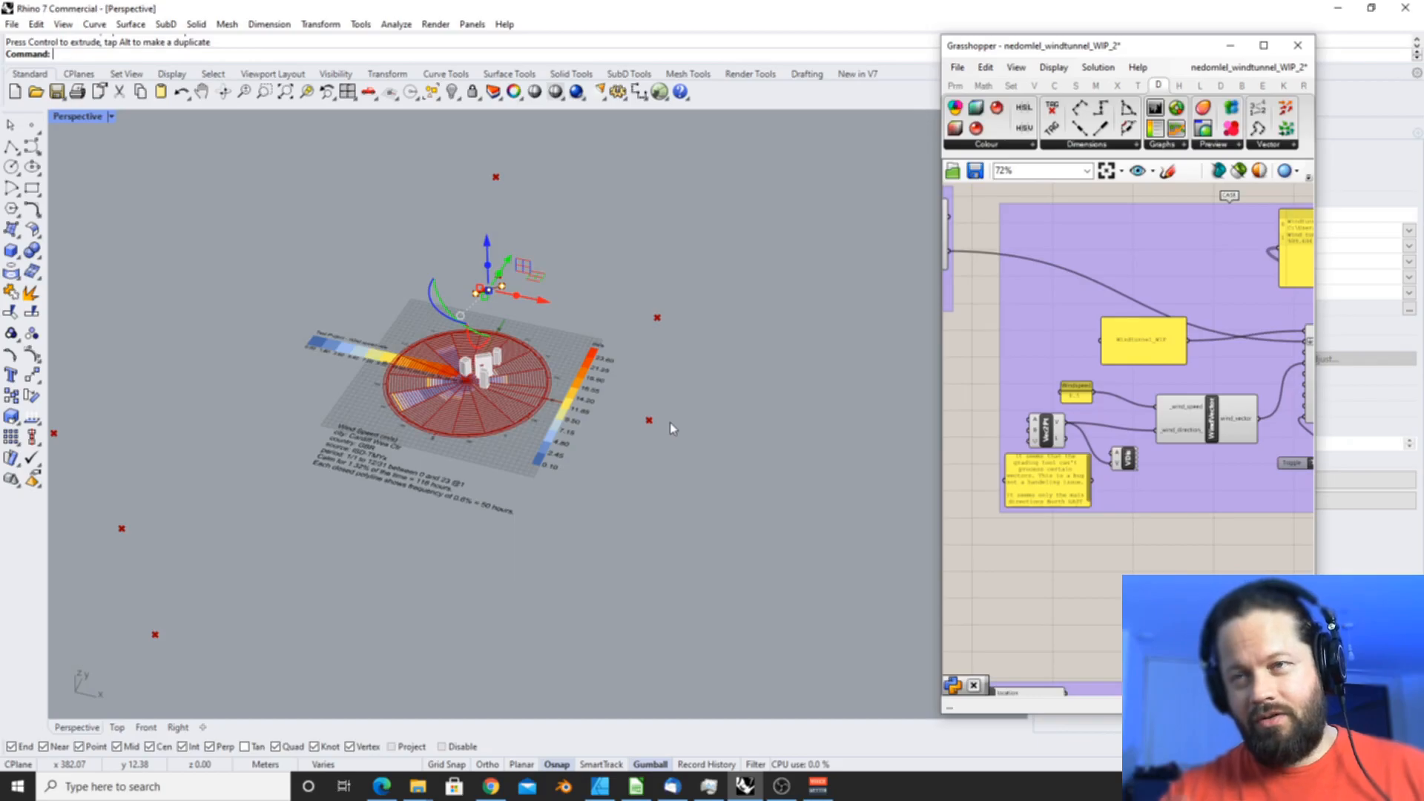
- Reposition and widen the Grasshopper window so the whole wind tunnel definition fits in it
left_click_drag(1177, 54, 863, 41)
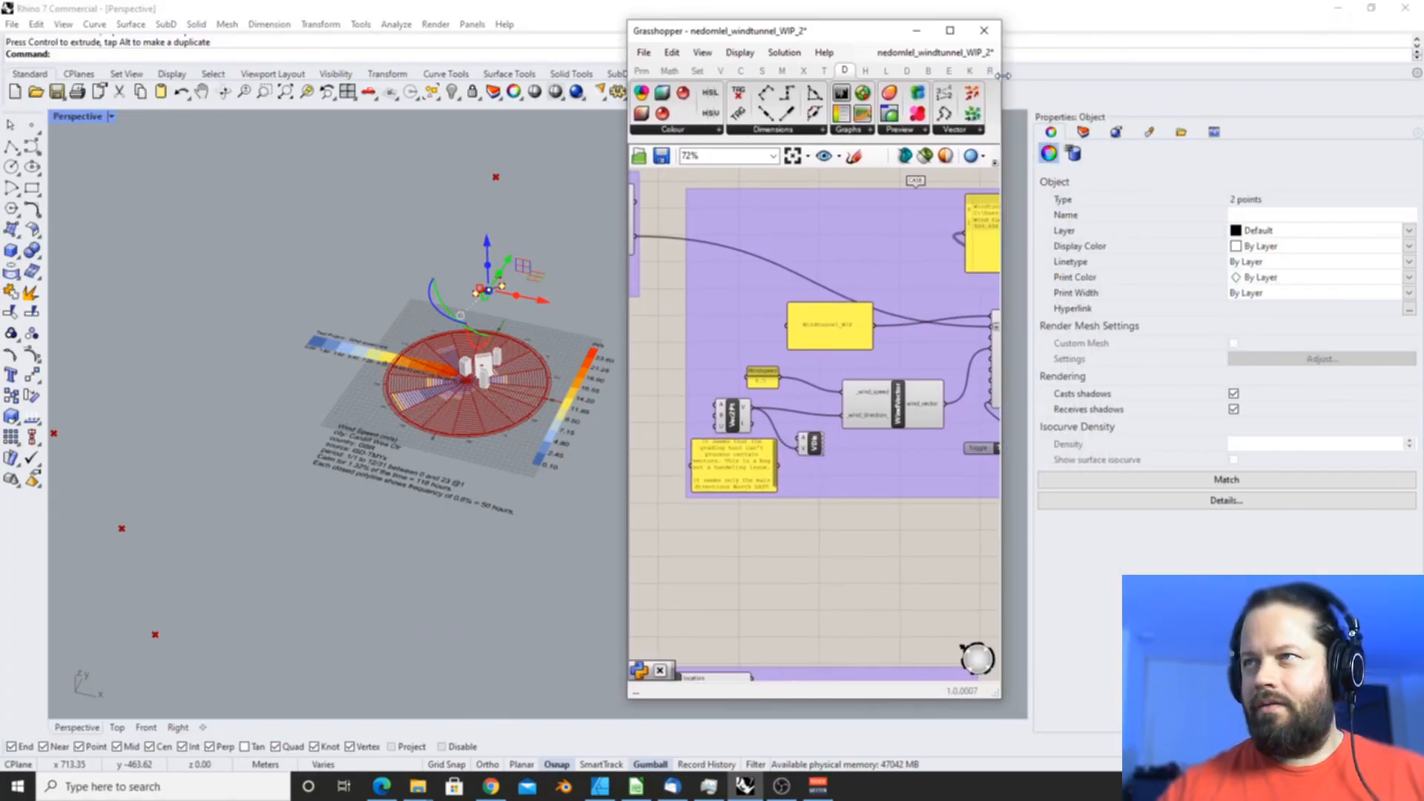
left_click_drag(1004, 69, 1368, 67)
scroll(957, 458, "down", 6)
scroll(957, 458, "up", 2)
scroll(901, 460, "down", 3)
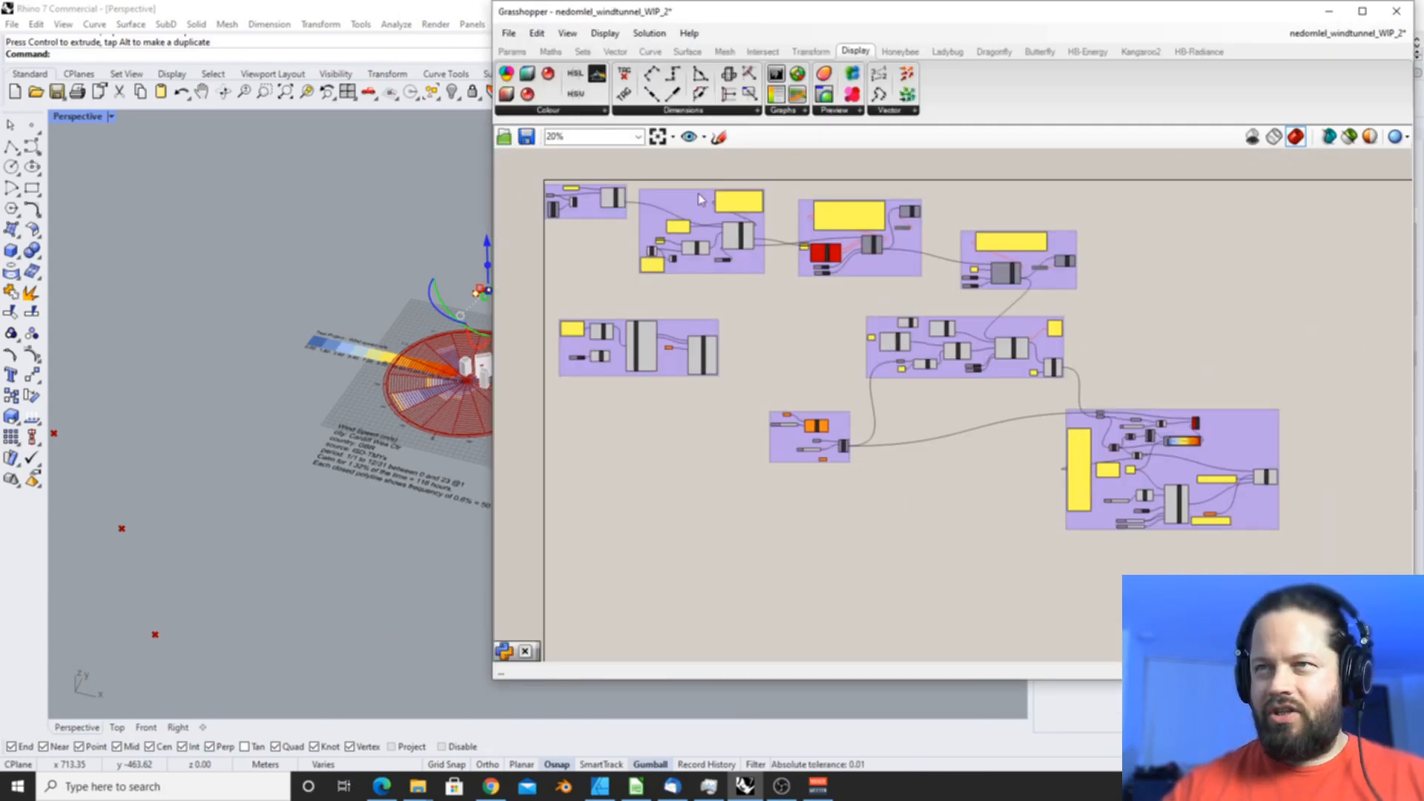
- Rearrange the component groups on the canvas, spreading the case, meshing, simulation and result groups farther apart
left_click_drag(677, 206, 683, 210)
mouse_move(883, 266)
left_mouse_down()
mouse_move(905, 270)
mouse_move(893, 267)
left_mouse_up()
mouse_move(695, 211)
left_mouse_down()
mouse_move(718, 217)
mouse_move(695, 212)
left_mouse_up()
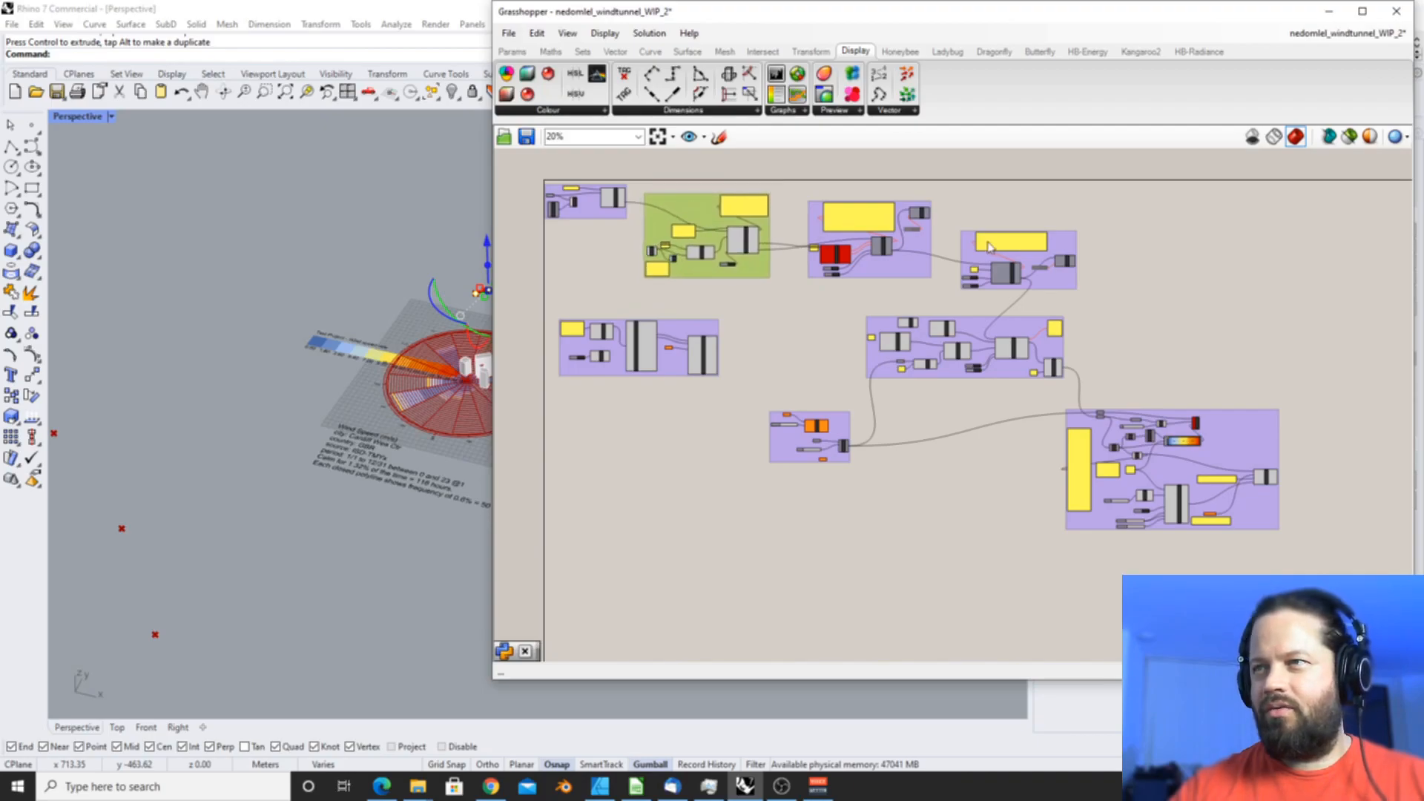
left_click_drag(1061, 245, 1126, 212)
left_click_drag(1035, 330, 1049, 310)
left_click_drag(1091, 445, 1149, 445)
mouse_move(837, 420)
left_mouse_down()
mouse_move(855, 444)
mouse_move(854, 413)
left_mouse_up()
left_click(774, 372)
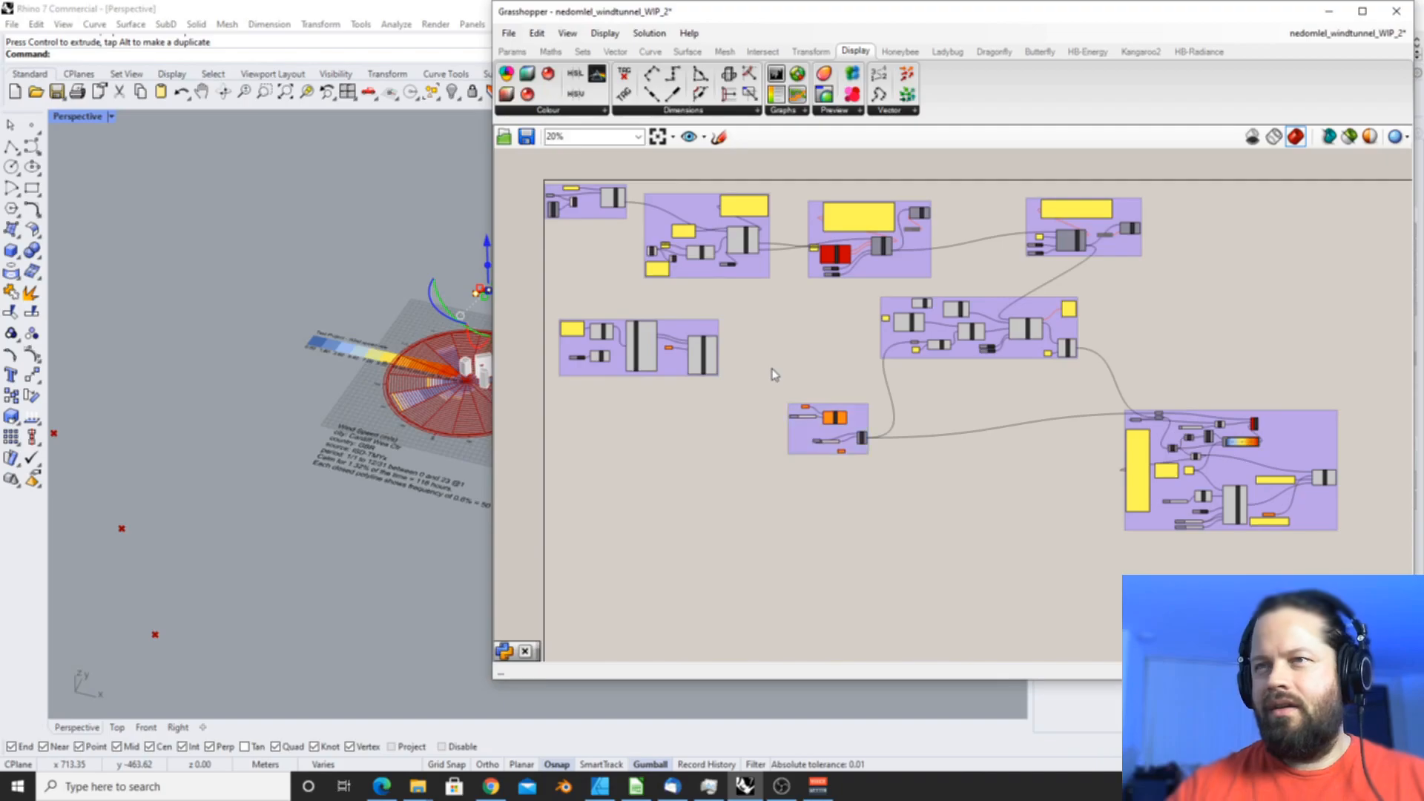
- Add the Vec2Pt component to the CASE group that contains the WindVector component
scroll(616, 248, "up", 2)
scroll(652, 242, "up", 5)
left_click_drag(678, 293, 591, 315)
left_click(744, 226)
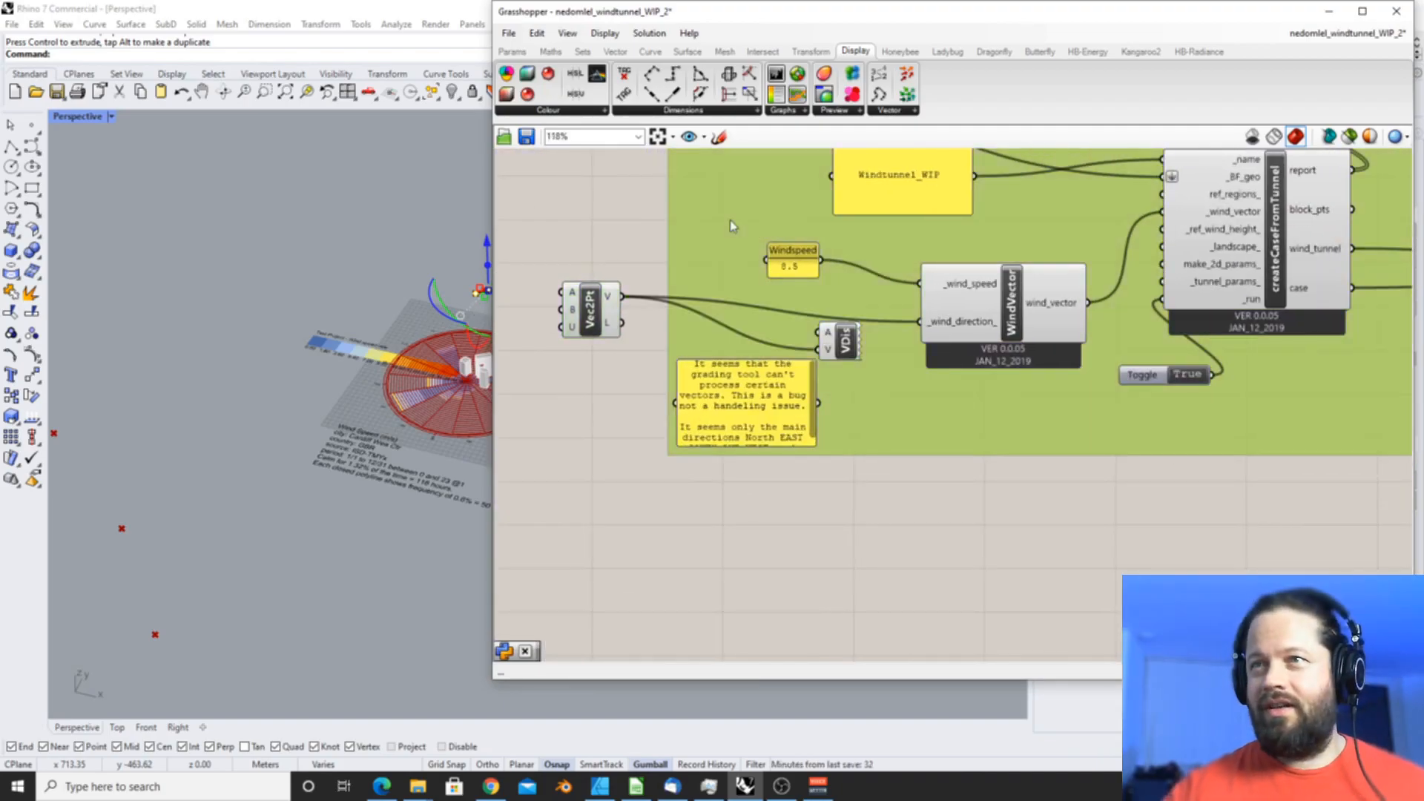
left_click(598, 308)
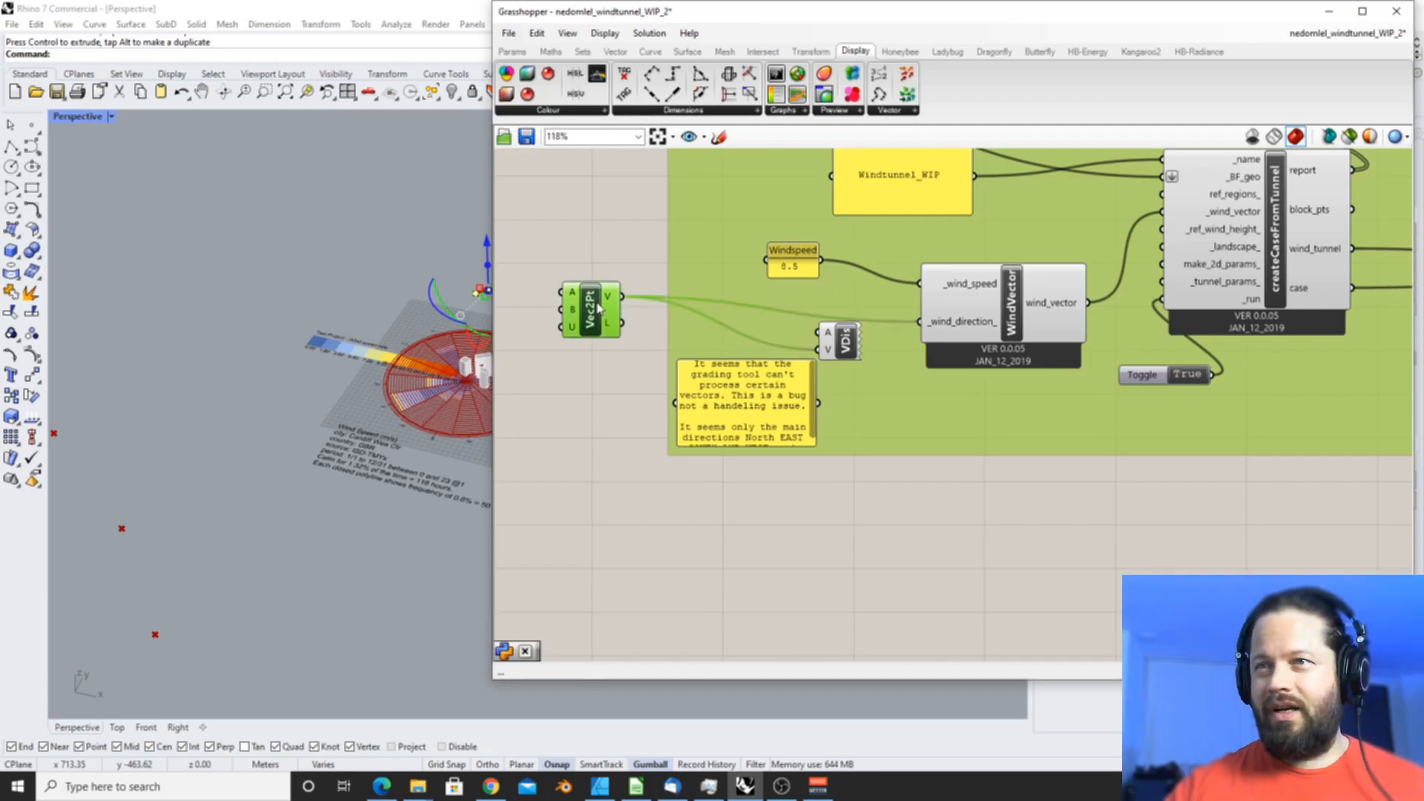
right_click(726, 232)
left_click(749, 311)
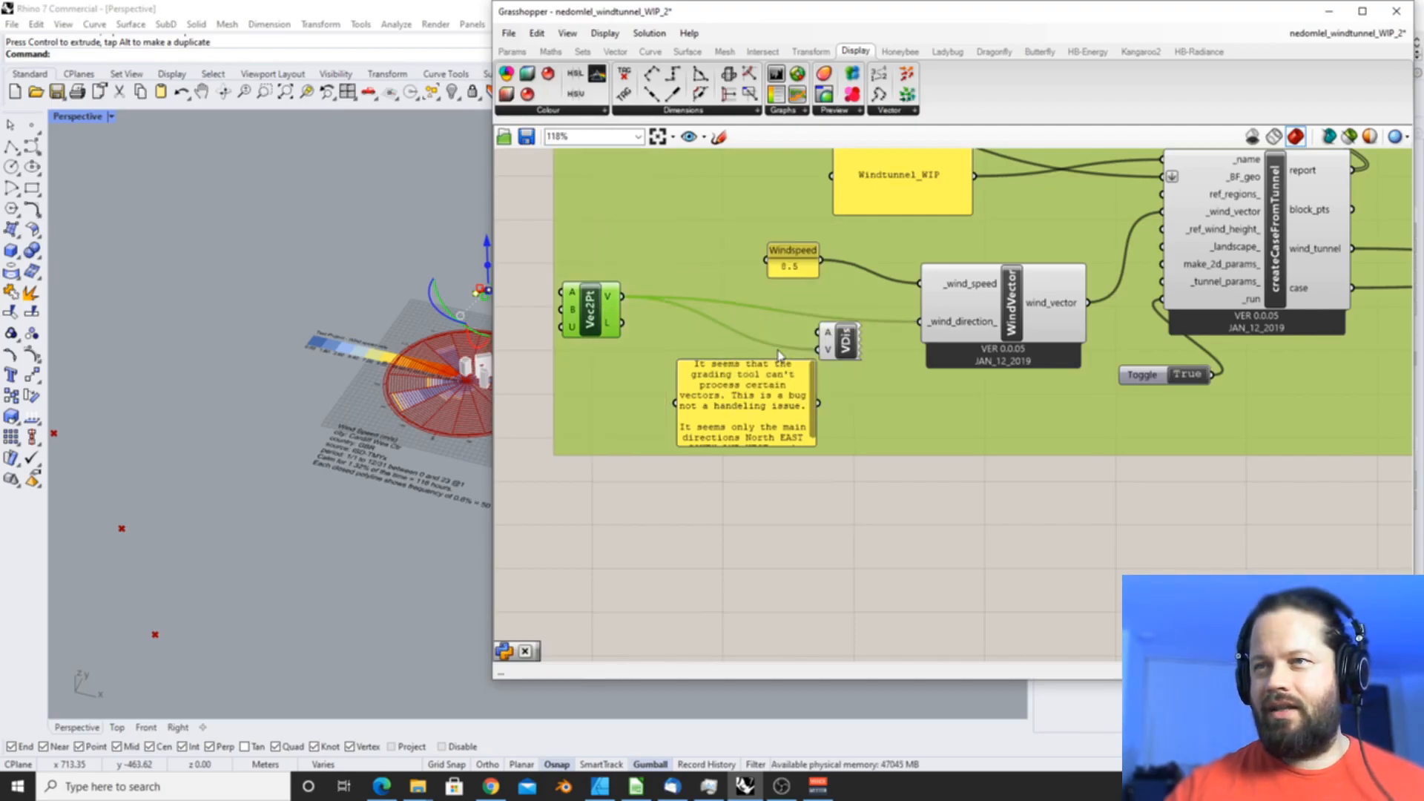
- Move the VDis component off the note panel to just above the Windspeed panel in the CASE group
scroll(772, 371, "down", 3)
scroll(772, 382, "down", 3)
left_click_drag(737, 309, 775, 319)
scroll(771, 334, "up", 6)
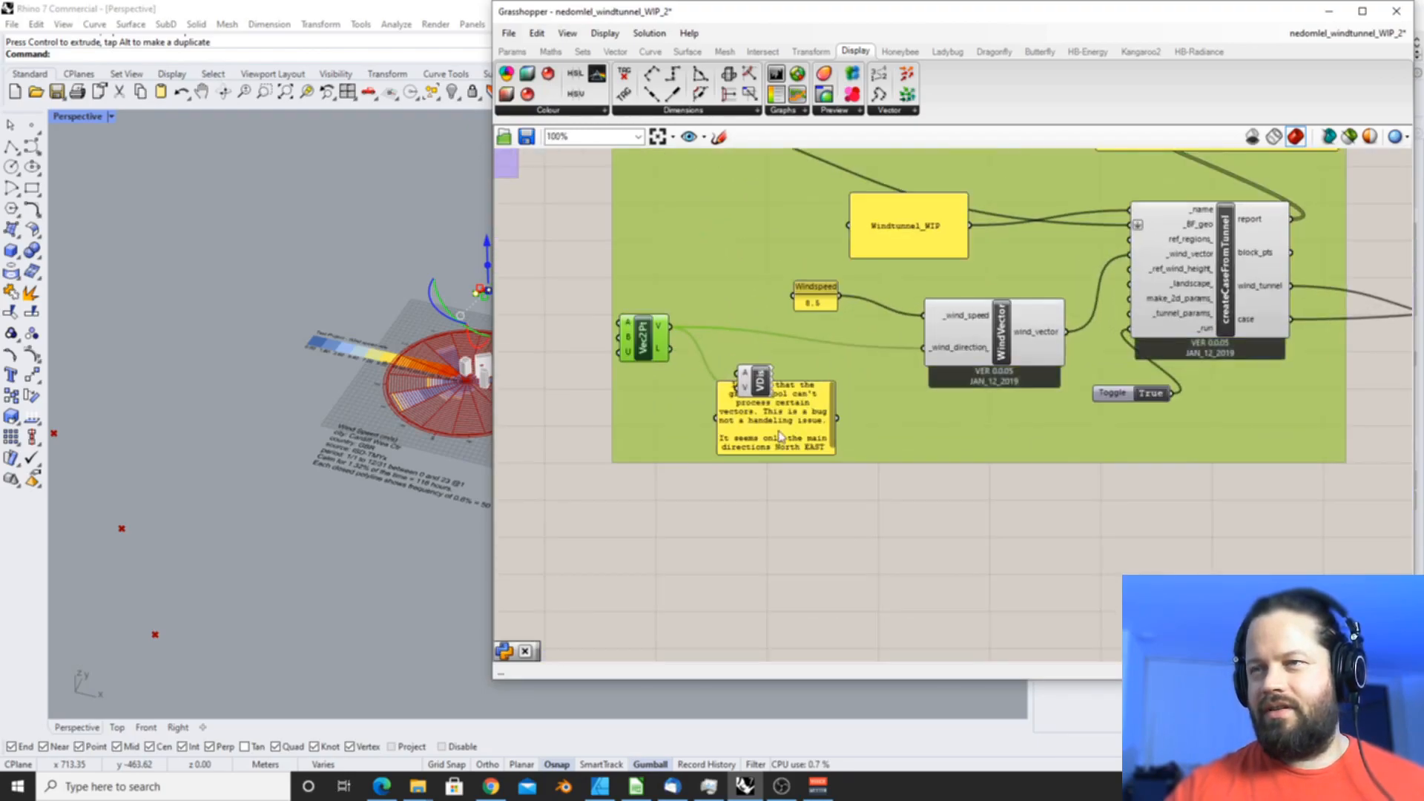
left_click_drag(756, 380, 764, 263)
left_click(752, 413)
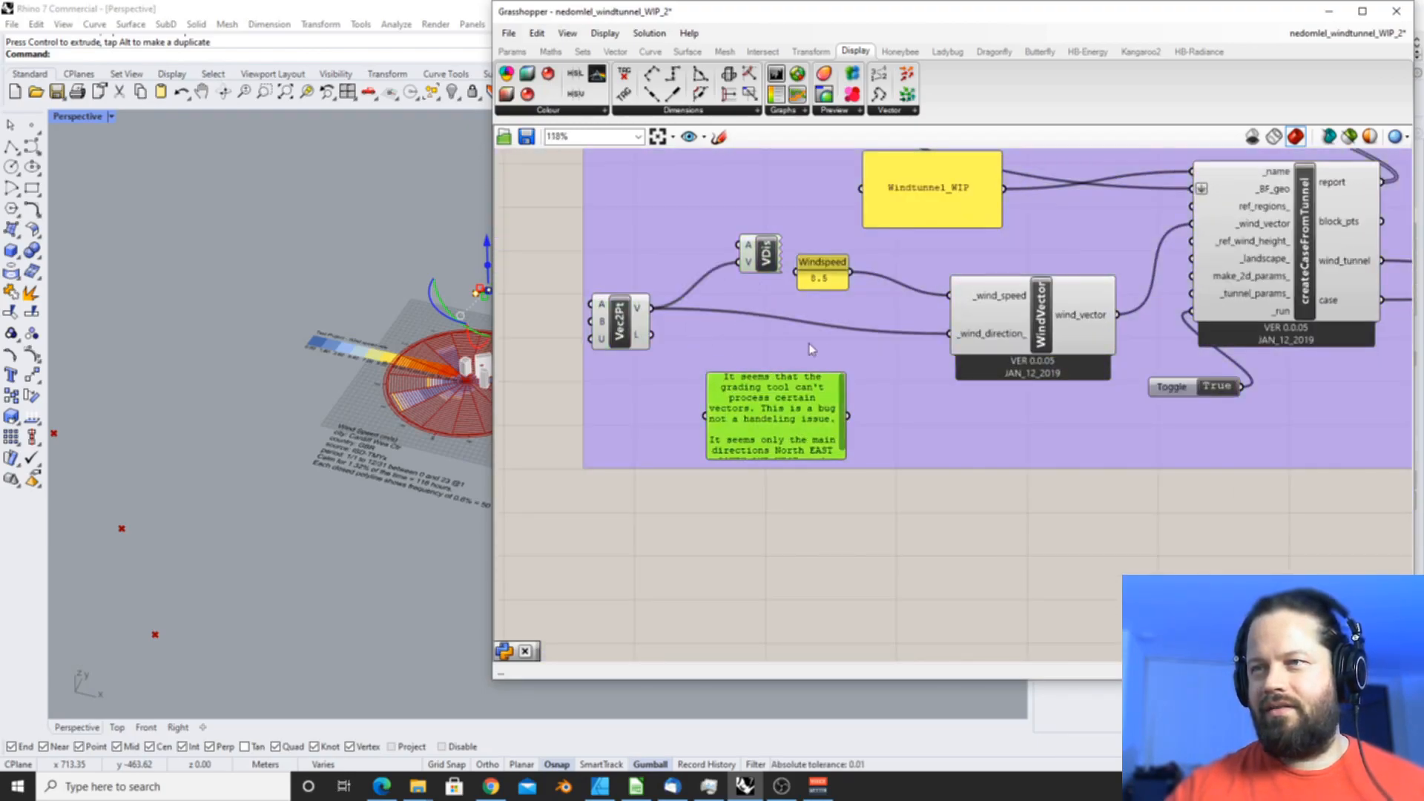
left_click(690, 344)
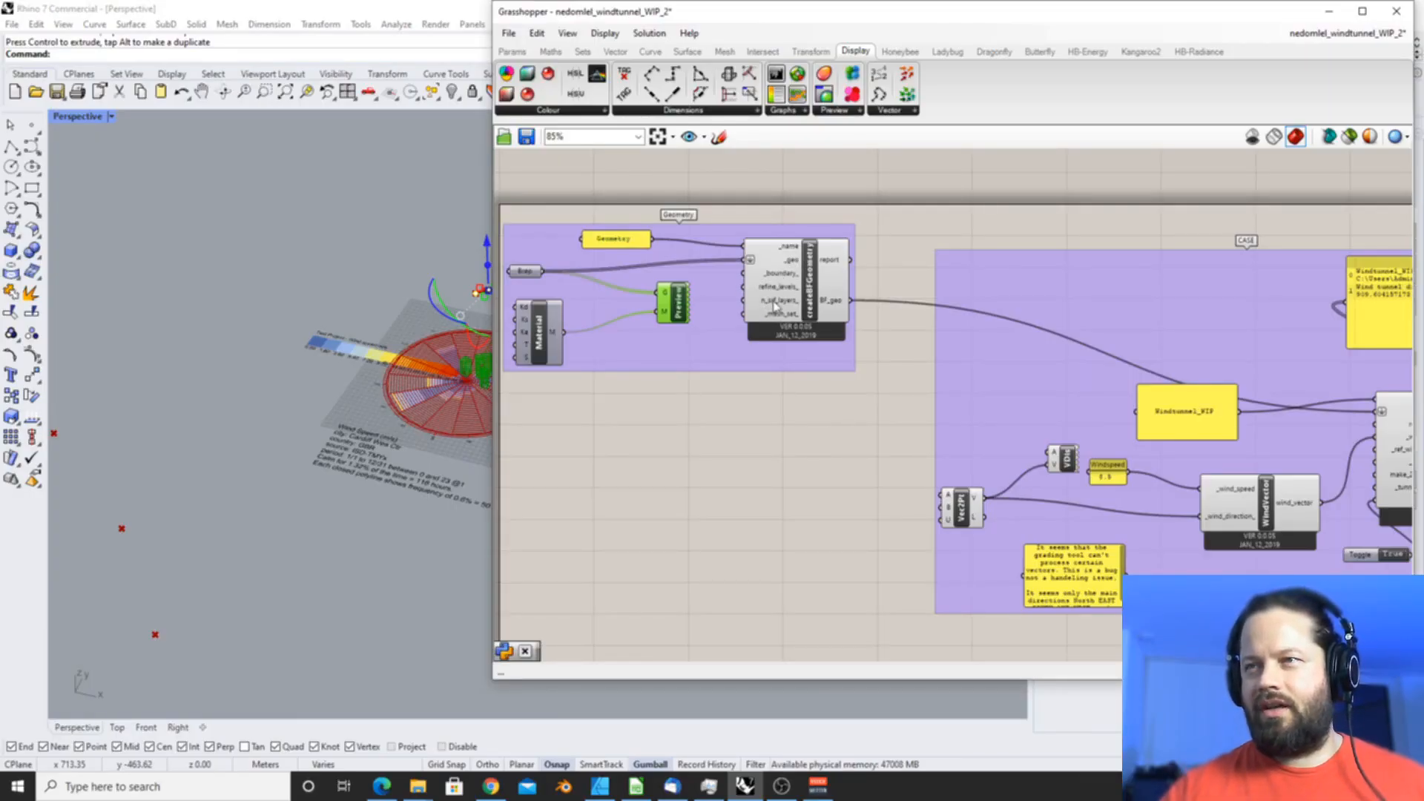
- Examine the Geometry group and the weather-data group with its EPW link, ImportEPW and WindRose components
left_click(750, 417)
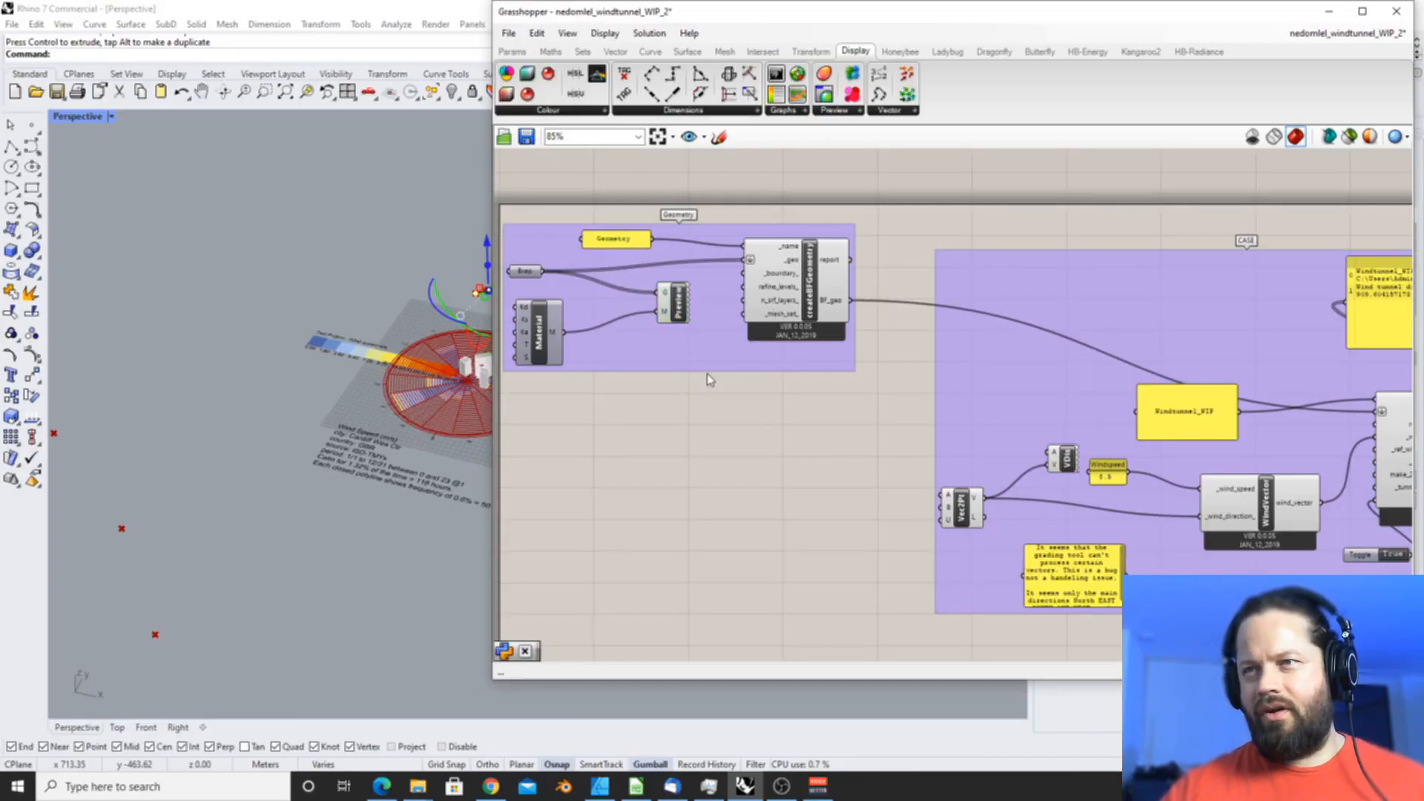
scroll(289, 349, "down", 3)
scroll(309, 419, "up", 4)
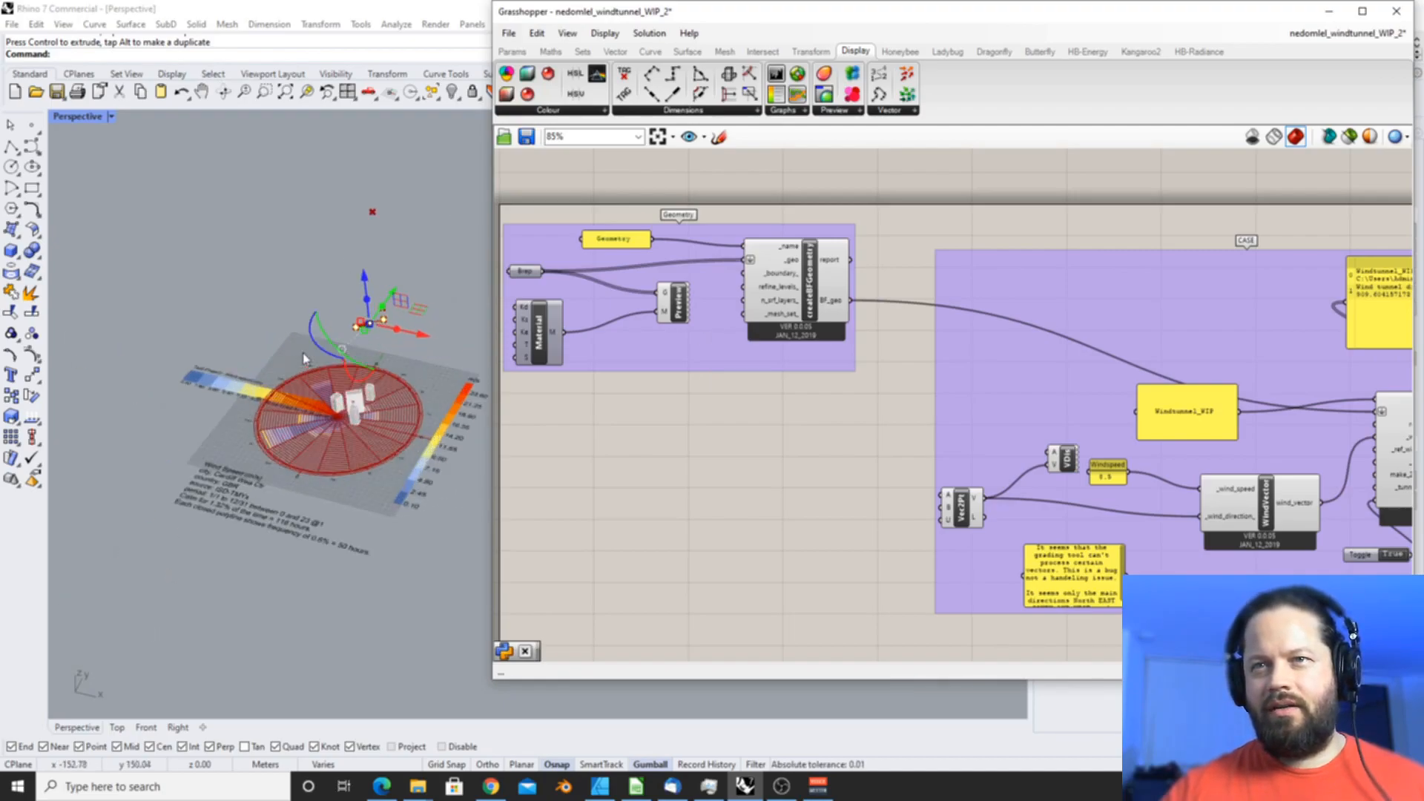
scroll(642, 499, "down", 5)
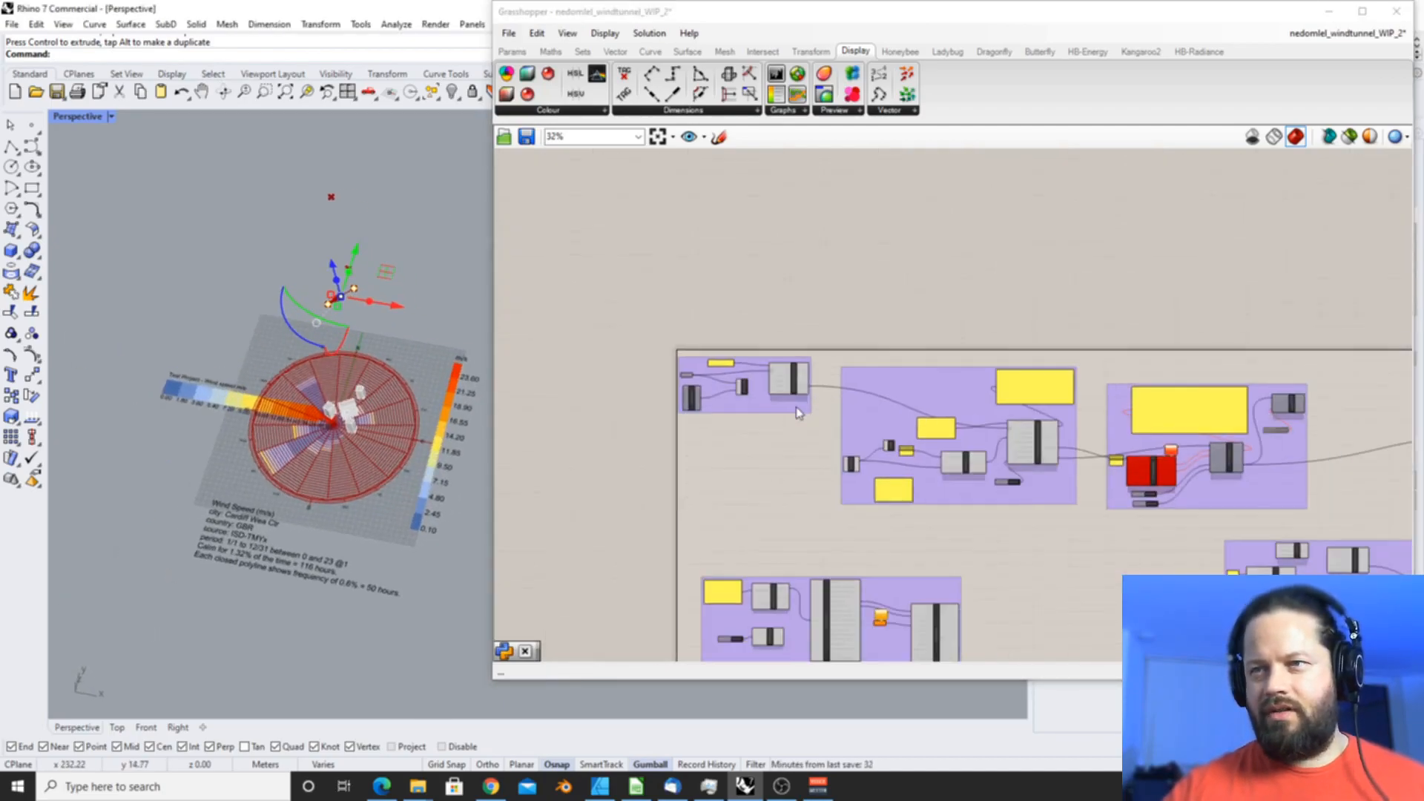
scroll(742, 563, "up", 5)
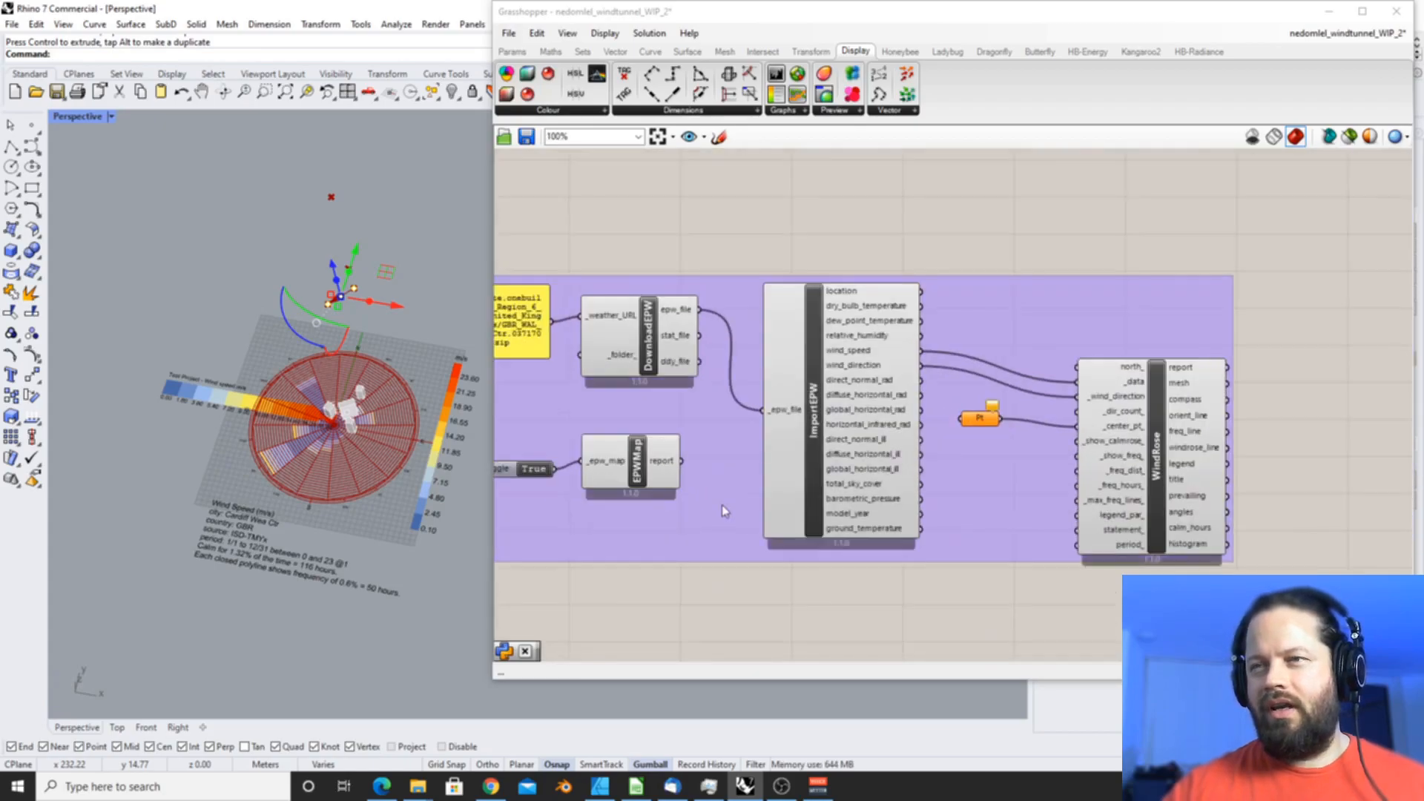
scroll(780, 447, "up", 1)
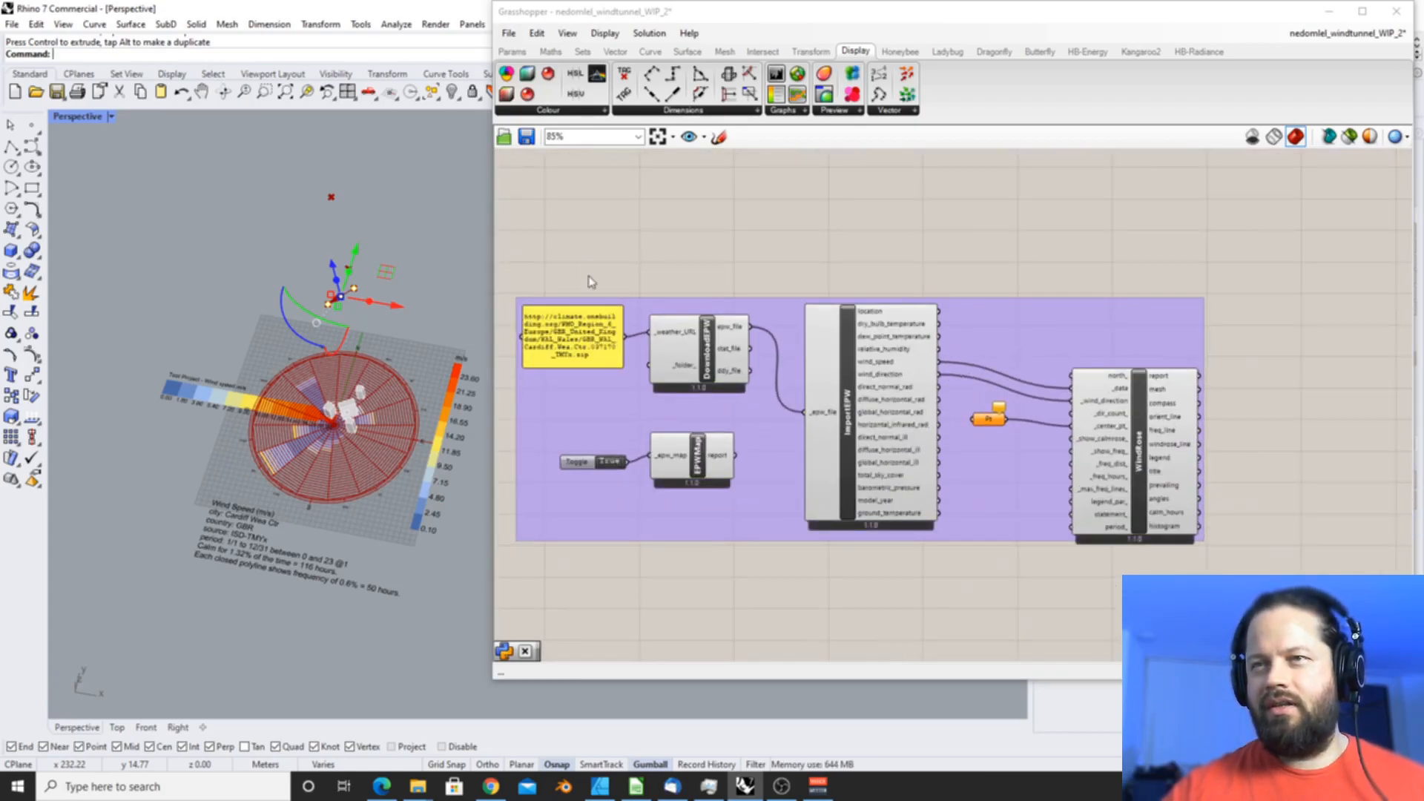
left_click(576, 338)
left_click(874, 399)
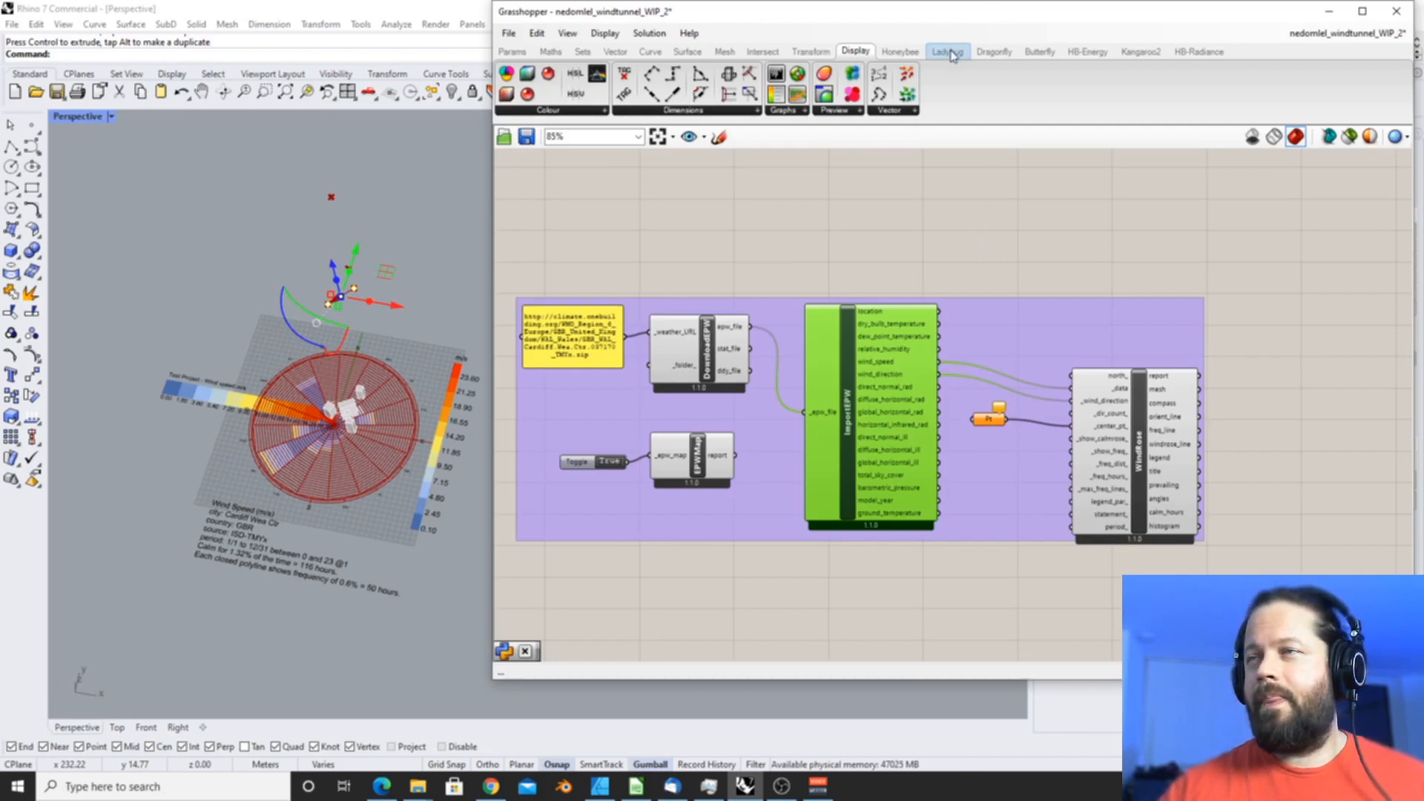
left_click(665, 334)
left_click(582, 355)
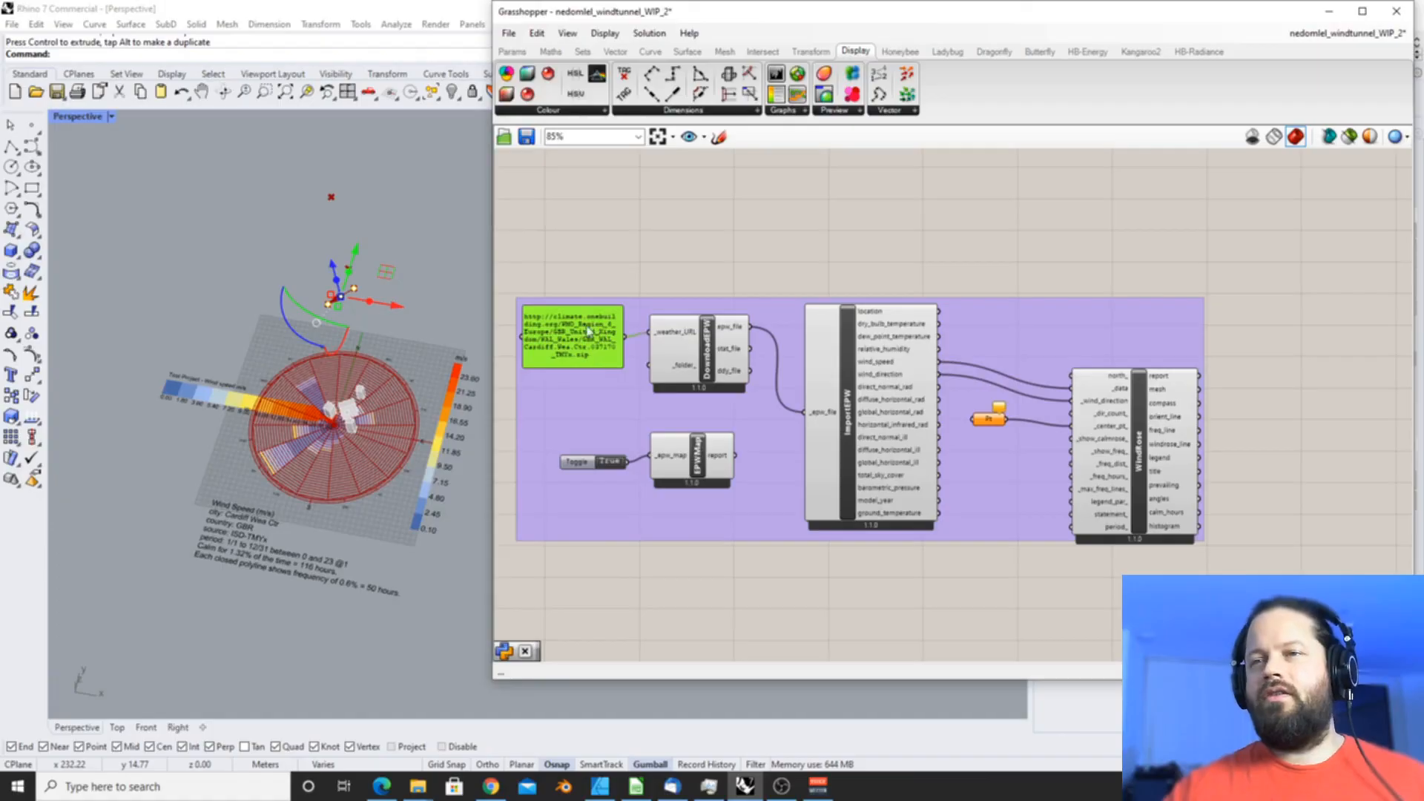
- Nudge the weather link panel, the EPWMap toggle, ImportEPW and WindRose into a tidier layout
mouse_move(569, 340)
left_mouse_down()
mouse_move(569, 311)
mouse_move(571, 332)
left_mouse_up()
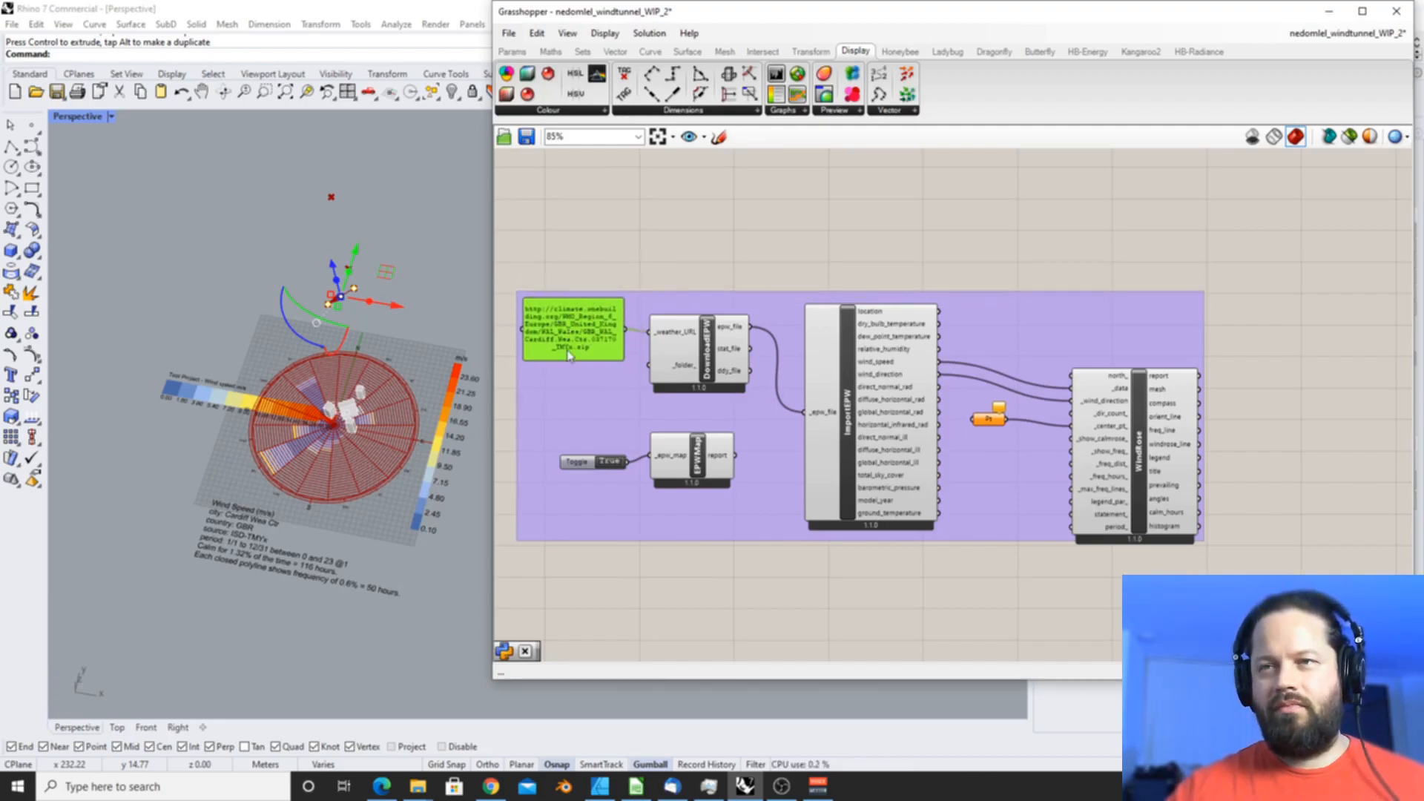
left_click_drag(586, 462, 576, 454)
mouse_move(710, 475)
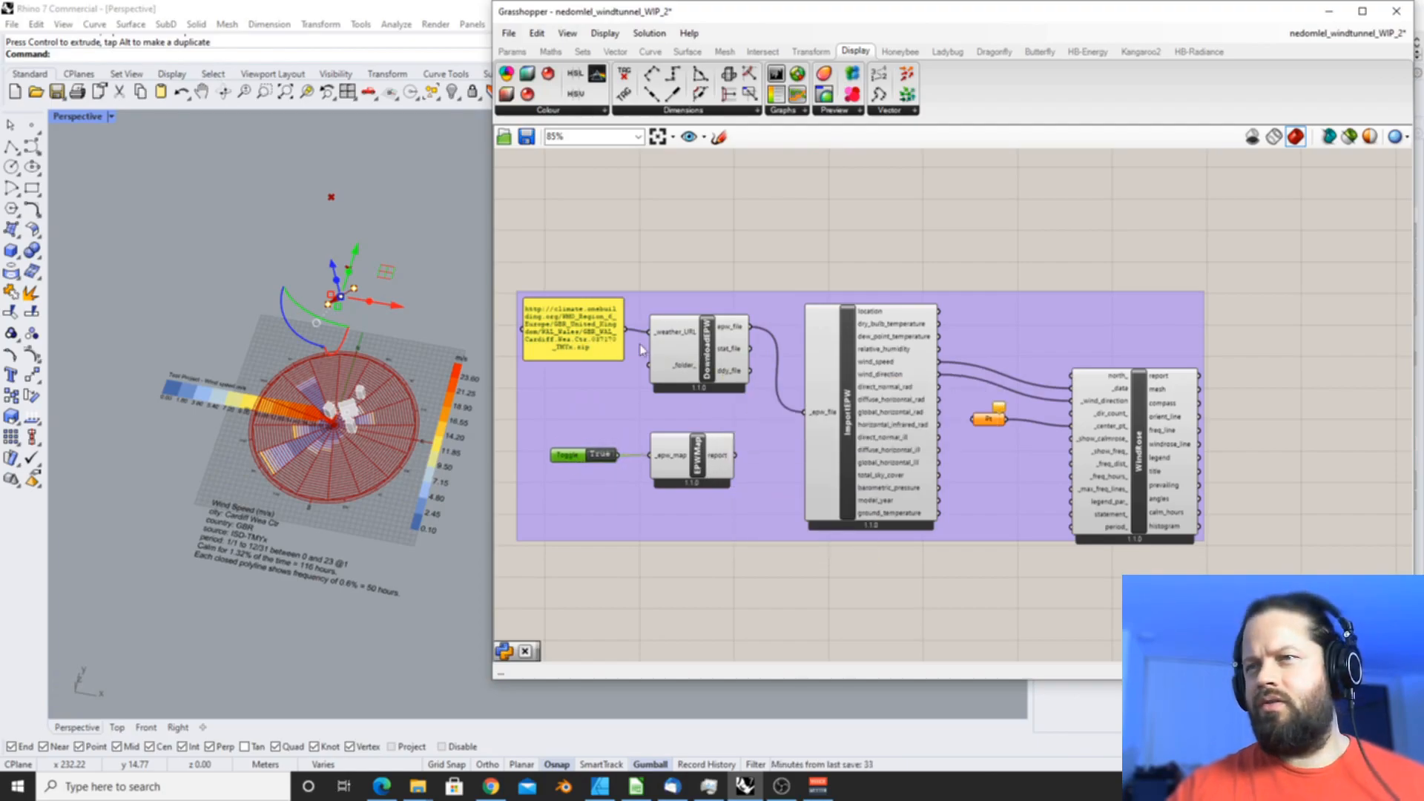
left_click(898, 434)
left_click_drag(849, 337, 843, 332)
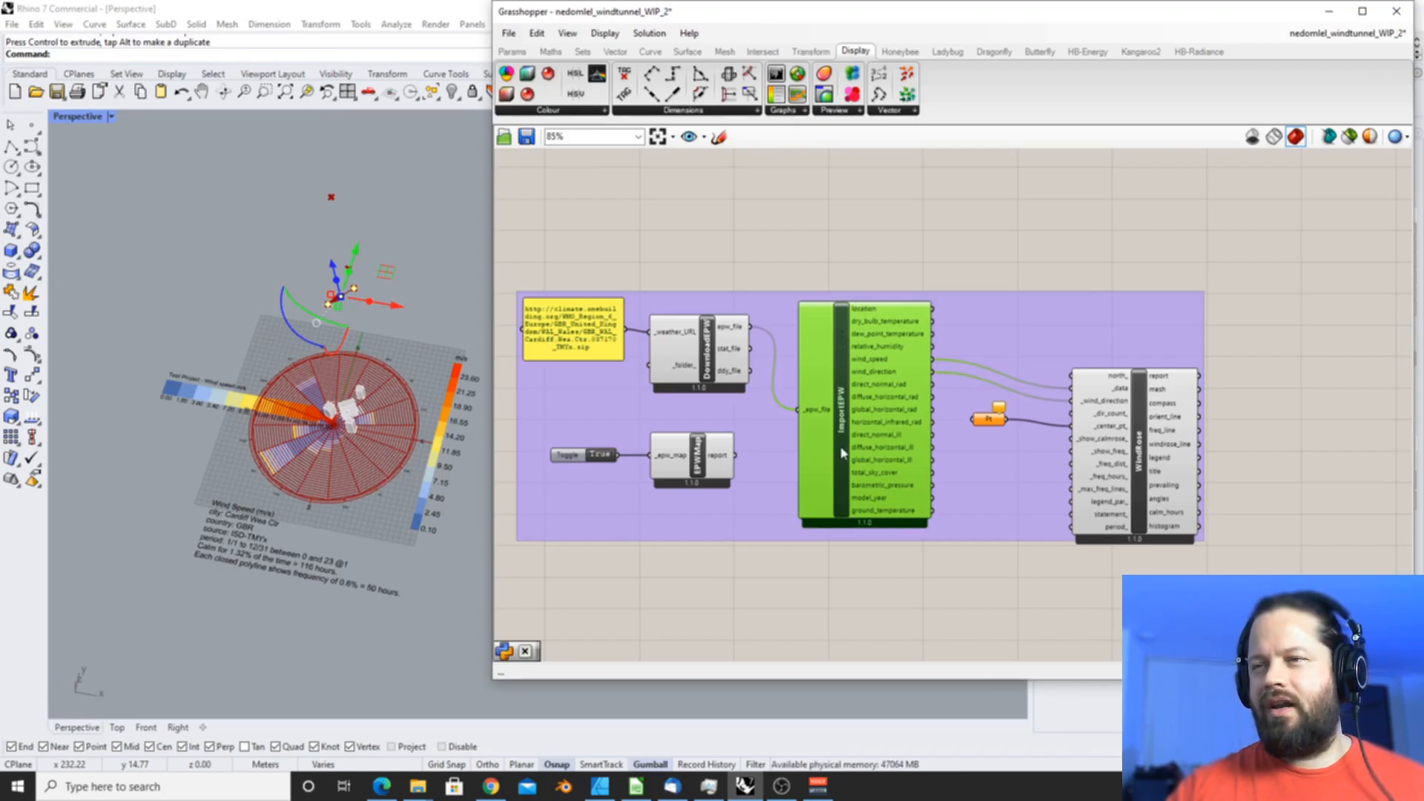
left_click_drag(1136, 411, 1140, 396)
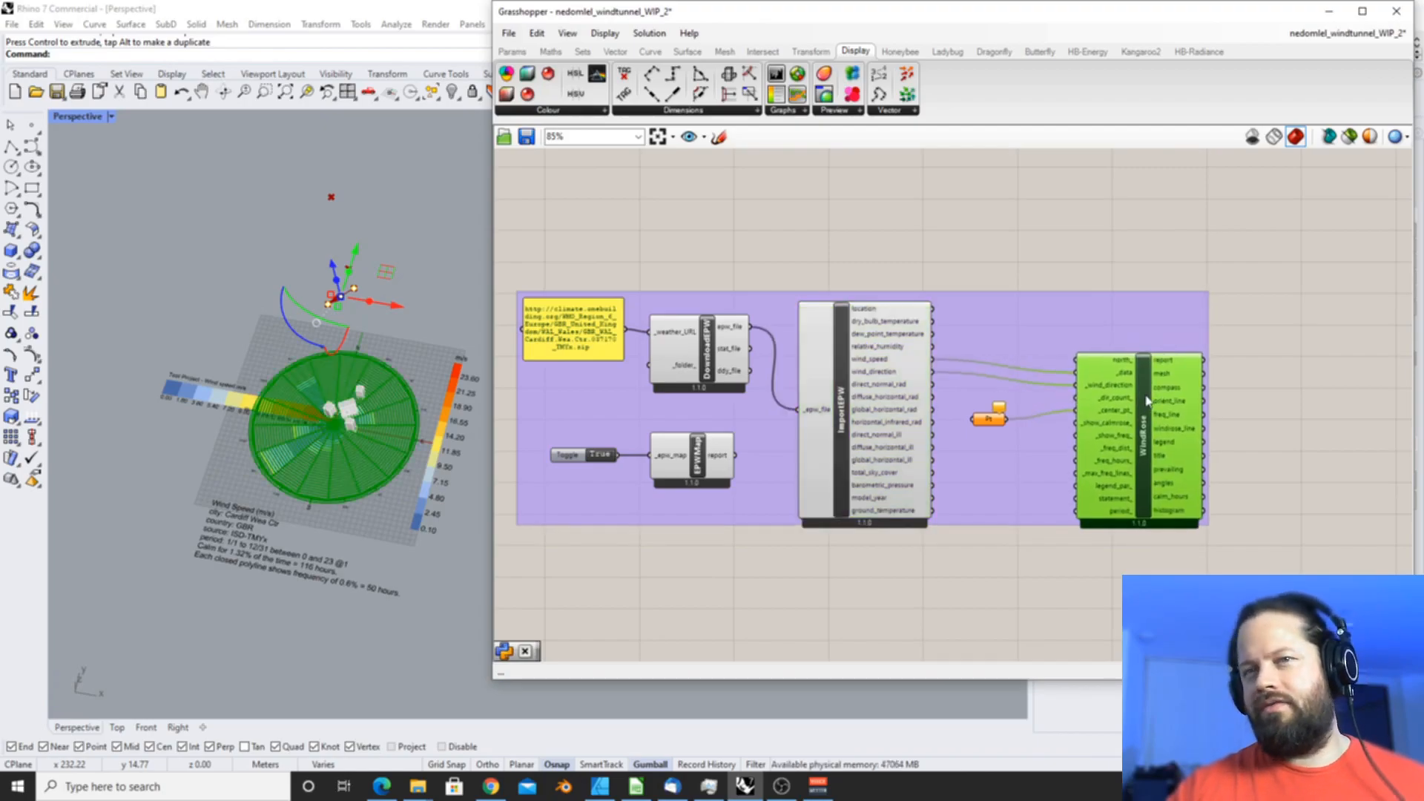
- Examine the wind rose's placement around the buildings and select the Pt parameter that feeds its centre
scroll(431, 428, "up", 2)
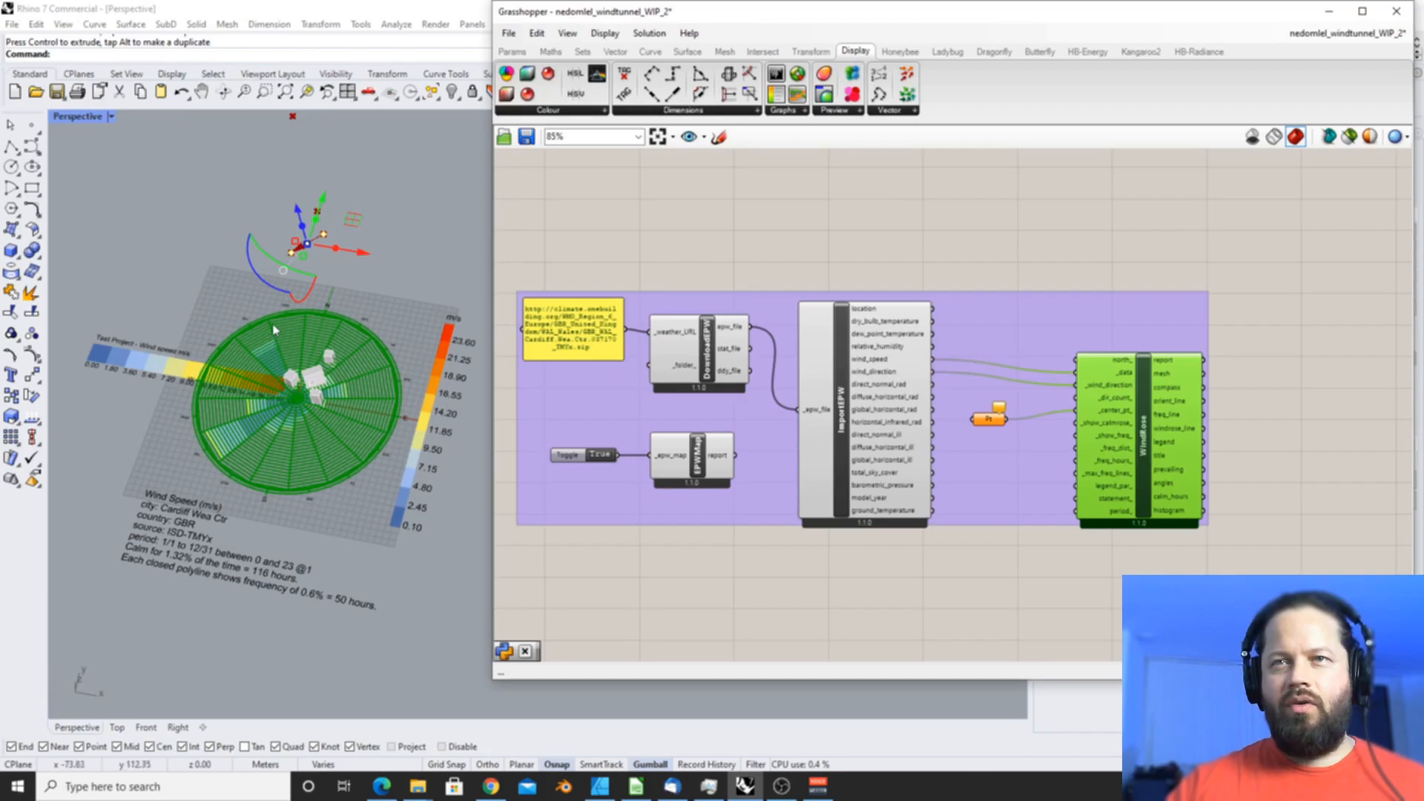
scroll(286, 411, "down", 2)
left_click(1003, 436)
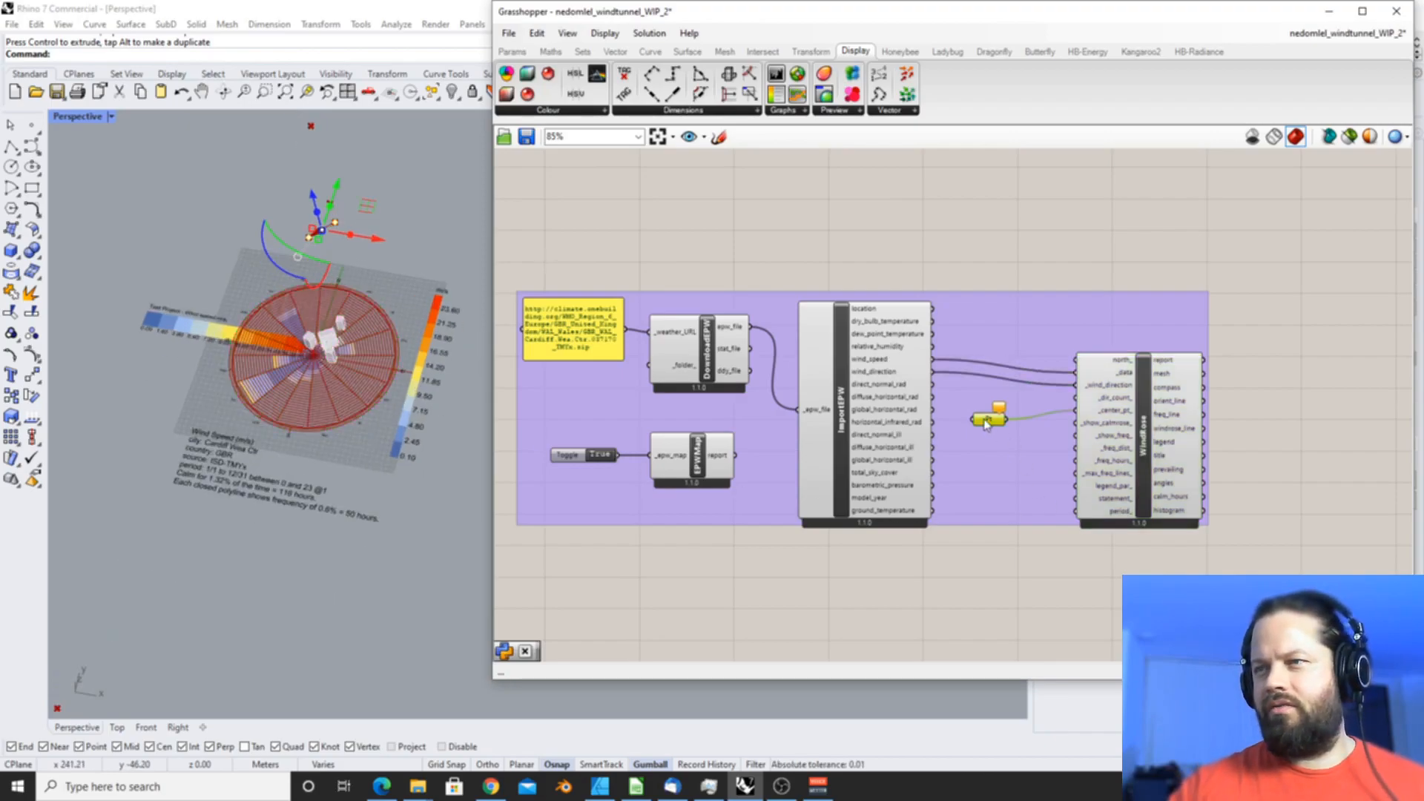
scroll(322, 323, "up", 4)
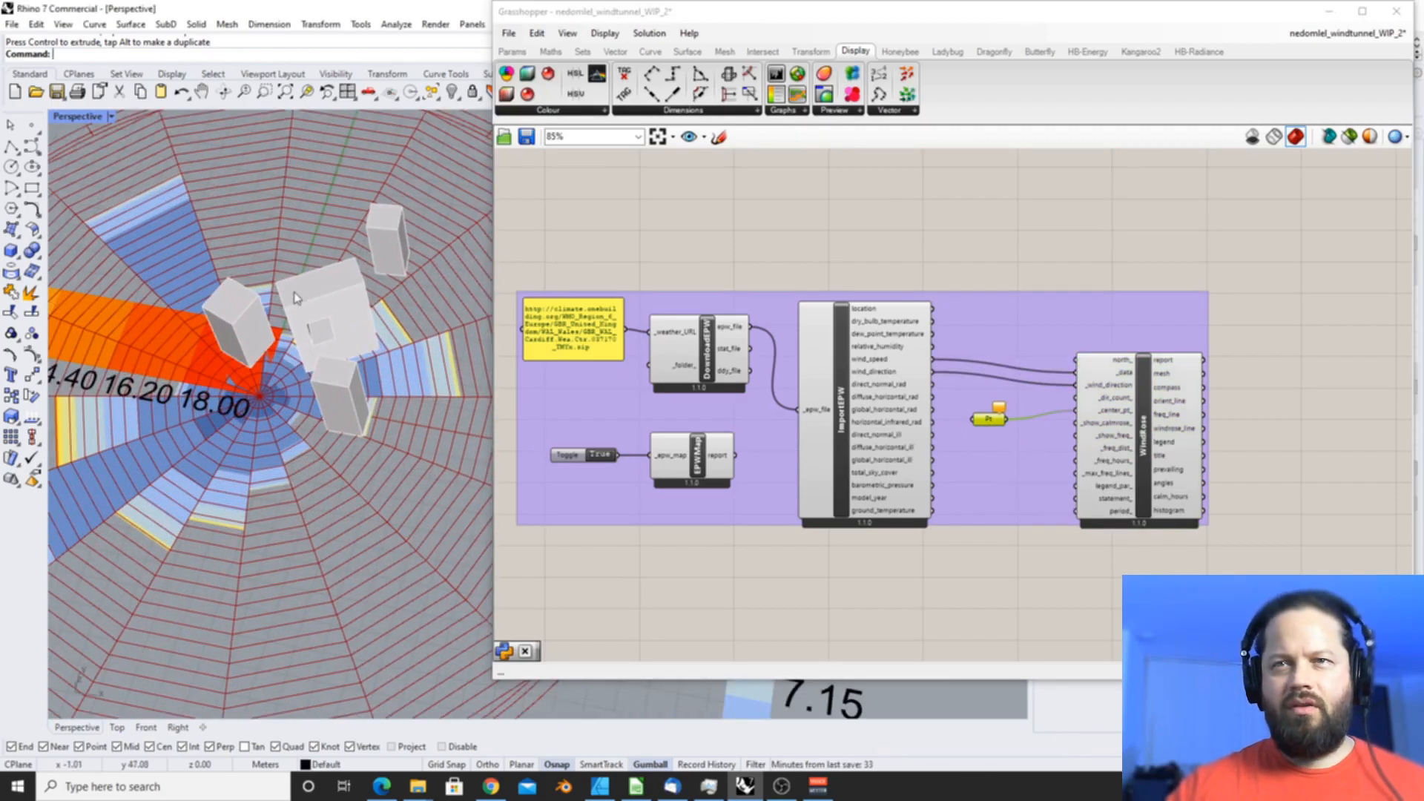
scroll(309, 304, "down", 5)
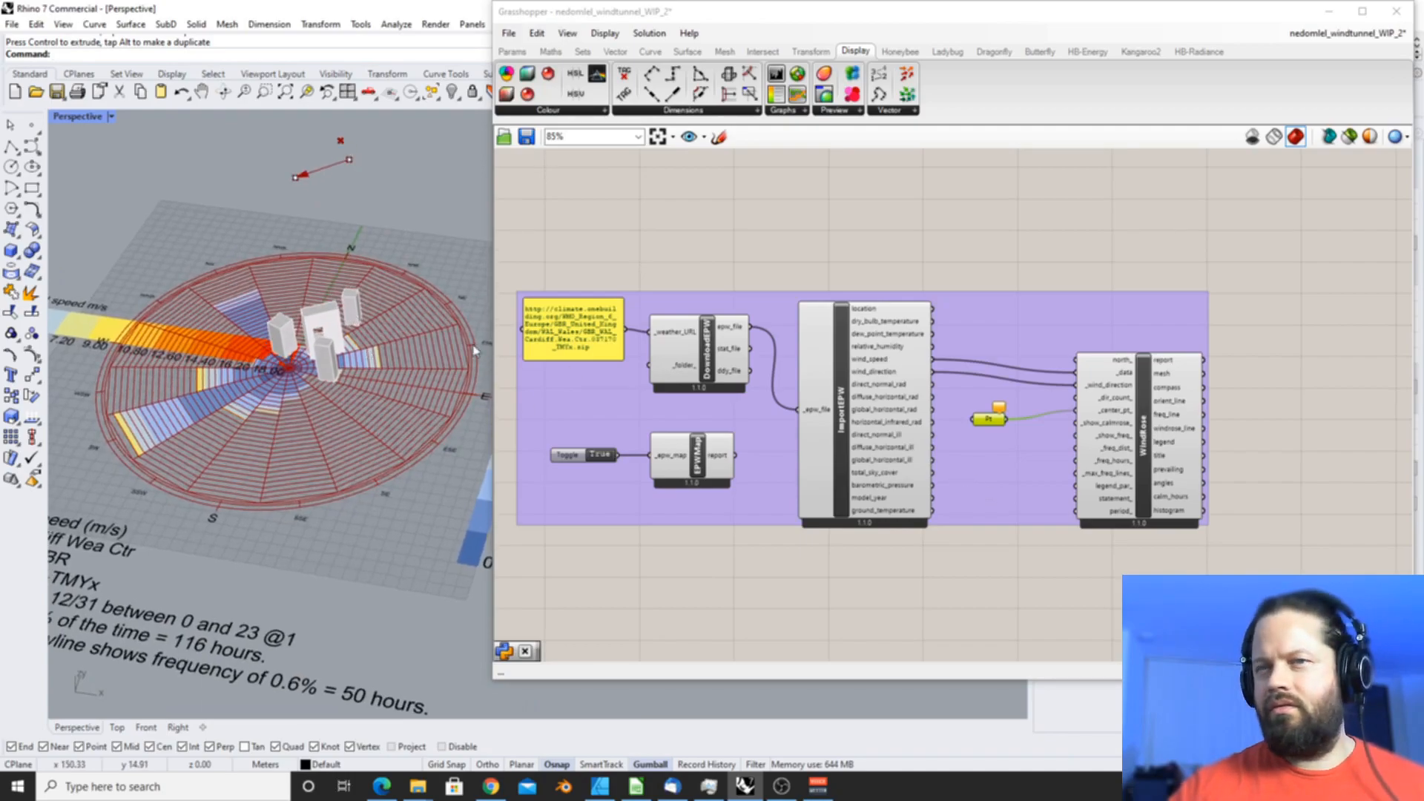
scroll(272, 404, "down", 3)
left_click(991, 423)
left_click_drag(991, 422, 992, 432)
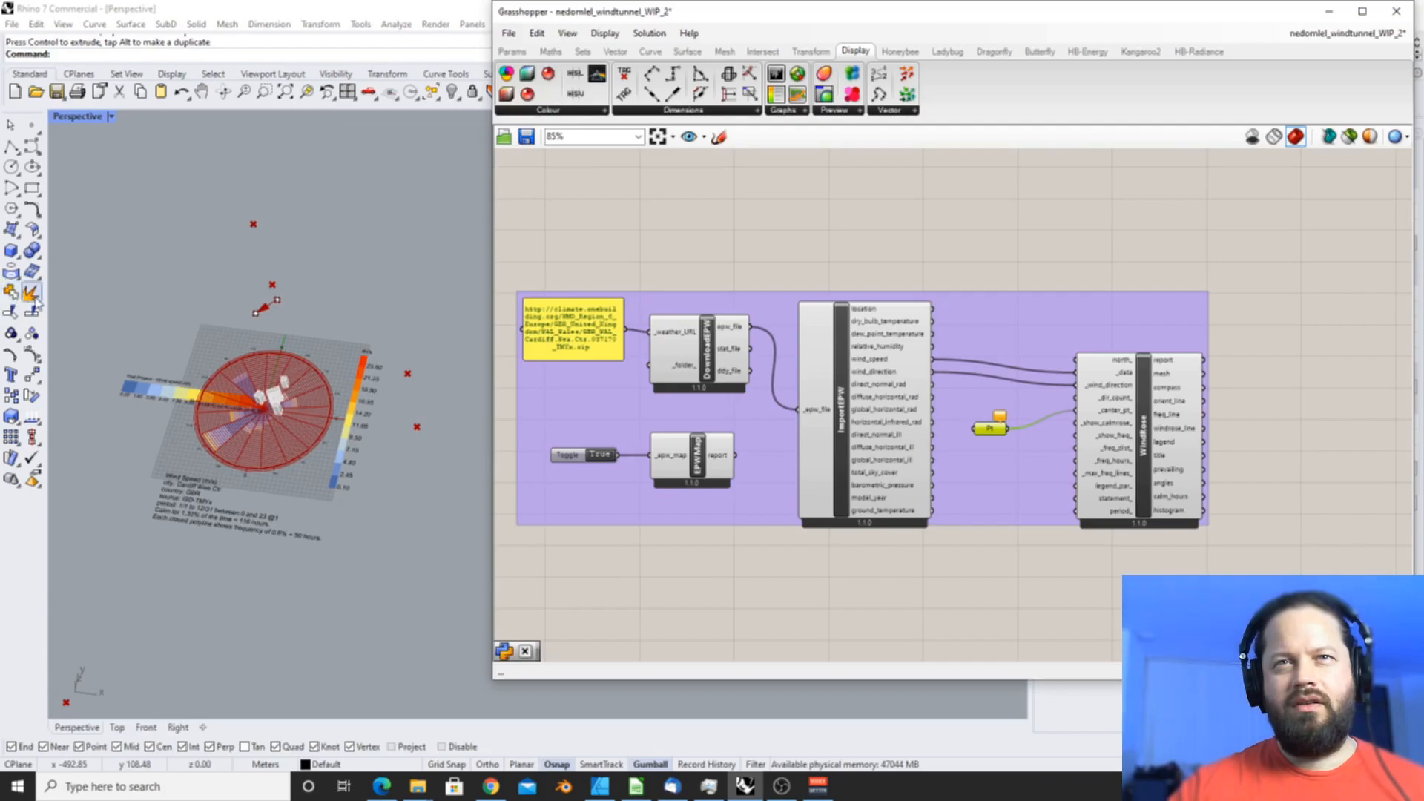
- Place a point object in the empty area southwest of the buildings and reference it in the Pt parameter as the wind rose centre
left_click(32, 125)
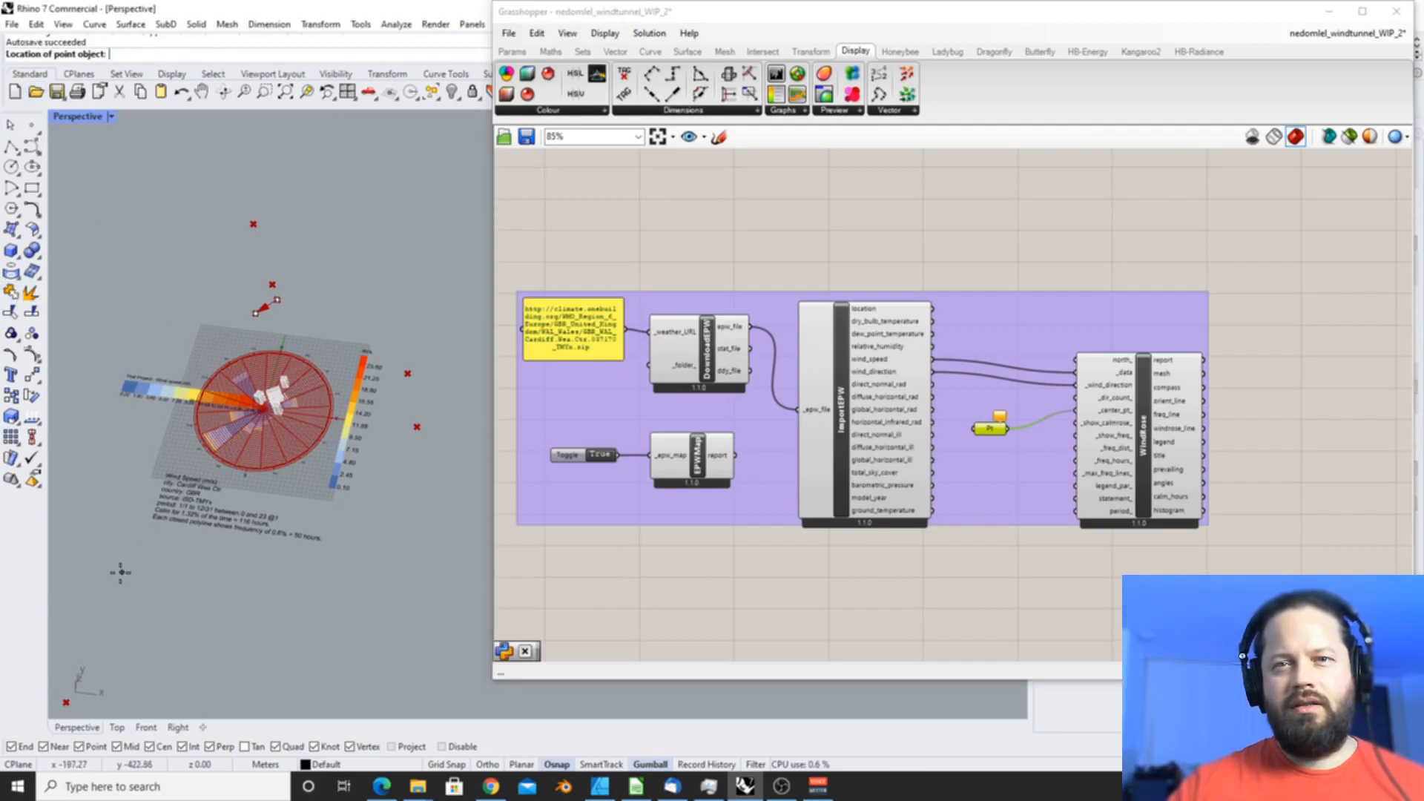
left_click(105, 602)
right_click(983, 430)
left_click(983, 430)
right_click(983, 430)
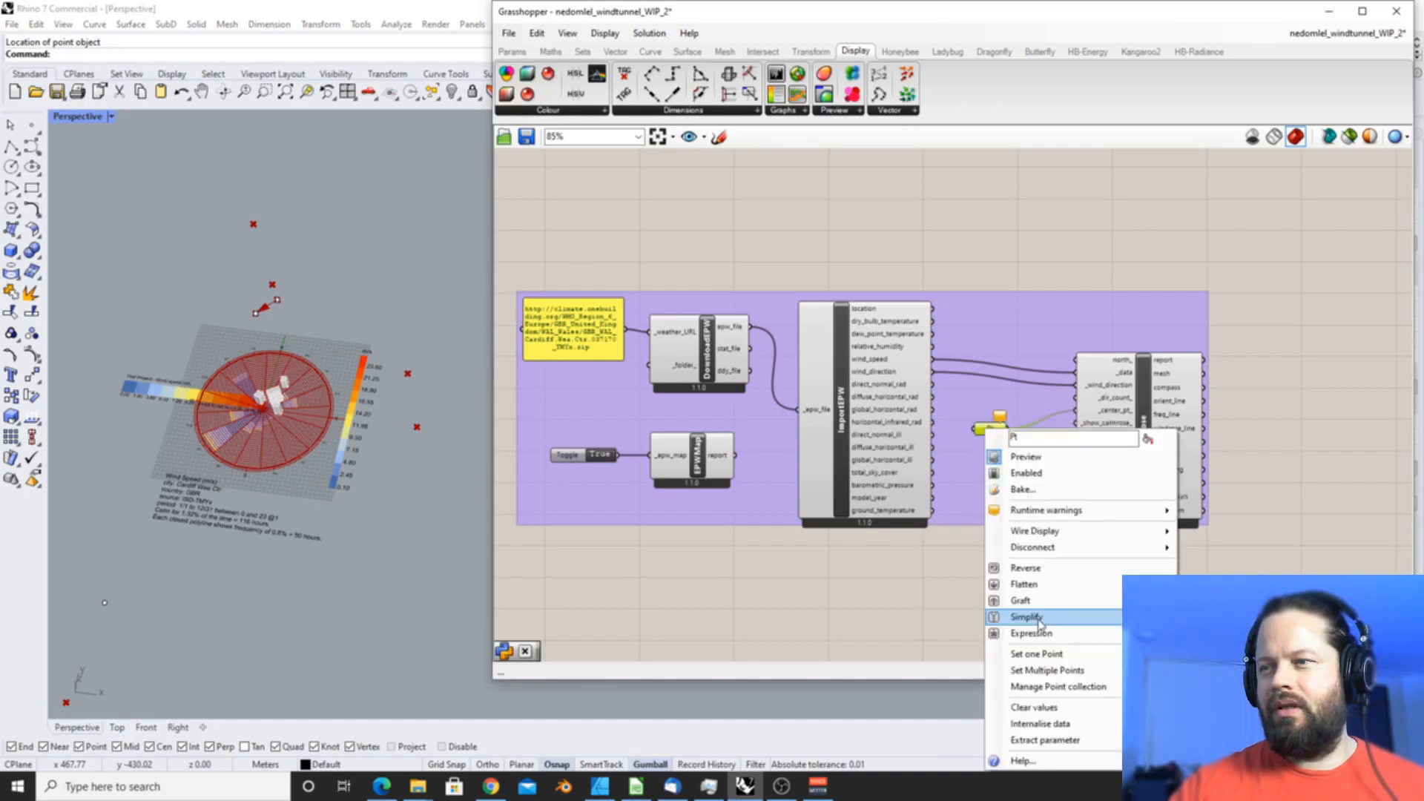
left_click(1042, 658)
left_click(105, 604)
- Examine the wind rose at its new centre, including the direction sectors, weather station text and wind speed legend
right_click_drag(152, 590, 243, 389, "shift")
scroll(226, 479, "down", 5)
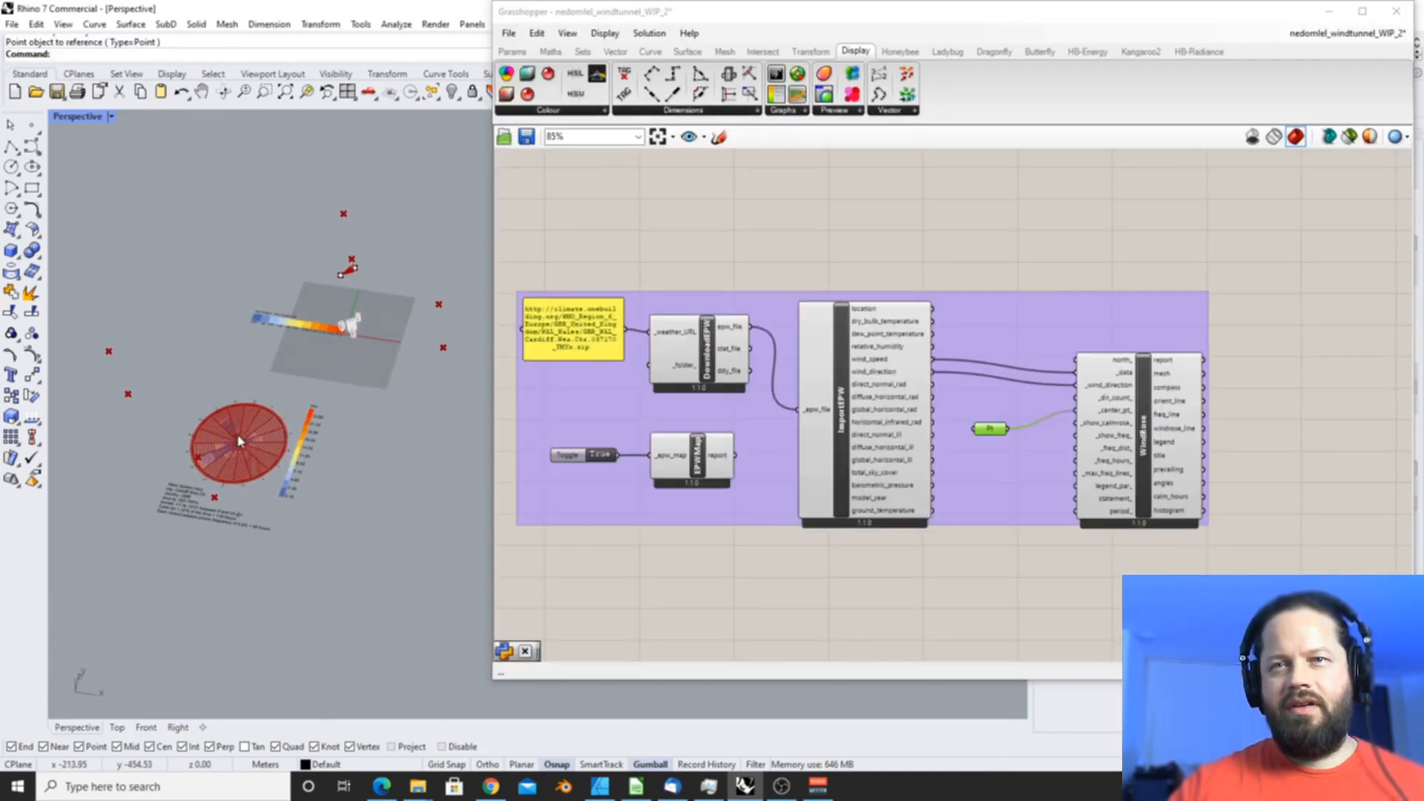
scroll(275, 473, "up", 3)
scroll(274, 476, "up", 3)
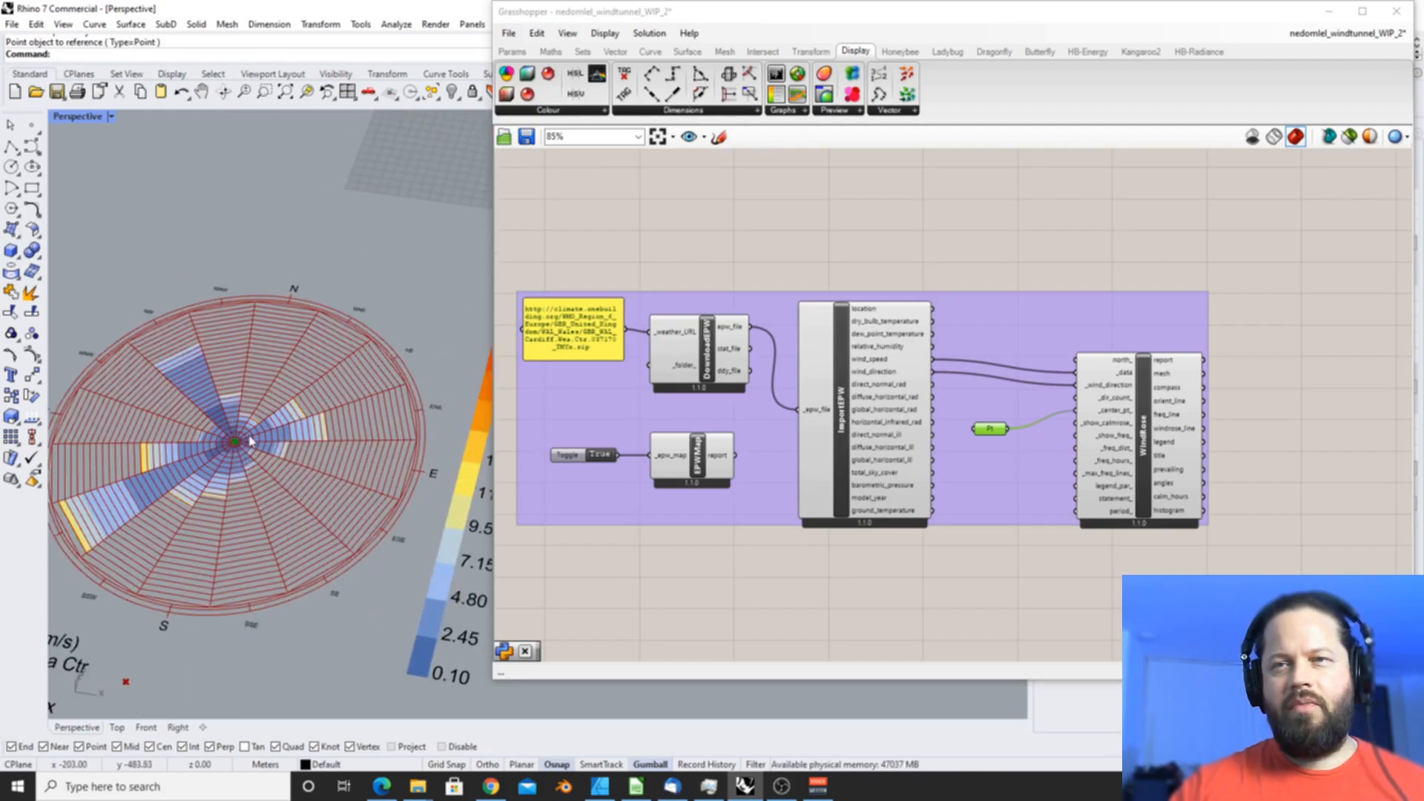
scroll(250, 441, "down", 4)
scroll(250, 442, "up", 4)
scroll(250, 442, "down", 4)
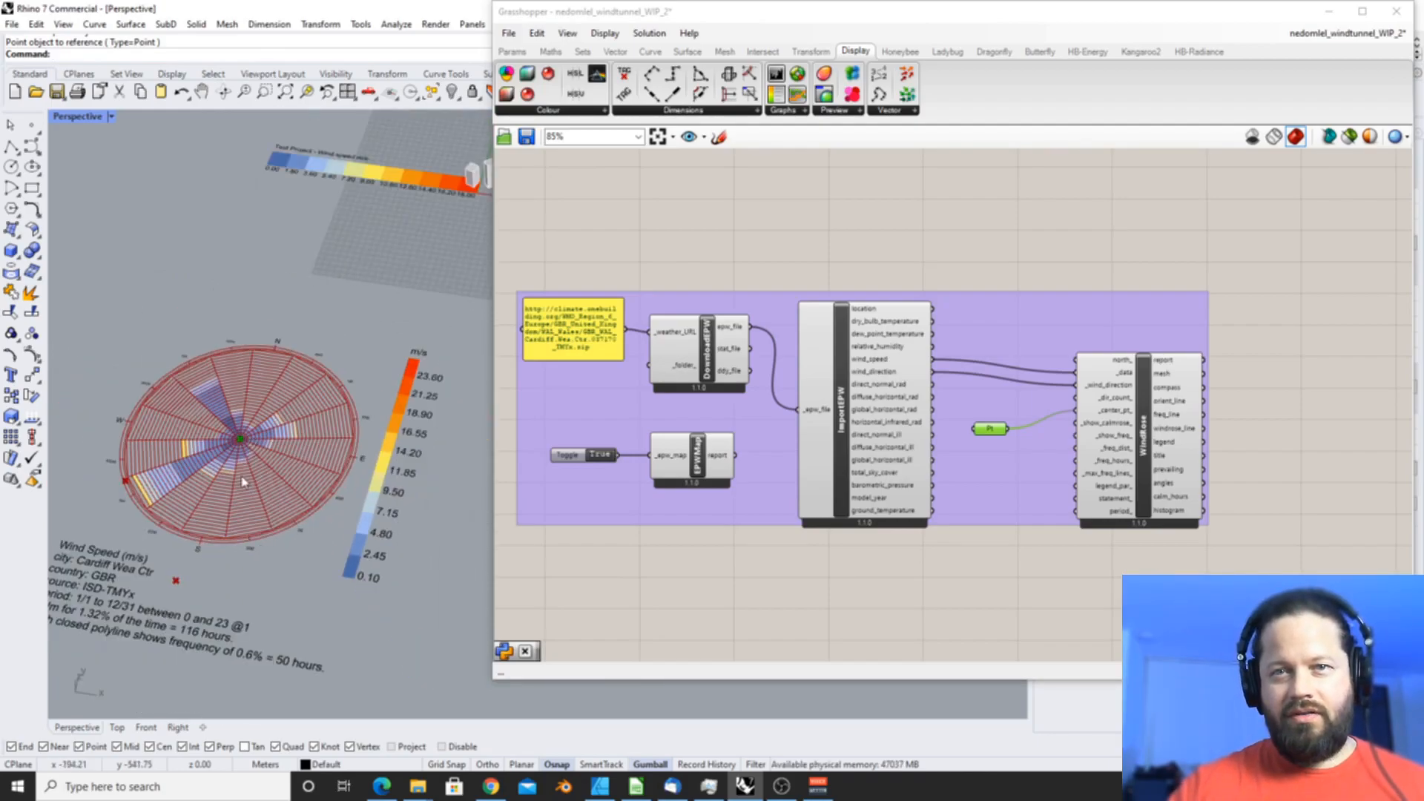
scroll(245, 475, "down", 3)
scroll(245, 475, "up", 6)
scroll(312, 475, "down", 4)
right_click_drag(323, 482, 349, 542)
scroll(348, 543, "up", 2)
scroll(300, 514, "up", 5)
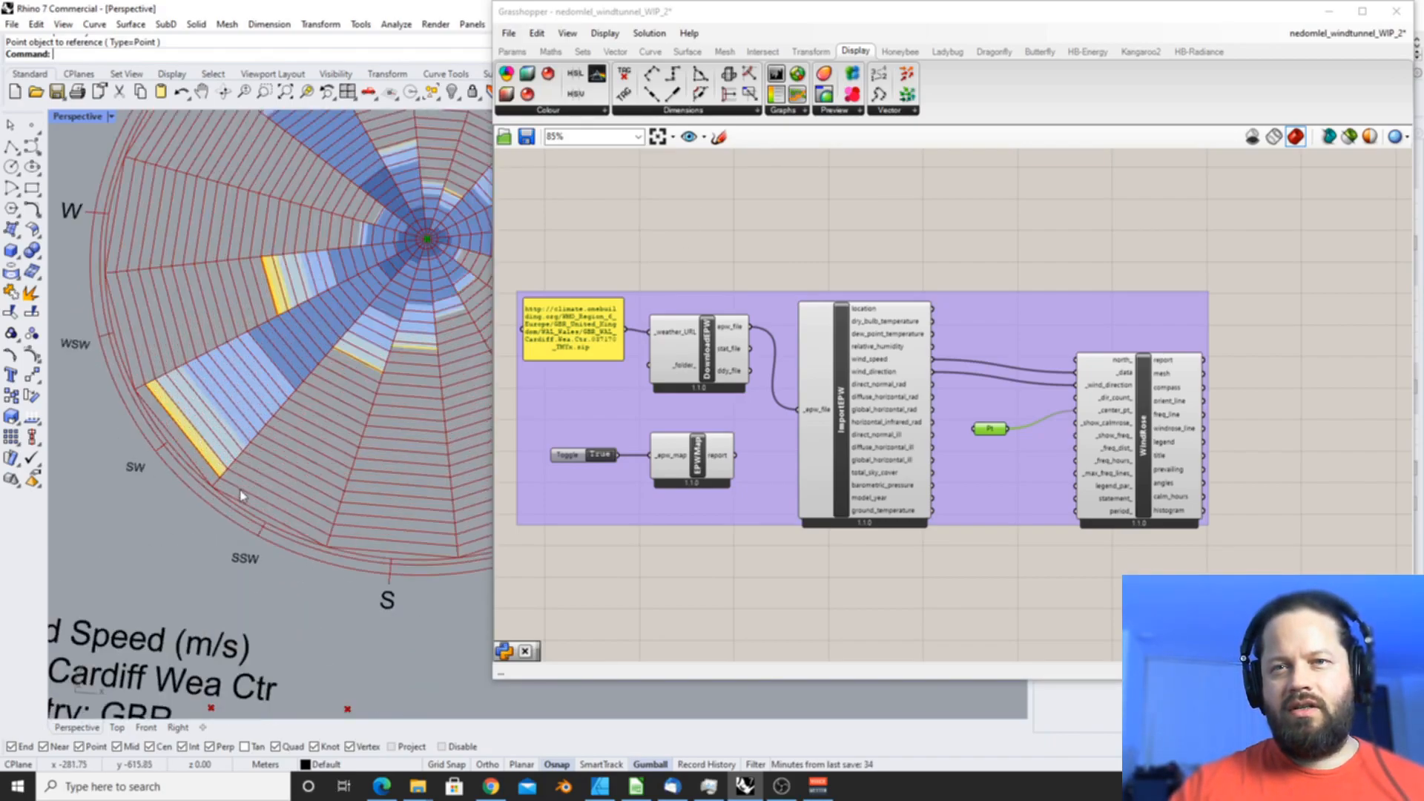
scroll(148, 438, "down", 2)
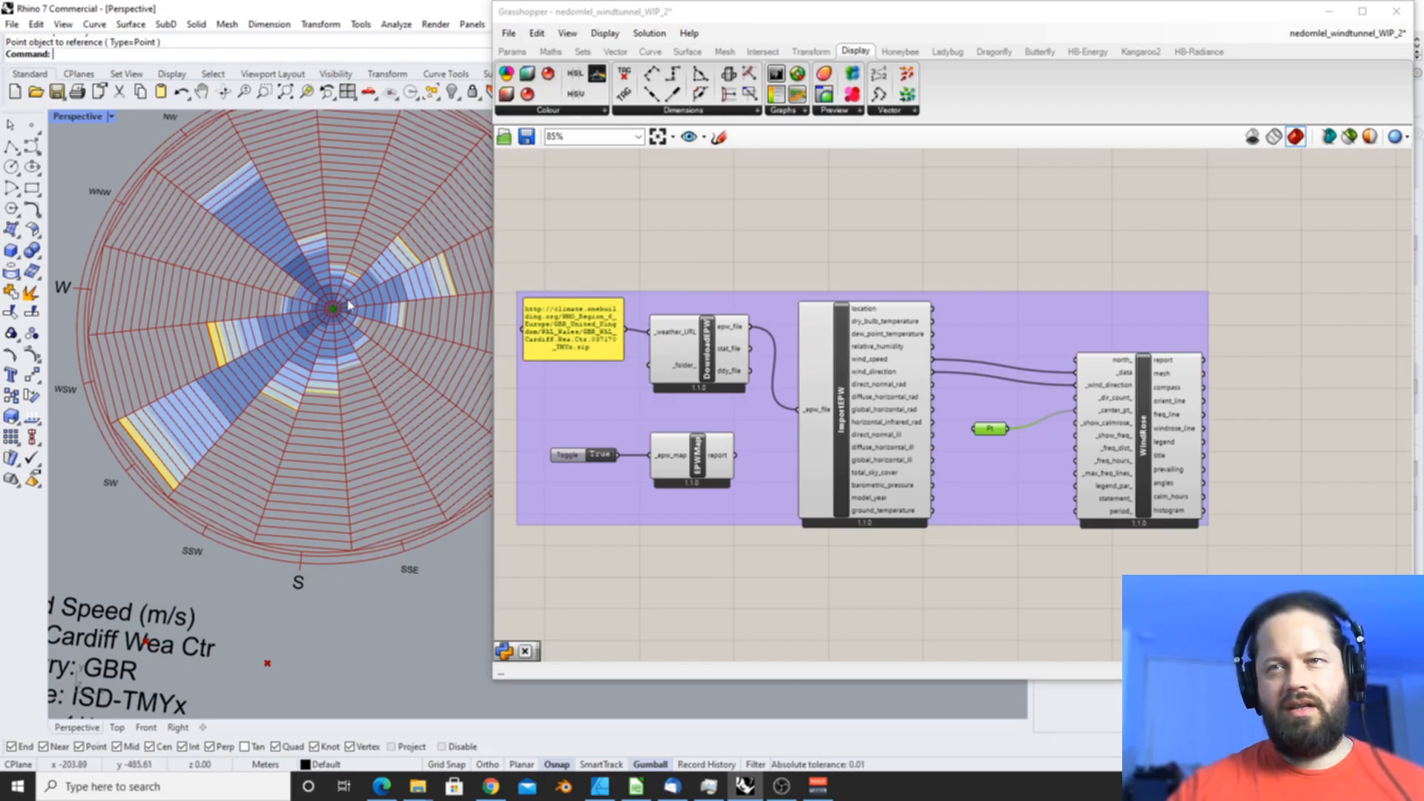
scroll(349, 304, "down", 3)
scroll(282, 415, "down", 1)
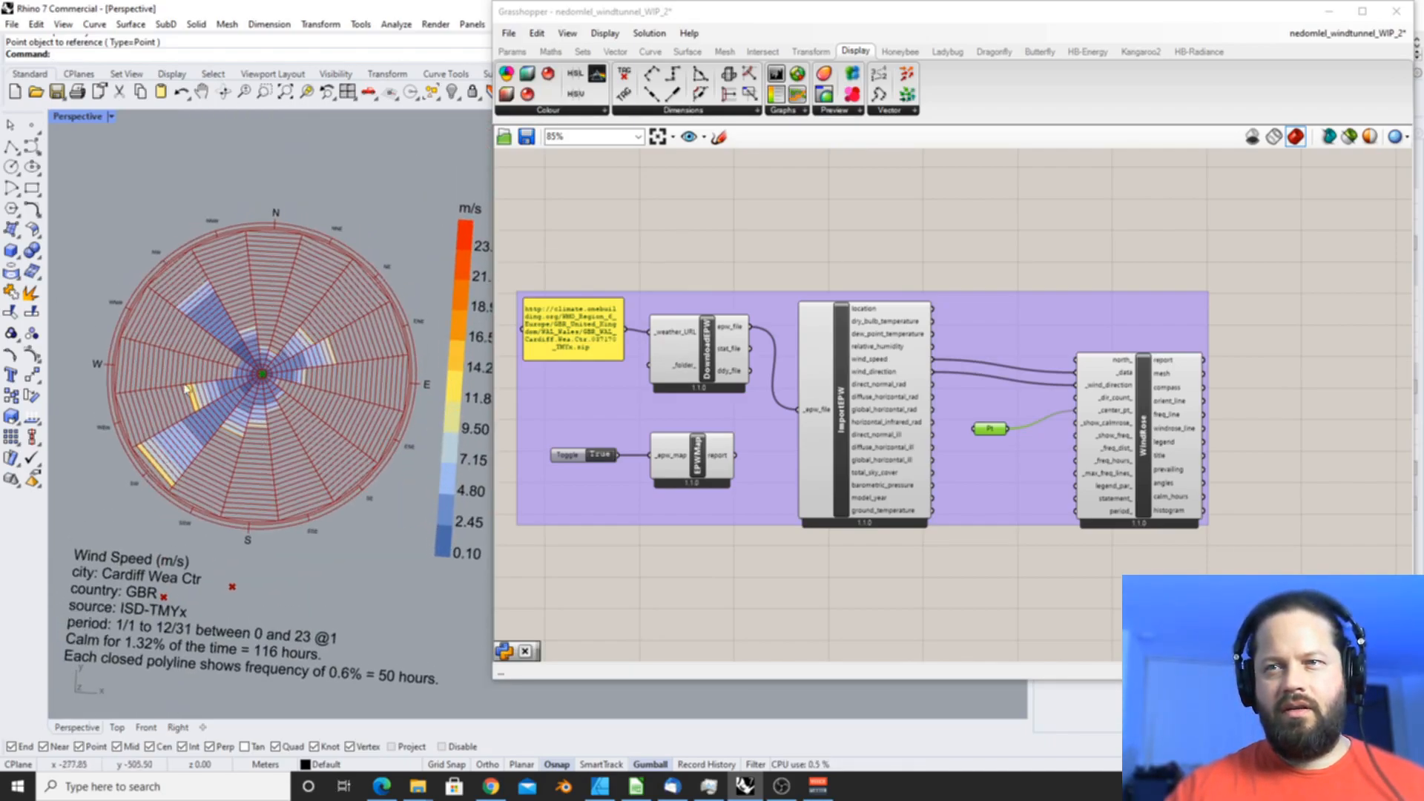
right_click_drag(320, 401, 265, 397, "shift")
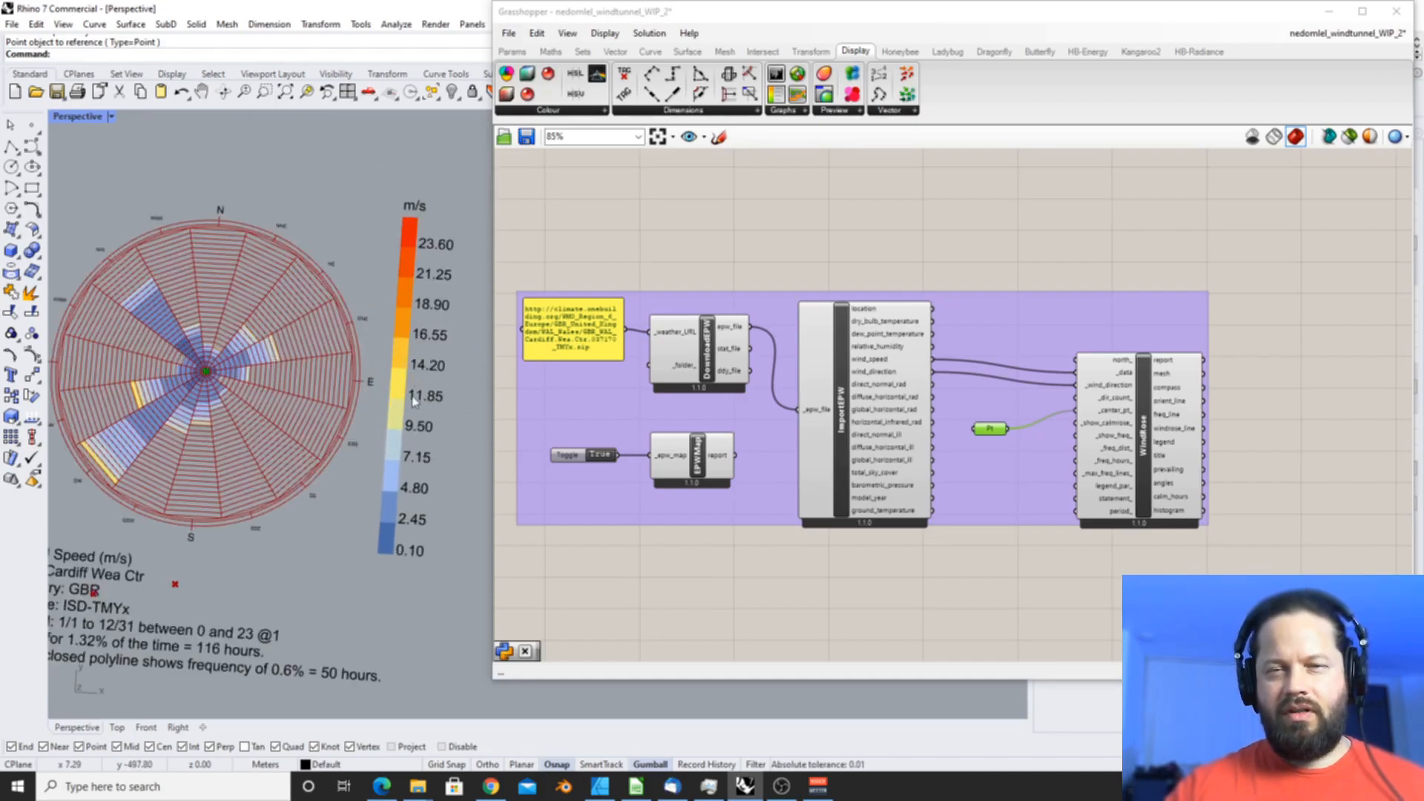
- Compare the colour bands of the wind rose's southwest sector with the wind speed legend
scroll(141, 457, "up", 10)
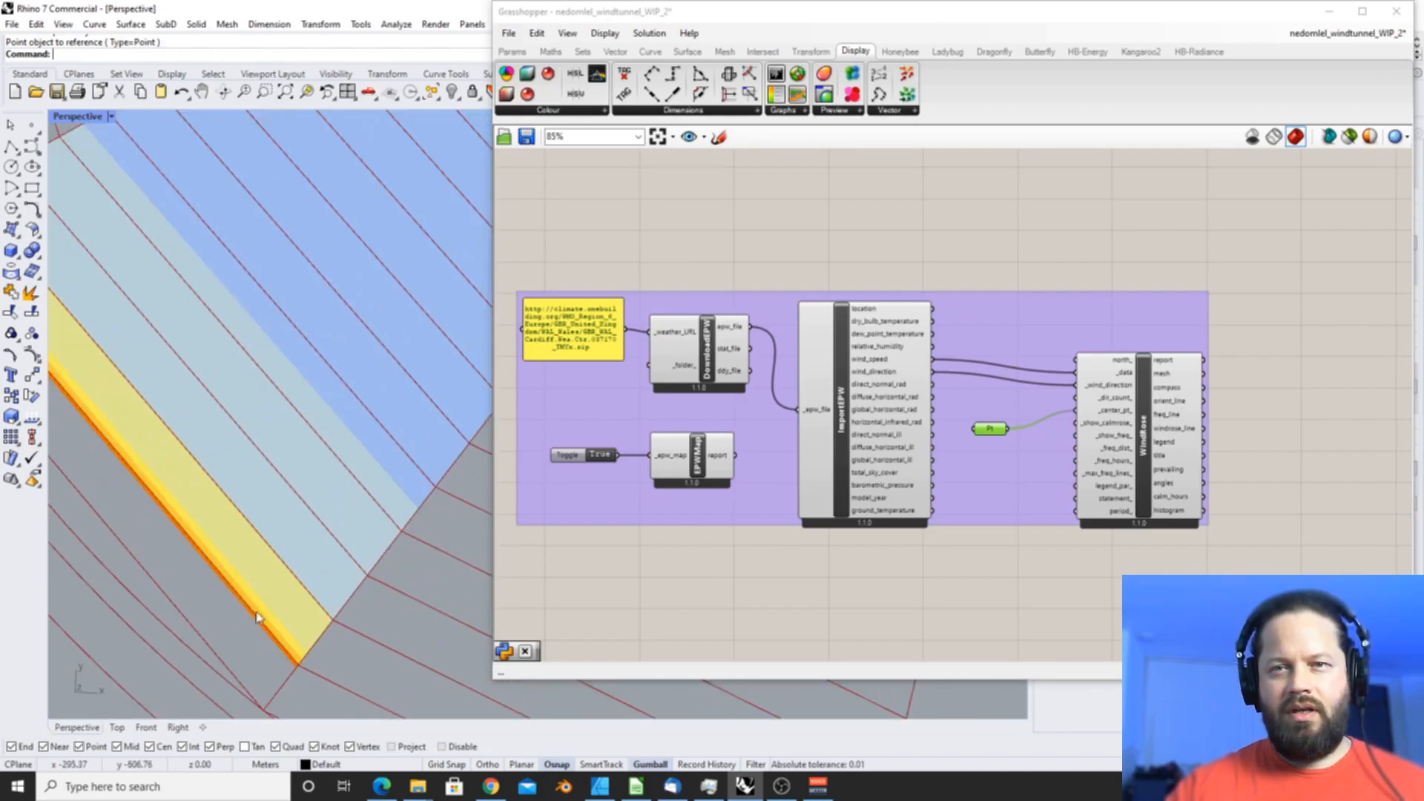
scroll(264, 623, "up", 2)
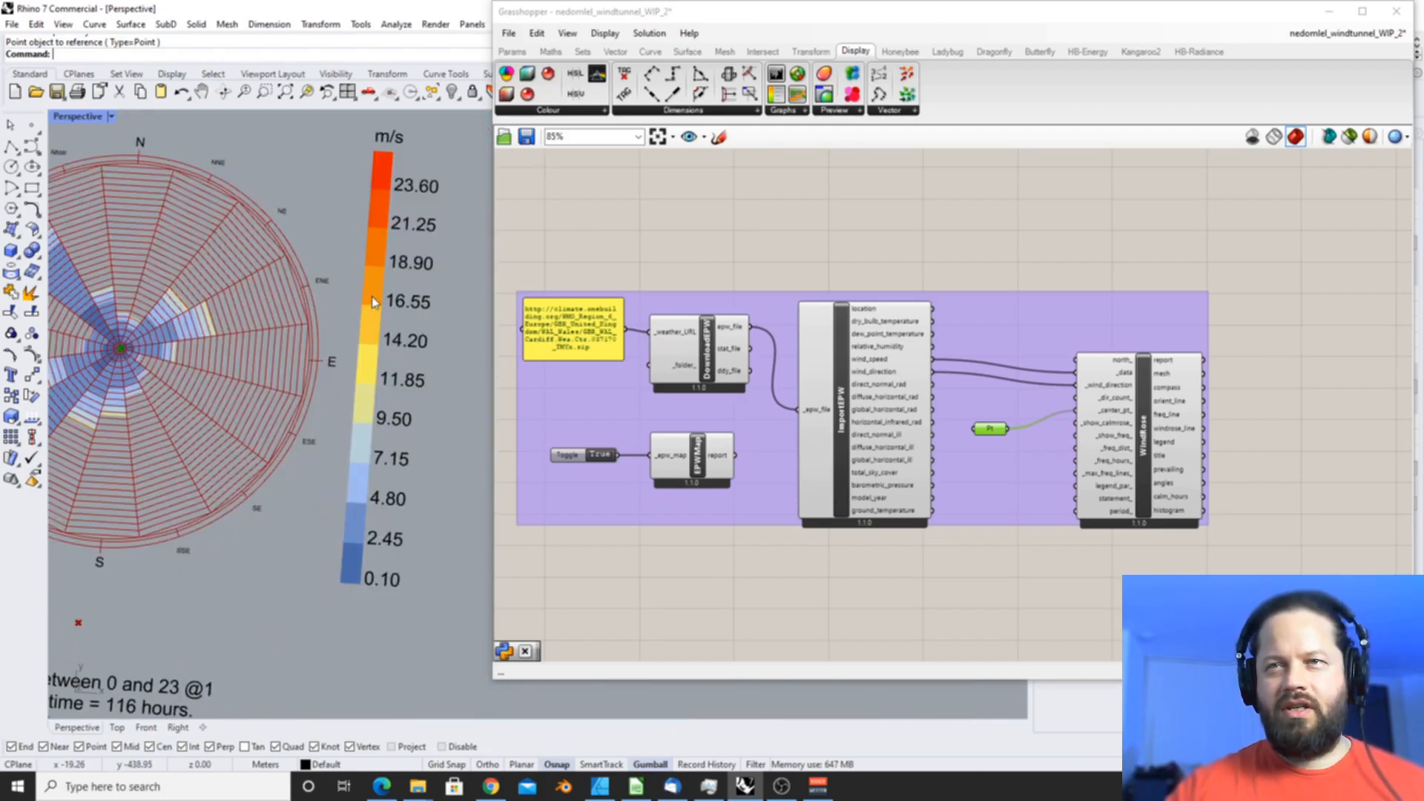
scroll(293, 304, "down", 2)
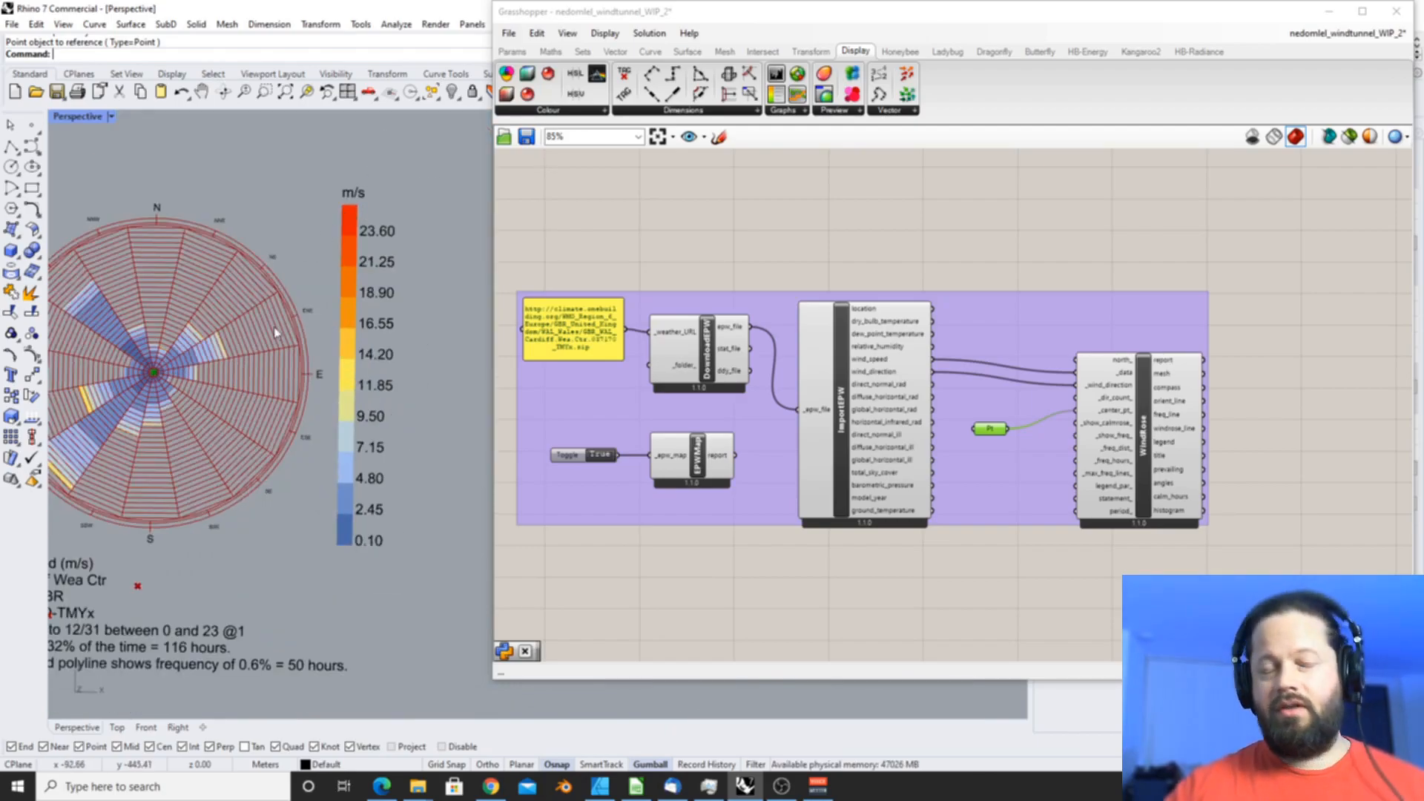
scroll(275, 333, "down", 2)
scroll(221, 394, "down", 2)
scroll(204, 416, "up", 2)
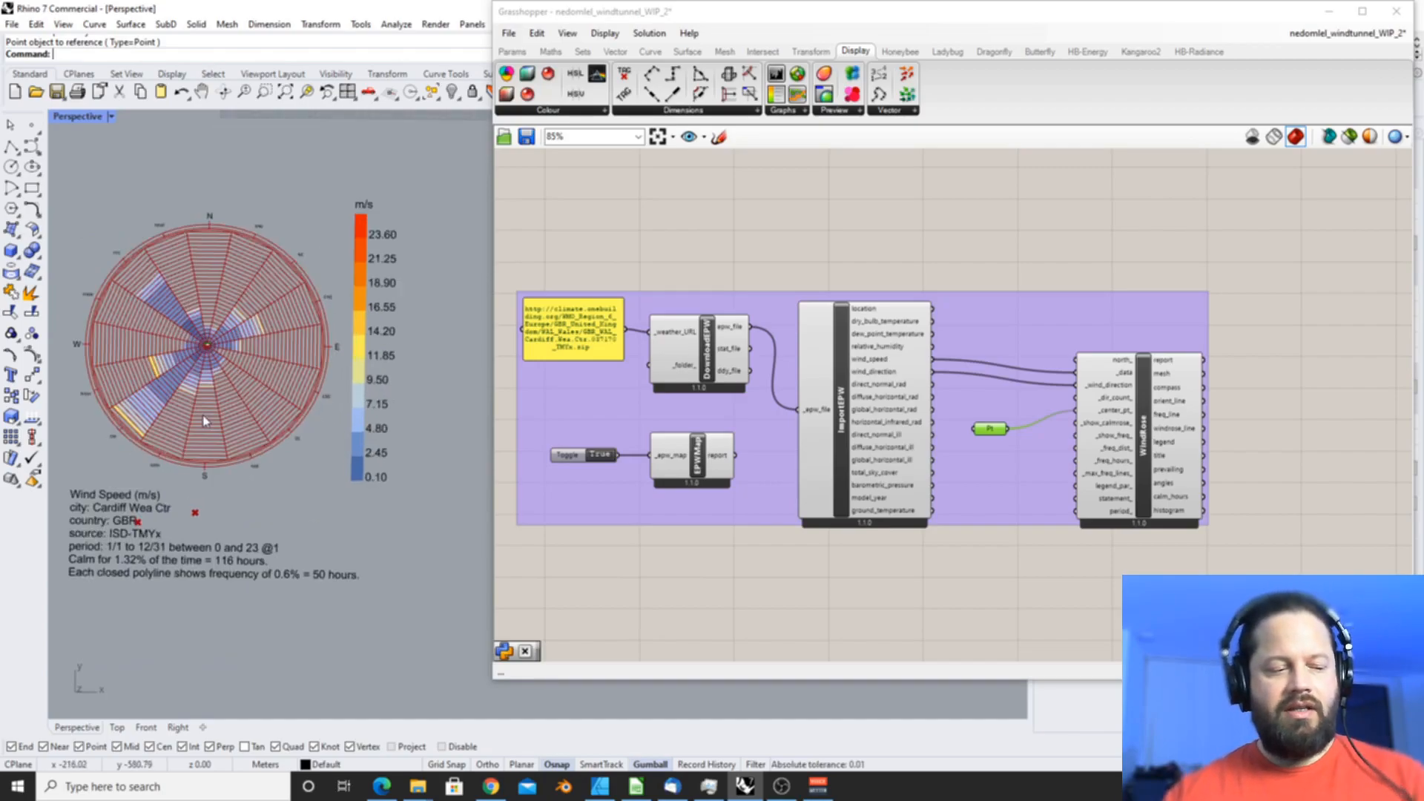
scroll(298, 397, "up", 3)
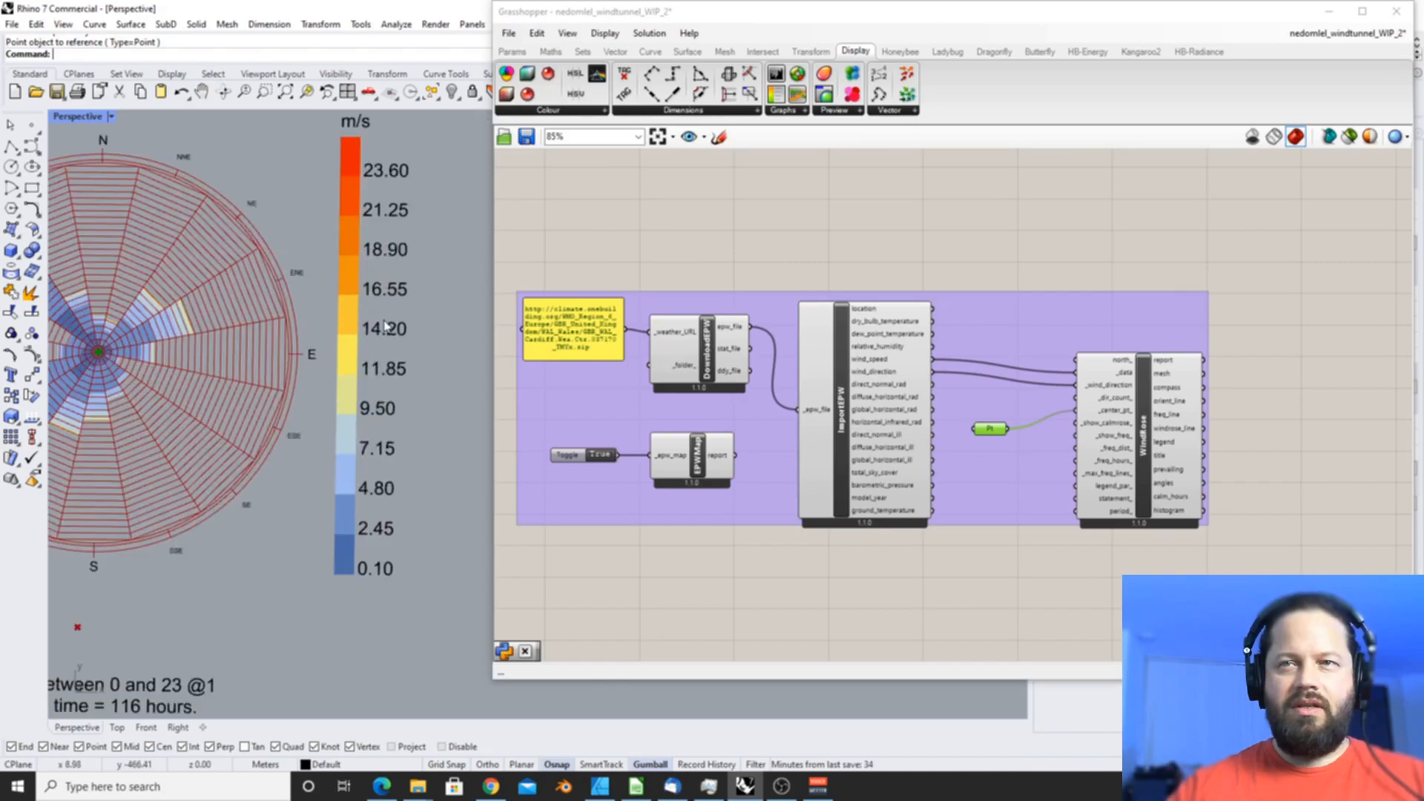
scroll(256, 366, "down", 4)
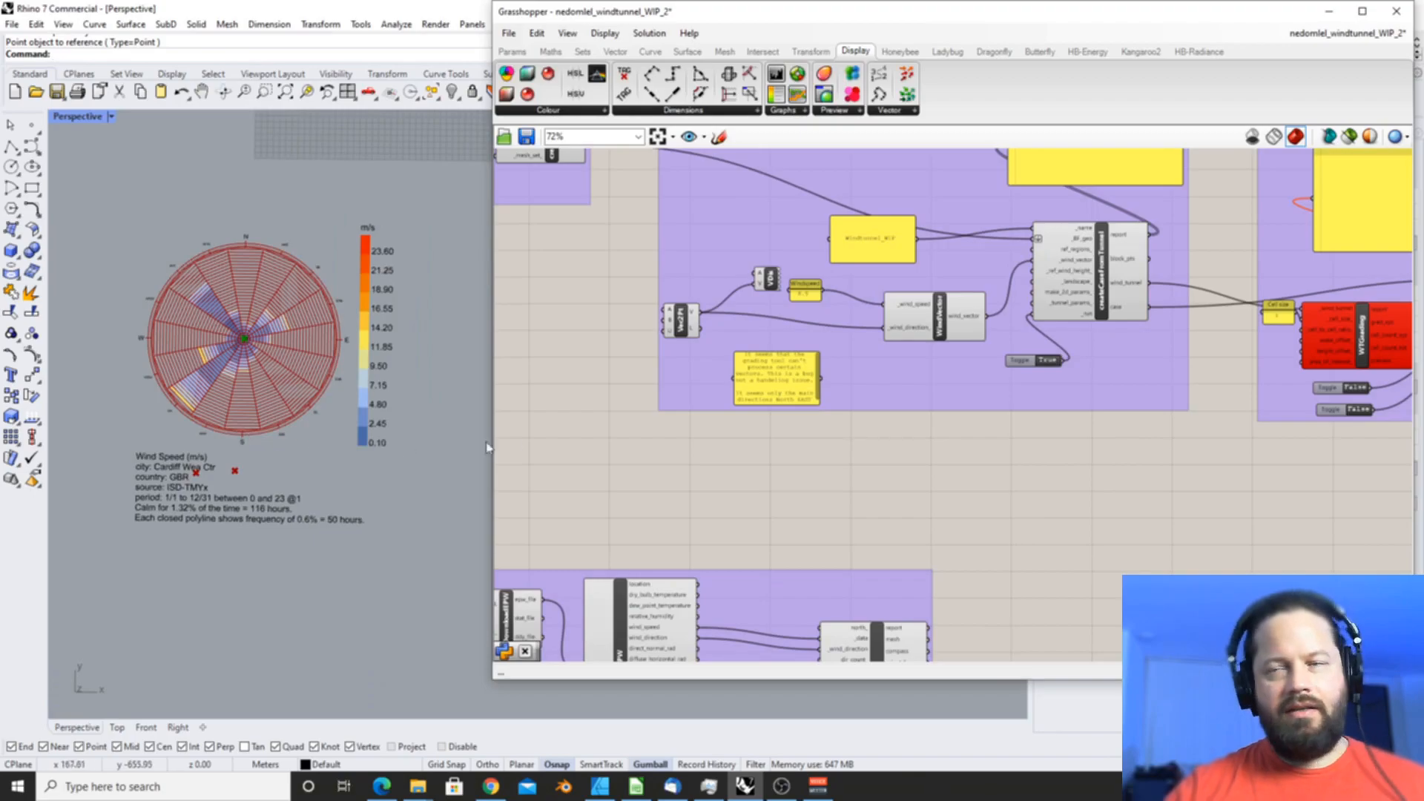
- Examine the buildings and the wind arrow in the model from several angles
left_click(543, 443)
scroll(544, 443, "down", 2)
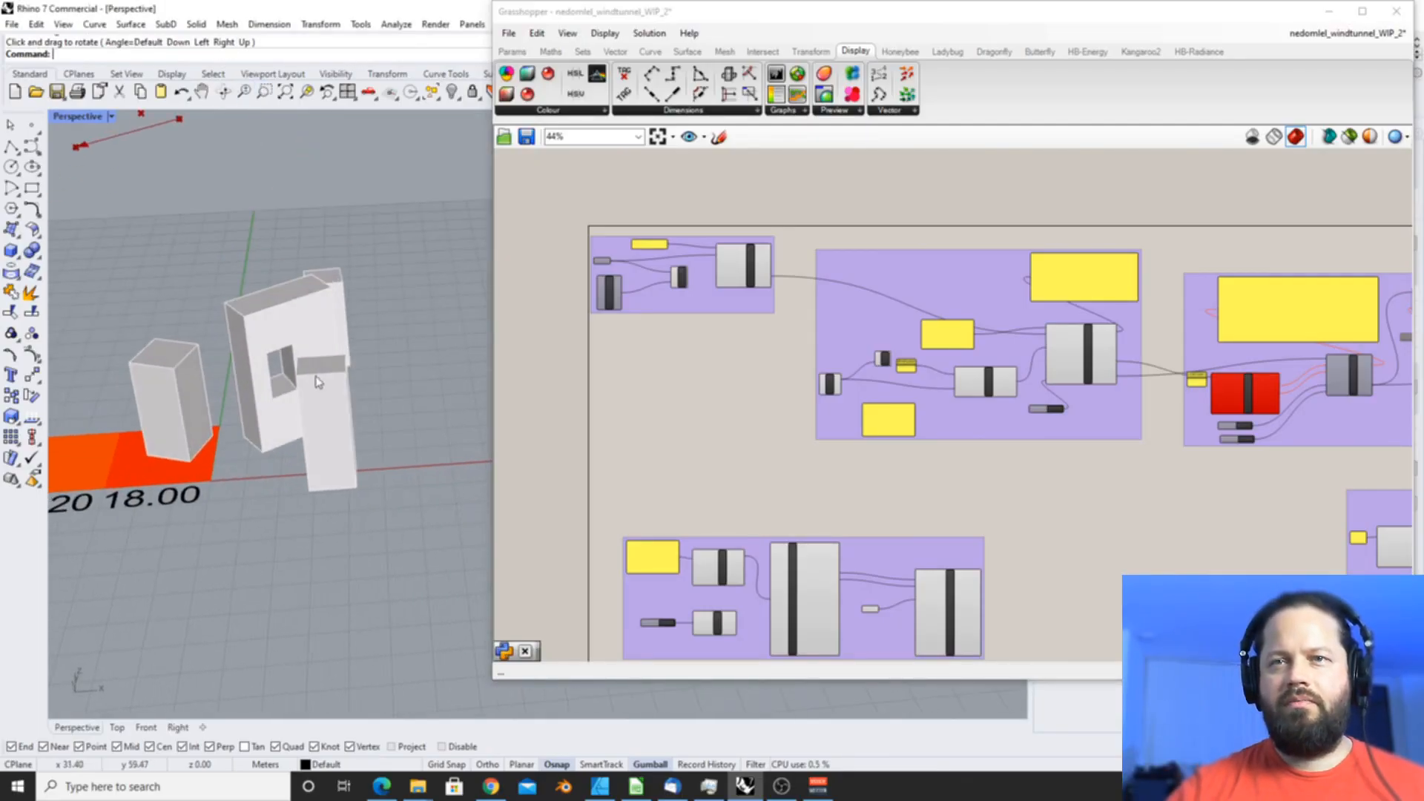
scroll(318, 382, "up", 8)
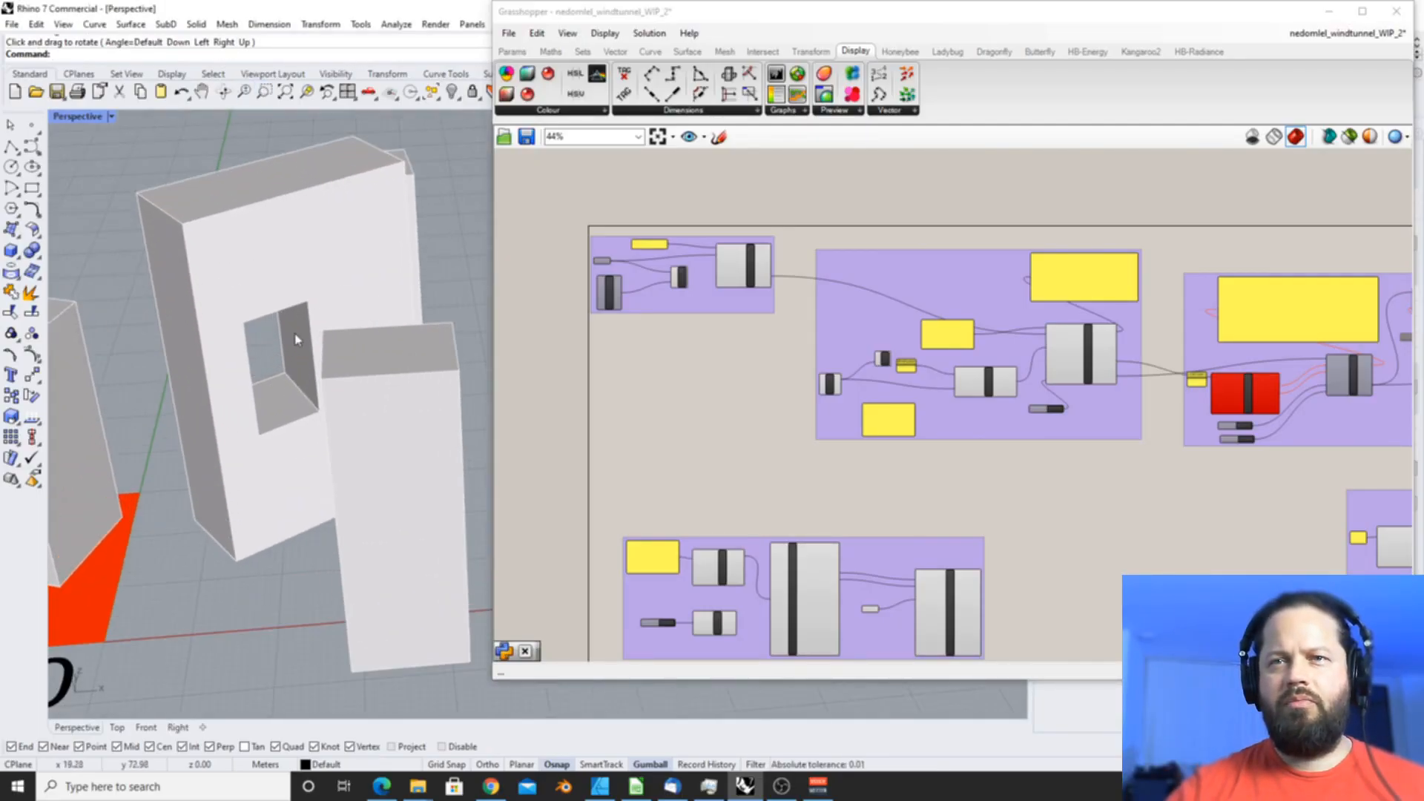
scroll(286, 399, "down", 6)
right_click_drag(285, 399, 229, 416)
scroll(229, 416, "down", 5)
scroll(289, 359, "up", 6)
scroll(349, 300, "down", 2)
scroll(349, 299, "down", 15)
right_click_drag(267, 388, 282, 430)
scroll(666, 227, "down", 5)
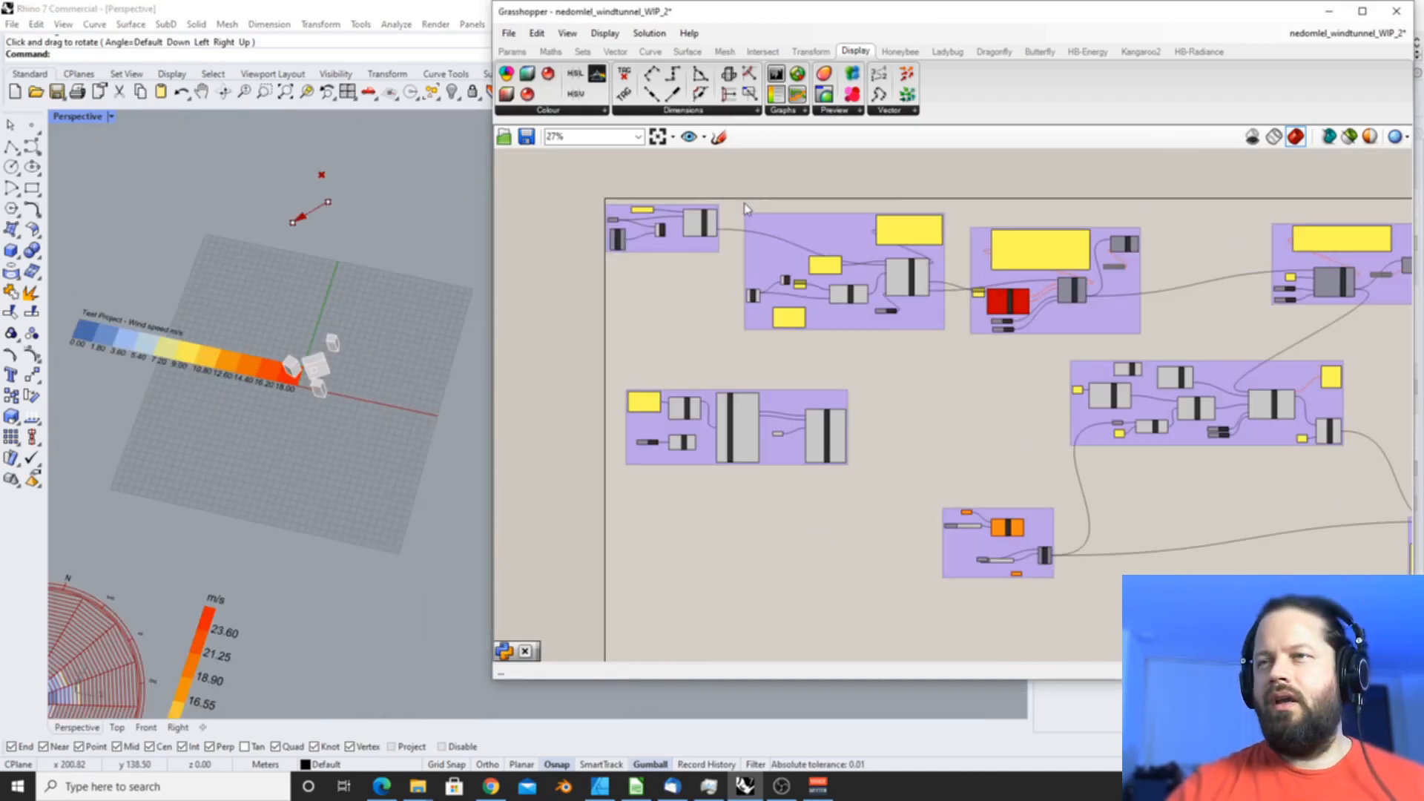
- Look through the definition's groups and inspect the WindVector component in the case setup group
scroll(1249, 513, "up", 6)
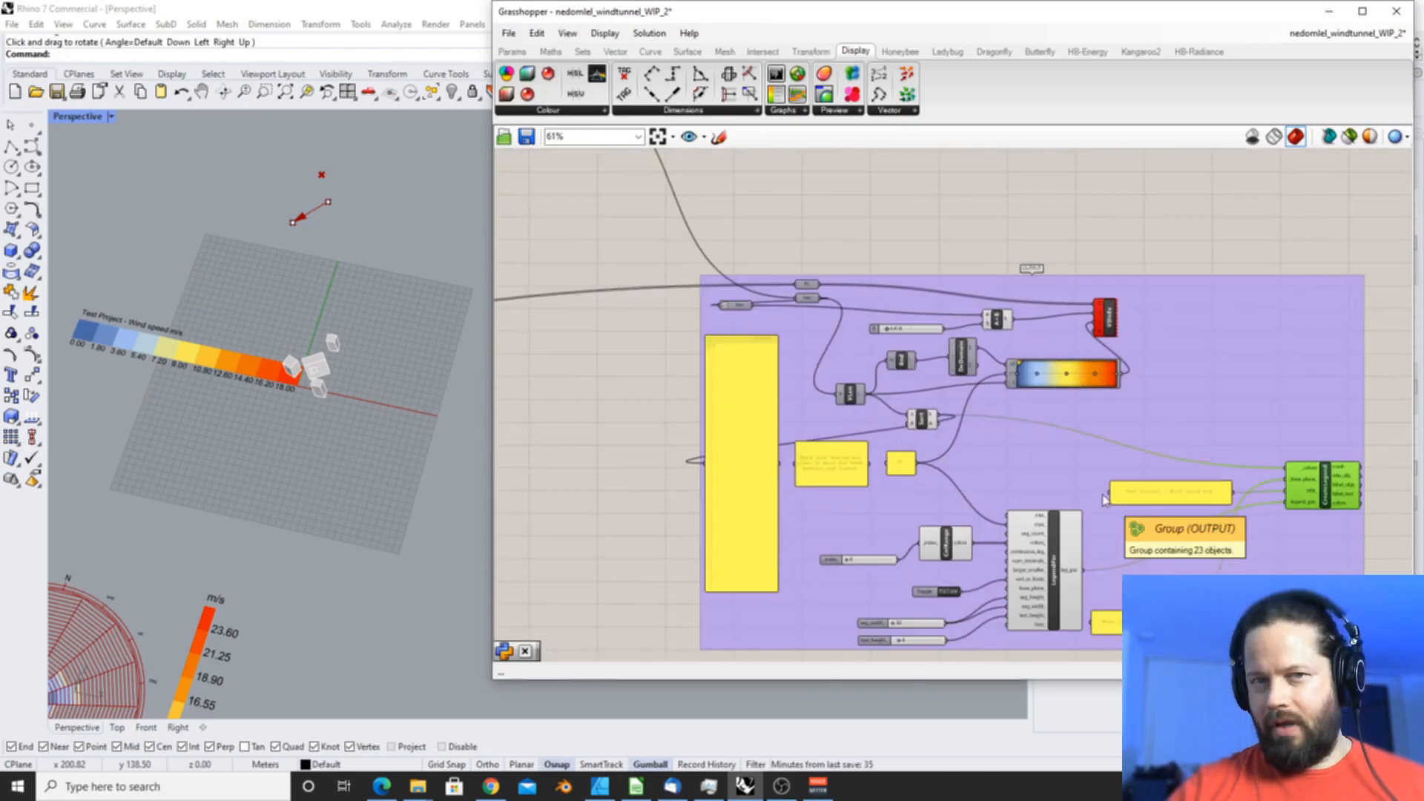
scroll(1003, 481, "down", 2)
scroll(1032, 552, "up", 2)
left_click(1040, 555)
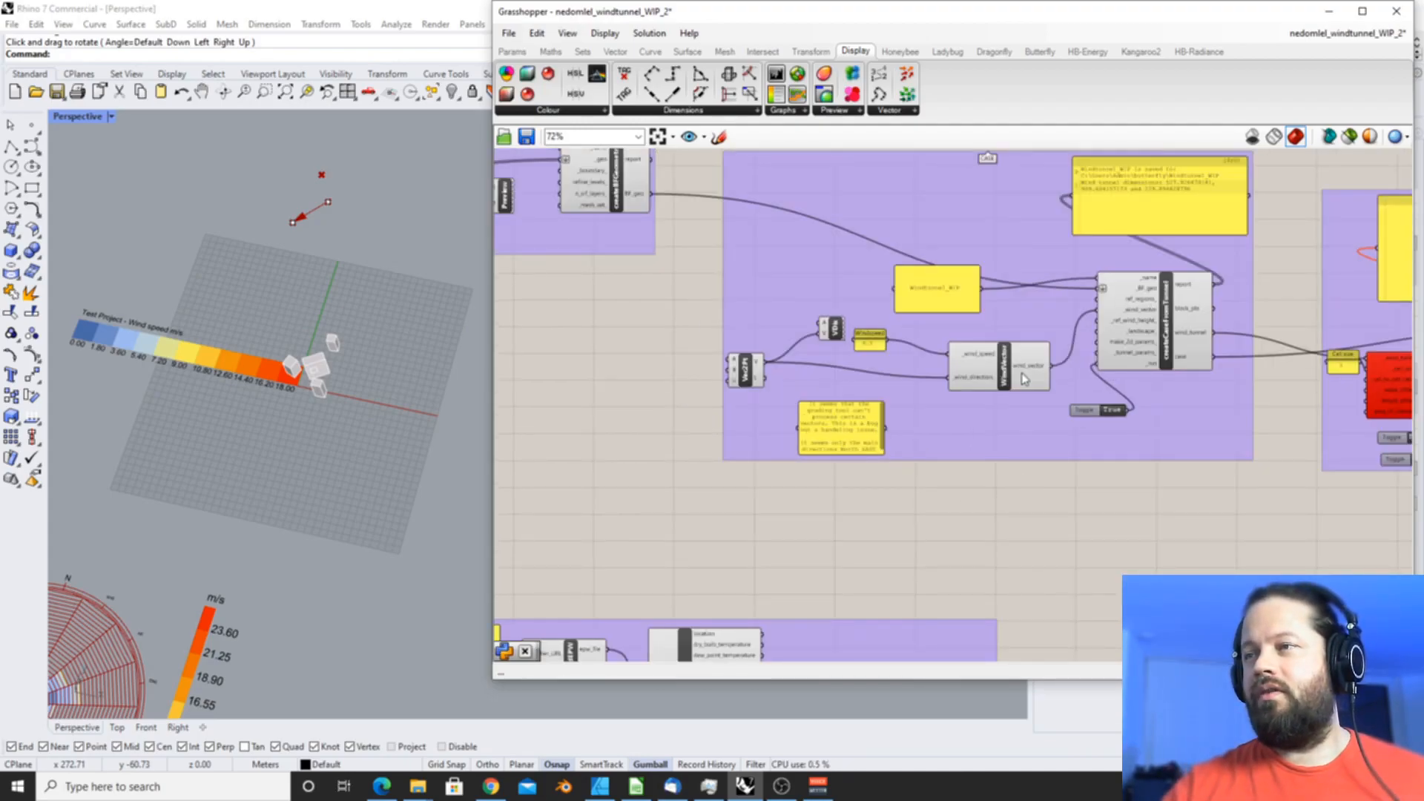
left_click(1035, 371)
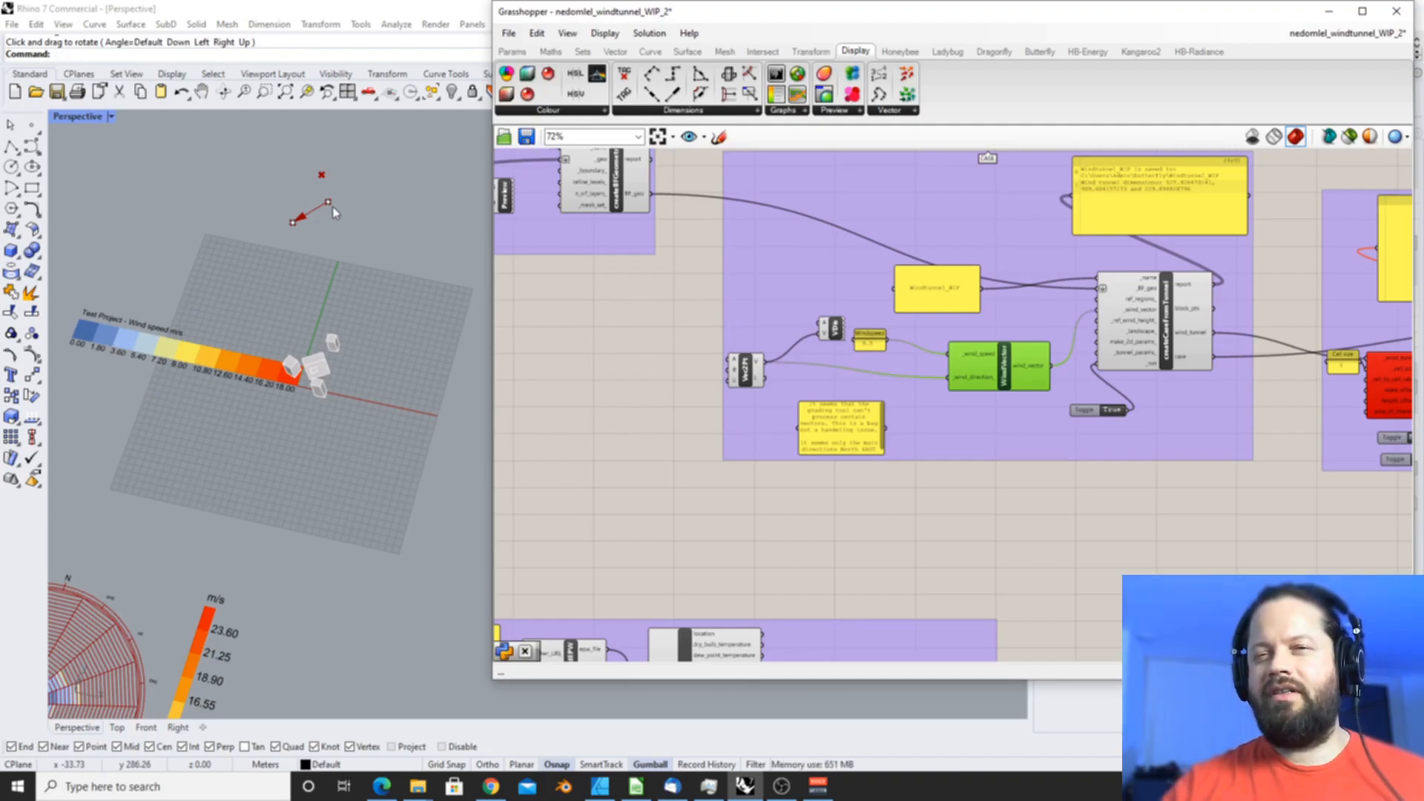
left_click(956, 406)
- Nudge the Vec2Pt component and select the points that define the wind arrow in the model
scroll(717, 410, "up", 2)
left_click(756, 349)
left_click_drag(674, 403, 682, 408)
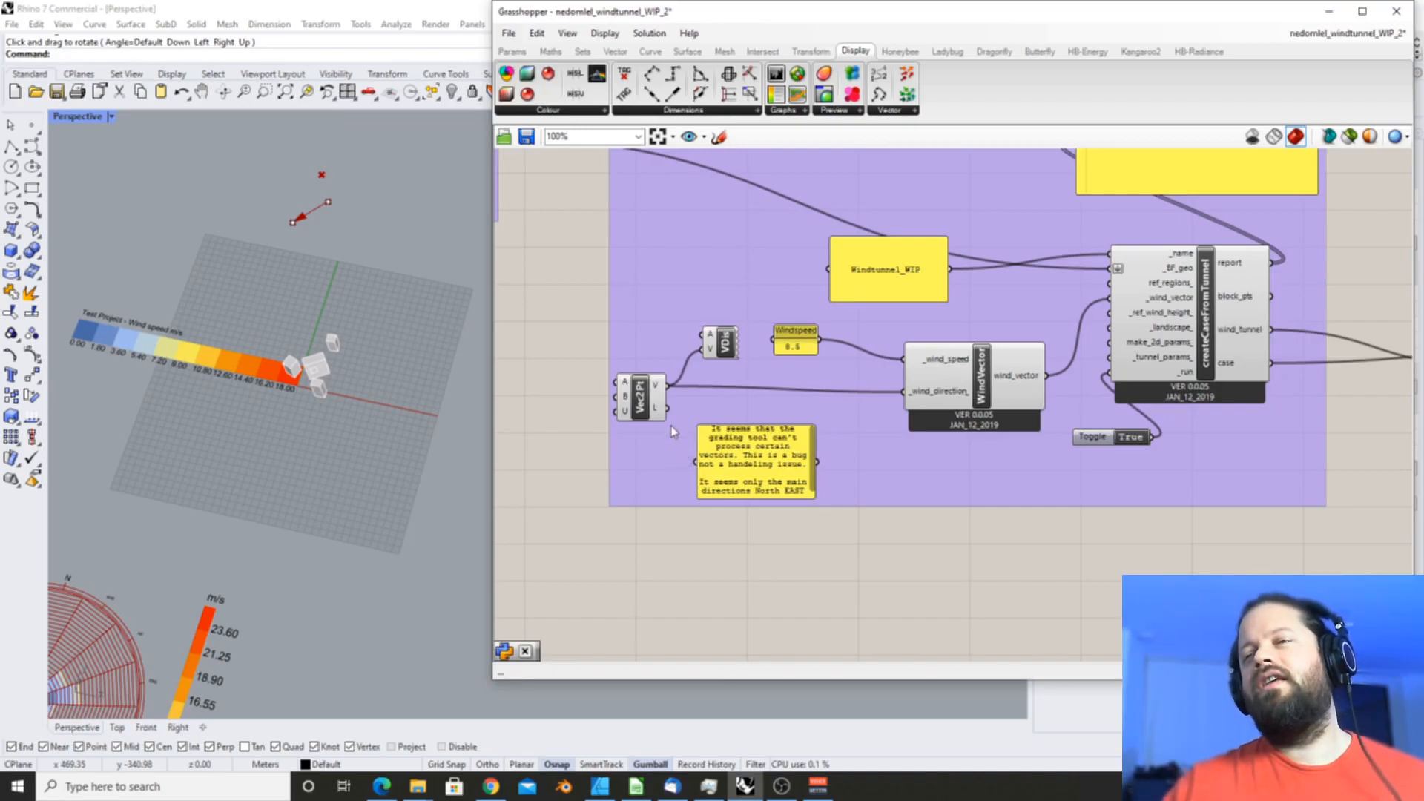
left_click_drag(650, 396, 661, 403)
left_click(325, 216)
left_click(330, 207)
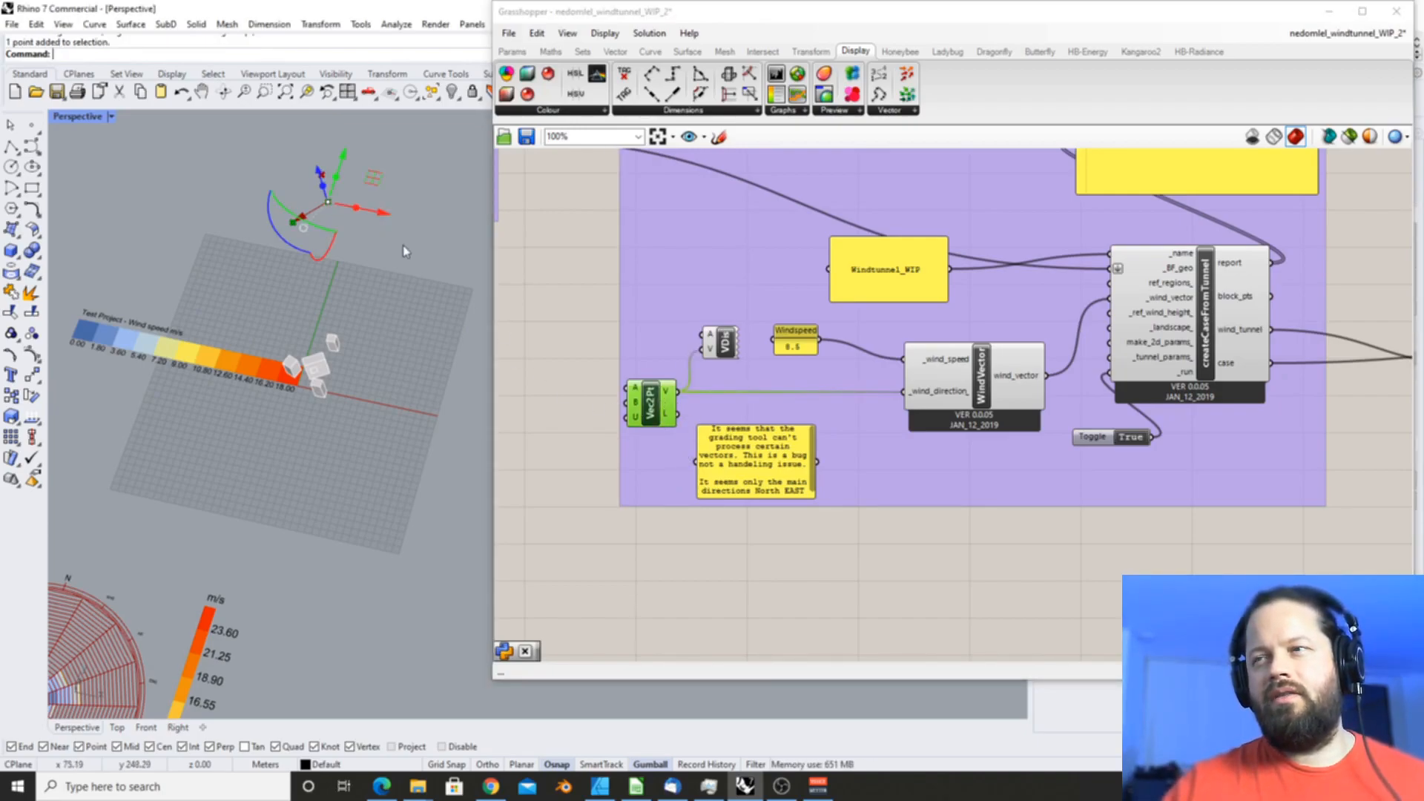
- Move WindVector closer to the Windspeed panel and disconnect it from the _wind_vector input of createCaseFromTunnel
scroll(727, 391, "down", 3)
scroll(809, 408, "up", 1)
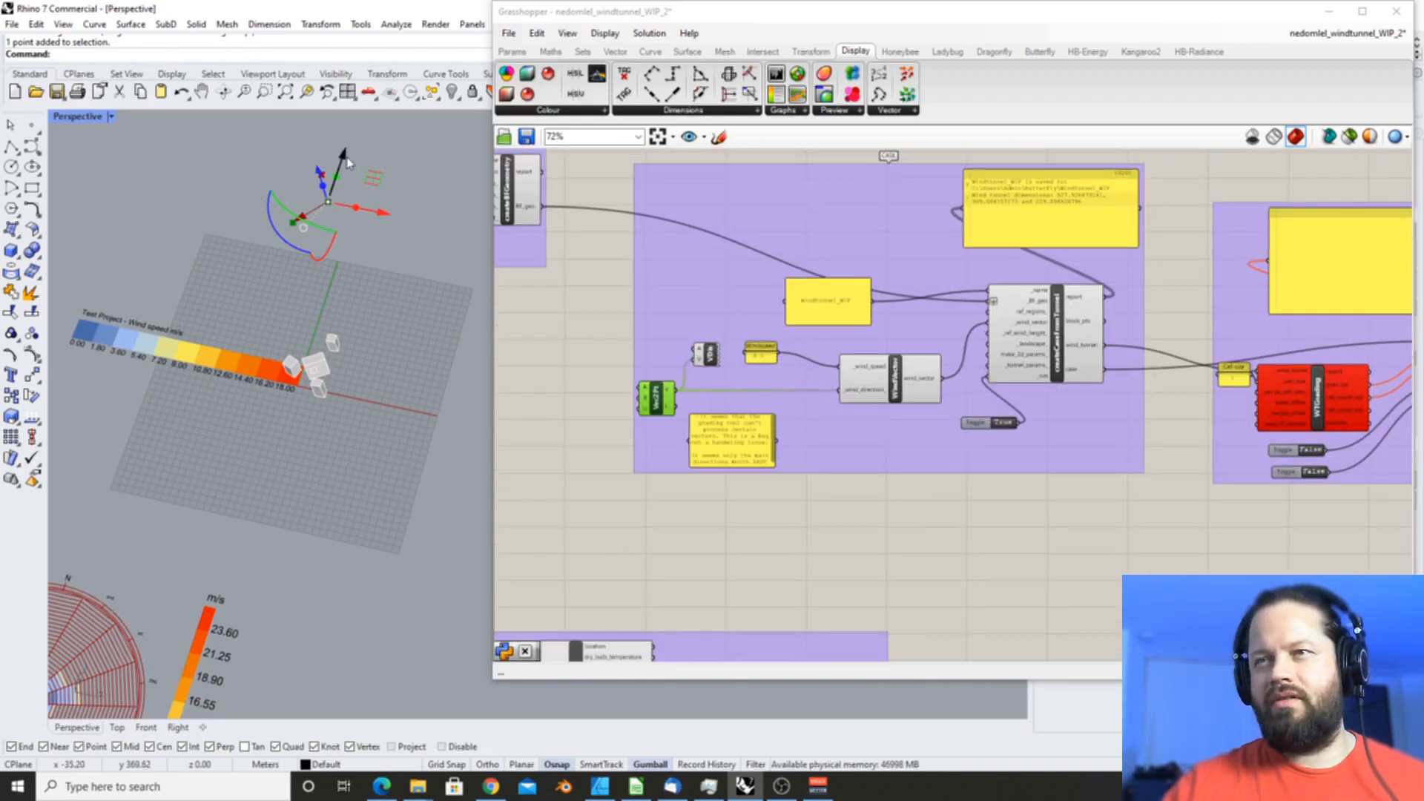
scroll(838, 364, "up", 2)
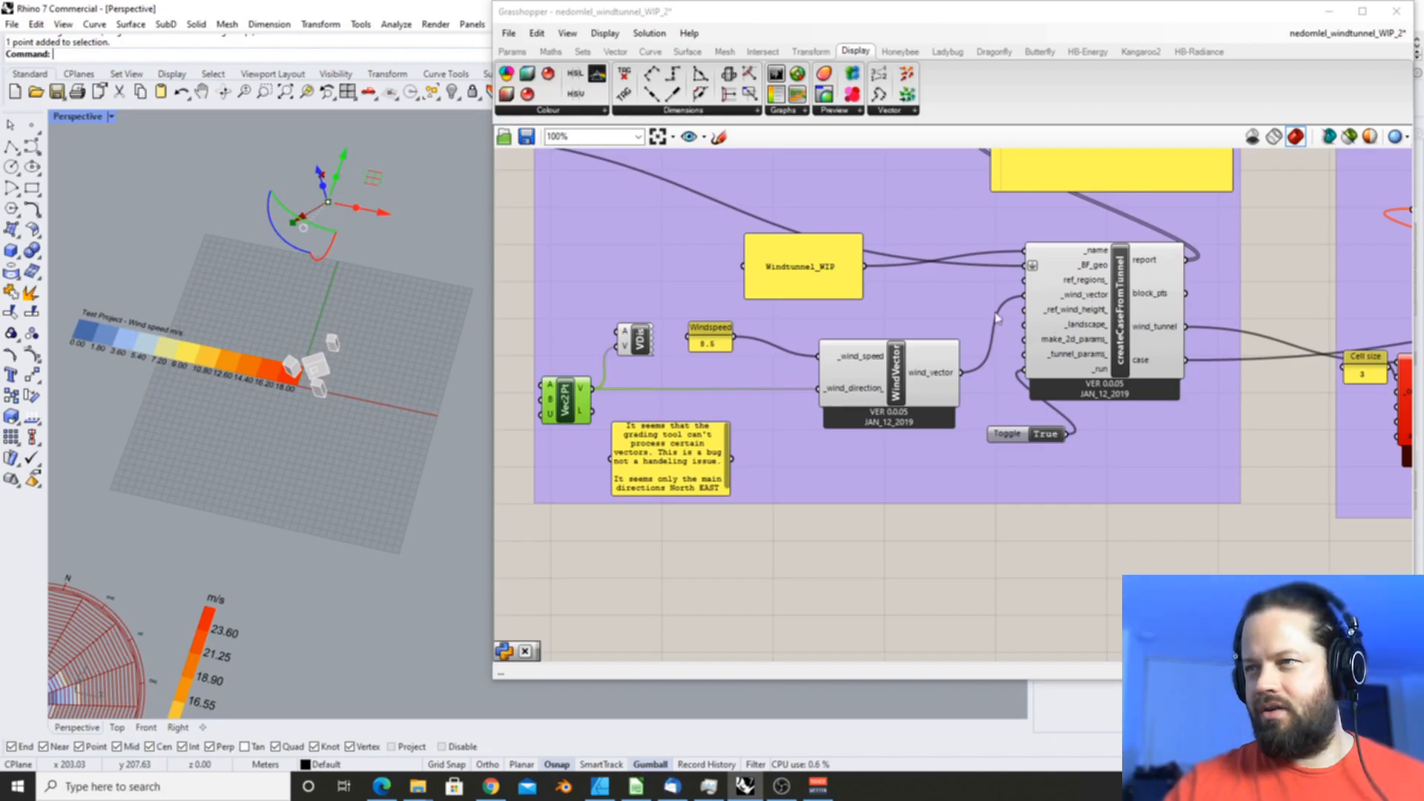
left_click_drag(927, 360, 838, 361)
right_click(1070, 295)
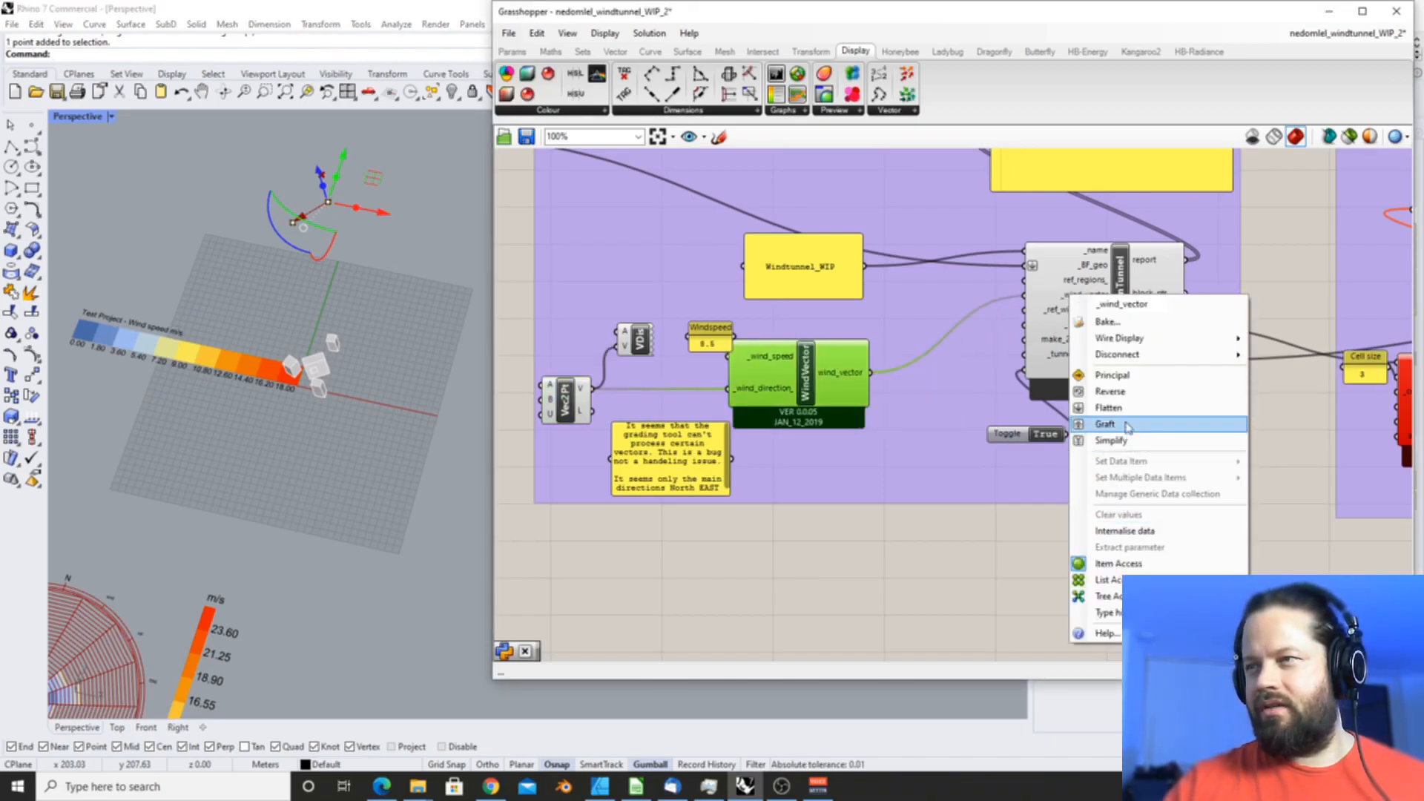
mouse_move(1135, 357)
left_click(971, 365)
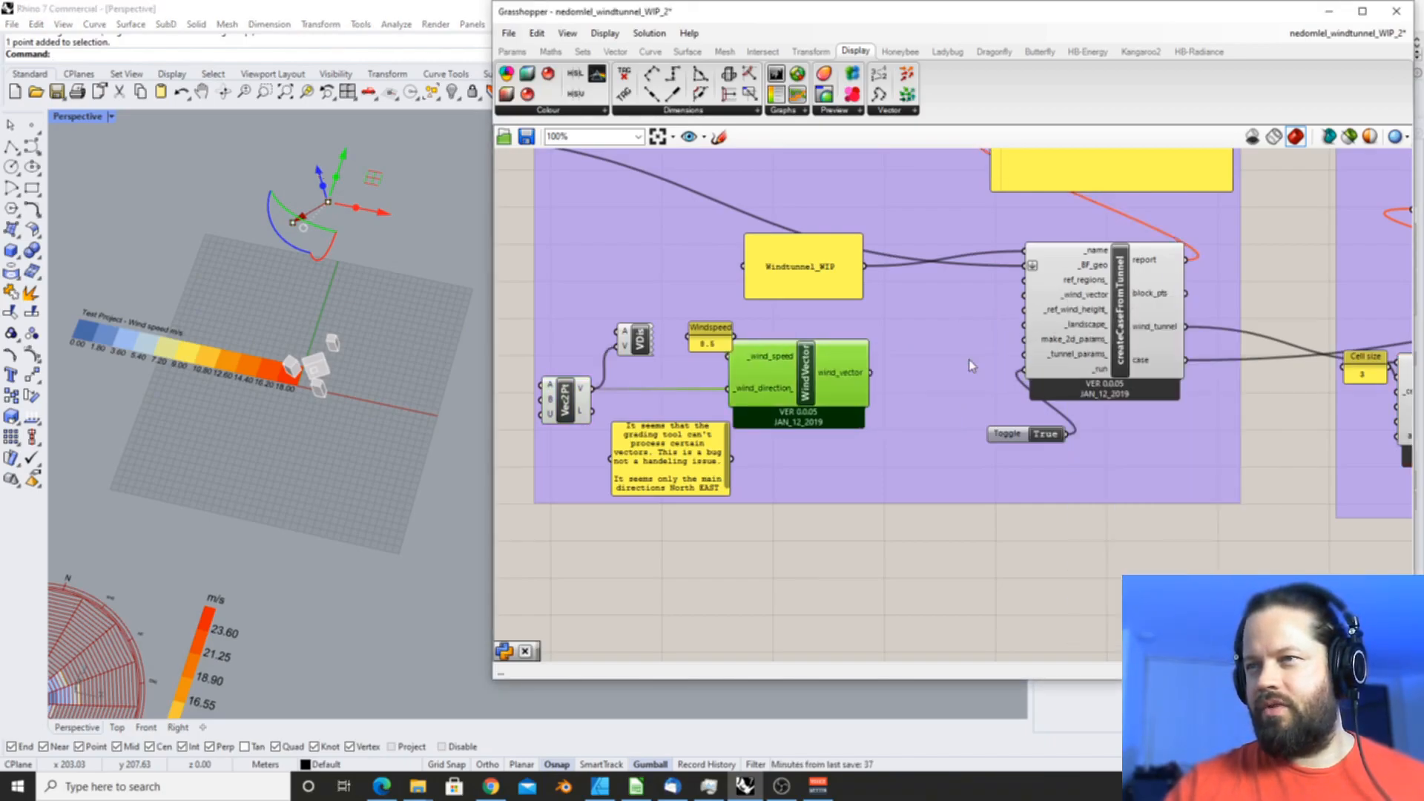
scroll(837, 346, "down", 2)
left_click(309, 300)
scroll(248, 315, "down", 6)
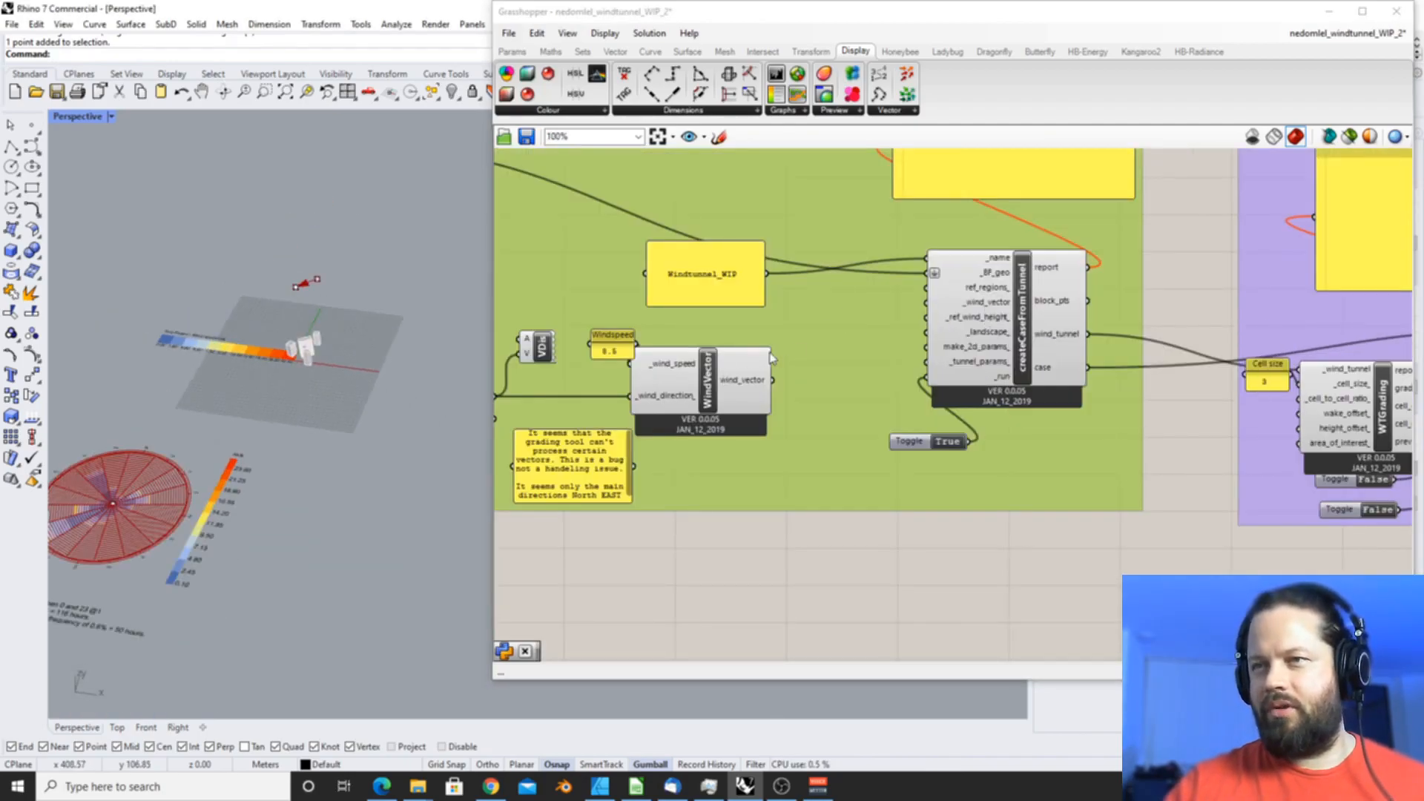
- Disconnect Vec2Pt from WindVector's _wind_direction input and wire WindVector's output to _wind_vector of createCaseFromTunnel
left_click_drag(754, 361, 806, 355)
right_click(807, 355)
mouse_move(876, 449)
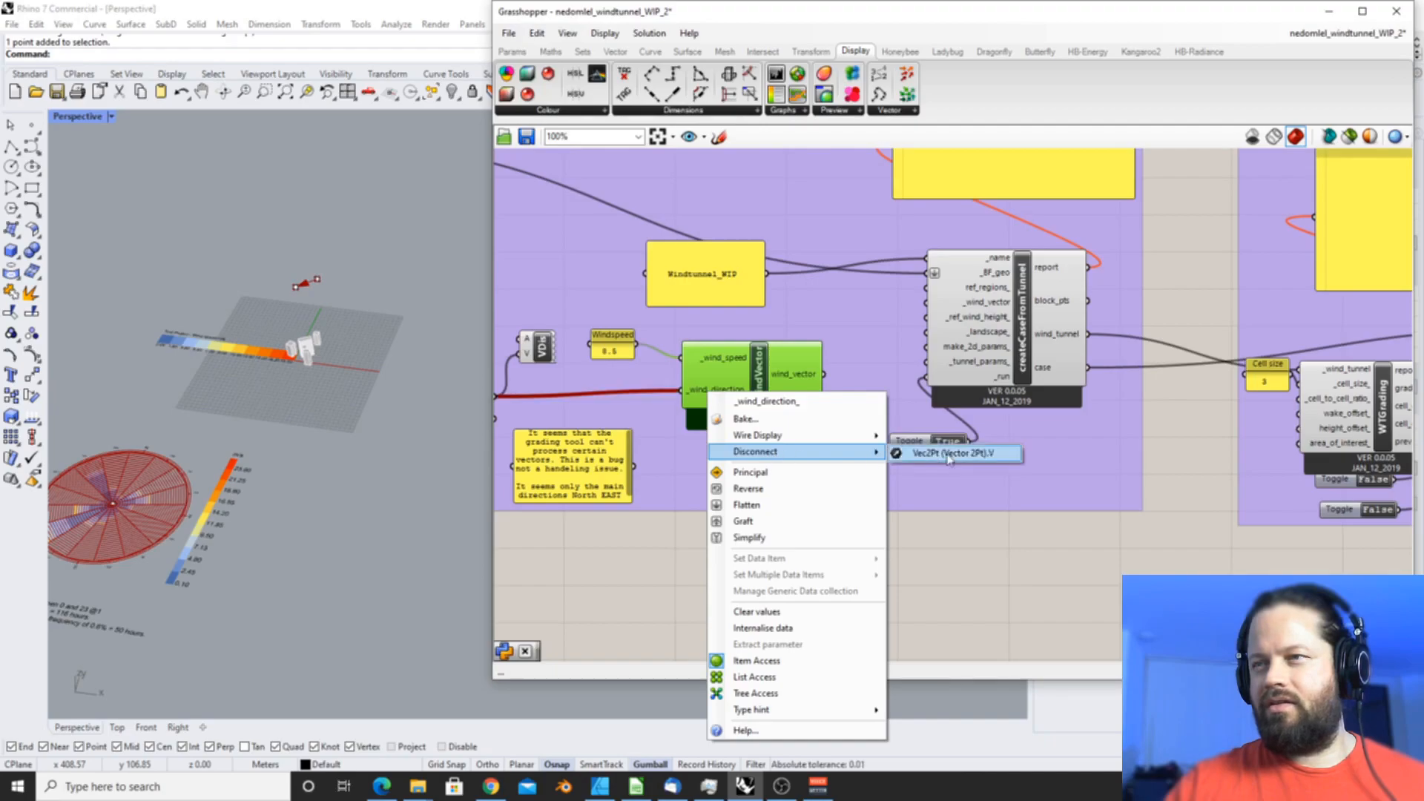
left_click(977, 455)
left_click_drag(820, 374, 926, 302)
left_click_drag(772, 376, 829, 363)
- Examine the wind tunnel marker points around the buildings and their relation to the wind rose
right_click_drag(311, 378, 353, 315)
scroll(314, 440, "down", 5)
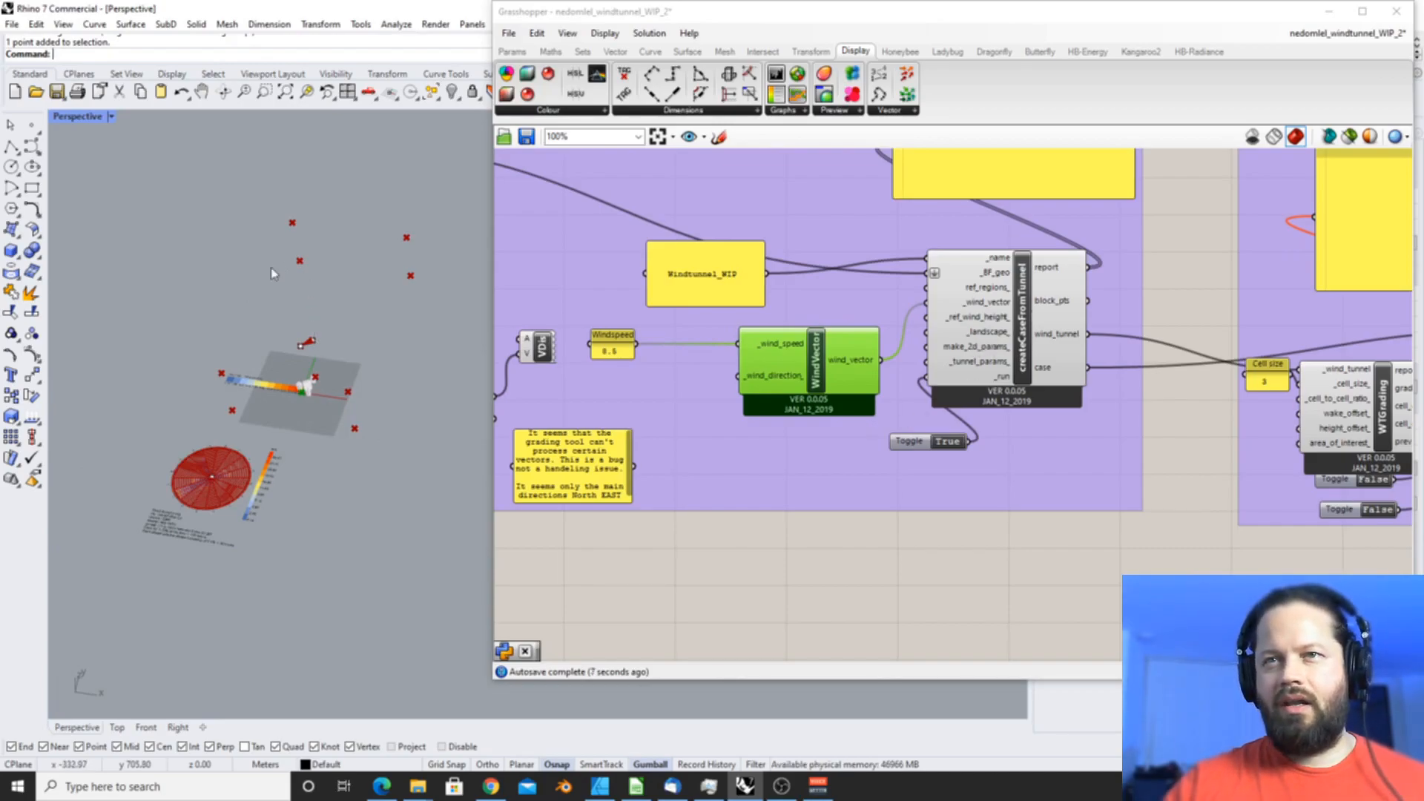
scroll(285, 348, "up", 3)
scroll(319, 445, "down", 3)
right_click_drag(288, 486, 284, 530)
scroll(229, 531, "up", 2)
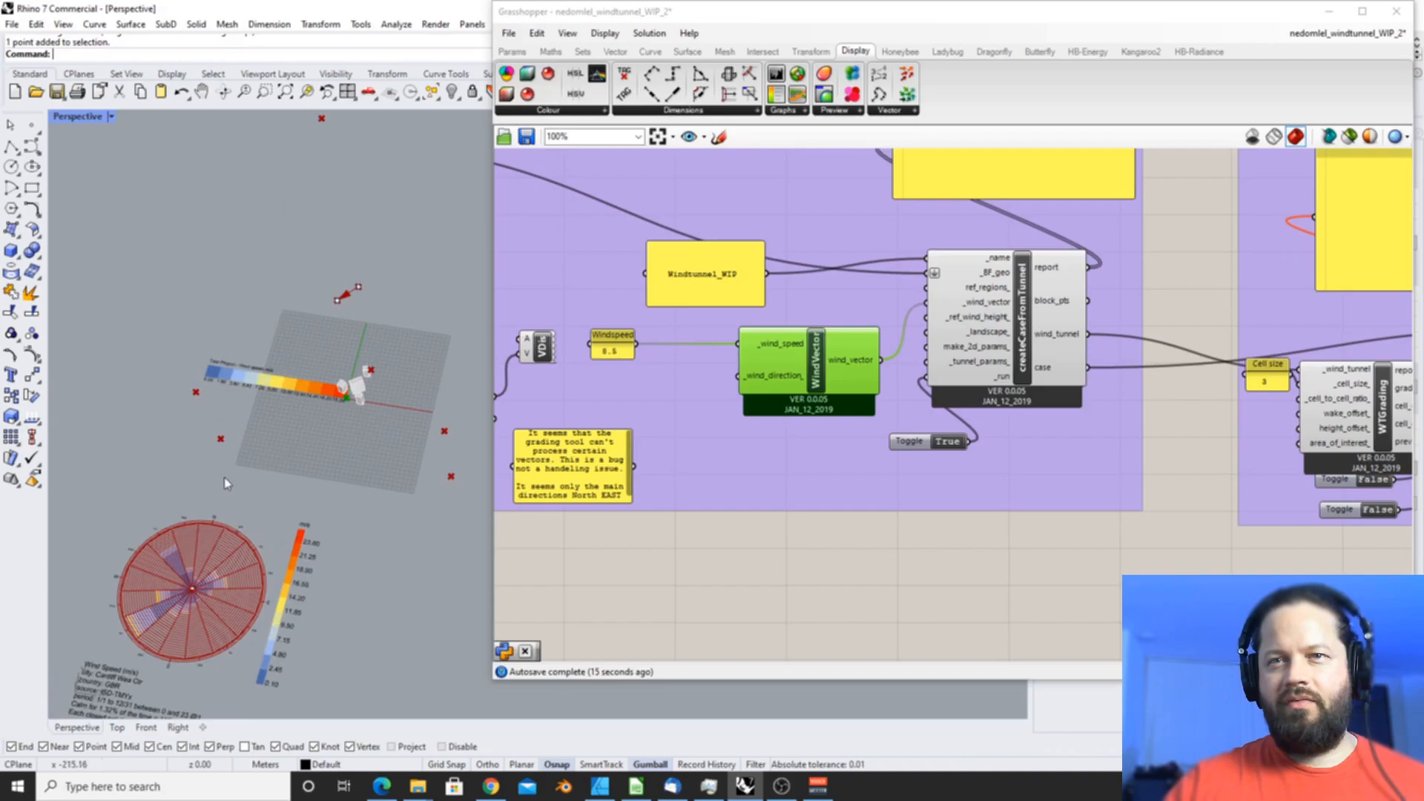
scroll(233, 536, "down", 2)
scroll(241, 543, "up", 5)
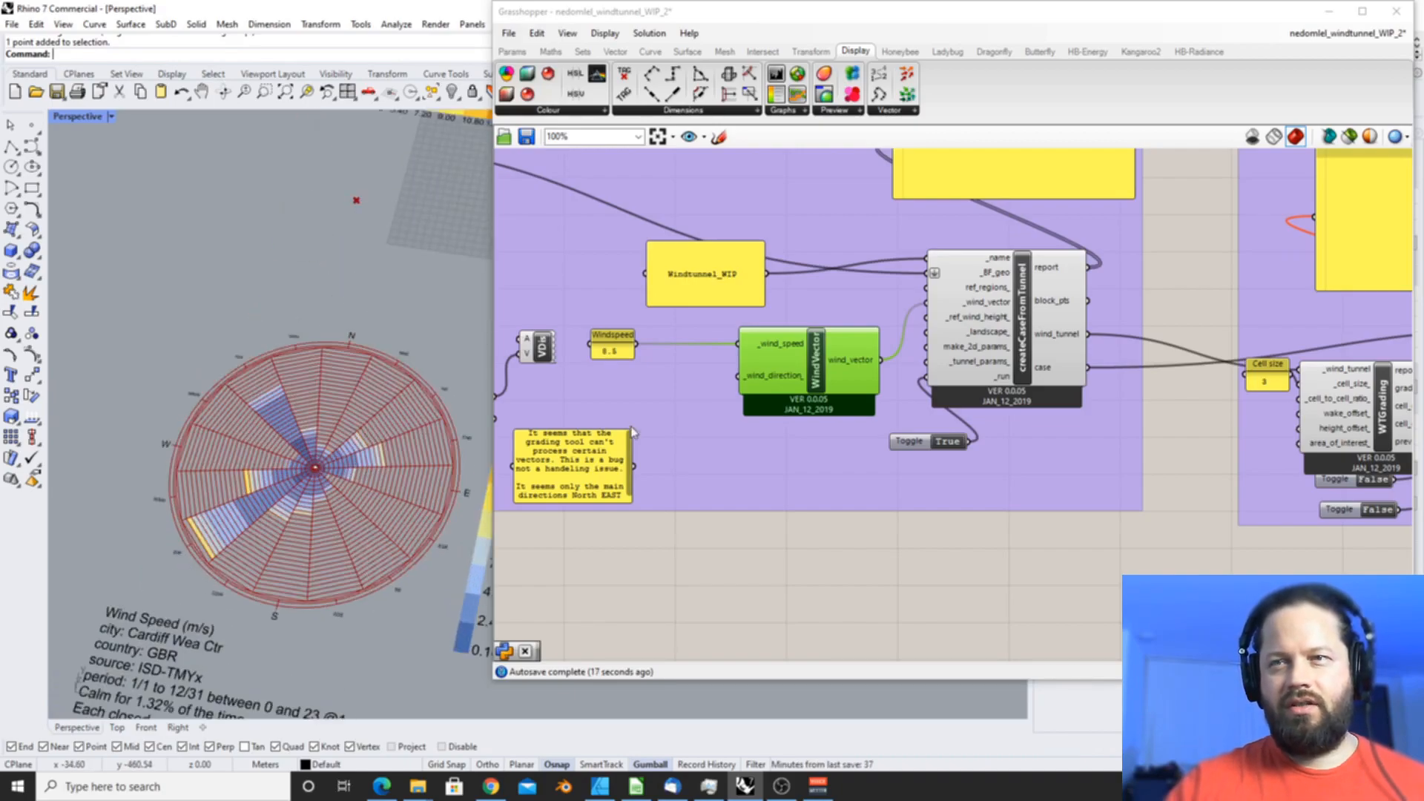
- Shift WindVector towards the Windspeed panel and set the wind speed to 16.5
left_click_drag(831, 364, 772, 362)
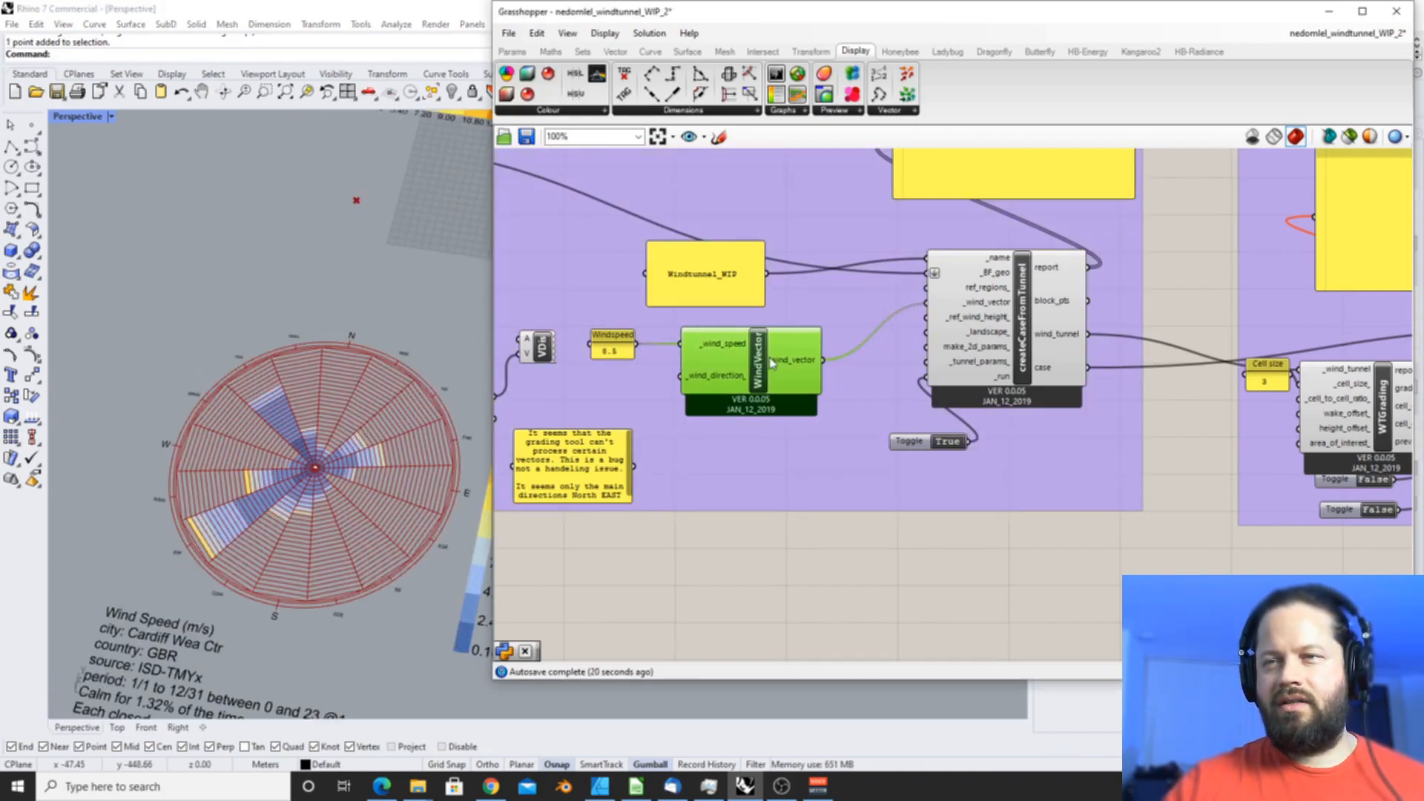
right_click_drag(319, 475, 348, 494)
scroll(356, 501, "up", 4)
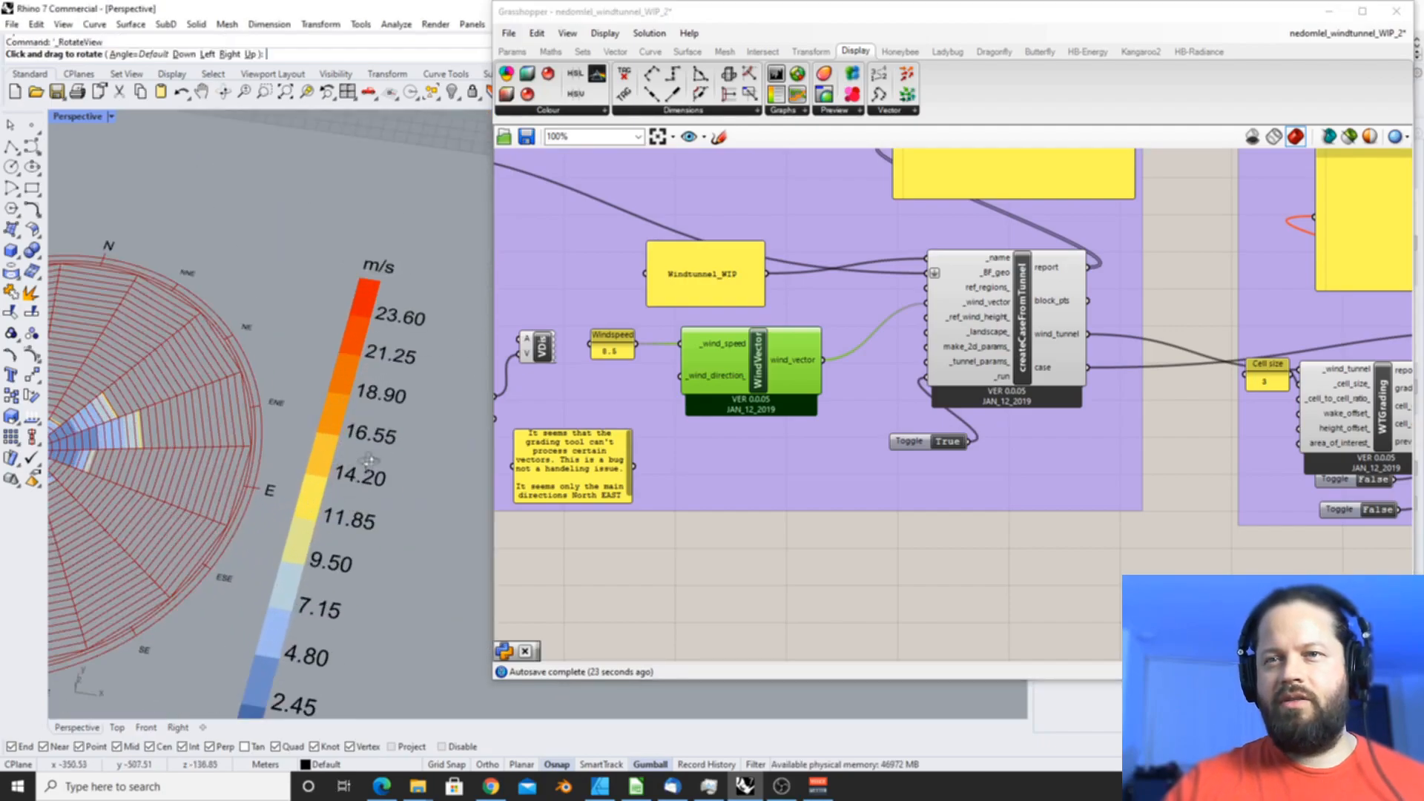
double_click(615, 356)
type("16.")
left_click(656, 469)
- Check the outer bands of the prevailing wind sector against the upper values of the legend
scroll(381, 432, "down", 8)
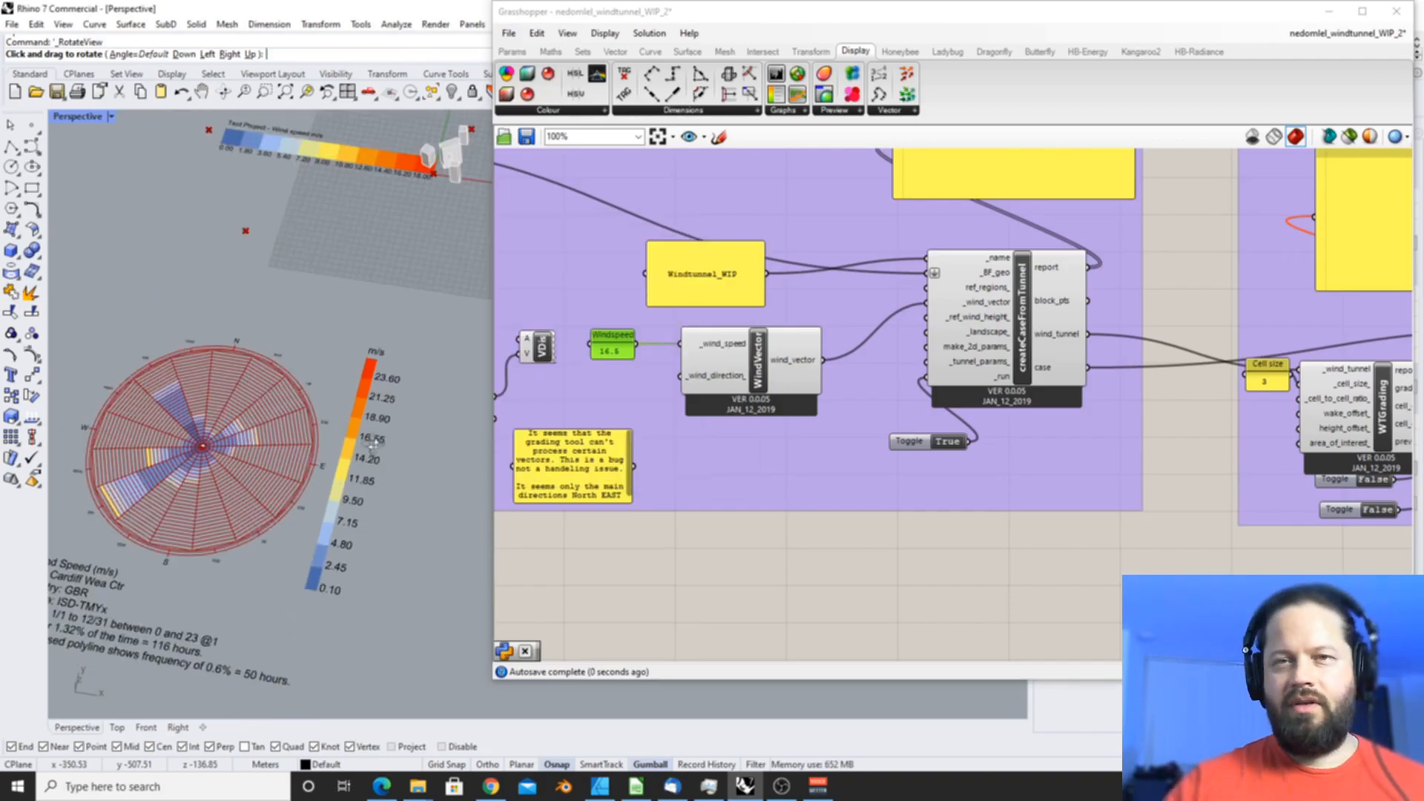
scroll(290, 523, "up", 8)
scroll(124, 435, "up", 10)
scroll(163, 520, "up", 3)
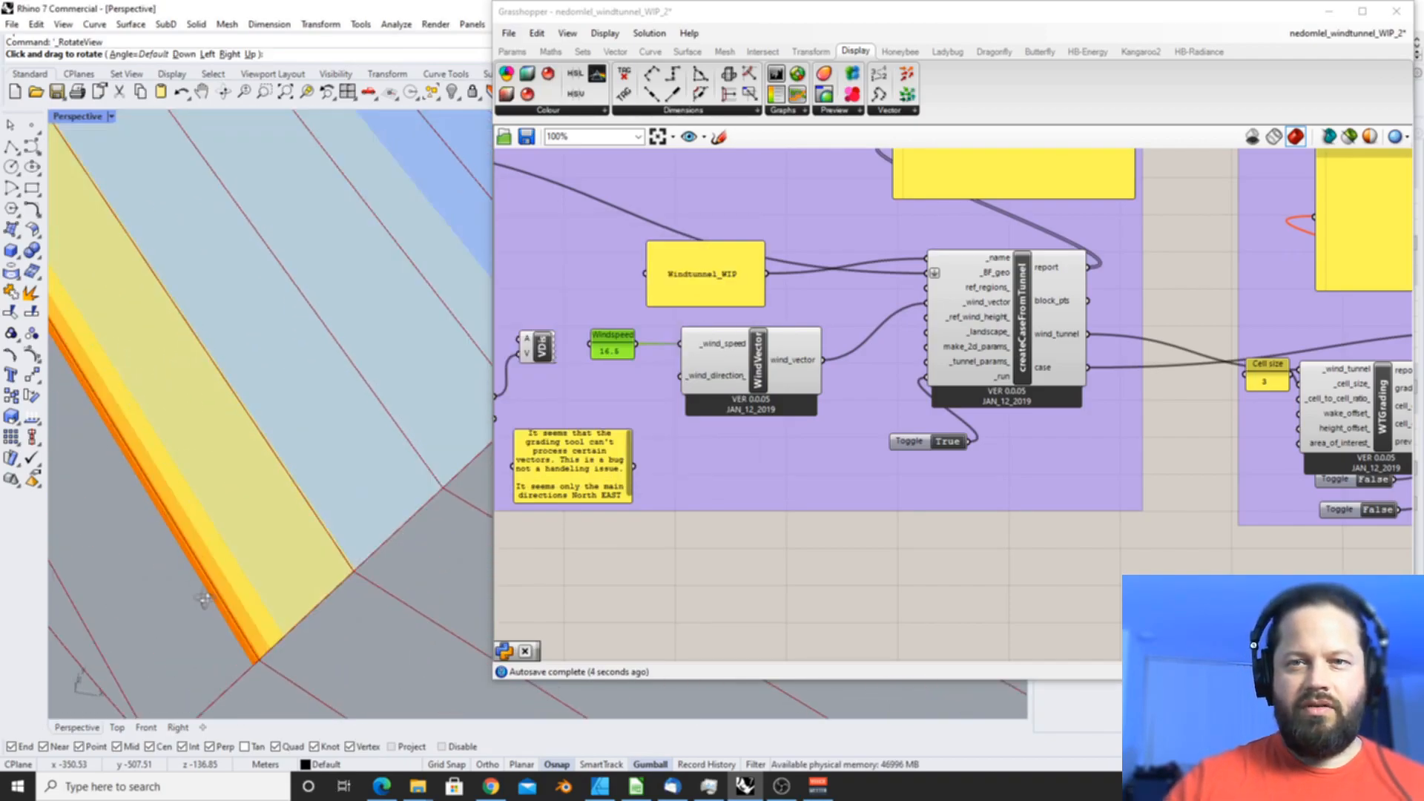
scroll(202, 581, "down", 10)
scroll(334, 416, "up", 8)
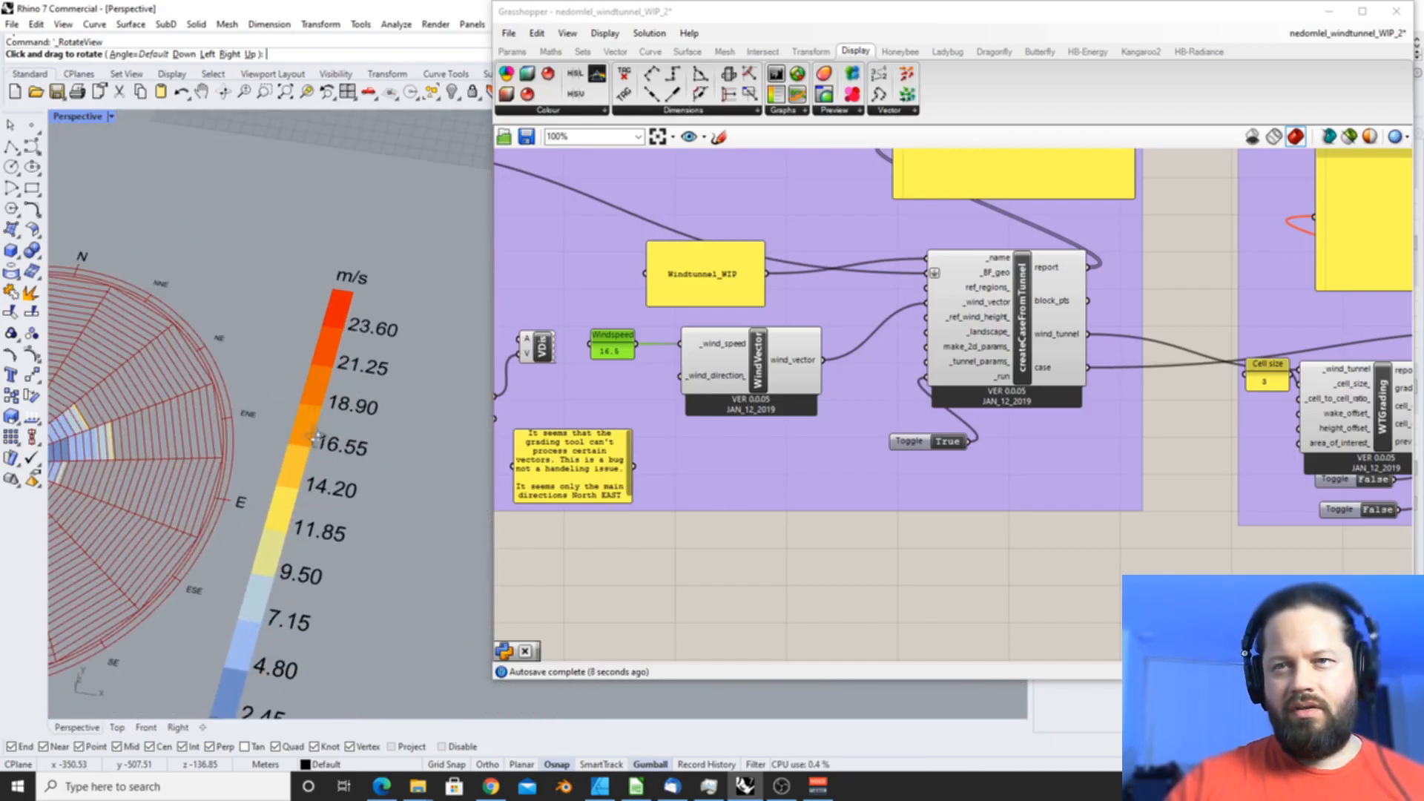
scroll(323, 440, "down", 10)
- Check the Windspeed panel and Vec2Pt in the definition, and the wind arrow north of the buildings
left_click(618, 353)
left_click(605, 513)
right_click_drag(604, 514, 772, 545)
scroll(771, 545, "up", 2)
right_click_drag(341, 355, 332, 433)
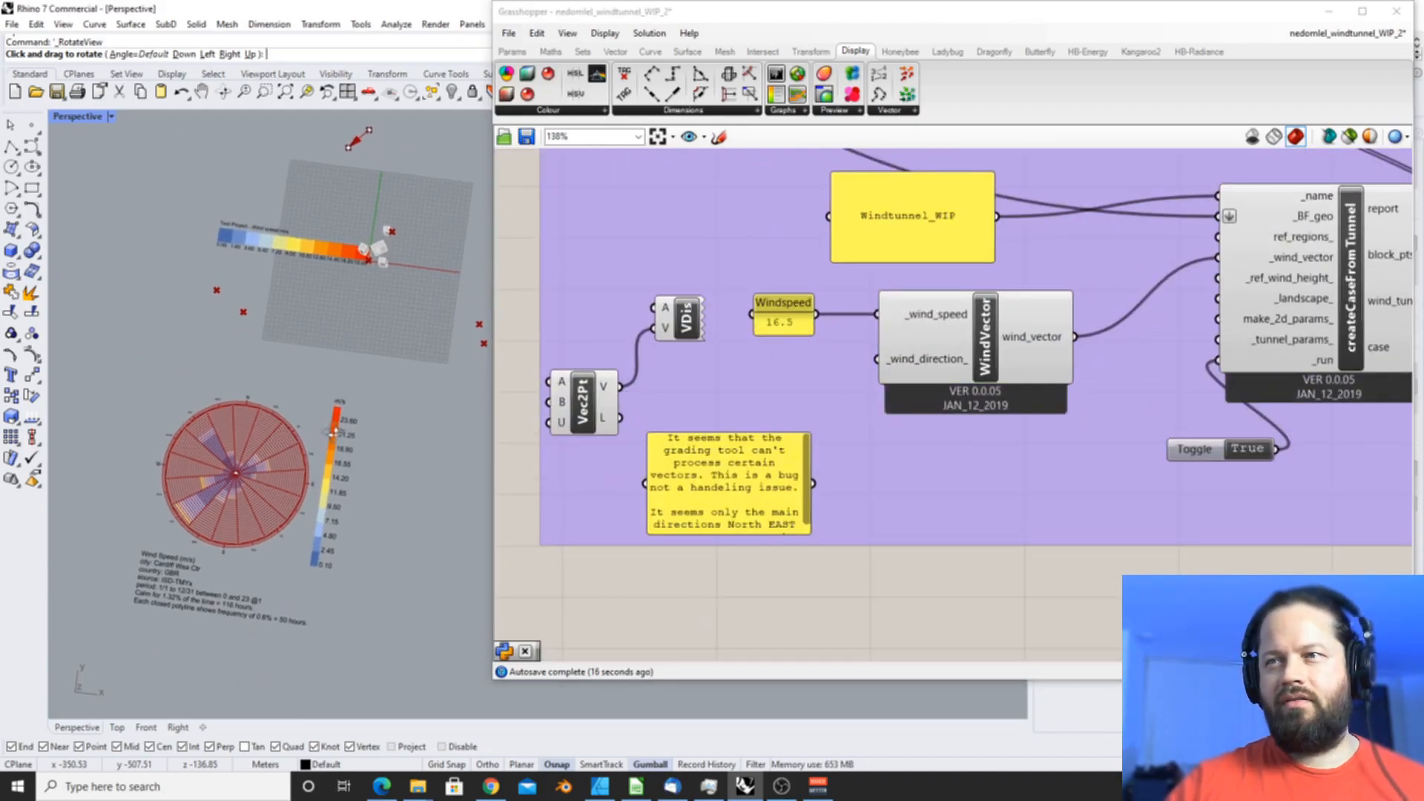
scroll(294, 375, "down", 4)
scroll(353, 226, "up", 7)
scroll(352, 227, "up", 2)
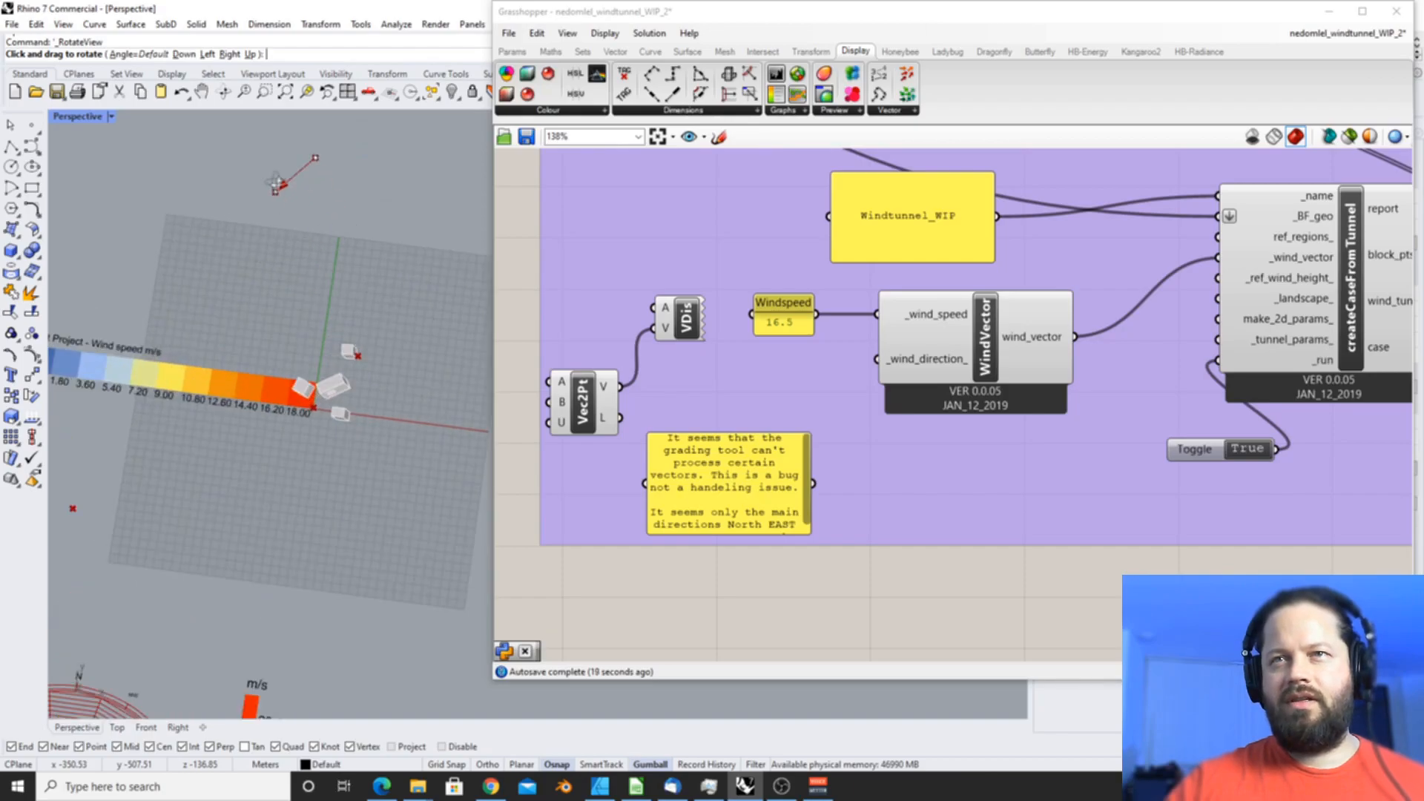
right_click(563, 383)
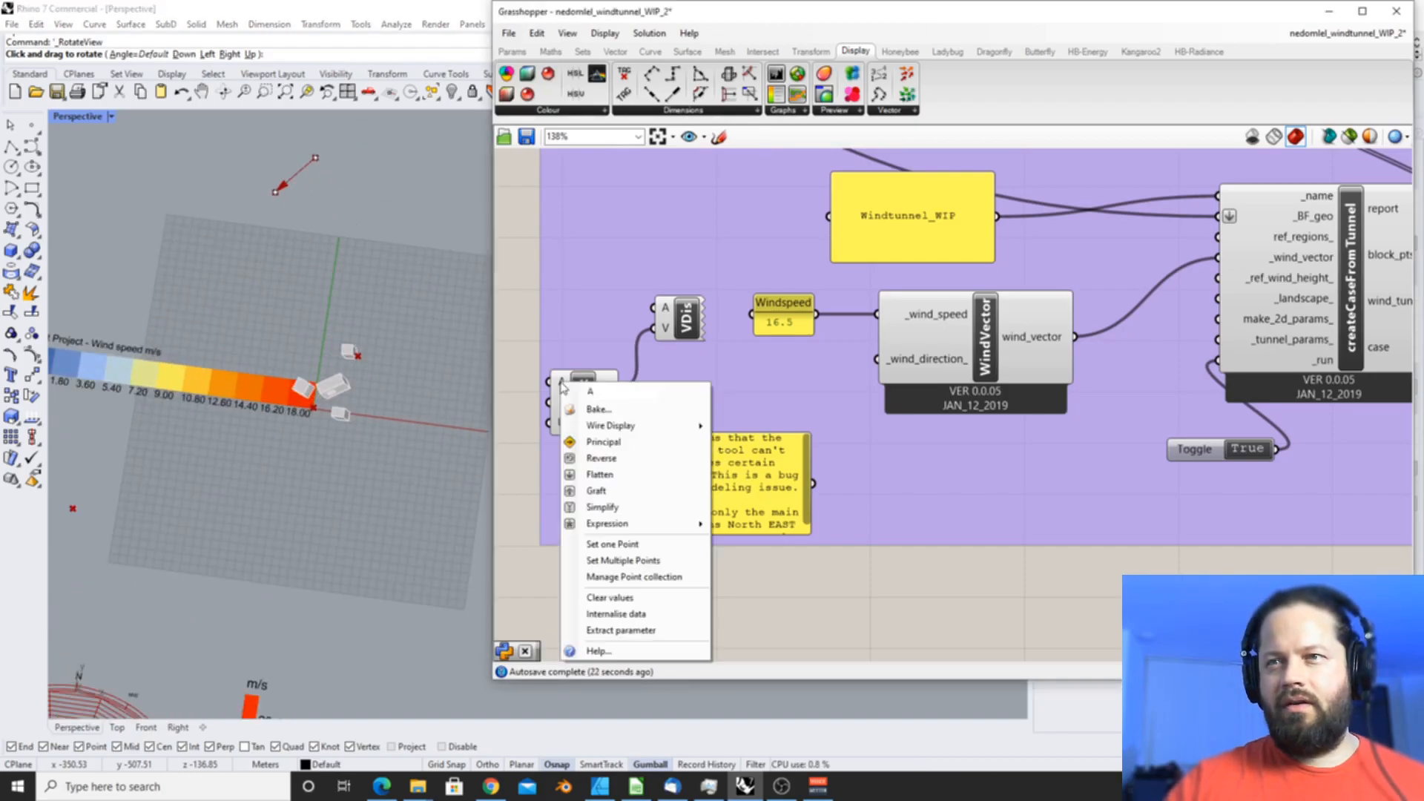
left_click(586, 376)
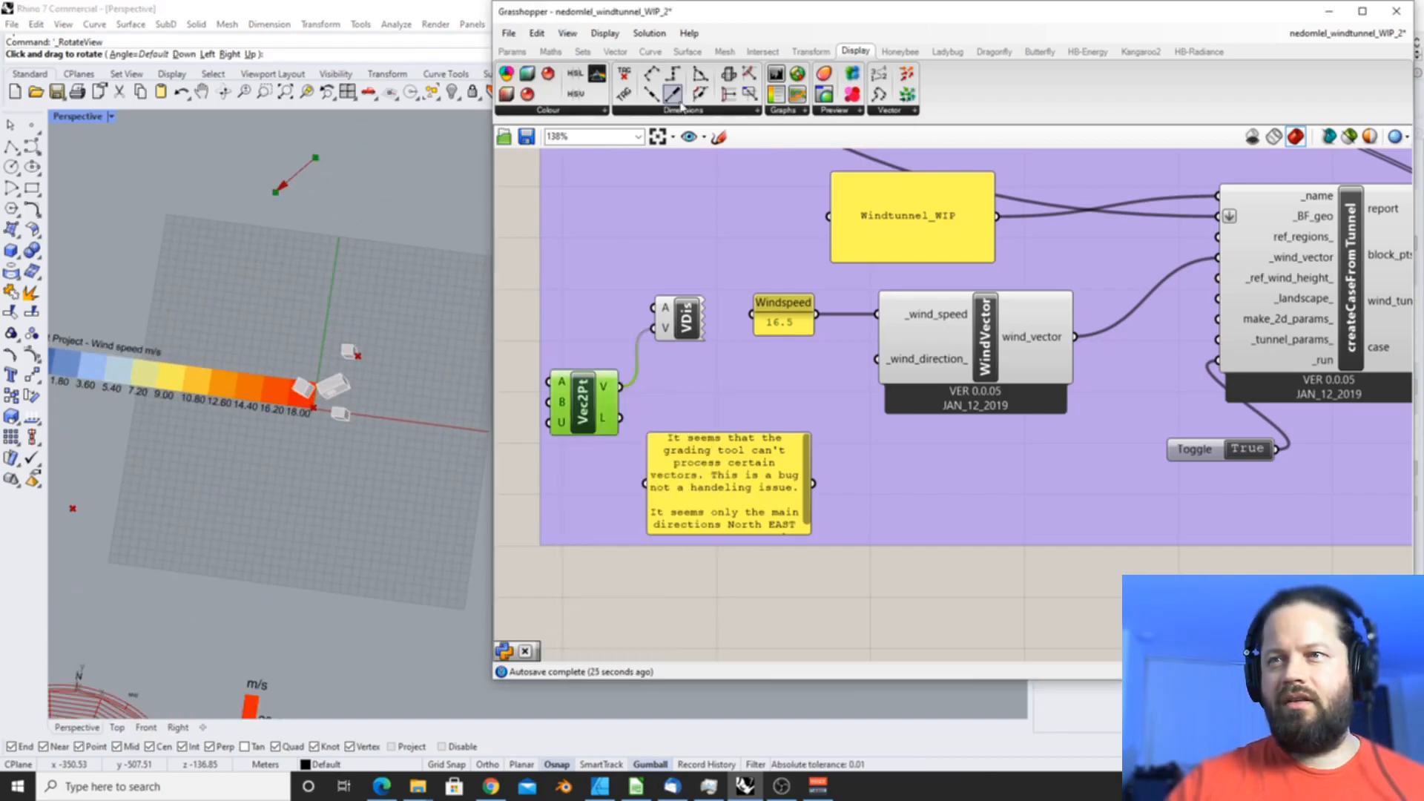
left_click(512, 52)
left_click(615, 51)
left_click(814, 77)
left_click(596, 259)
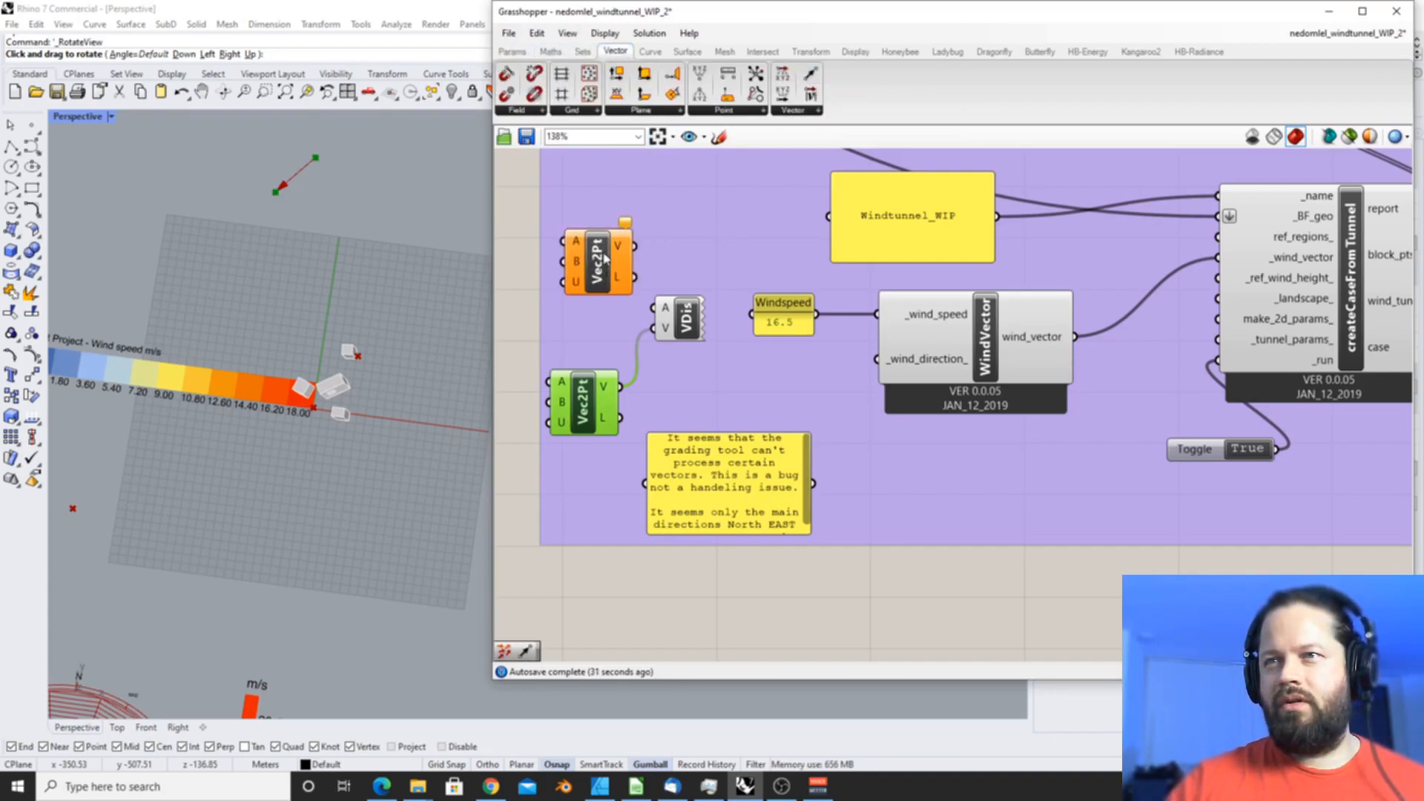
key("ctrl+z")
- Reference the wind arrow's end points as the A and B inputs of Vec2Pt
right_click(561, 385)
left_click(638, 545)
left_click(290, 199)
right_click(564, 404)
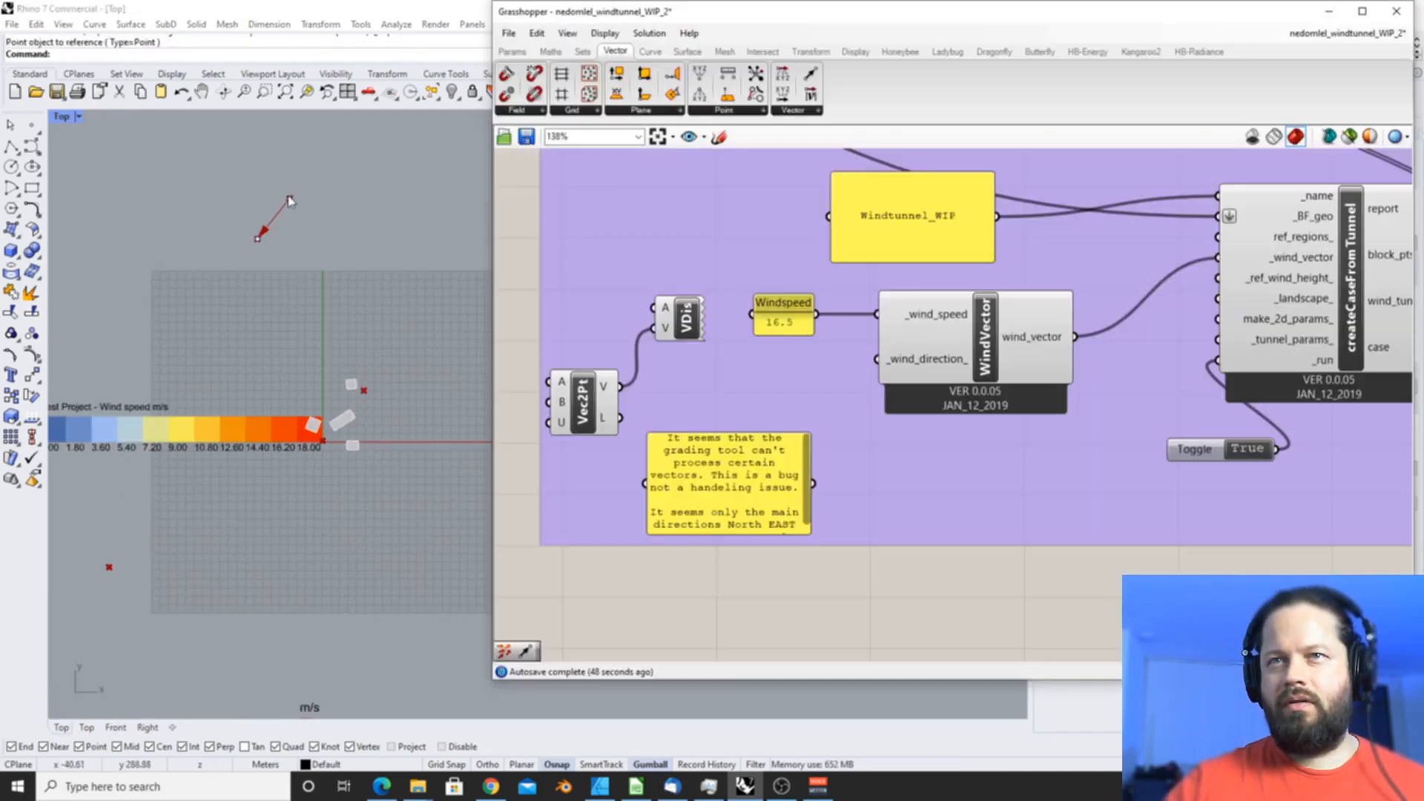
- Shift VDis slightly up and connect the Vec2Pt vector output to WindVector's wind direction input
left_click_drag(687, 327, 691, 299)
left_click(853, 52)
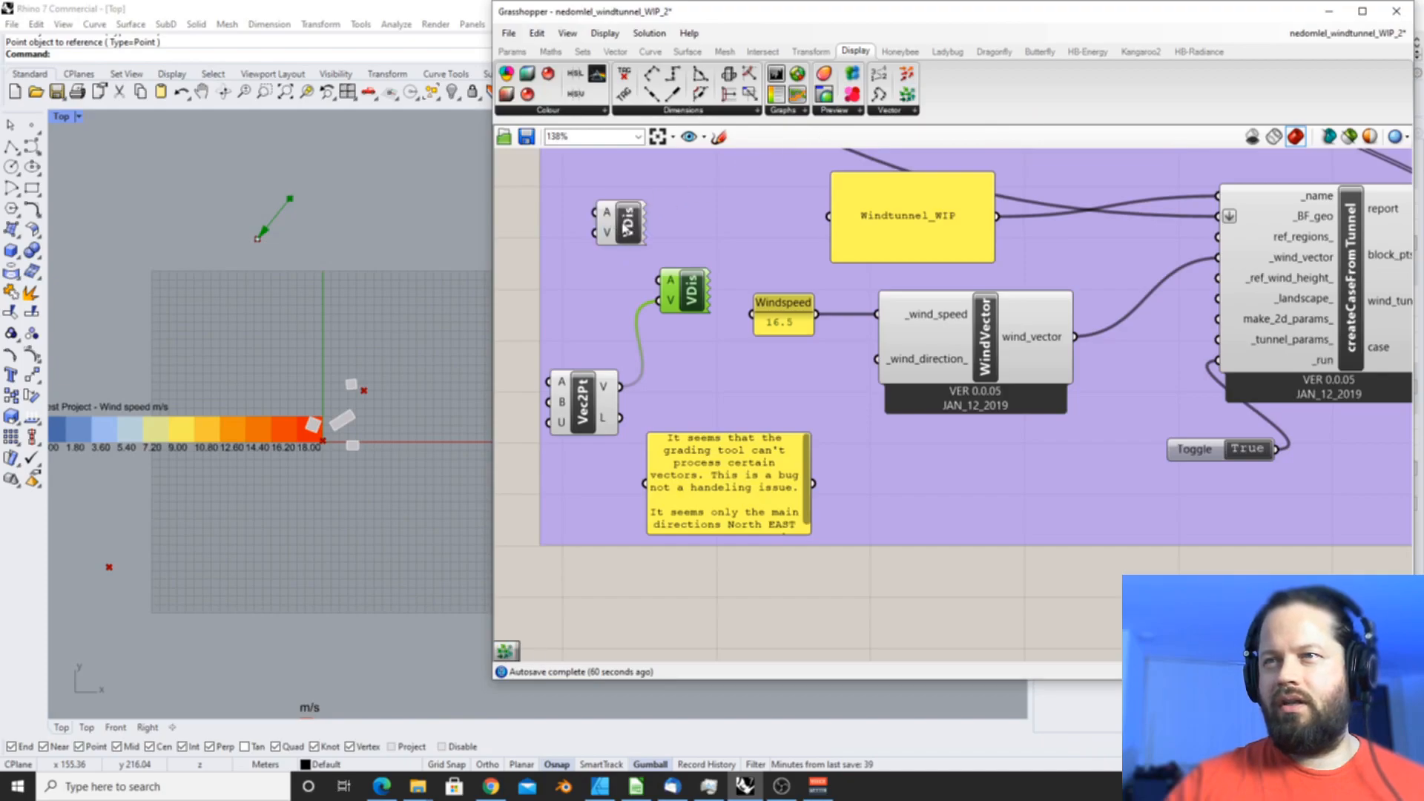
left_click_drag(698, 300, 708, 285)
left_click_drag(590, 401, 877, 359)
scroll(245, 341, "down", 5)
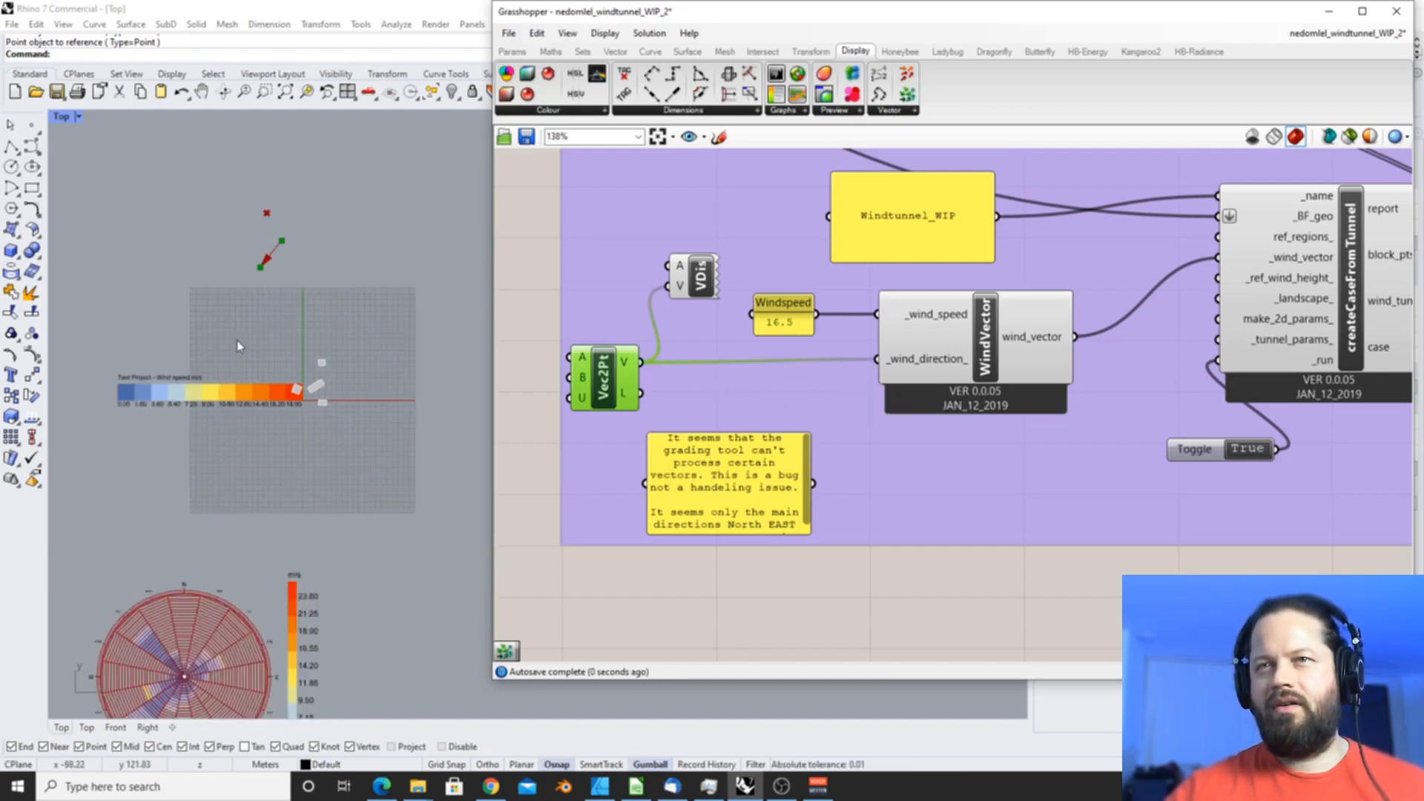
scroll(250, 248, "down", 2)
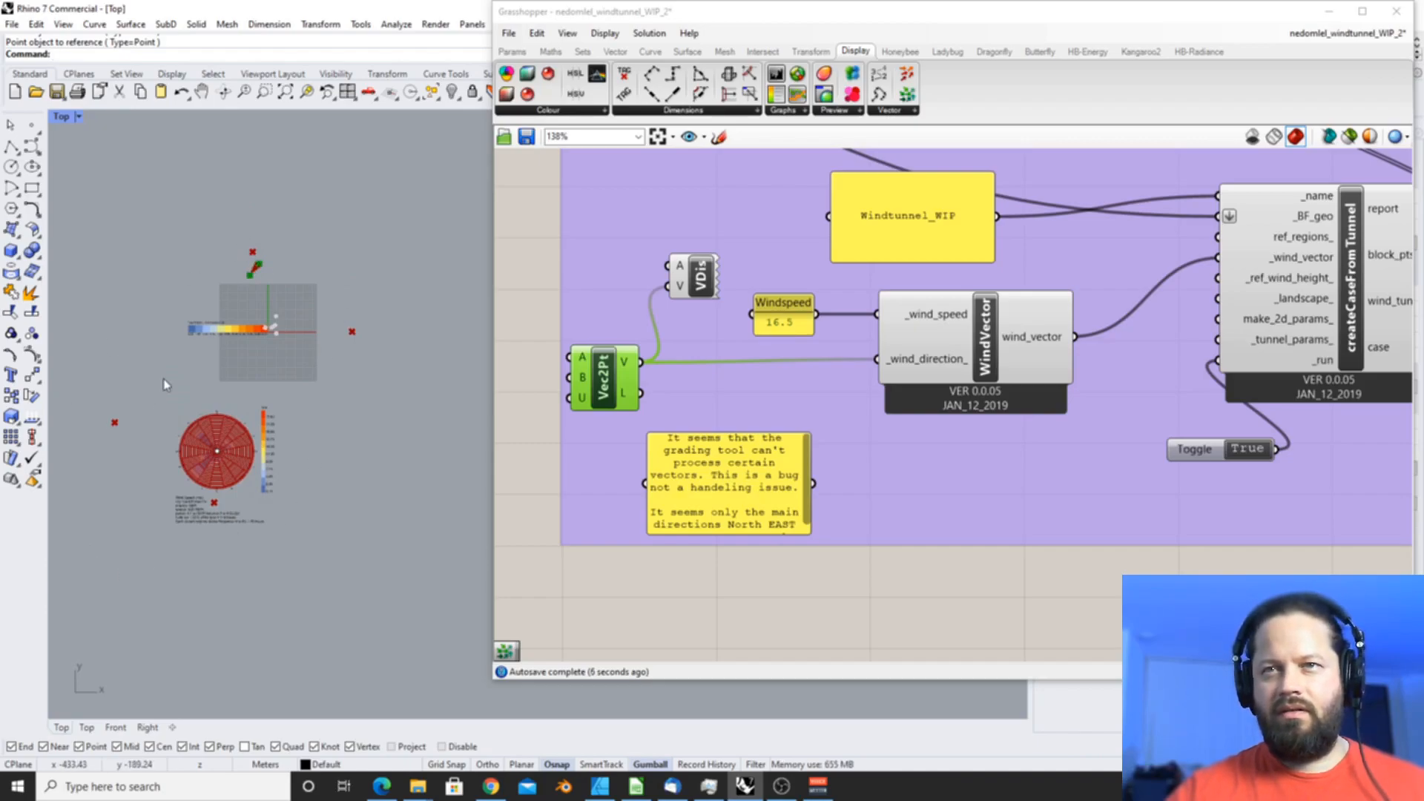
- Move the Cell size panel clear of WTGrading and check the grading component beside the wind tunnel case
left_click(998, 394)
scroll(954, 389, "down", 5)
scroll(1209, 411, "up", 4)
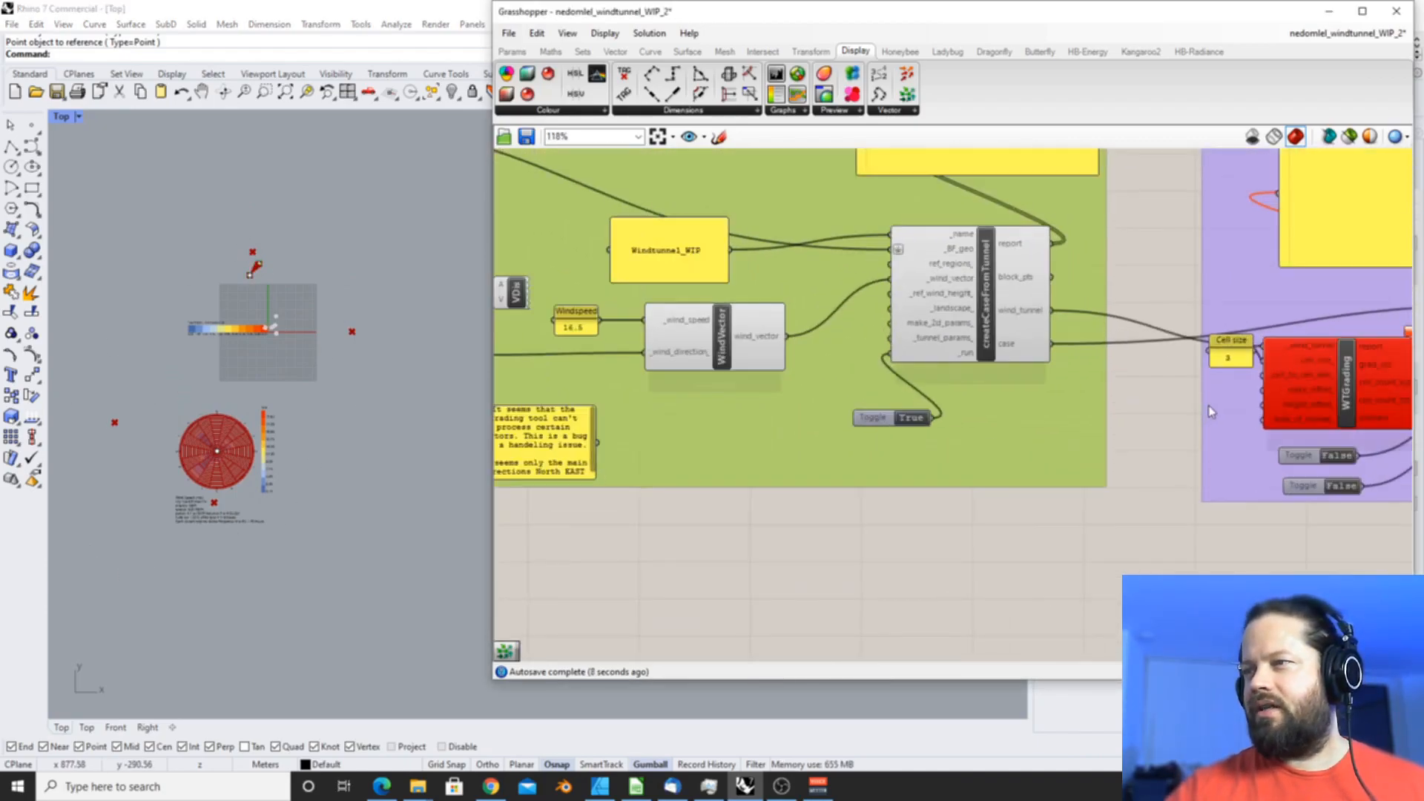
scroll(1214, 408, "up", 1)
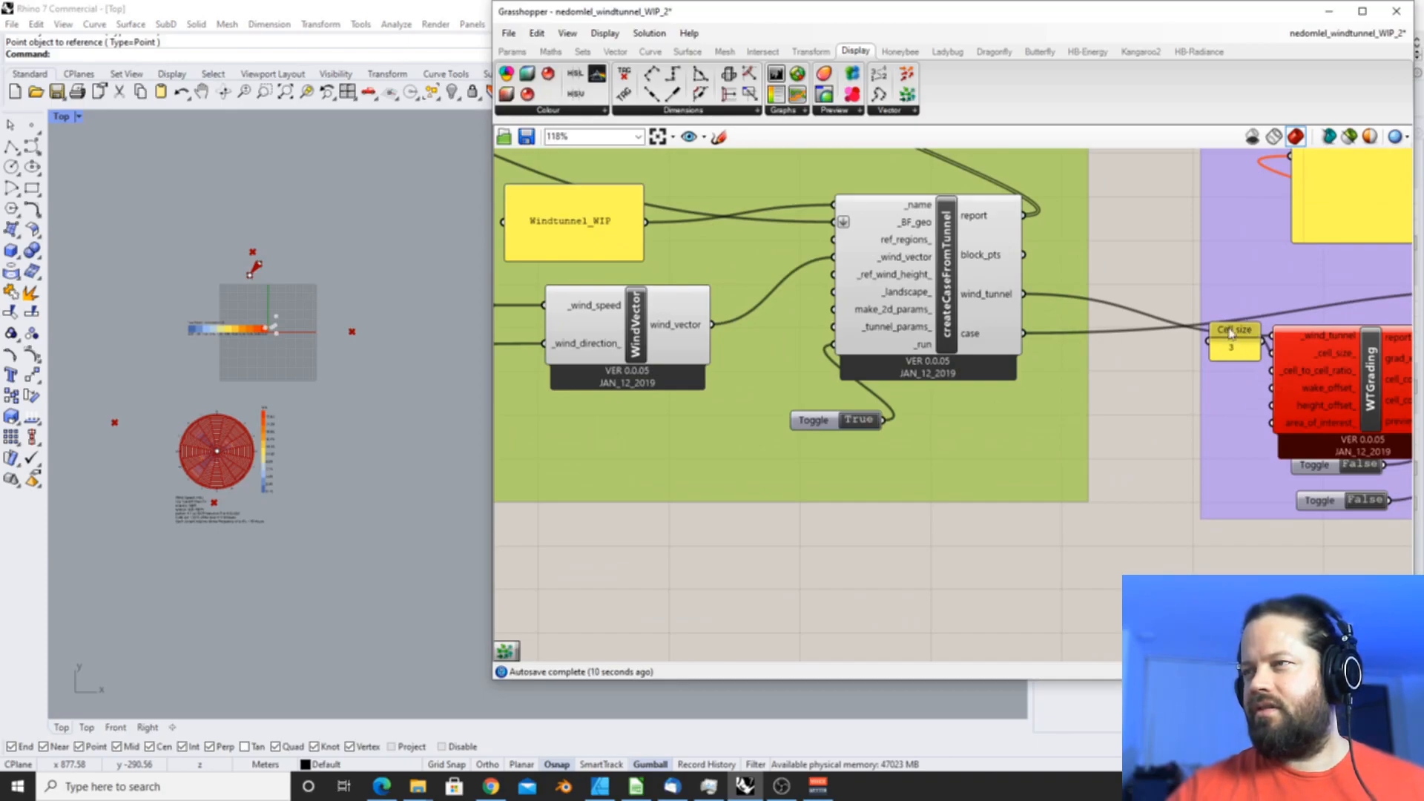
left_click_drag(1227, 327, 1195, 362)
left_click(1294, 379)
scroll(1271, 374, "down", 2)
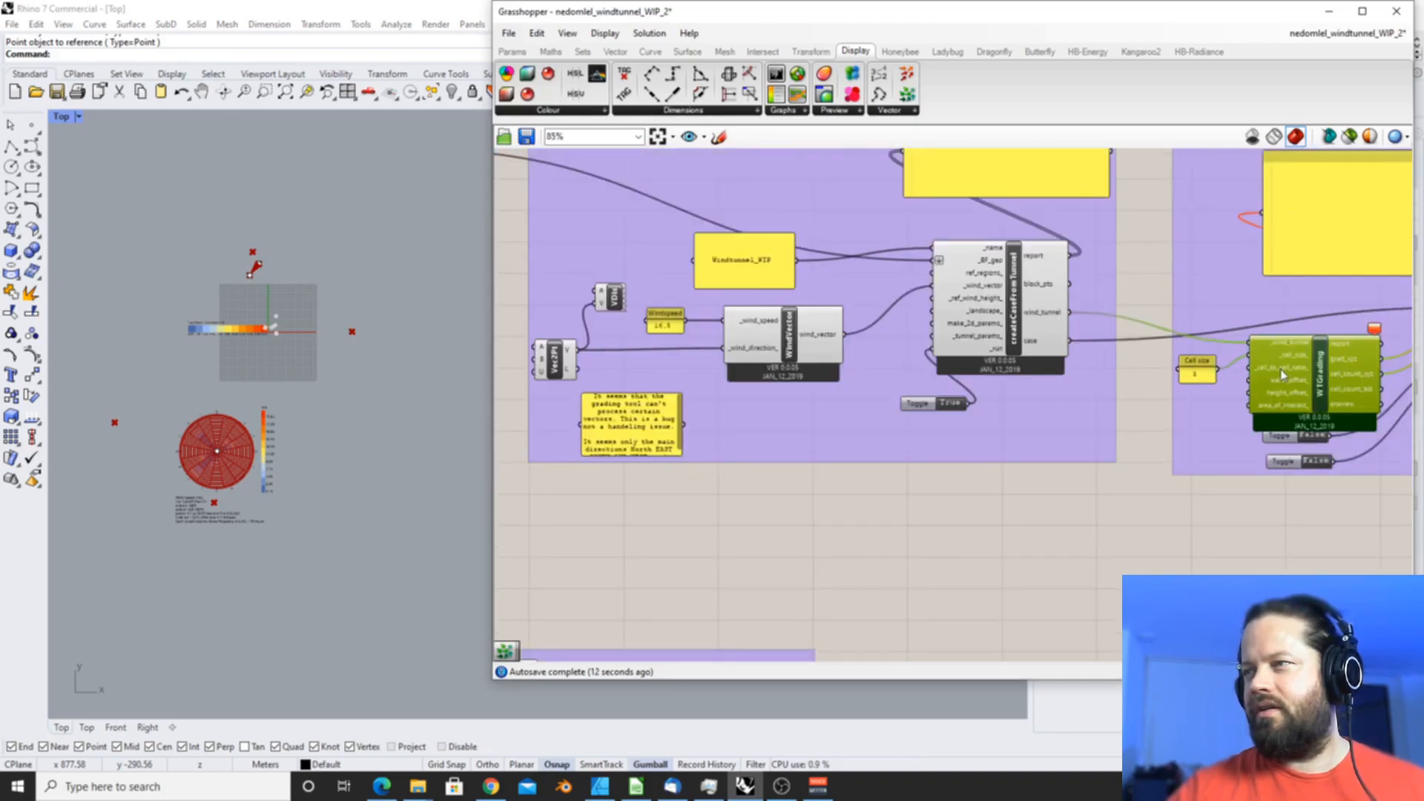
scroll(1271, 374, "up", 2)
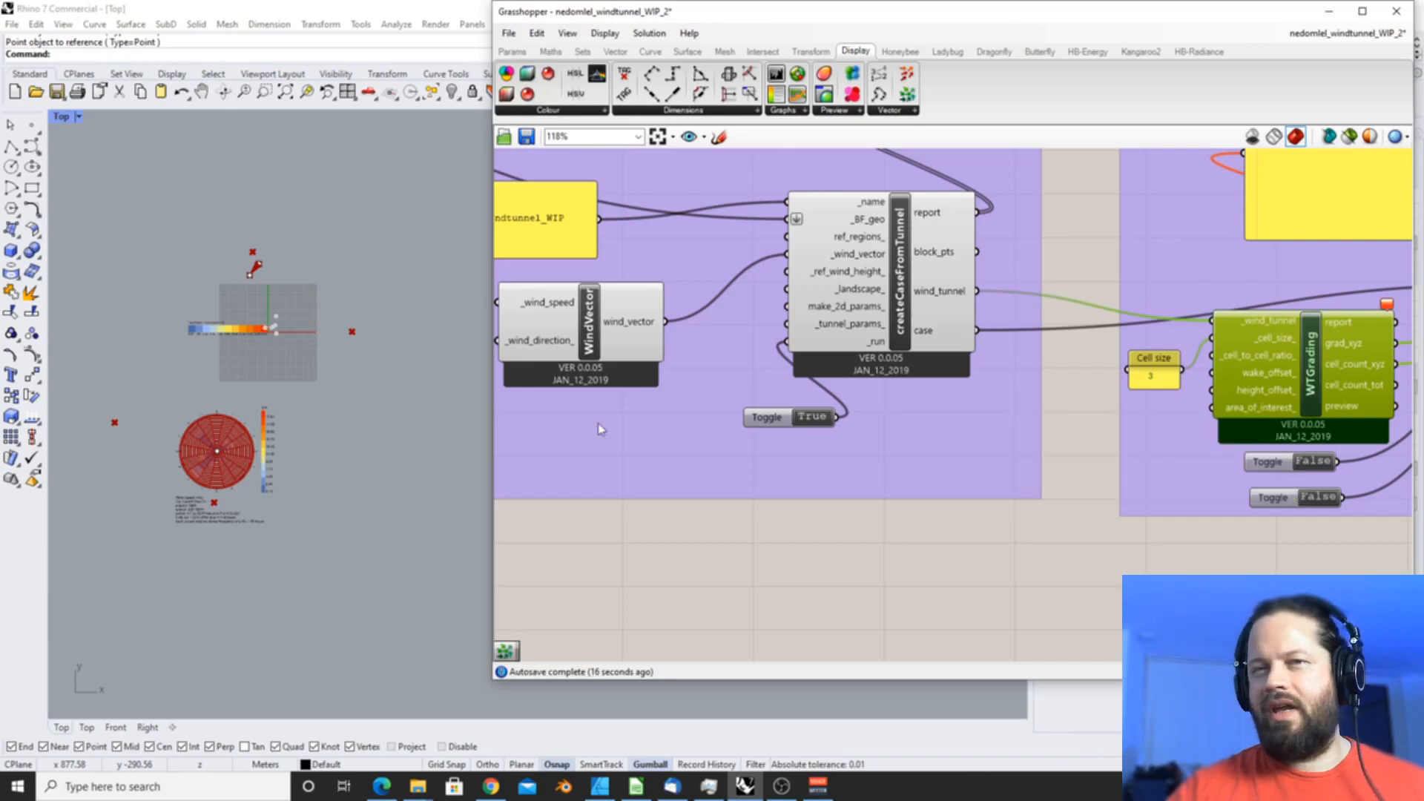
left_click(674, 485)
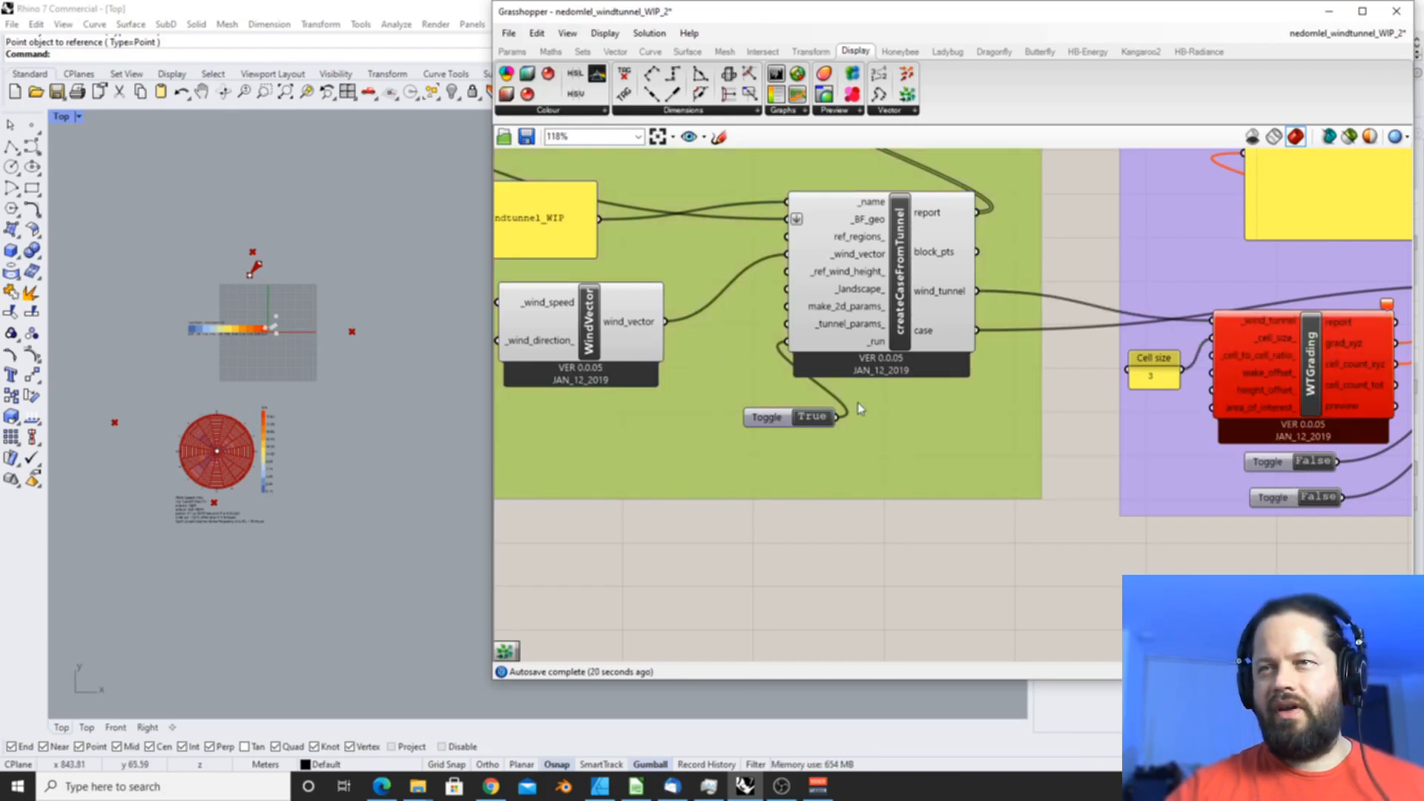
- Try other wind directions by repositioning the wind arrow's end point north of the grid
scroll(630, 438, "down", 6)
scroll(742, 405, "up", 4)
scroll(247, 267, "up", 4)
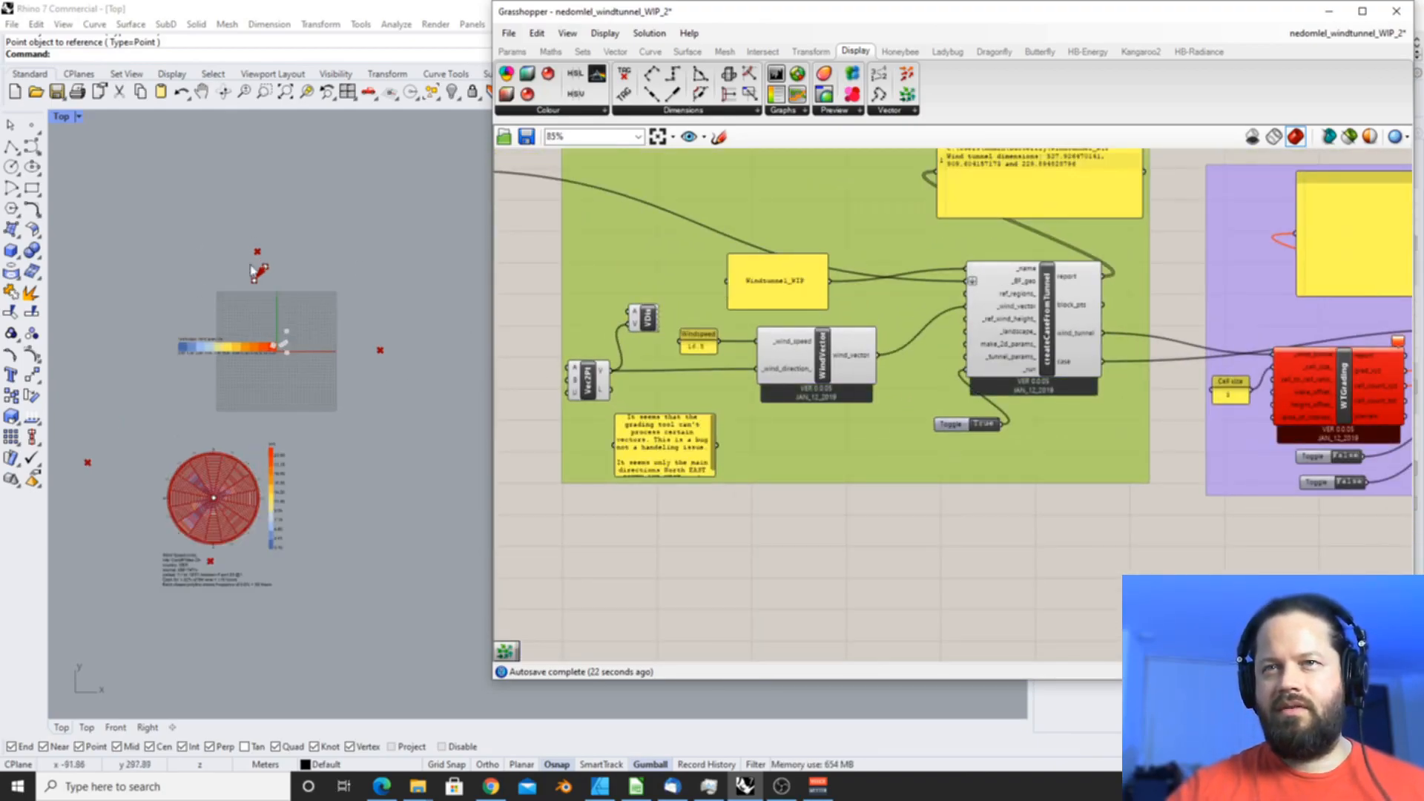
left_click(252, 282)
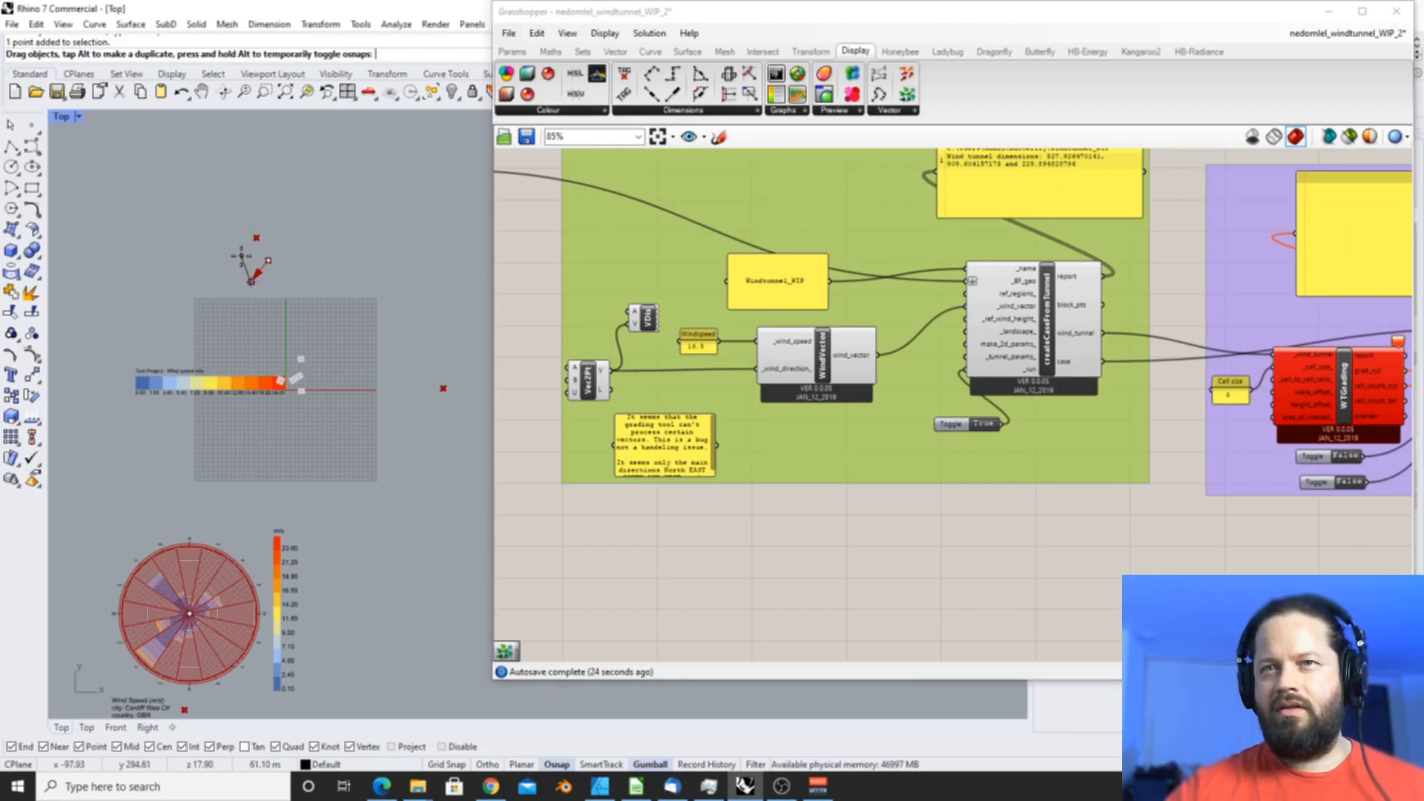
left_click_drag(241, 261, 241, 261)
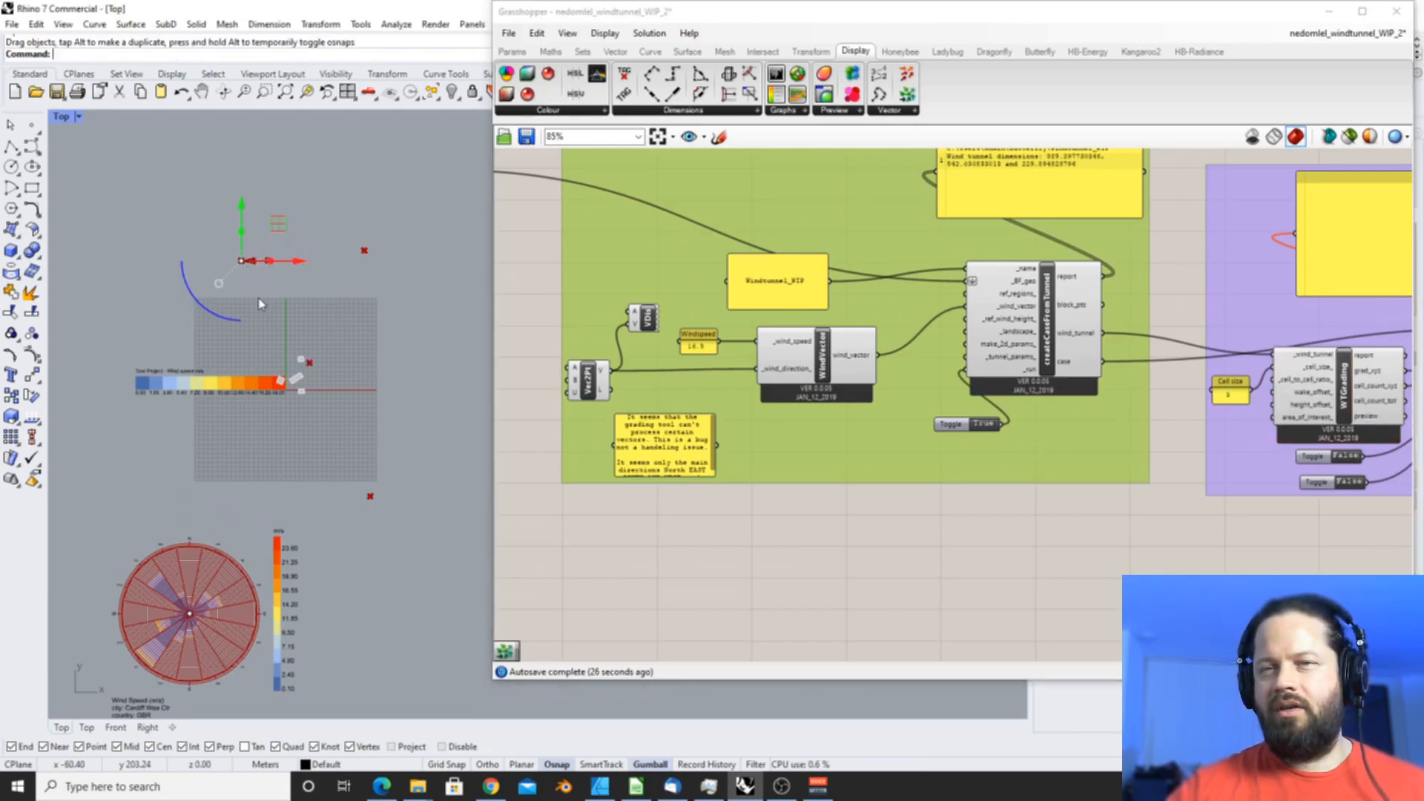
left_click_drag(241, 262, 288, 239)
left_click_drag(288, 266, 259, 309)
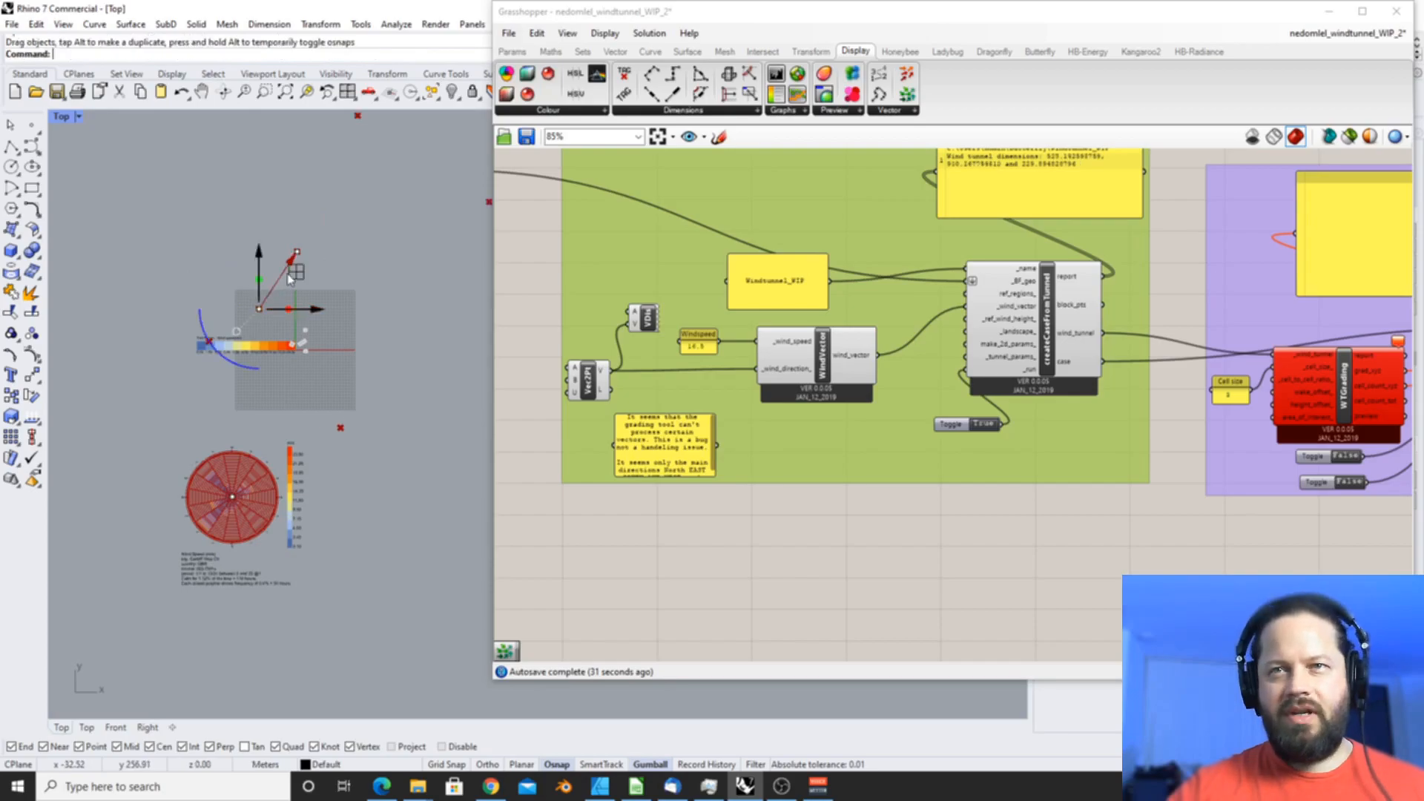
- Shorten the wind arrow and place its end points inside the northwest corner of the grid
left_click_drag(296, 252, 271, 296)
scroll(276, 316, "up", 4)
scroll(275, 288, "down", 4)
scroll(267, 299, "up", 2)
scroll(266, 303, "up", 1)
left_click_drag(259, 298, 291, 273)
left_click(278, 278)
left_click_drag(345, 269, 334, 269)
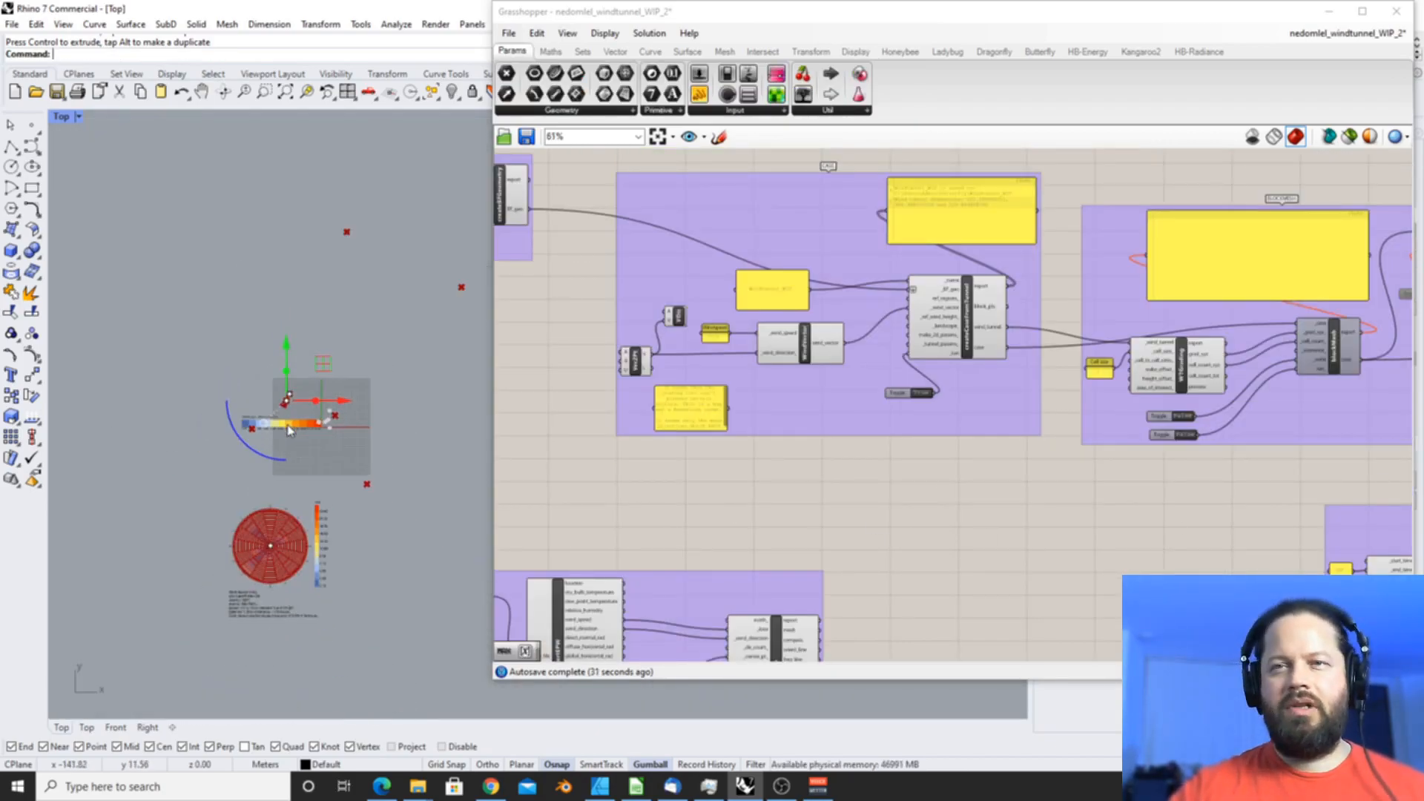
scroll(290, 430, "down", 3)
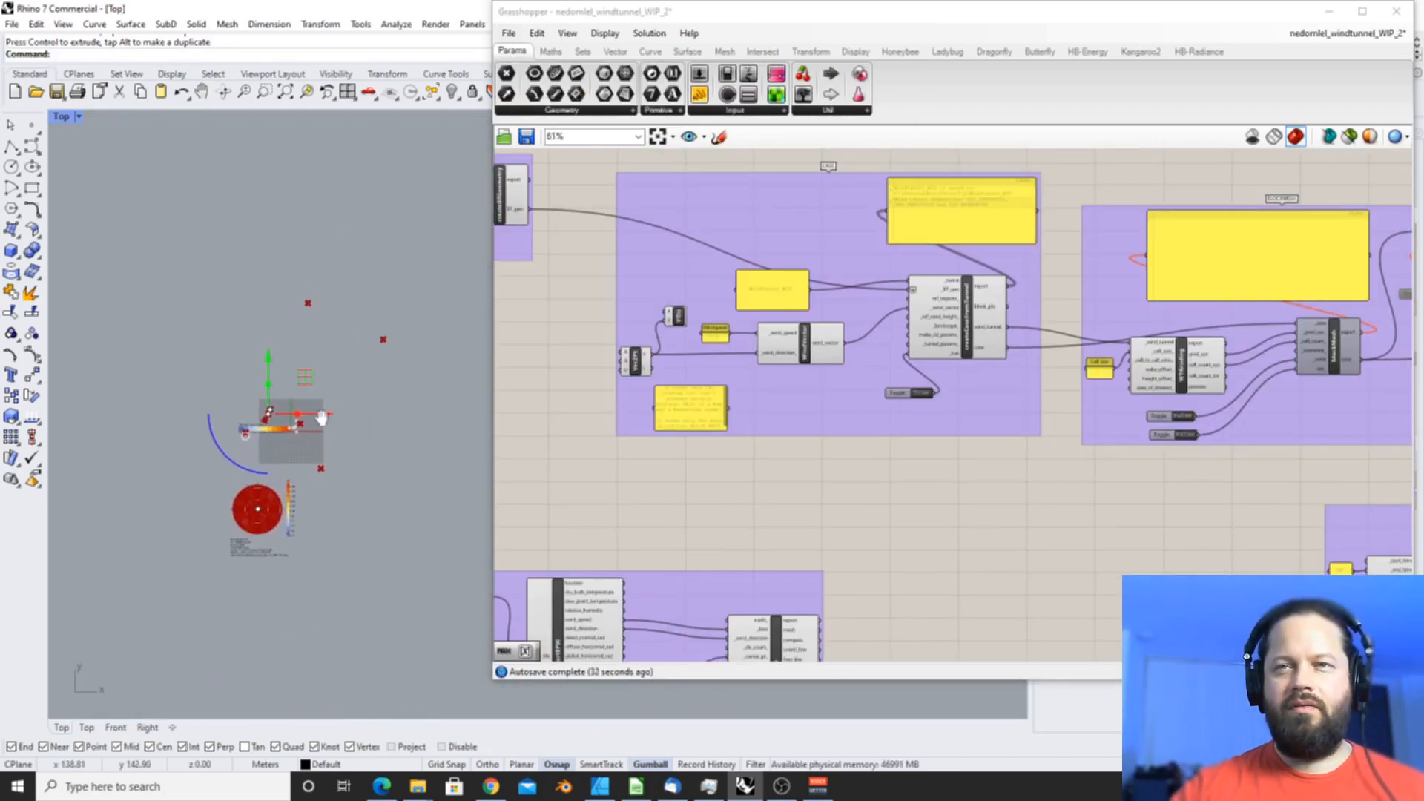
- Locate the Legend Origin parameter in the legend group and inspect the legend's place in the model
left_click(202, 91)
left_click_drag(448, 465, 187, 373)
scroll(936, 451, "down", 4)
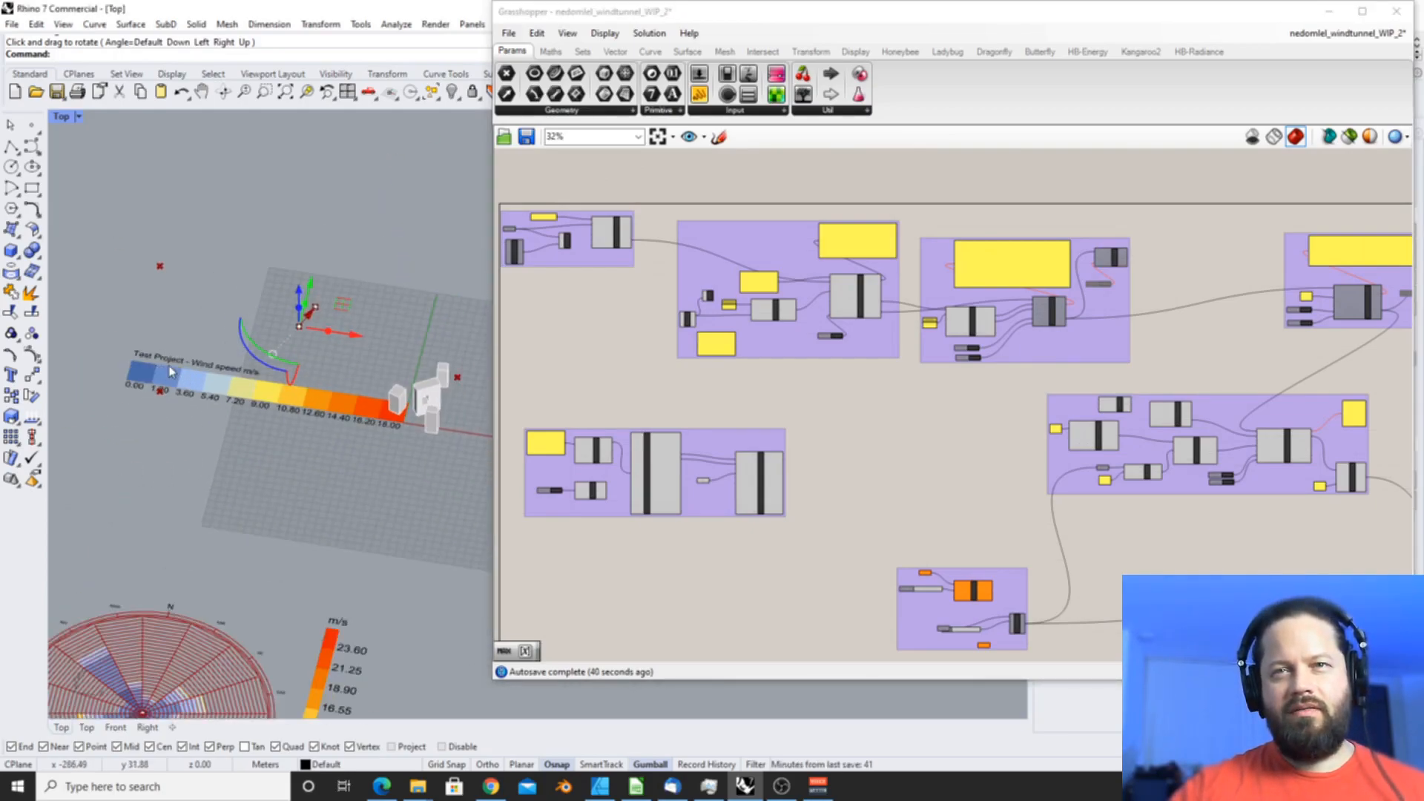
left_click(939, 511)
scroll(901, 512, "down", 5)
scroll(901, 514, "up", 8)
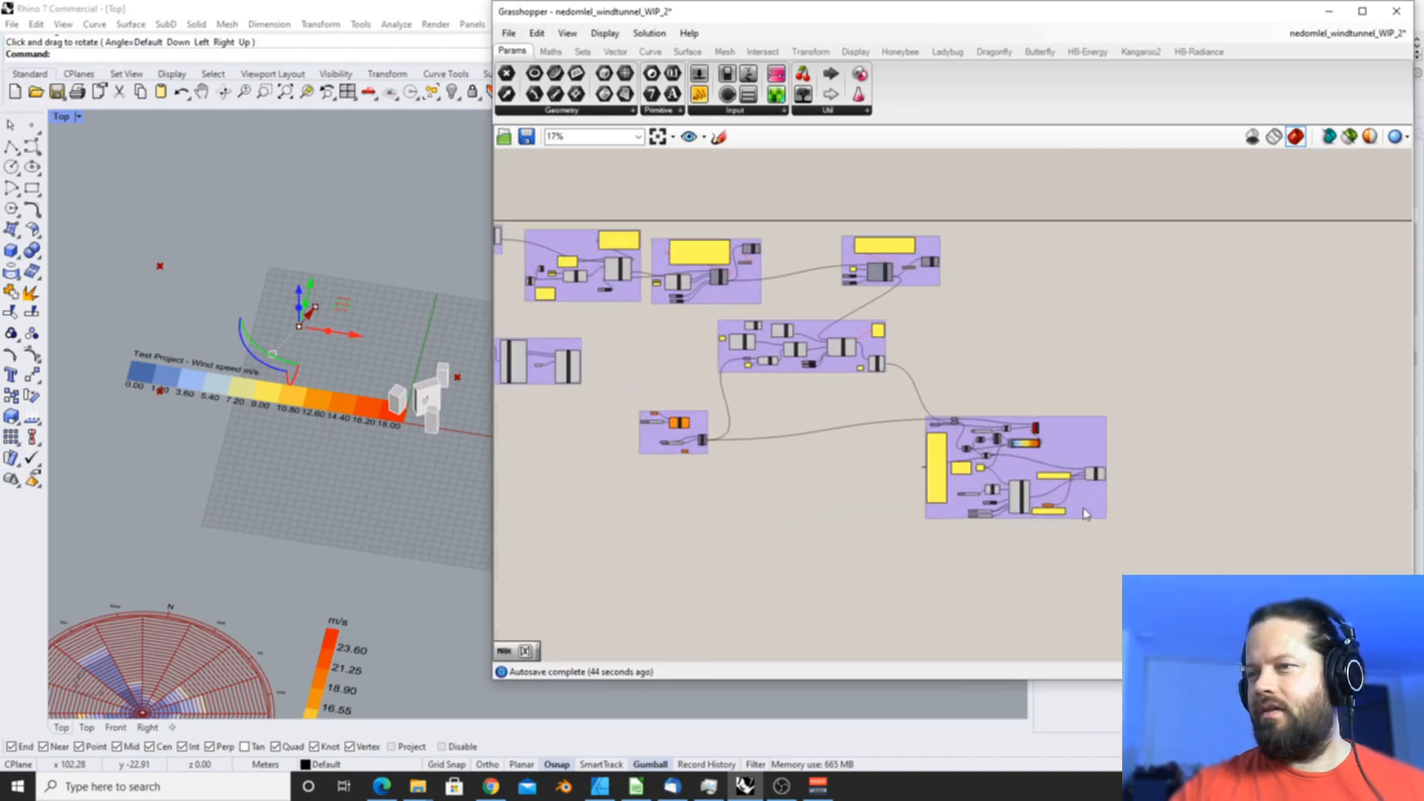
scroll(1018, 507, "up", 1)
left_click(1007, 503)
scroll(223, 442, "down", 5)
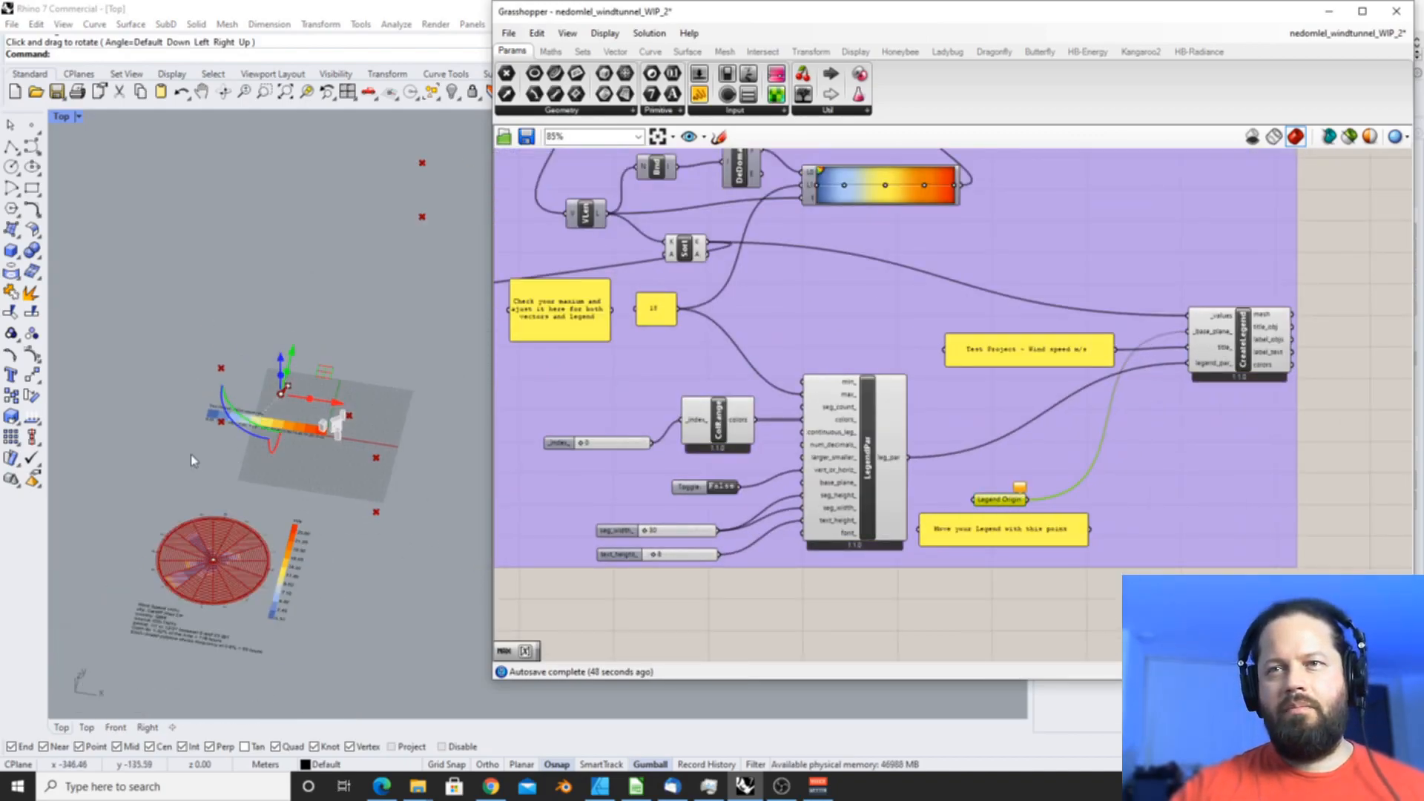
- Place a new point object southeast of the wind rose
left_click(31, 129)
scroll(215, 375, "down", 5)
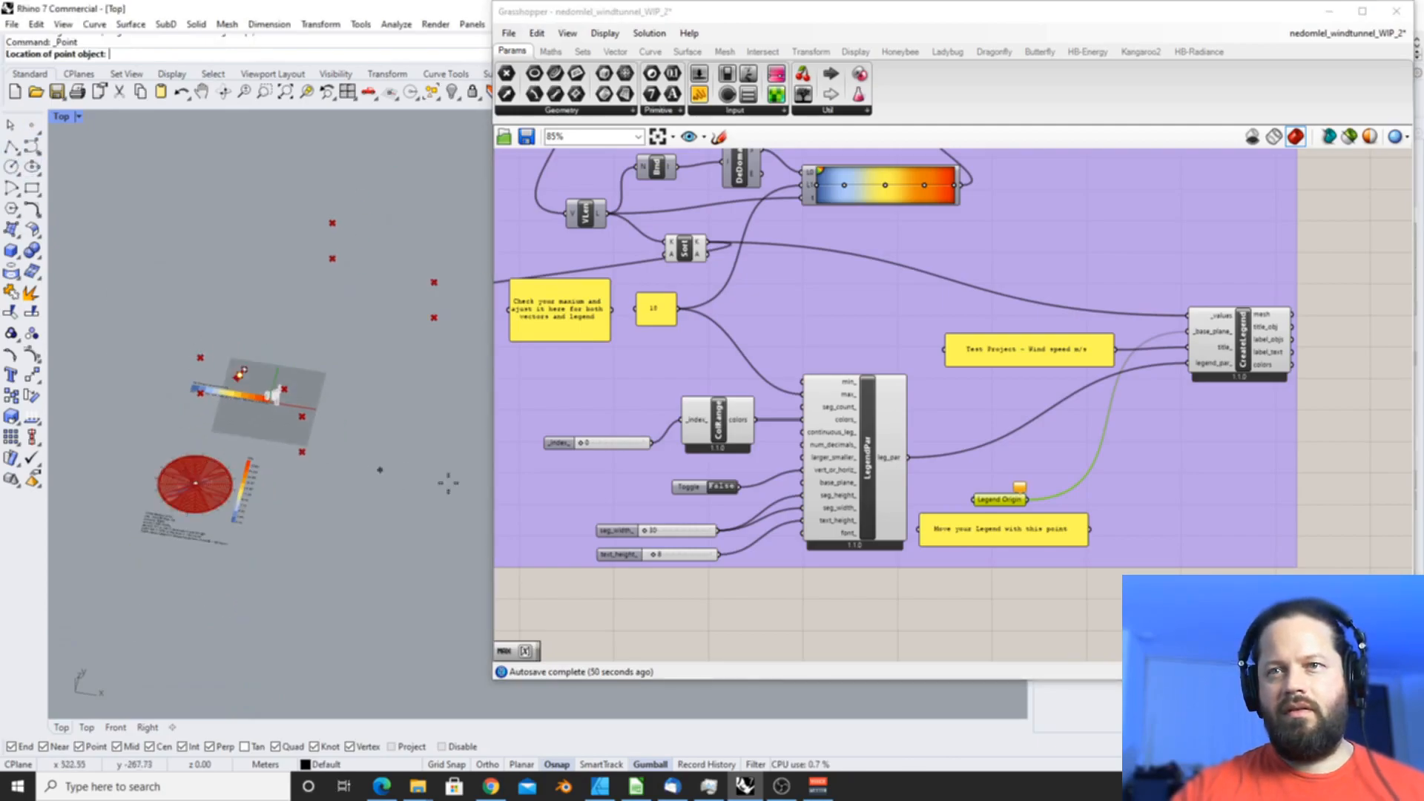
scroll(404, 477, "up", 5)
scroll(348, 438, "down", 4)
scroll(244, 511, "up", 4)
left_click(245, 510)
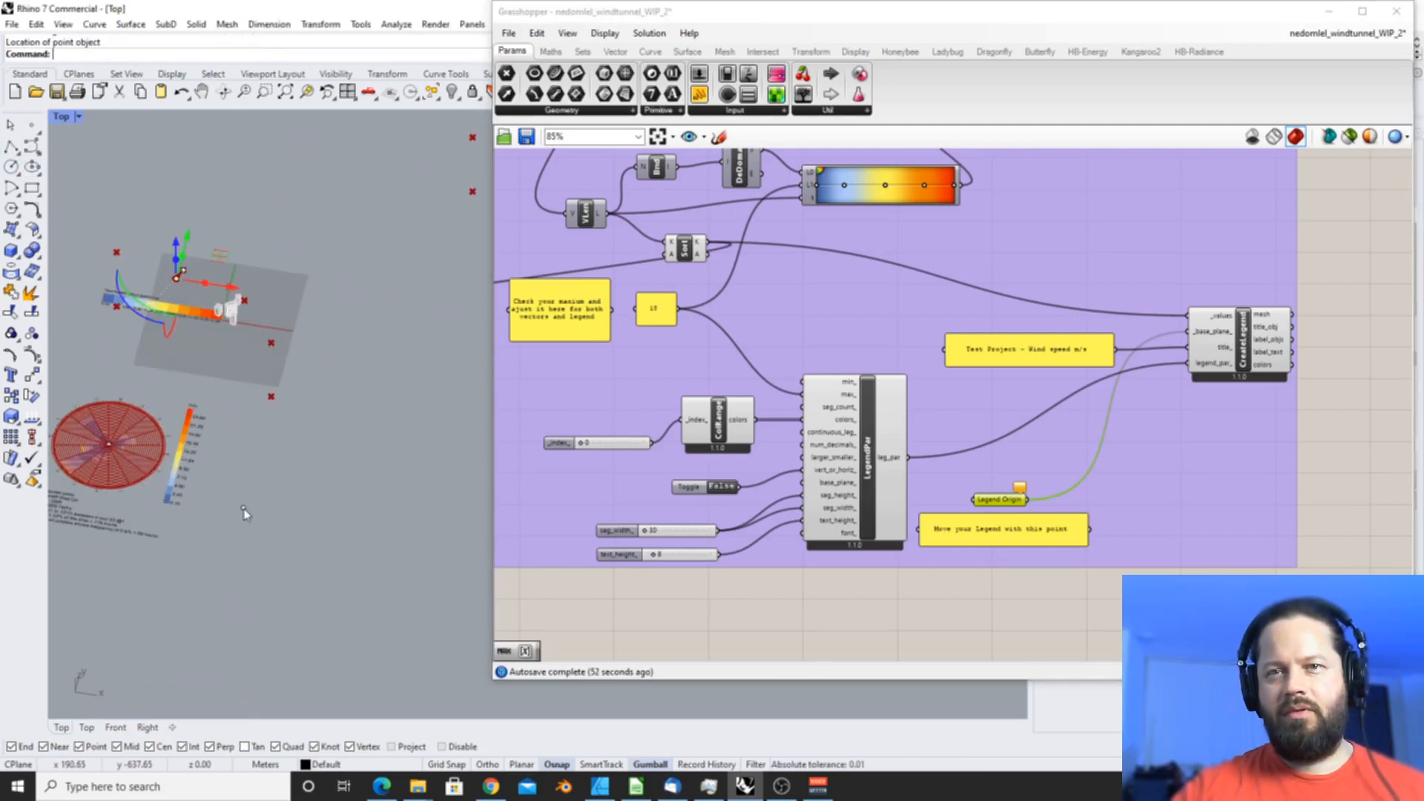
- Reference the new point as Legend Origin and move it further east, away from the wind rose
right_click(999, 502)
left_click(1039, 653)
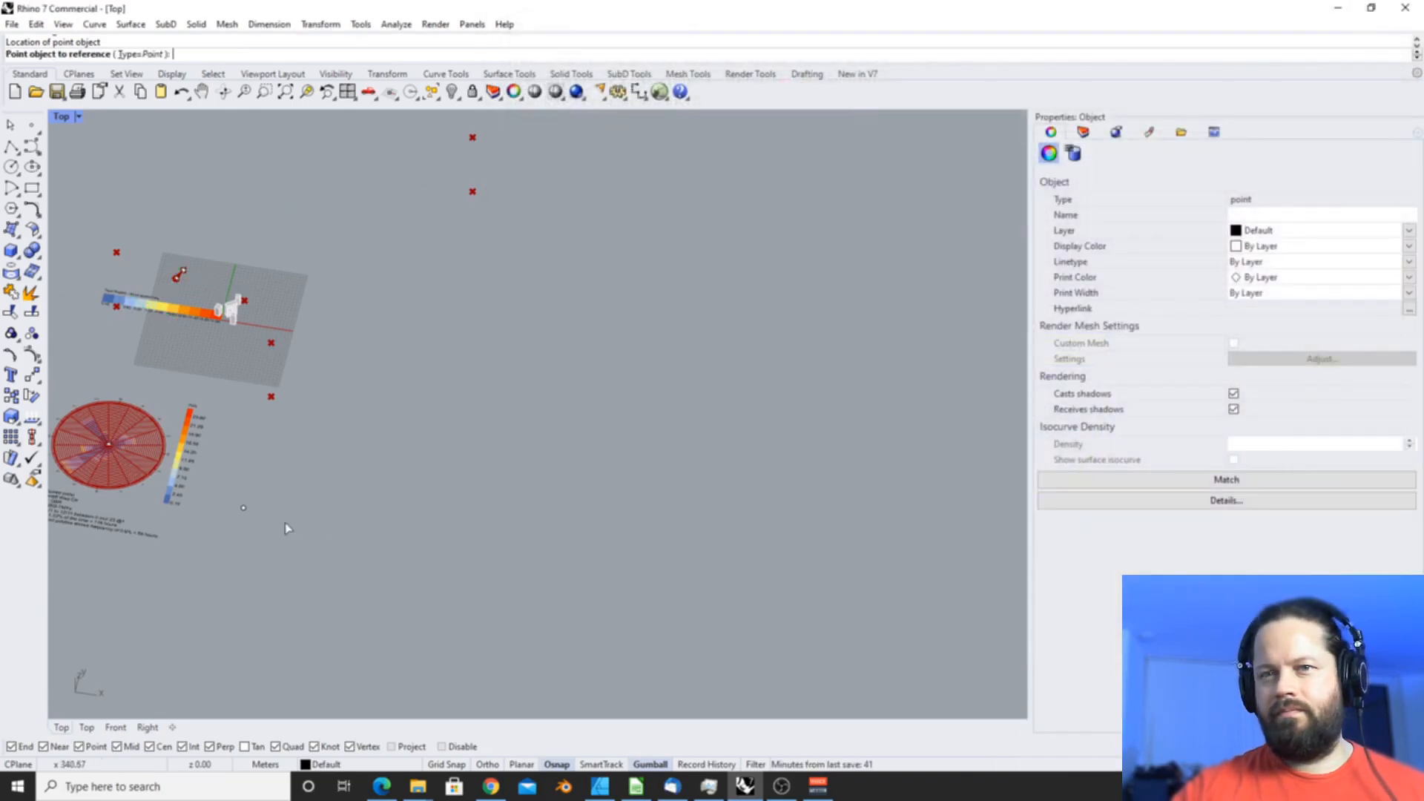
left_click(246, 511)
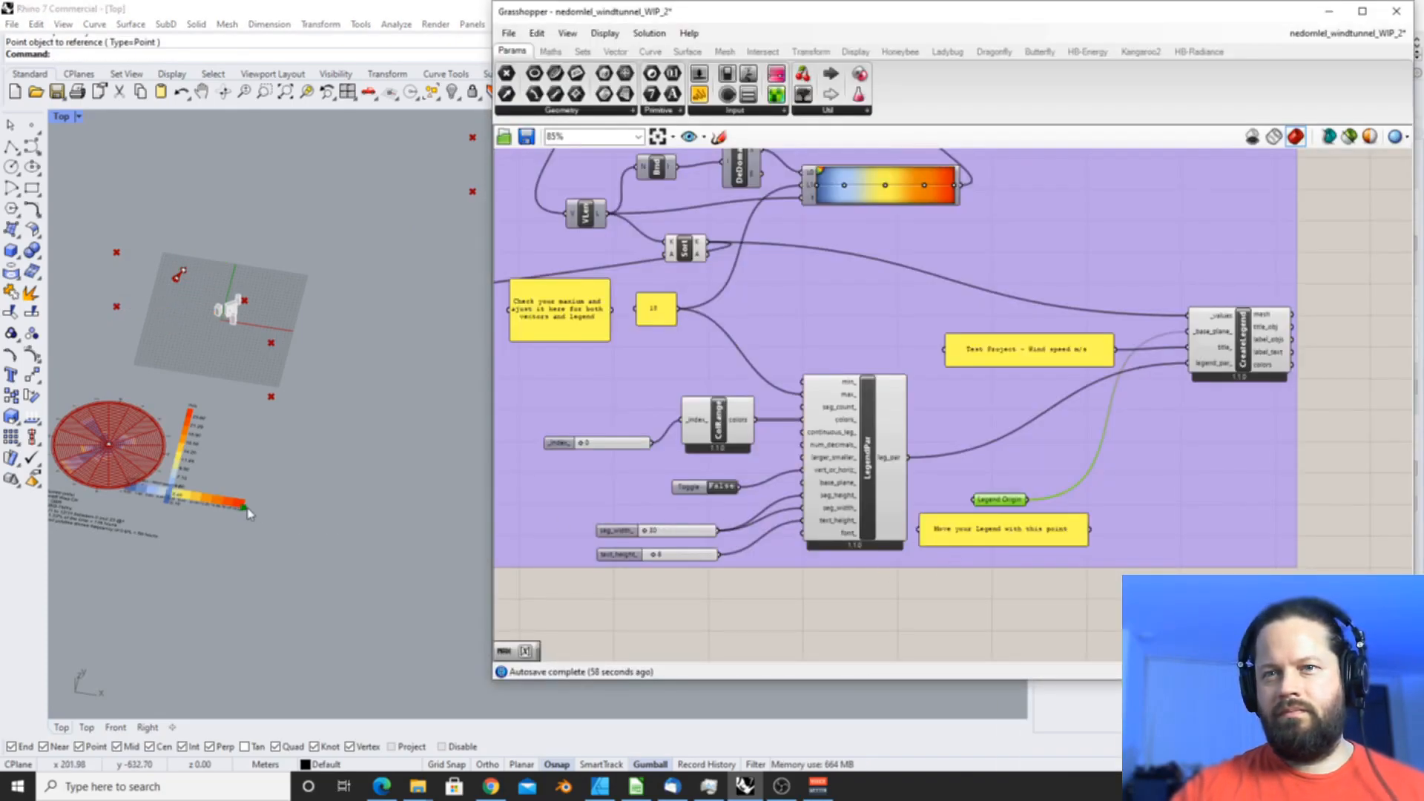
left_click_drag(246, 511, 423, 490)
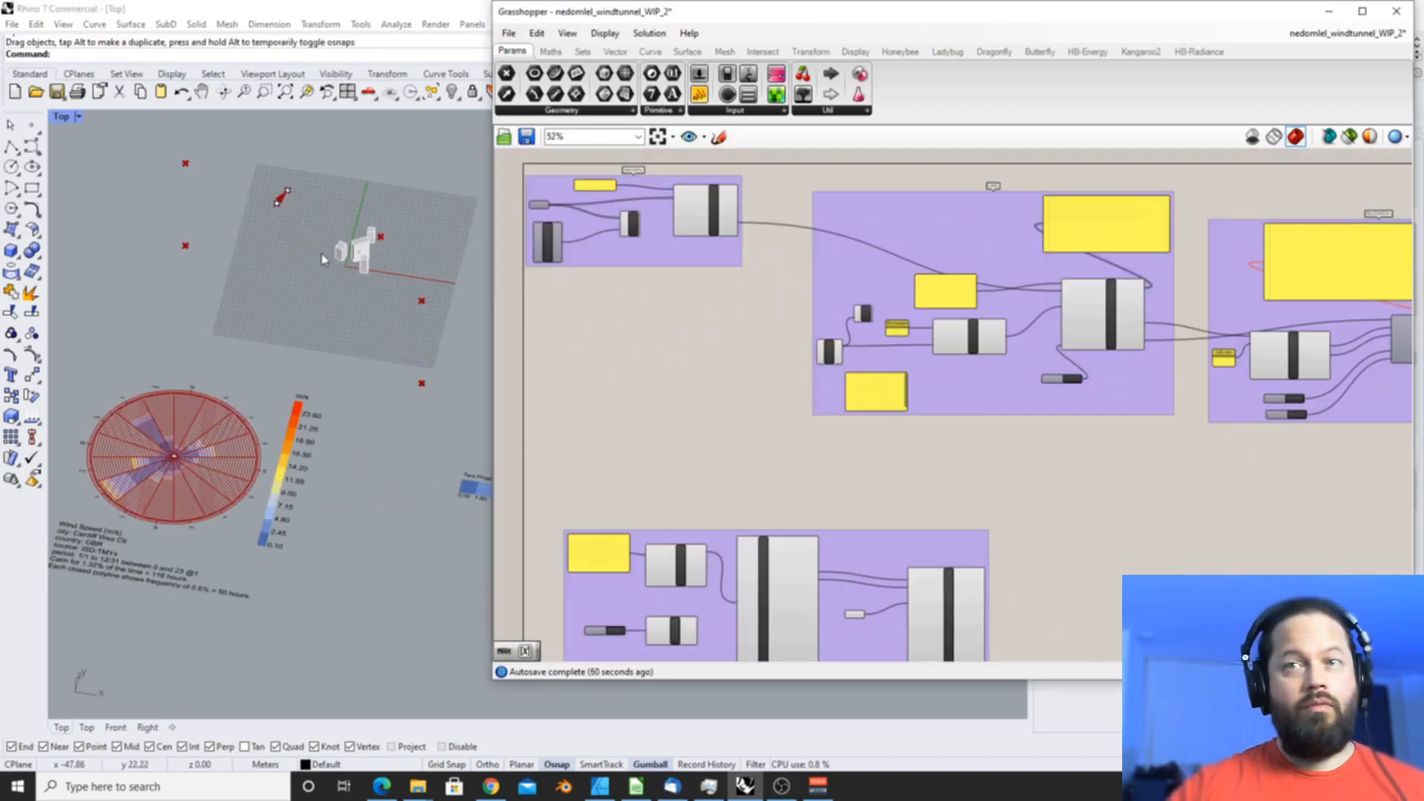
- Move WTGrading and its Cell size panel up in line with the blockMesh inputs
scroll(322, 259, "up", 5)
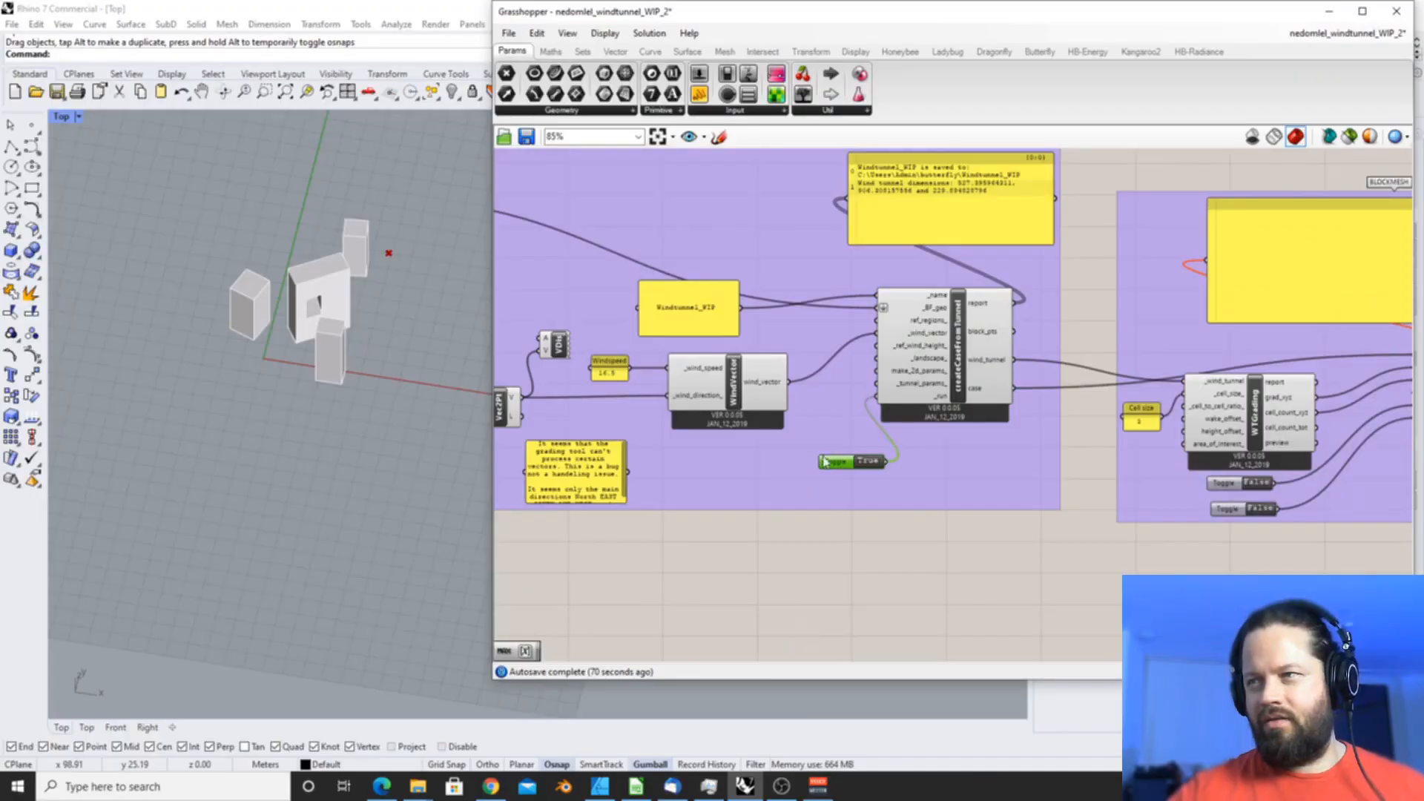
right_click_drag(735, 427, 1141, 438)
scroll(1141, 438, "up", 4)
left_click(1122, 404)
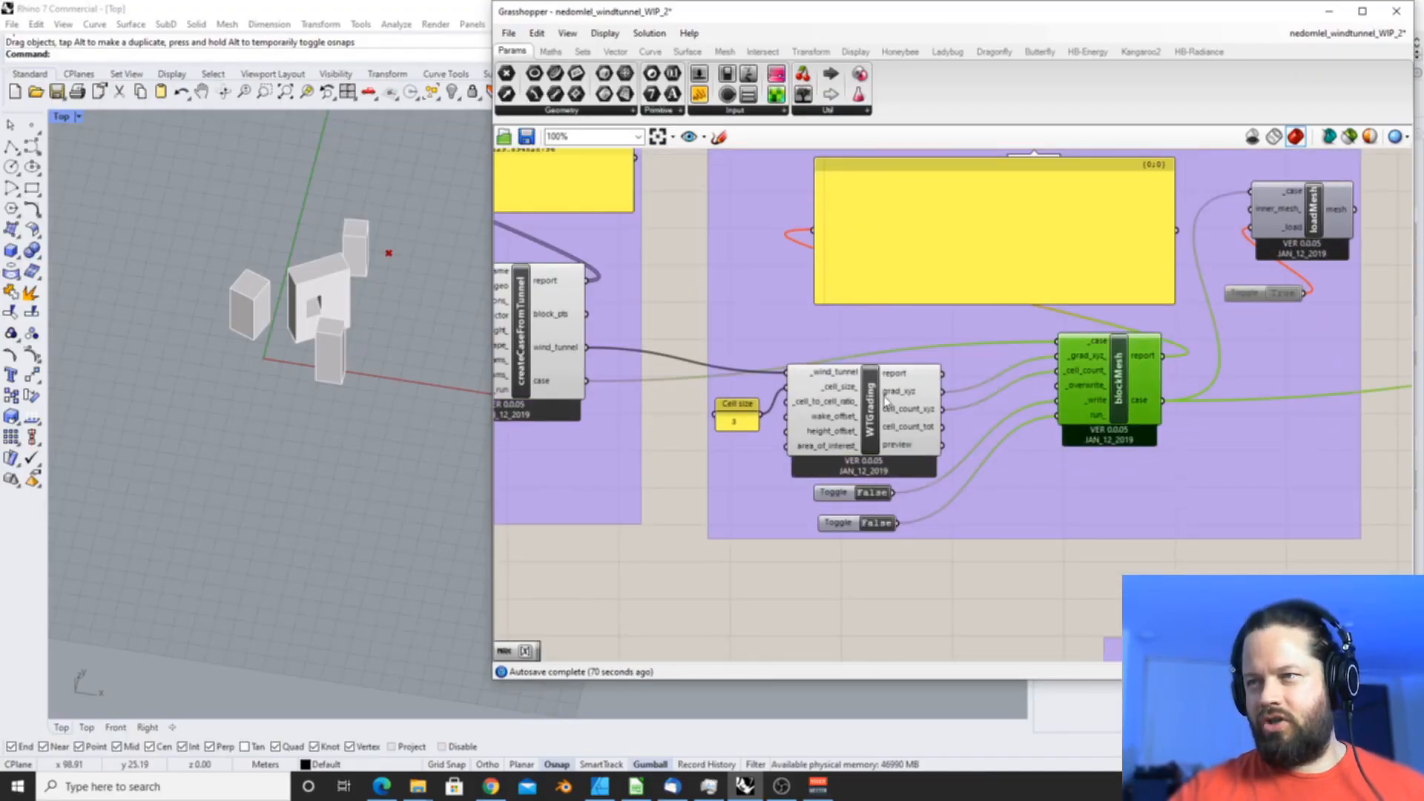
left_click_drag(887, 403, 899, 378)
left_click_drag(744, 411, 751, 387)
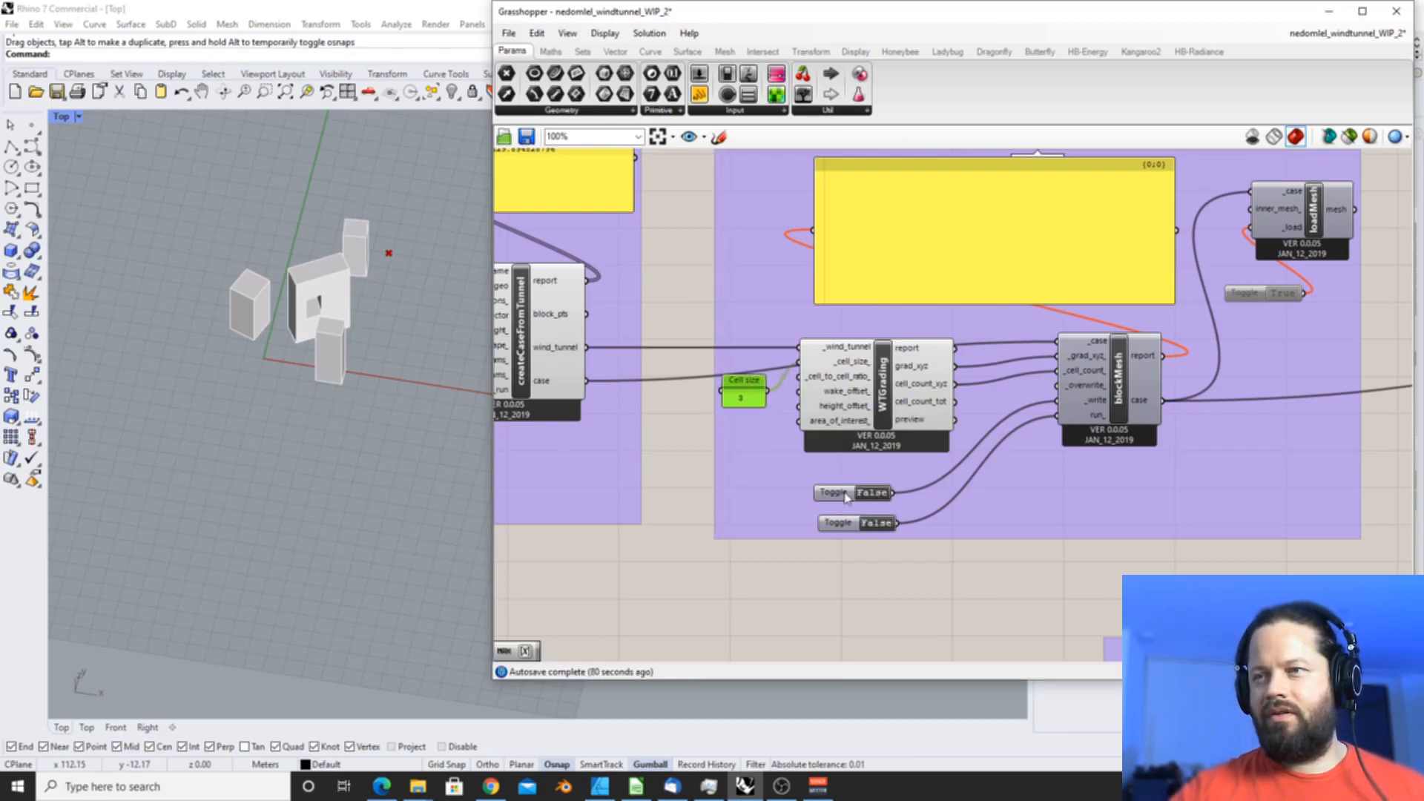
- Set the write and run toggles of blockMesh to True
left_click_drag(850, 498, 864, 502)
left_click(875, 497)
left_click(874, 524)
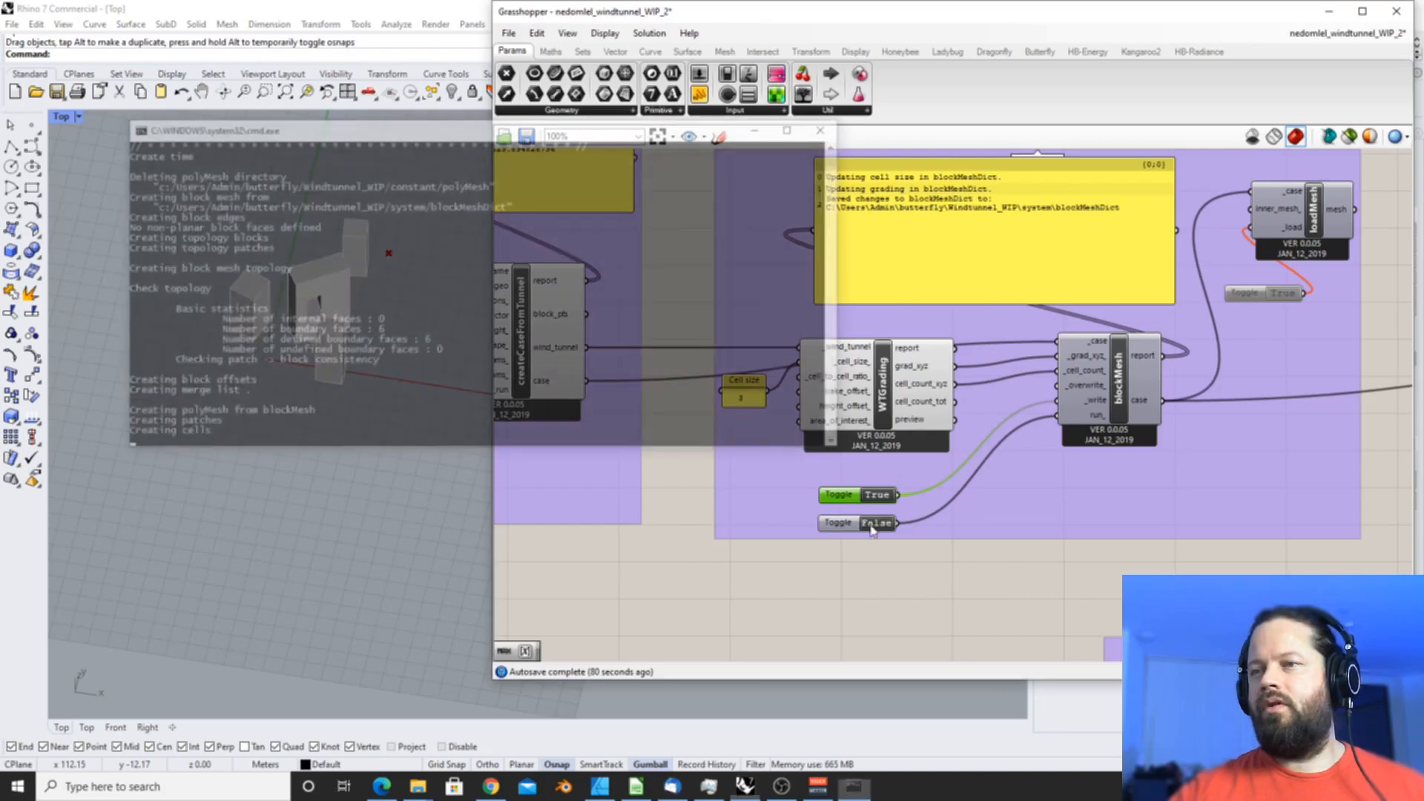
- Enable loadMesh and its load toggle so the block mesh is displayed in the viewport
left_click(1116, 377)
scroll(1039, 388, "down", 5)
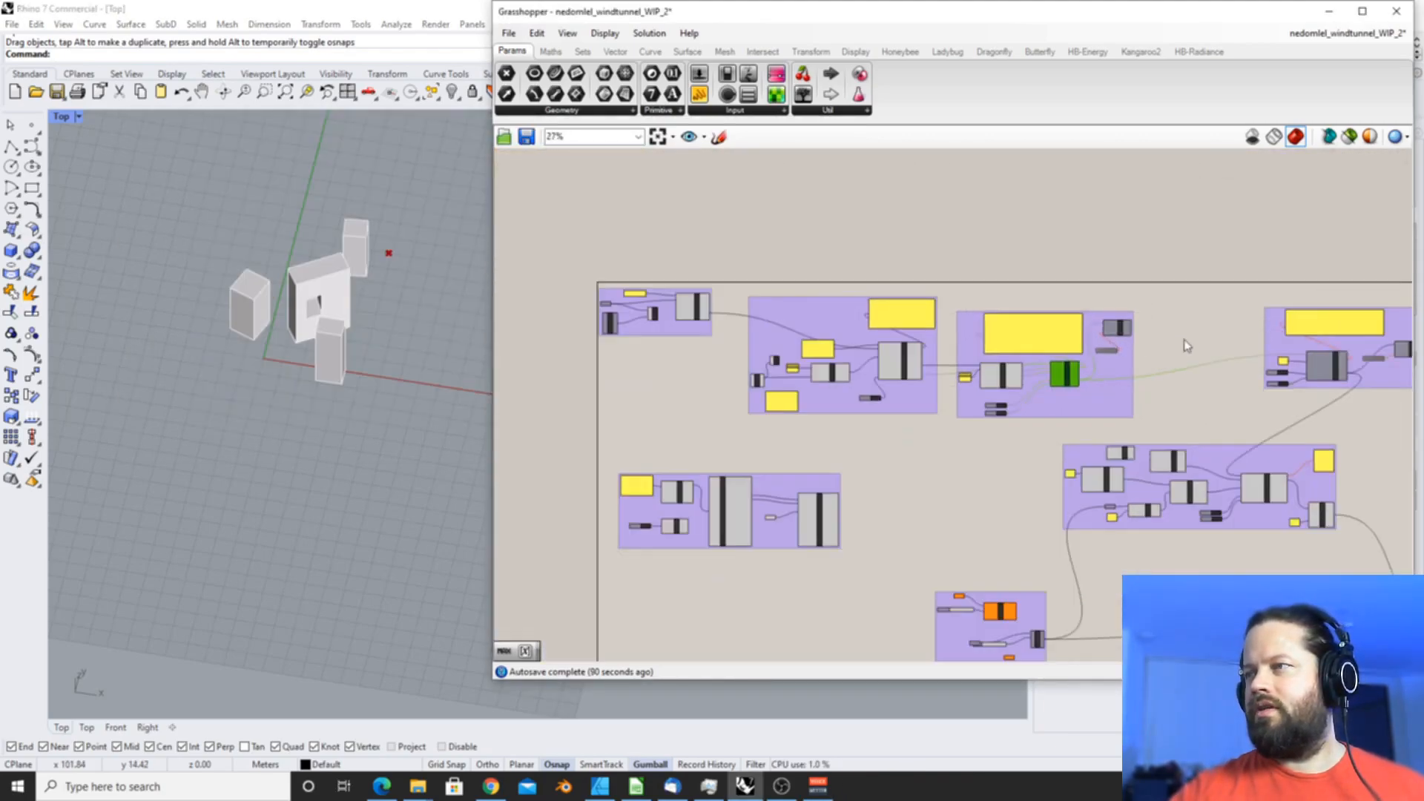
scroll(964, 357, "up", 5)
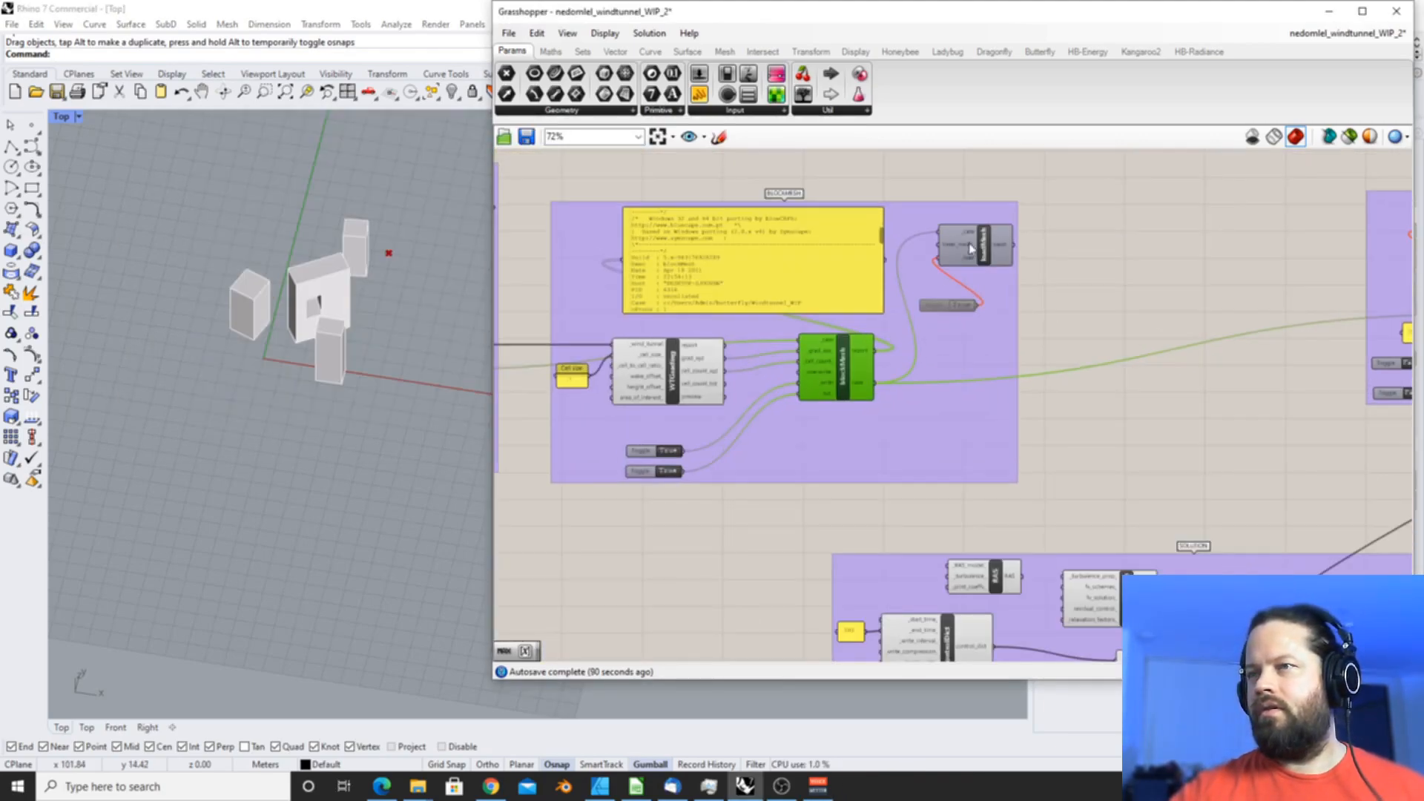
right_click(991, 247)
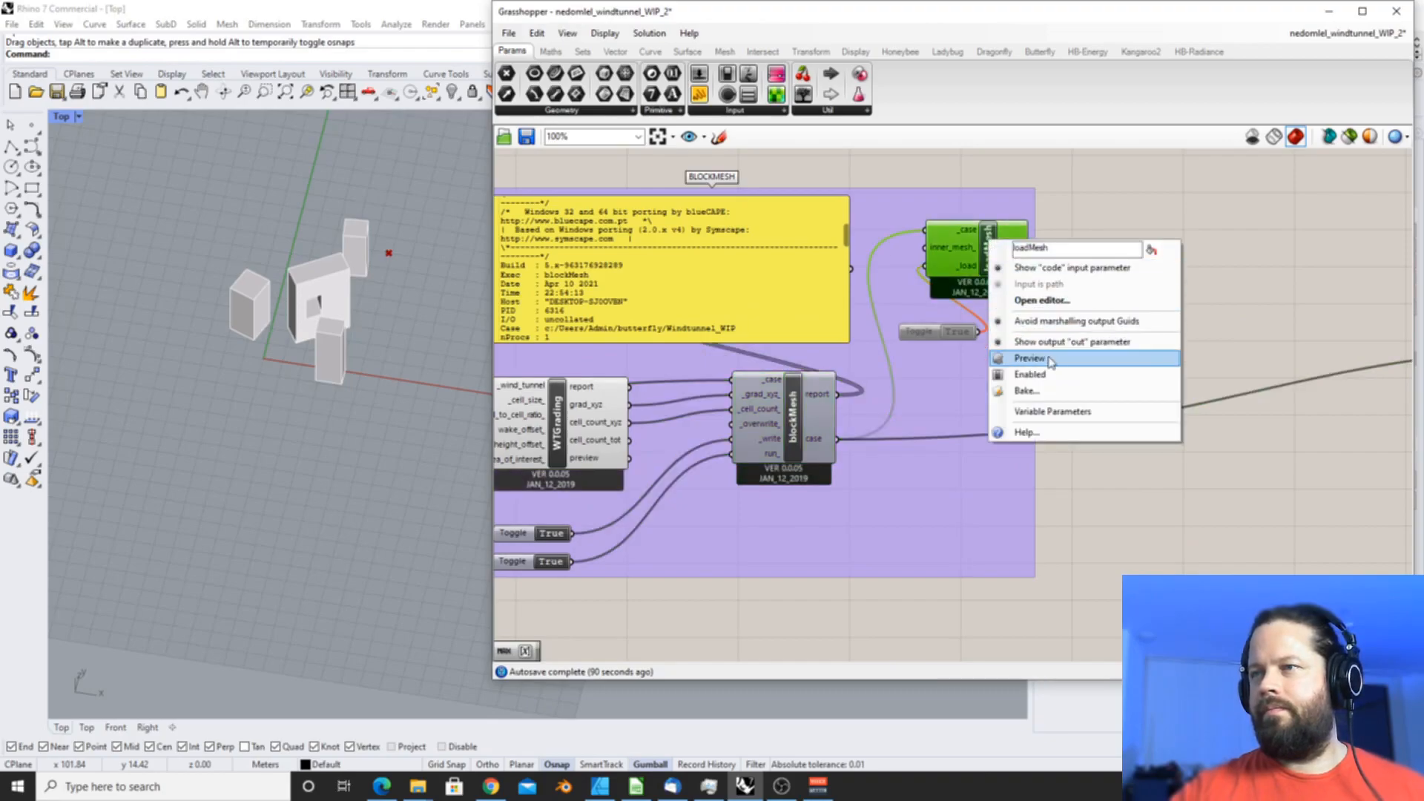
left_click(1051, 363)
left_click(926, 334)
right_click(937, 334)
left_click(997, 364)
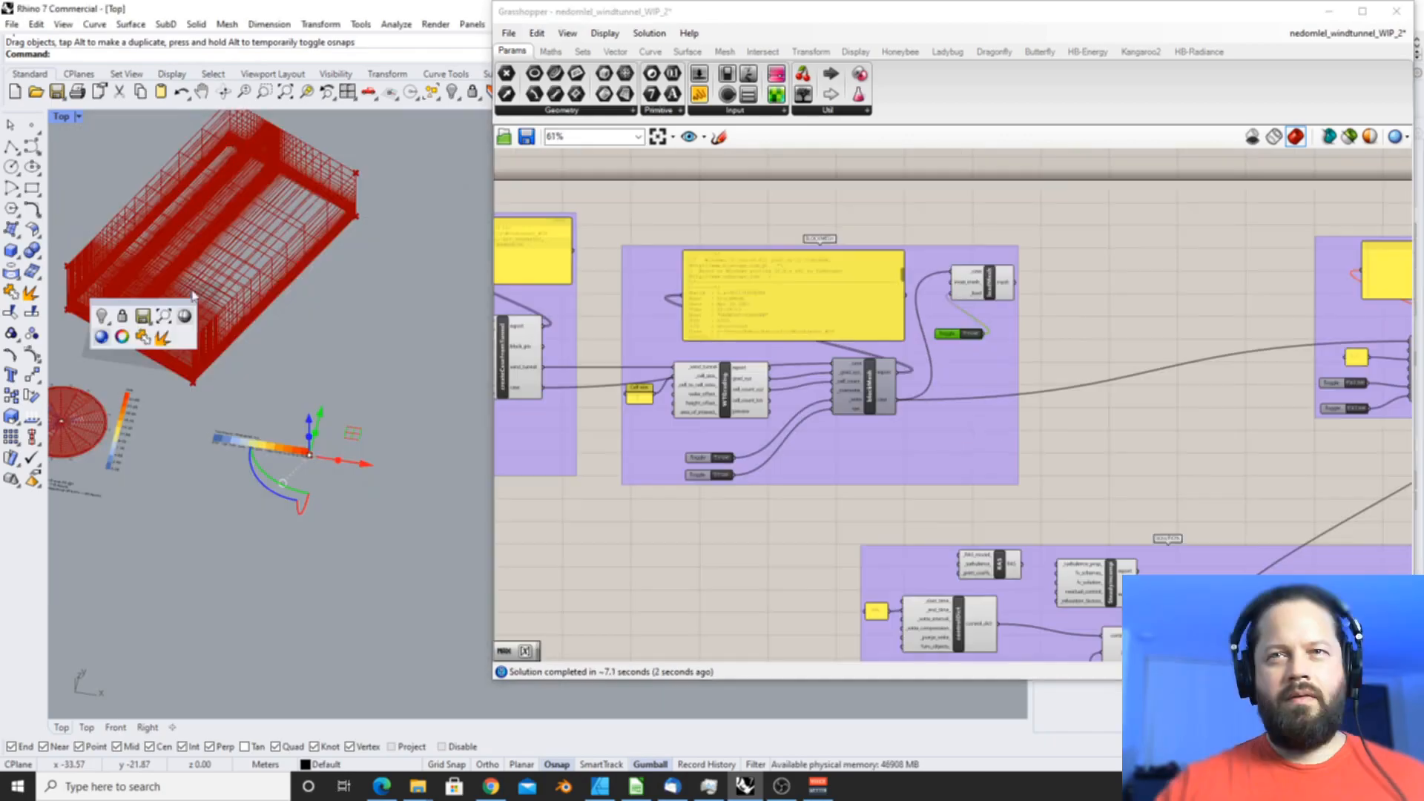
- Examine the block mesh around the buildings and the wind arrow from above and at an angle
right_click_drag(104, 319, 261, 420)
scroll(261, 420, "up", 8)
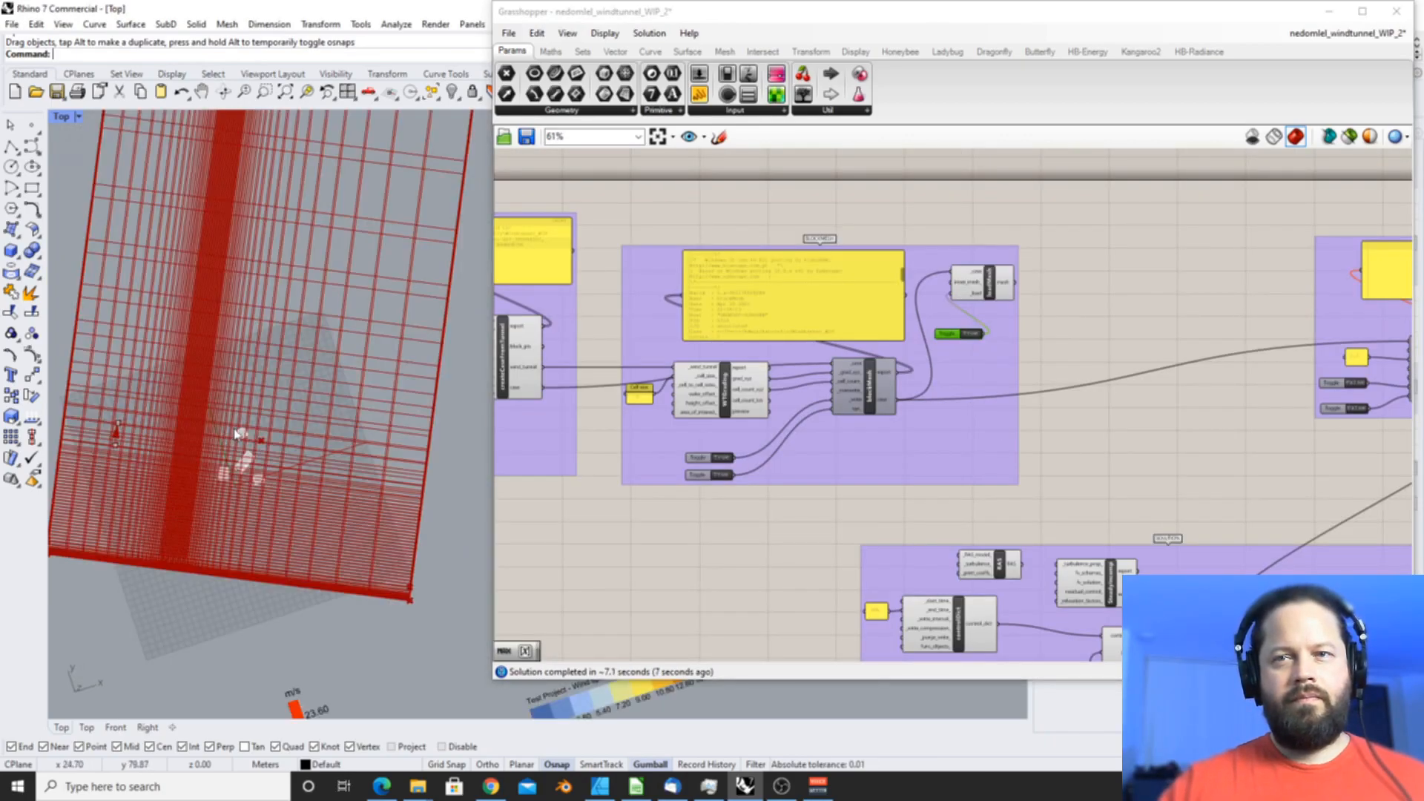
scroll(236, 434, "down", 4)
scroll(190, 436, "up", 10)
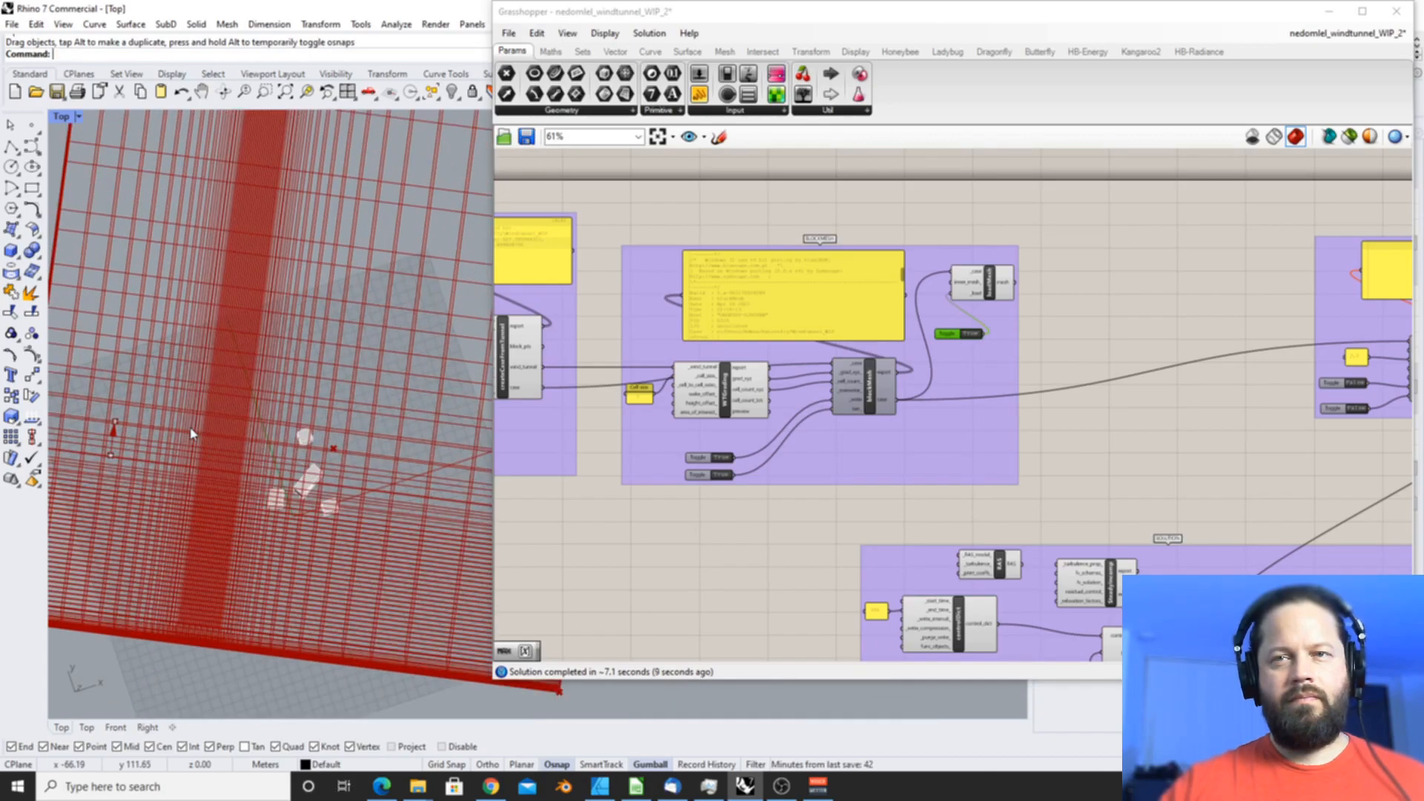
scroll(276, 462, "down", 10)
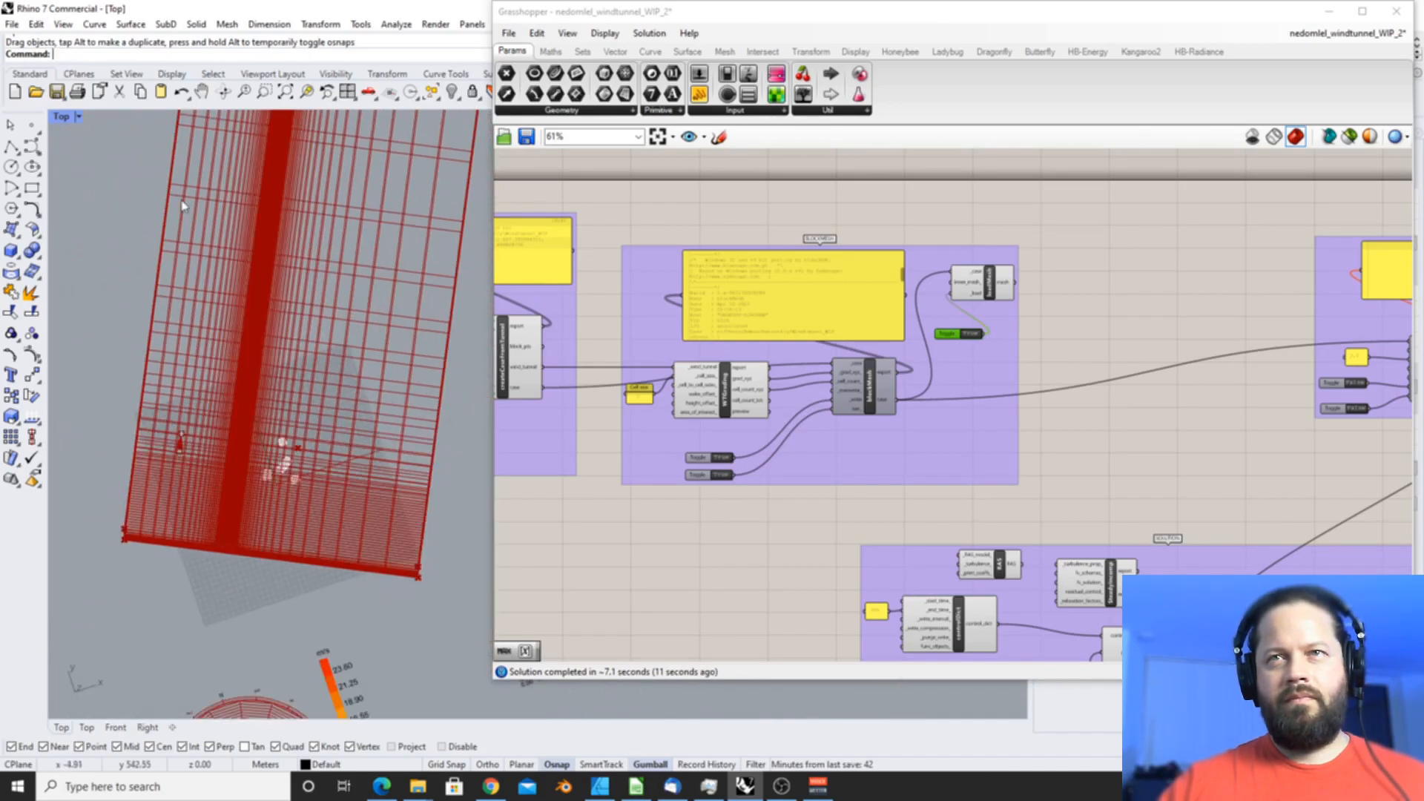
left_click(223, 92)
left_click_drag(359, 393, 292, 242)
- Disconnect the direction vector from WindVector's wind direction input and regenerate the block mesh
left_click(1054, 411)
scroll(1020, 408, "down", 6)
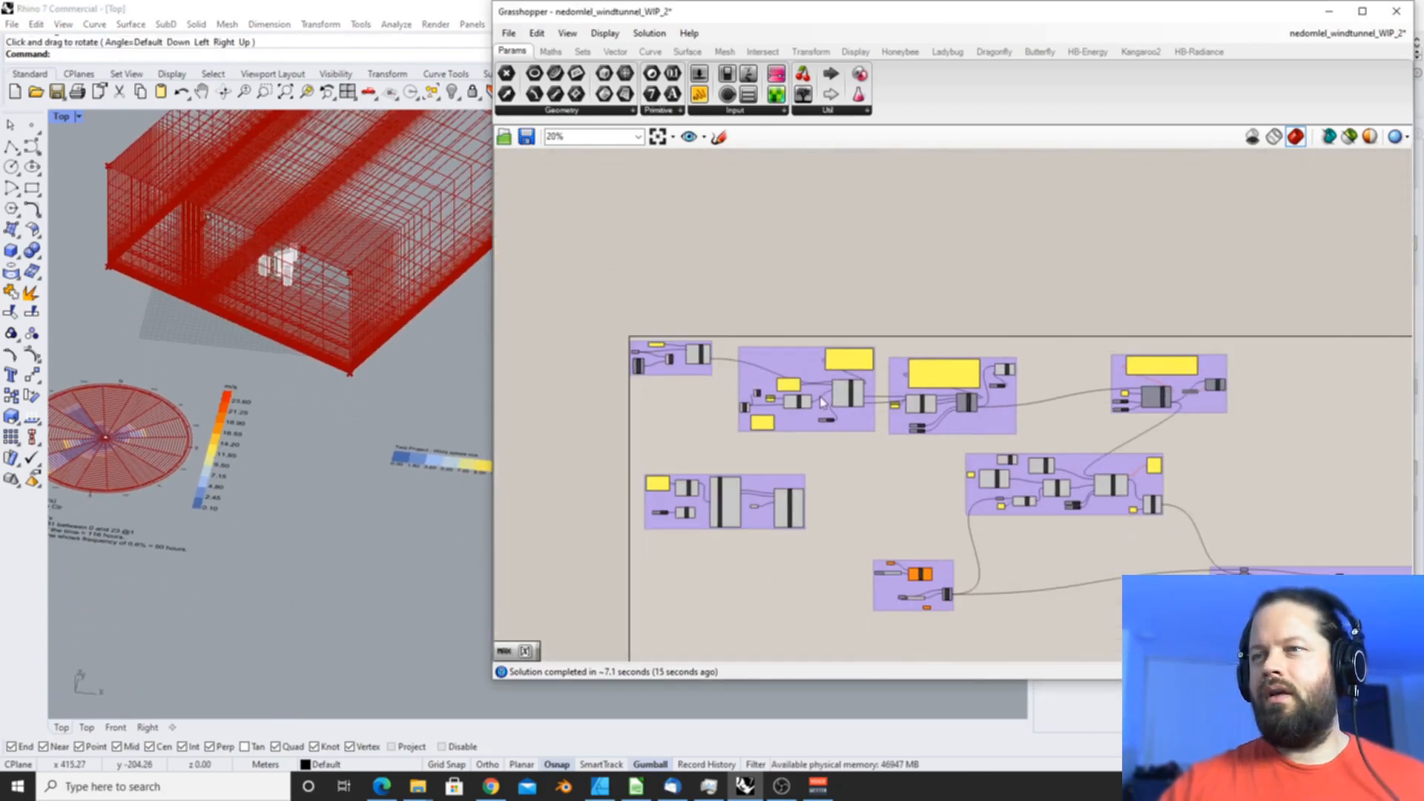
scroll(835, 393, "up", 6)
scroll(931, 410, "down", 2)
scroll(671, 460, "up", 5)
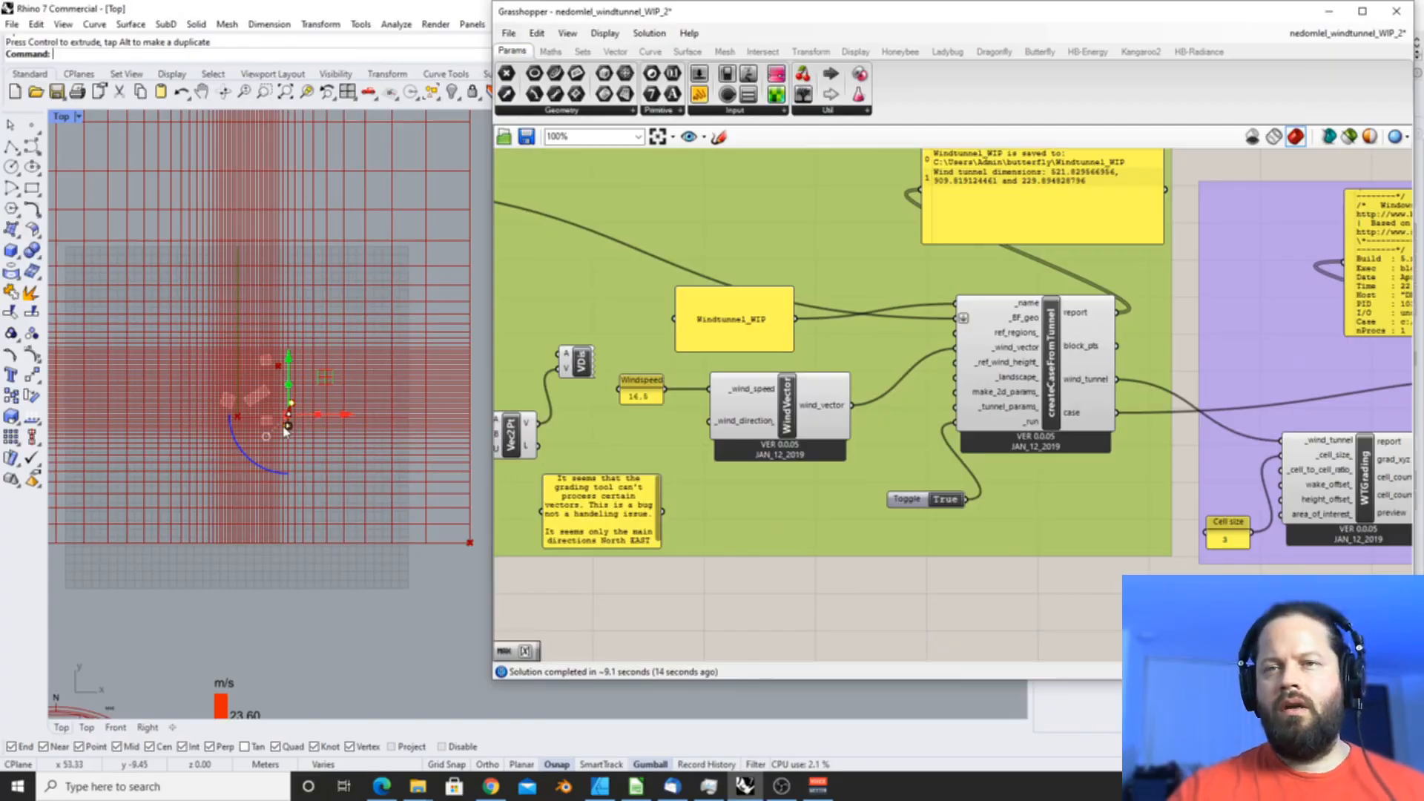
- Move the Cell size panel slightly up beside WTGrading
scroll(287, 430, "down", 4)
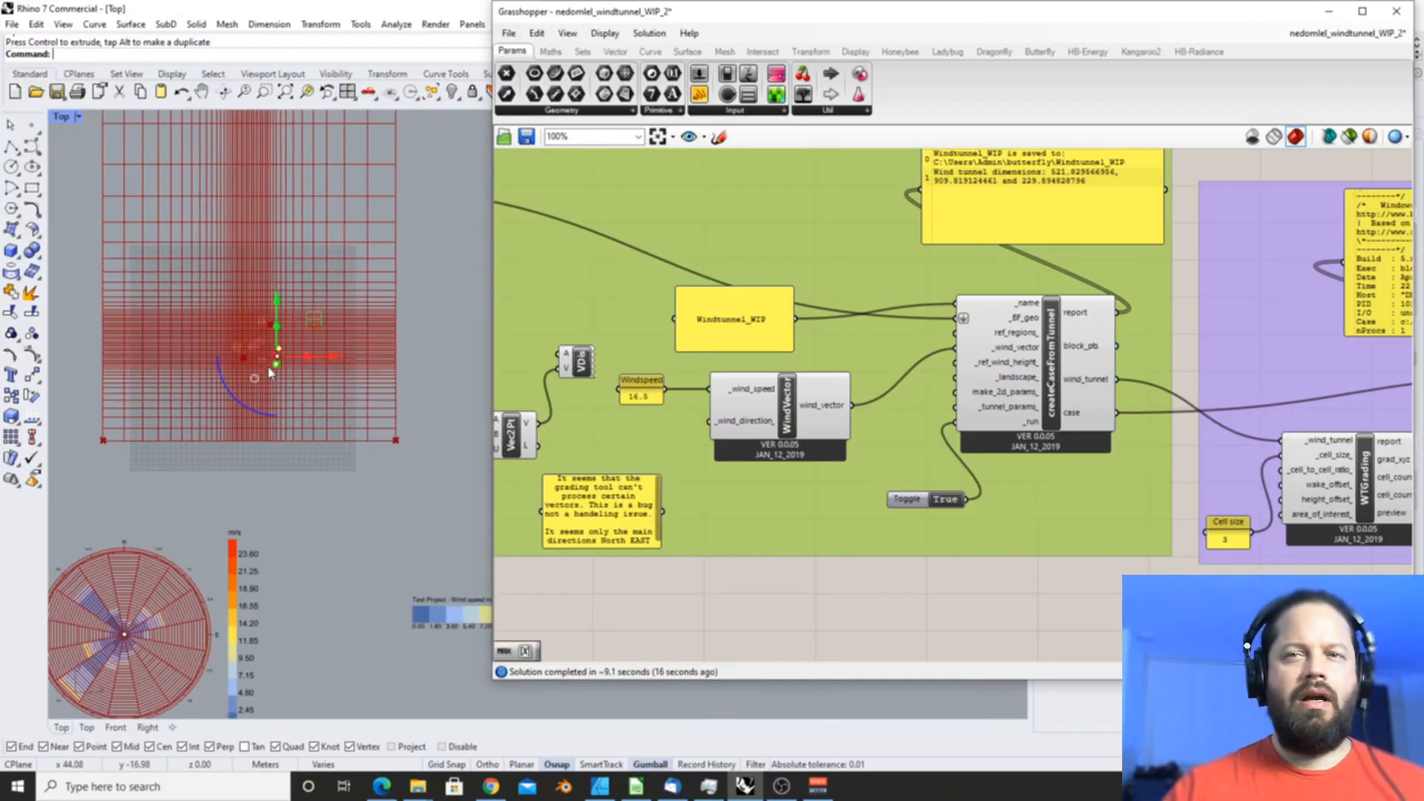
scroll(245, 323, "up", 2)
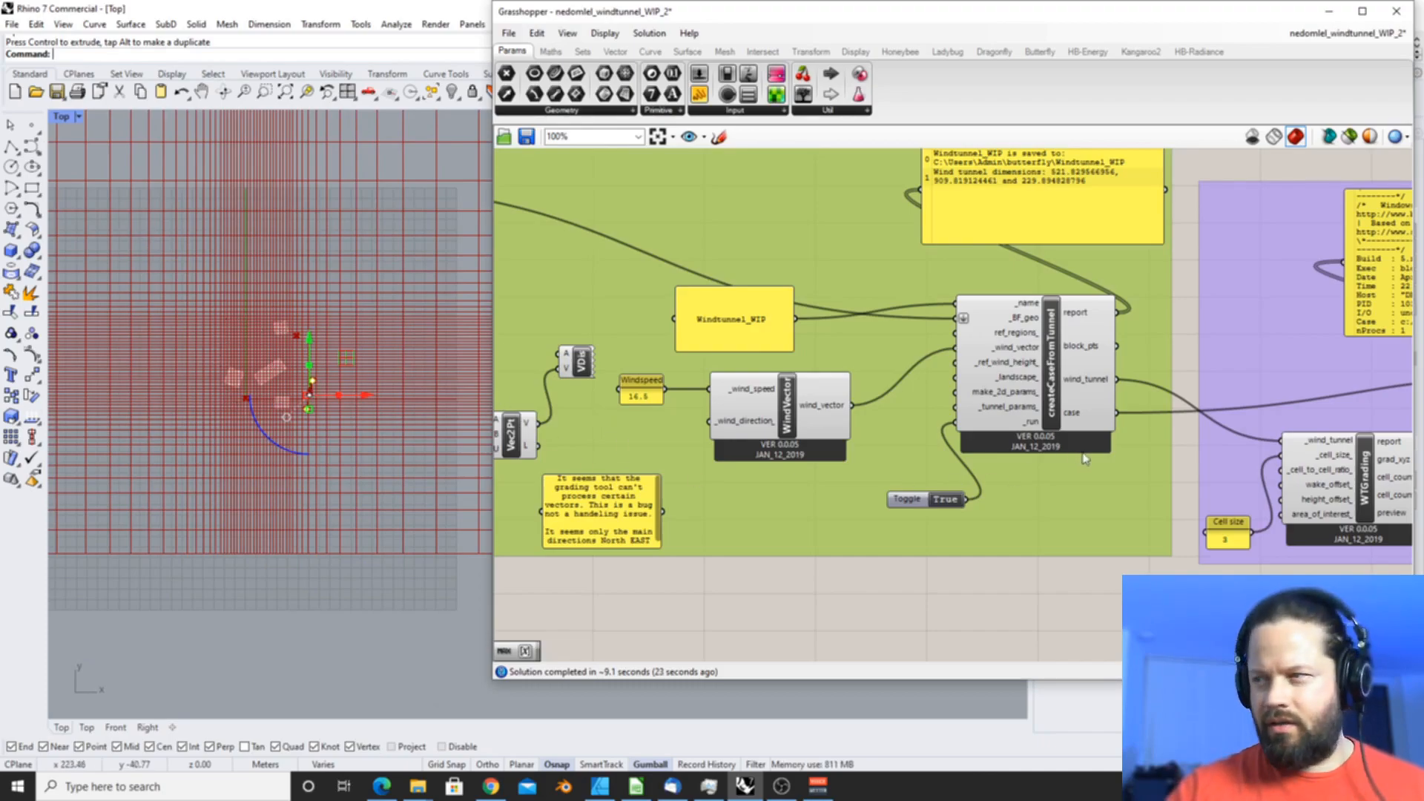
left_click_drag(1230, 524, 1234, 502)
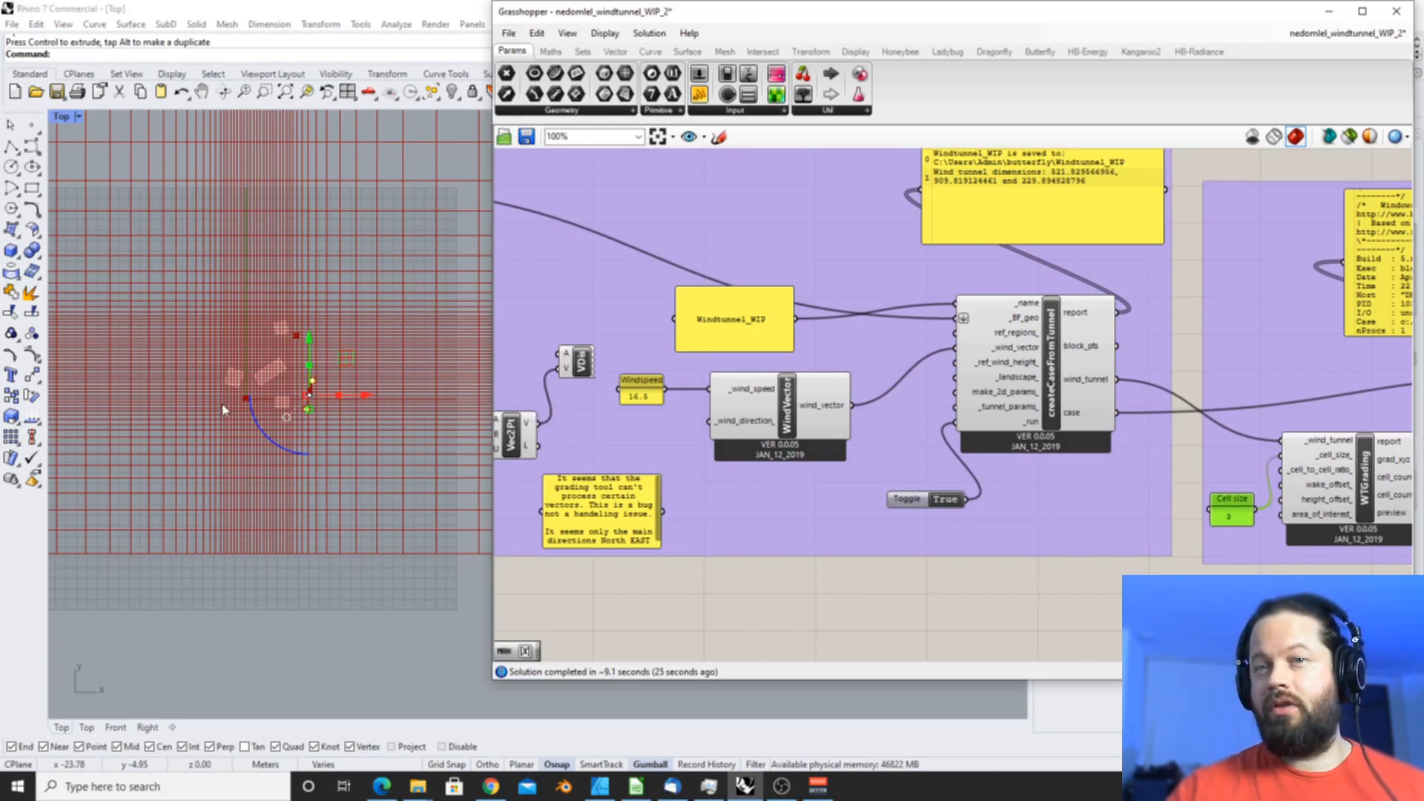
- Examine the density and orientation of the regenerated block mesh around the buildings from above
scroll(239, 403, "down", 8)
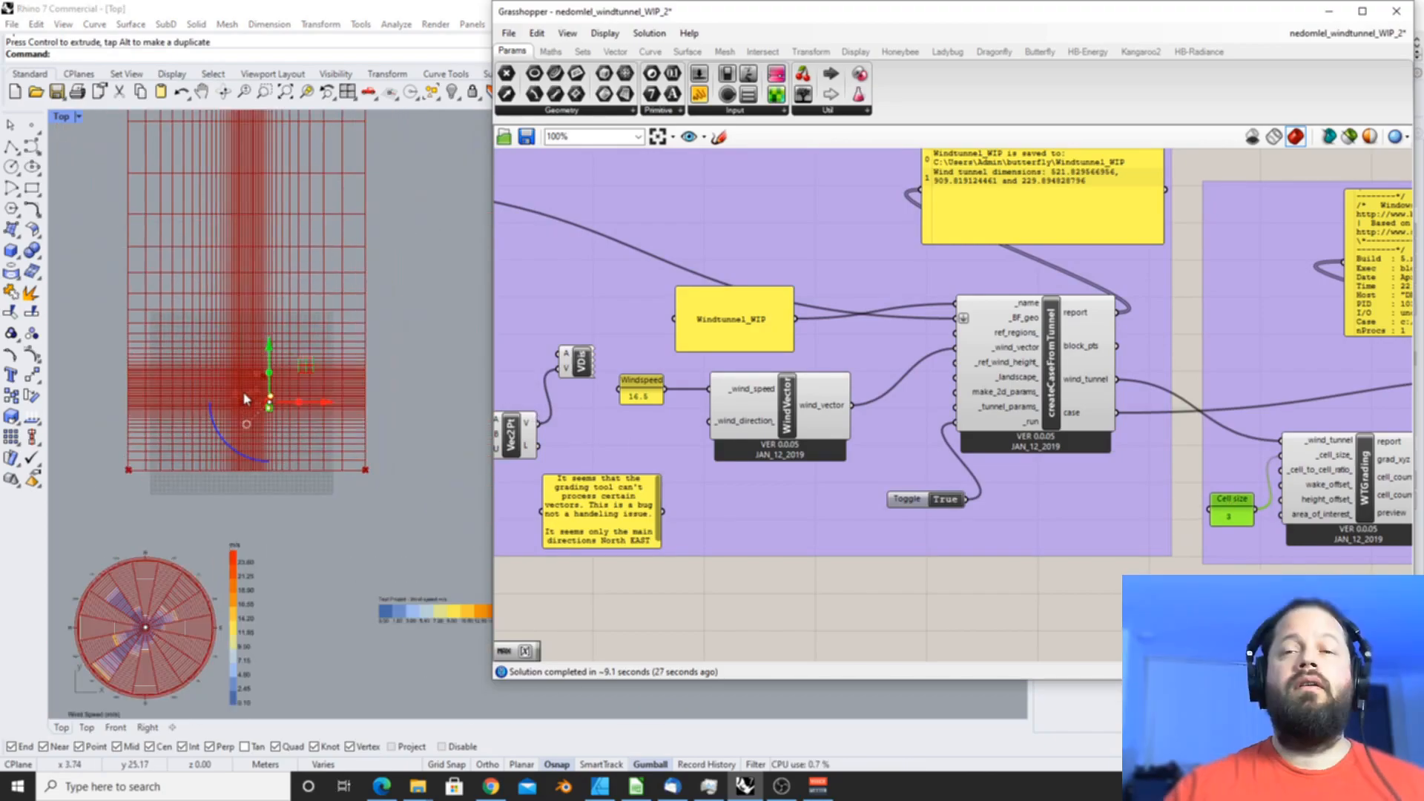
scroll(246, 399, "up", 6)
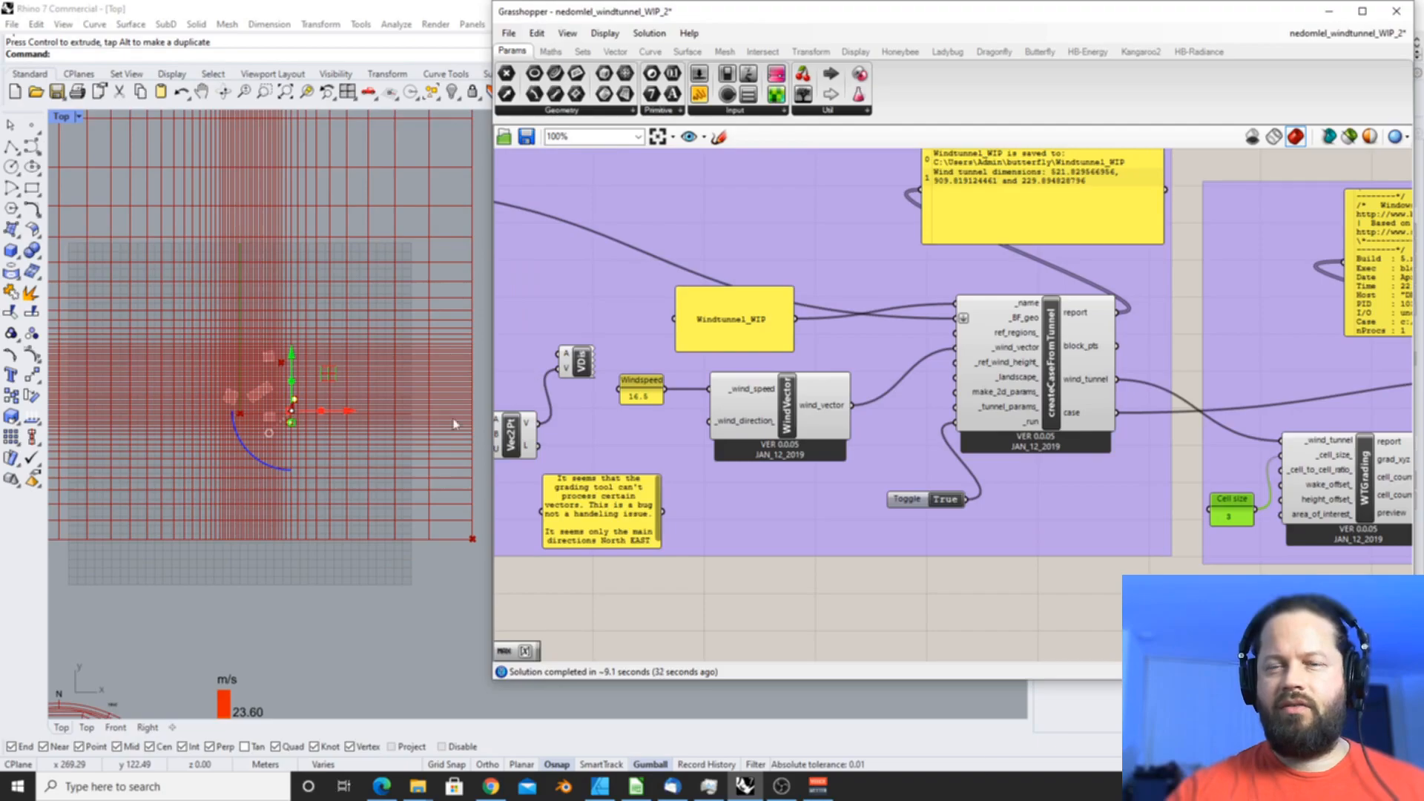
scroll(259, 445, "up", 3)
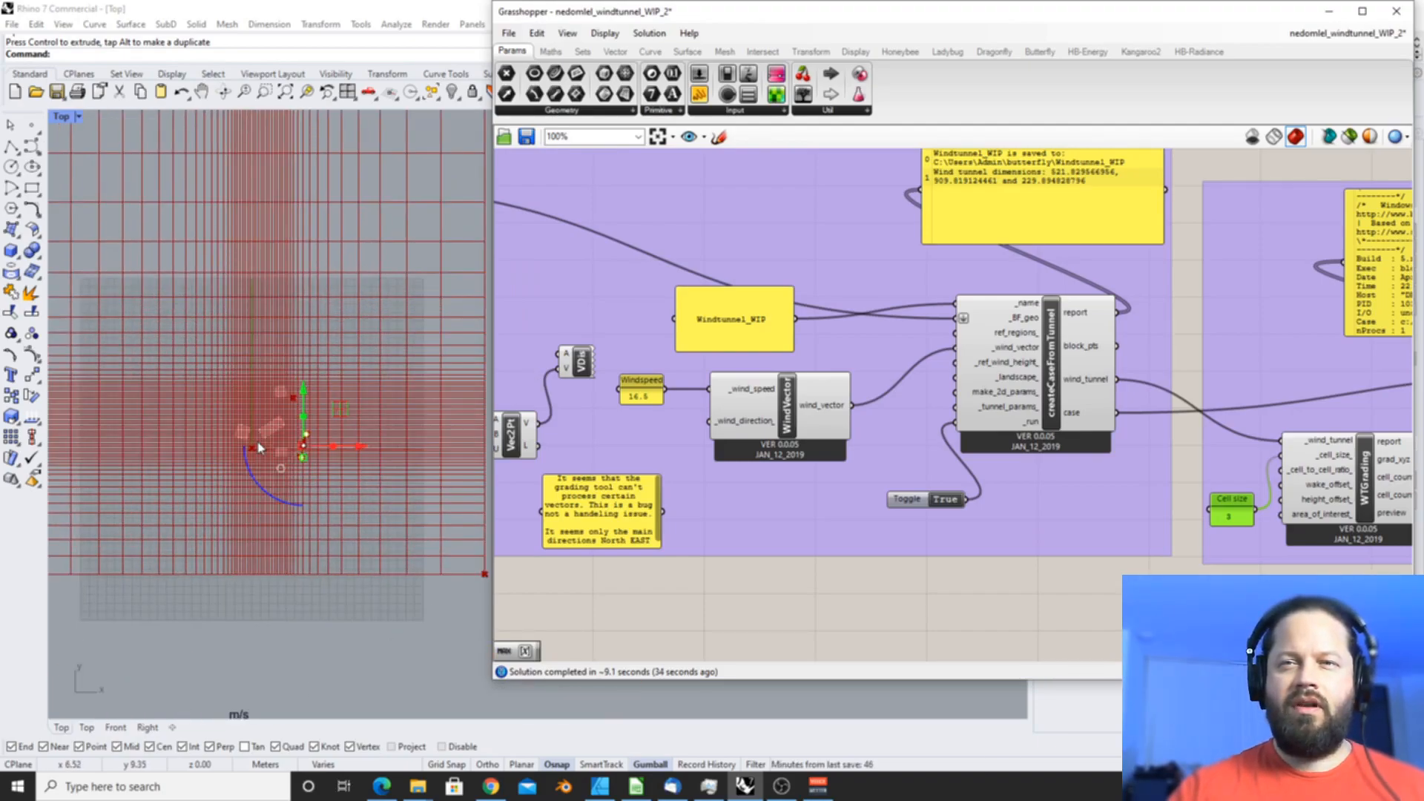
left_click(788, 456)
scroll(243, 434, "up", 3)
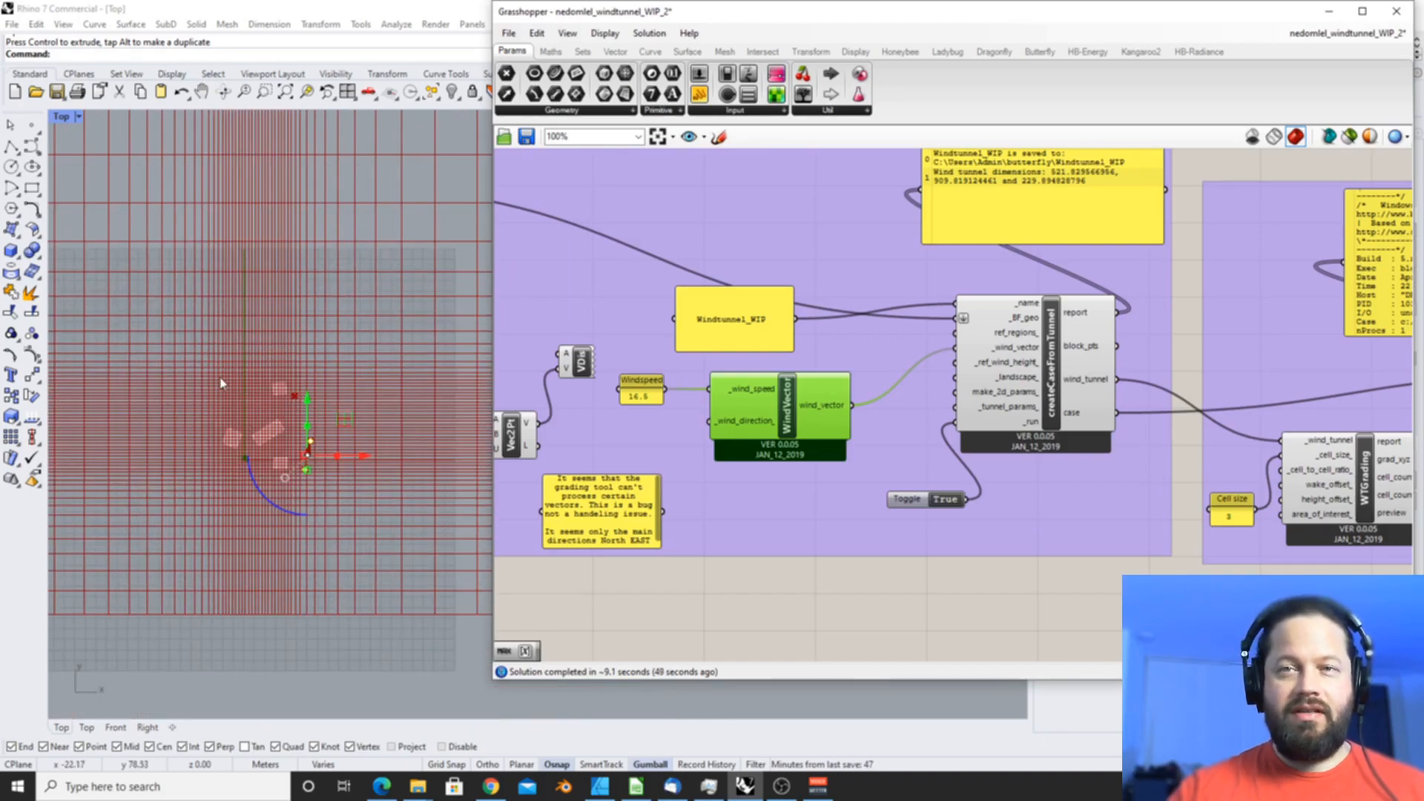
scroll(245, 400, "down", 5)
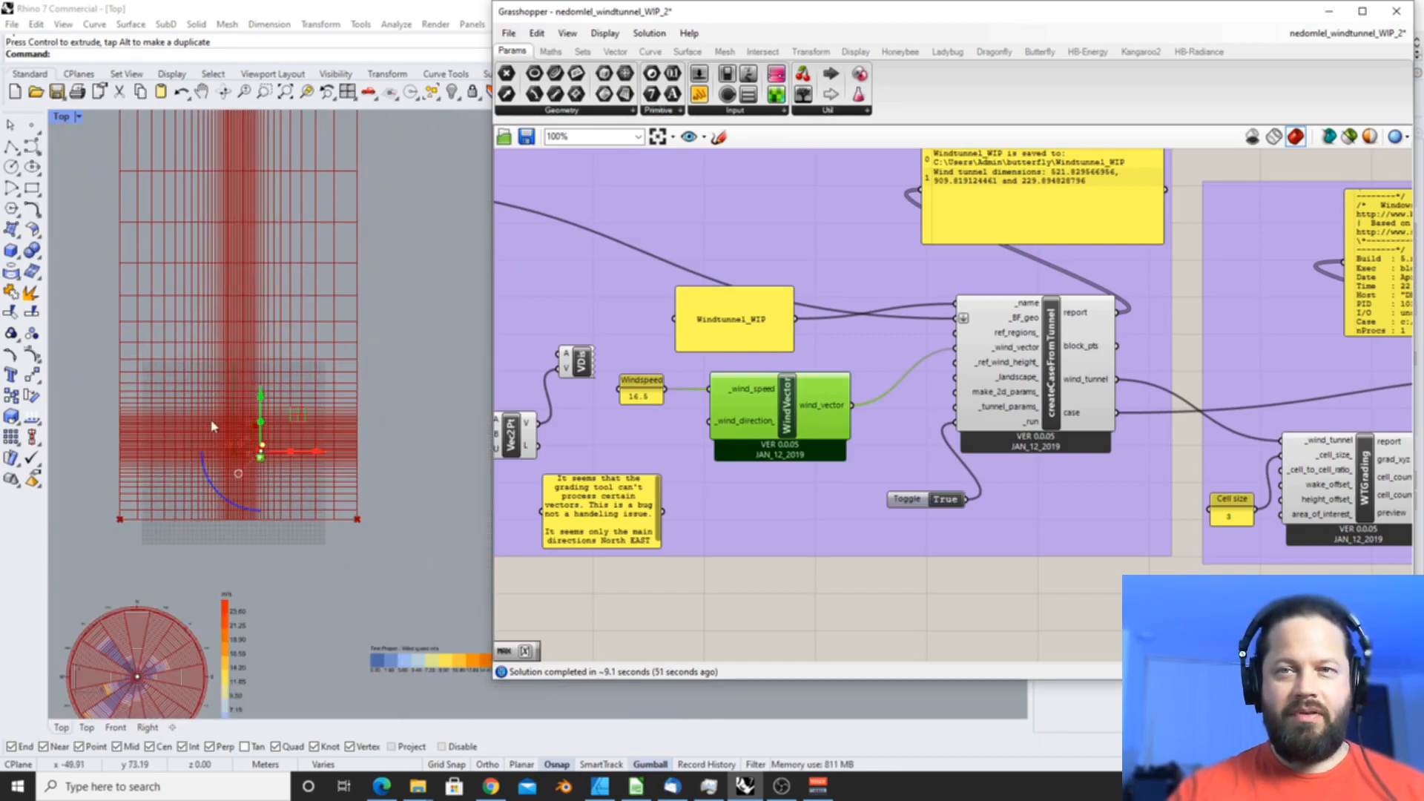
scroll(193, 464, "up", 4)
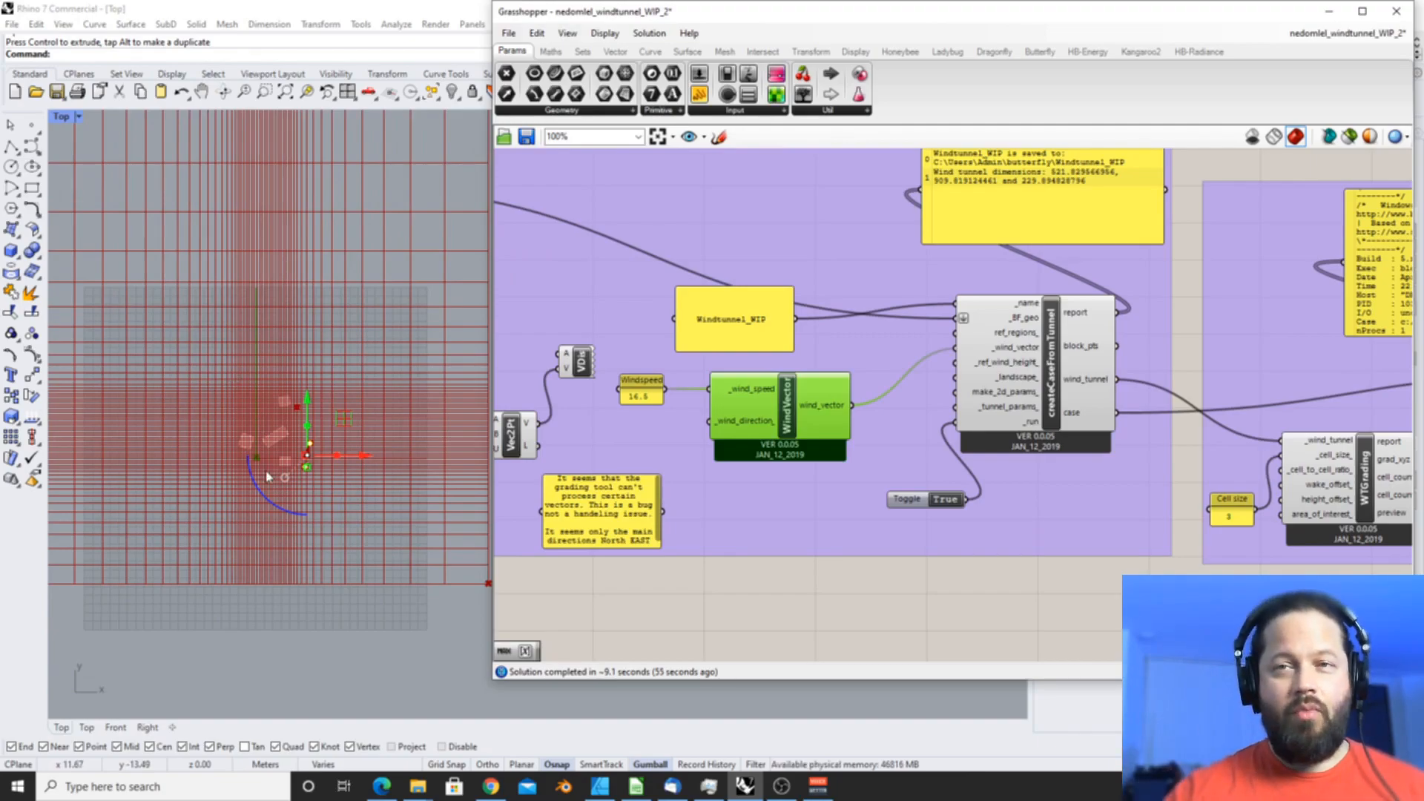
left_click(337, 458)
scroll(337, 458, "down", 5)
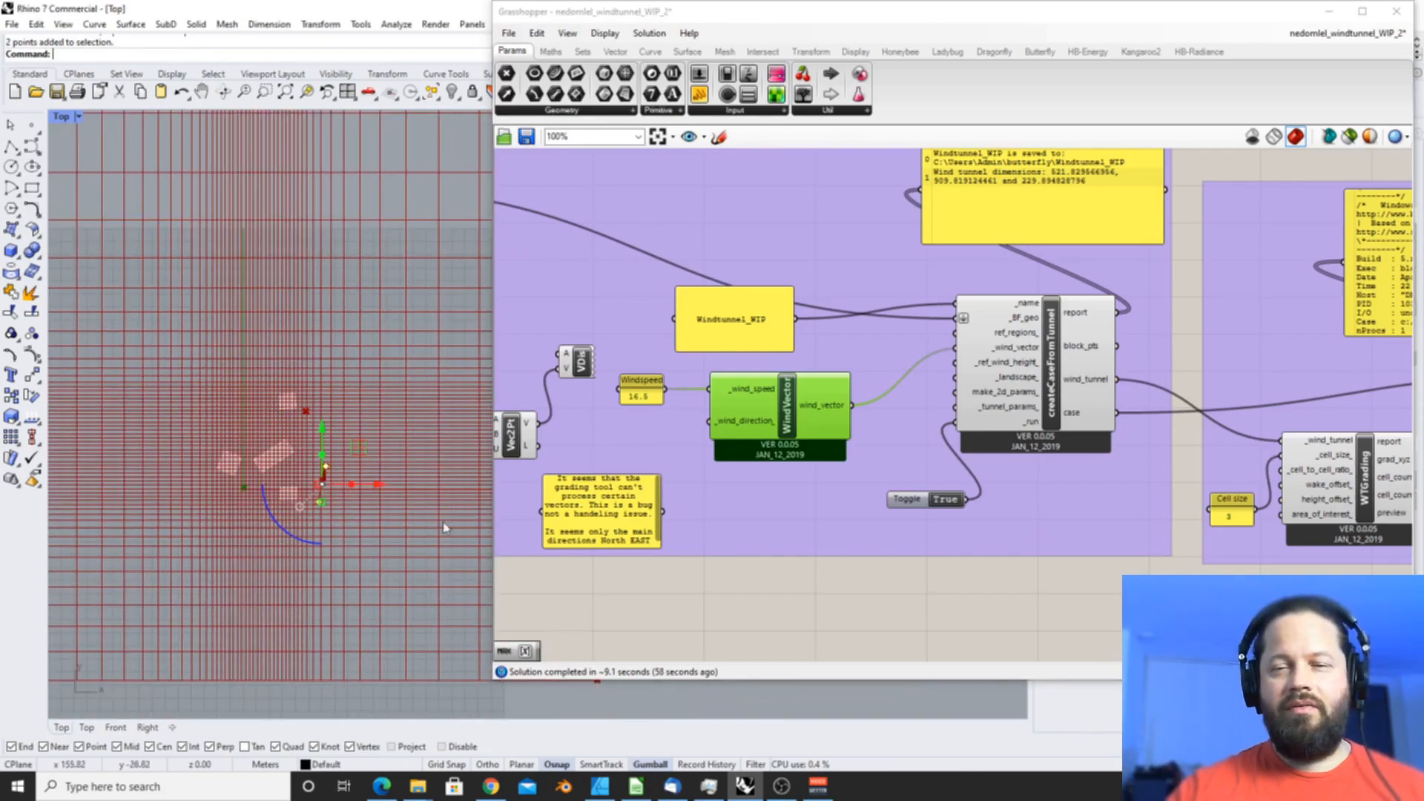
- Compare the wind rose's prevailing directions with the mesh orientation and the wind arrow beside the buildings
right_click_drag(294, 532, 290, 450)
scroll(251, 681, "up", 4)
right_click_drag(176, 609, 160, 566)
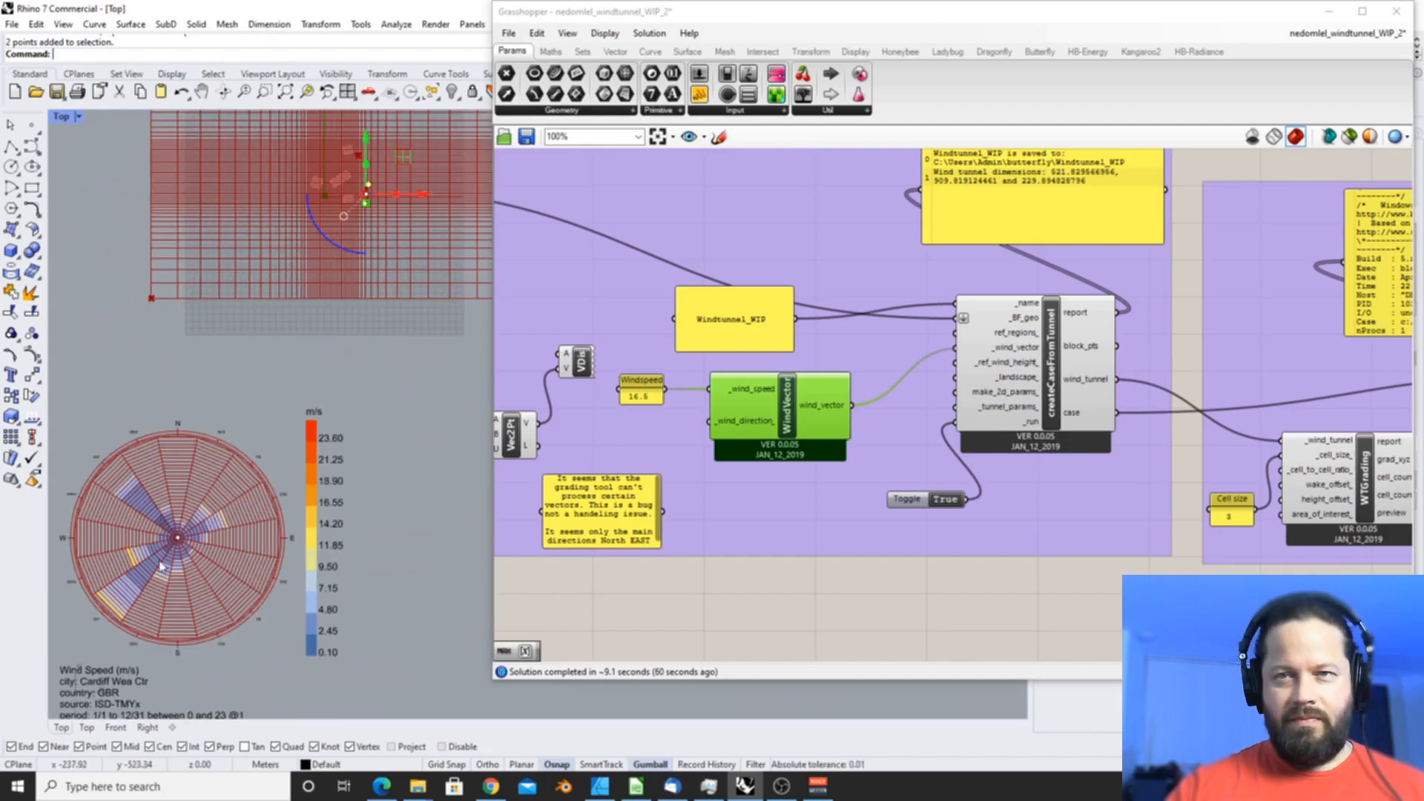
scroll(303, 391, "down", 2)
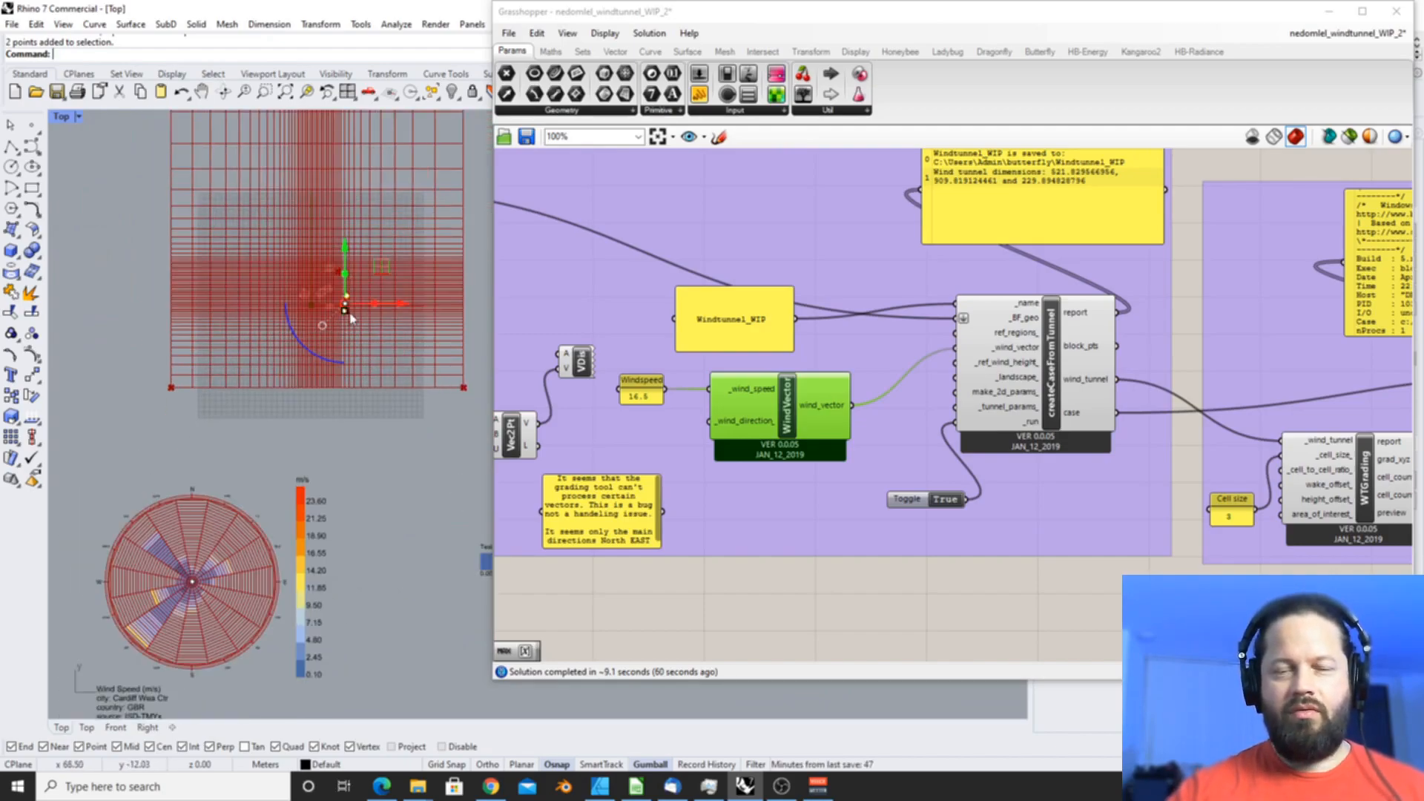
scroll(352, 312, "up", 3)
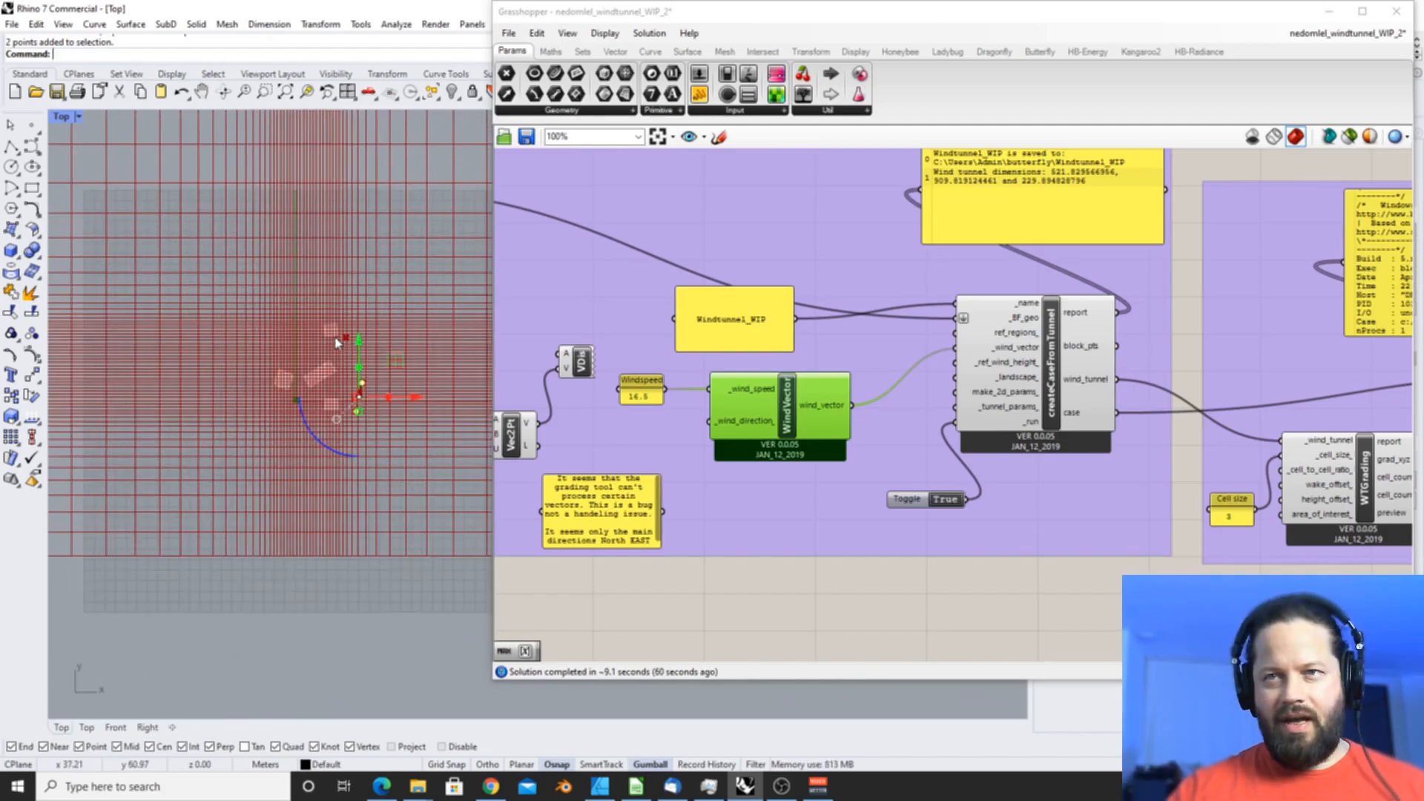
scroll(335, 343, "up", 4)
scroll(909, 438, "down", 2)
- Set the load toggle of blockMesh's loadMesh component to False to hide the block mesh
right_click_drag(1372, 499, 919, 420)
scroll(949, 371, "up", 3)
left_click(884, 344)
scroll(798, 361, "down", 4)
scroll(994, 241, "up", 3)
left_click(913, 251)
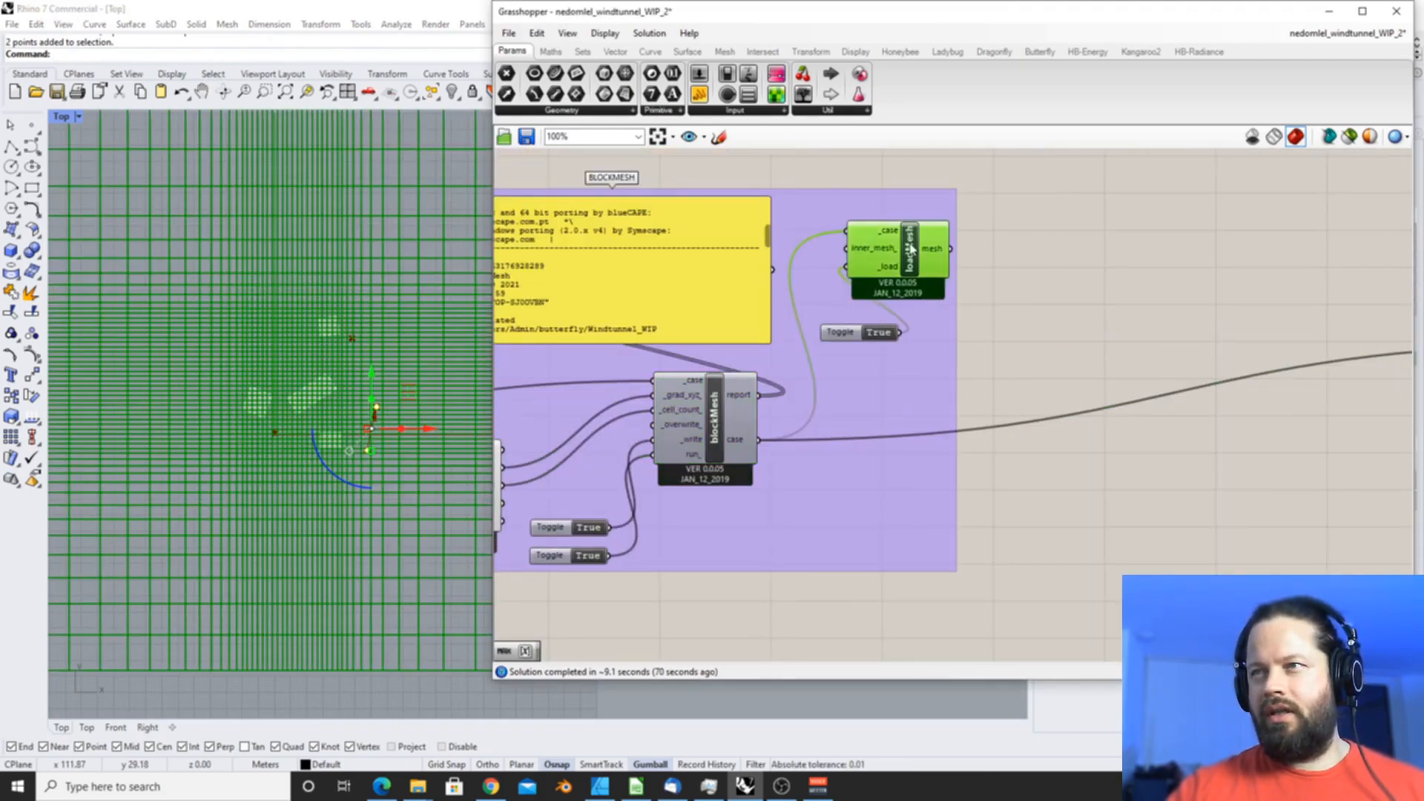
double_click(876, 333)
- Set the write and run toggles of snappyHexMesh to True to generate the refined mesh
scroll(876, 333, "down", 3)
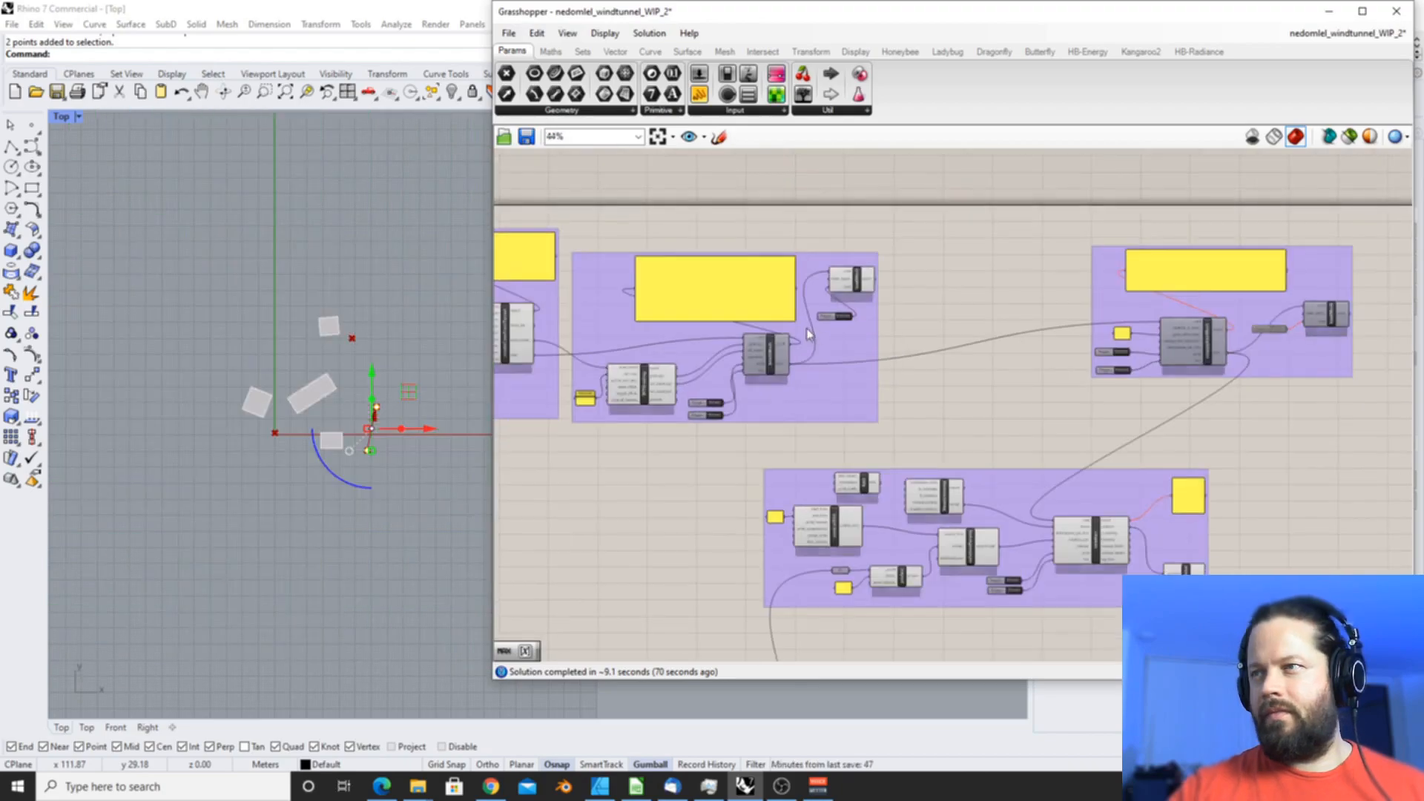
scroll(1048, 317, "up", 3)
scroll(1048, 317, "up", 2)
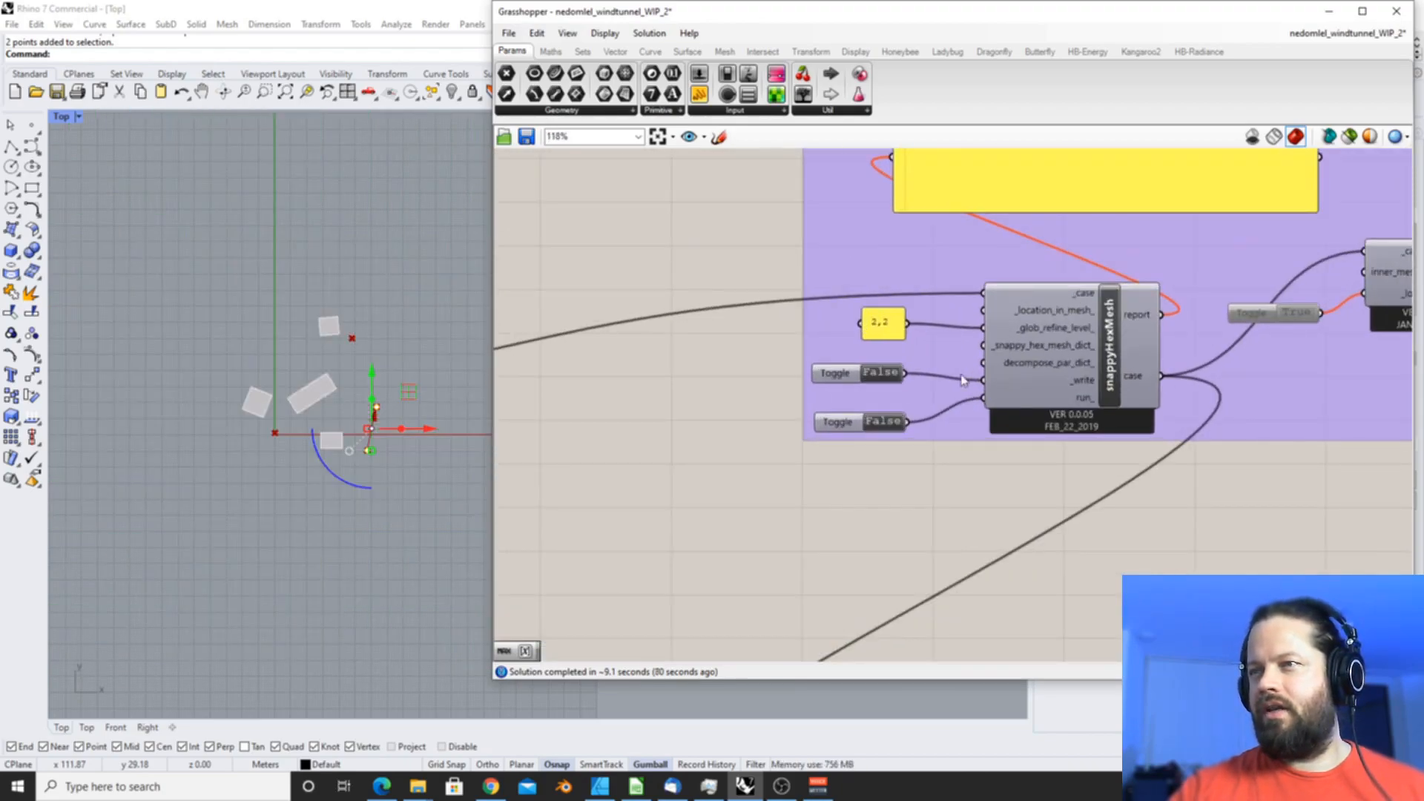
double_click(876, 373)
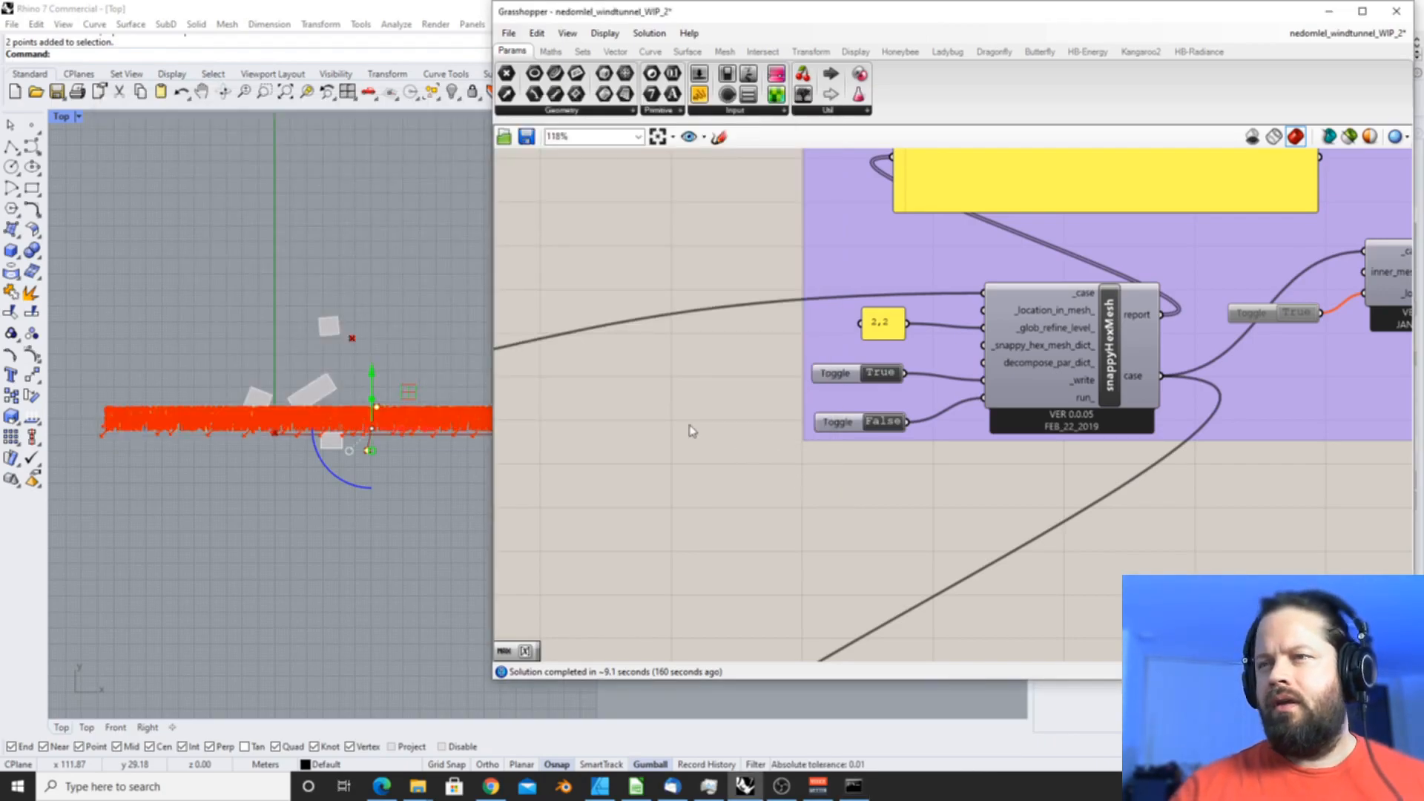
scroll(692, 431, "down", 5)
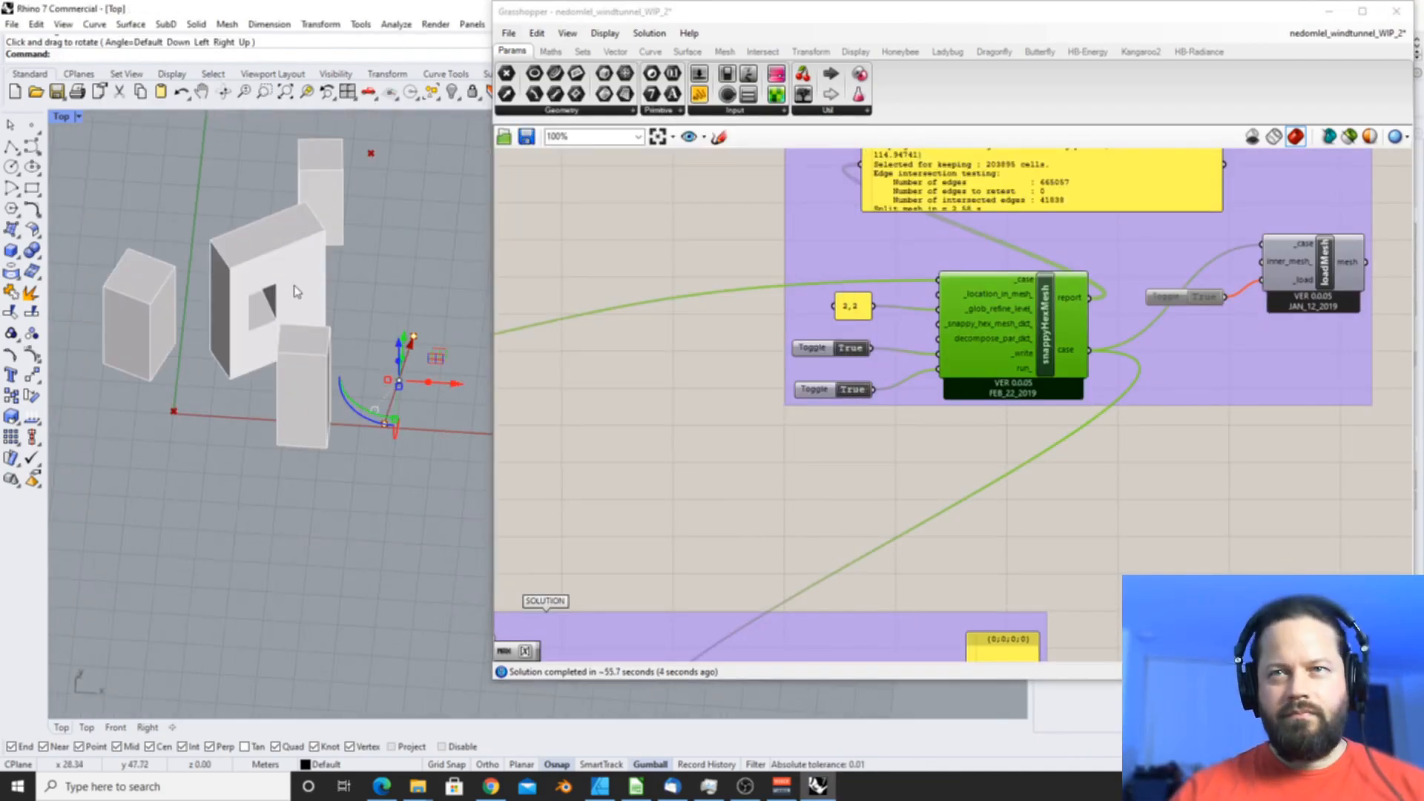
- Enable the loadMesh component after snappyHexMesh and its load toggle so the refined mesh is displayed in the viewport
scroll(293, 296, "up", 3)
scroll(283, 321, "down", 2)
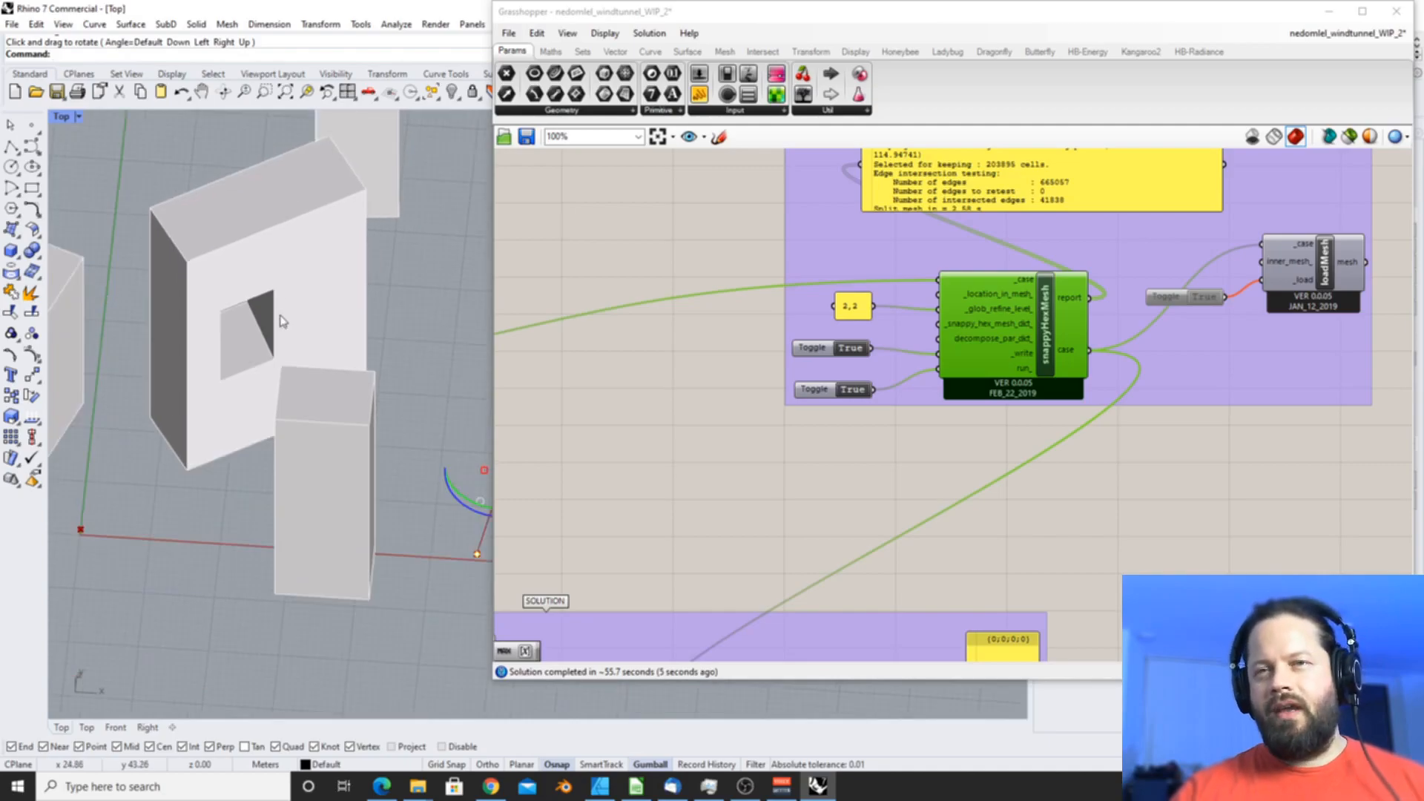
scroll(283, 322, "down", 8)
right_click_drag(197, 346, 267, 342)
scroll(270, 220, "up", 8)
left_click(620, 385)
scroll(620, 385, "down", 3)
scroll(928, 342, "up", 5)
right_click(1117, 273)
left_click(1174, 395)
right_click(914, 326)
left_click(962, 356)
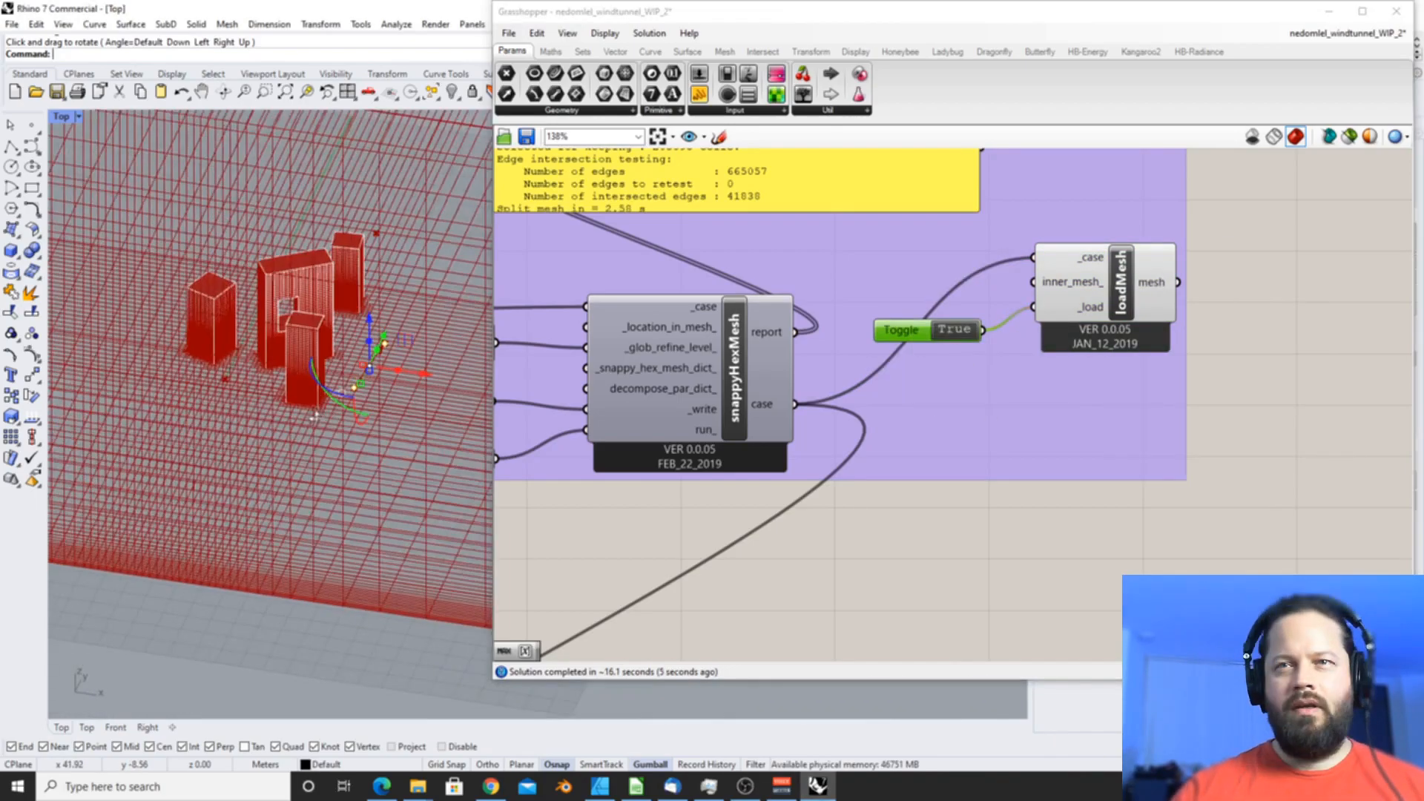
- Examine how the refined mesh follows the building faces and edges, close up and within the whole tunnel
scroll(109, 161, "up", 6)
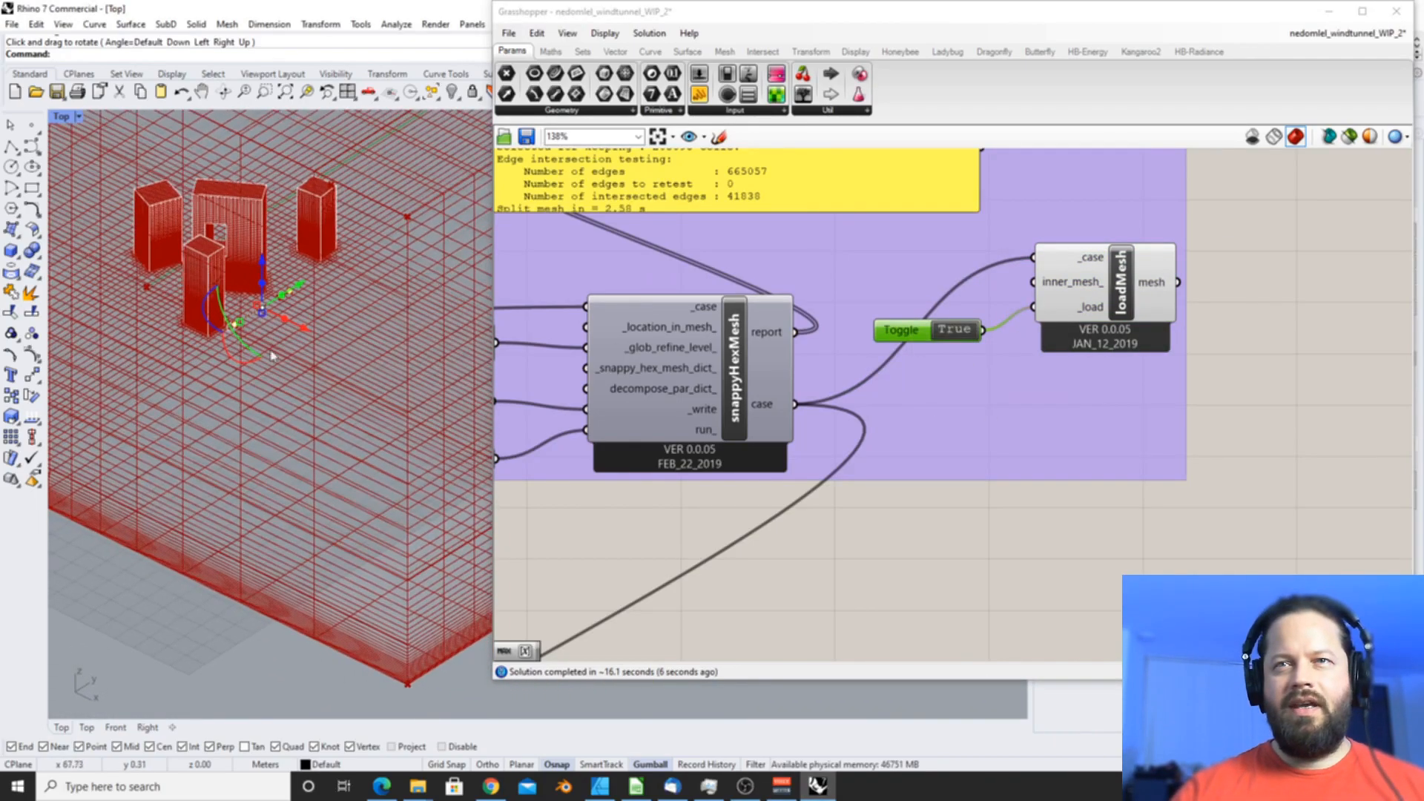
scroll(110, 161, "up", 6)
scroll(149, 186, "down", 6)
right_click_drag(148, 186, 230, 223)
scroll(338, 230, "up", 9)
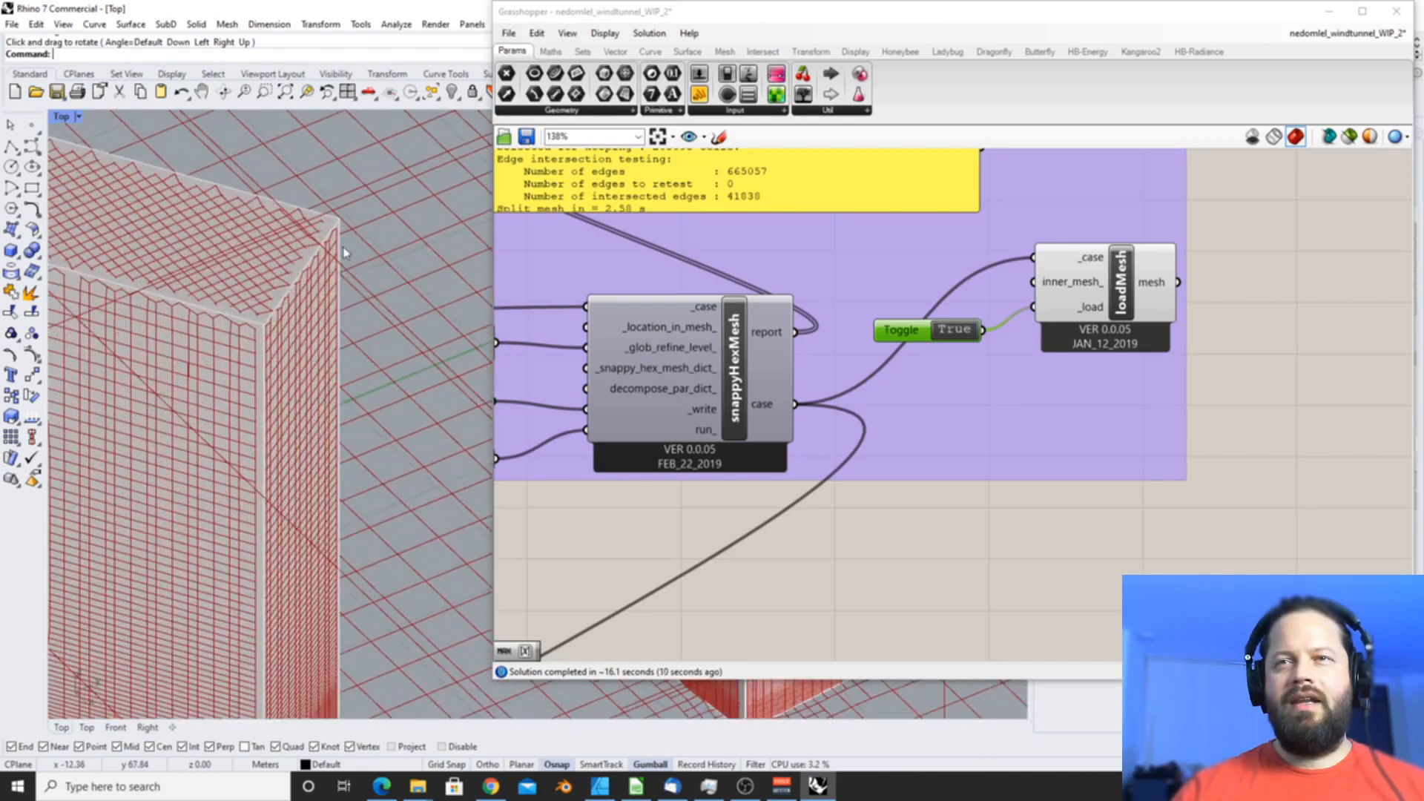
scroll(338, 217, "up", 3)
scroll(310, 210, "down", 10)
scroll(280, 392, "up", 8)
scroll(232, 284, "down", 5)
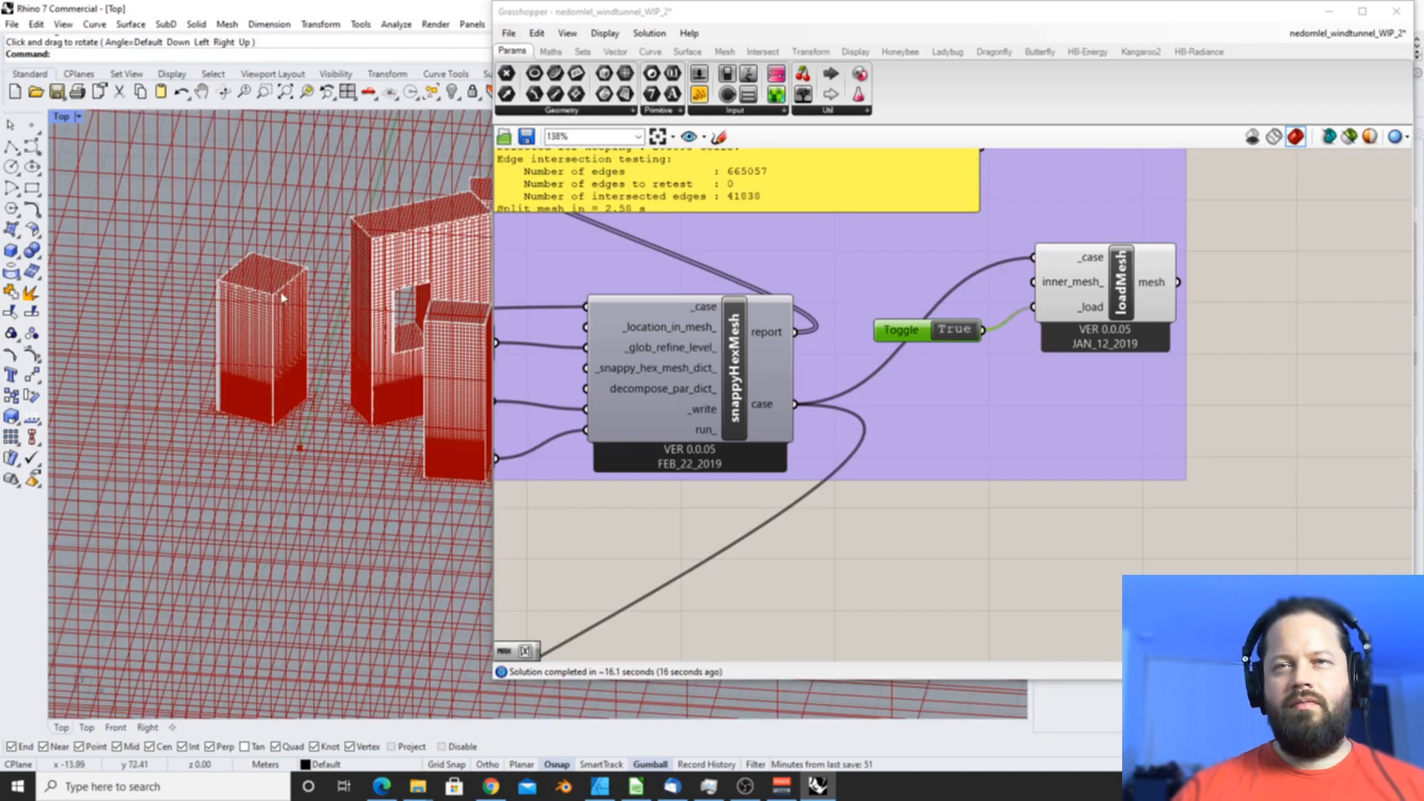
scroll(278, 320, "up", 5)
scroll(288, 423, "down", 6)
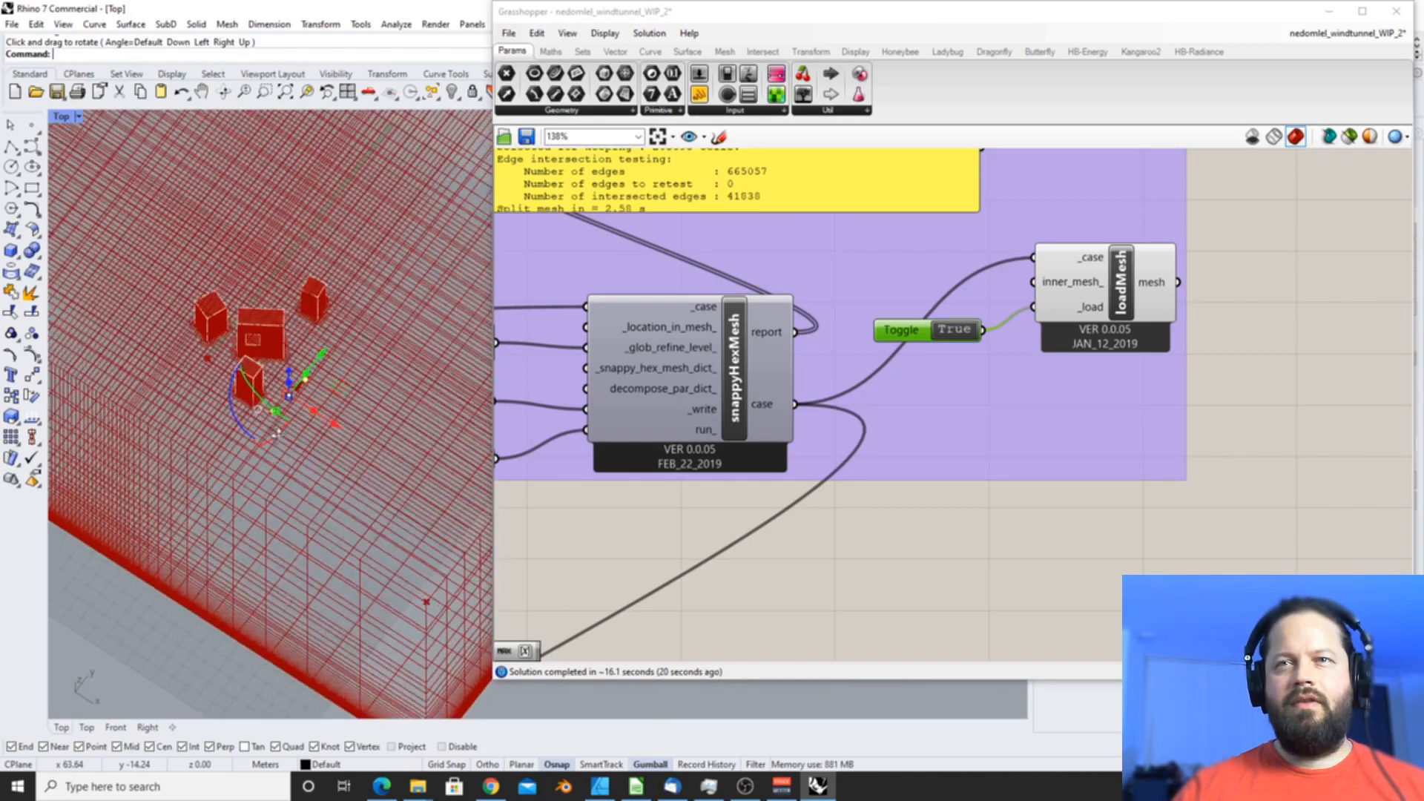
scroll(282, 390, "up", 5)
scroll(282, 389, "down", 5)
right_click_drag(283, 389, 338, 319)
- Review snappyHexMesh's global refine level and its loadMesh component against the mesh around the buildings
left_click(816, 445)
scroll(809, 427, "down", 3)
scroll(569, 356, "up", 3)
scroll(568, 356, "up", 3)
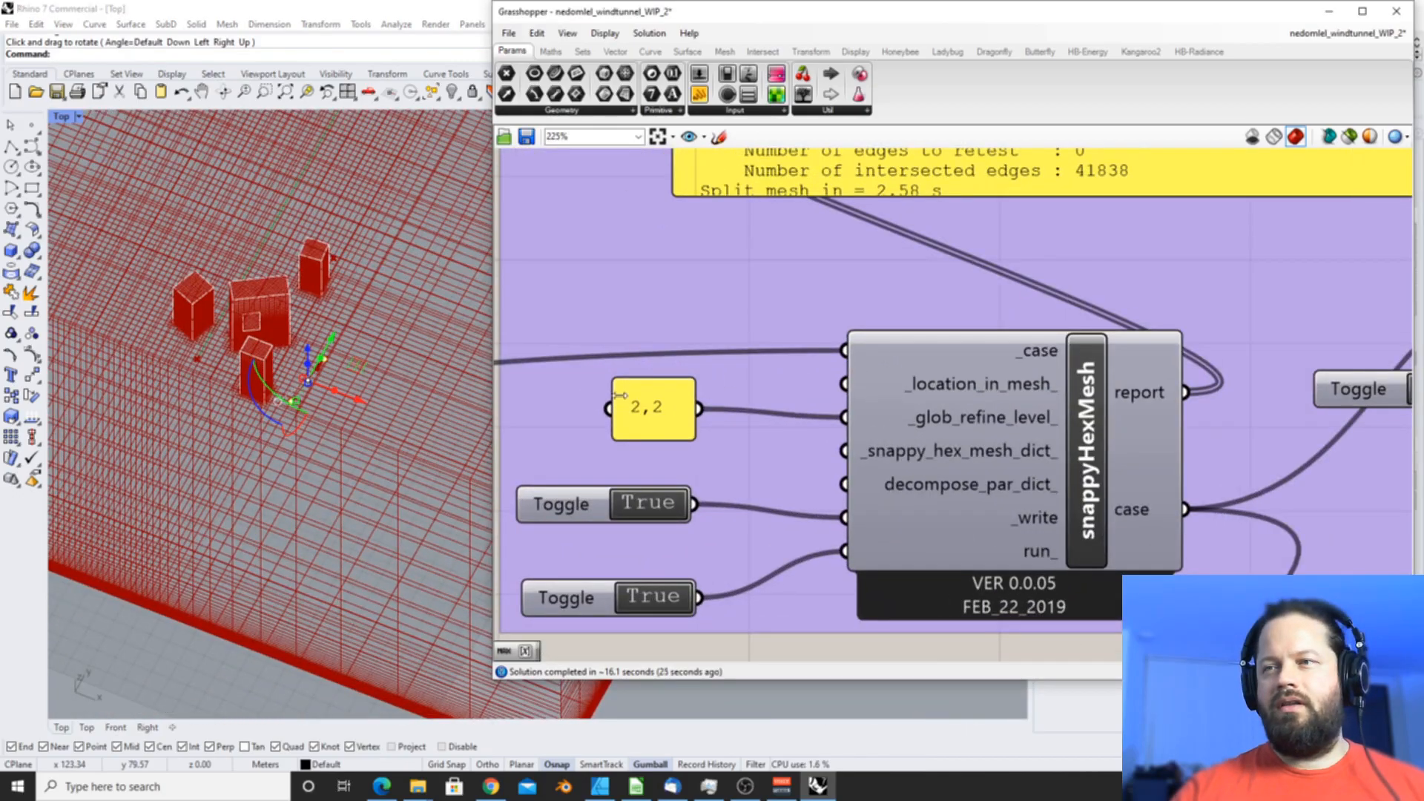
mouse_move(319, 348)
right_mouse_down()
mouse_move(330, 356)
mouse_move(401, 296)
mouse_move(325, 359)
right_mouse_up()
scroll(356, 302, "up", 5)
scroll(325, 359, "down", 5)
right_click_drag(221, 317, 384, 362)
left_click(893, 293)
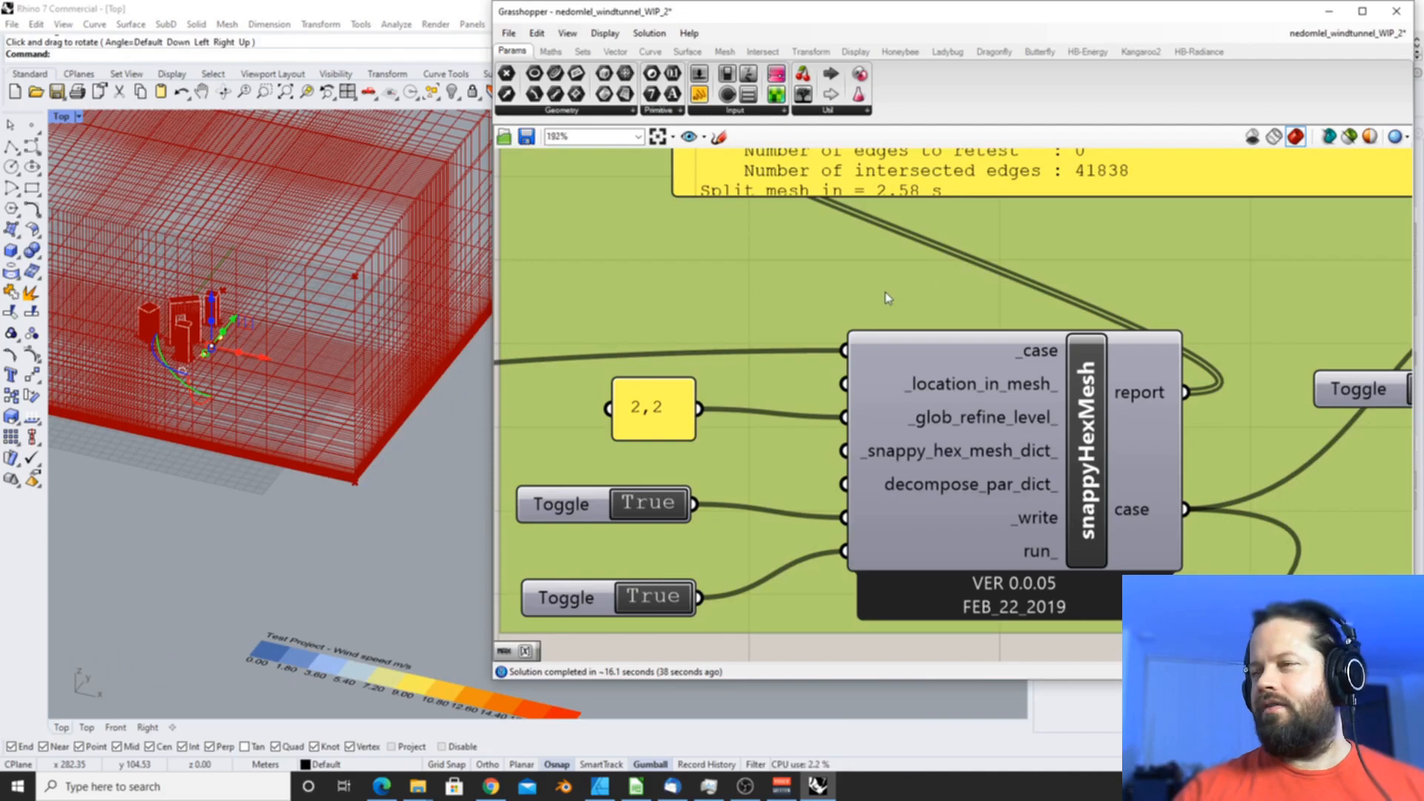
scroll(890, 294, "down", 7)
scroll(1235, 334, "up", 6)
left_click(987, 262)
left_click(712, 329)
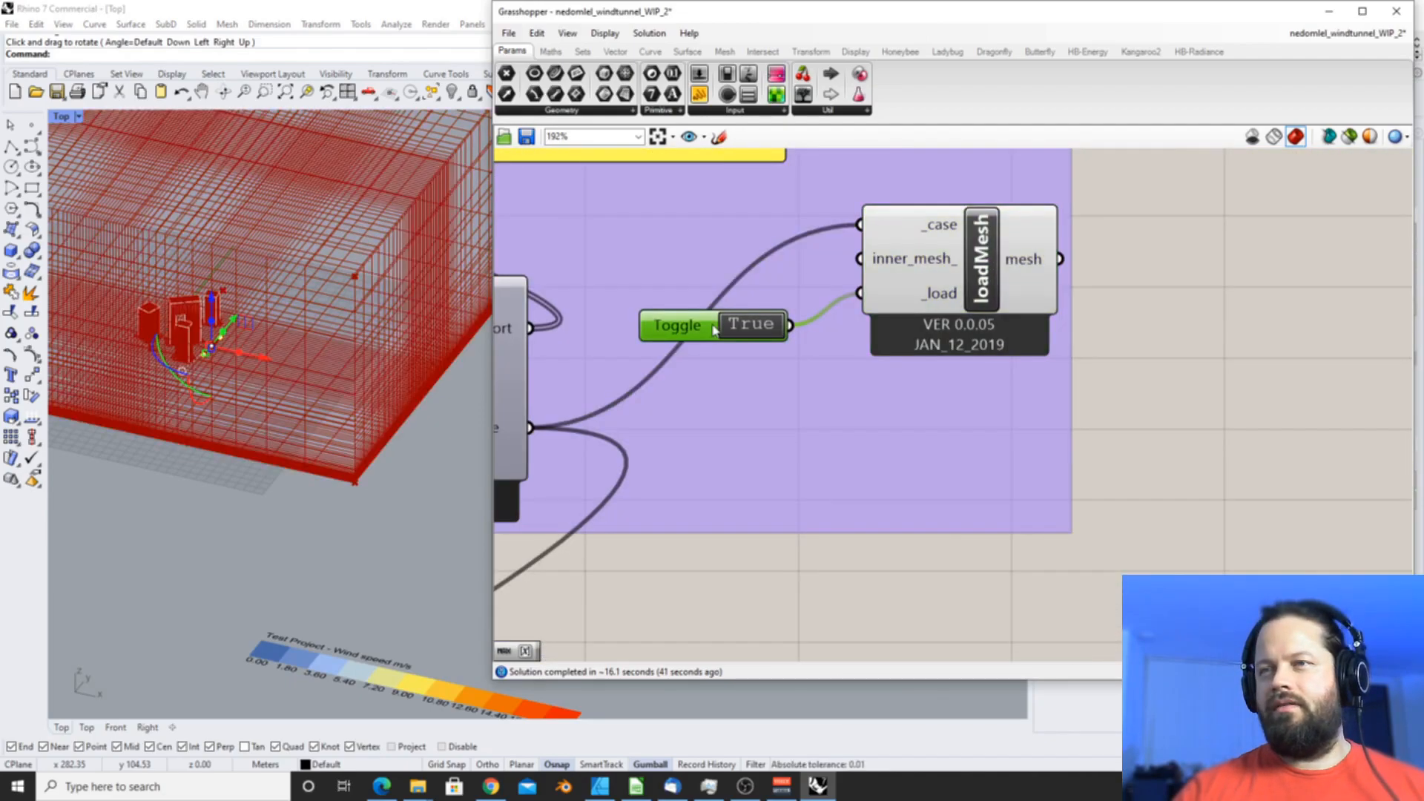
- Select all components of the SOLUTION group and move them to the right on the canvas
scroll(1154, 350, "down", 8)
right_click_drag(554, 552, 712, 494)
scroll(712, 493, "up", 3)
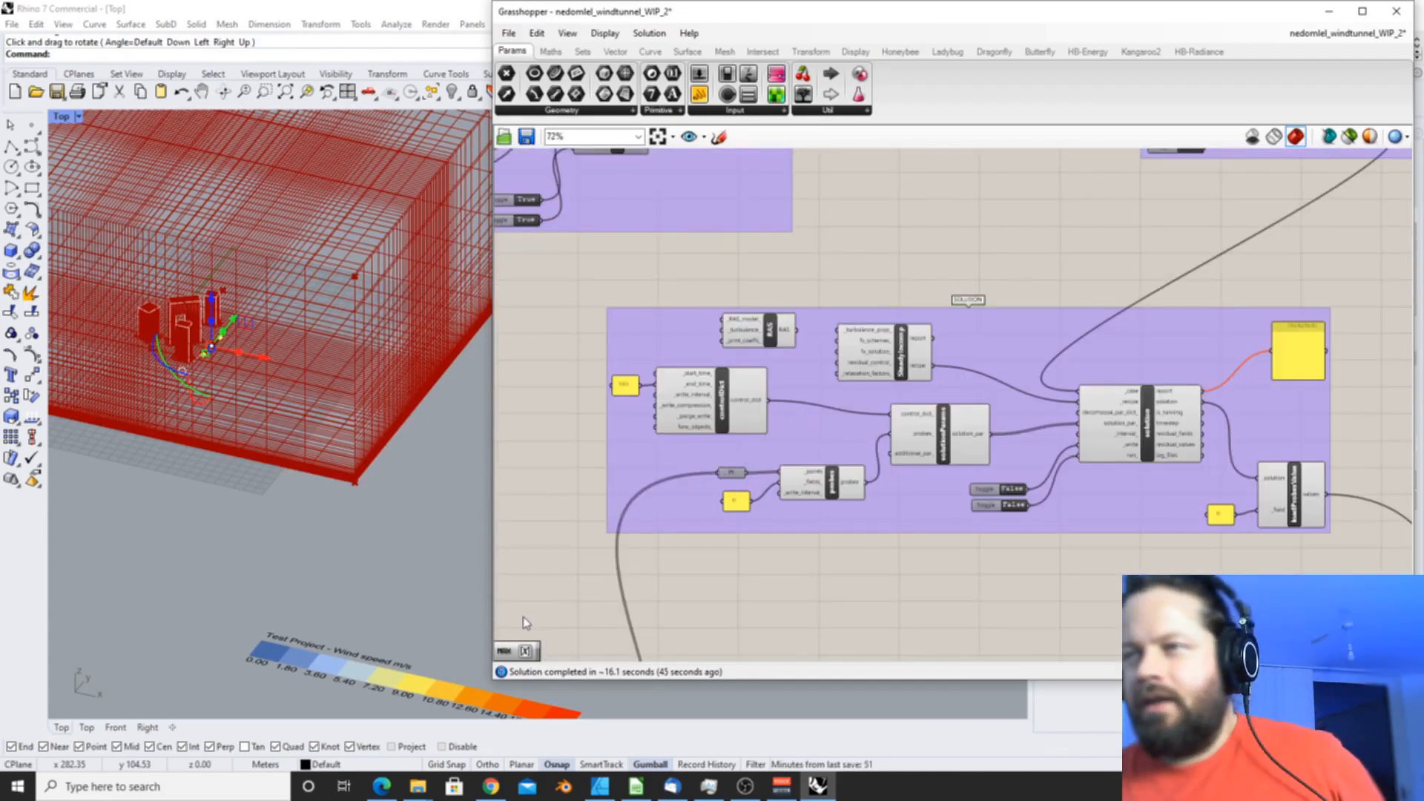
scroll(676, 367, "down", 4)
scroll(671, 366, "up", 2)
left_click_drag(636, 289, 1173, 474)
left_click_drag(976, 382, 1064, 384)
left_click(1319, 385)
scroll(1150, 371, "up", 6)
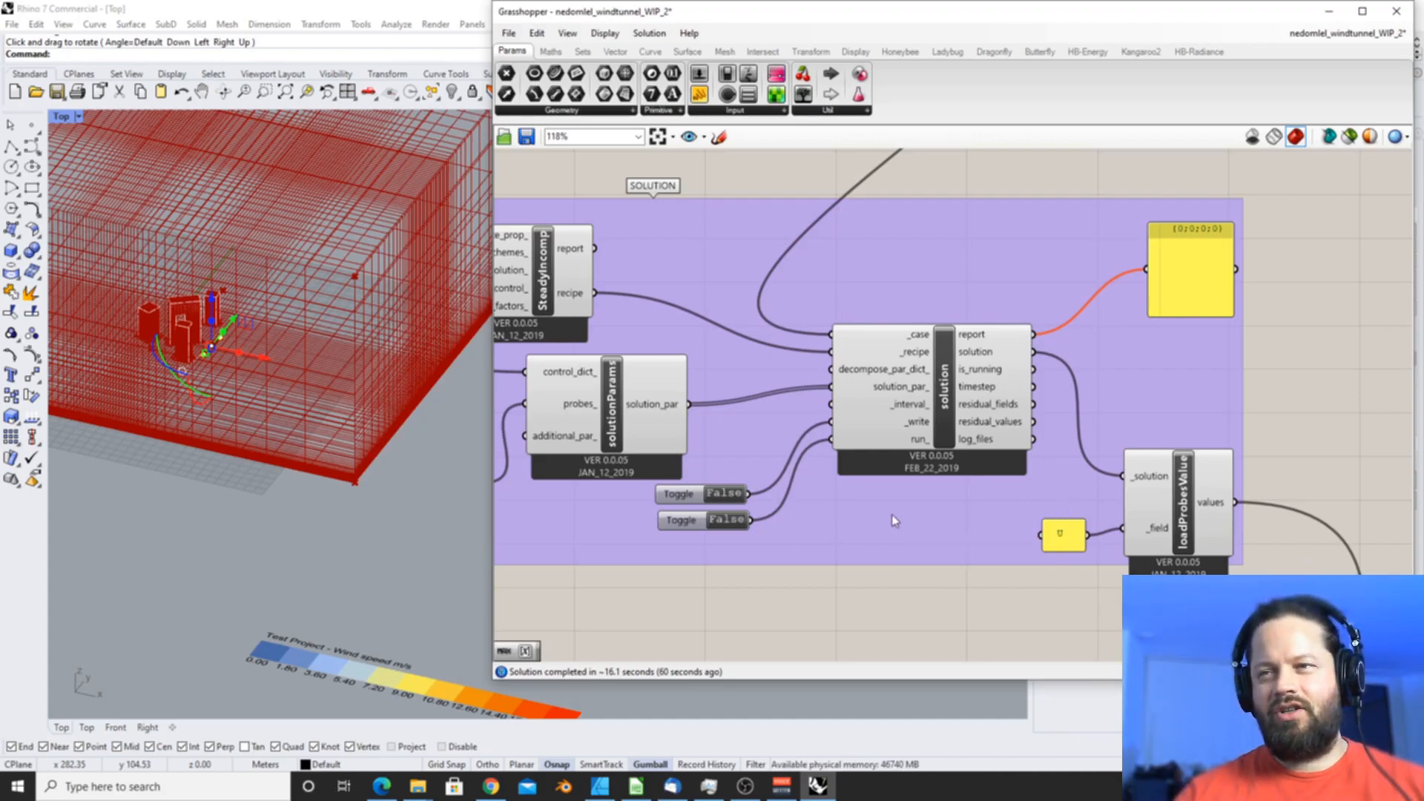
- Move both toggles together up next to the write and run inputs of the solution component
left_click(684, 497)
left_click(688, 523, "shift")
left_click_drag(705, 504, 768, 454)
scroll(631, 439, "down", 4)
scroll(629, 435, "up", 2)
- Tidy the layout of solutionParams, probes and the point and field inputs by shifting them slightly to the left
left_click_drag(618, 435, 602, 430)
right_click_drag(536, 452, 602, 445)
left_click_drag(593, 452, 567, 421)
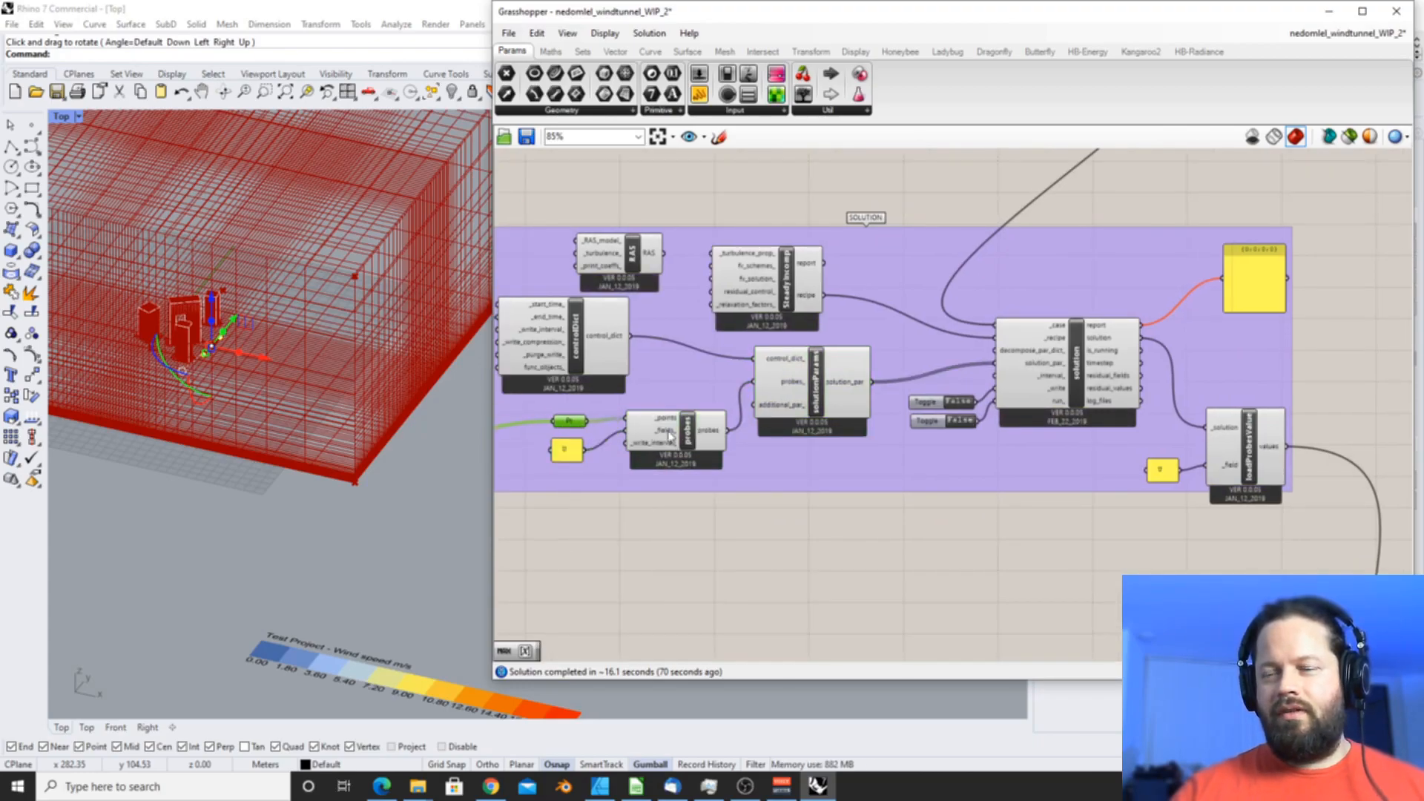
- Inspect the probes component's fields input and the inputs of the solution component
scroll(660, 436, "up", 2)
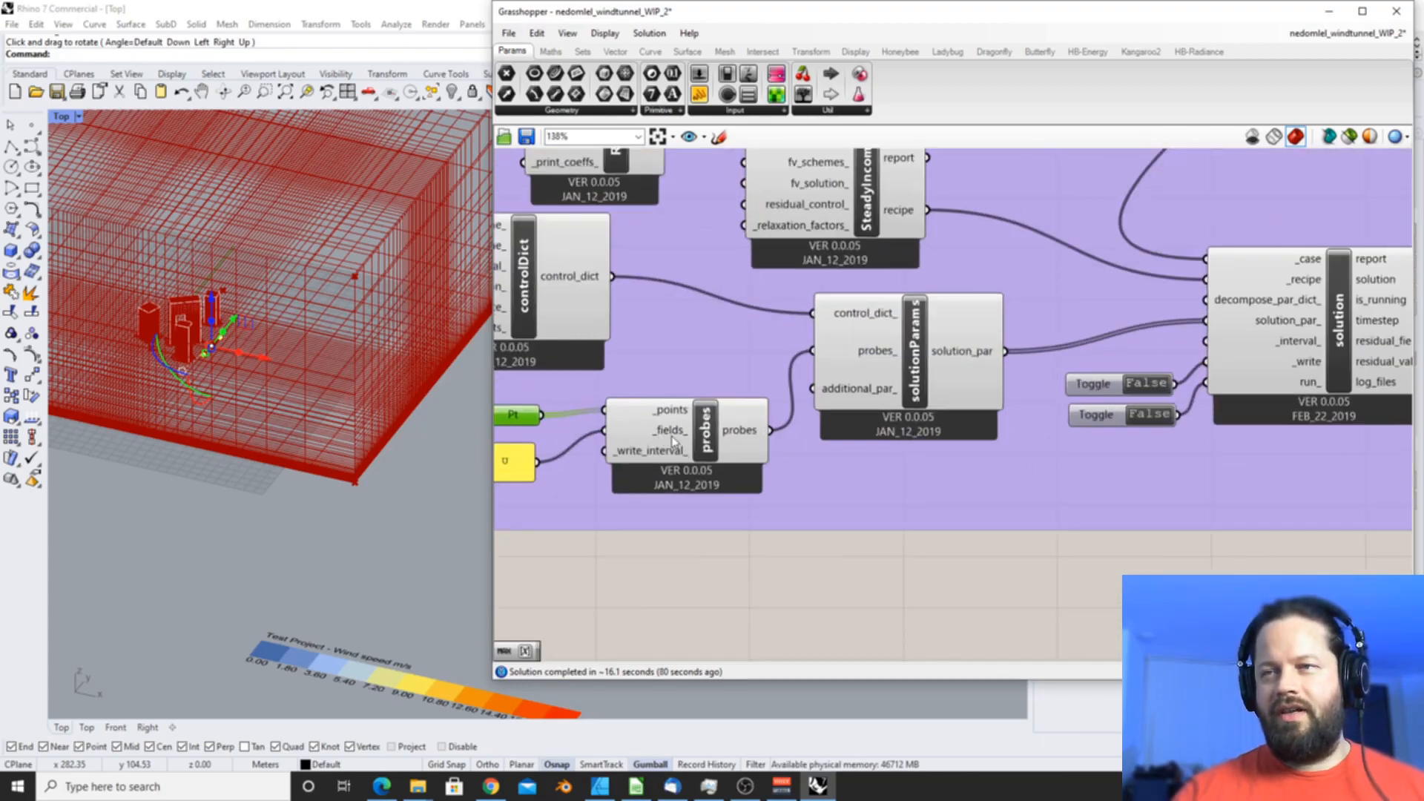
scroll(674, 441, "down", 5)
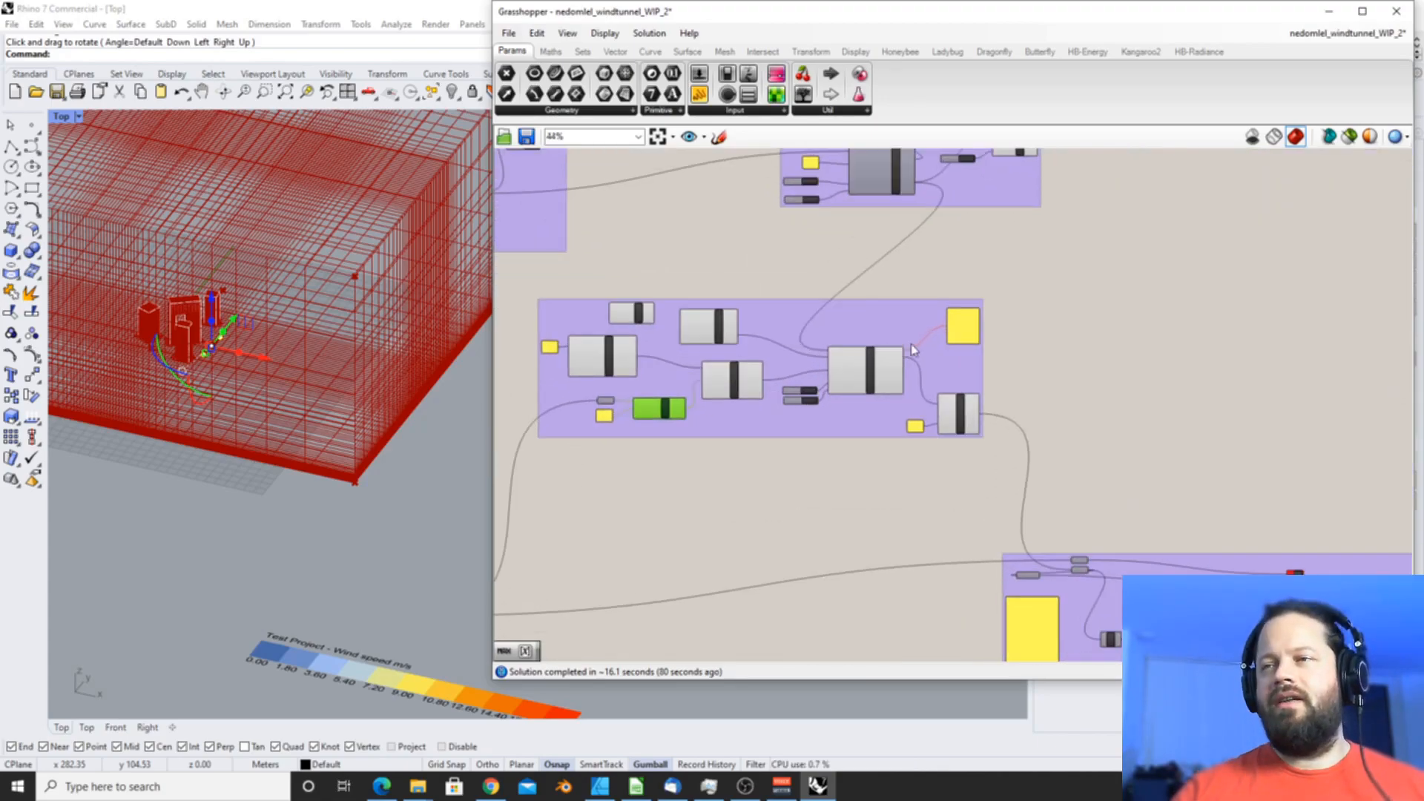
scroll(911, 350, "up", 4)
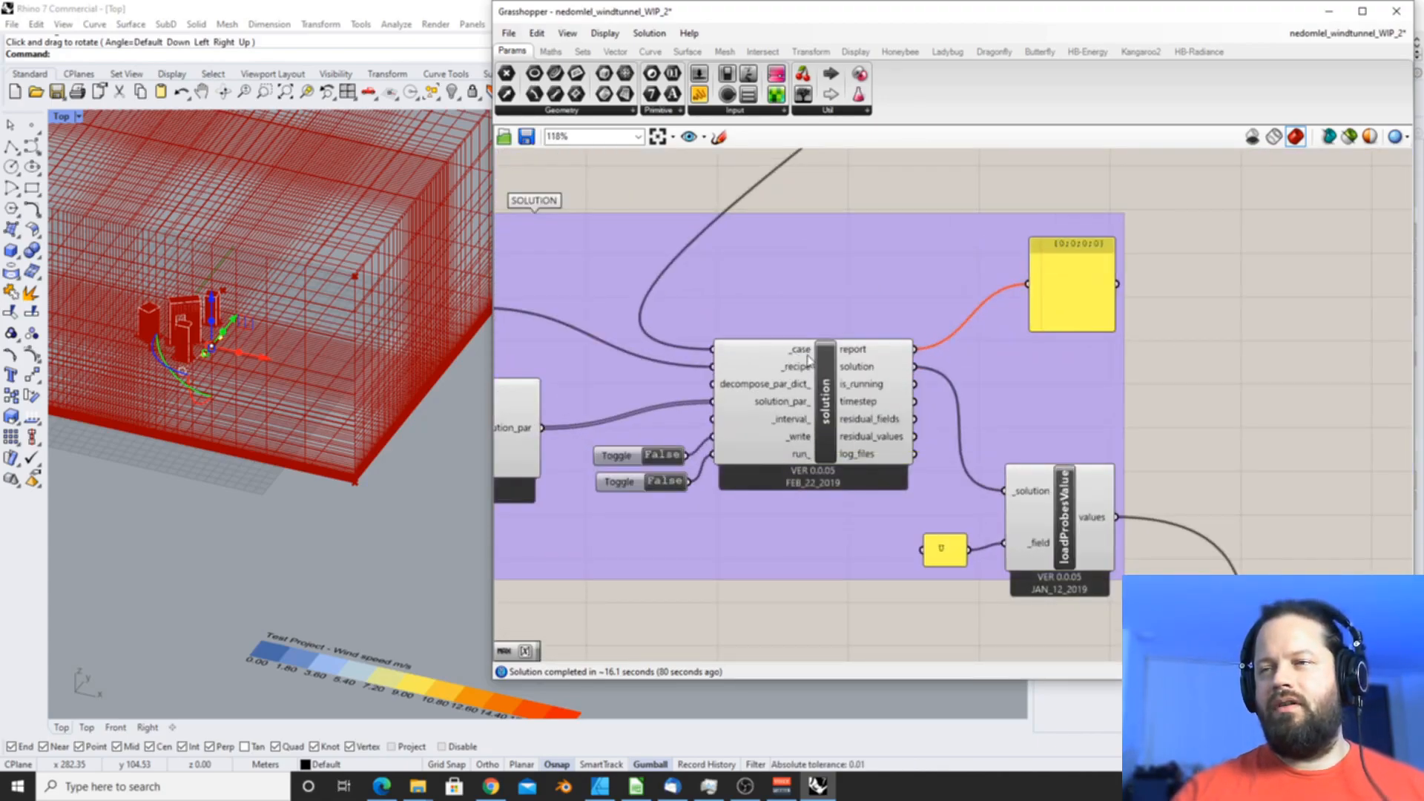
- Examine the solution component and its connections alongside the wind tunnel mesh around the buildings
left_click(793, 362)
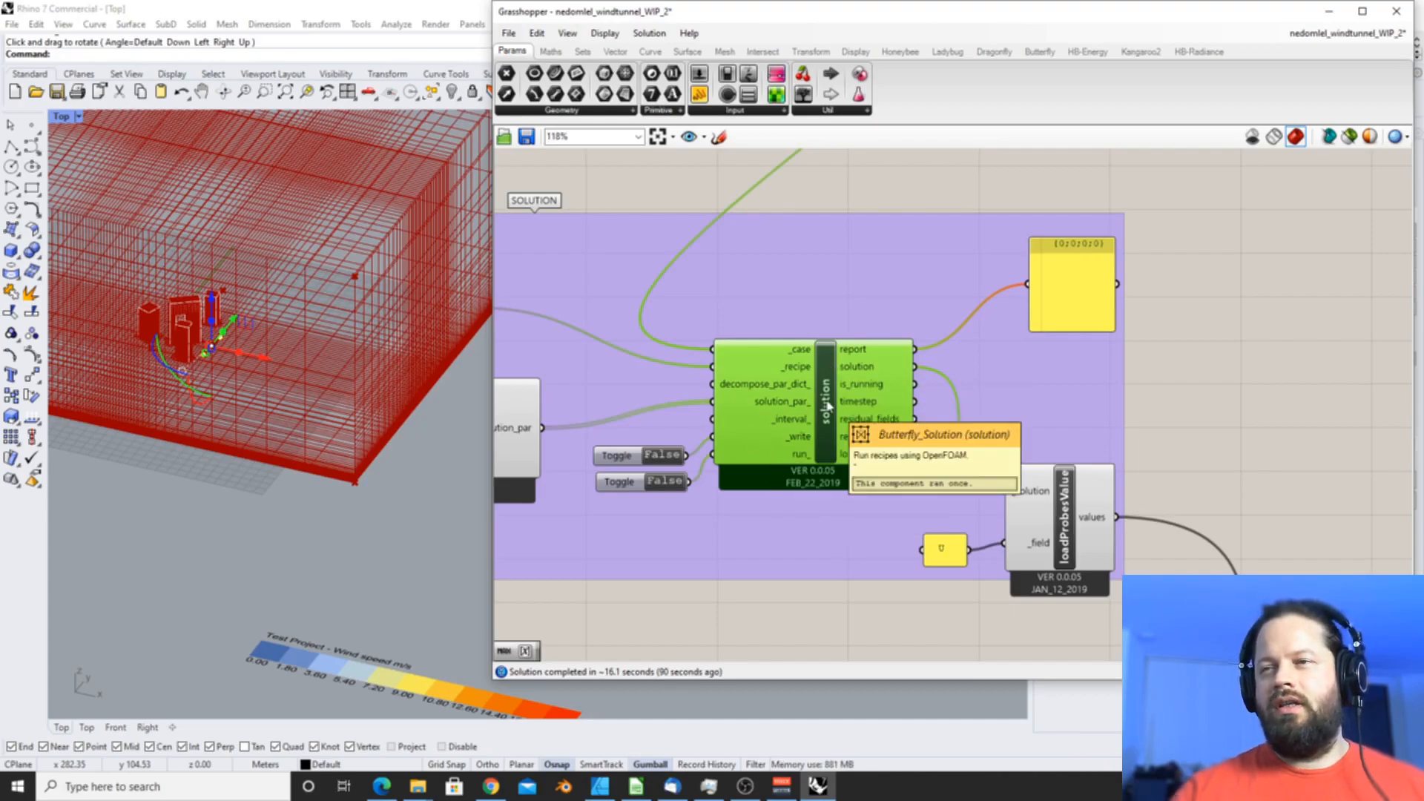
scroll(281, 305, "down", 7)
mouse_move(276, 303)
right_mouse_down()
mouse_move(260, 364)
mouse_move(253, 299)
right_mouse_up()
scroll(253, 299, "up", 6)
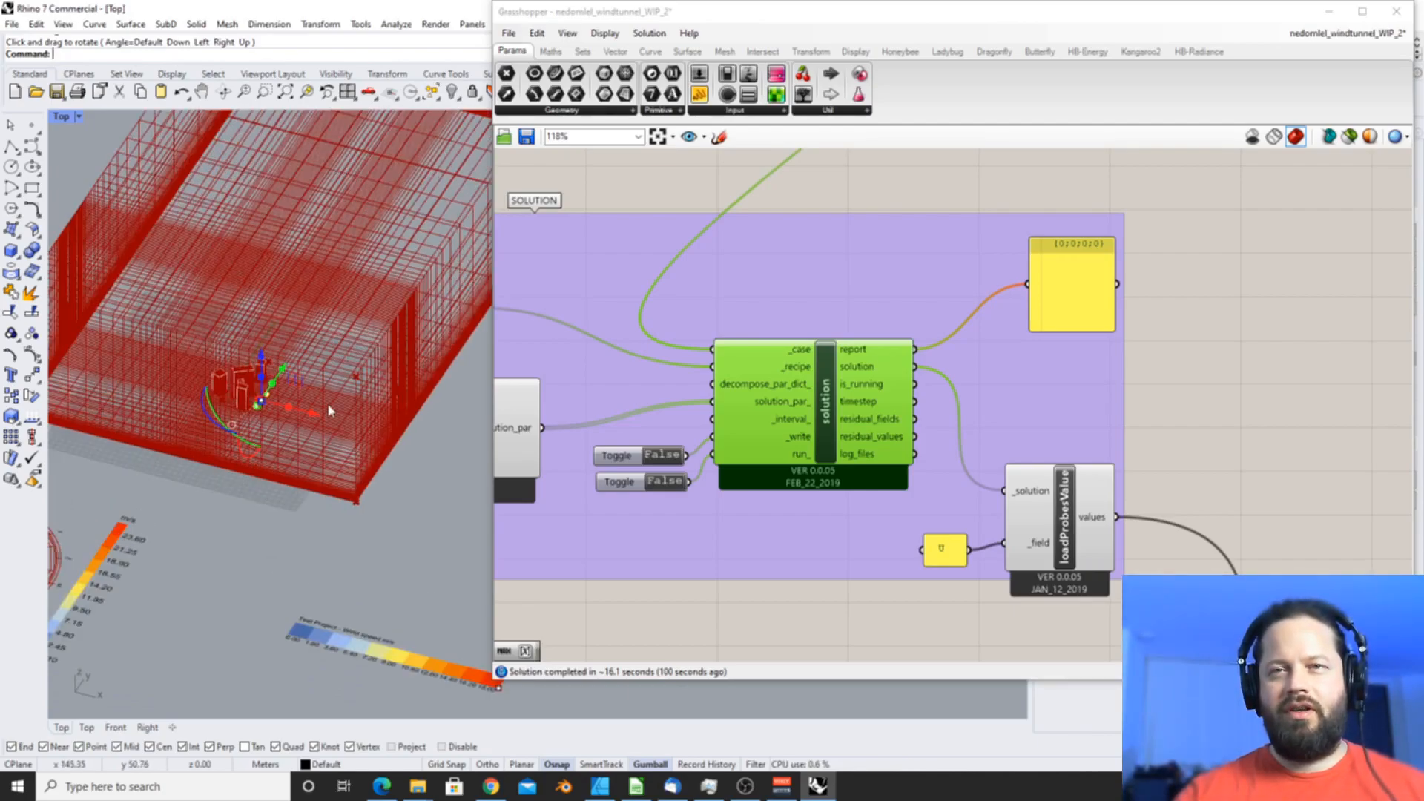
scroll(844, 416, "down", 2)
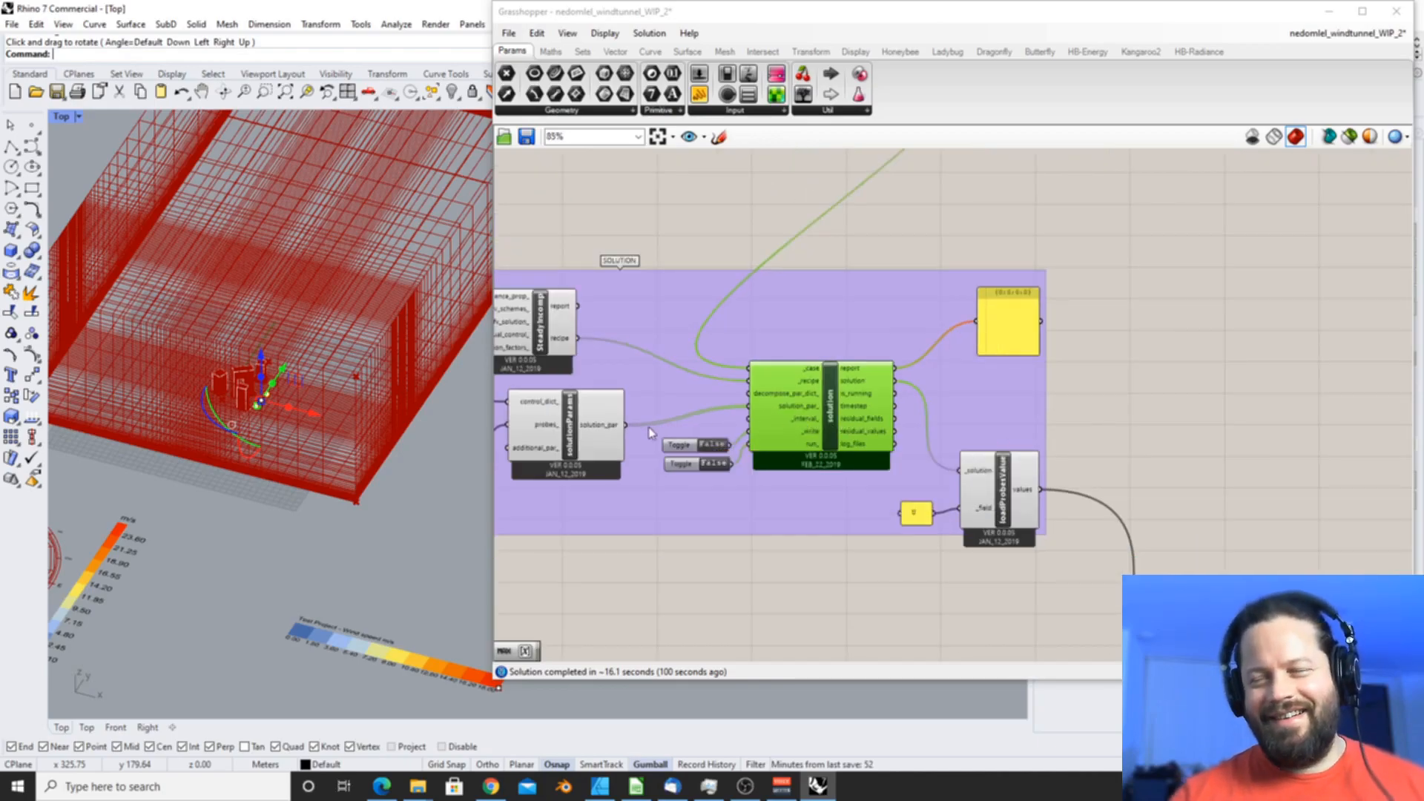
scroll(259, 404, "up", 2)
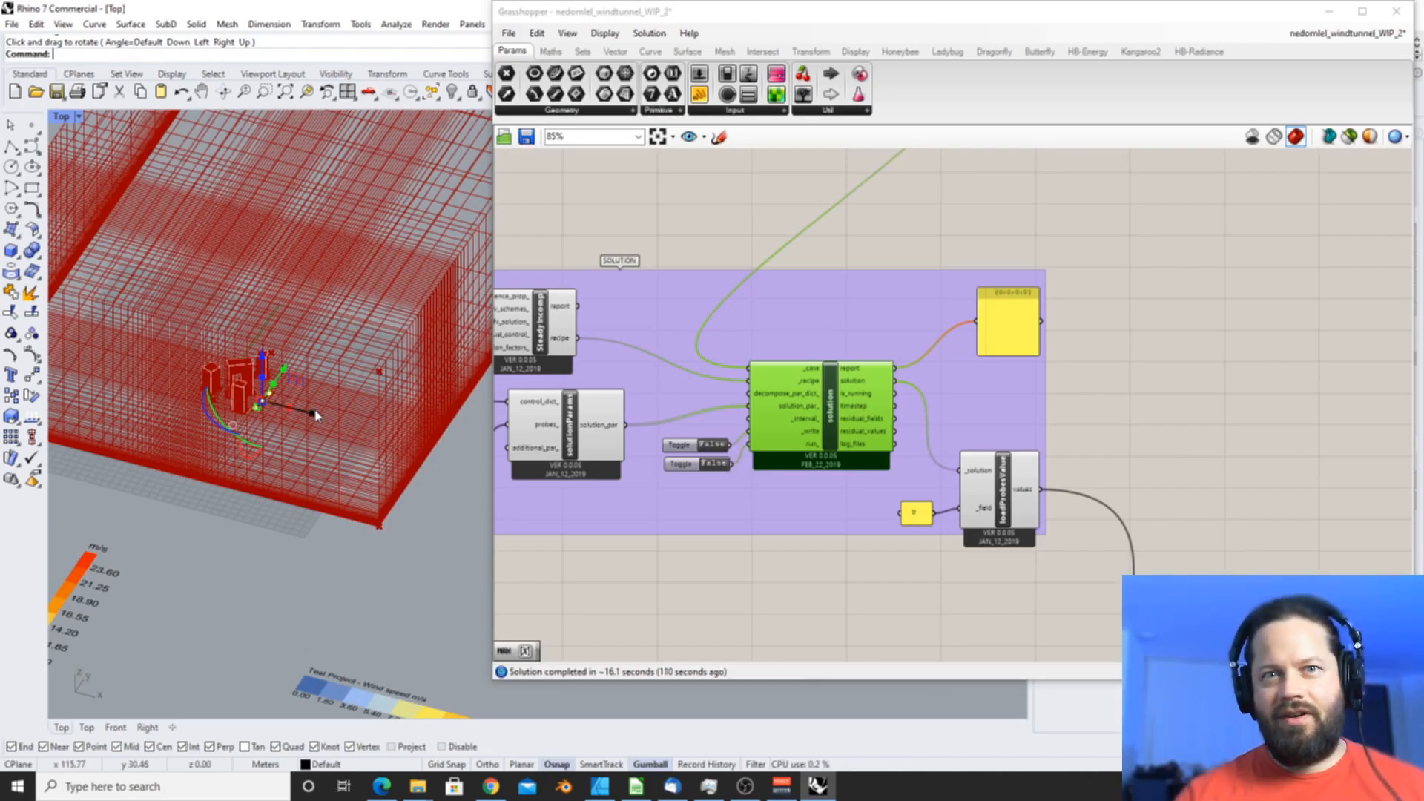
scroll(1145, 415, "down", 2)
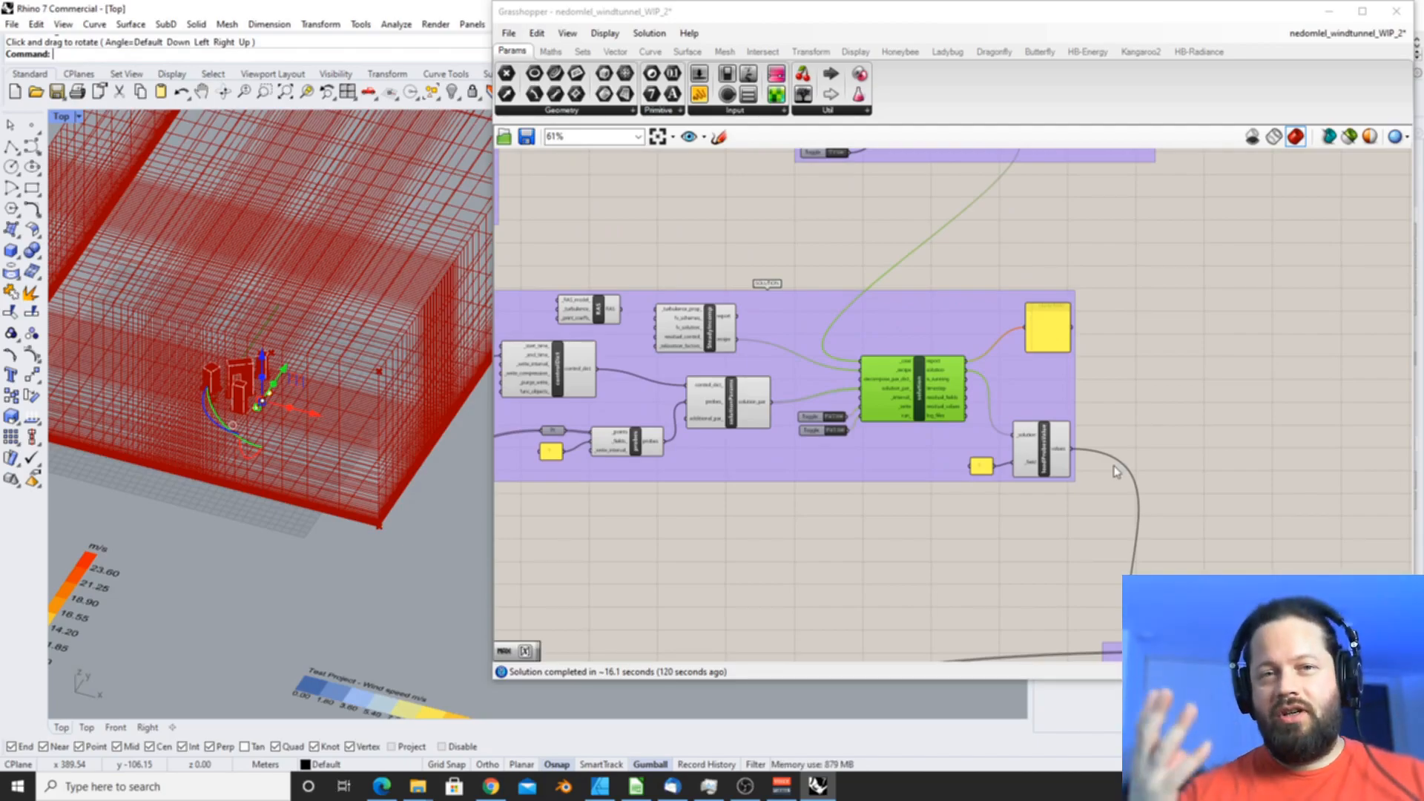
- Examine the POINTS group, its wires to the probes and results groups, and the building area it relates to
scroll(1101, 531, "down", 2)
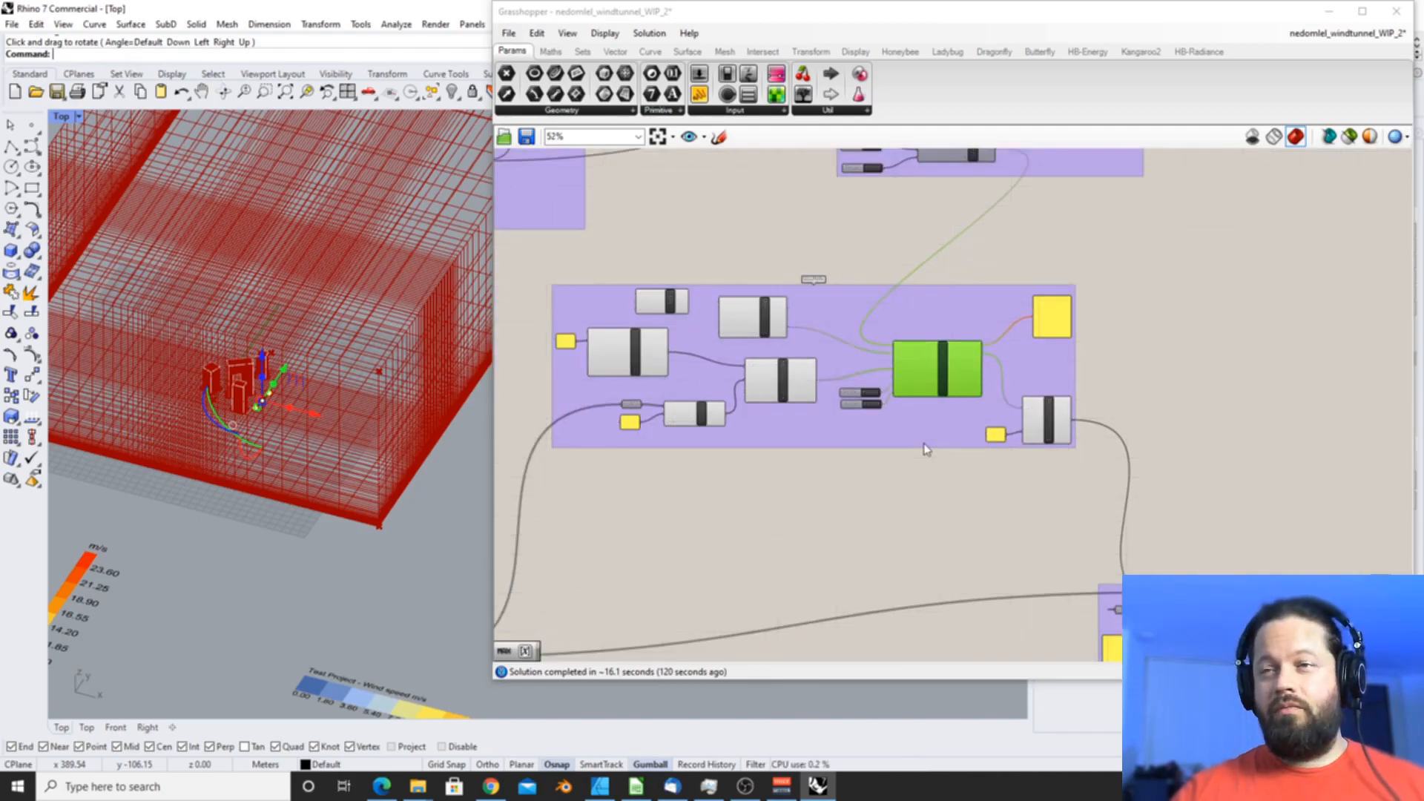
scroll(924, 449, "down", 4)
scroll(606, 501, "up", 4)
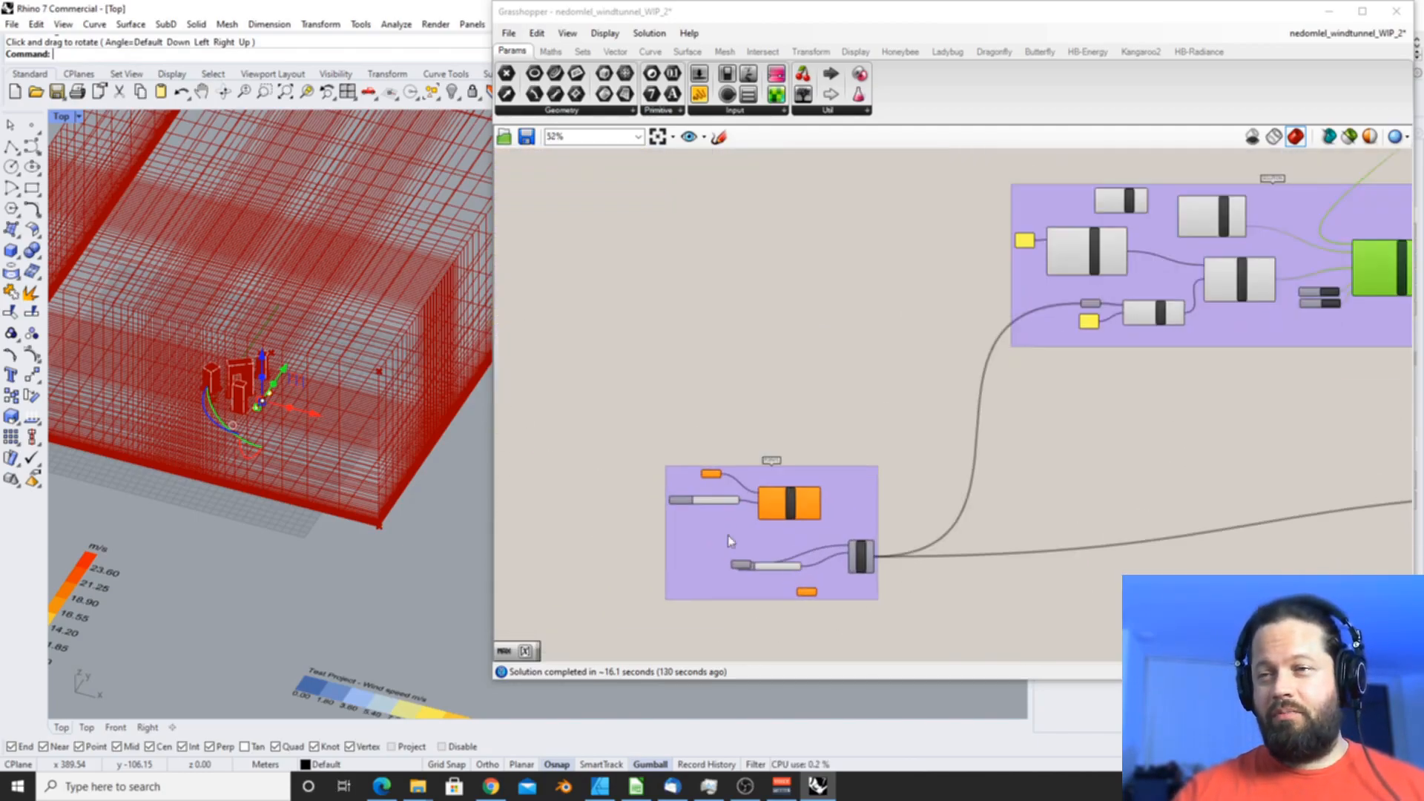
scroll(810, 543, "up", 3)
scroll(810, 544, "down", 2)
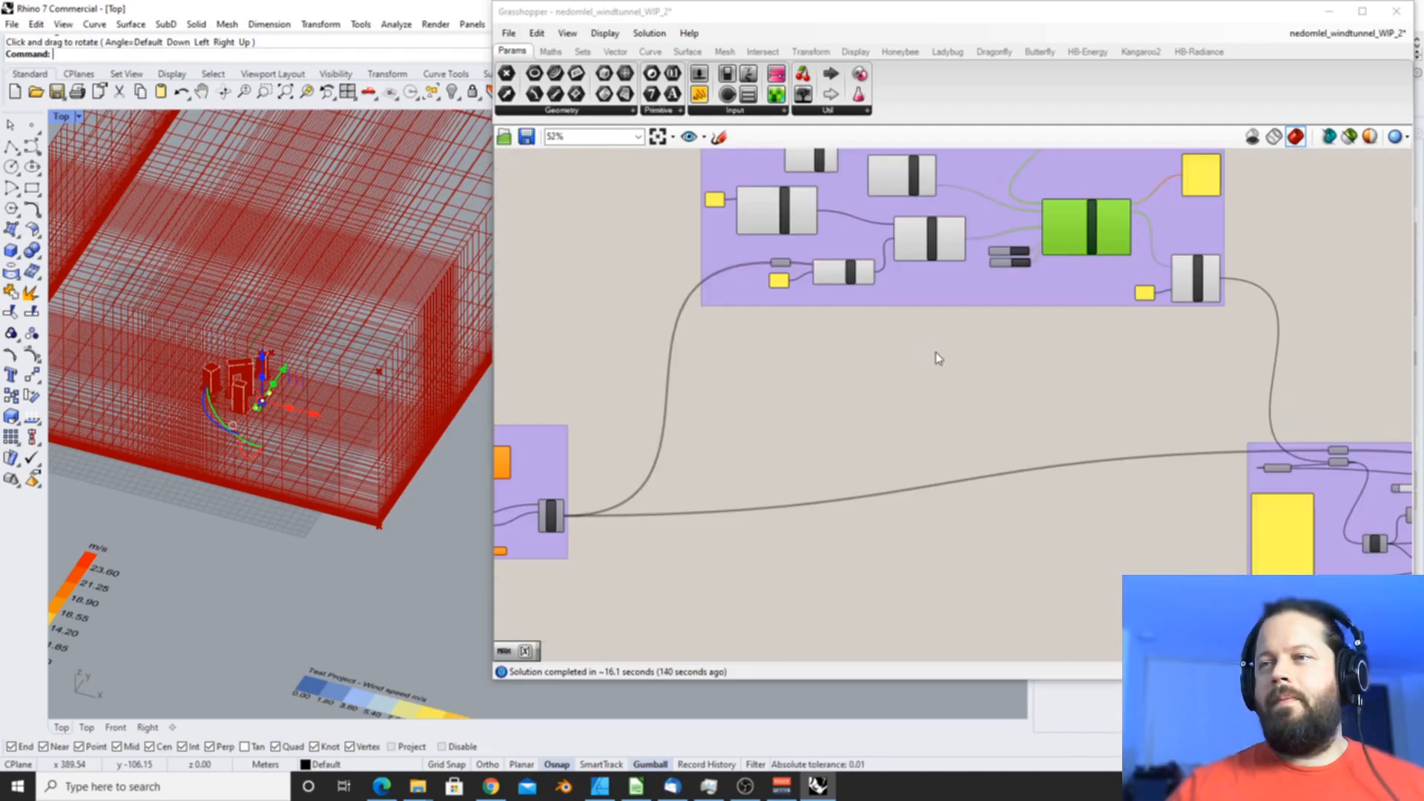
scroll(938, 362, "down", 3)
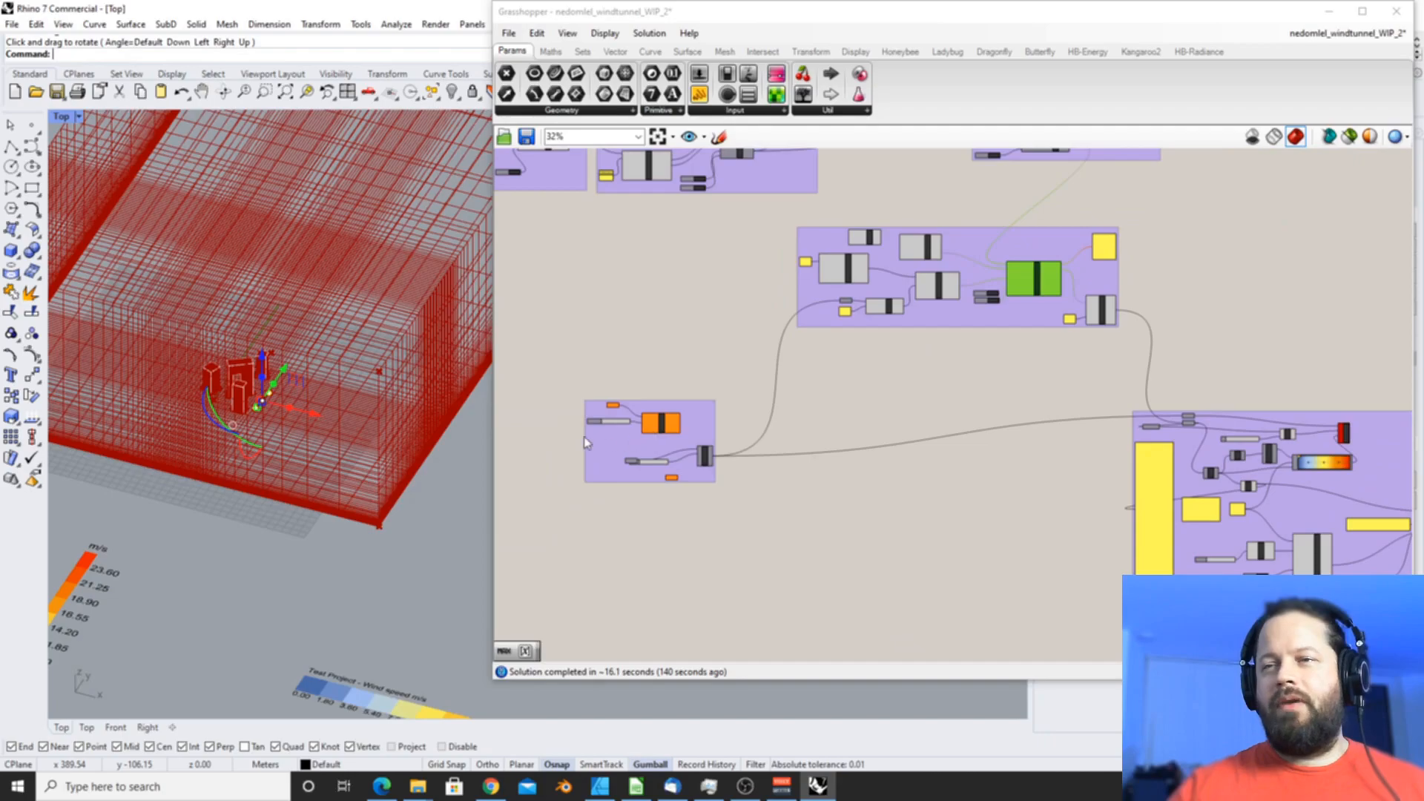
scroll(567, 431, "up", 4)
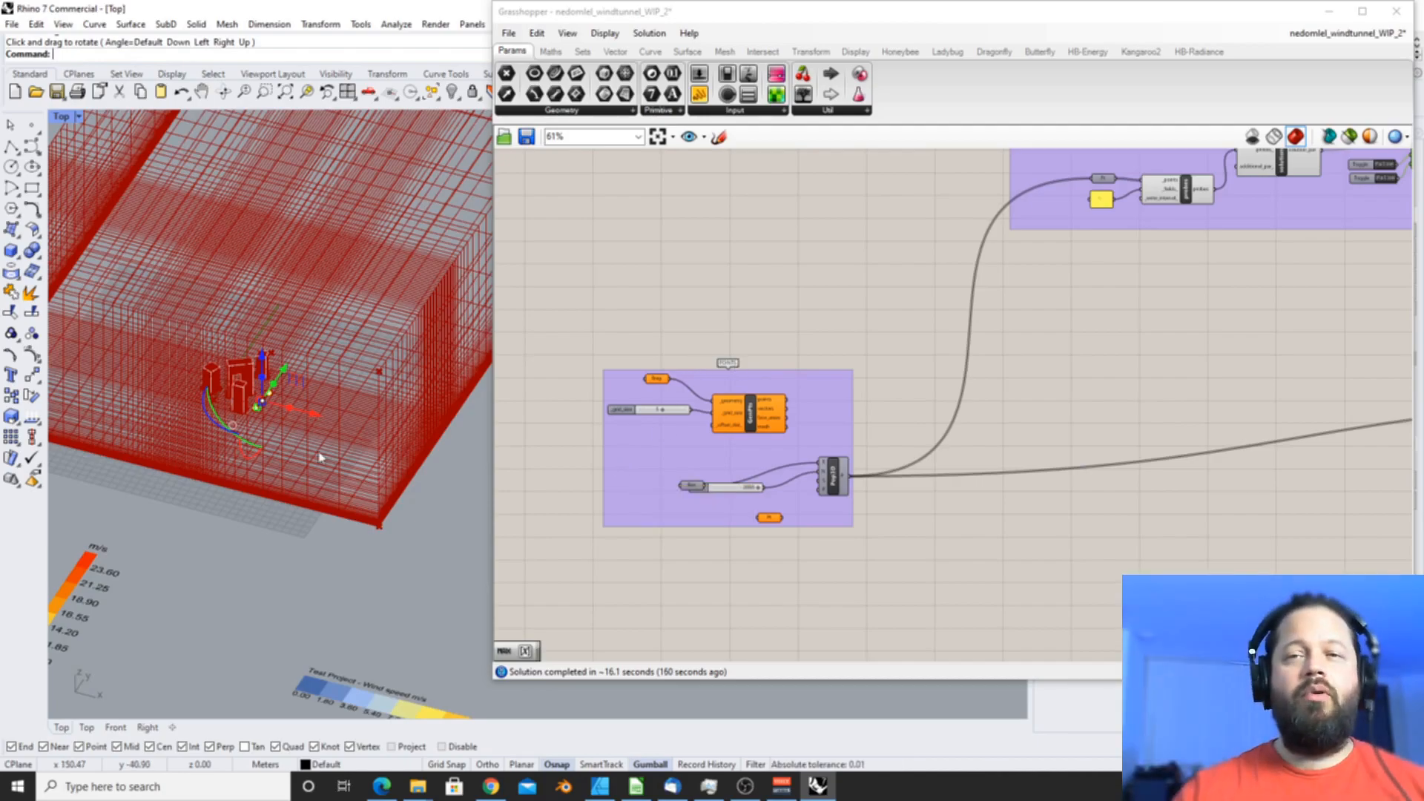
scroll(274, 348, "up", 5)
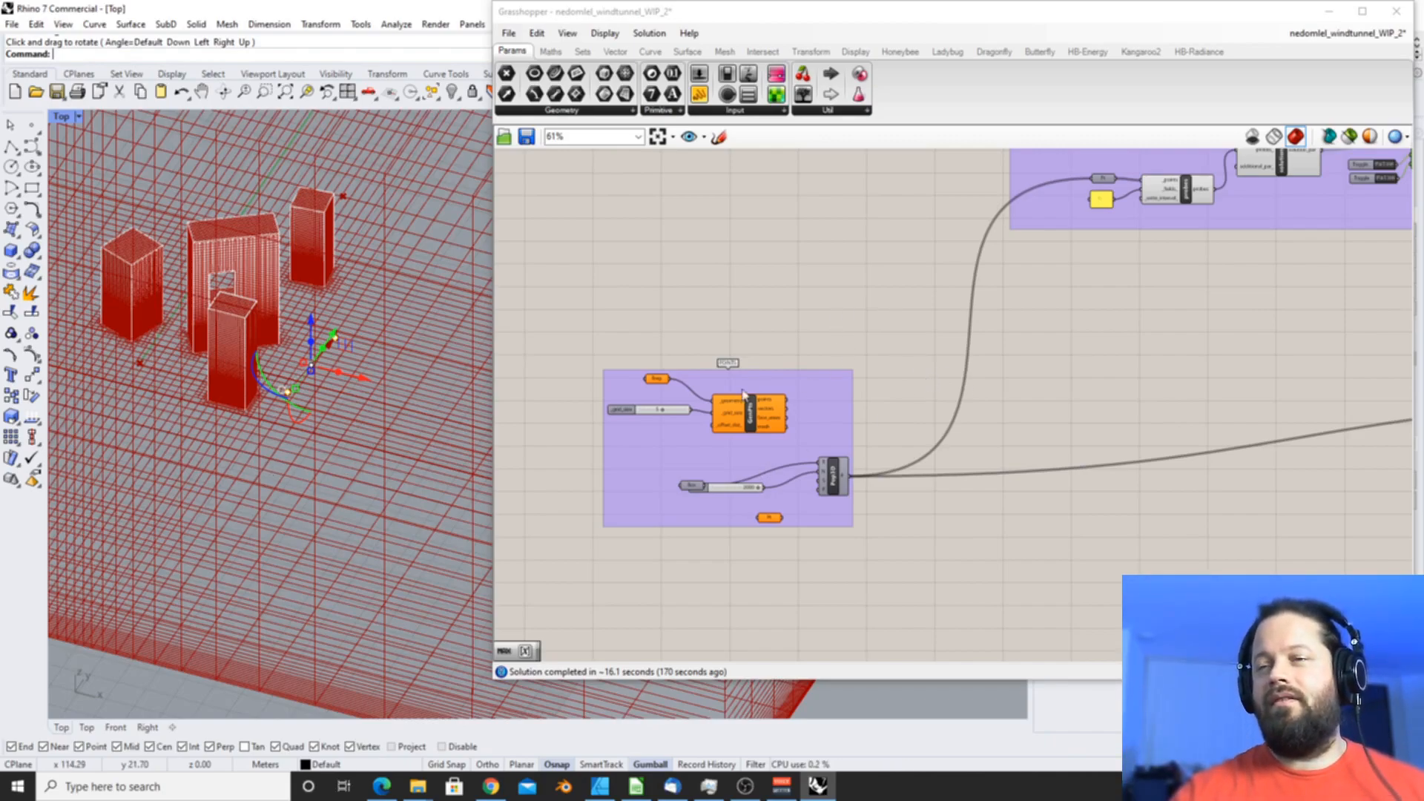
- Move the Box parameter in the POINTS group to a clear spot above the Count slider, in line with Pop3D
scroll(692, 524, "up", 4)
left_click_drag(698, 441, 698, 380)
scroll(761, 441, "down", 4)
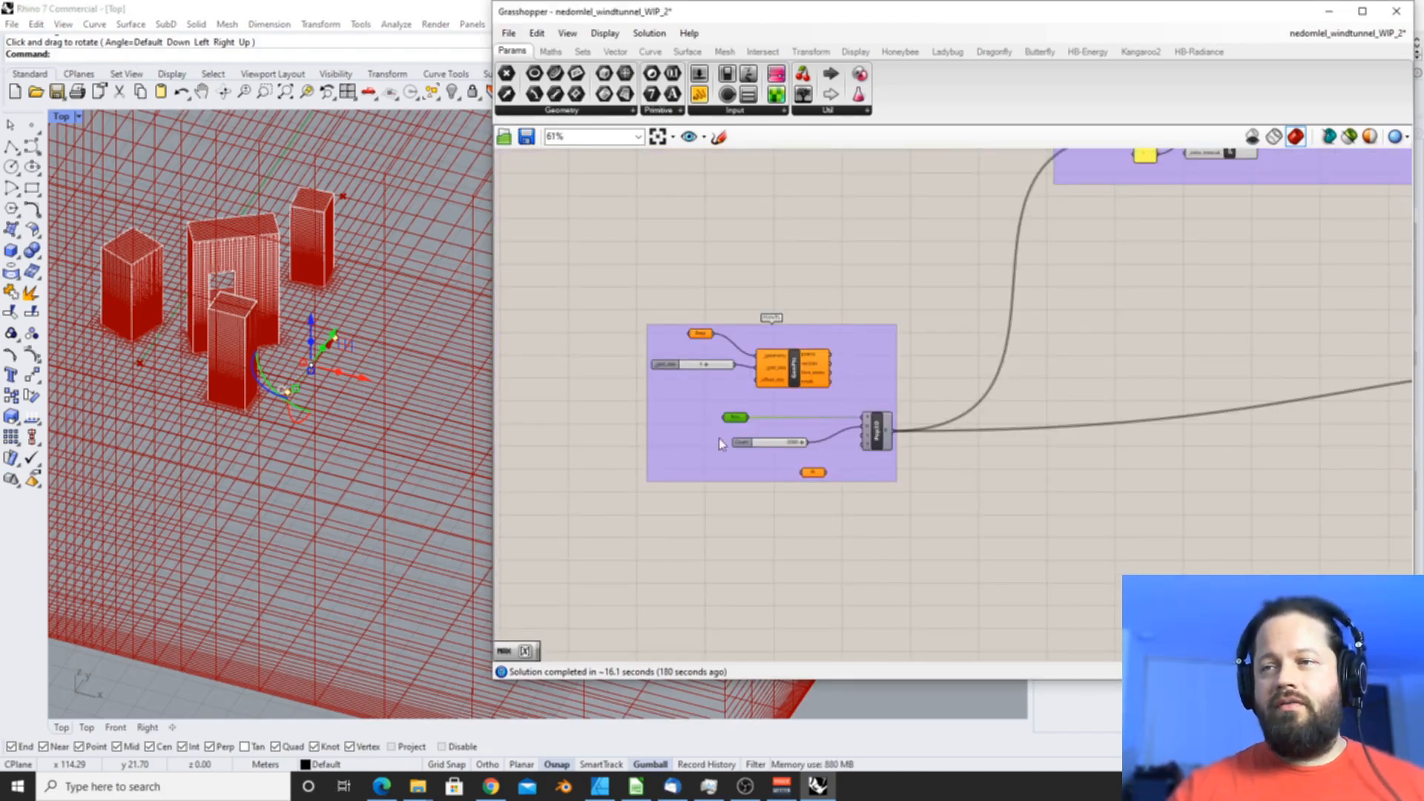
scroll(738, 444, "up", 3)
left_click_drag(735, 416, 804, 408)
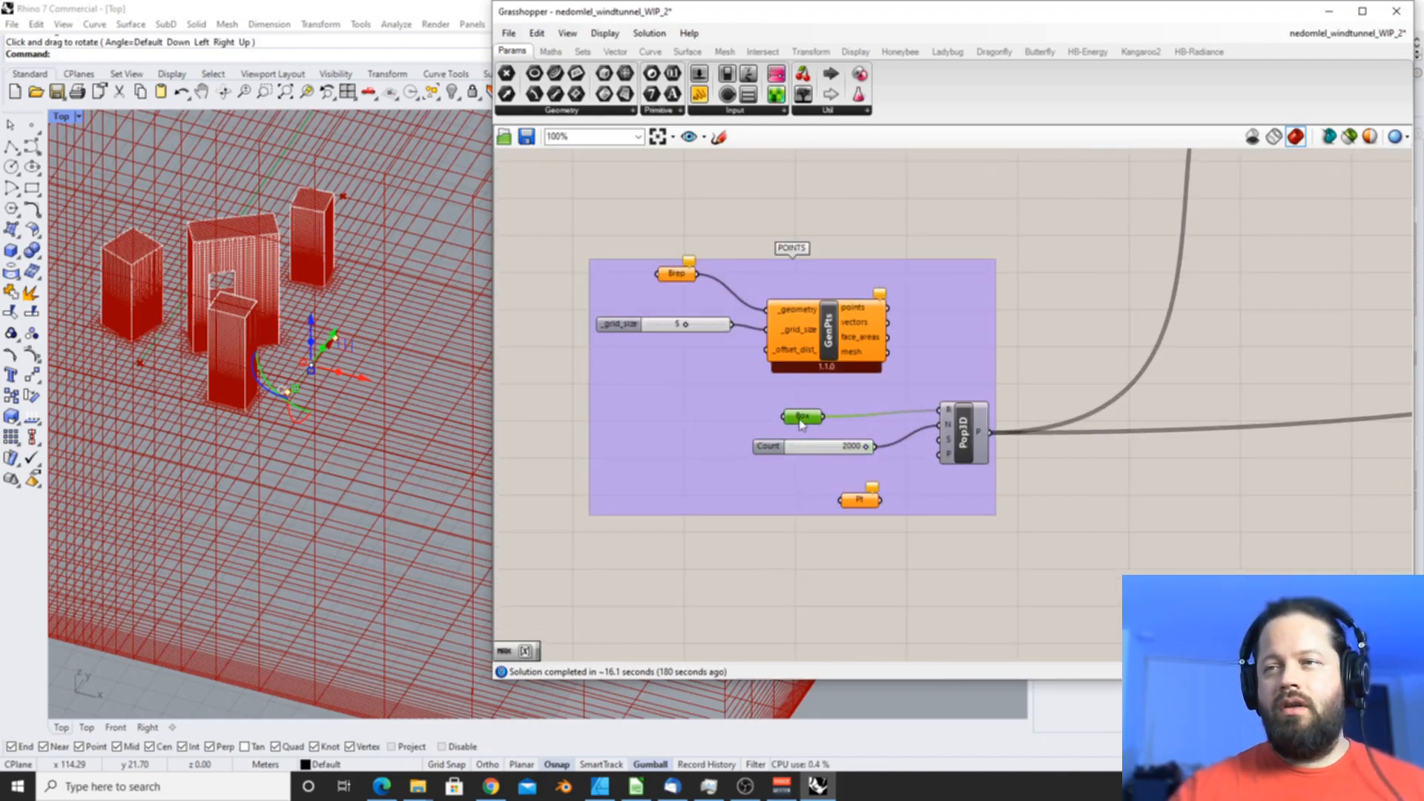
left_click_drag(800, 421, 812, 415)
- Assign the Box parameter a box drawn around the large central building
right_click(809, 413)
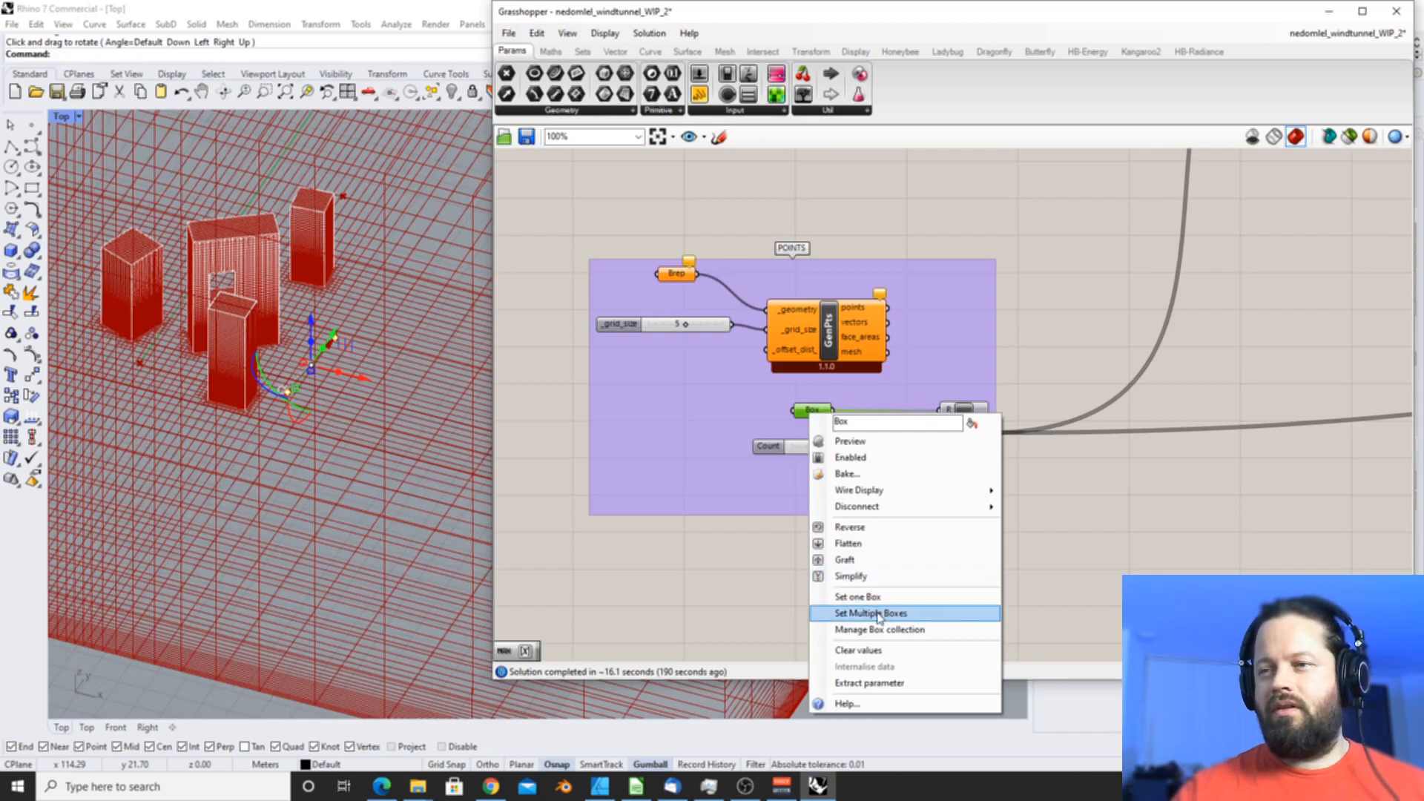
scroll(441, 347, "down", 3)
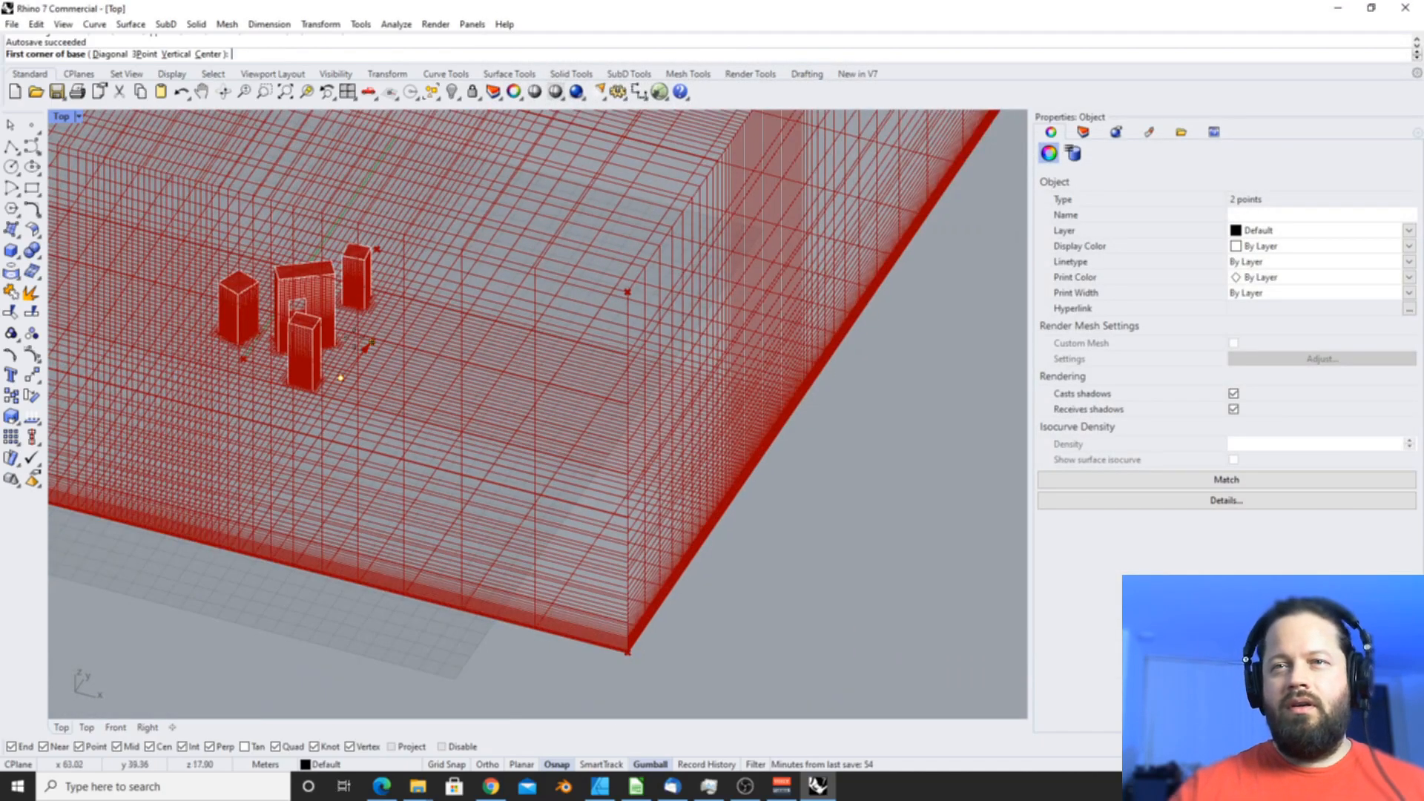
scroll(268, 301, "up", 10)
left_click(267, 318)
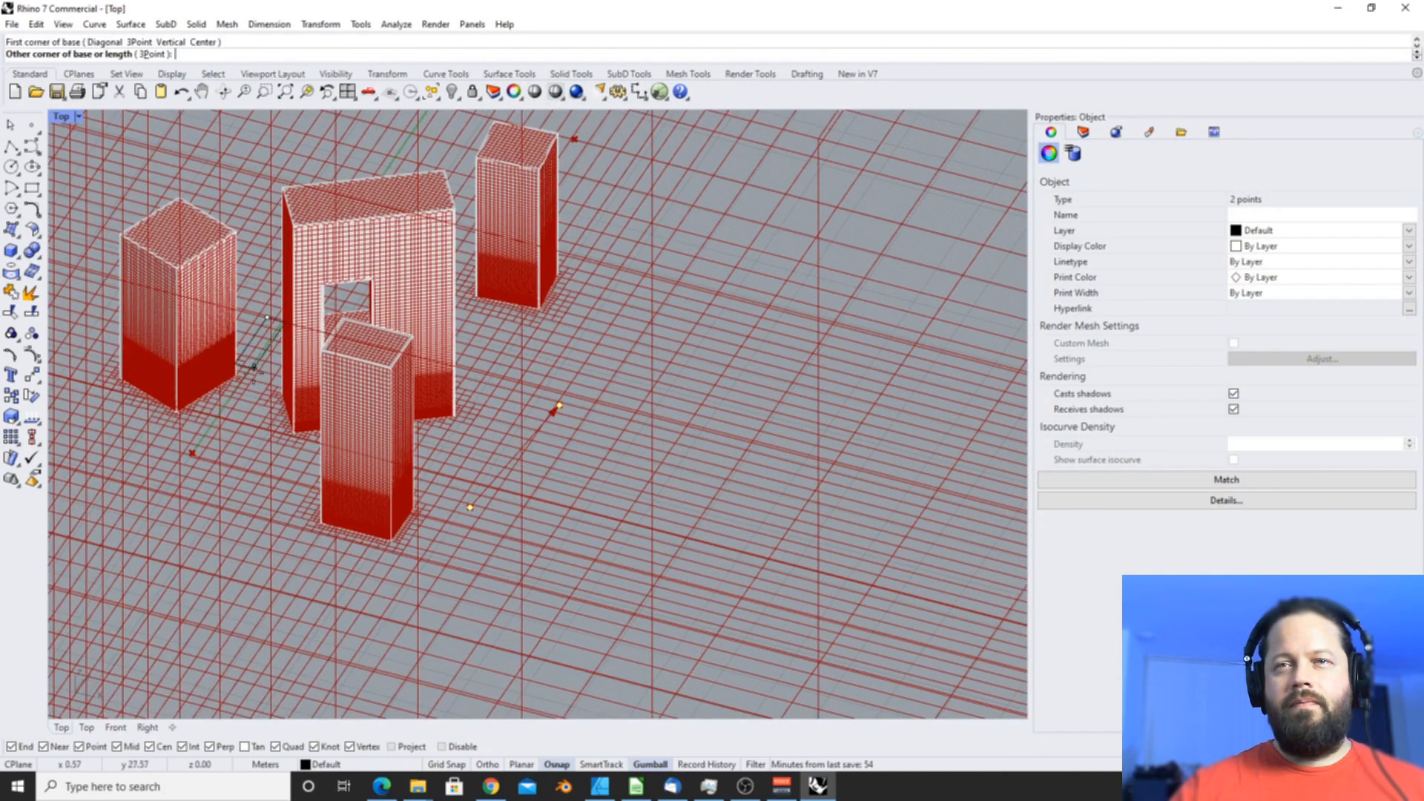
left_click(410, 487)
left_click(401, 231)
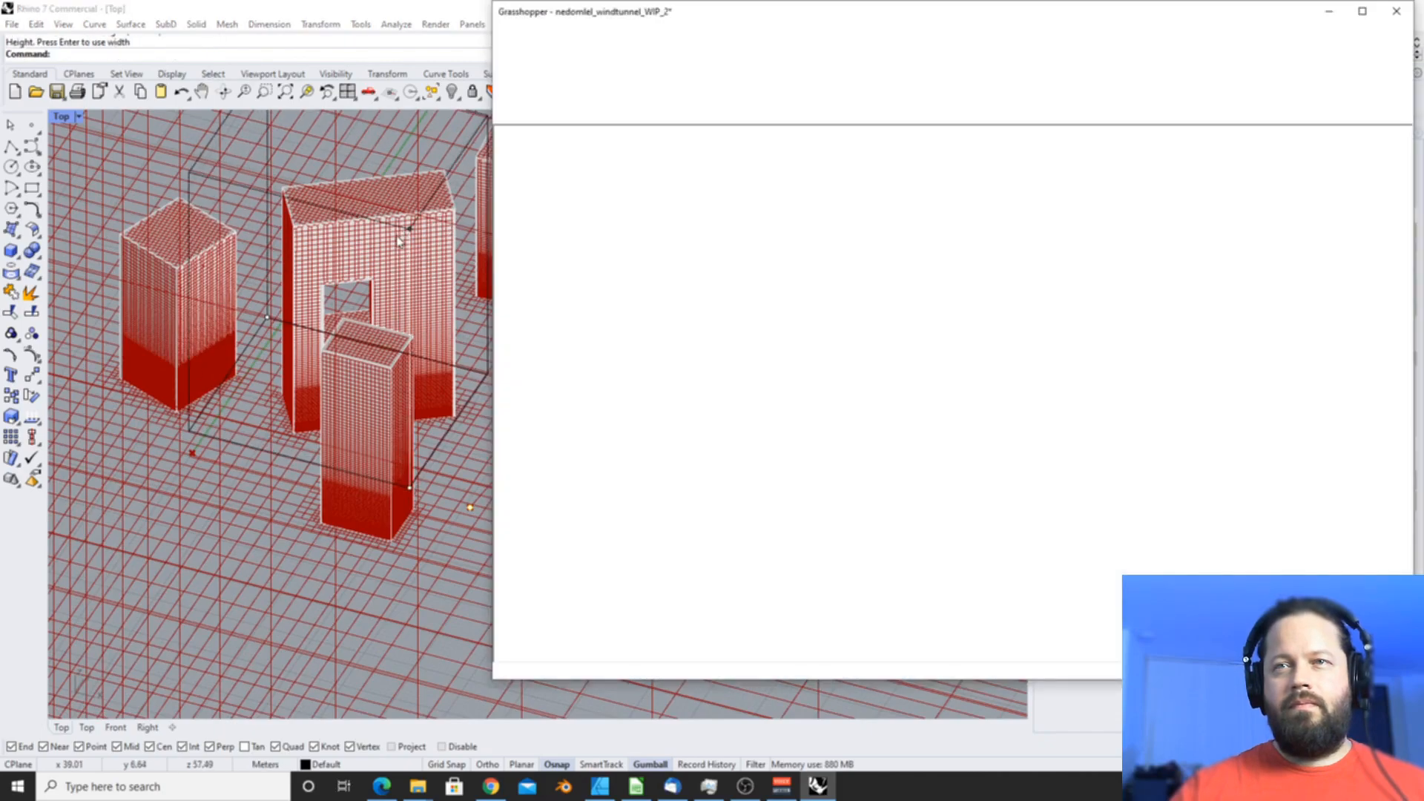
right_click_drag(394, 310, 289, 319)
scroll(282, 327, "down", 6)
scroll(282, 327, "down", 4)
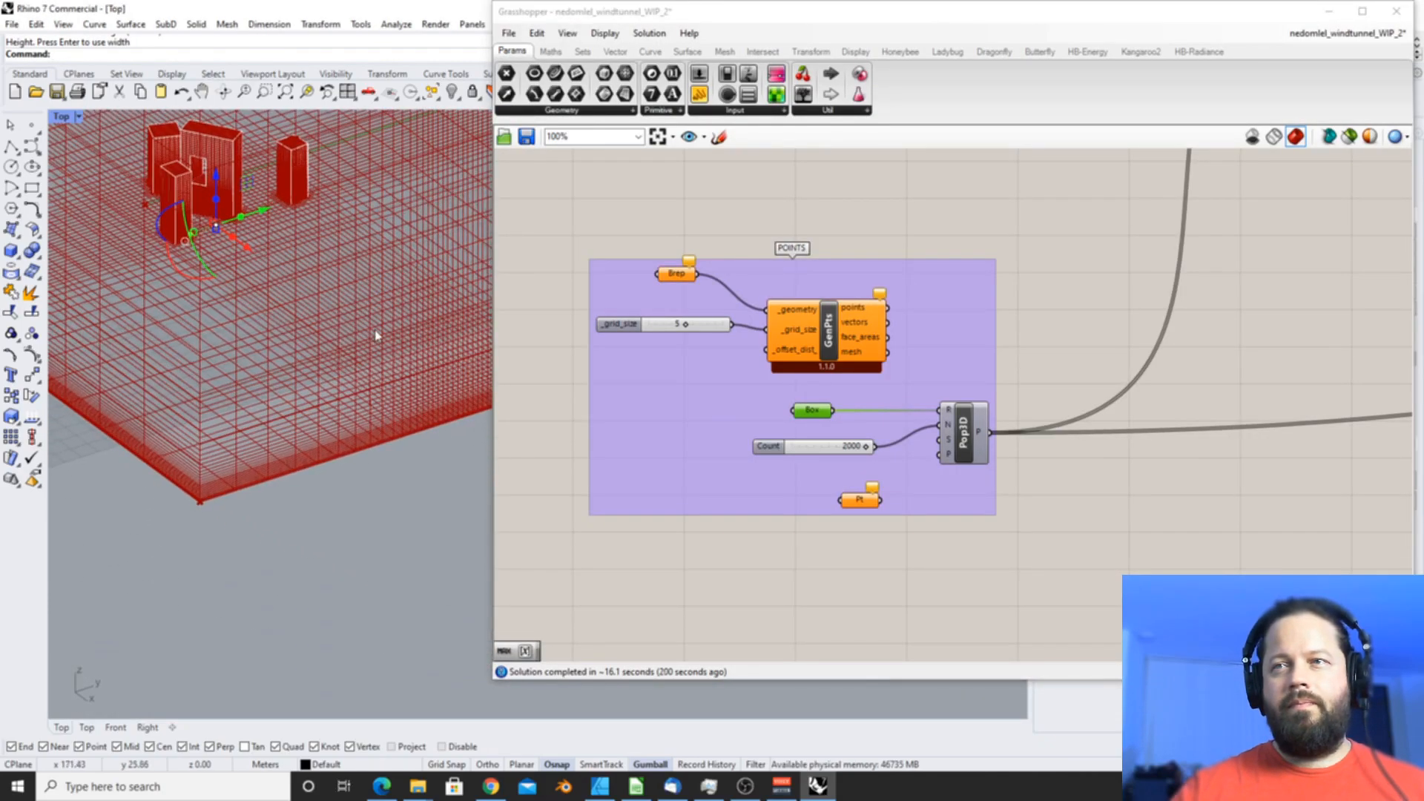
- Turn off the preview of the loadMesh component in the snappyHexMesh group to hide the red mesh
left_click(842, 200)
scroll(776, 419, "down", 5)
scroll(1133, 278, "up", 8)
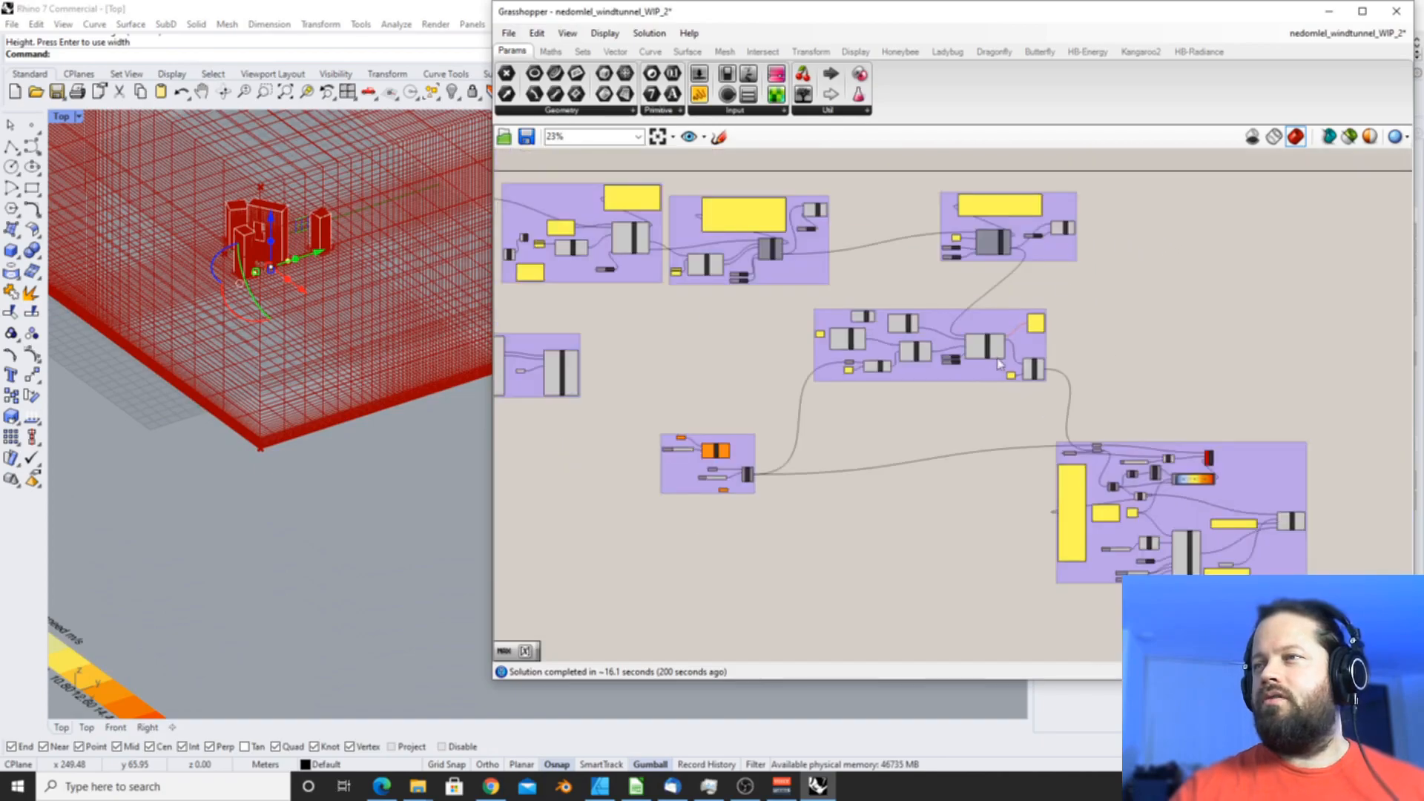
left_click(1051, 259)
scroll(1051, 259, "up", 2)
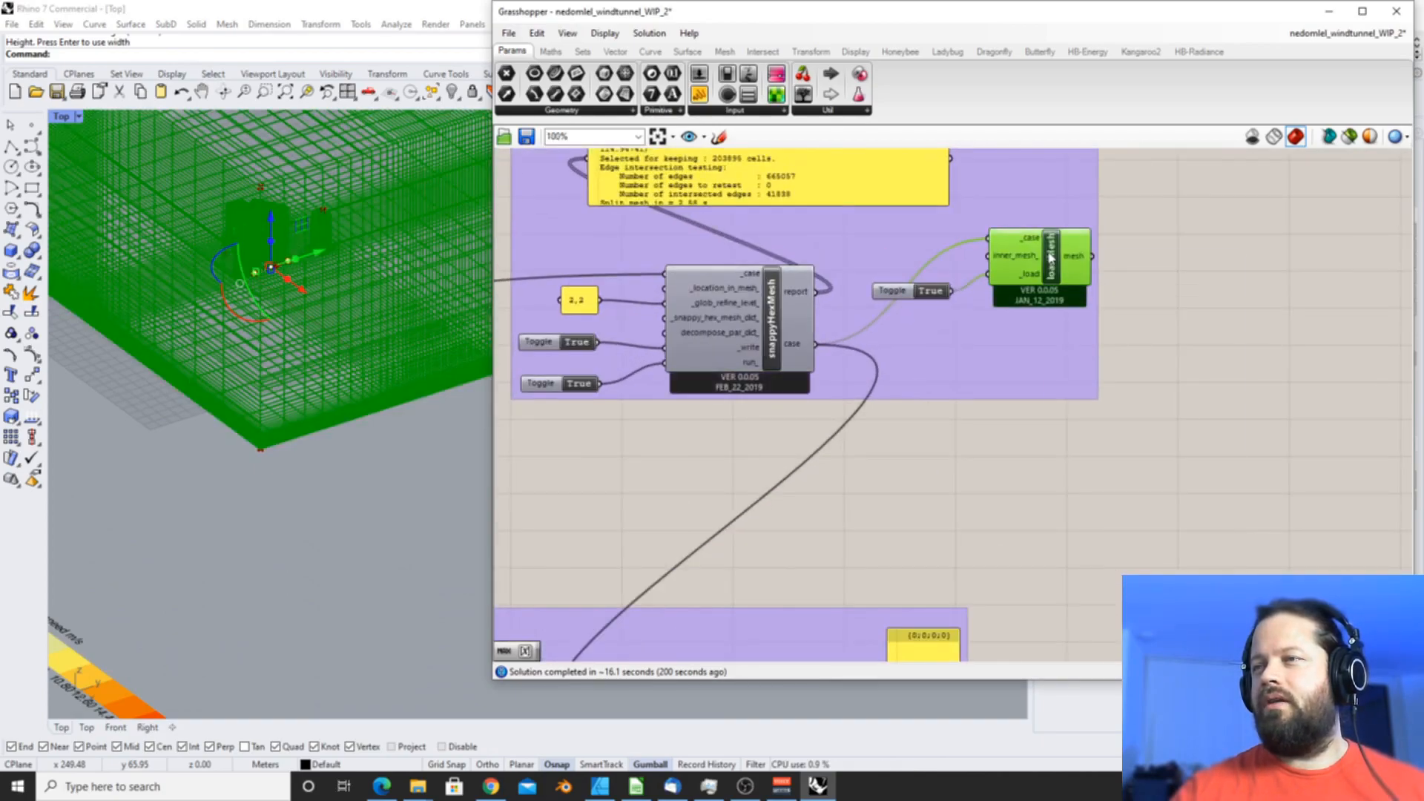
right_click(1046, 252)
left_click(1083, 369)
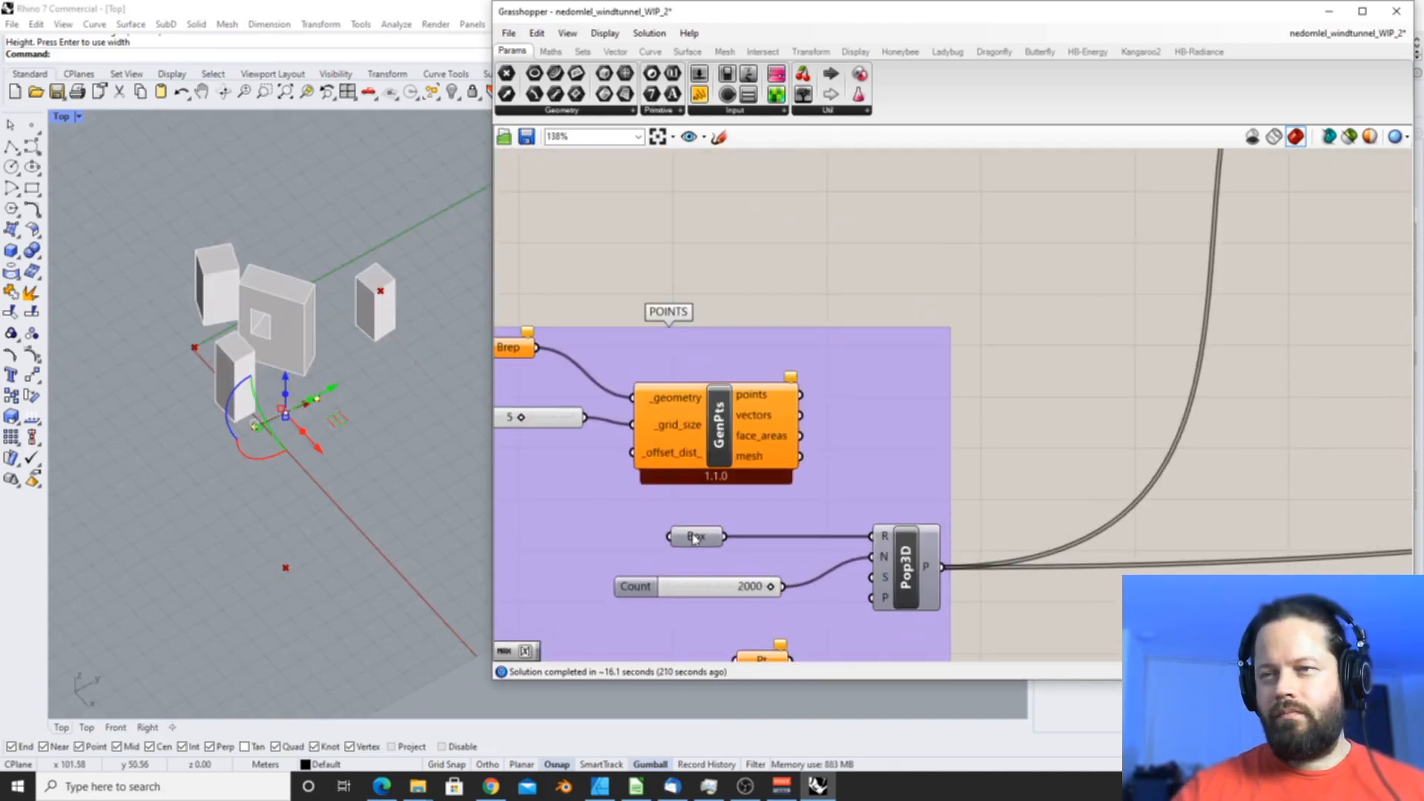
right_click(681, 535)
left_click(978, 549)
left_click(907, 568)
left_click(686, 536)
right_click(691, 536)
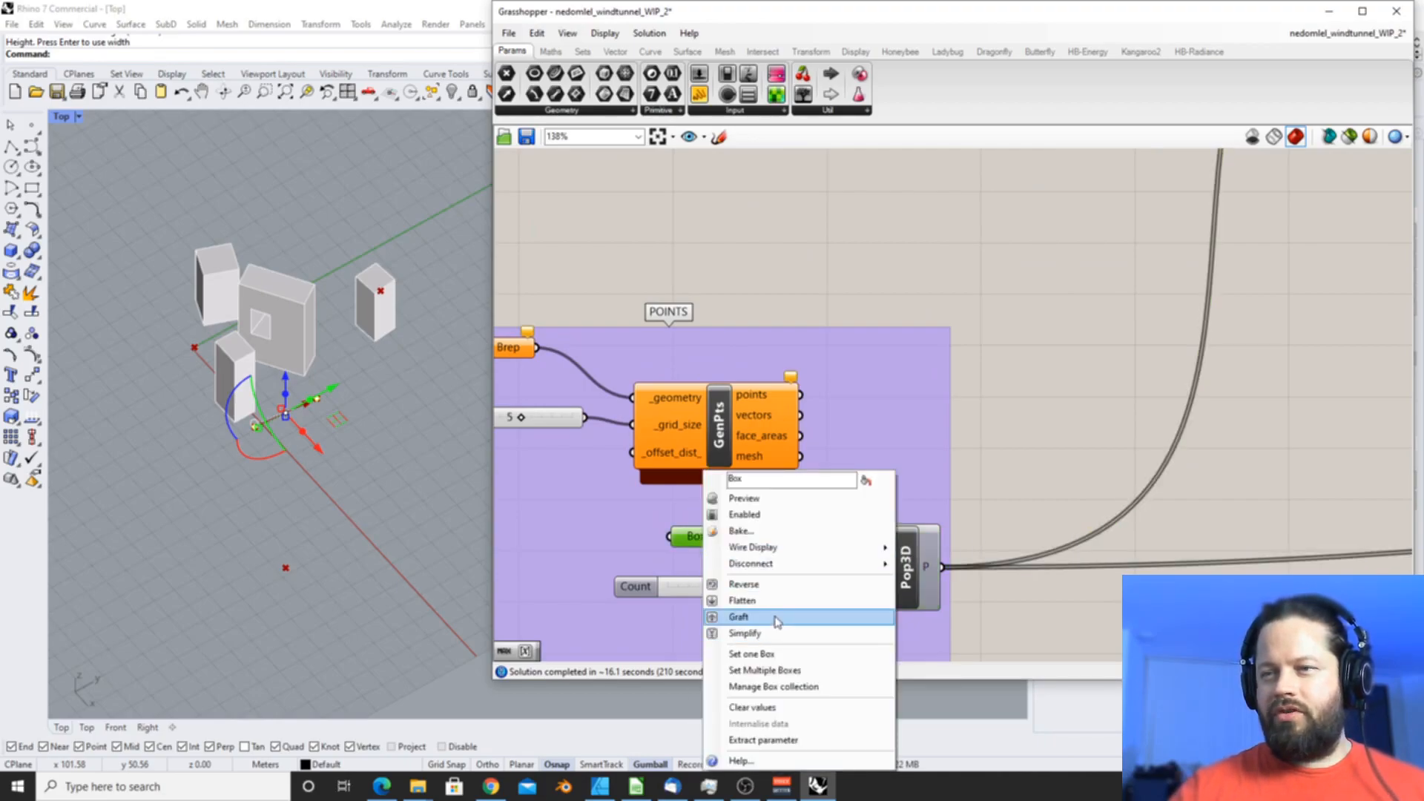
left_click(776, 654)
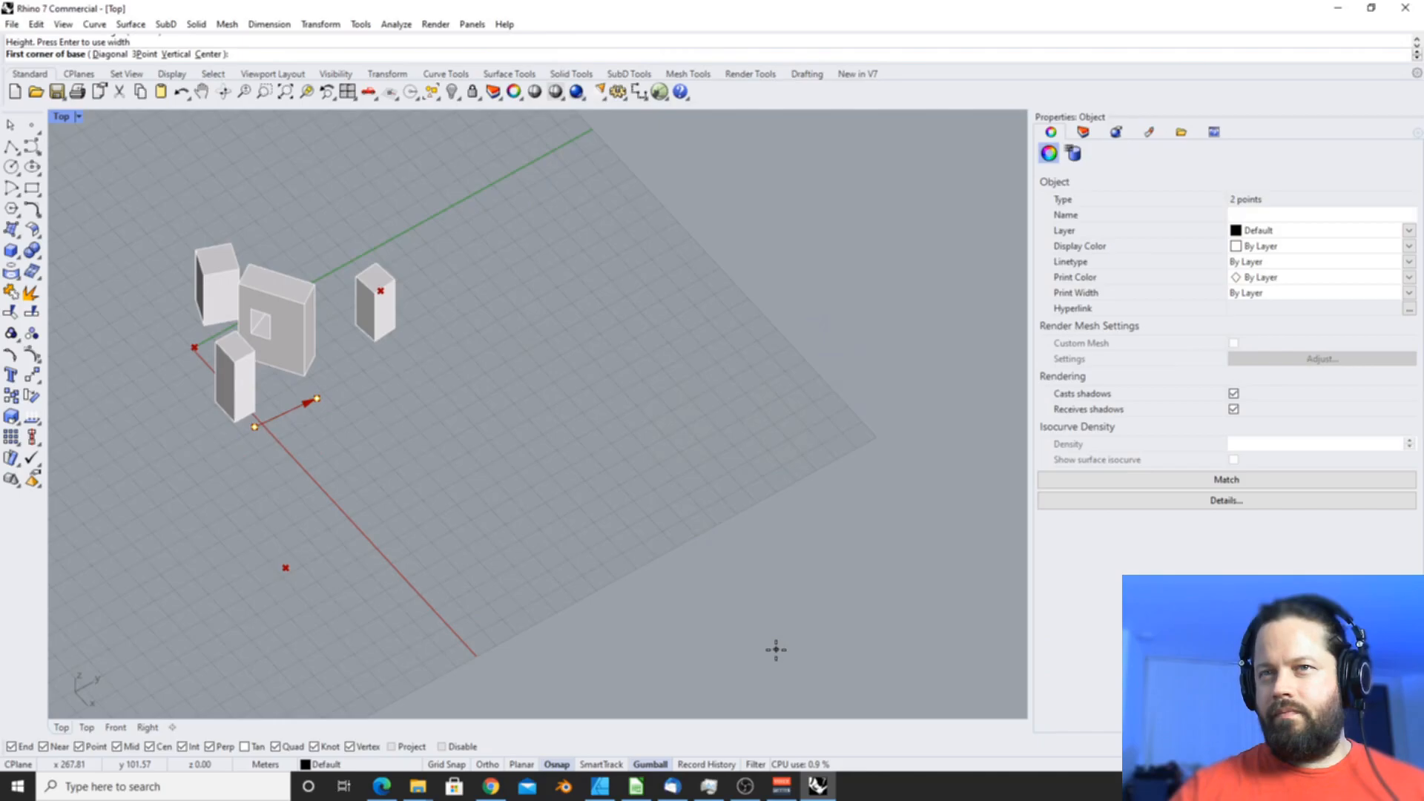
key("Escape")
- Turn on the preview of the Box parameter to show its box in the Rhino viewport
right_click(686, 536)
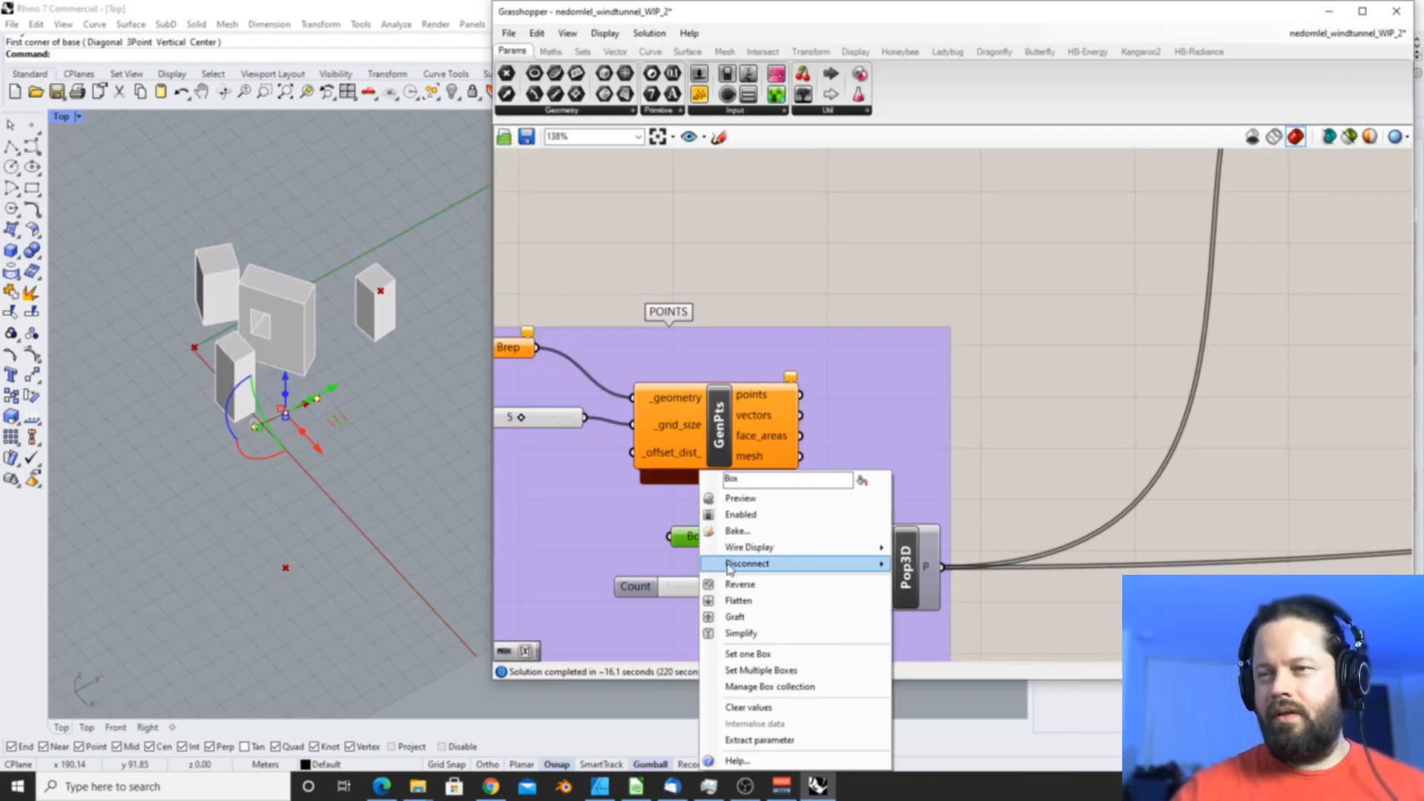
left_click(736, 498)
scroll(313, 376, "down", 3)
scroll(300, 328, "up", 6)
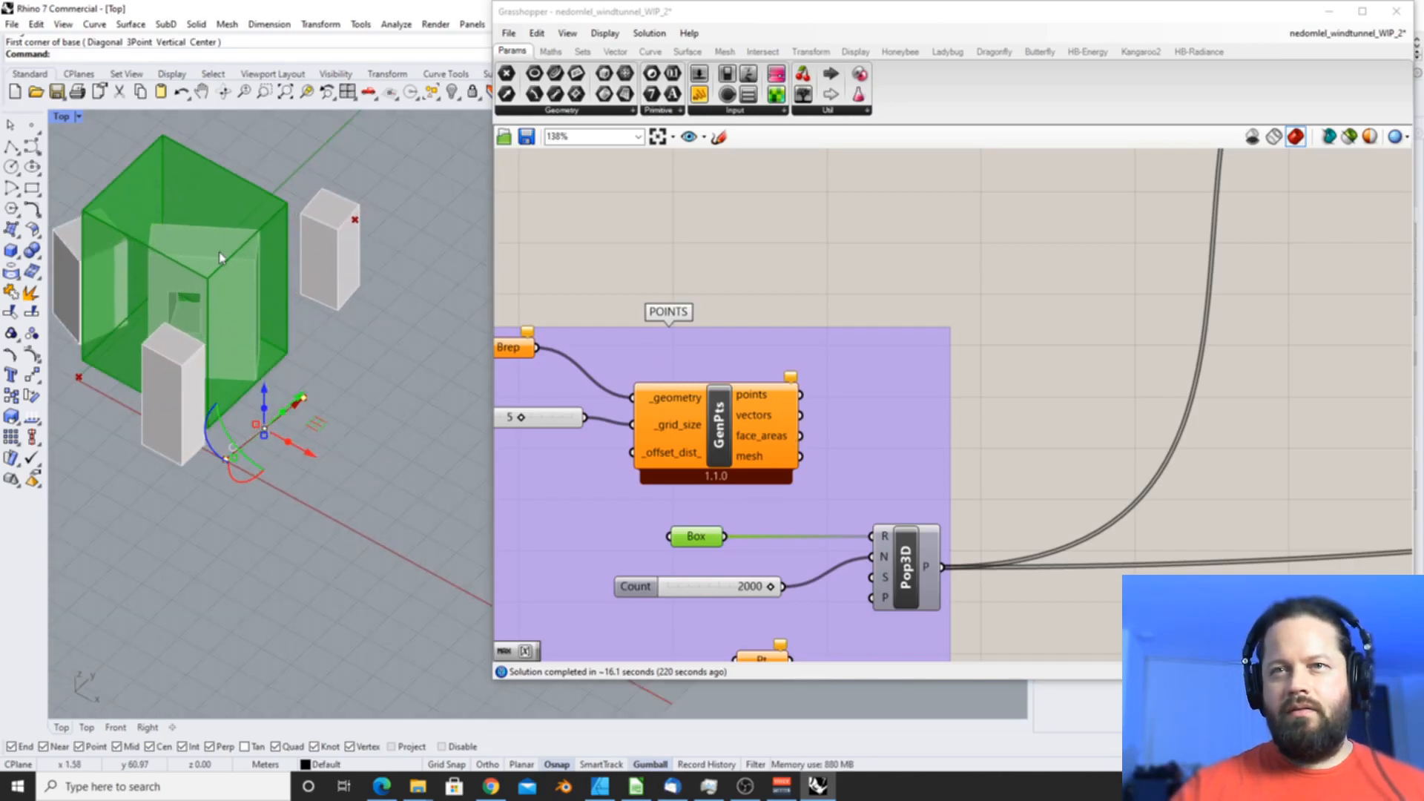
- Redefine the Box parameter with a larger box drawn to enclose all four buildings
right_click(692, 536)
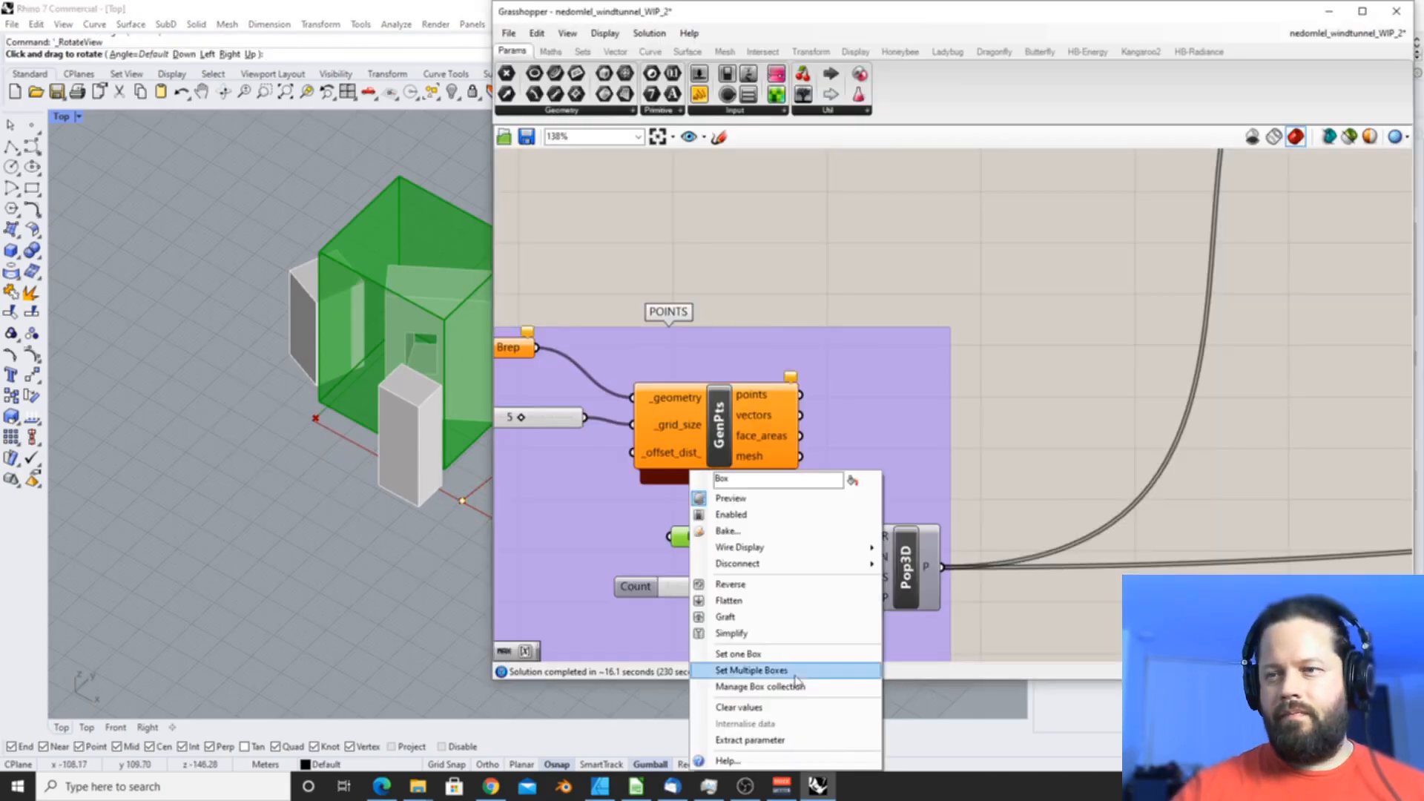
left_click(752, 671)
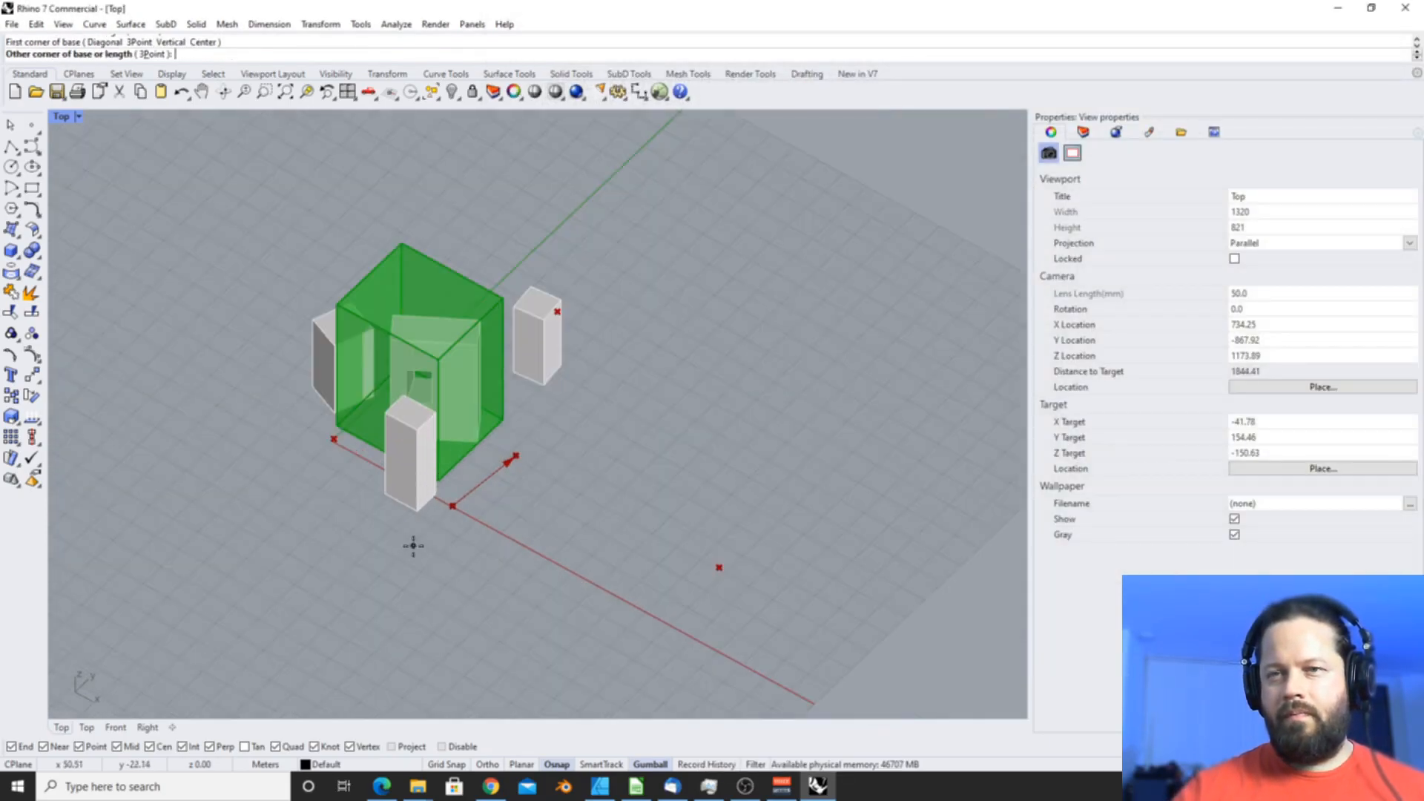
left_click(413, 545)
left_click(430, 252)
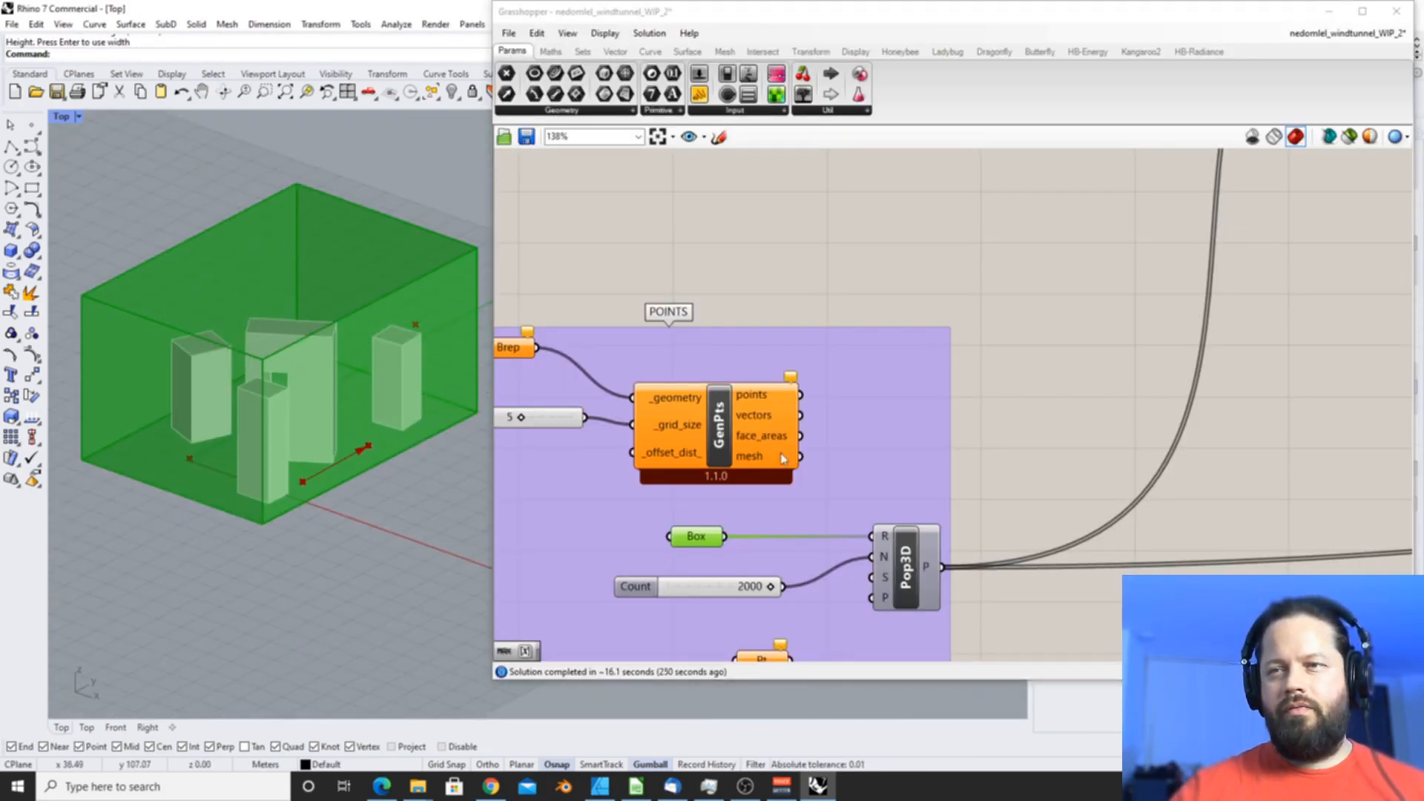
- Check the Pop3D component and find where Populate 3D sits in the component library
left_click(701, 542)
left_click(900, 579)
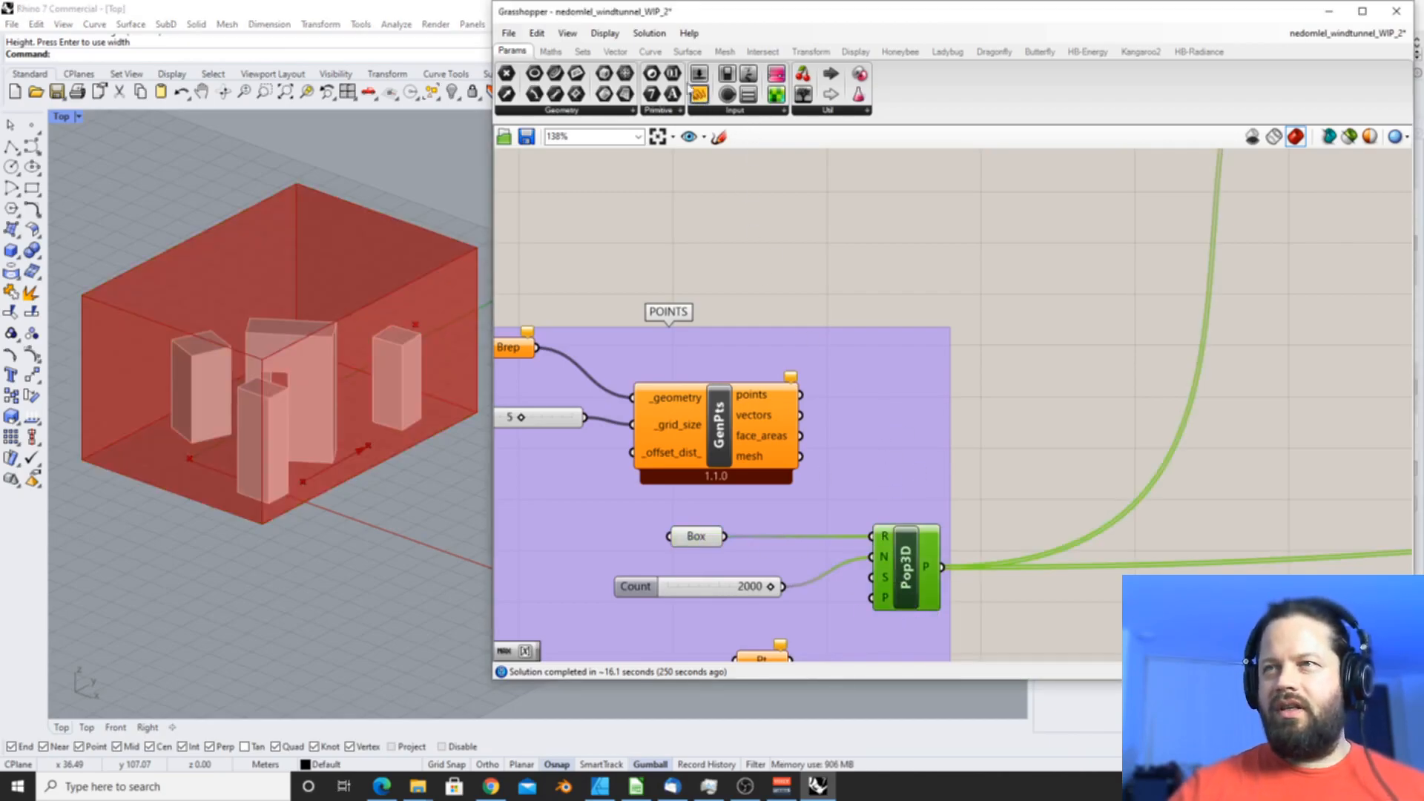
left_click(583, 51)
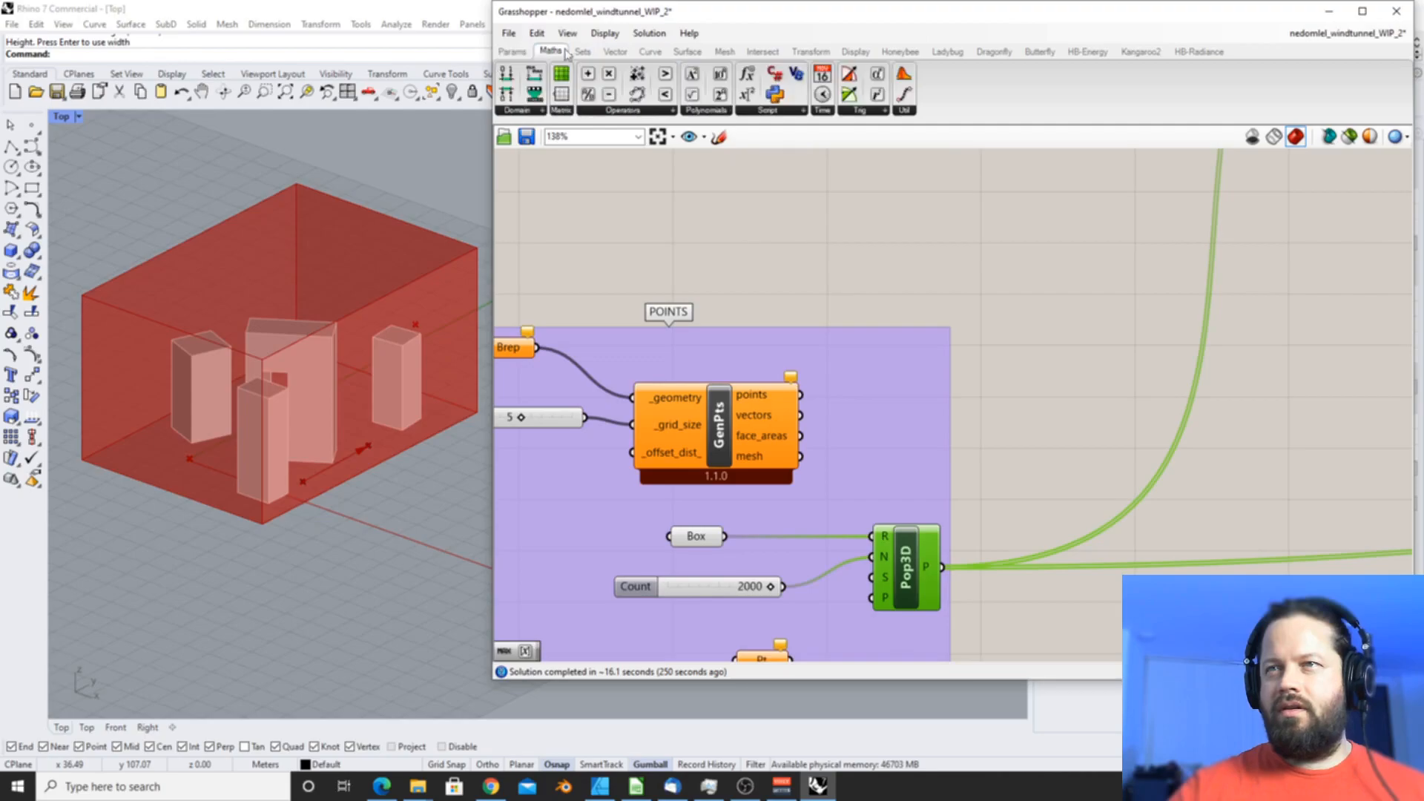
left_click(616, 51)
left_click(725, 51)
left_click(763, 51)
left_click(807, 52)
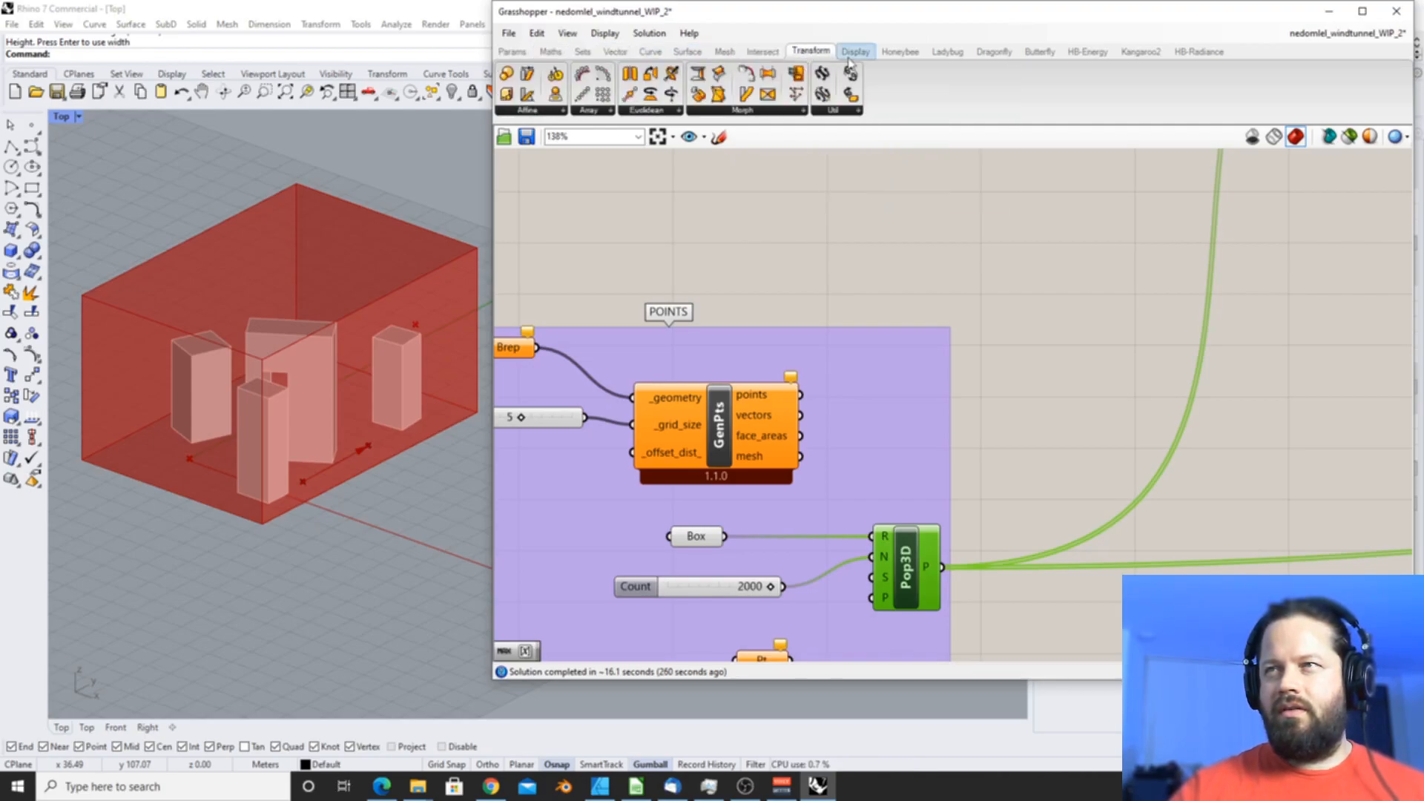
left_click(615, 51)
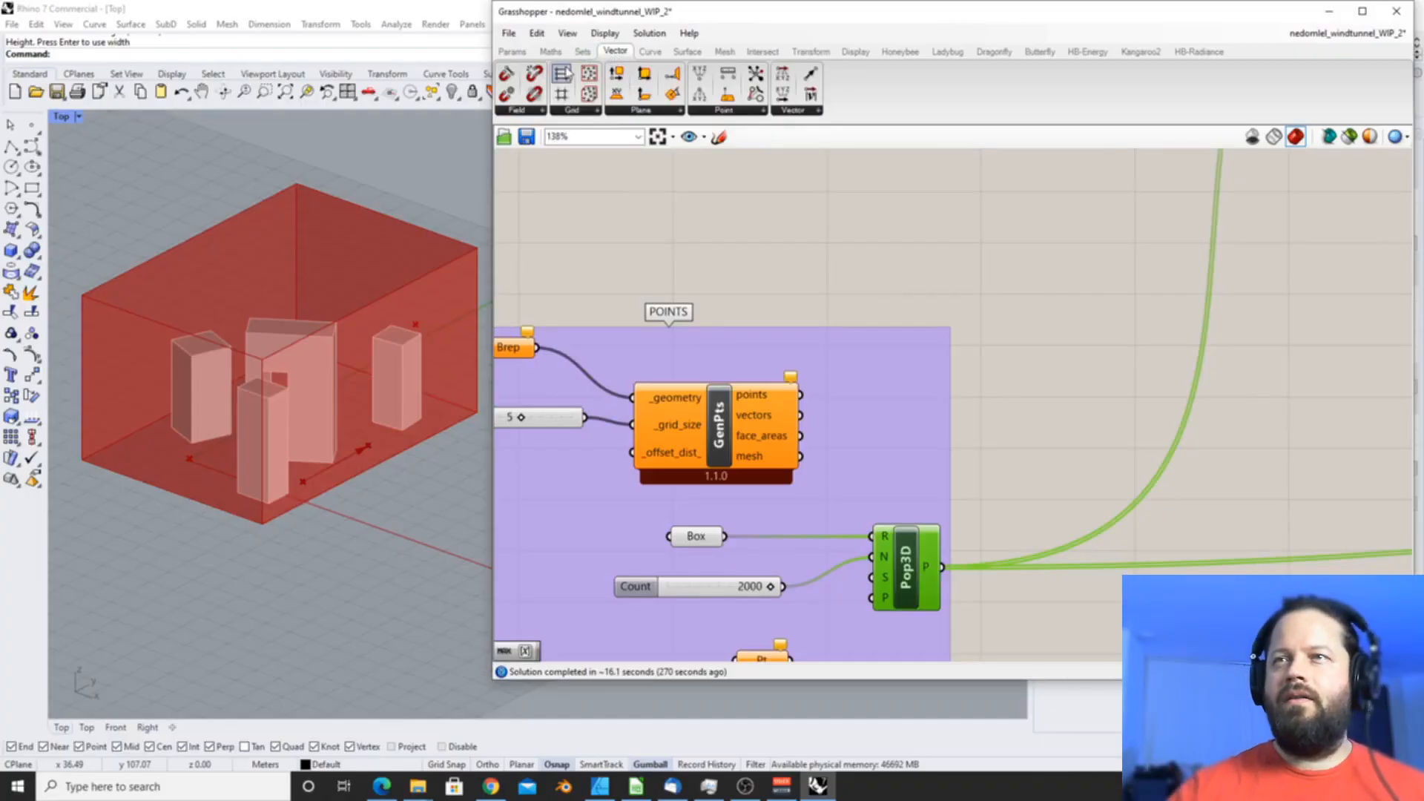
left_click(574, 110)
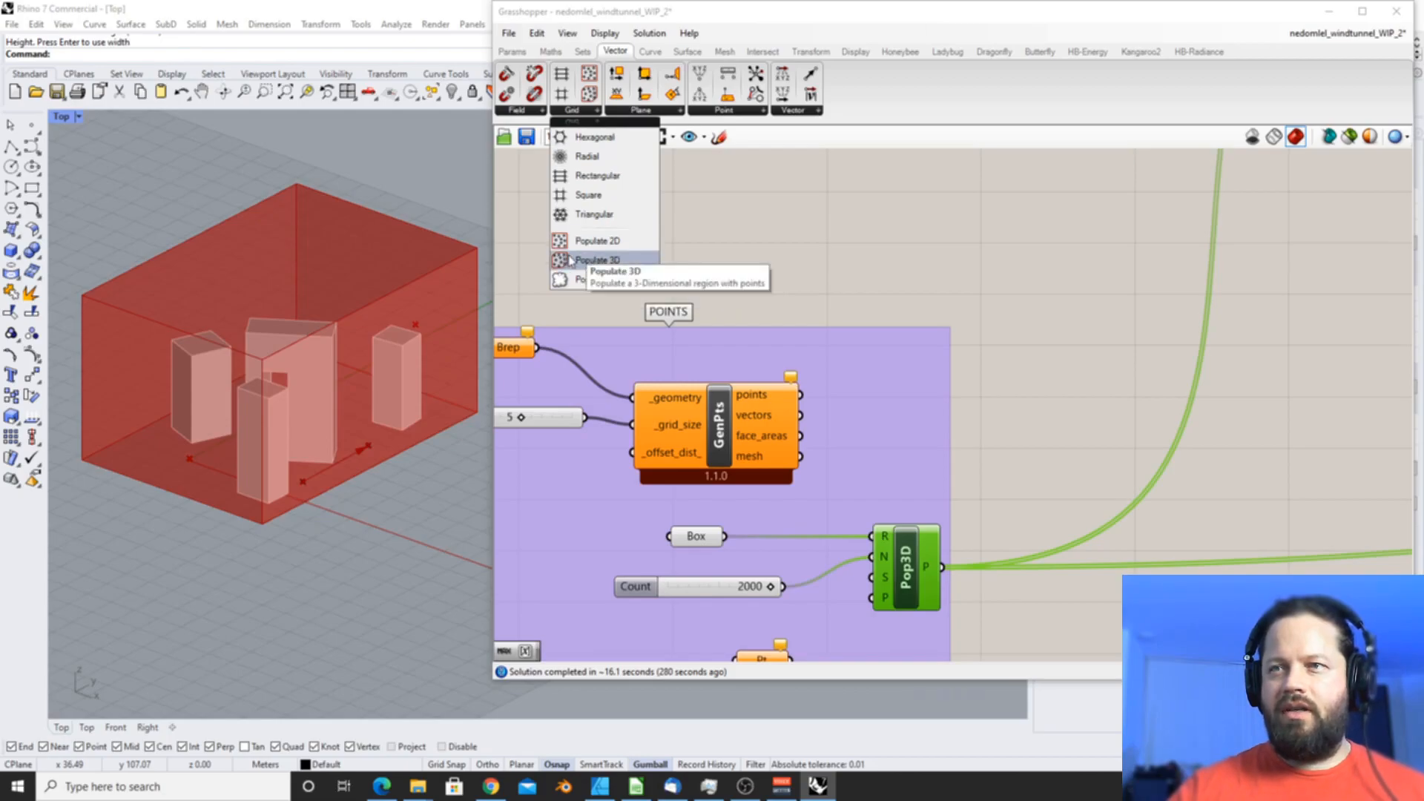
left_click(1076, 350)
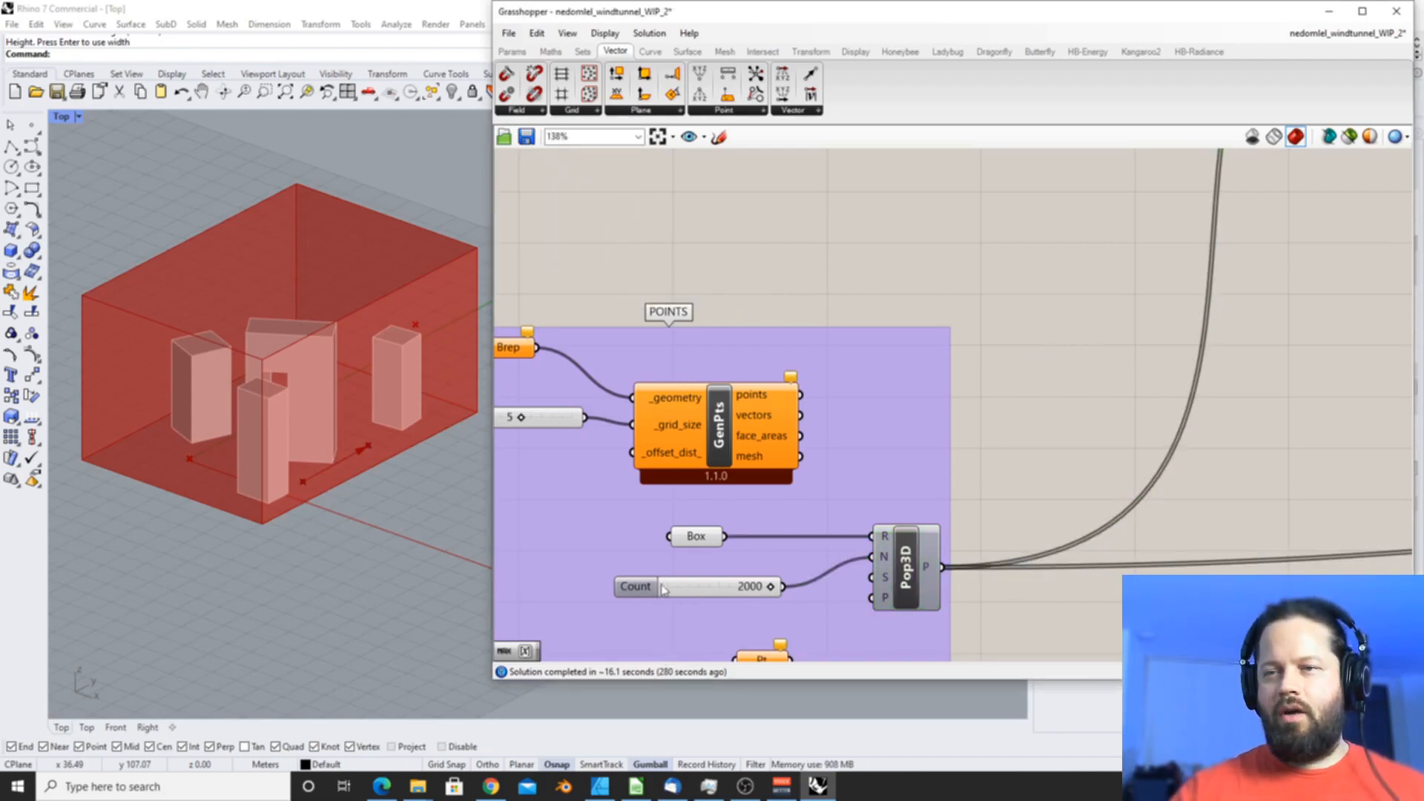
- Turn on the preview of the Pop3D component to show its random points in the Rhino viewport
left_click(725, 596)
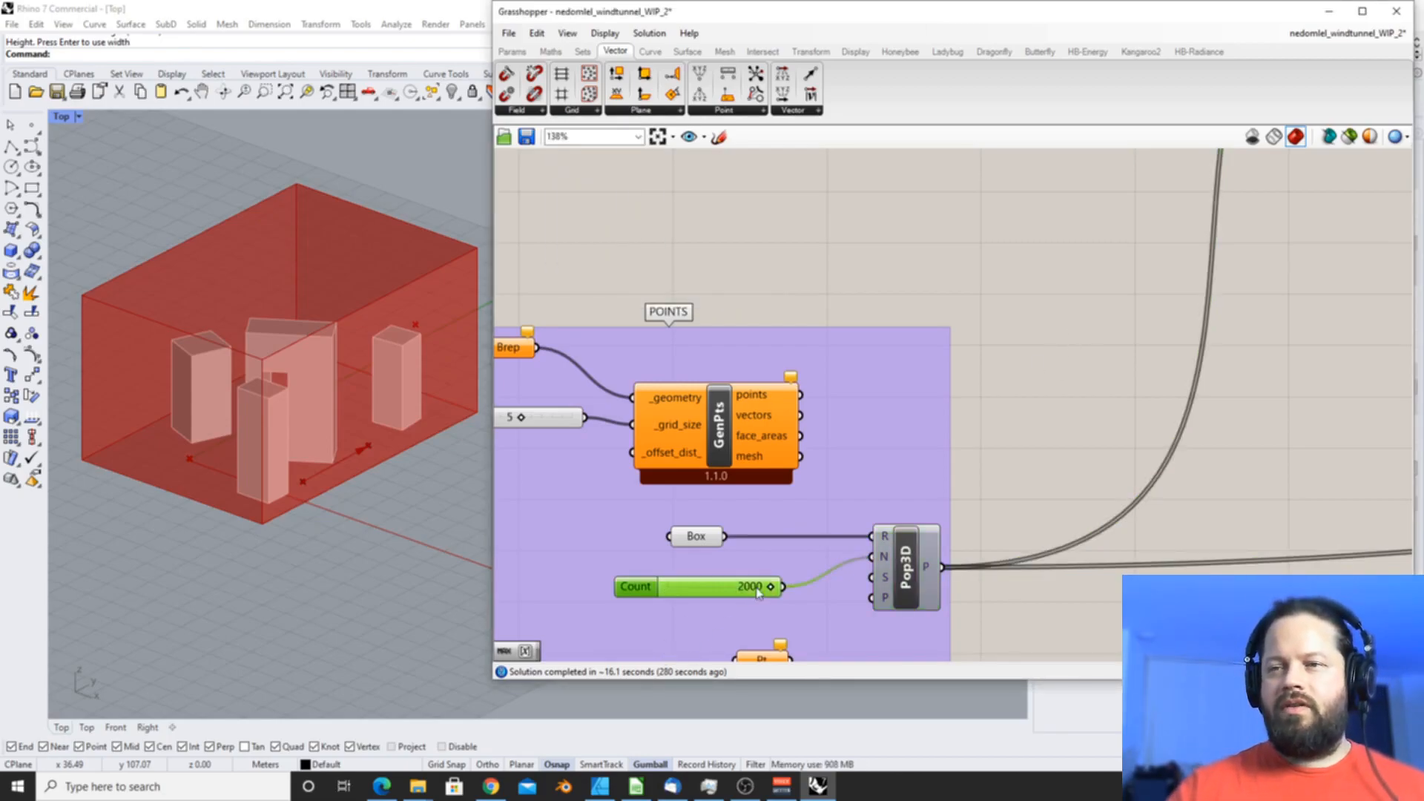
right_click(900, 553)
left_click(931, 576)
right_click_drag(456, 482, 267, 417)
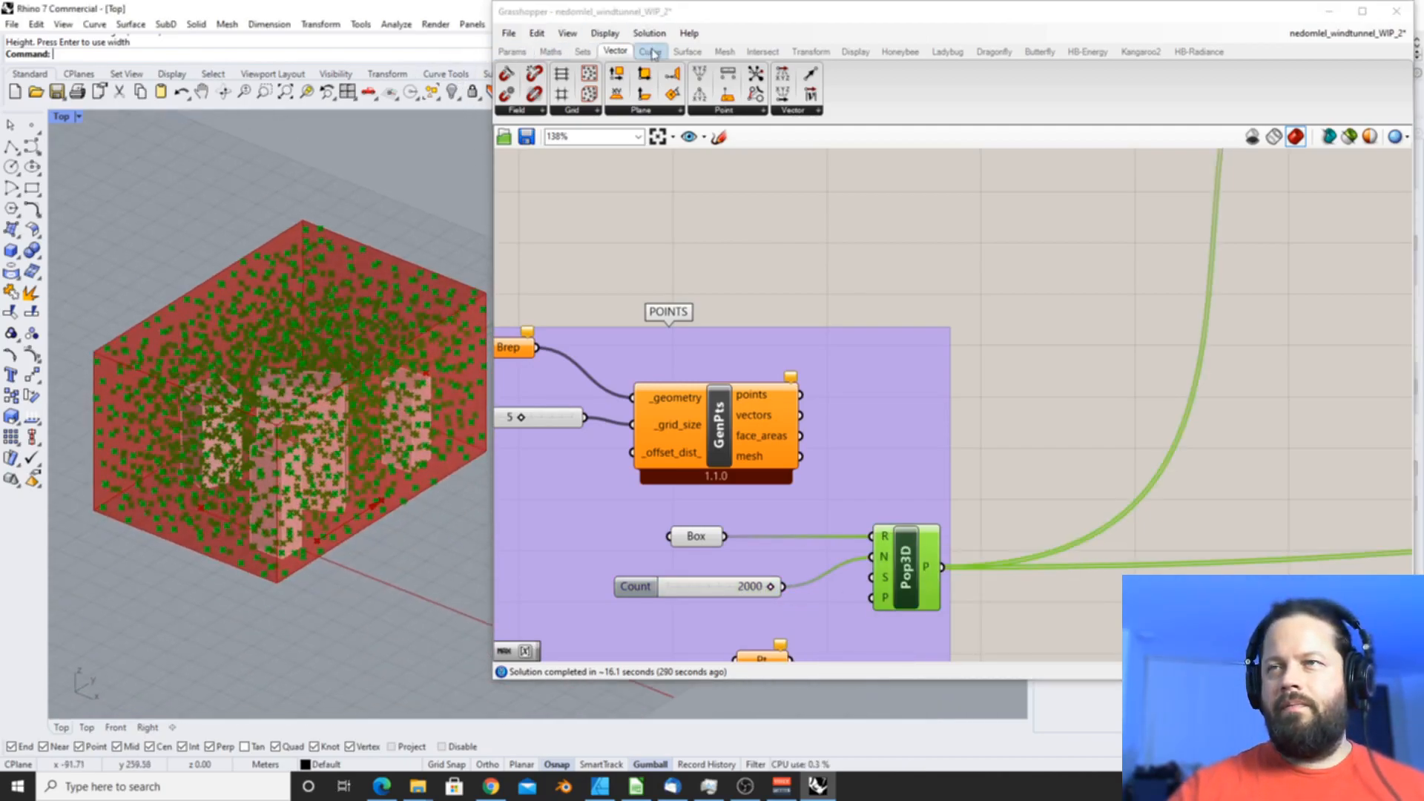
- Move the Grasshopper window off the viewport and examine how the populated points spread around the buildings inside the box
left_click_drag(739, 7, 917, 24)
scroll(248, 365, "up", 4)
scroll(296, 321, "down", 4)
scroll(497, 356, "up", 5)
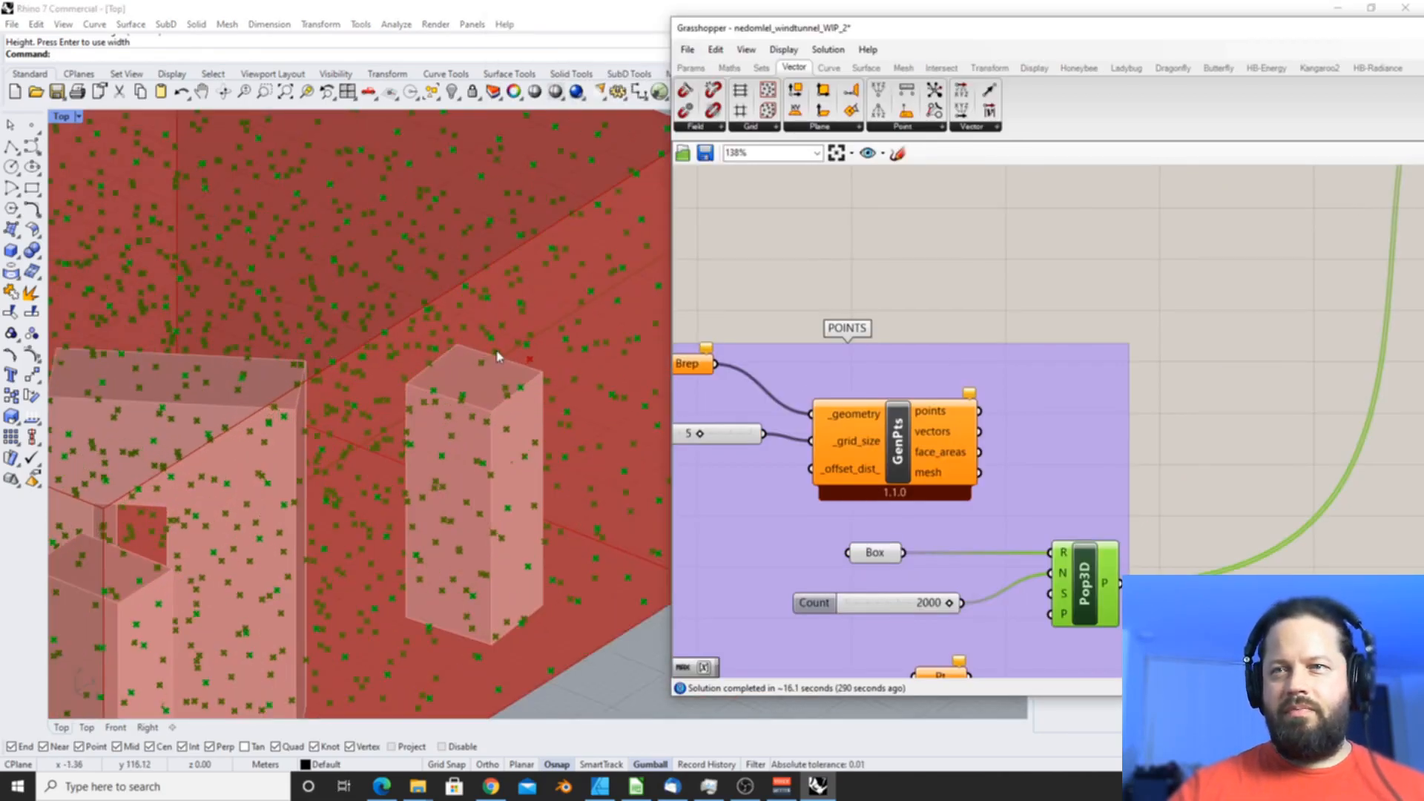
scroll(404, 295, "down", 10)
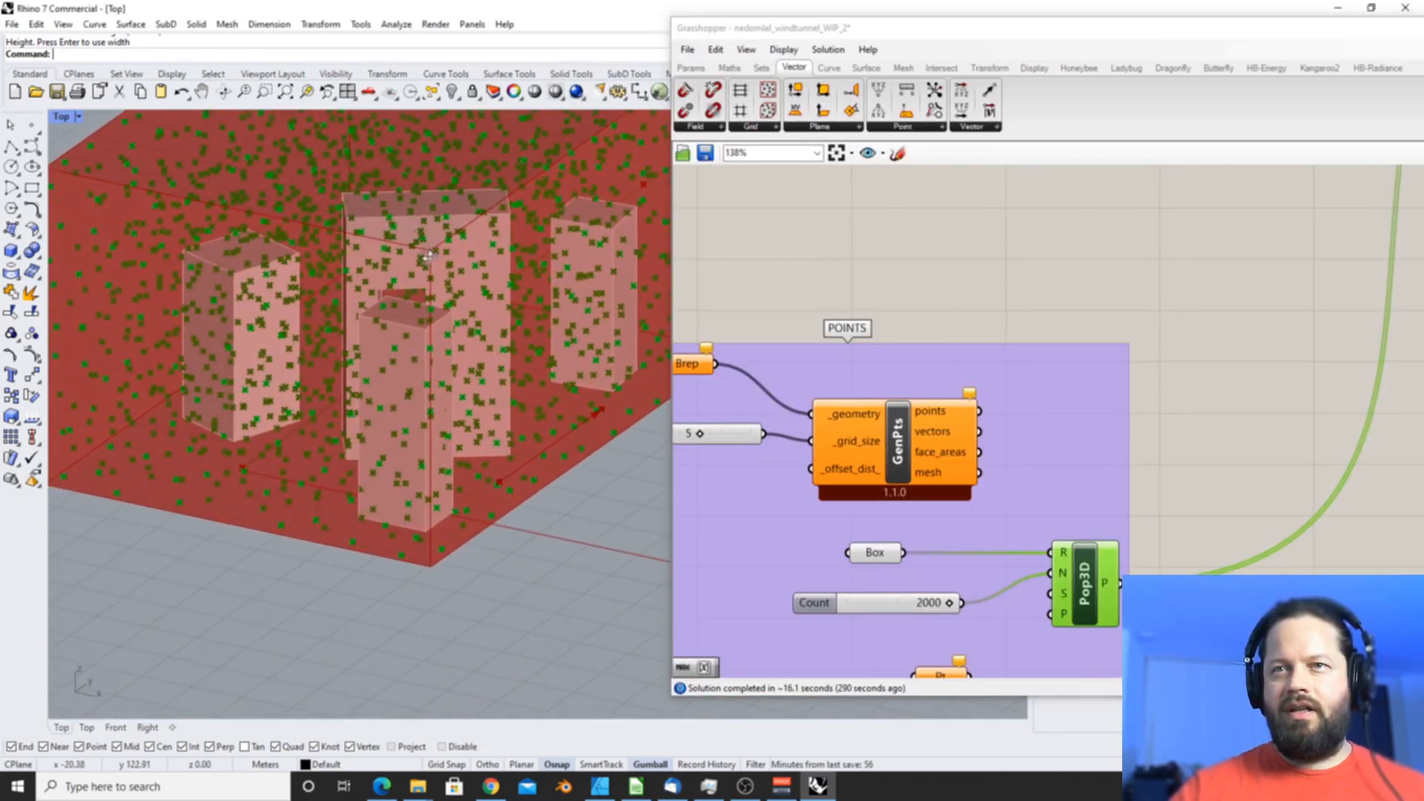
scroll(370, 320, "up", 10)
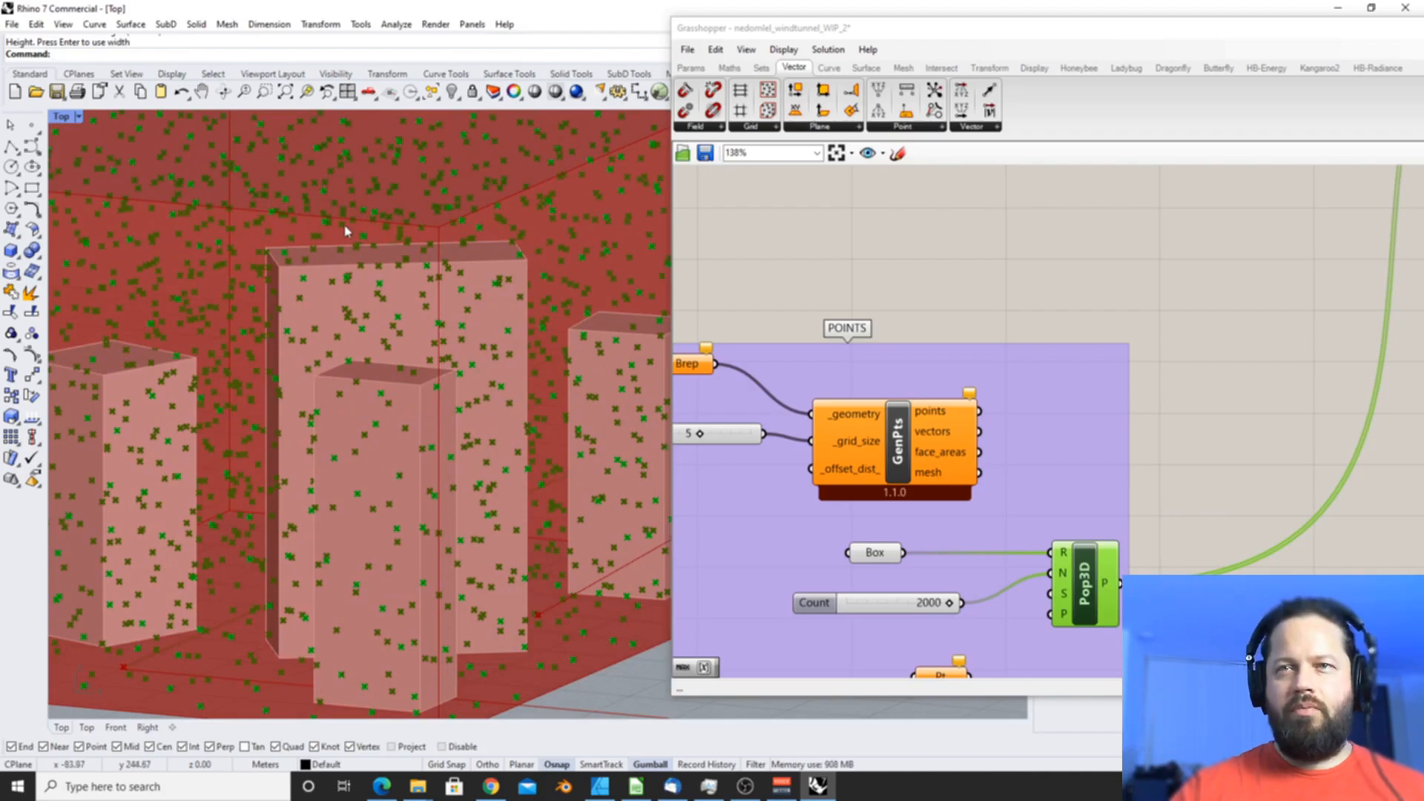
scroll(385, 267, "down", 5)
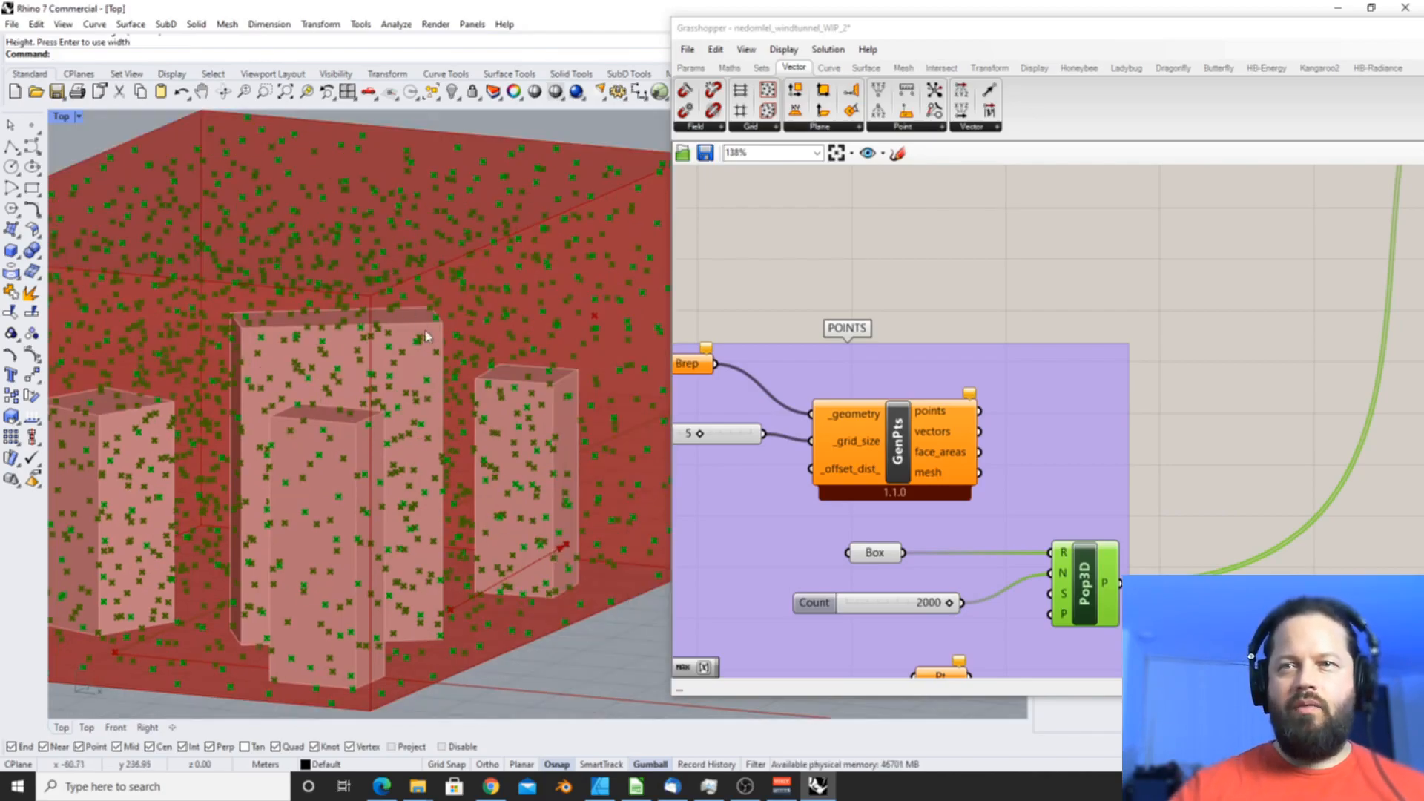
scroll(247, 483, "down", 3)
- Check the _fields_ input of the probes component in the SOLUTION group and the U panel feeding it
scroll(248, 483, "down", 4)
scroll(294, 466, "up", 4)
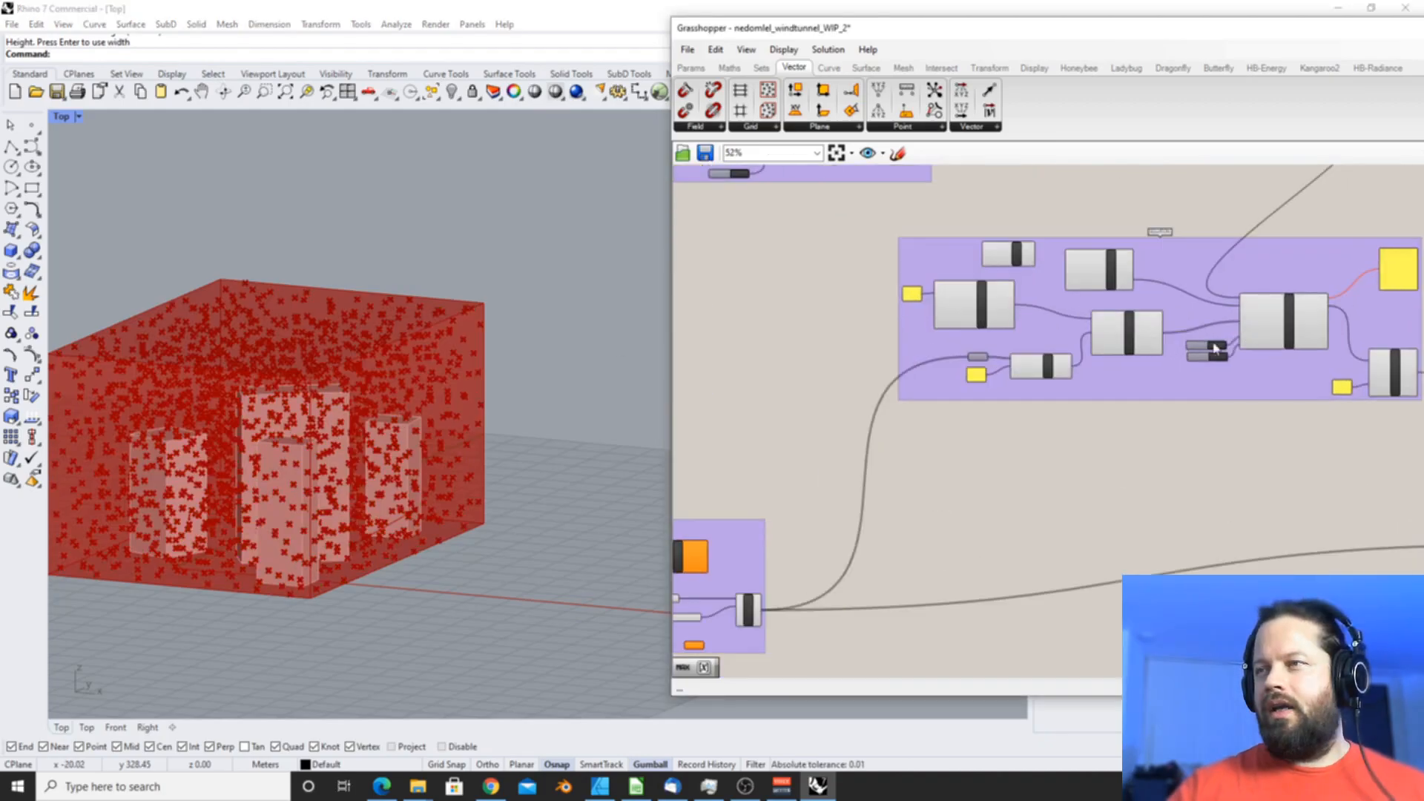
scroll(1068, 373, "up", 5)
left_click(857, 379)
mouse_move(987, 361)
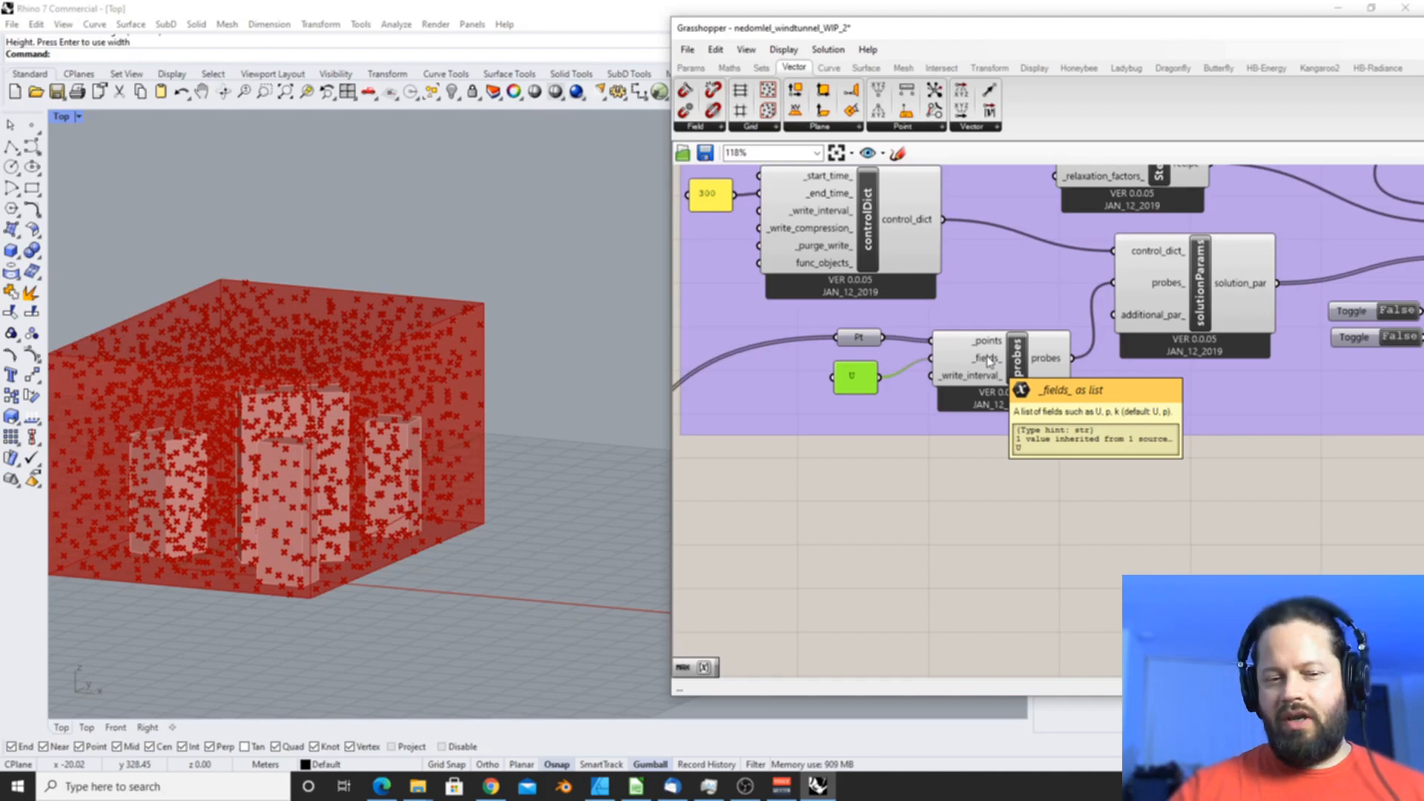
mouse_move(850, 390)
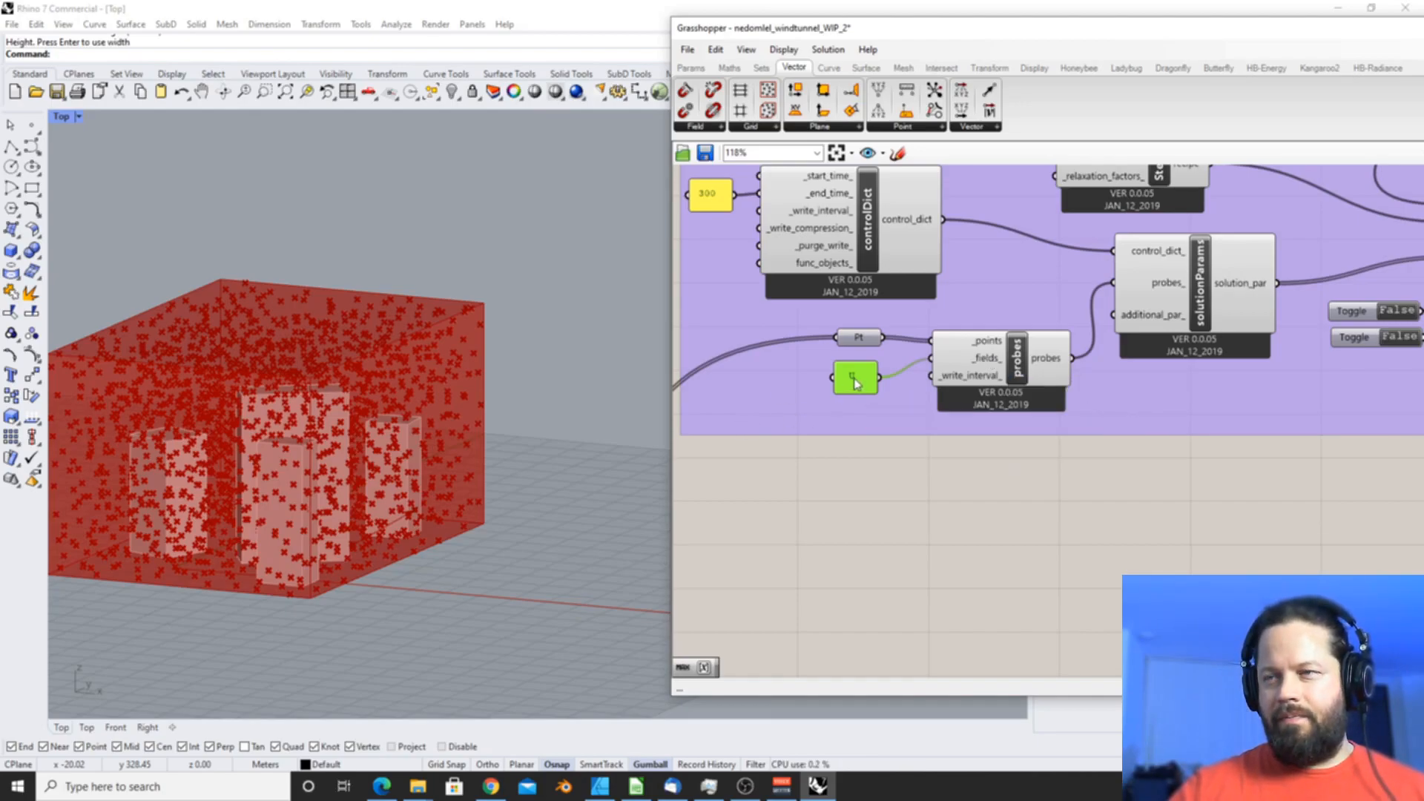
left_click_drag(856, 382, 863, 381)
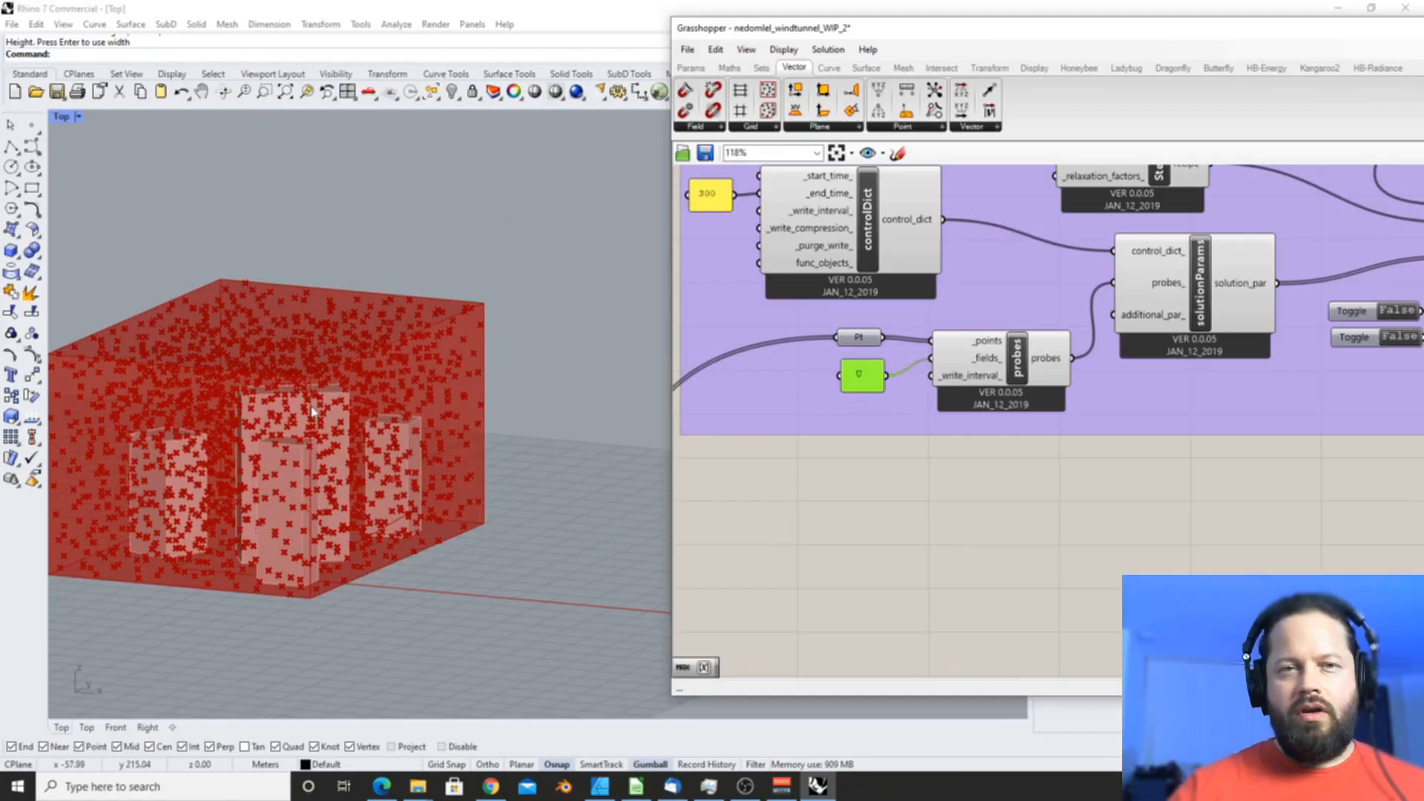
scroll(1059, 448, "down", 4)
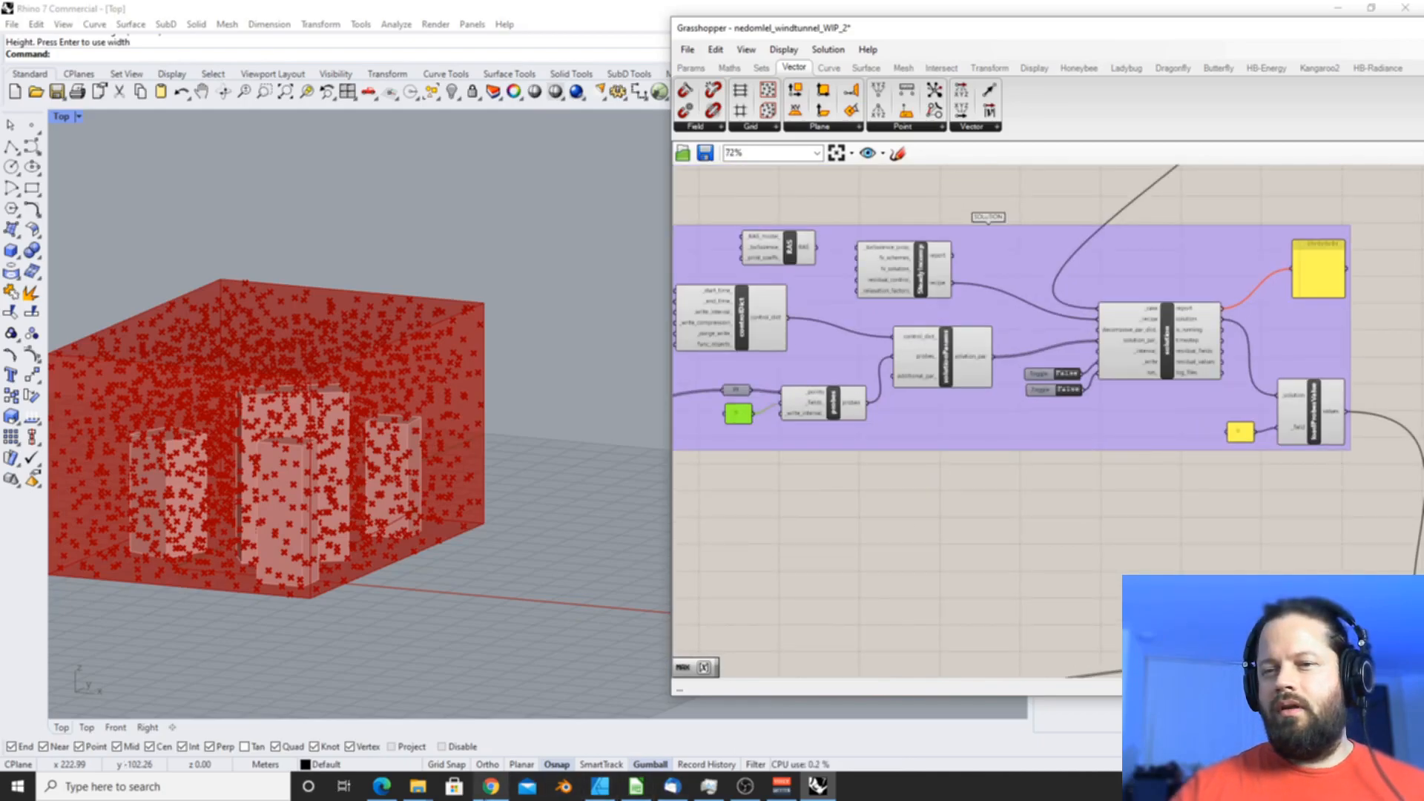
- Switch to Chrome and review the OpenFOAM guide's table of common fields, including the entries for U, phi, p and rho
left_click(492, 788)
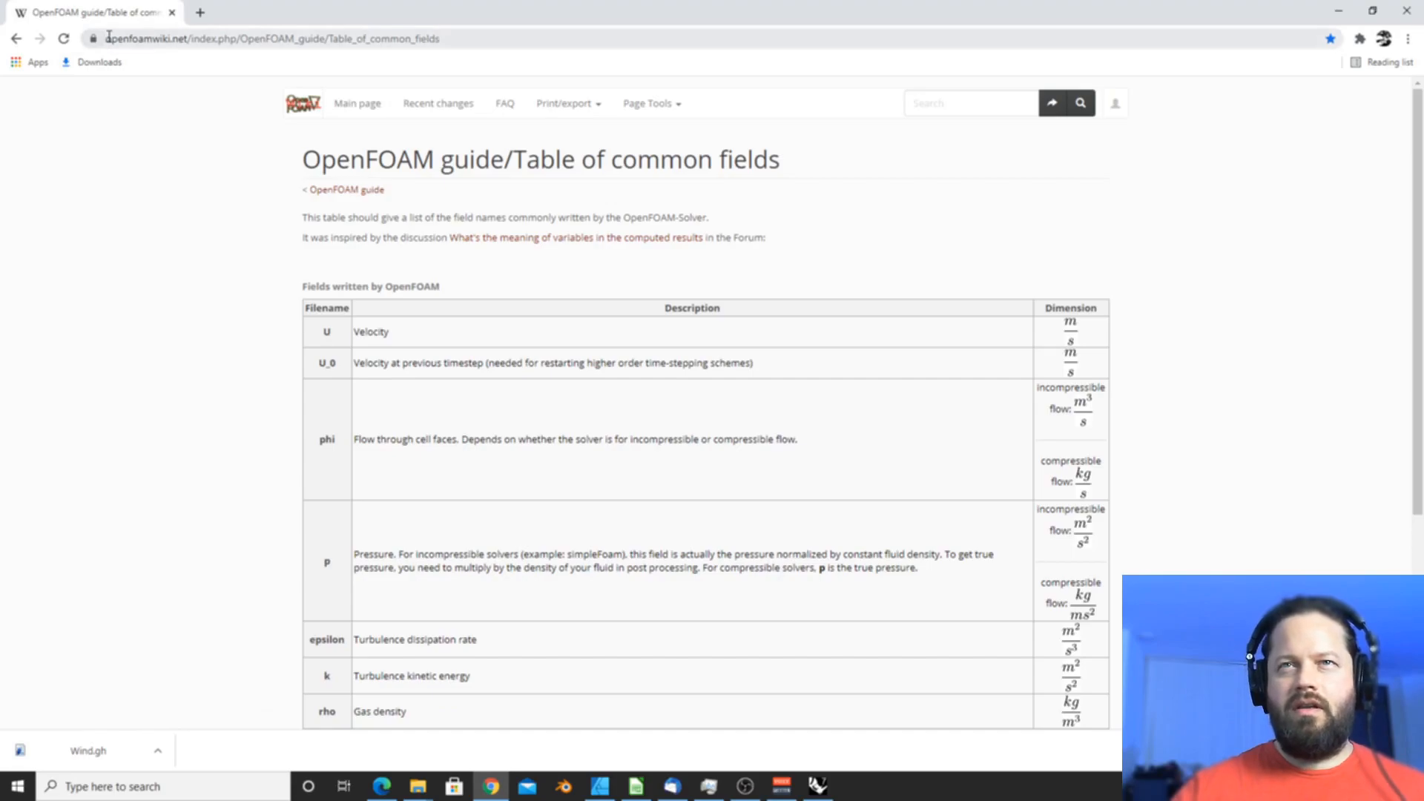
left_click_drag(106, 38, 190, 38)
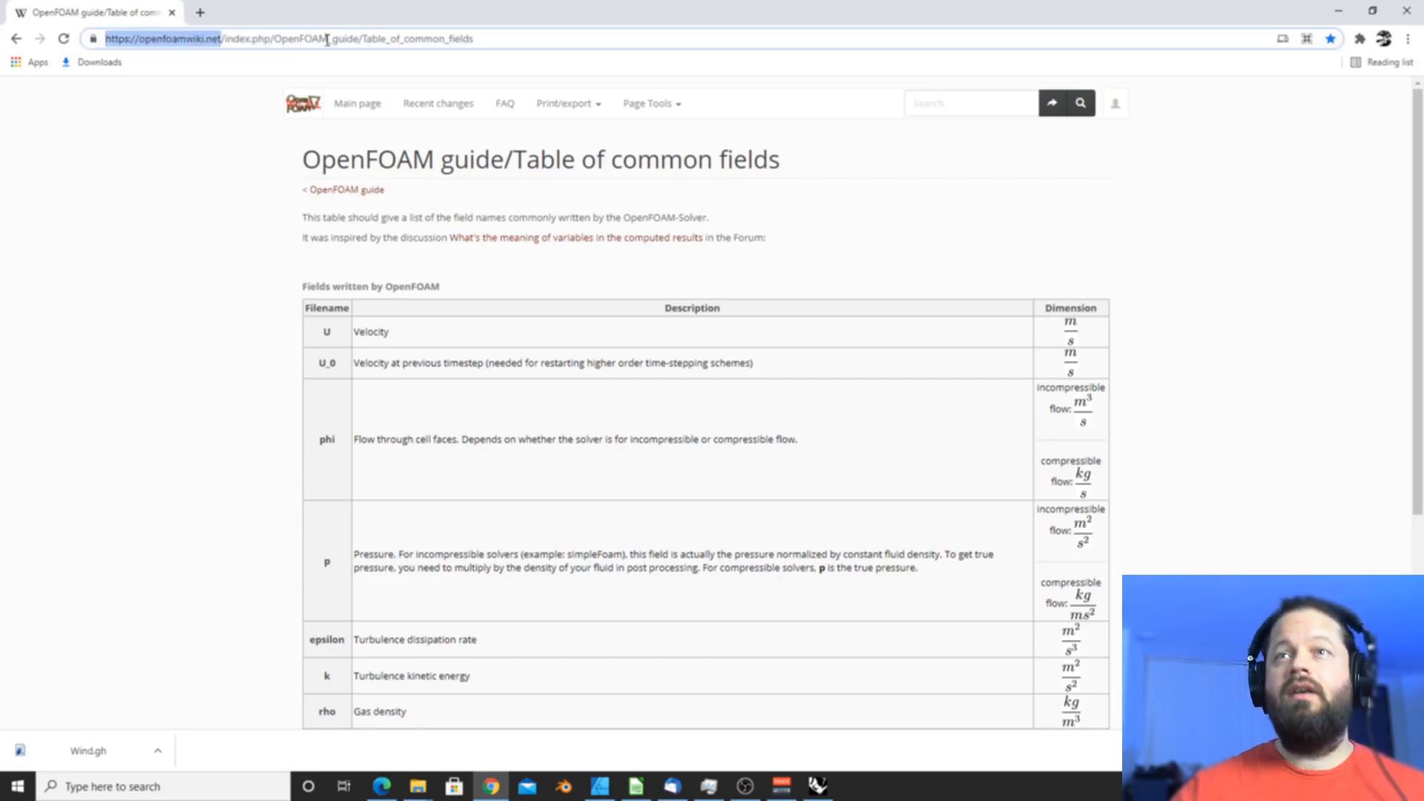
left_click(901, 213)
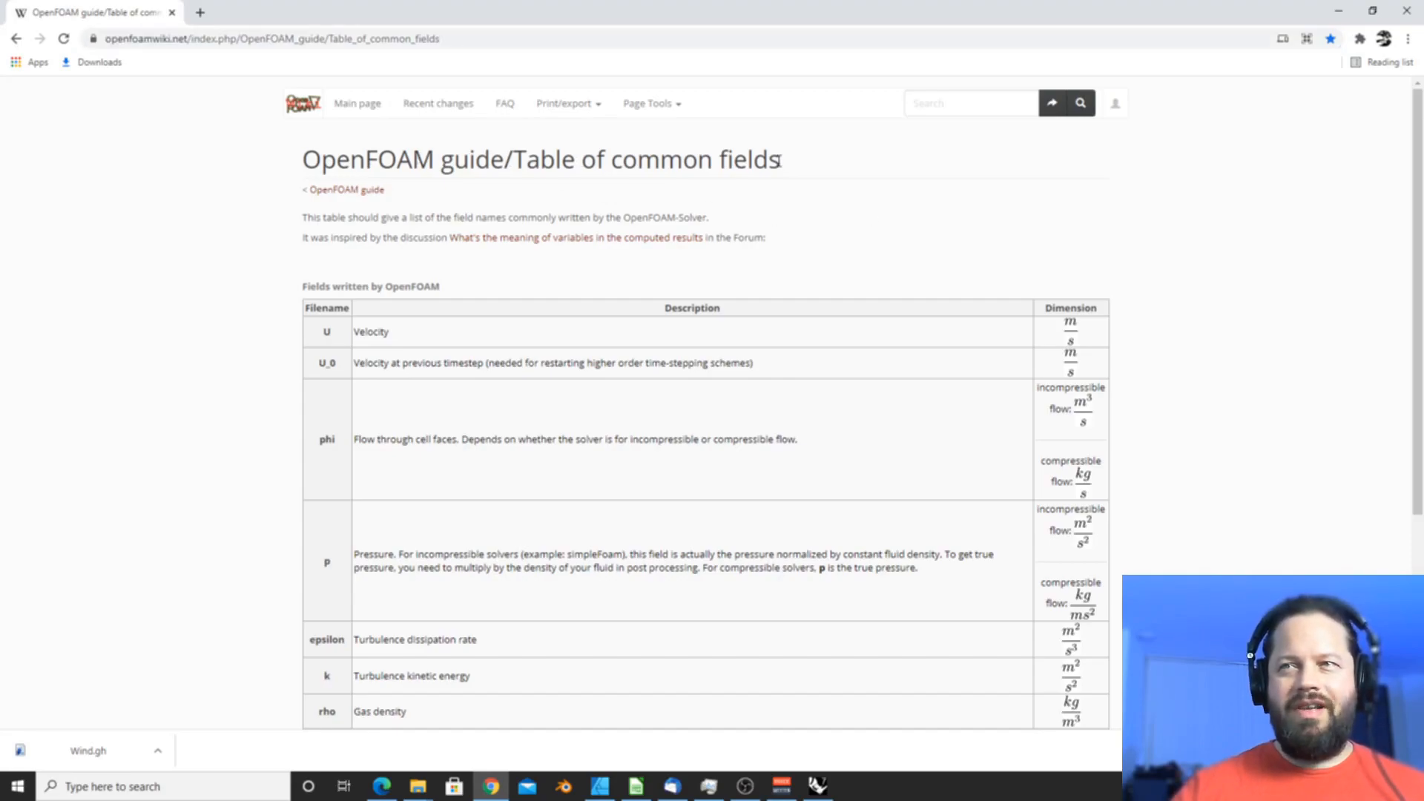
scroll(792, 197, "down", 3)
scroll(330, 180, "up", 1)
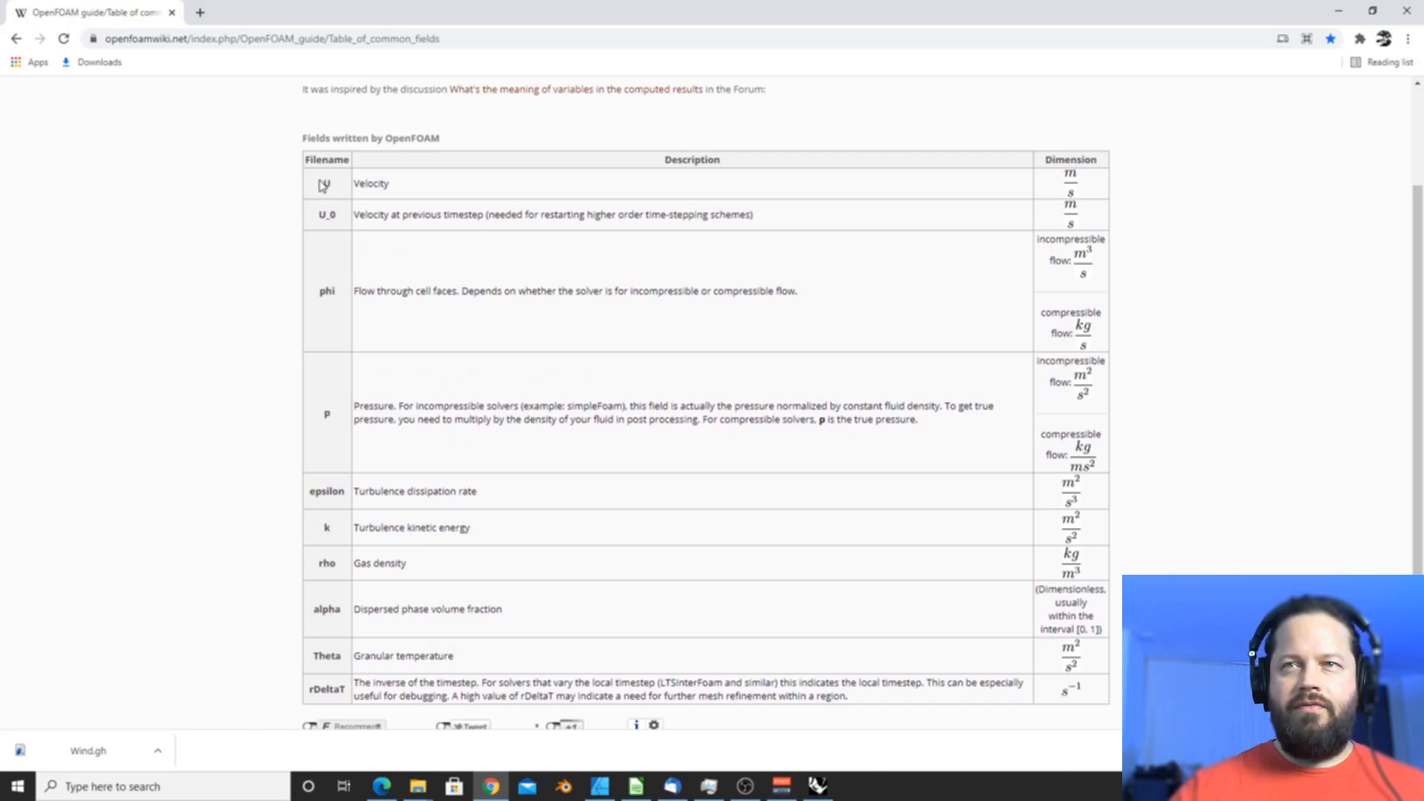
left_click_drag(326, 182, 353, 321)
left_click(326, 182)
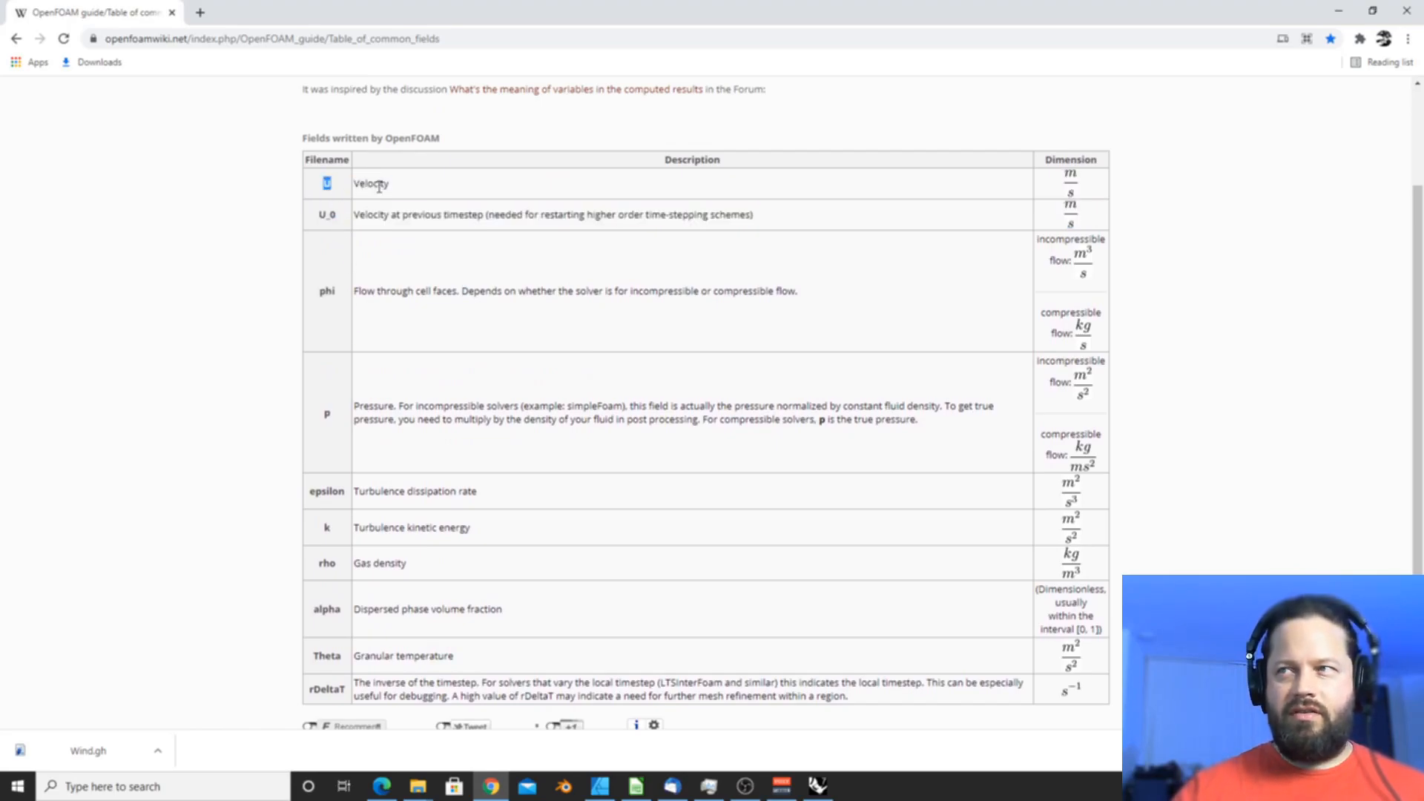
double_click(327, 215)
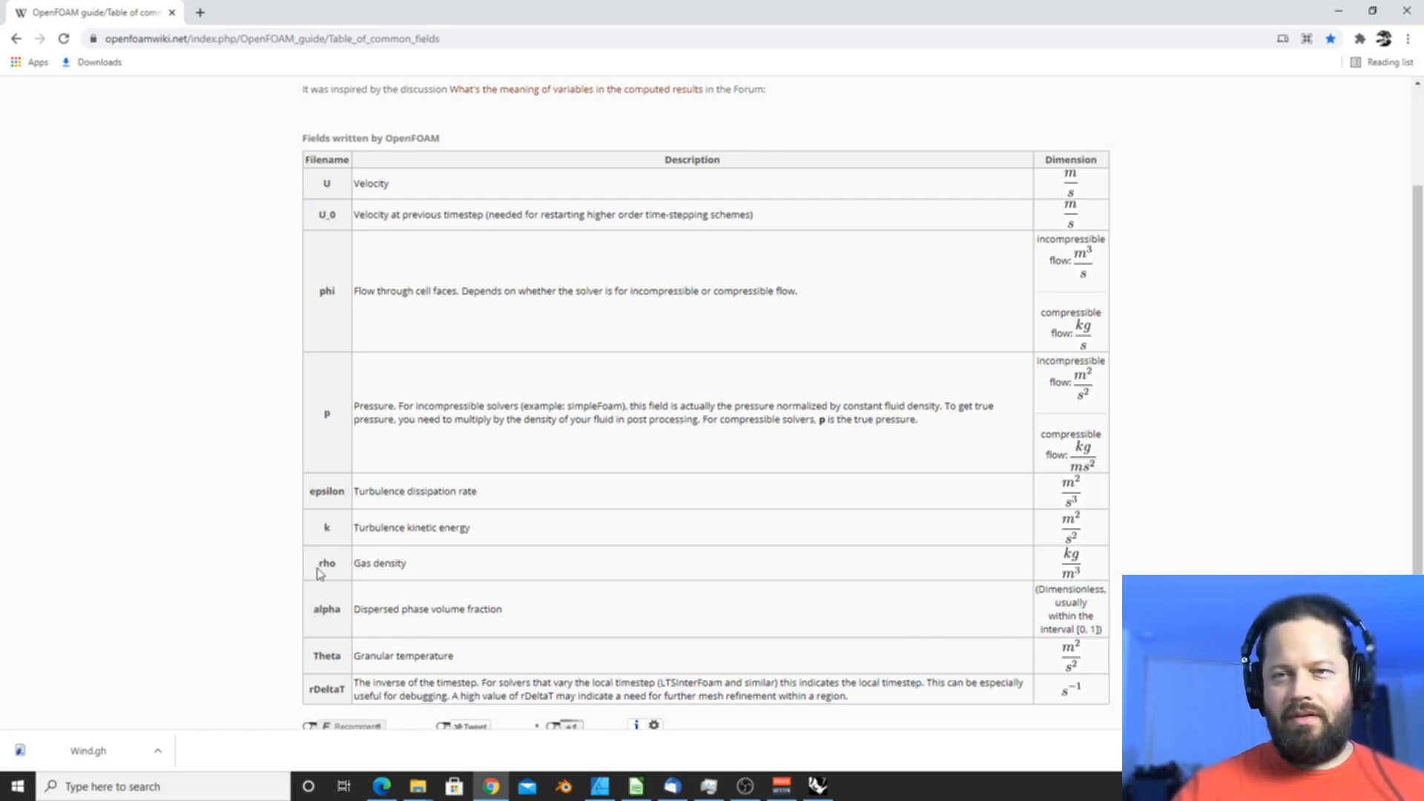
scroll(331, 682, "down", 2)
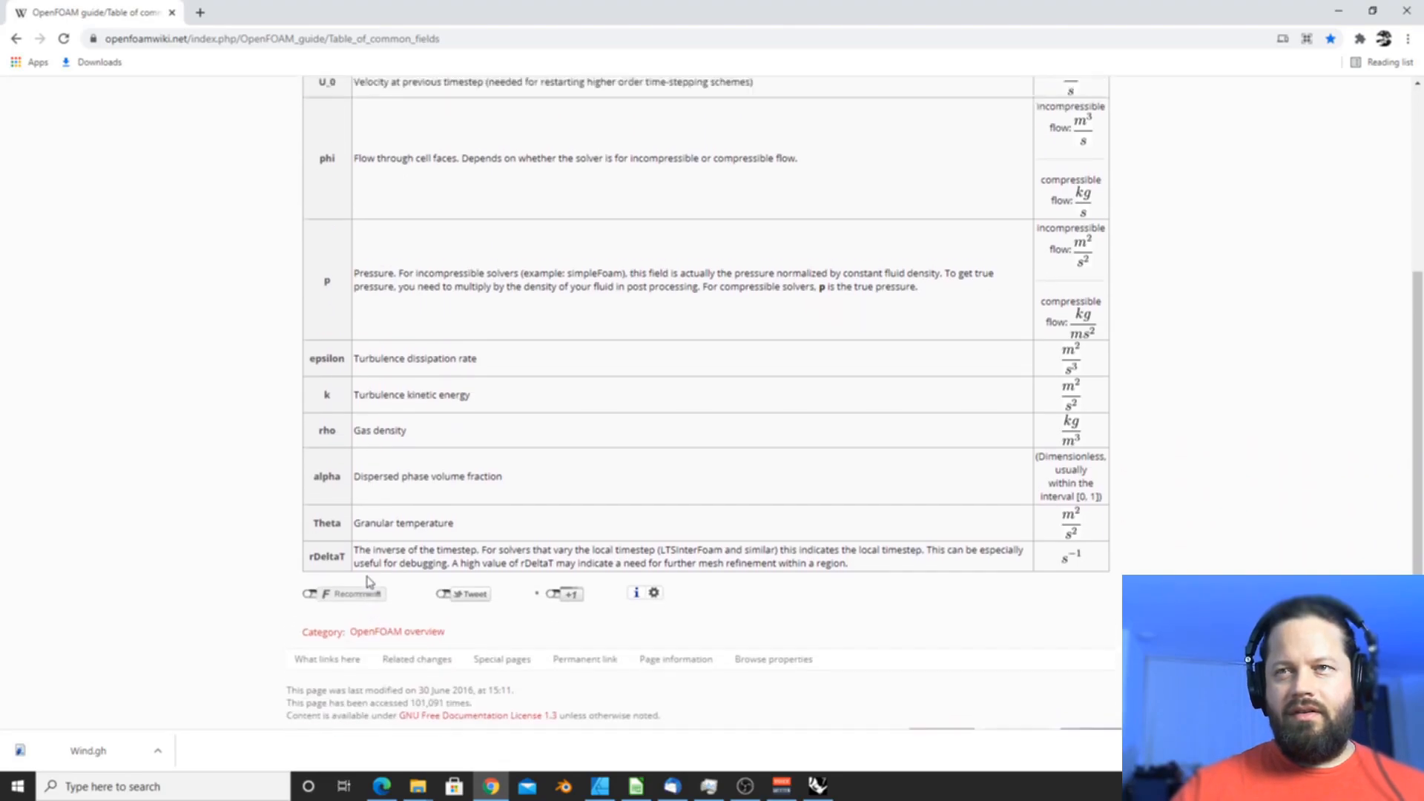
scroll(355, 571, "up", 2)
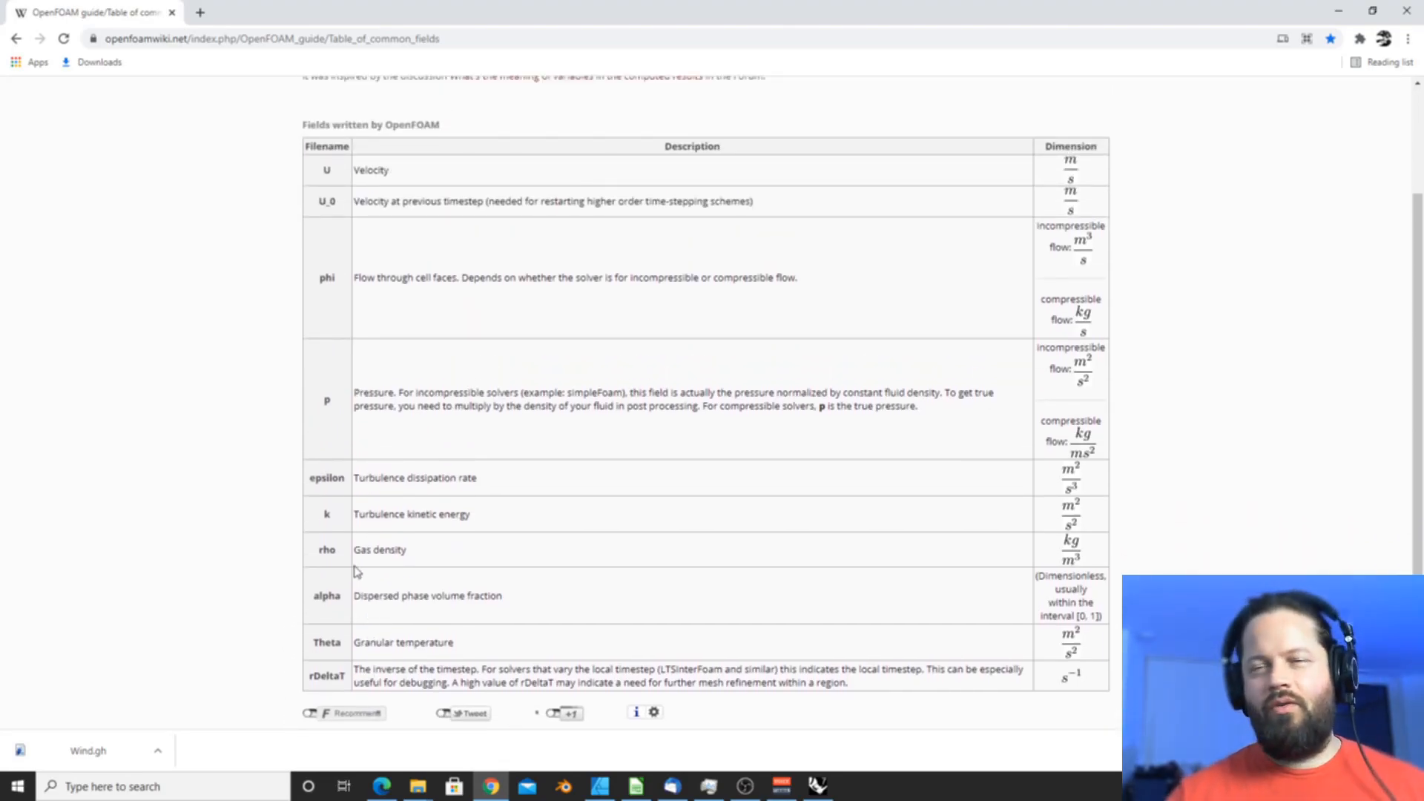
double_click(326, 172)
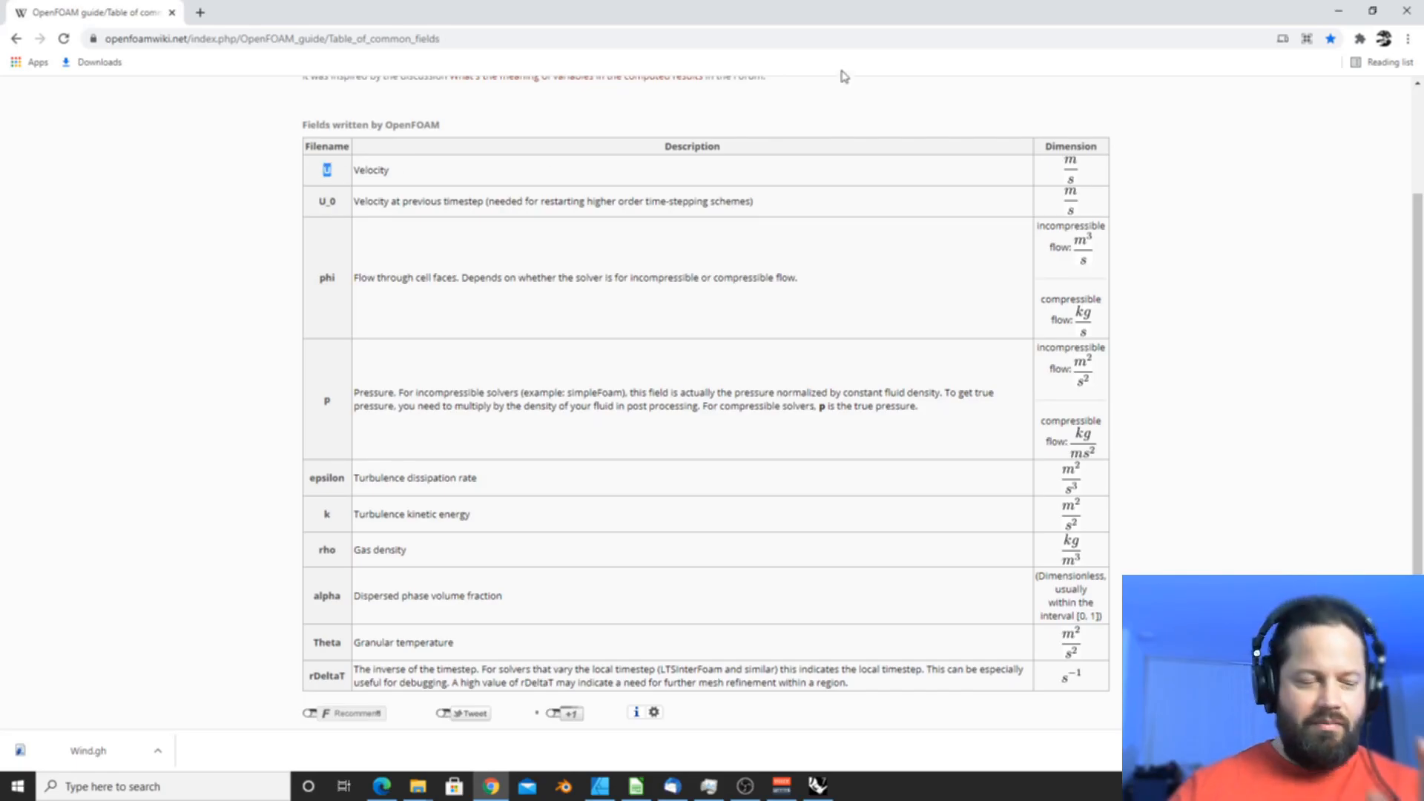
left_click(1340, 10)
- Check the Pt parameter and the U panel connected to the points and fields inputs of the probes component
left_click(840, 492)
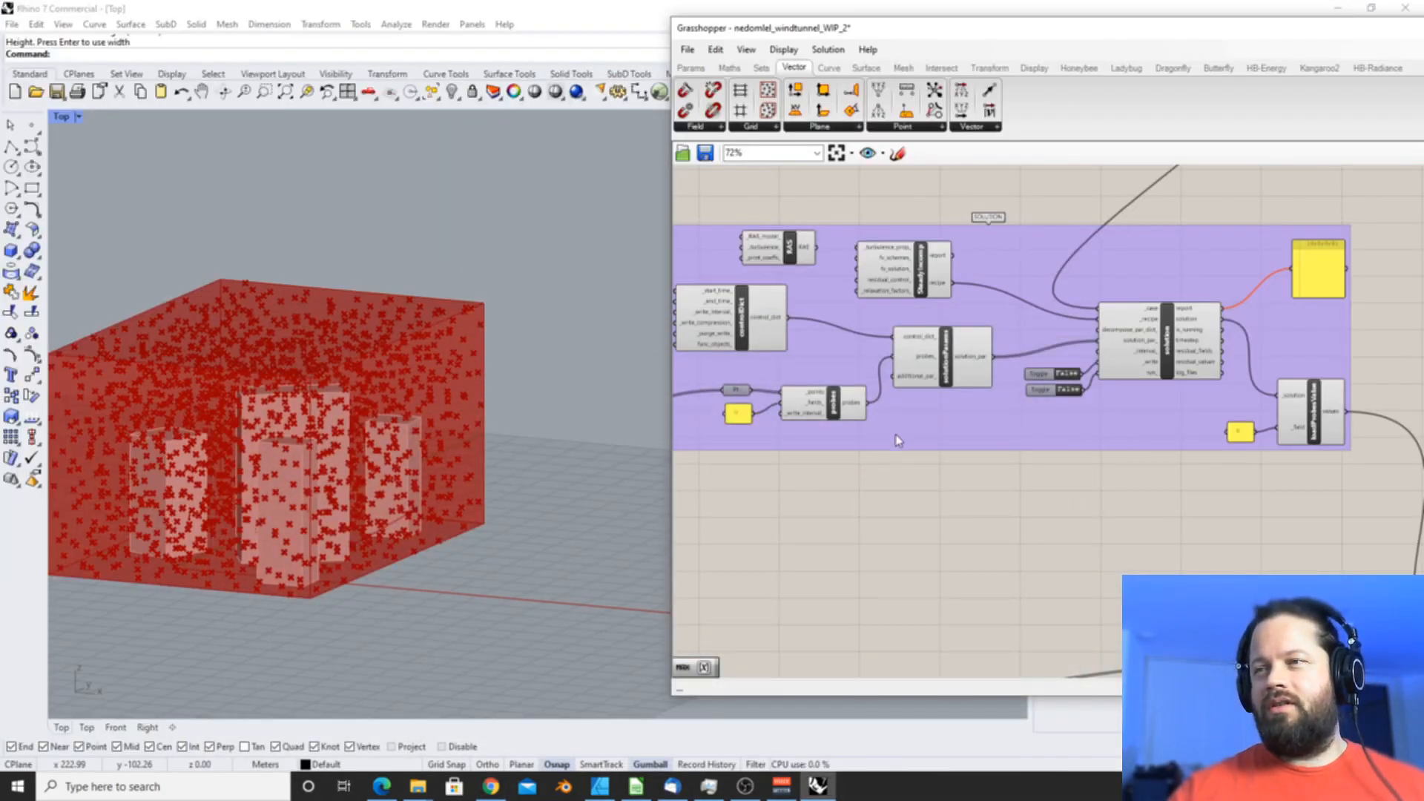
scroll(895, 441, "down", 3)
scroll(799, 423, "up", 4)
left_click(799, 419)
left_click(905, 412)
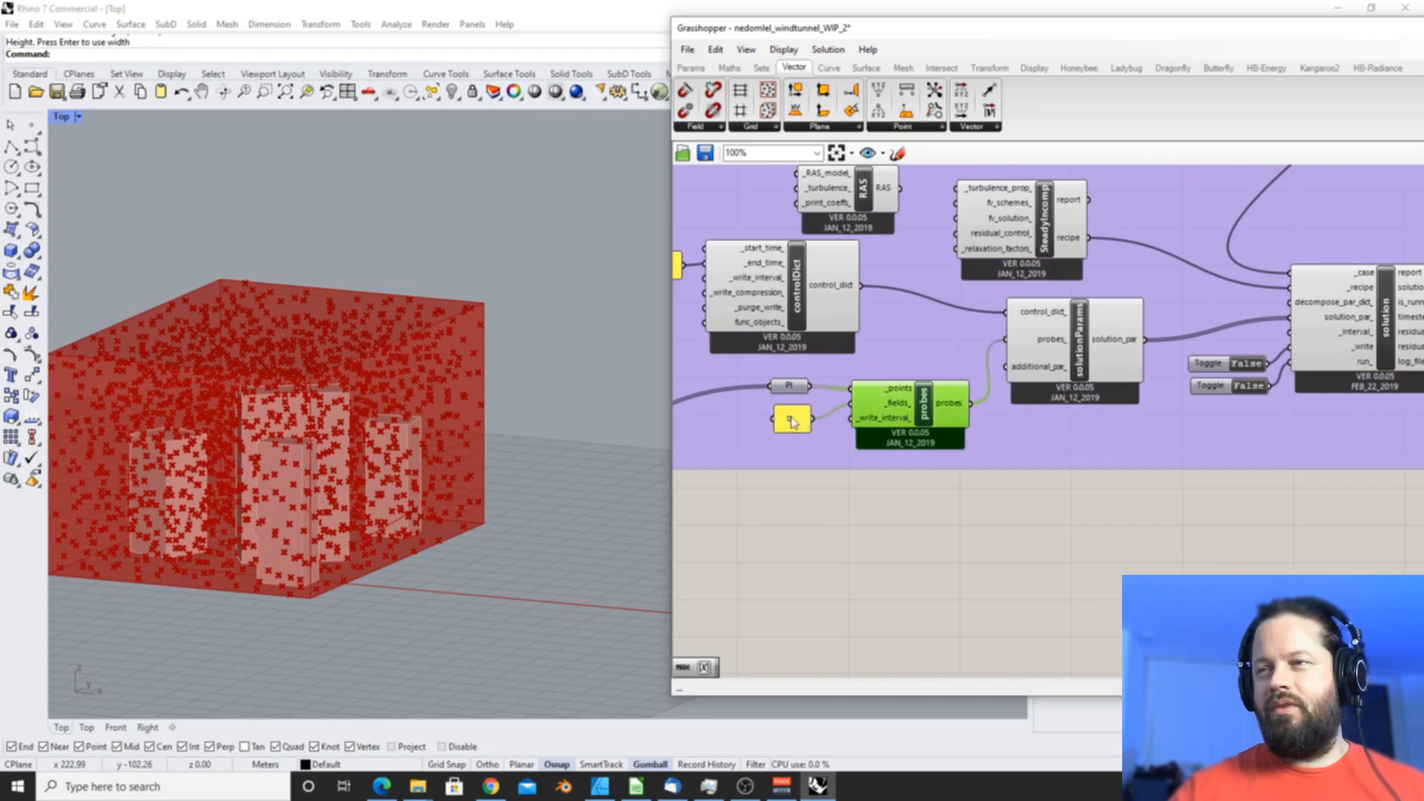
mouse_move(795, 391)
left_mouse_down()
mouse_move(801, 380)
mouse_move(798, 394)
left_mouse_up()
left_click(792, 424)
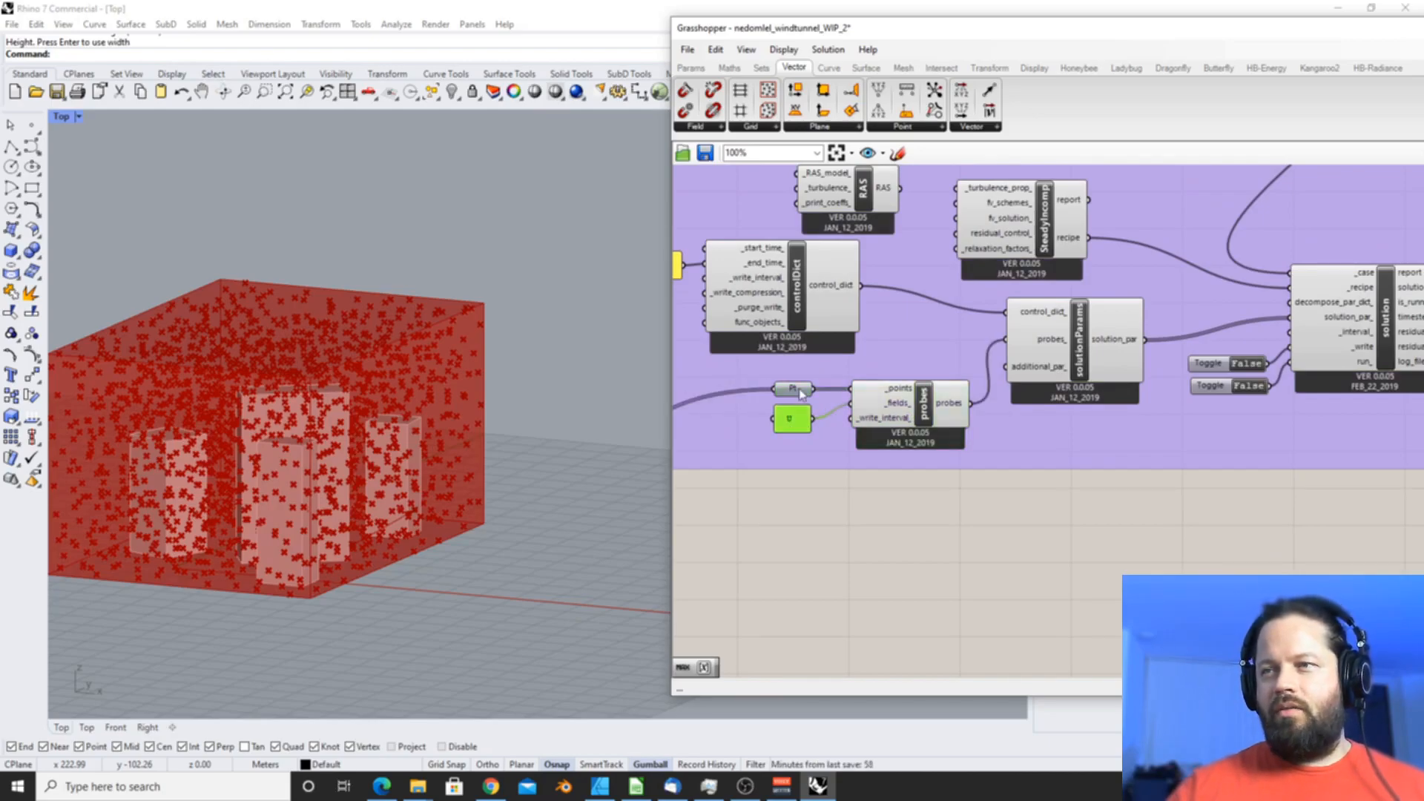
left_click(802, 390)
left_click(791, 420)
scroll(782, 420, "down", 3)
scroll(801, 418, "up", 5)
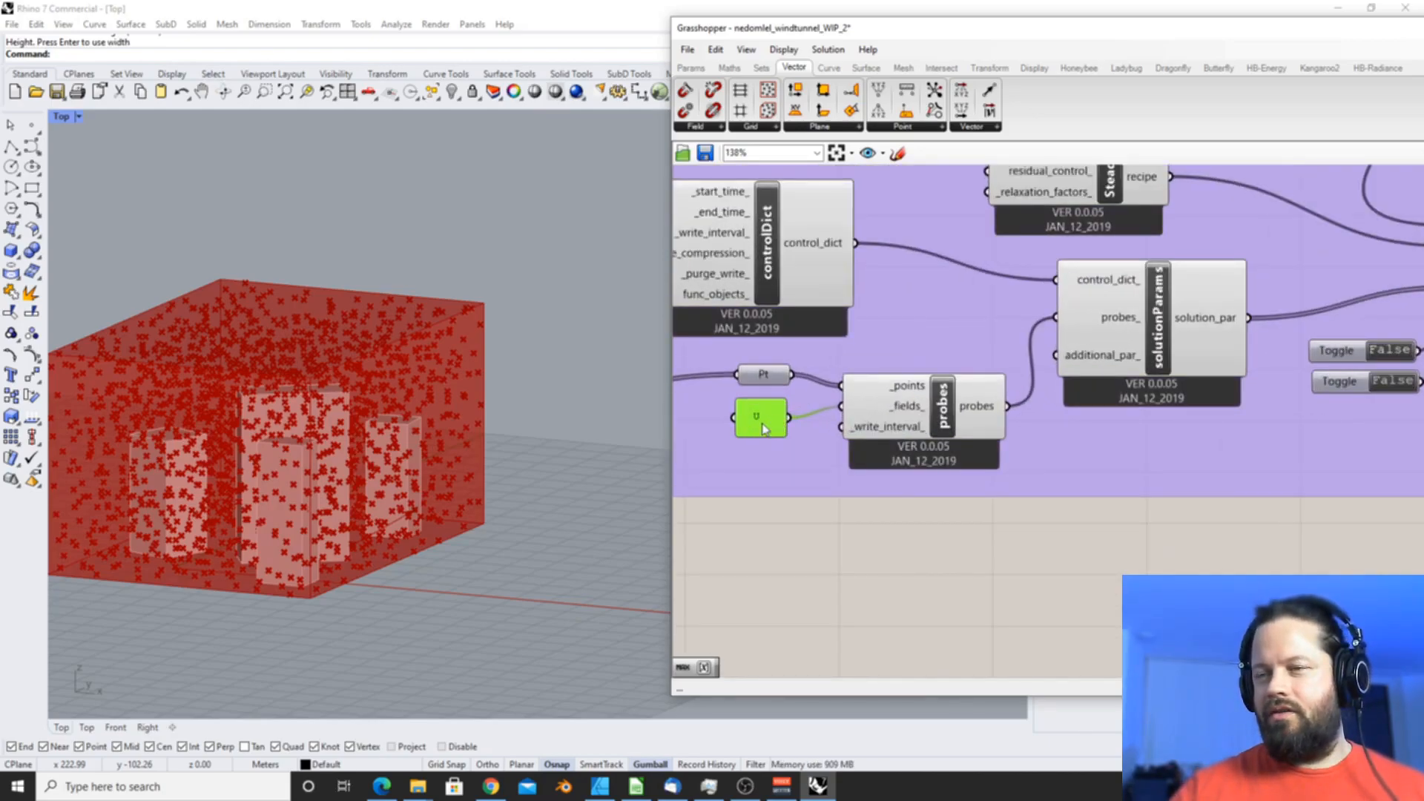
- Check the loadProbesValue component and the U panel that sets which field it reads from the solution
scroll(754, 432, "down", 5)
scroll(1196, 415, "up", 3)
left_click(1196, 397)
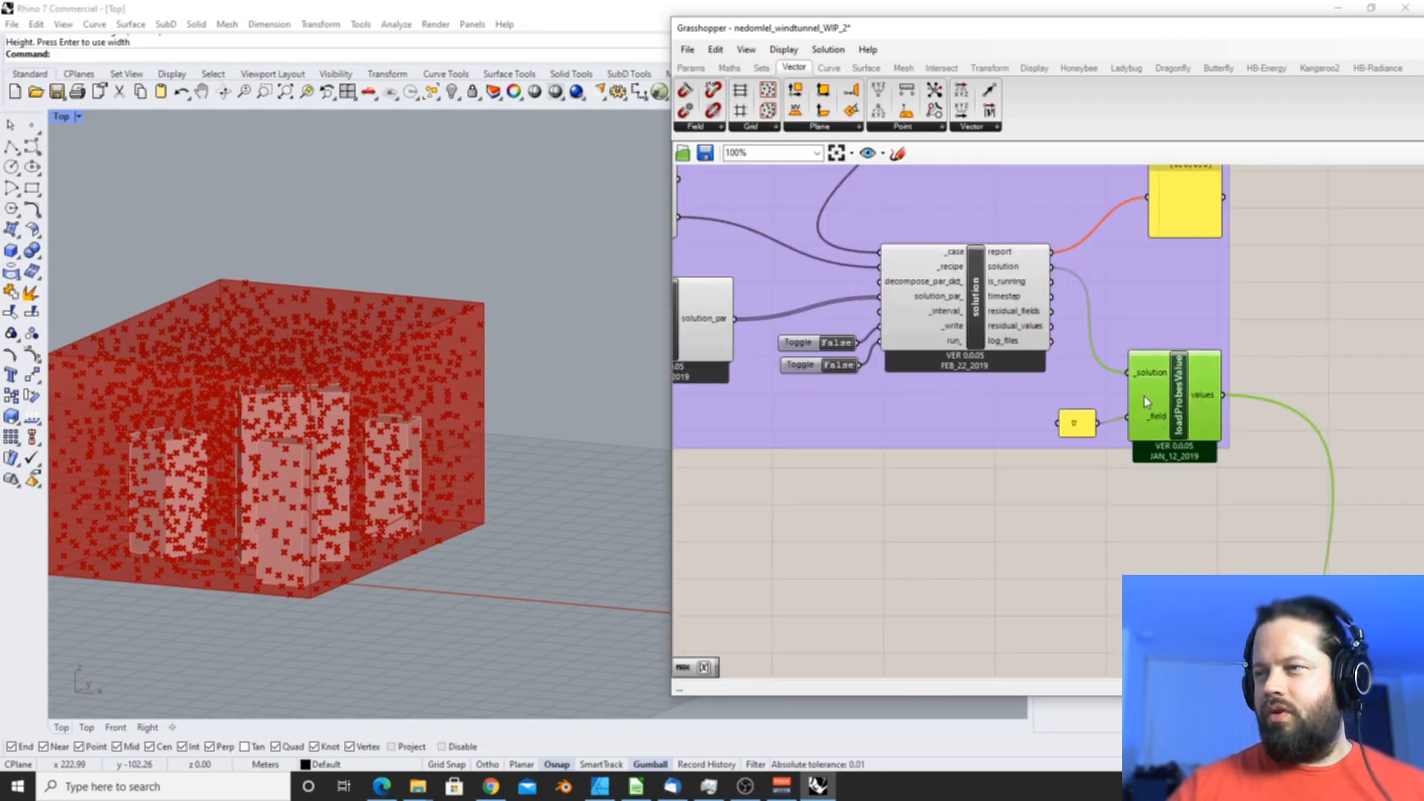
mouse_move(1080, 432)
left_mouse_down()
mouse_move(1087, 417)
mouse_move(1093, 427)
left_mouse_up()
scroll(1068, 373, "down", 3)
scroll(1048, 350, "down", 3)
scroll(1186, 432, "up", 3)
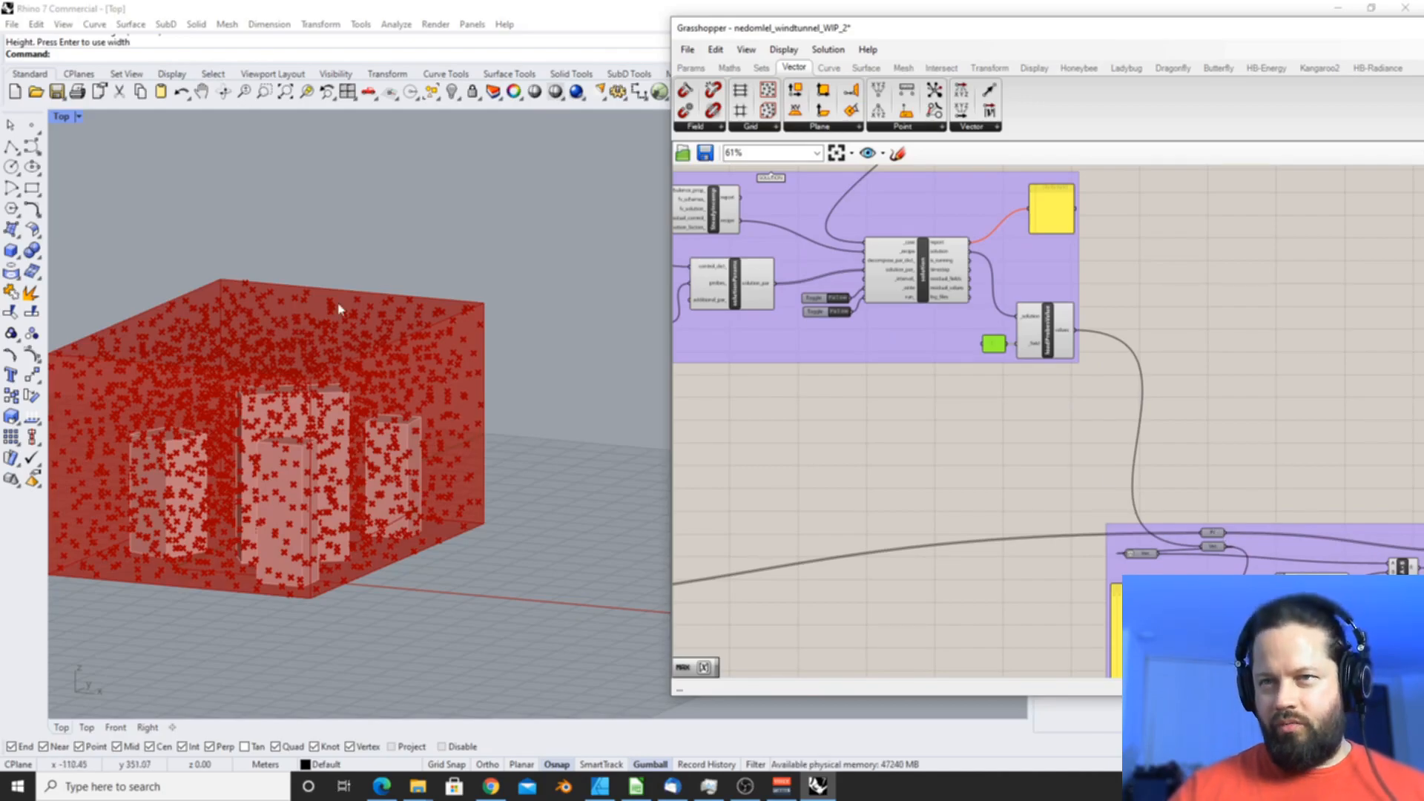
- Rearrange the two Vec parameters in the OUTPUT group so the one receiving the probe values sits ahead of the other
scroll(1038, 475, "up", 5)
left_click(984, 482)
left_click_drag(983, 487, 989, 498)
left_click_drag(1124, 472, 1057, 472)
scroll(1057, 472, "up", 1)
left_click_drag(964, 339, 871, 343)
left_click_drag(874, 394, 1070, 346)
left_click_drag(870, 346, 911, 371)
- Examine the vector display chain in the OUTPUT group and trace its points back to the Pop3D component
scroll(894, 364, "down", 1)
scroll(892, 364, "down", 4)
scroll(1157, 391, "up", 3)
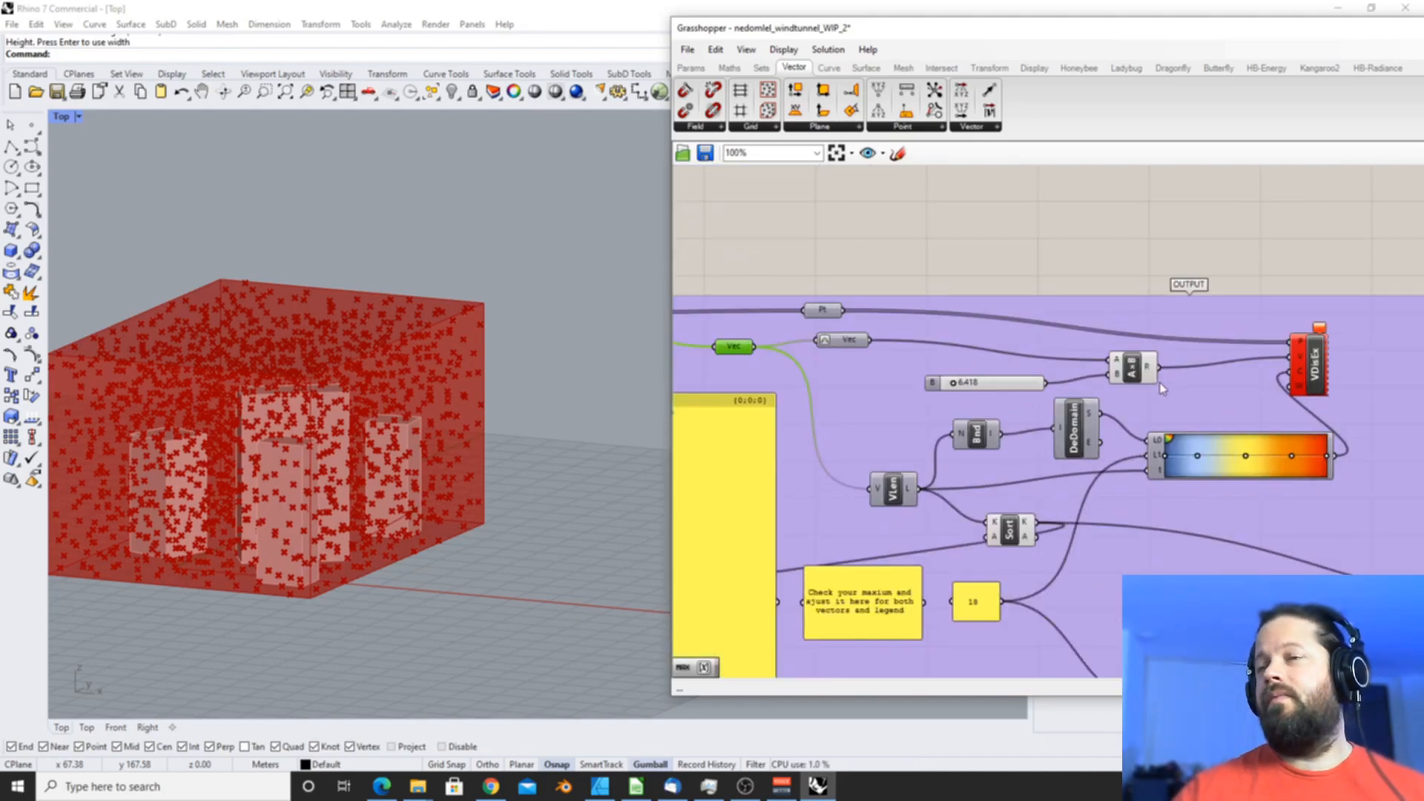
scroll(1157, 390, "down", 8)
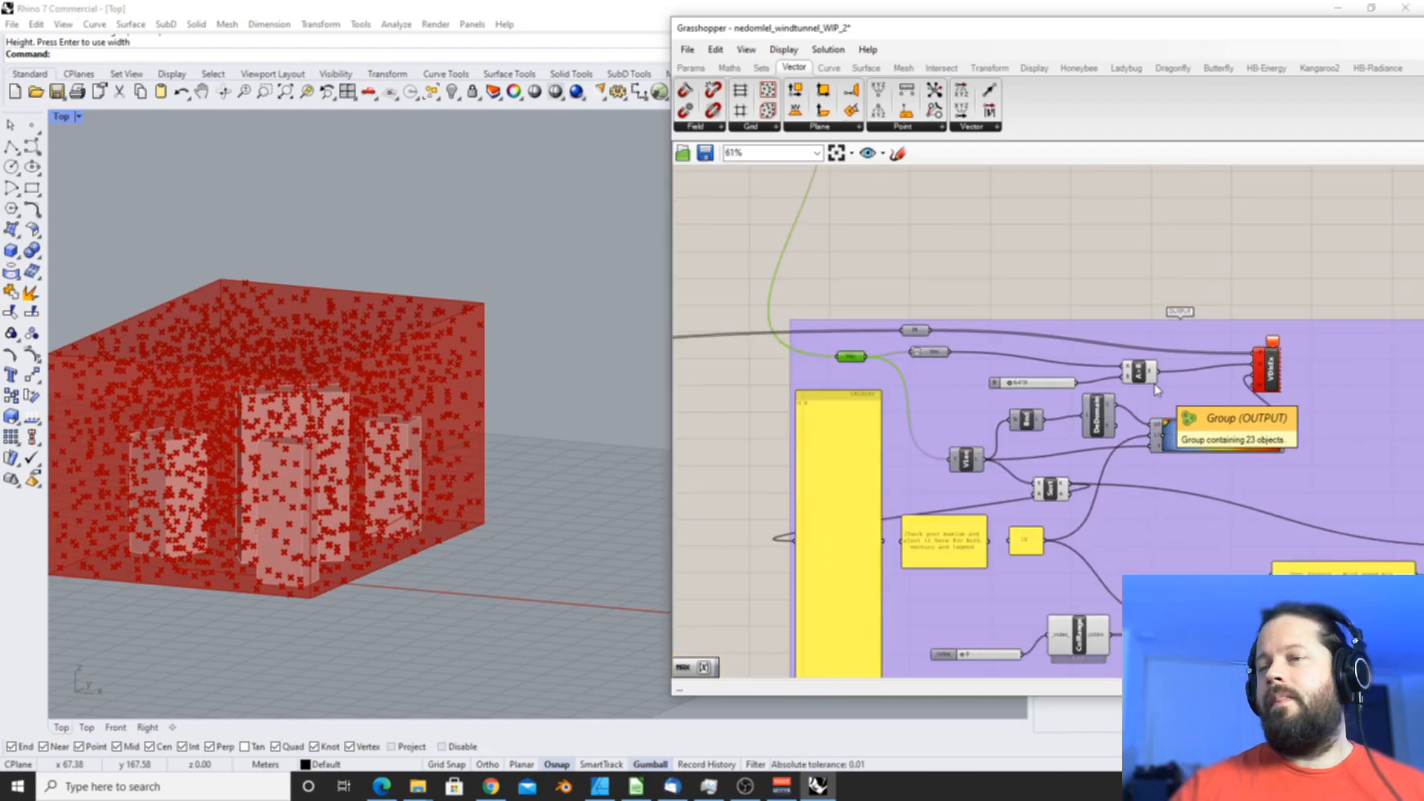
scroll(893, 403, "up", 3)
scroll(831, 406, "up", 5)
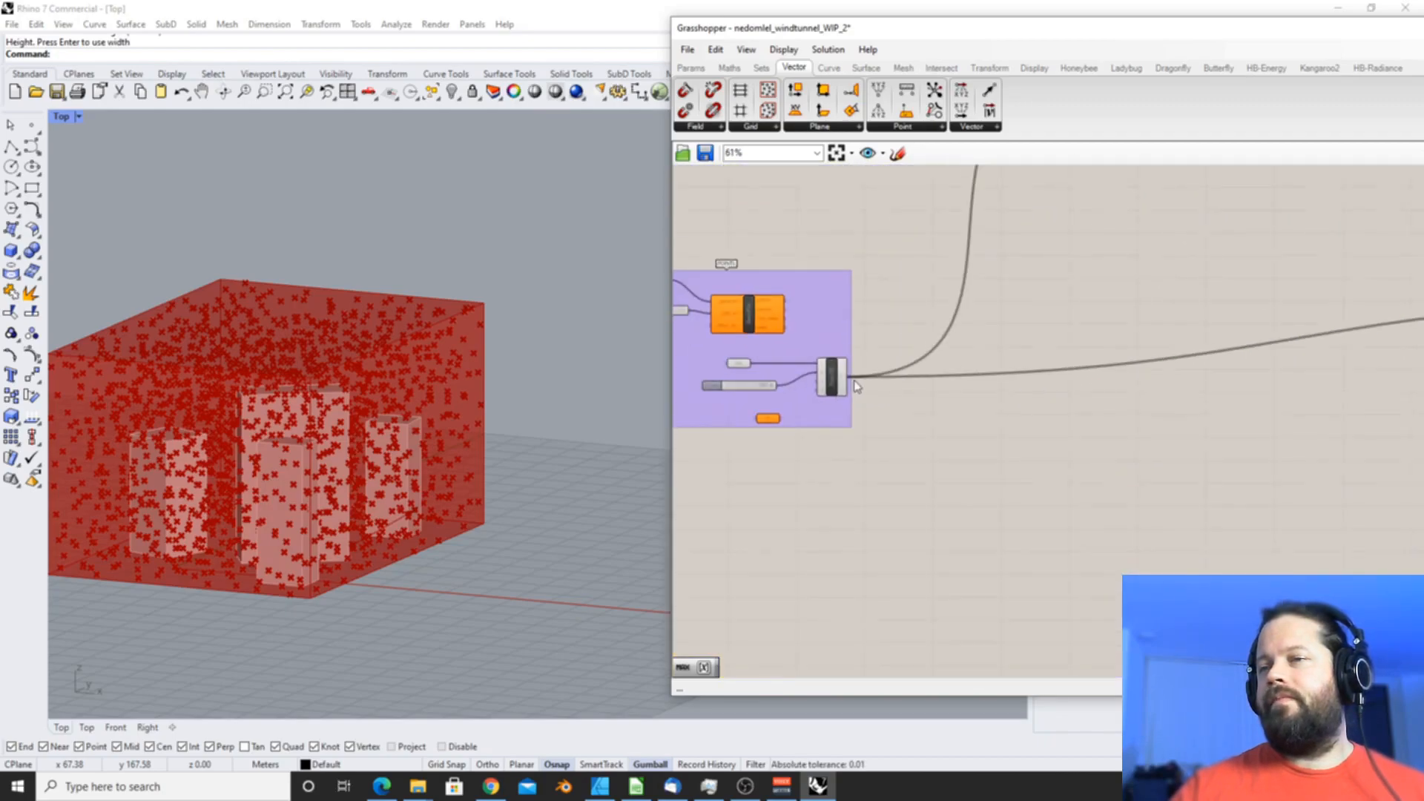
left_click(818, 379)
left_click(1057, 448)
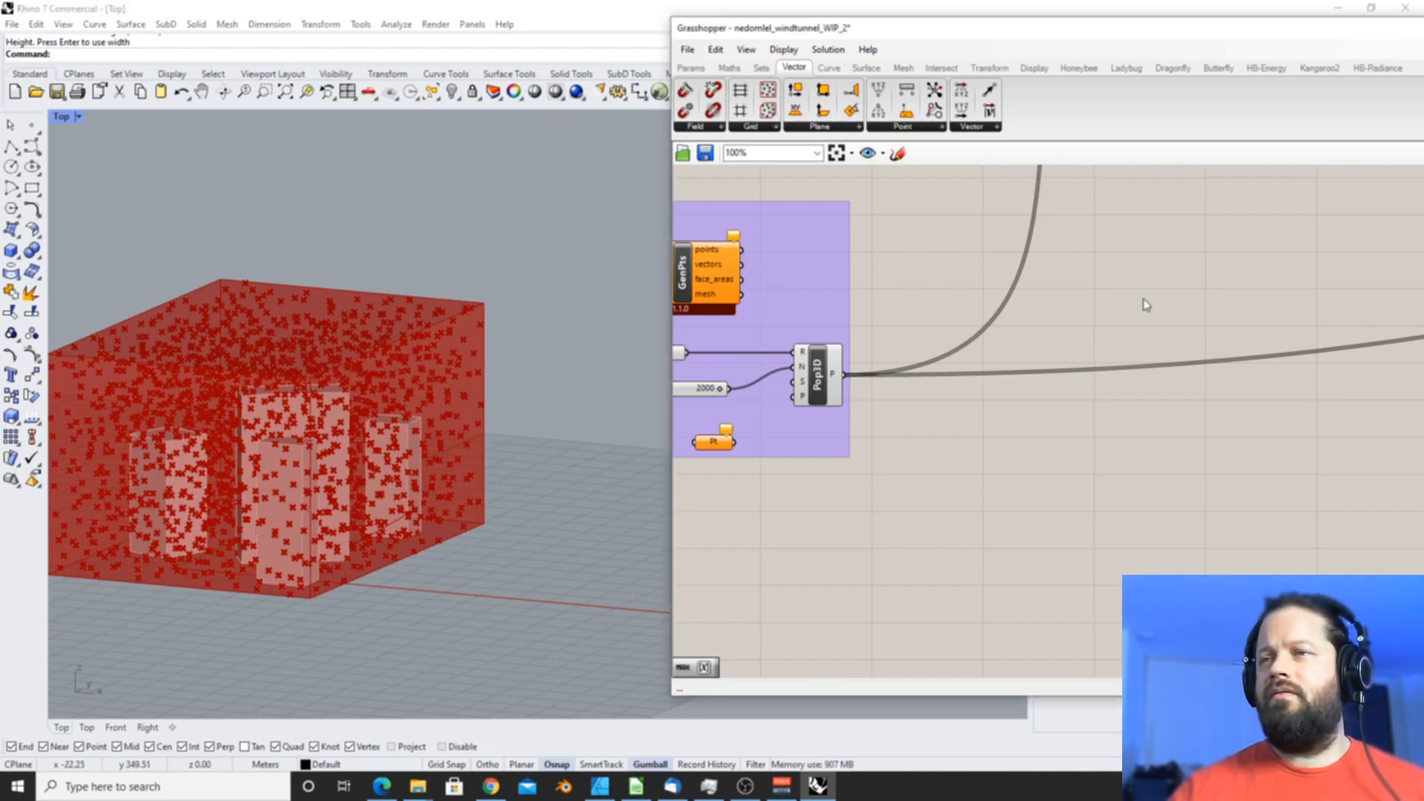
- Open the Python source of the RAS component in the SOLUTION group and read its turbulence model options
scroll(1146, 305, "down", 4)
scroll(995, 232, "up", 2)
scroll(989, 231, "down", 1)
scroll(870, 213, "up", 3)
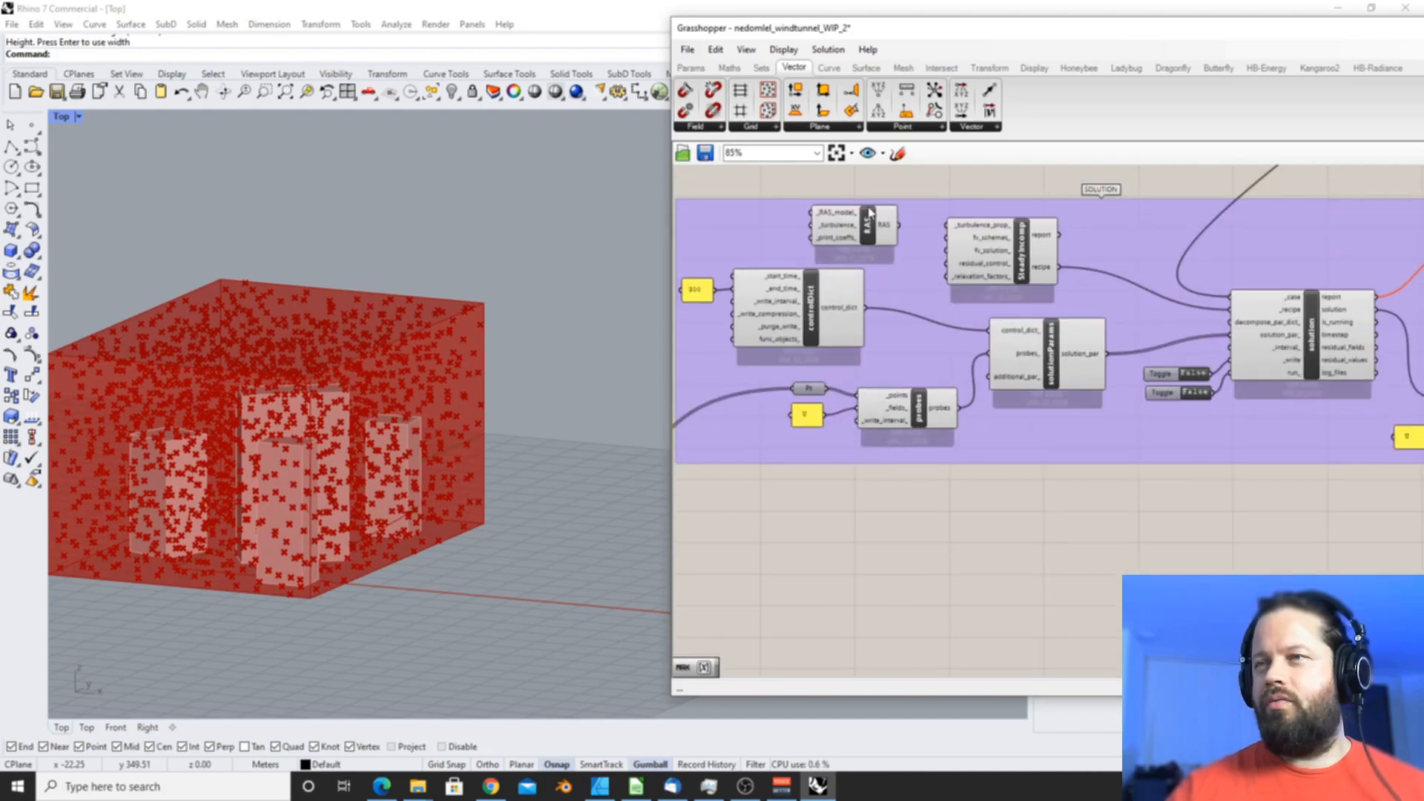
scroll(869, 213, "up", 3)
left_click(882, 226)
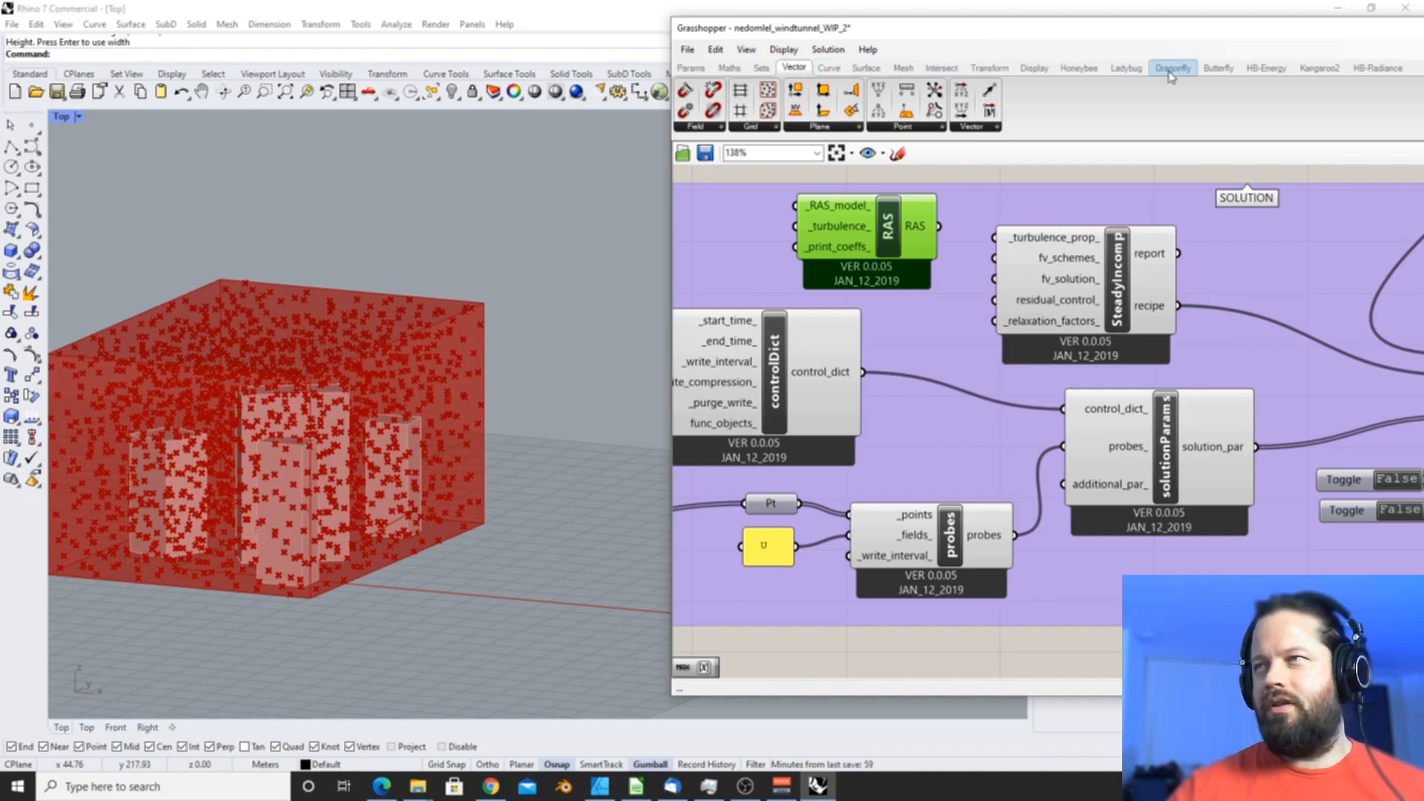
left_click_drag(1259, 35, 1099, 43)
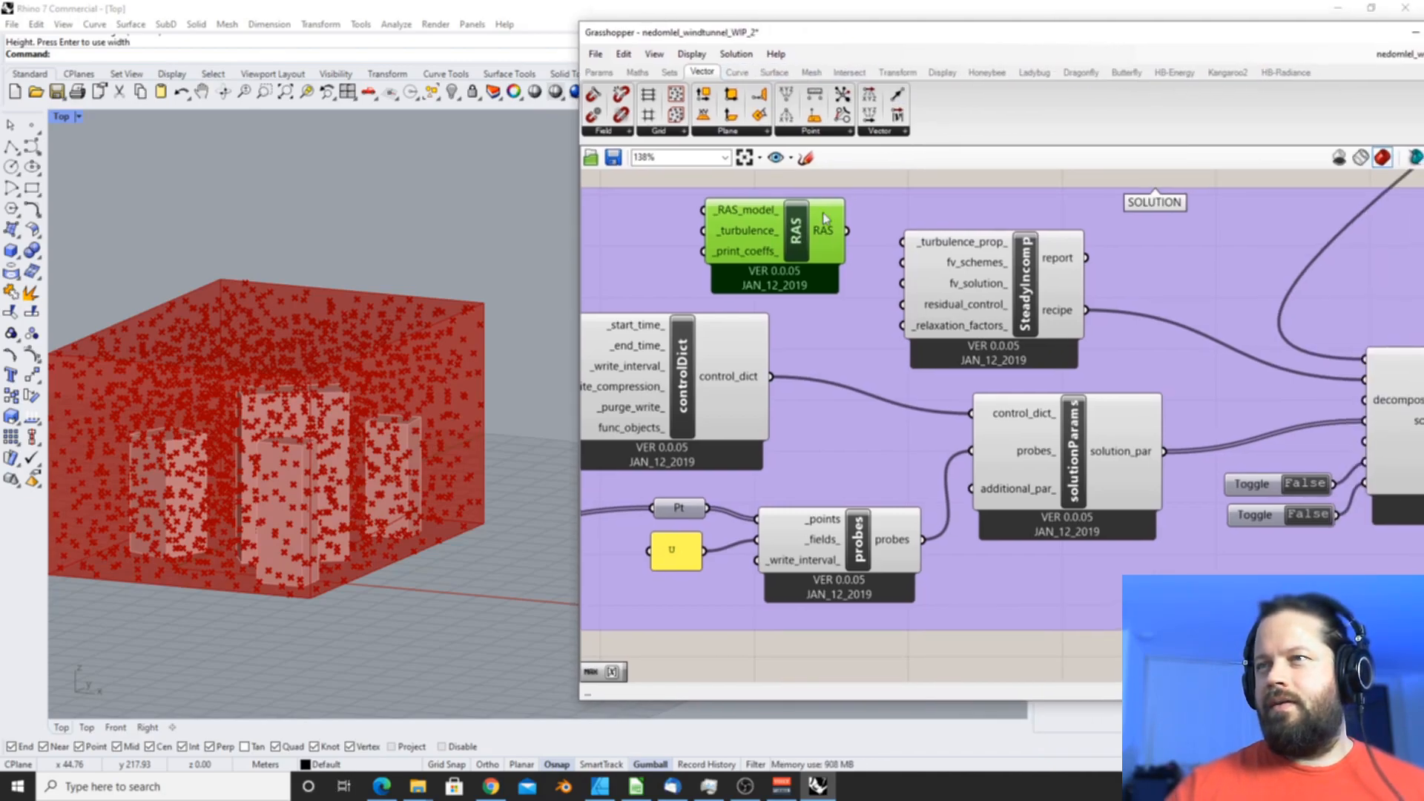
double_click(770, 224)
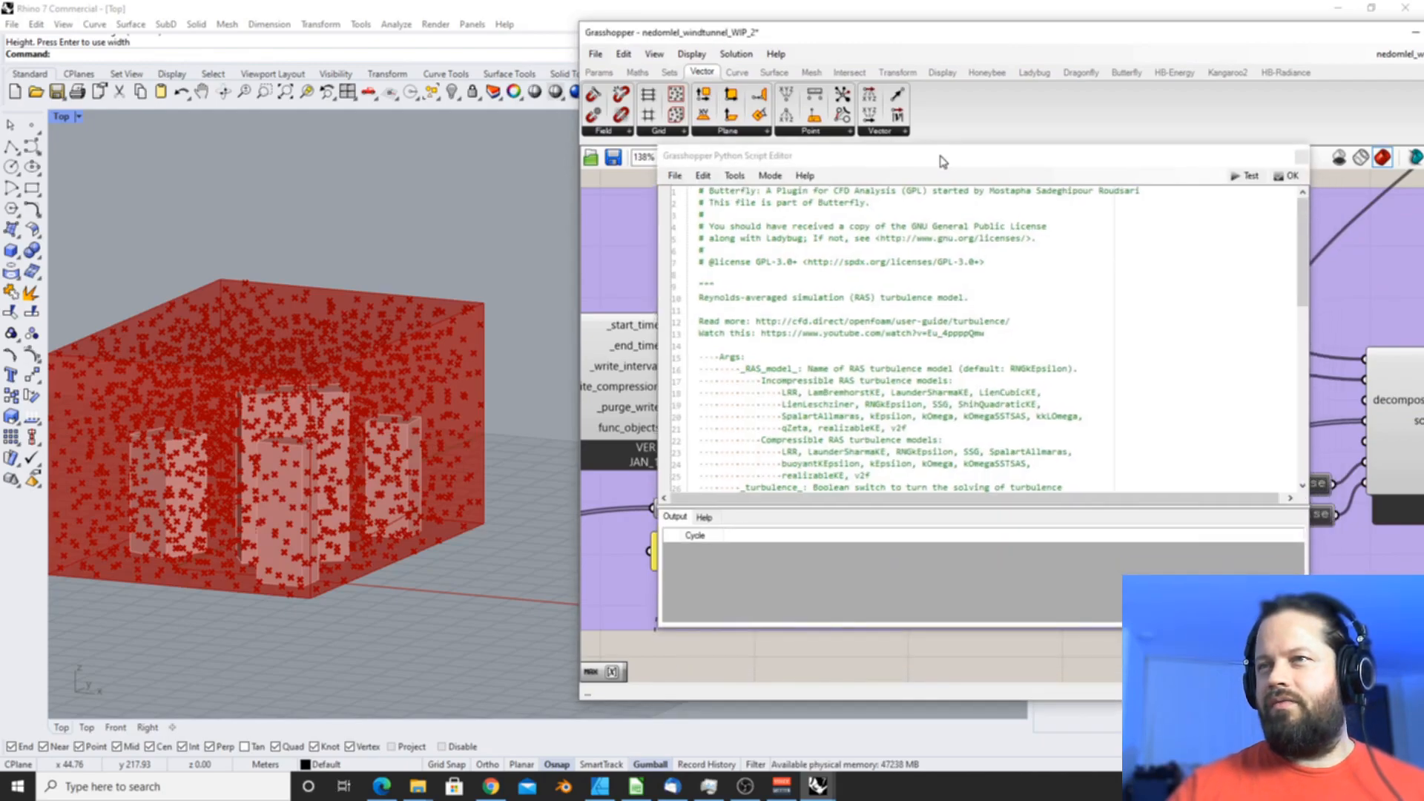
scroll(1053, 296, "down", 10)
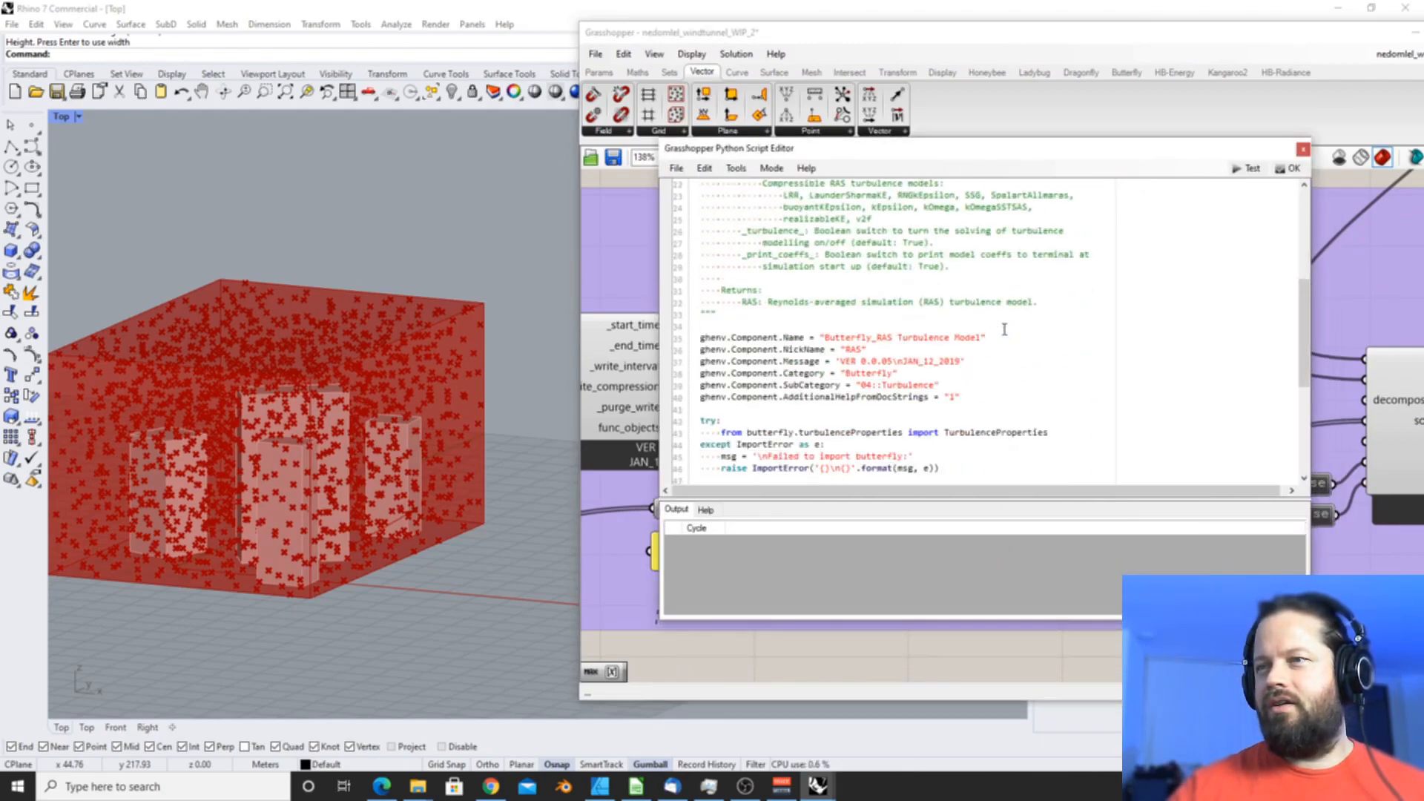
- Review the reading and video reference links at the start of the RAS component's Python source
scroll(1035, 319, "up", 10)
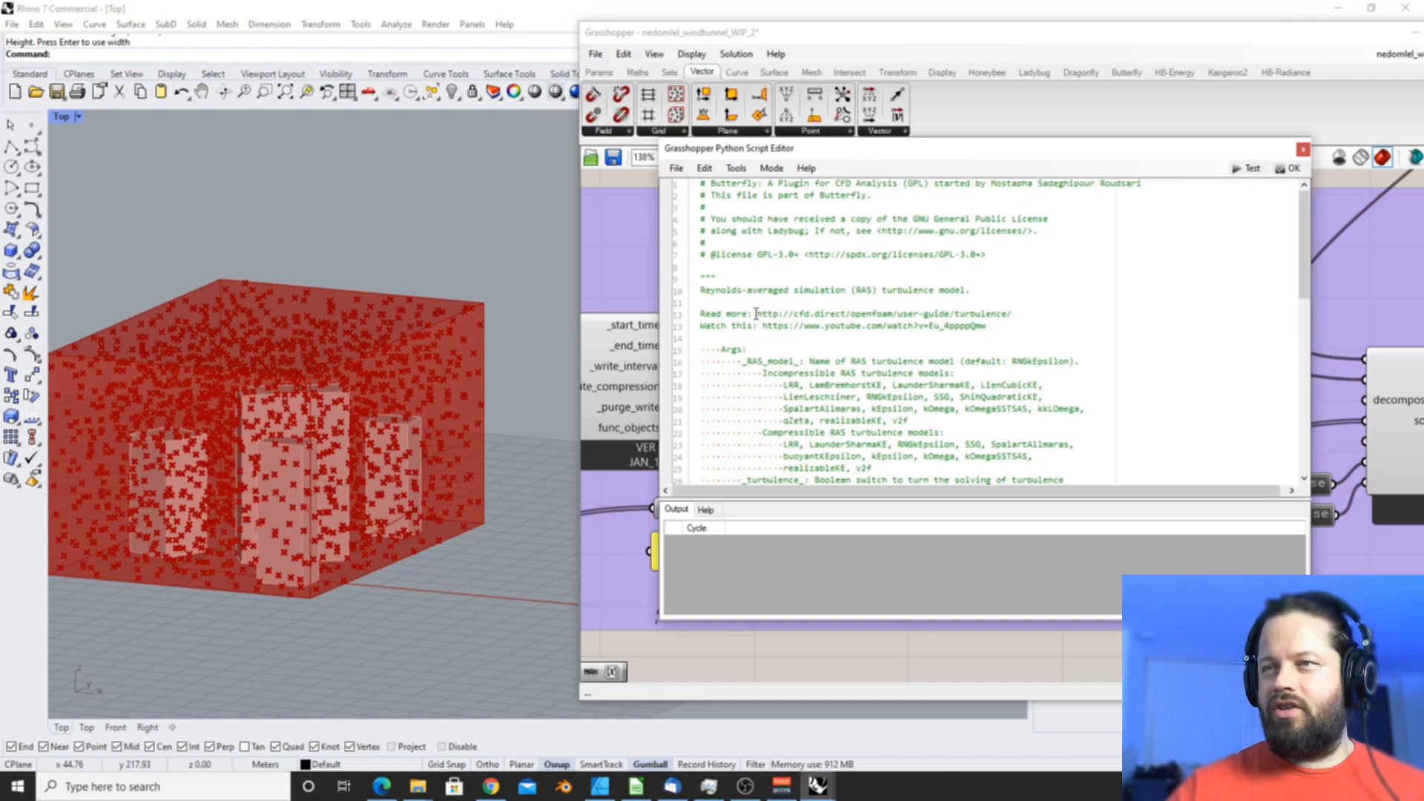
left_click_drag(754, 314, 1013, 318)
left_click(868, 344)
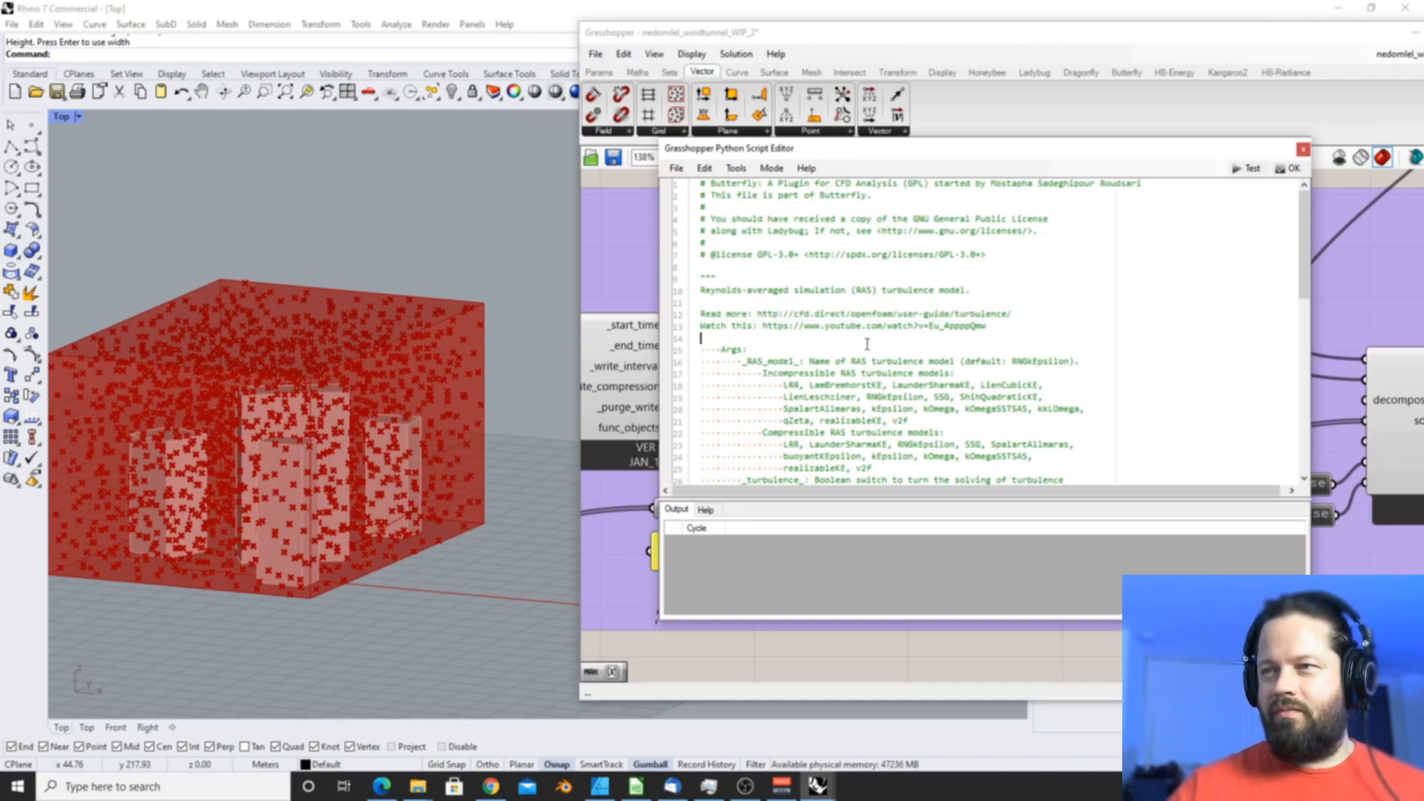
left_click_drag(757, 313, 1013, 318)
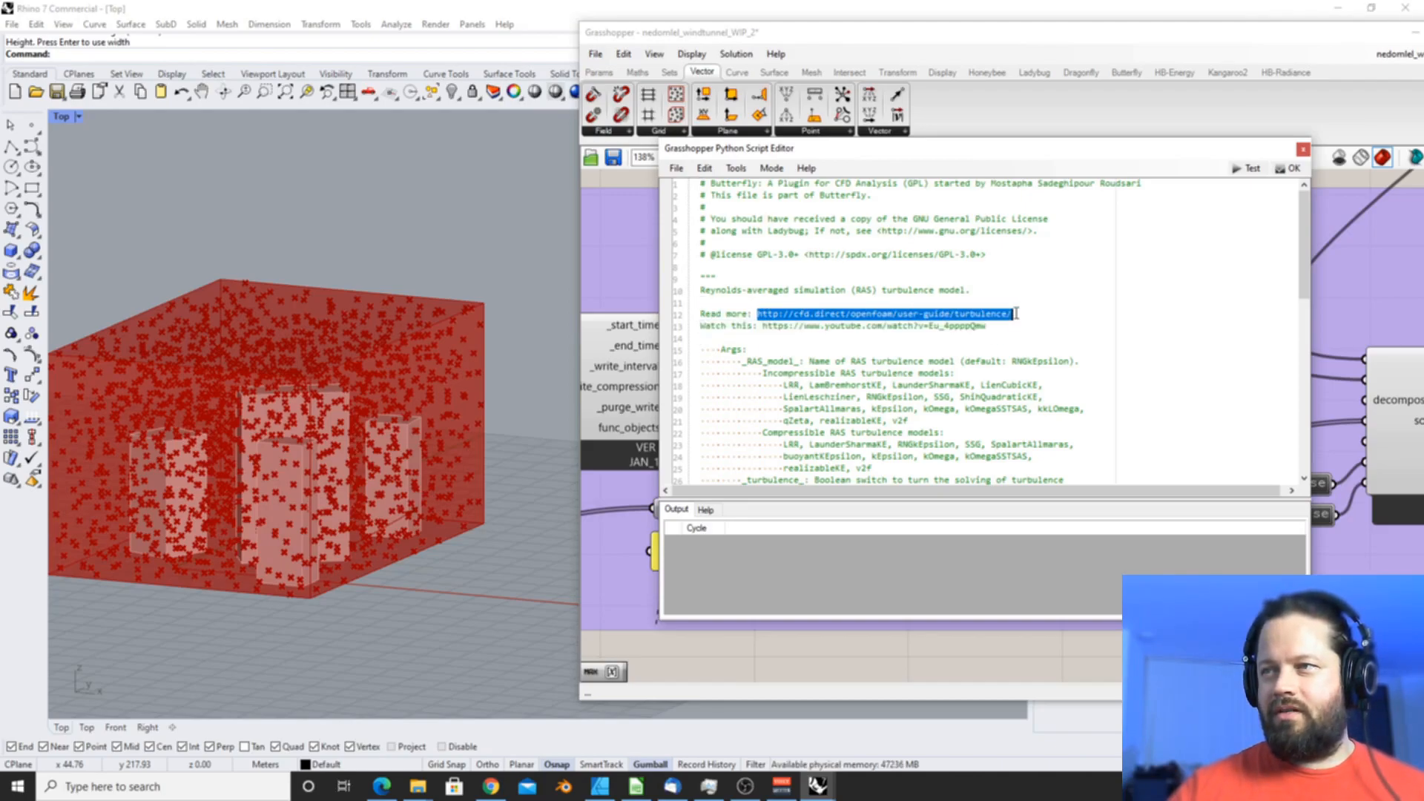
left_click_drag(762, 326, 985, 327)
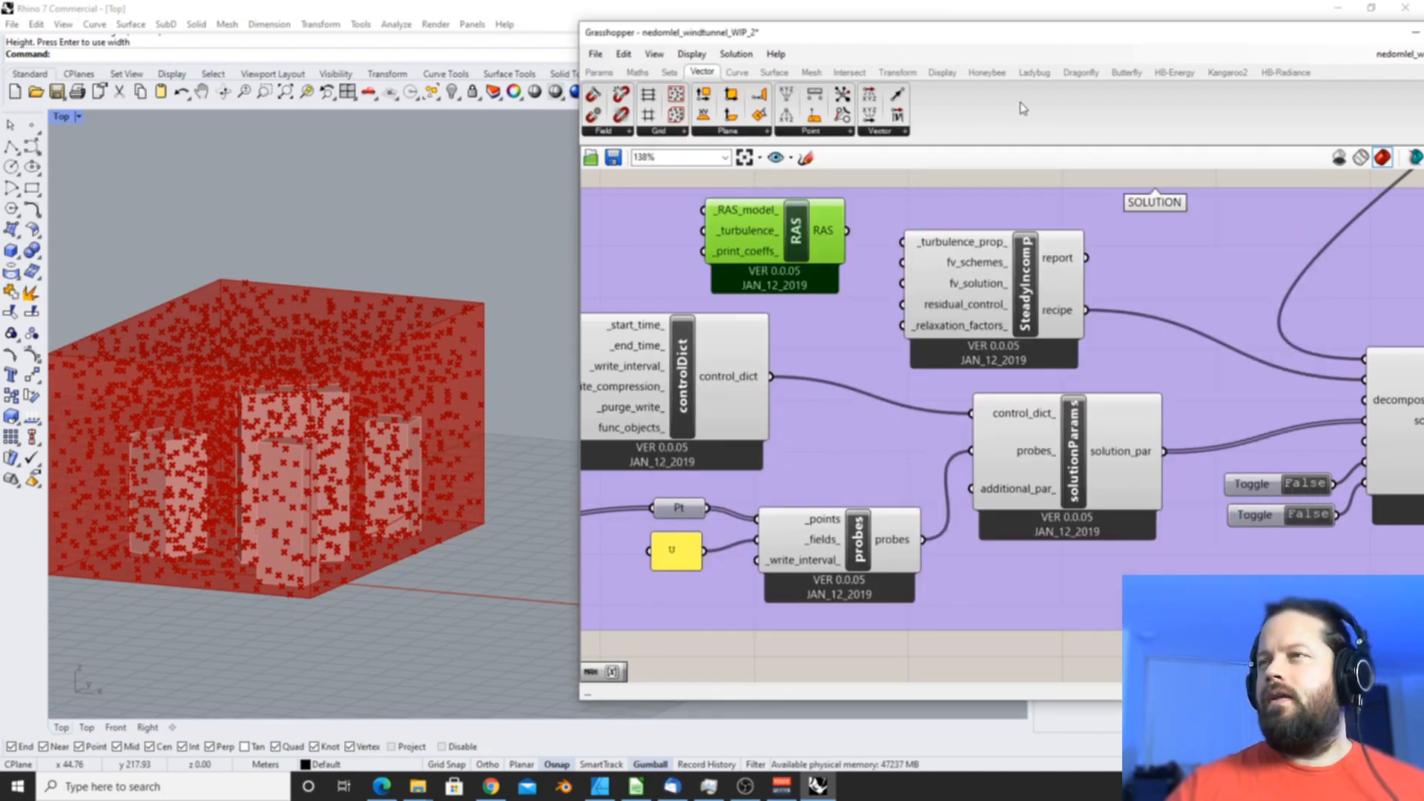
- Look through the Butterfly turbulence components and check the description of the RAS Turbulence Model
left_click(1124, 73)
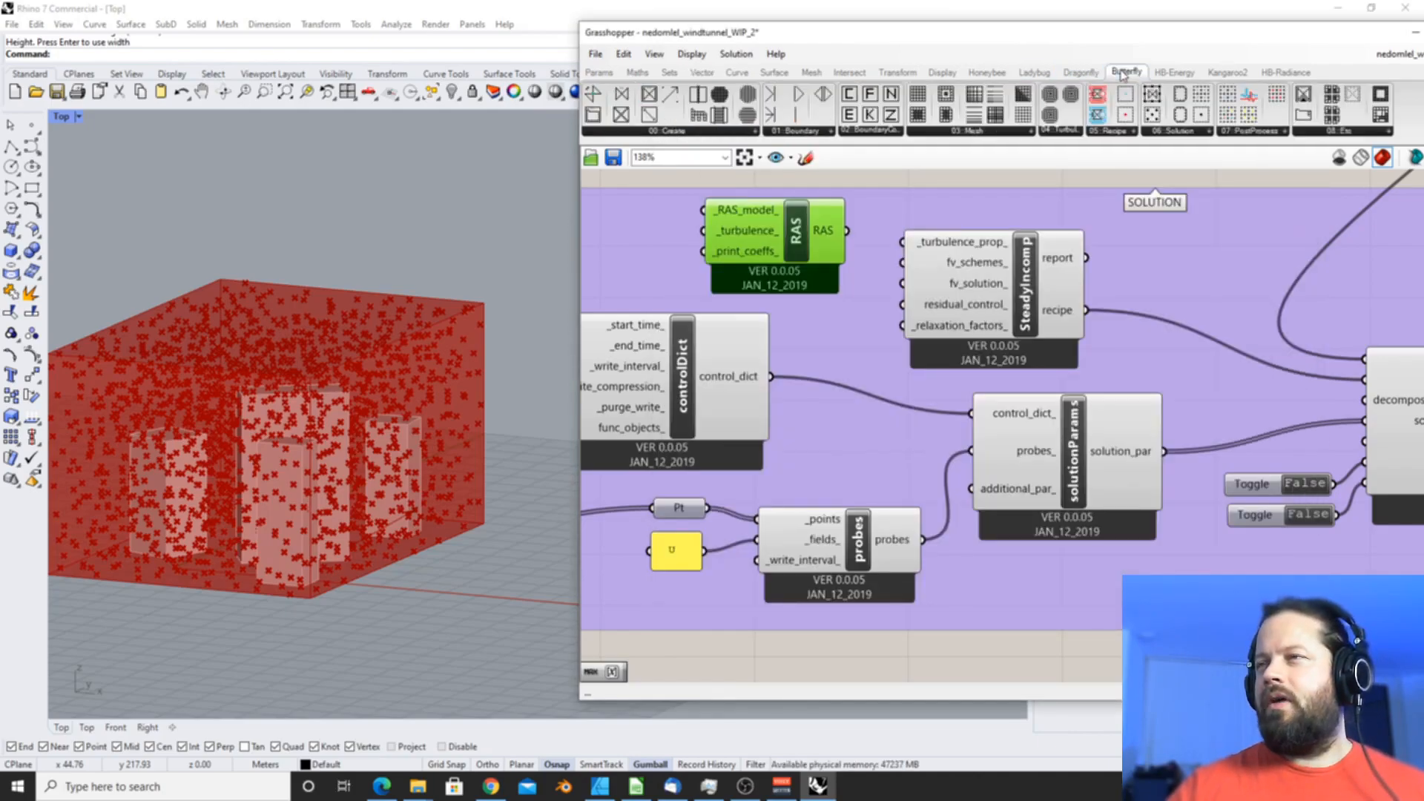
left_click(1113, 134)
left_click(1064, 132)
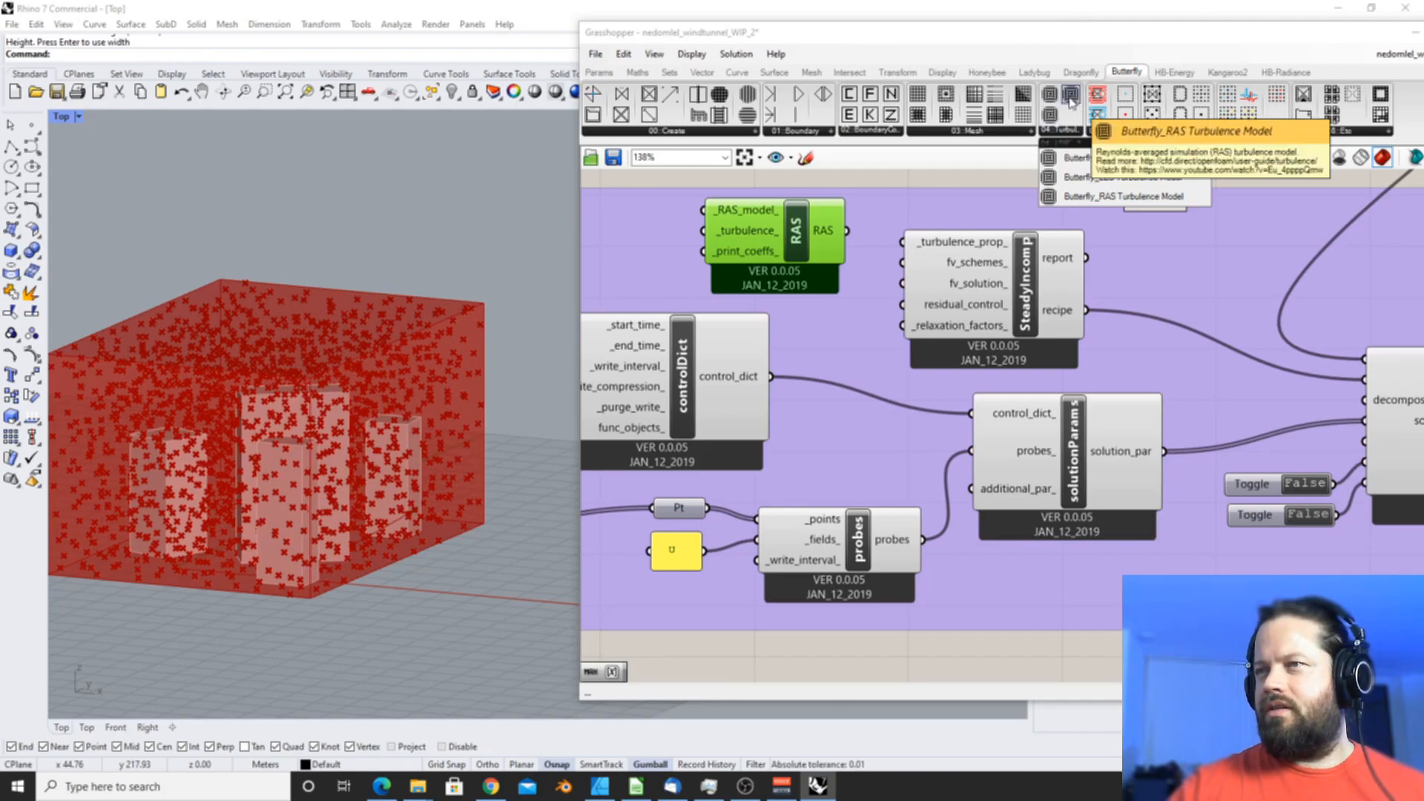
- Copy the OpenFOAM turbulence guide link from the RAS source and open it in Chrome
left_click_drag(757, 314, 1011, 312)
key("ctrl+c")
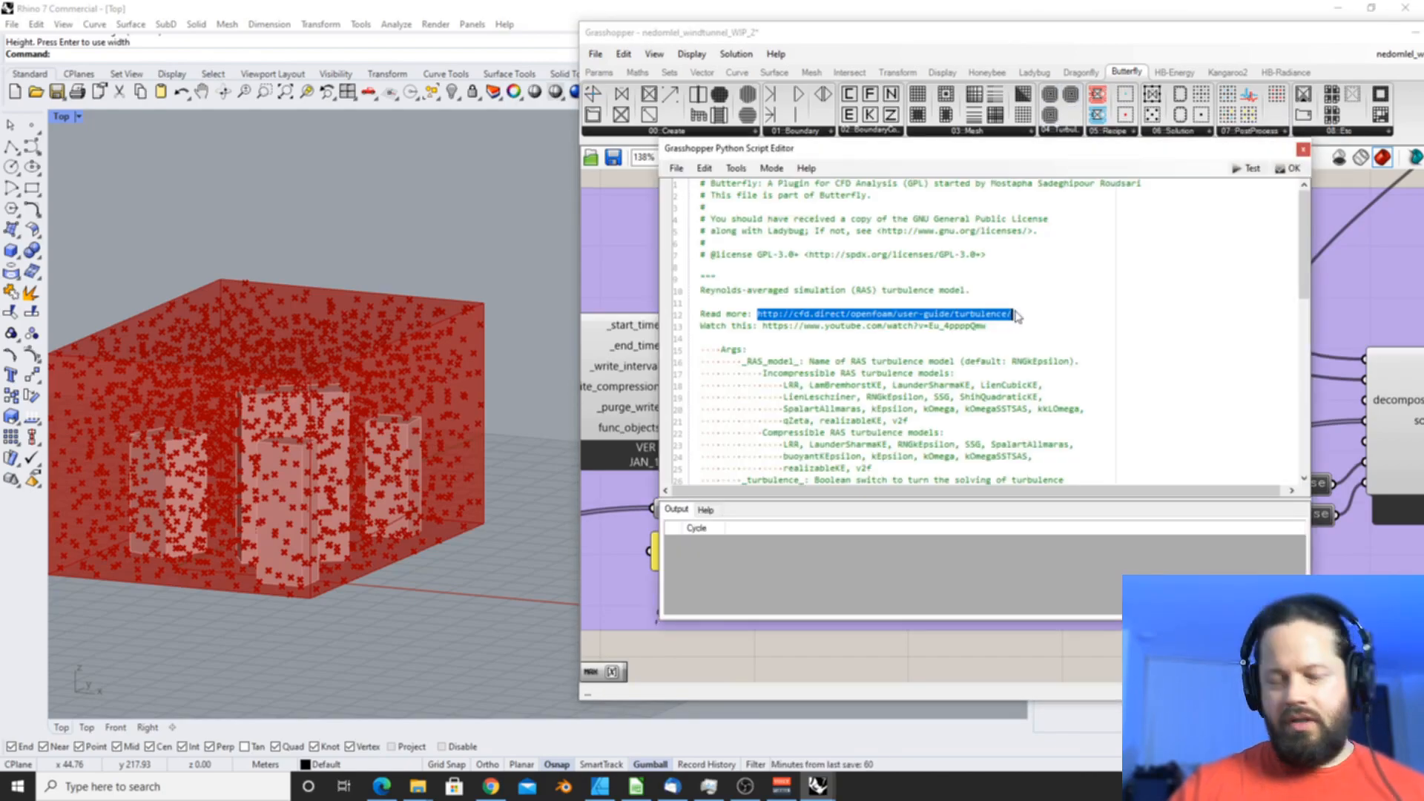
left_click(490, 786)
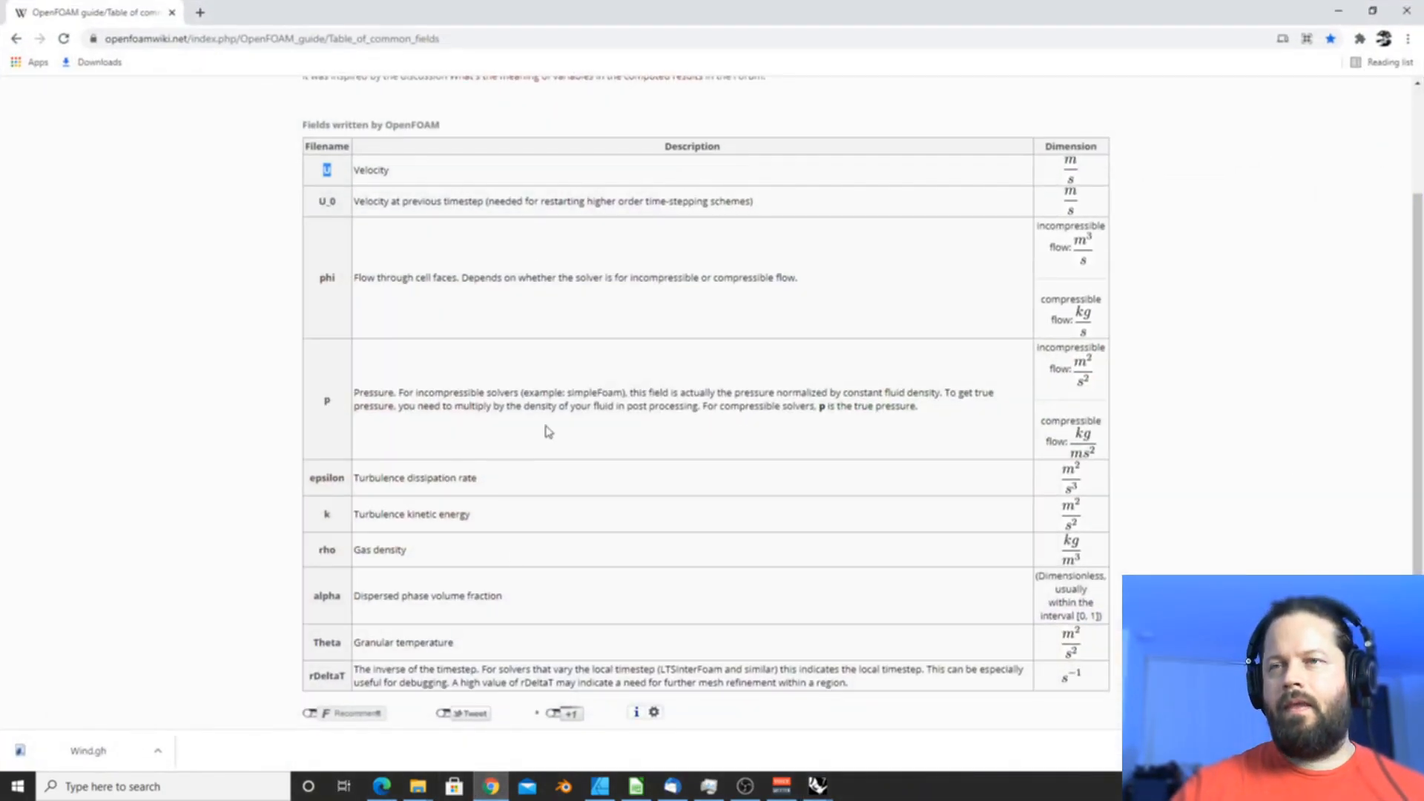
left_click(474, 38)
key("ctrl+v")
key("Return")
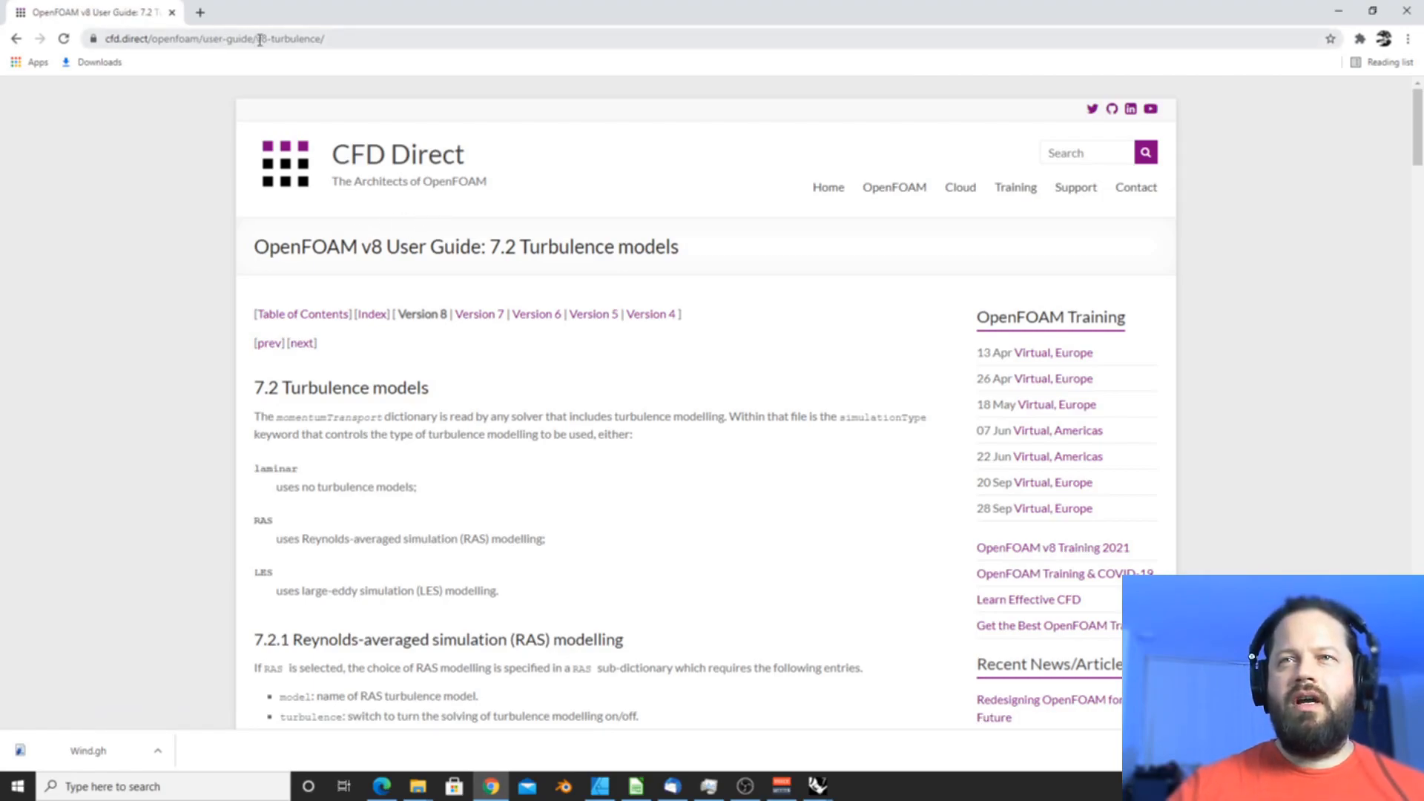
- Read the guide's lists of incompressible and compressible RAS turbulence models, then return to Grasshopper and close the RAS source
scroll(585, 325, "down", 3)
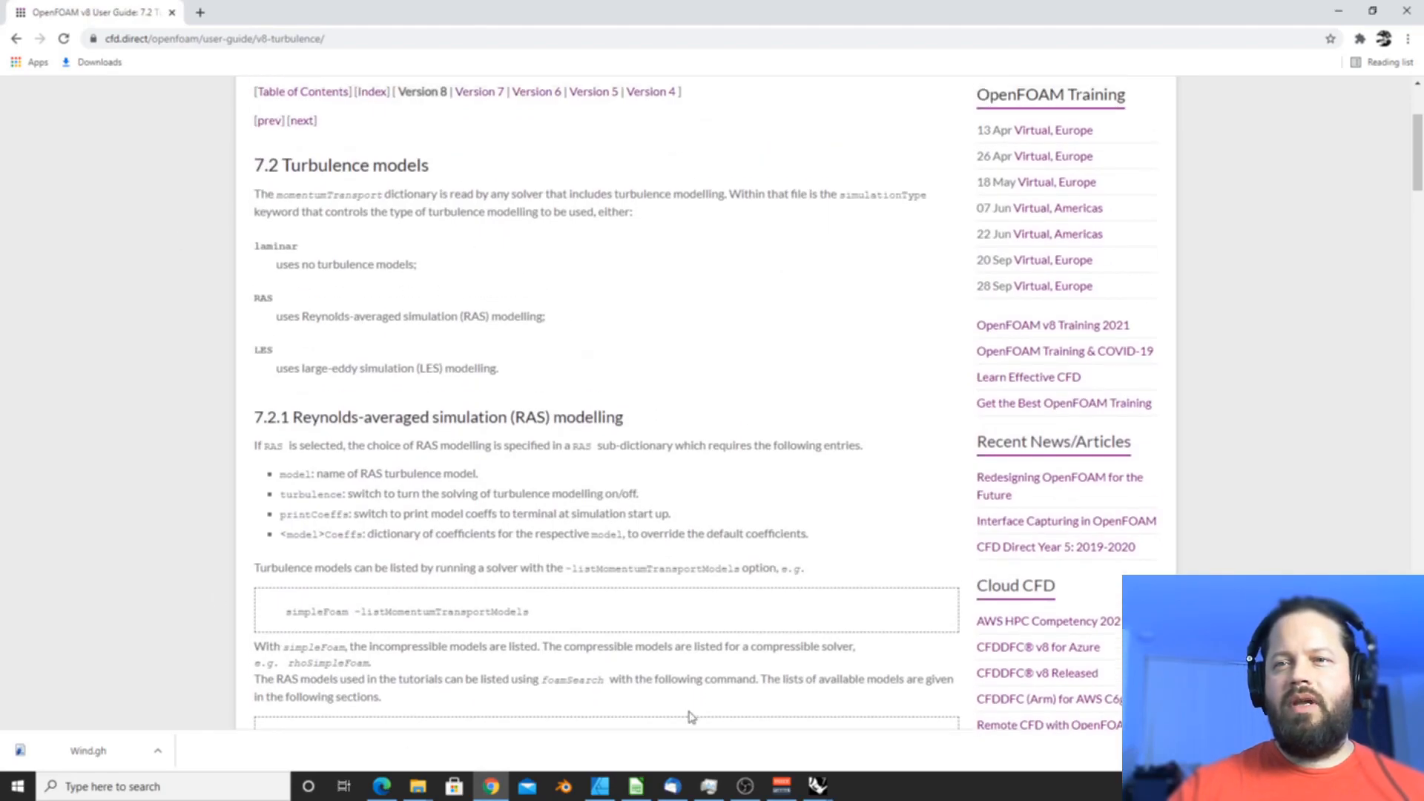
scroll(673, 355, "down", 5)
scroll(586, 293, "down", 20)
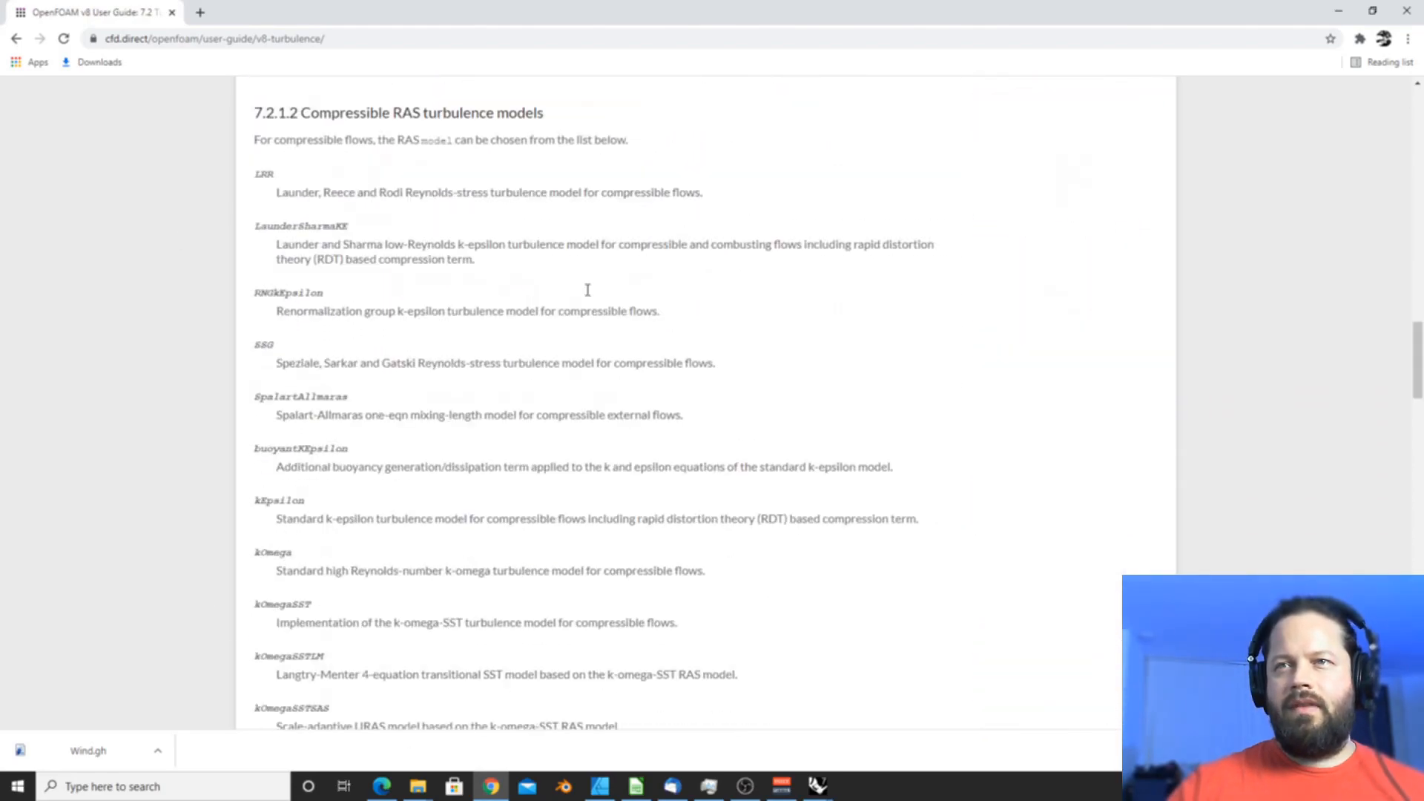
scroll(589, 295, "up", 15)
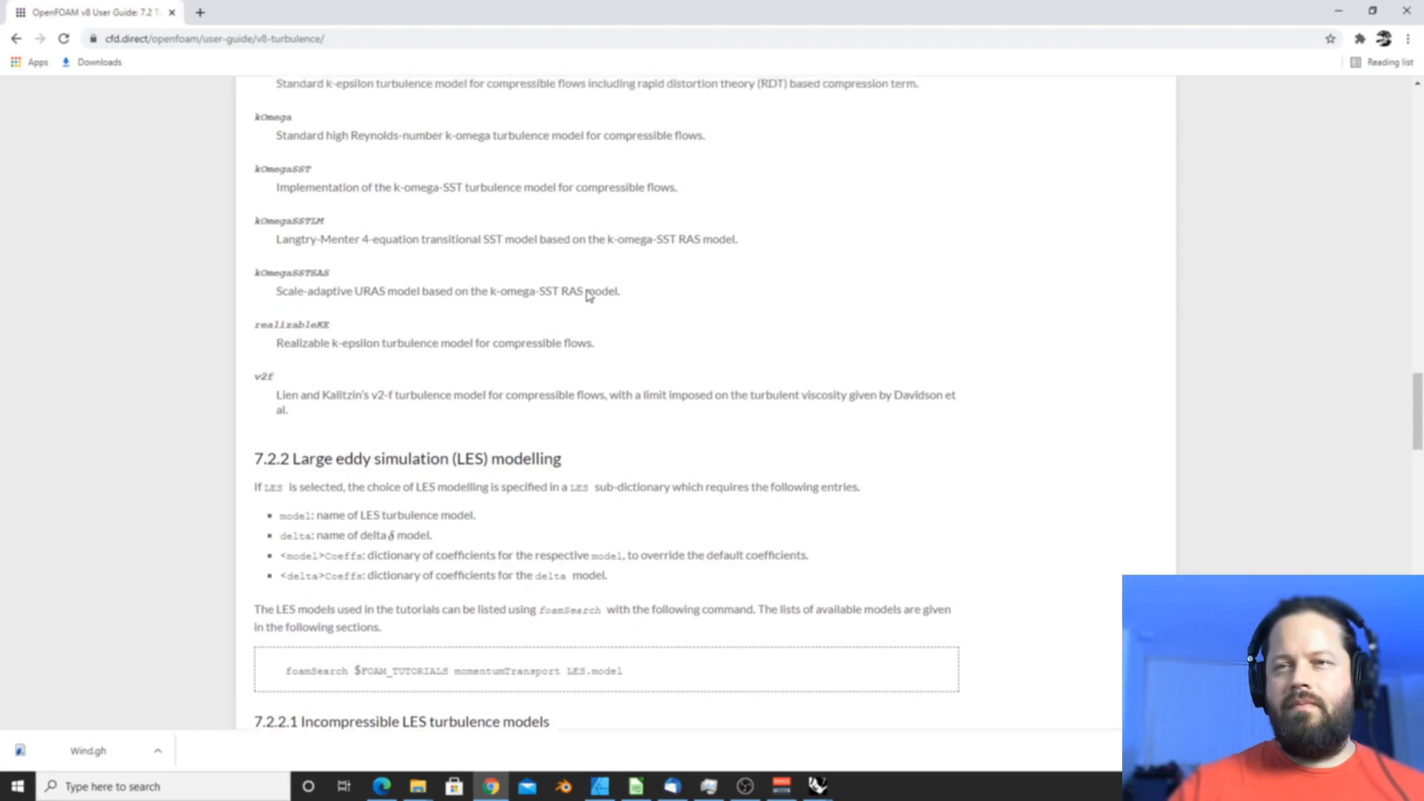
scroll(589, 284, "up", 9)
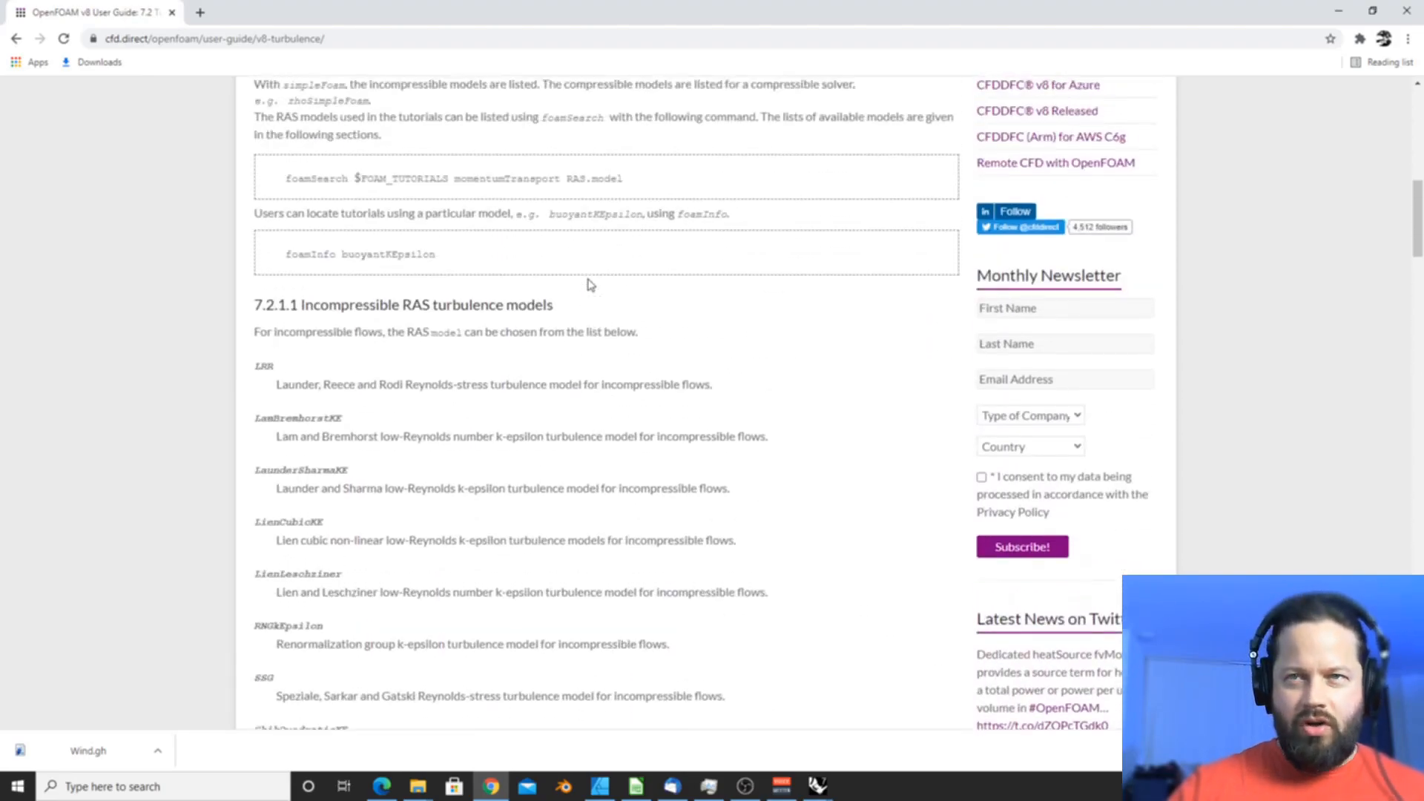
left_click(1339, 12)
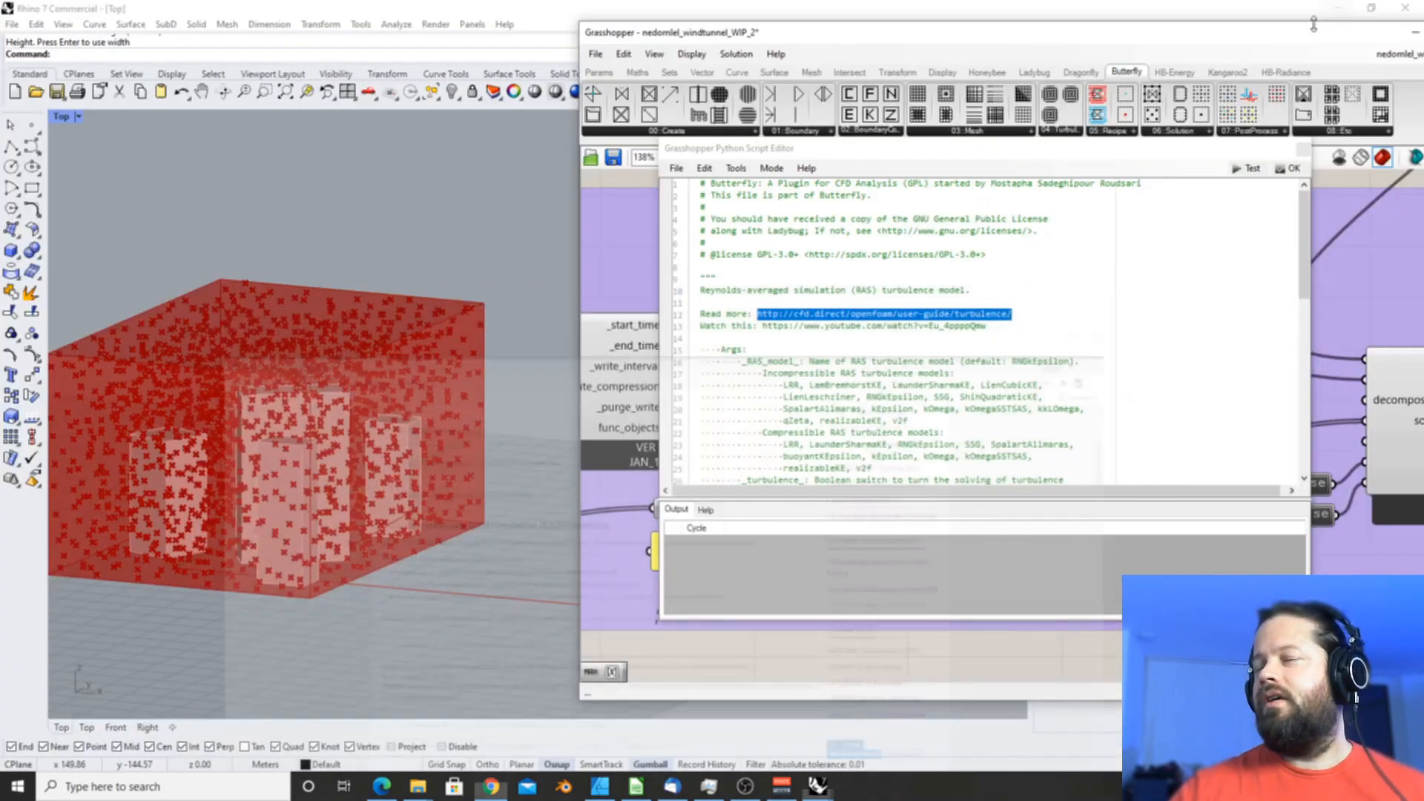
left_click(1291, 169)
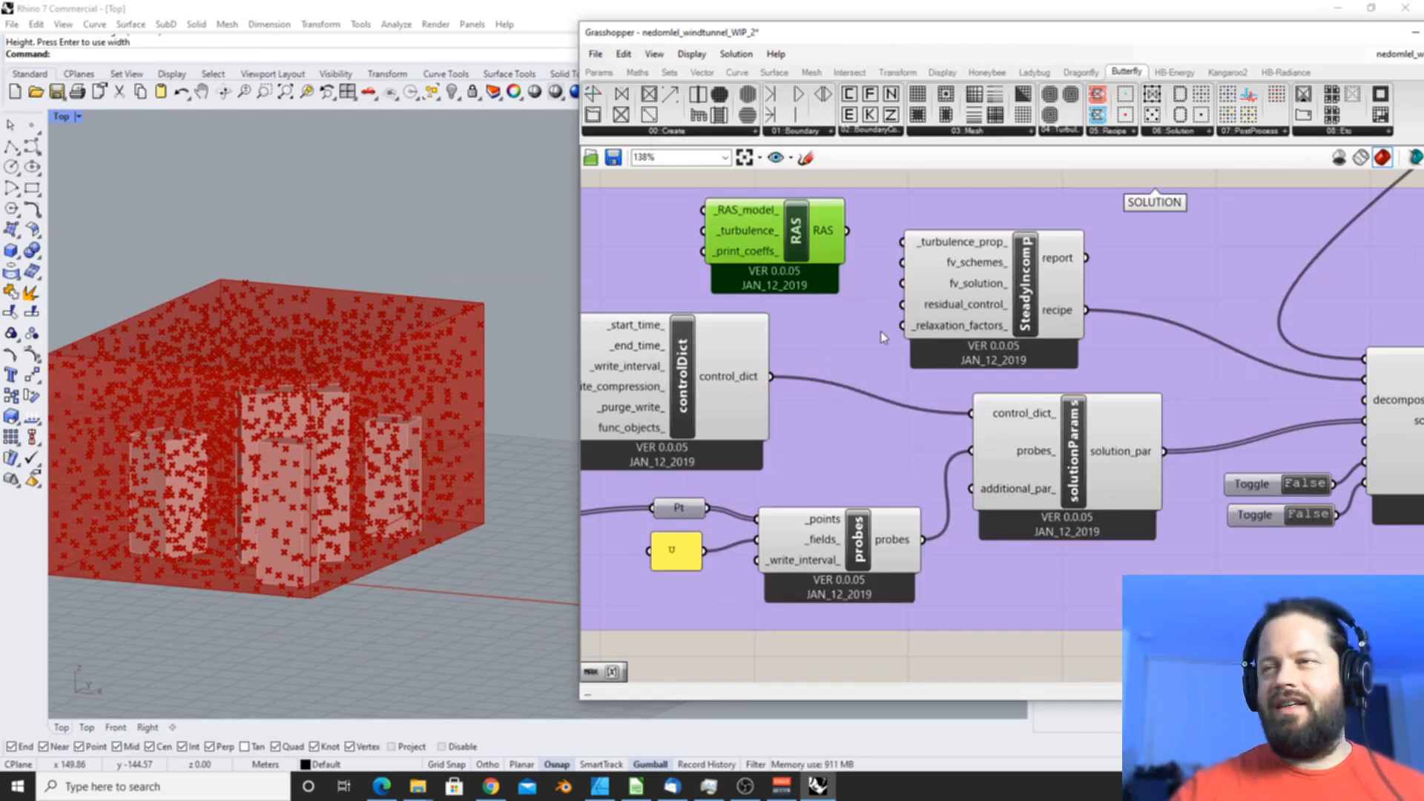
- Nudge the RAS component slightly upward within the SOLUTION group
scroll(883, 332, "down", 2)
scroll(779, 305, "up", 4)
left_click_drag(726, 304, 722, 304)
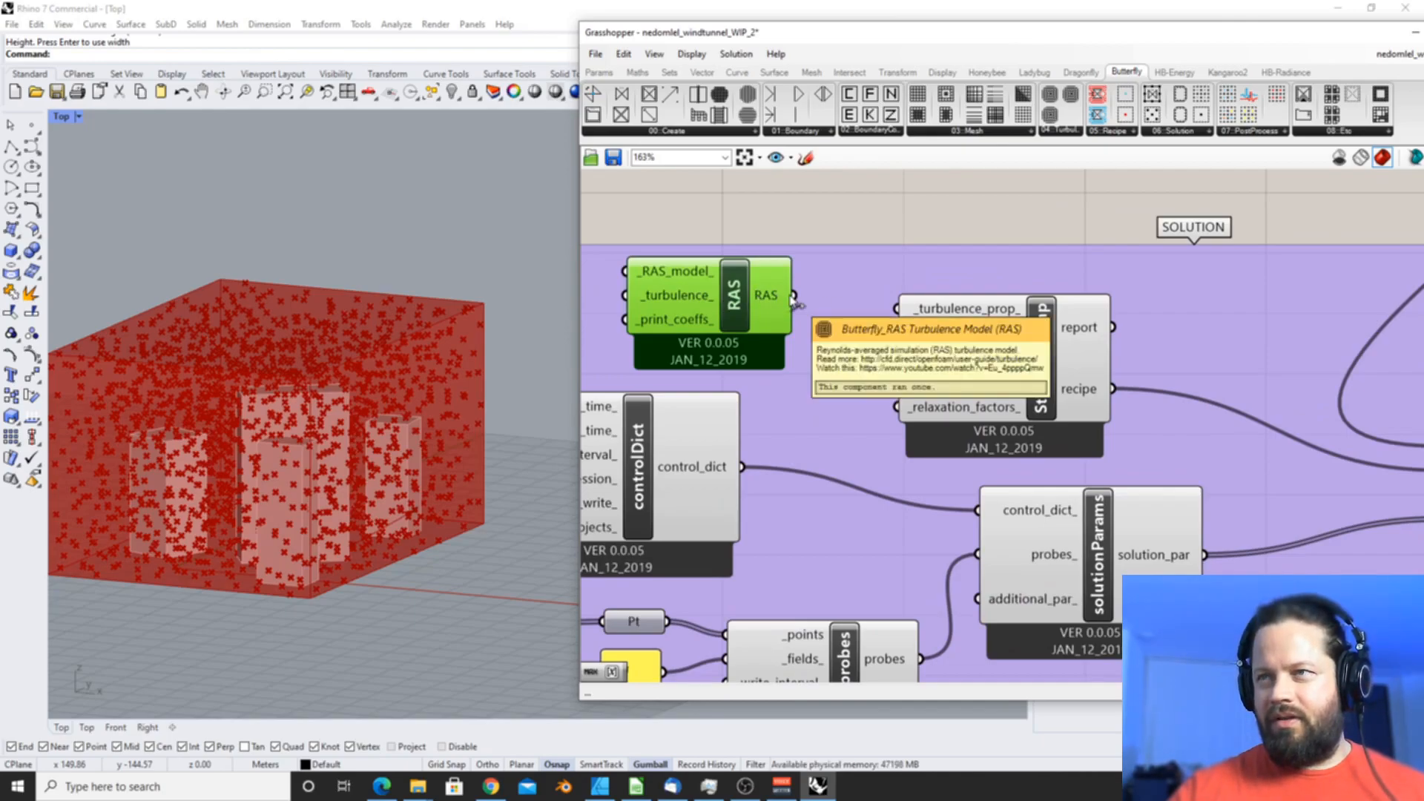
left_click_drag(757, 305, 757, 298)
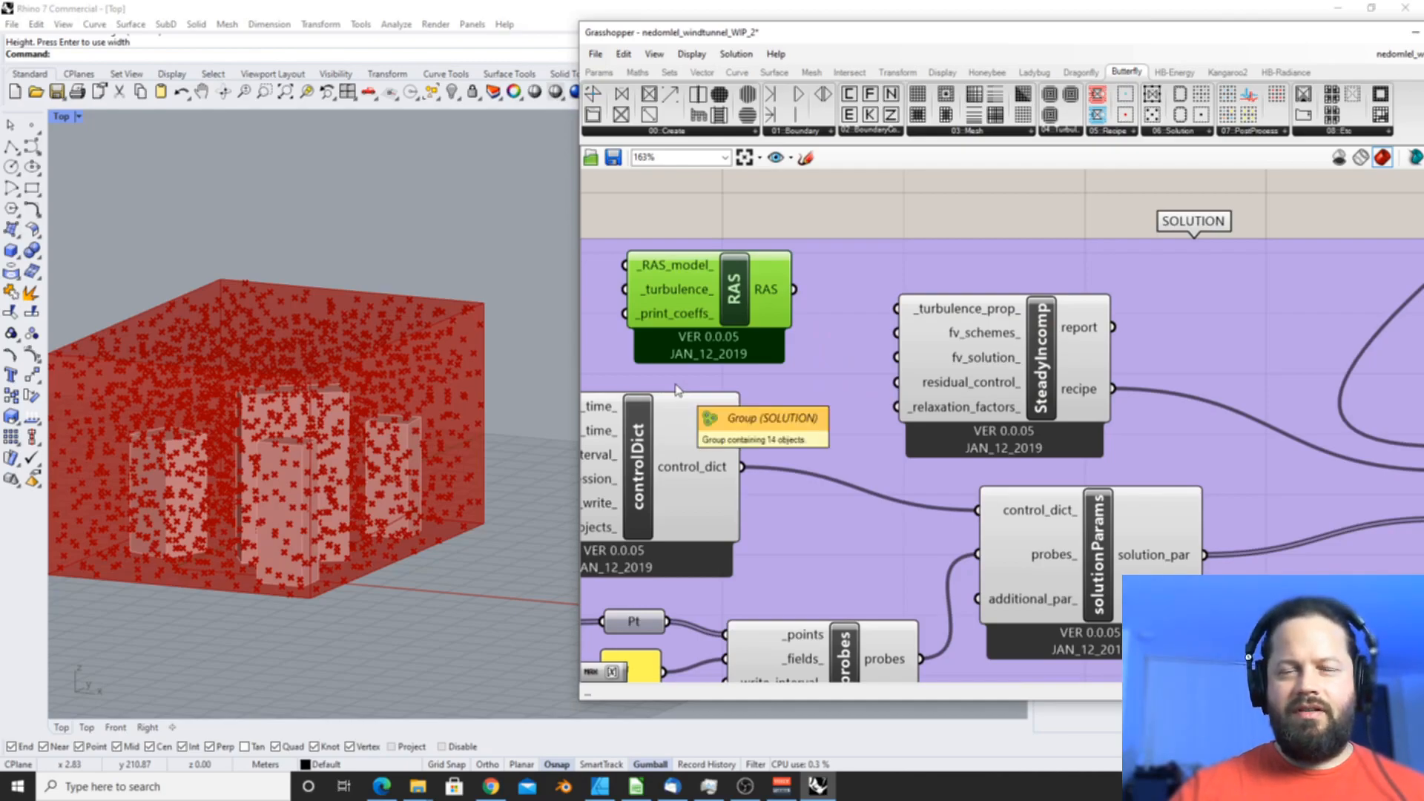
right_click_drag(282, 460, 314, 462)
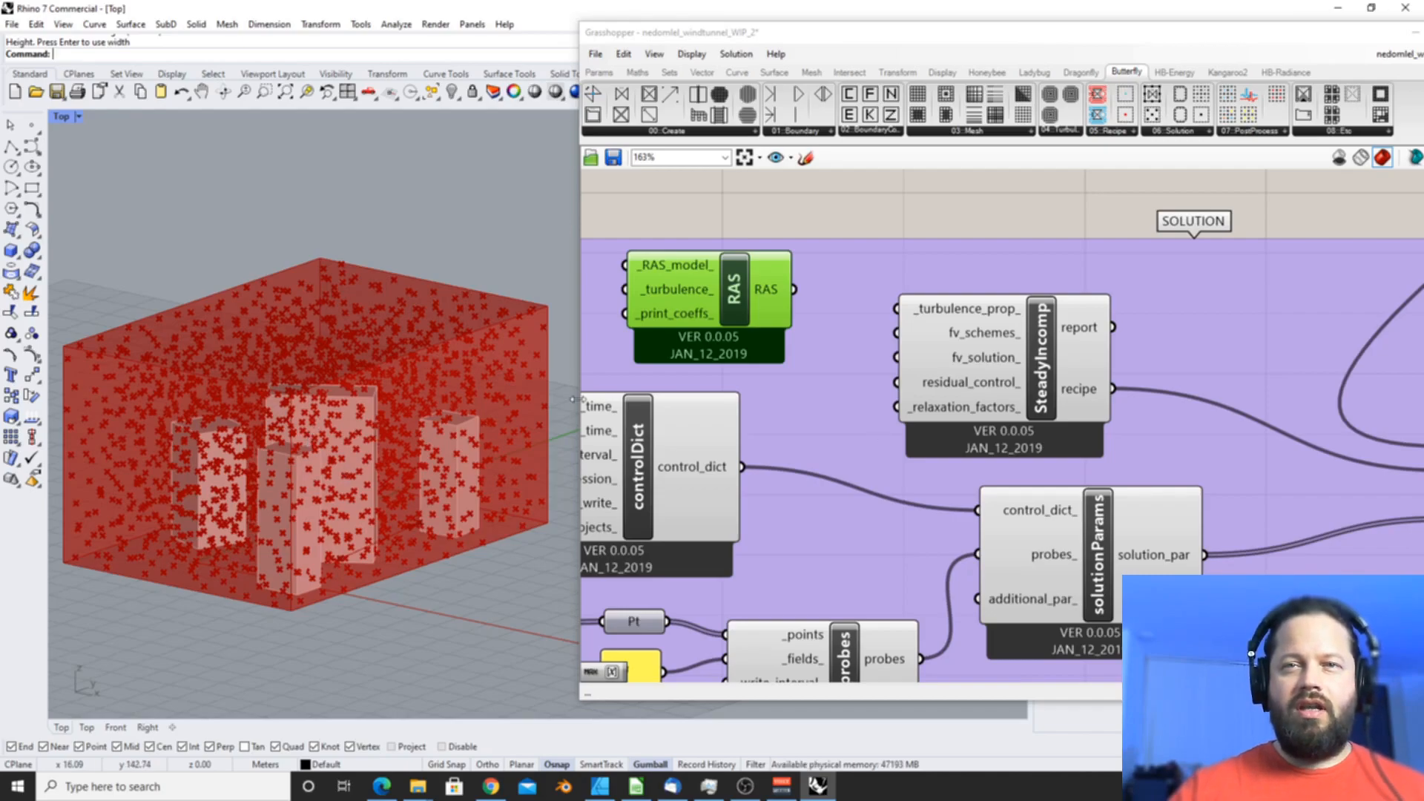
scroll(310, 467, "down", 5)
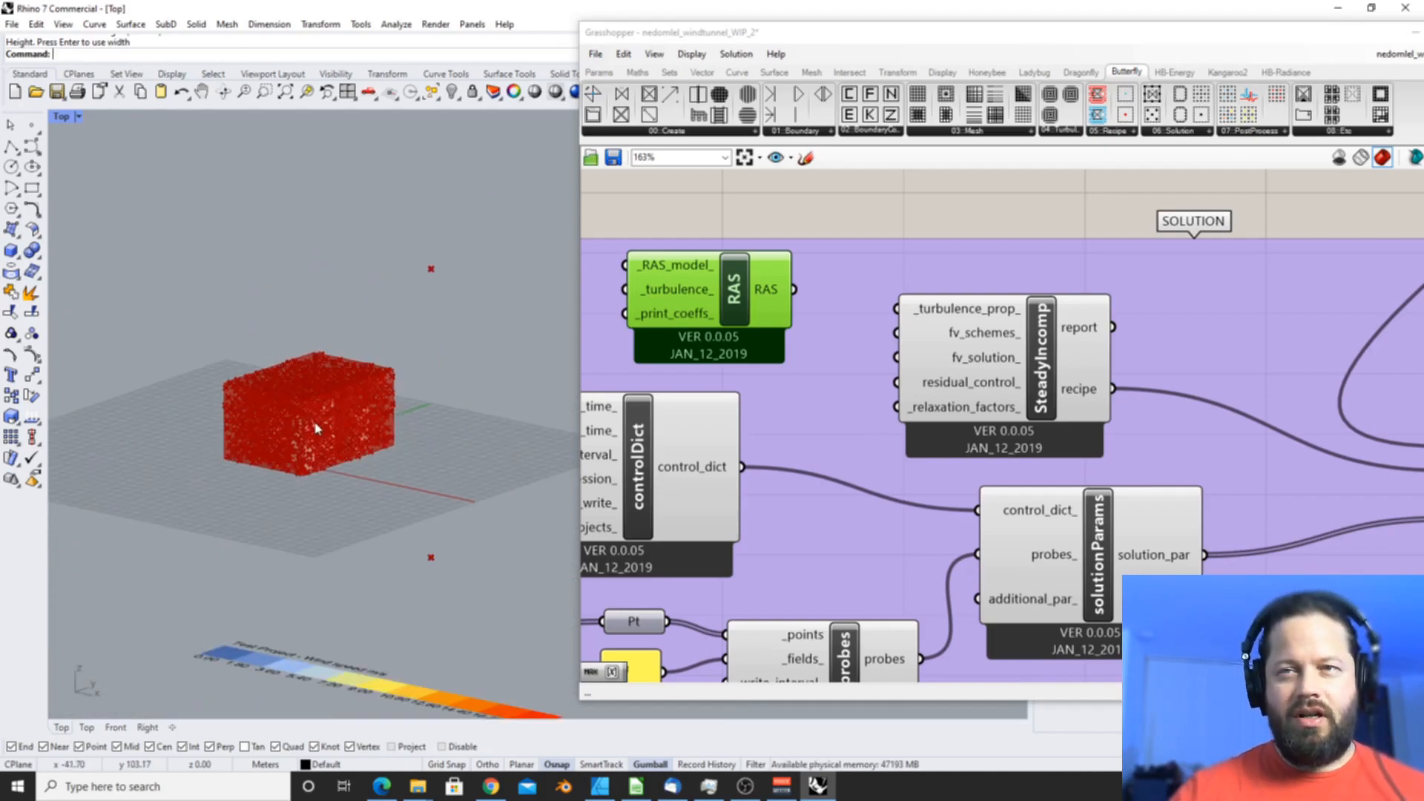
scroll(334, 386, "up", 6)
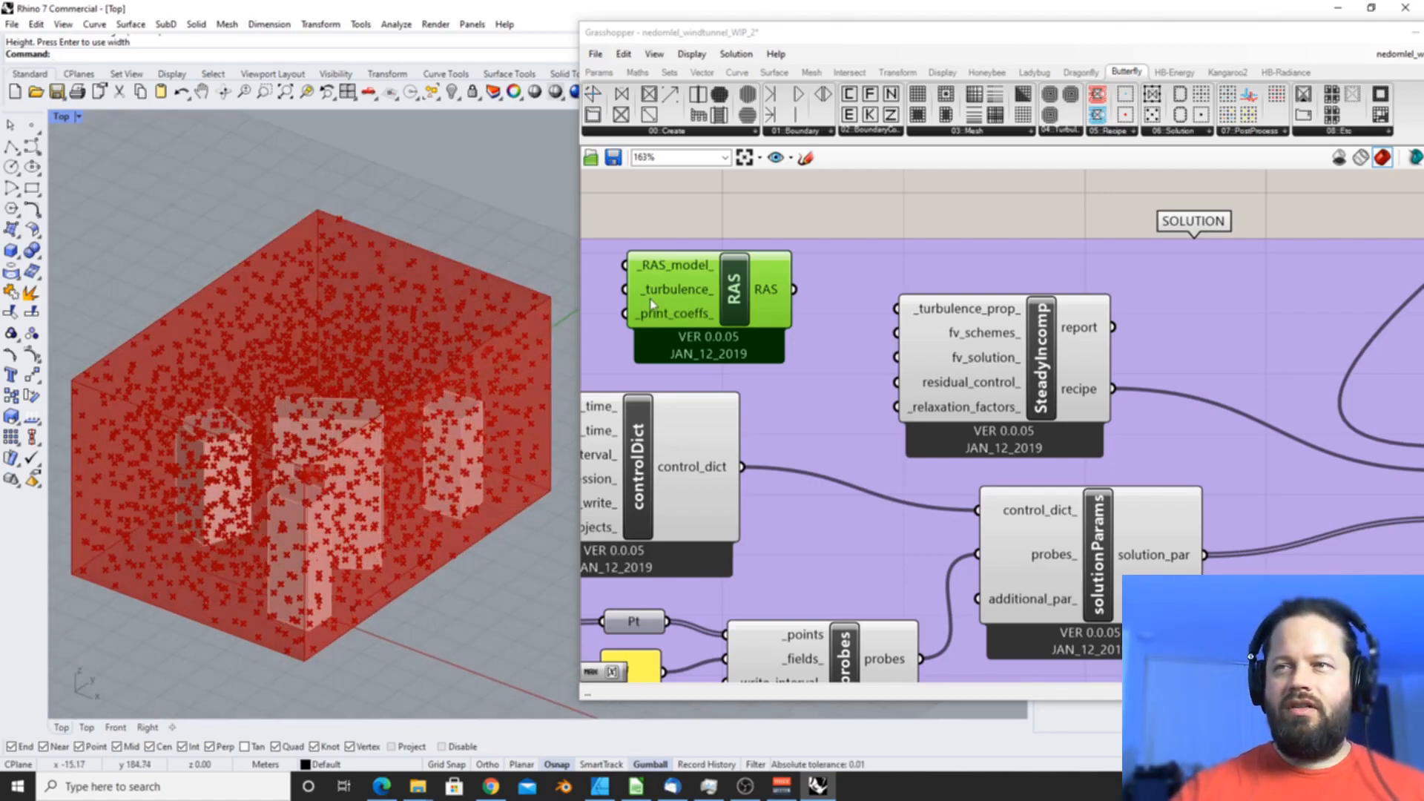
- Switch the toggle feeding the solution component's _write input to True
scroll(754, 286, "down", 5)
scroll(848, 401, "up", 6)
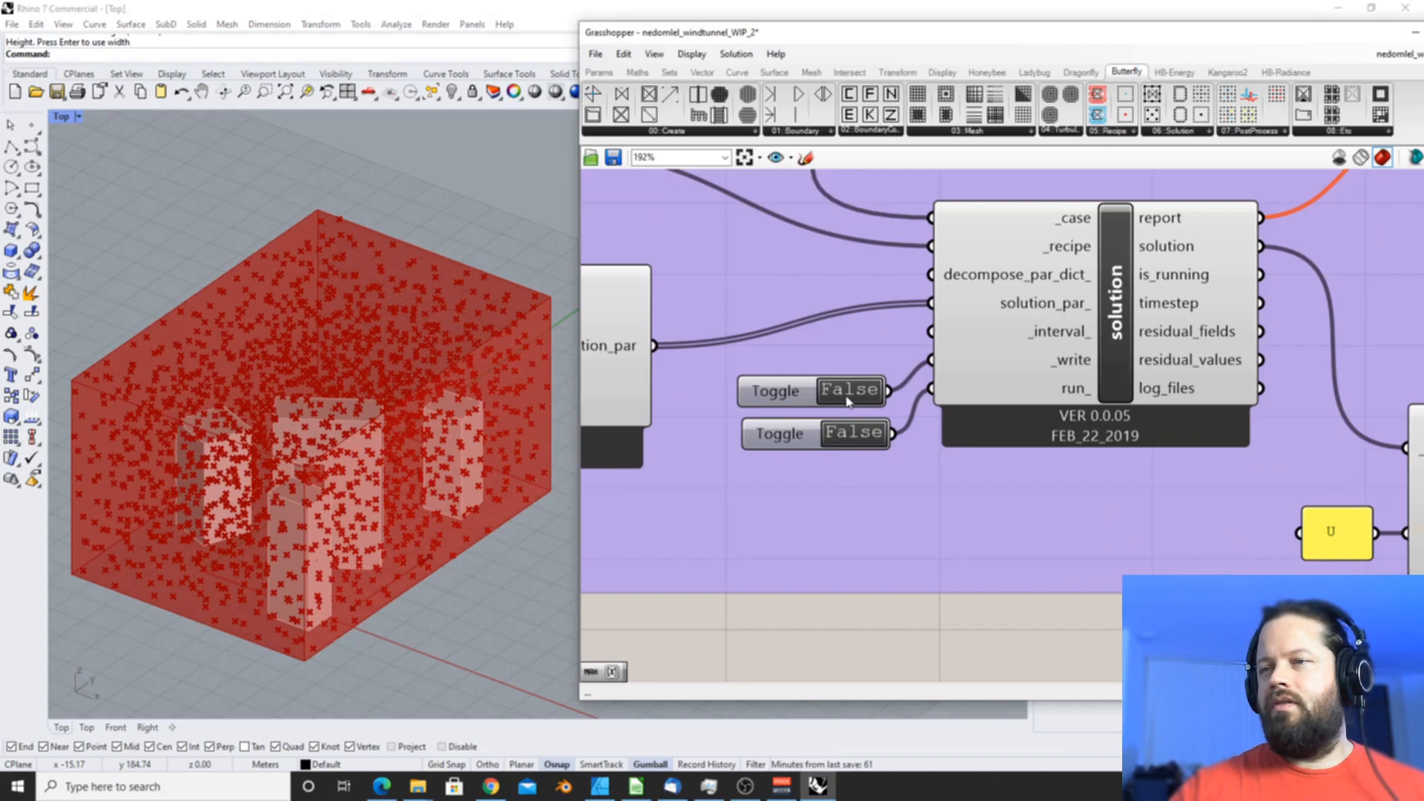
double_click(848, 401)
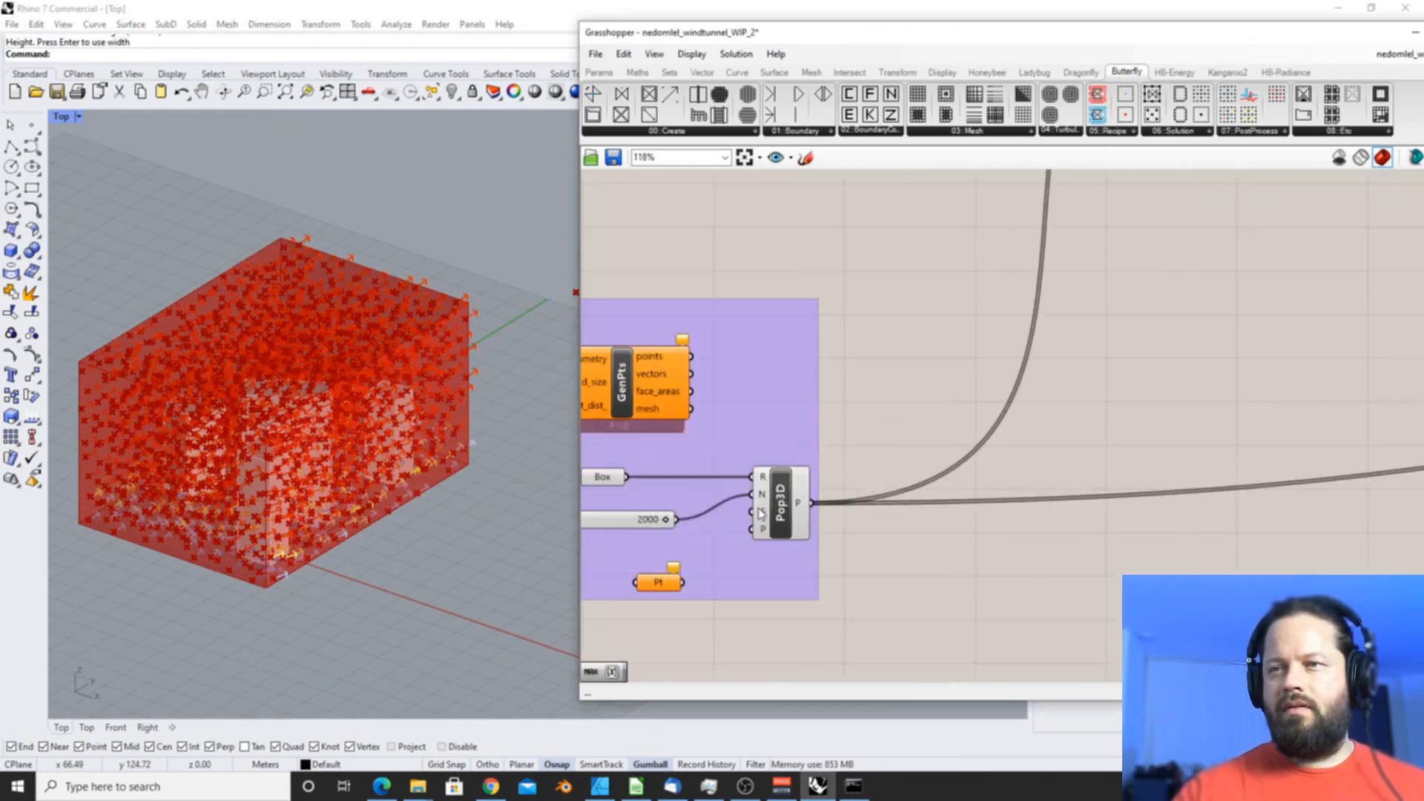
- Examine the 2000-point population setup in the POINTS group and the resulting wind vector arrows around the buildings
scroll(742, 371, "up", 3)
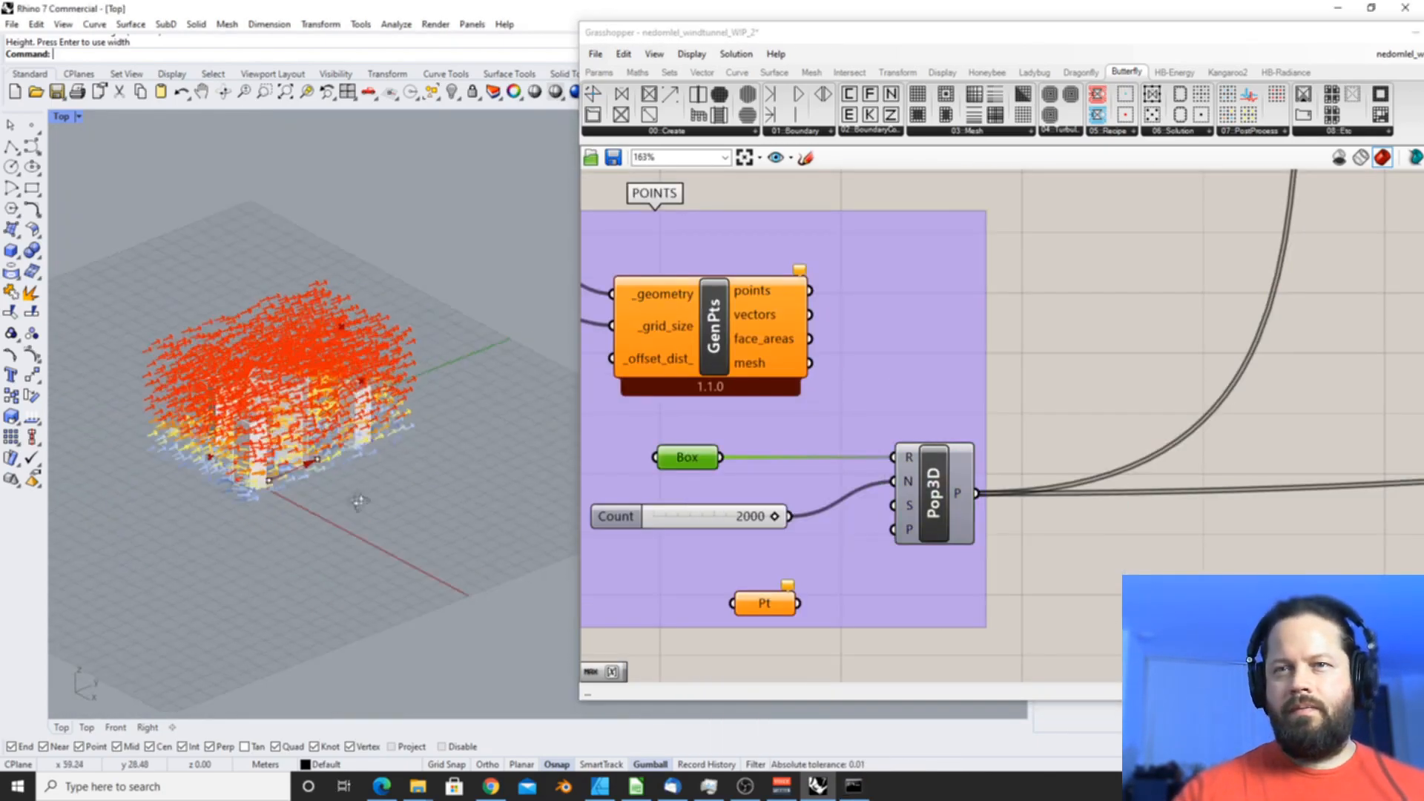
scroll(321, 337, "up", 5)
right_click_drag(309, 346, 353, 364)
scroll(332, 378, "down", 4)
scroll(332, 379, "up", 2)
scroll(859, 392, "down", 8)
right_click_drag(1022, 320, 734, 394)
scroll(991, 297, "up", 8)
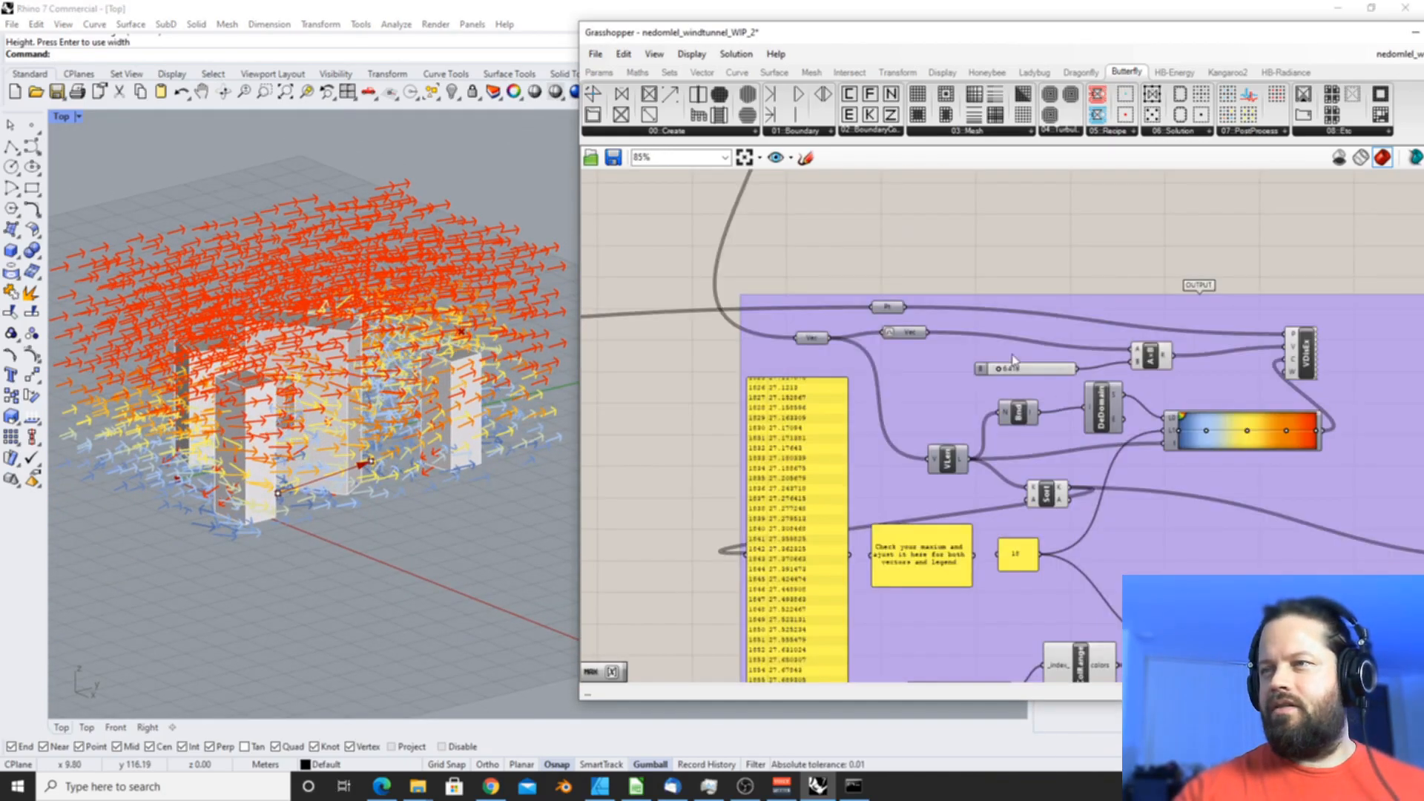
- Examine the OUTPUT group's vector scaling, colour gradient, velocity list and legend components
scroll(777, 241, "down", 3)
scroll(905, 444, "up", 3)
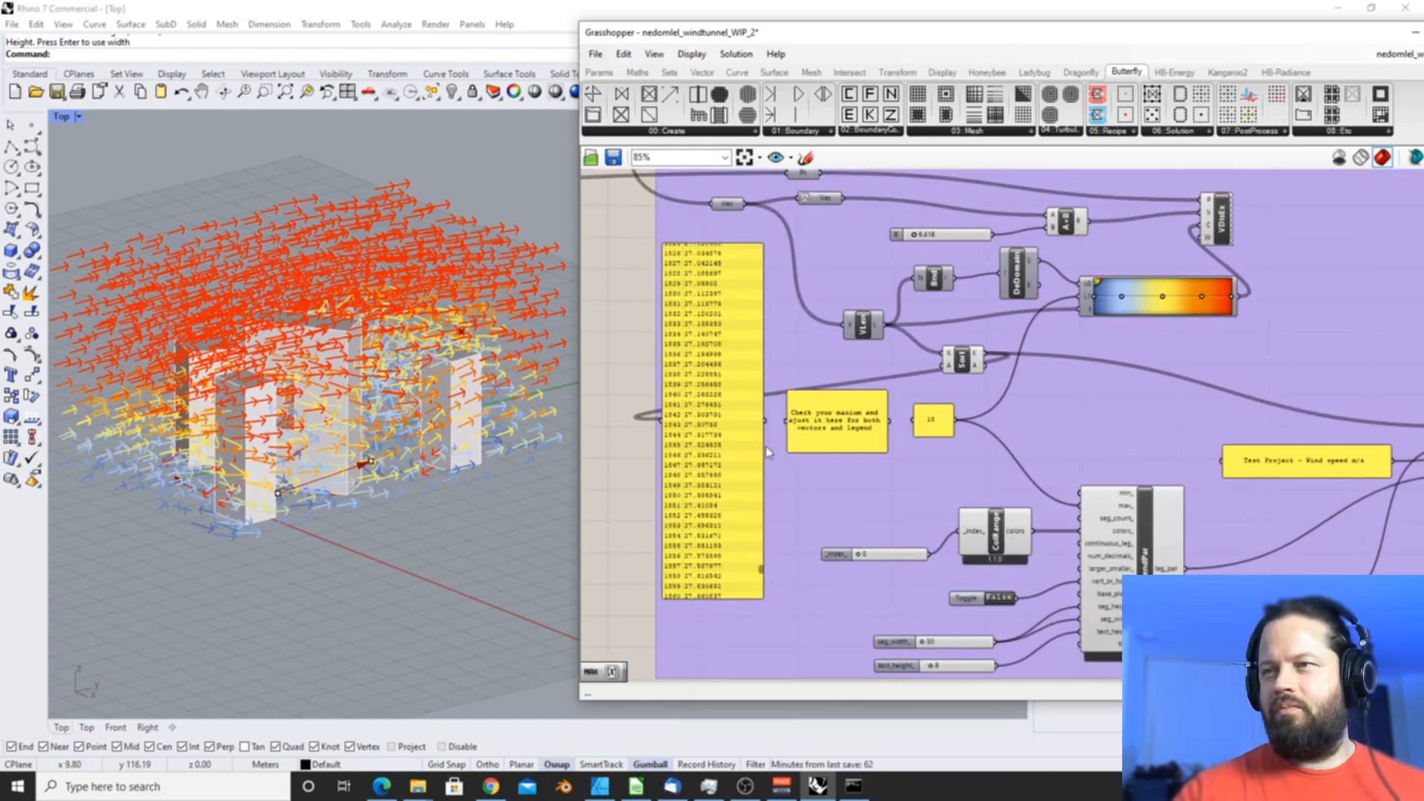
scroll(689, 283, "down", 3)
scroll(850, 207, "up", 3)
scroll(970, 264, "down", 2)
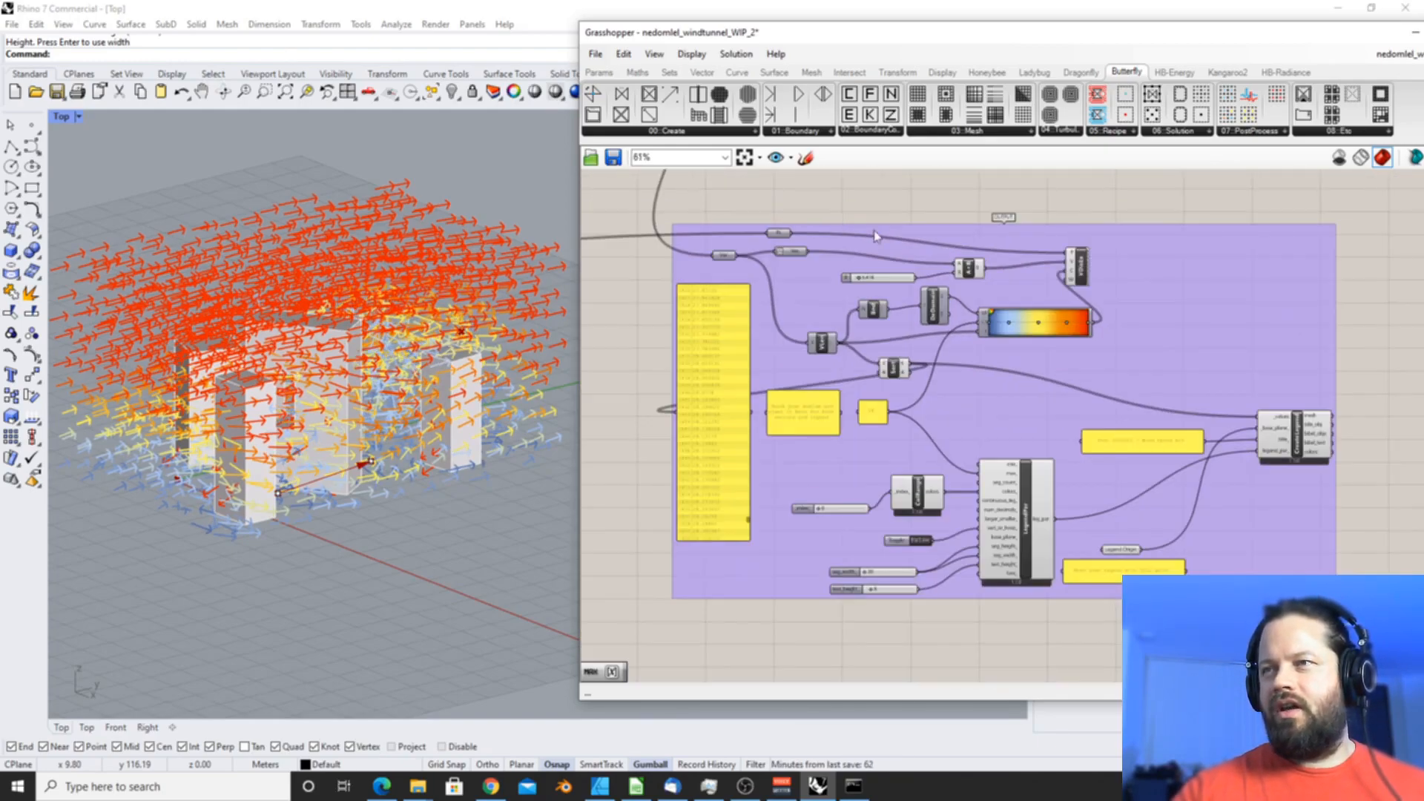
scroll(860, 237, "up", 1)
scroll(862, 238, "up", 1)
scroll(853, 305, "down", 1)
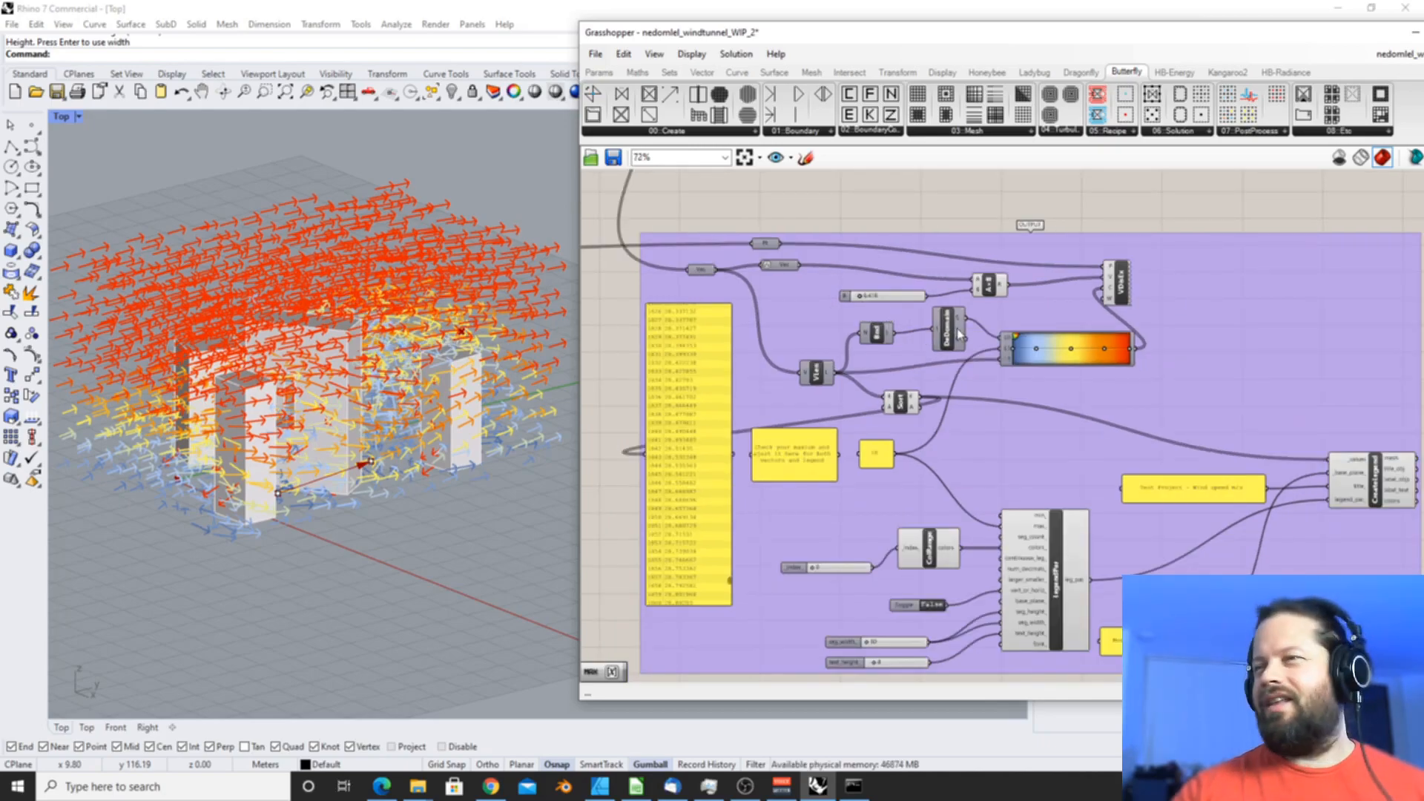
scroll(964, 312, "down", 2)
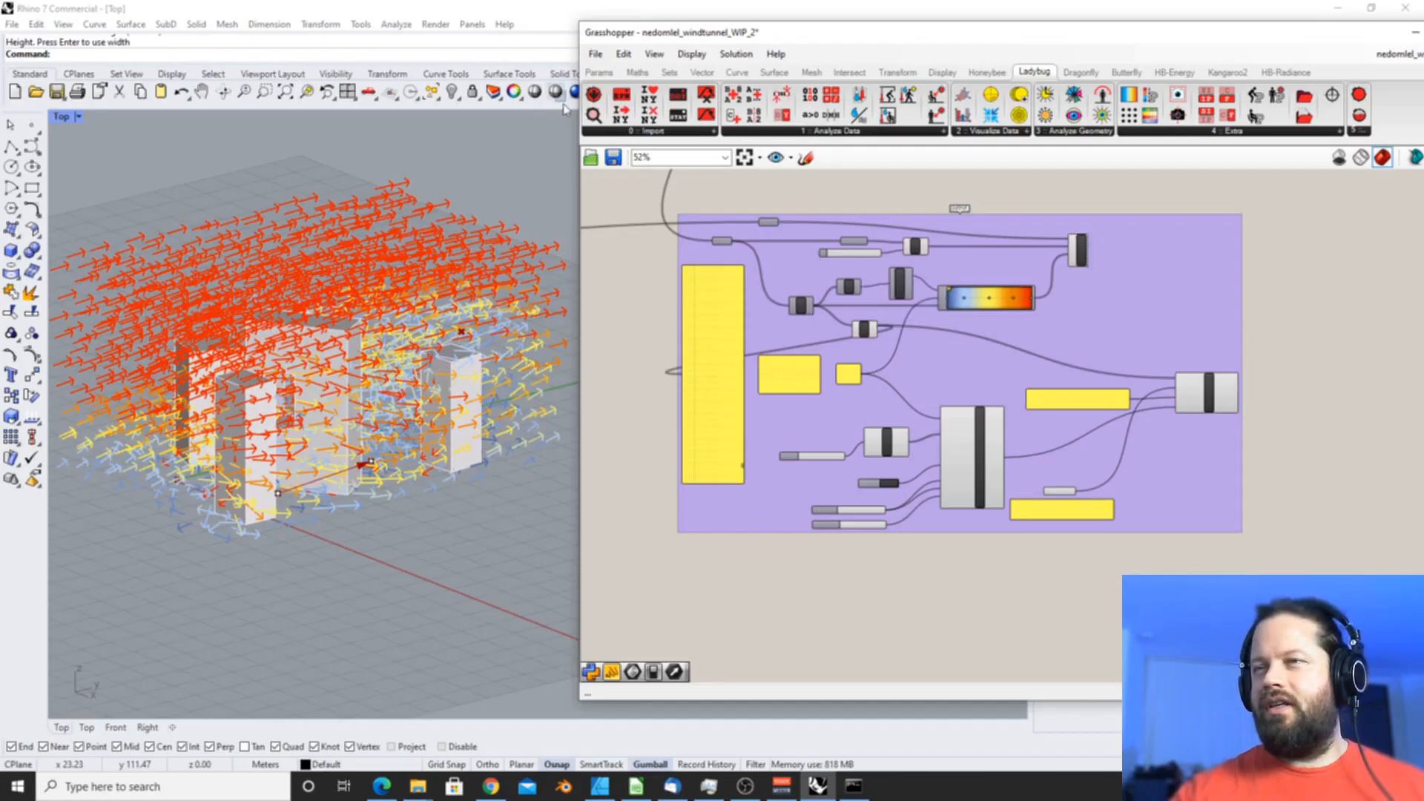
scroll(764, 217, "up", 4)
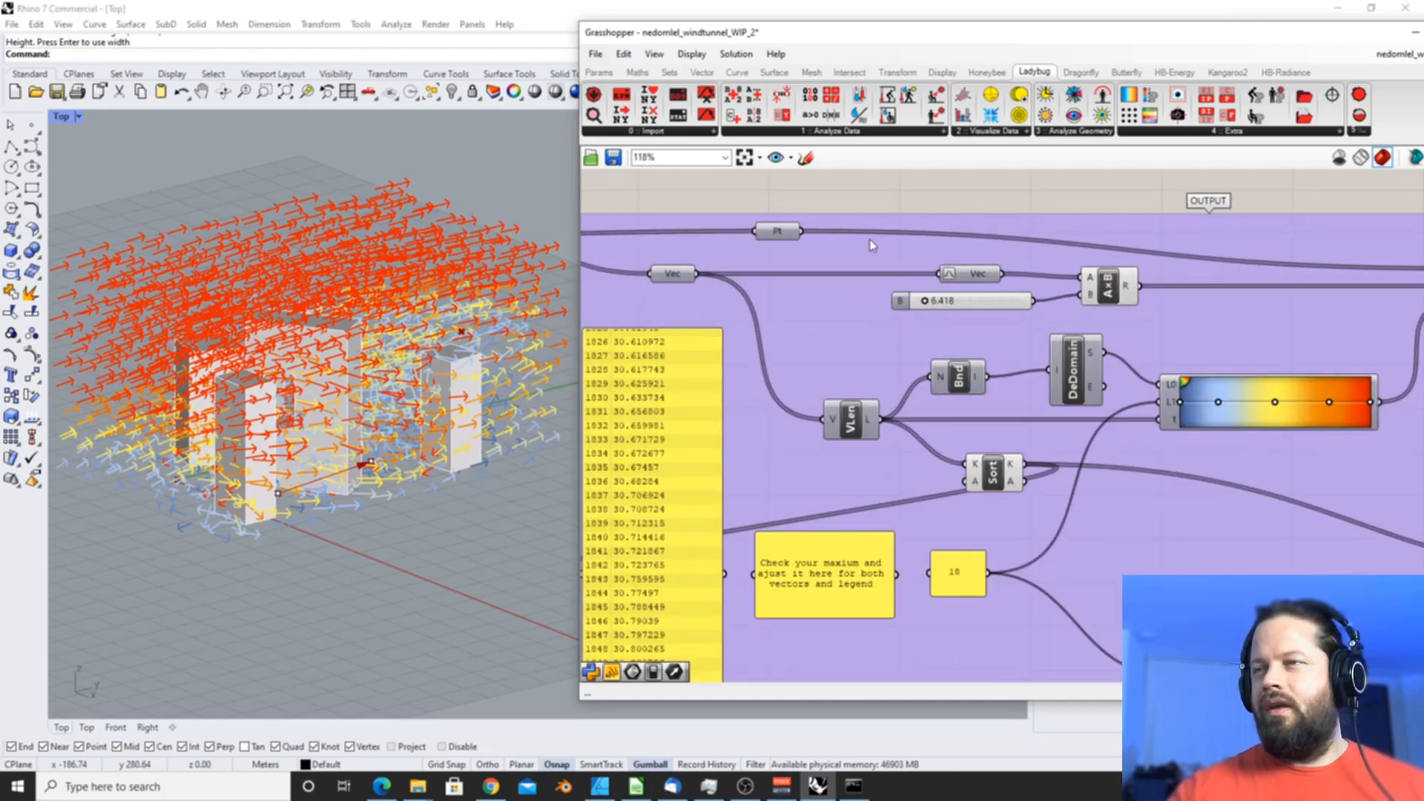
- Move the unitized Vec parameter and the B slider further away from the A×B multiplication component in the OUTPUT group
left_click_drag(971, 278, 923, 273)
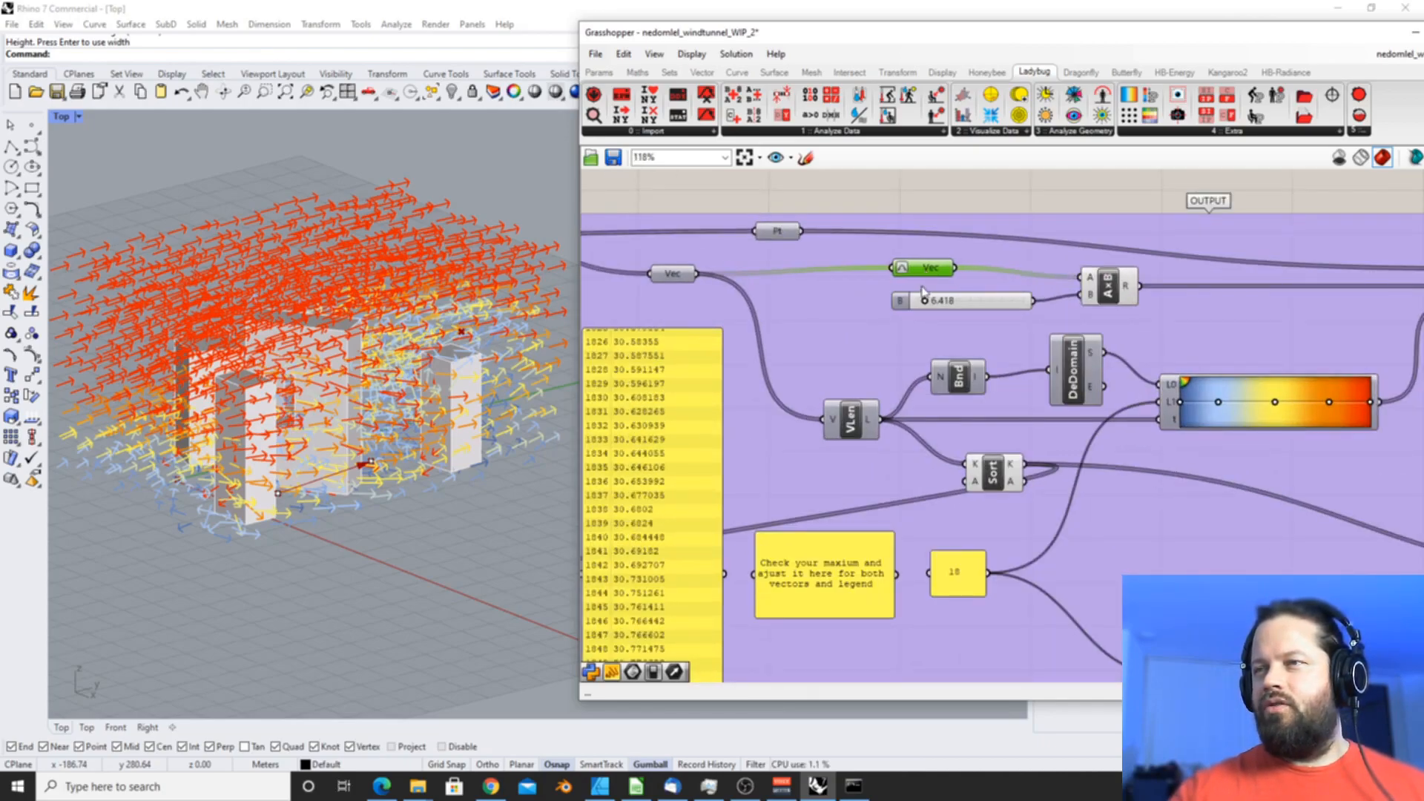
left_click_drag(985, 307, 953, 300)
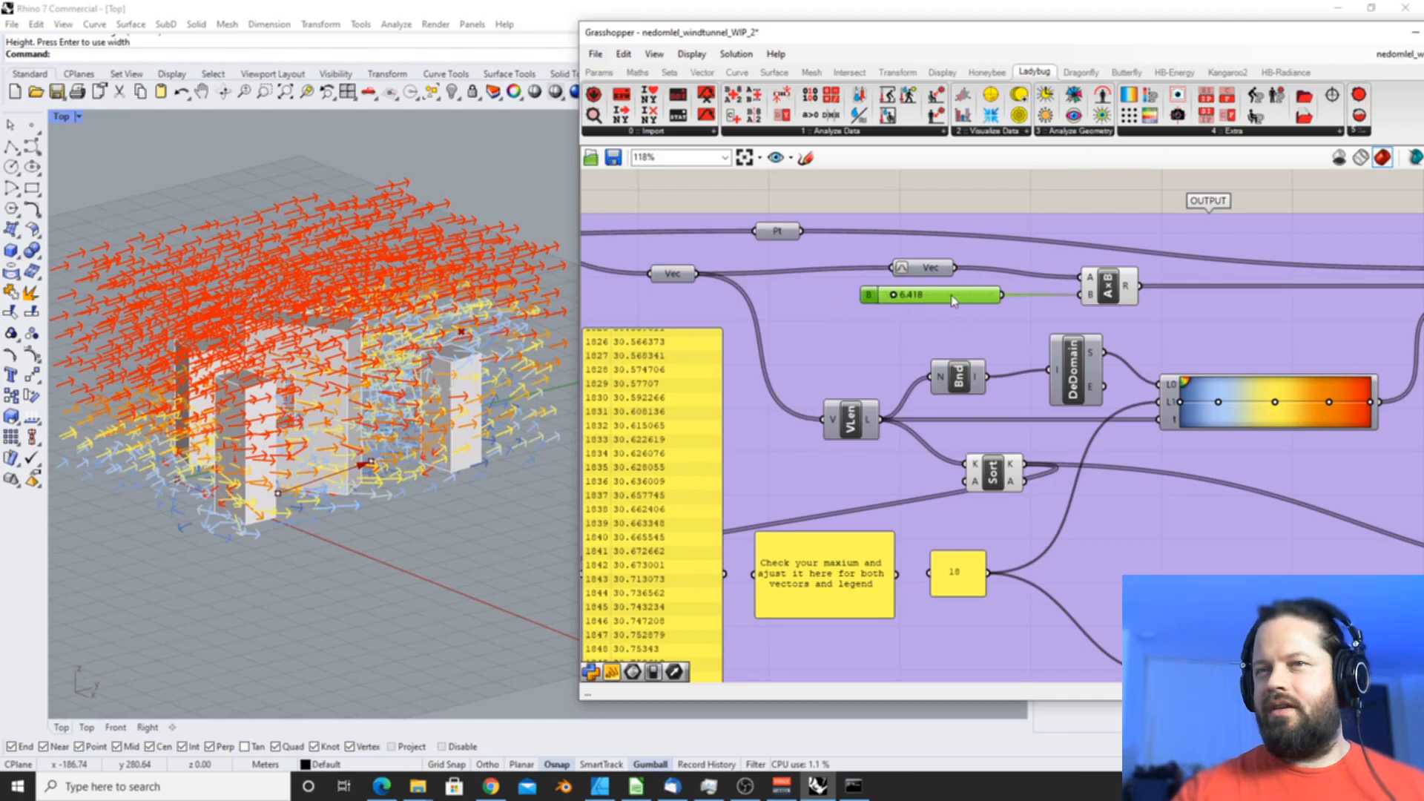
scroll(417, 370, "down", 3)
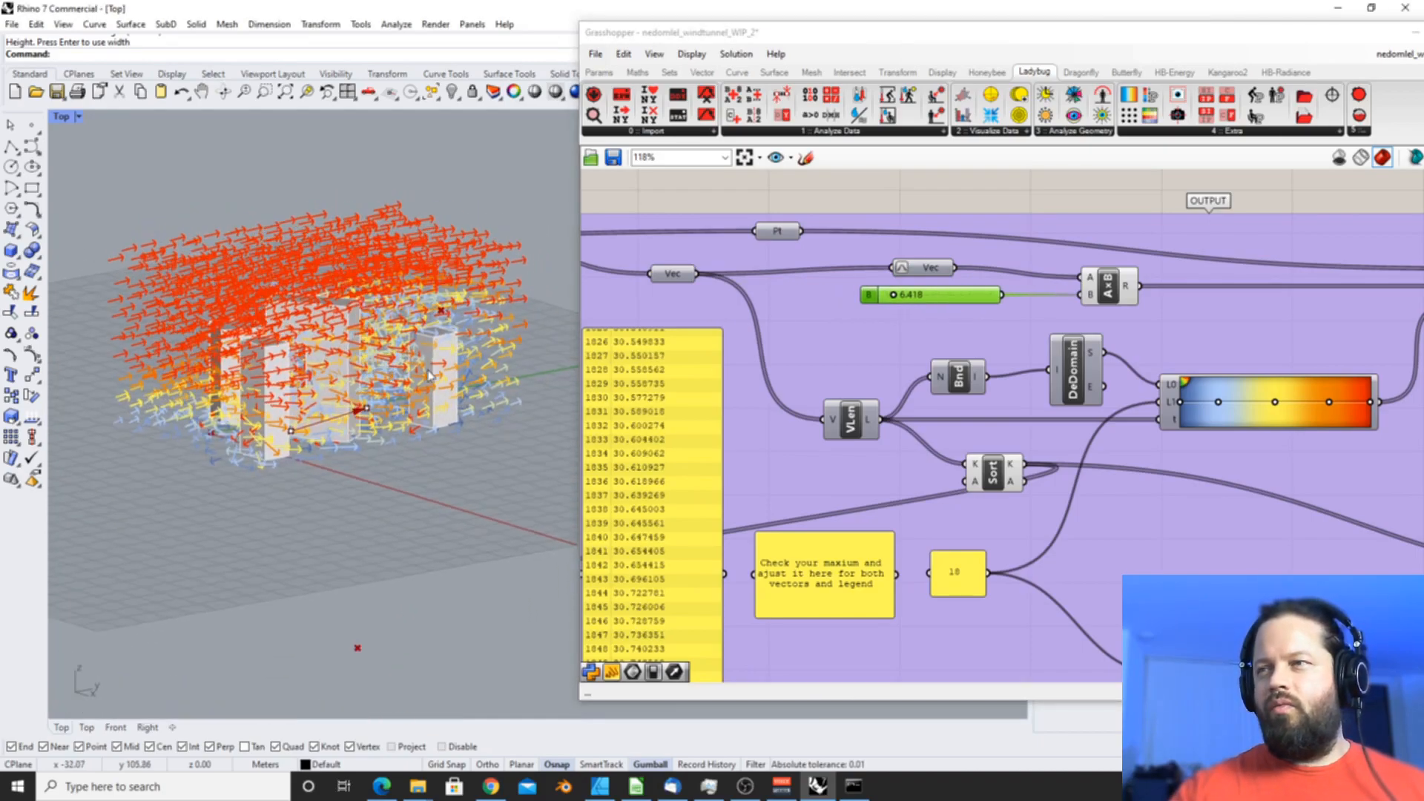
- Wire the source Vec directly to input A of the A×B multiplication, bypassing the unitized Vec, and set the B slider to 0.100
scroll(718, 324, "down", 3)
scroll(719, 323, "up", 2)
left_click_drag(613, 290, 1265, 305)
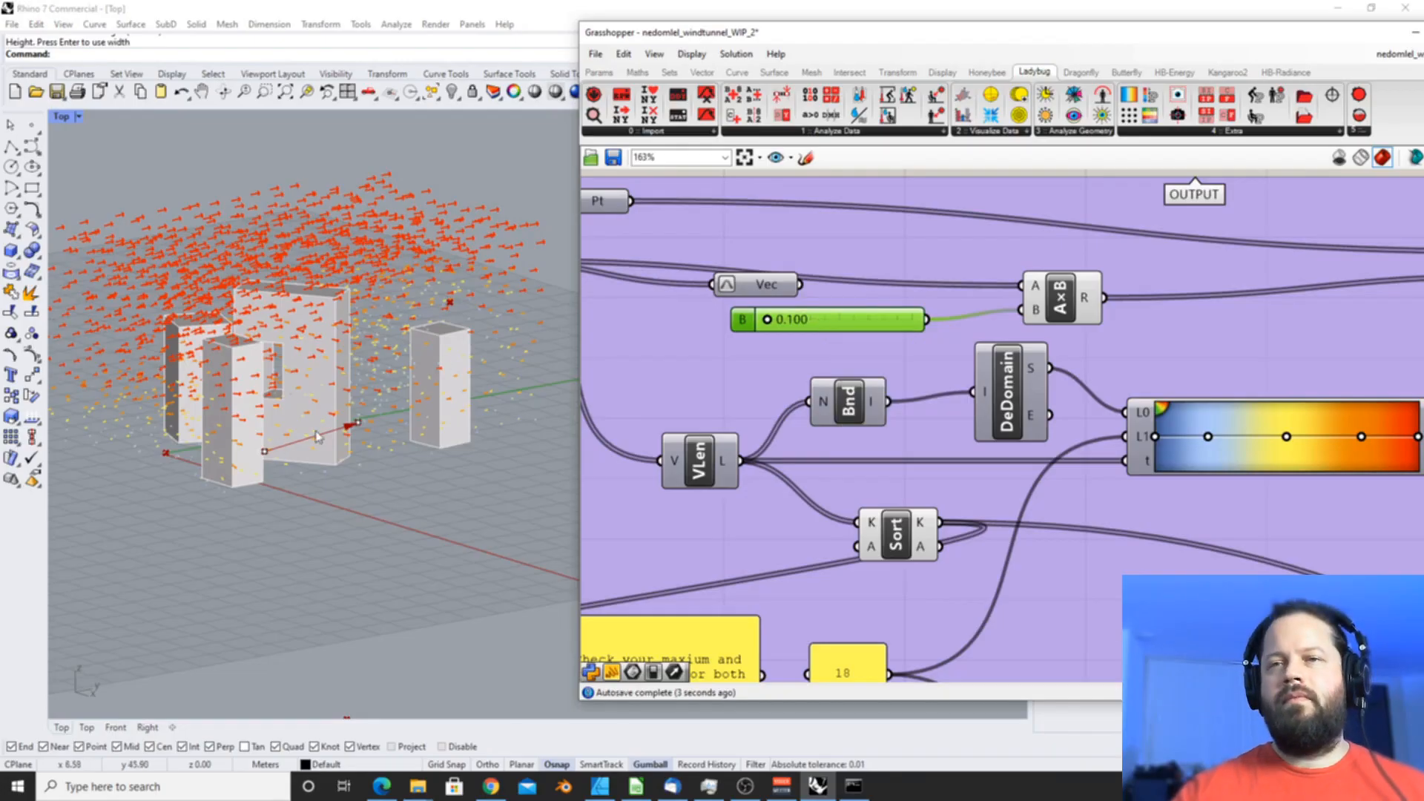
- Inspect the velocity-scaled wind arrows around the buildings from several angles and distances
scroll(357, 421, "down", 6)
right_click_drag(359, 423, 285, 388)
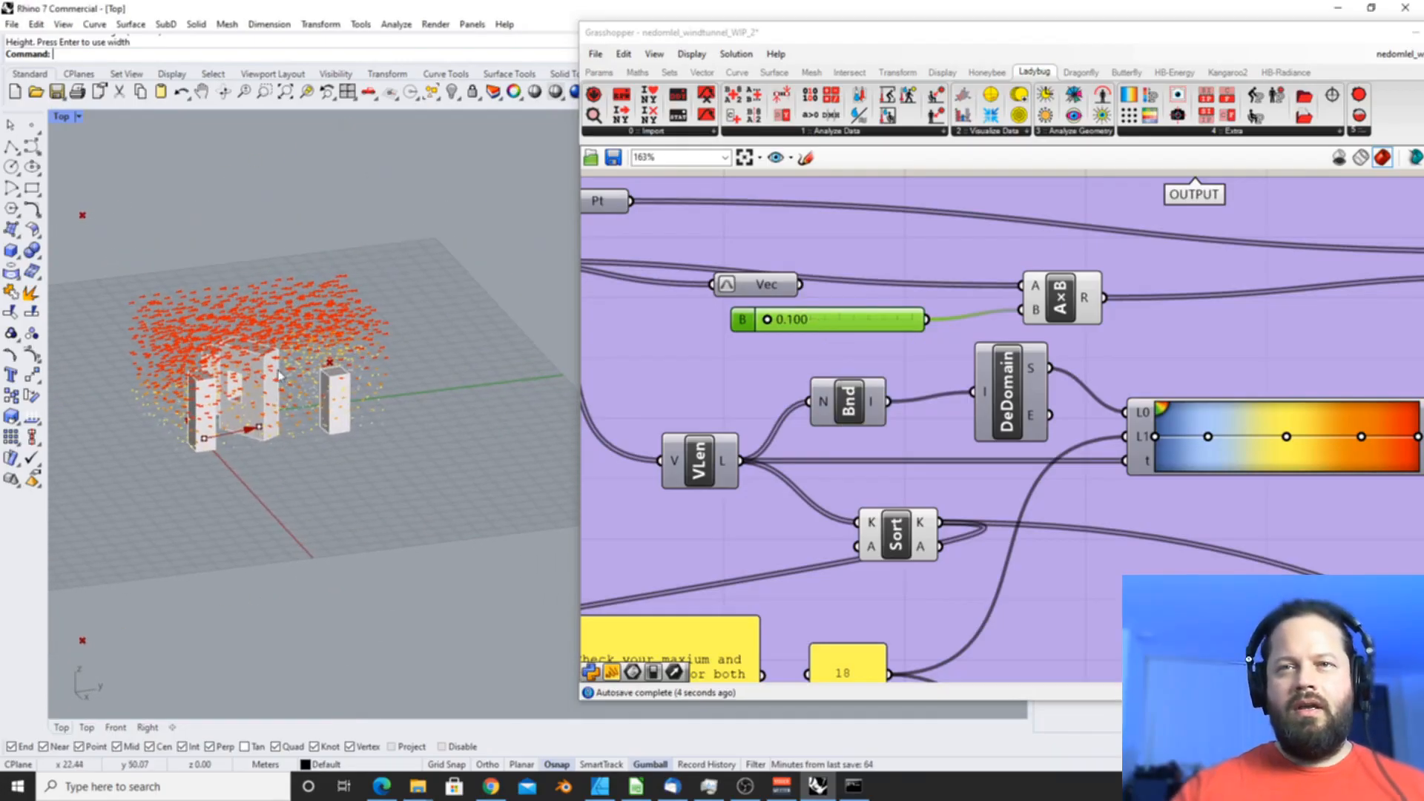
scroll(250, 321, "up", 8)
right_click_drag(252, 326, 305, 309)
scroll(411, 359, "up", 6)
right_click_drag(414, 359, 312, 430)
scroll(339, 426, "down", 6)
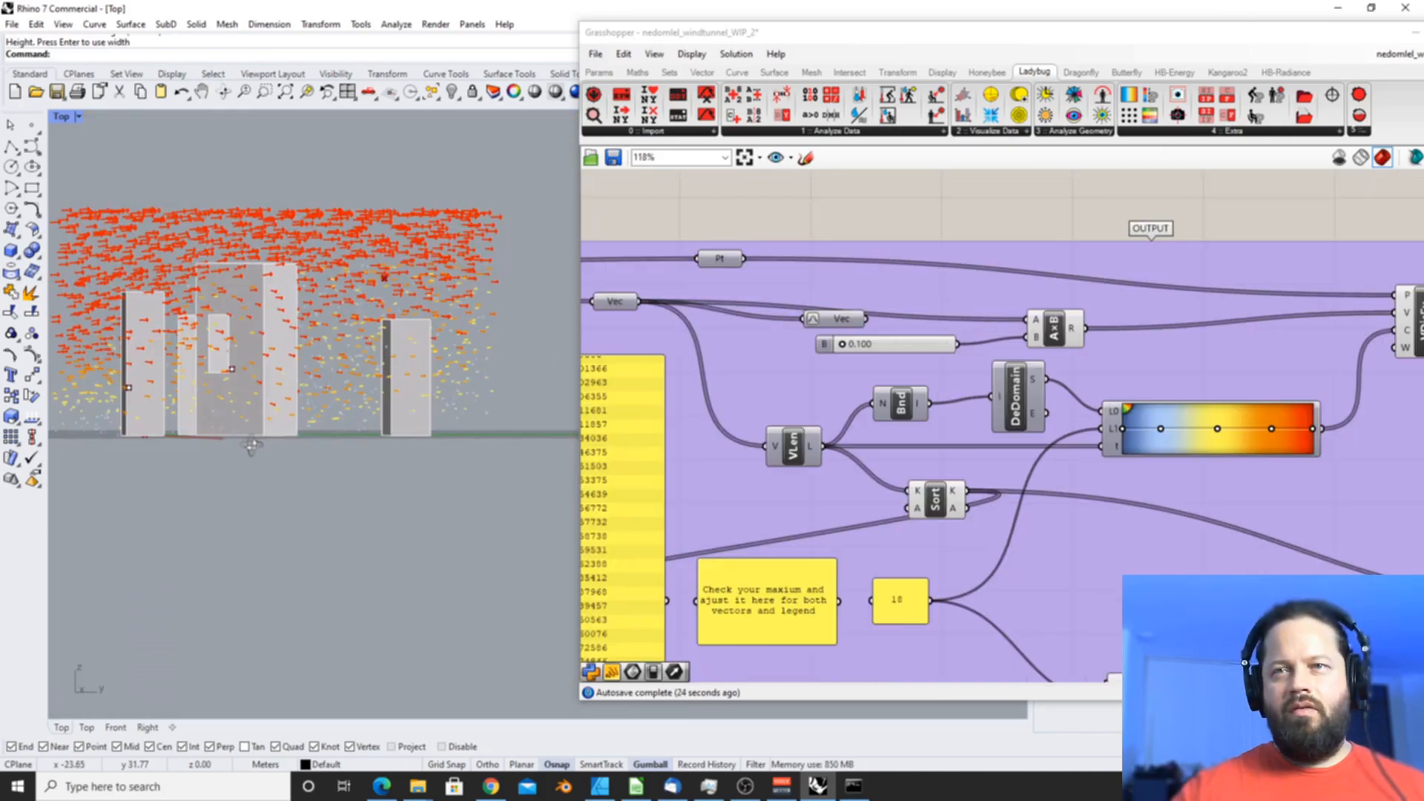
right_click_drag(289, 445, 276, 452)
scroll(385, 430, "up", 12)
scroll(324, 454, "down", 10)
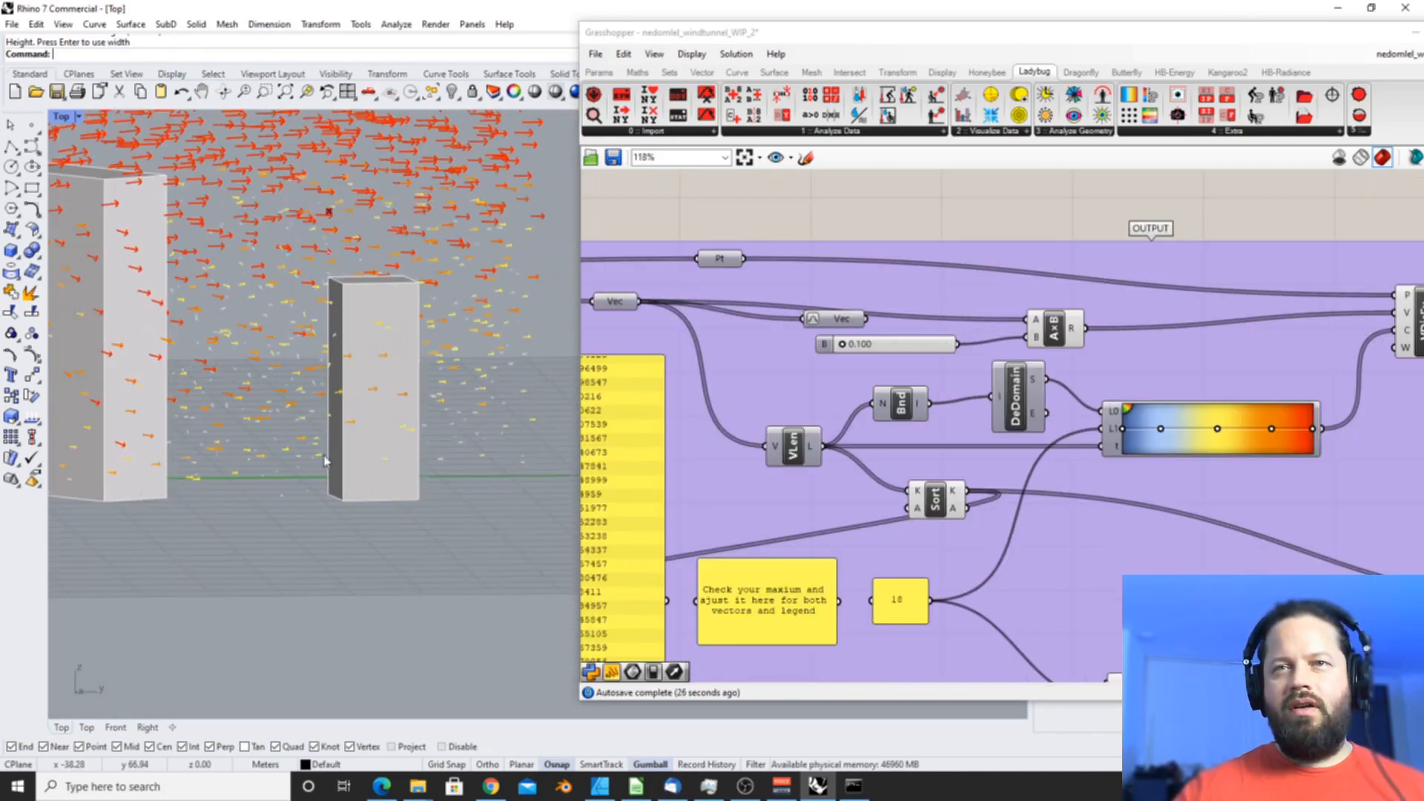
scroll(394, 281, "down", 2)
scroll(394, 282, "down", 4)
scroll(366, 317, "up", 8)
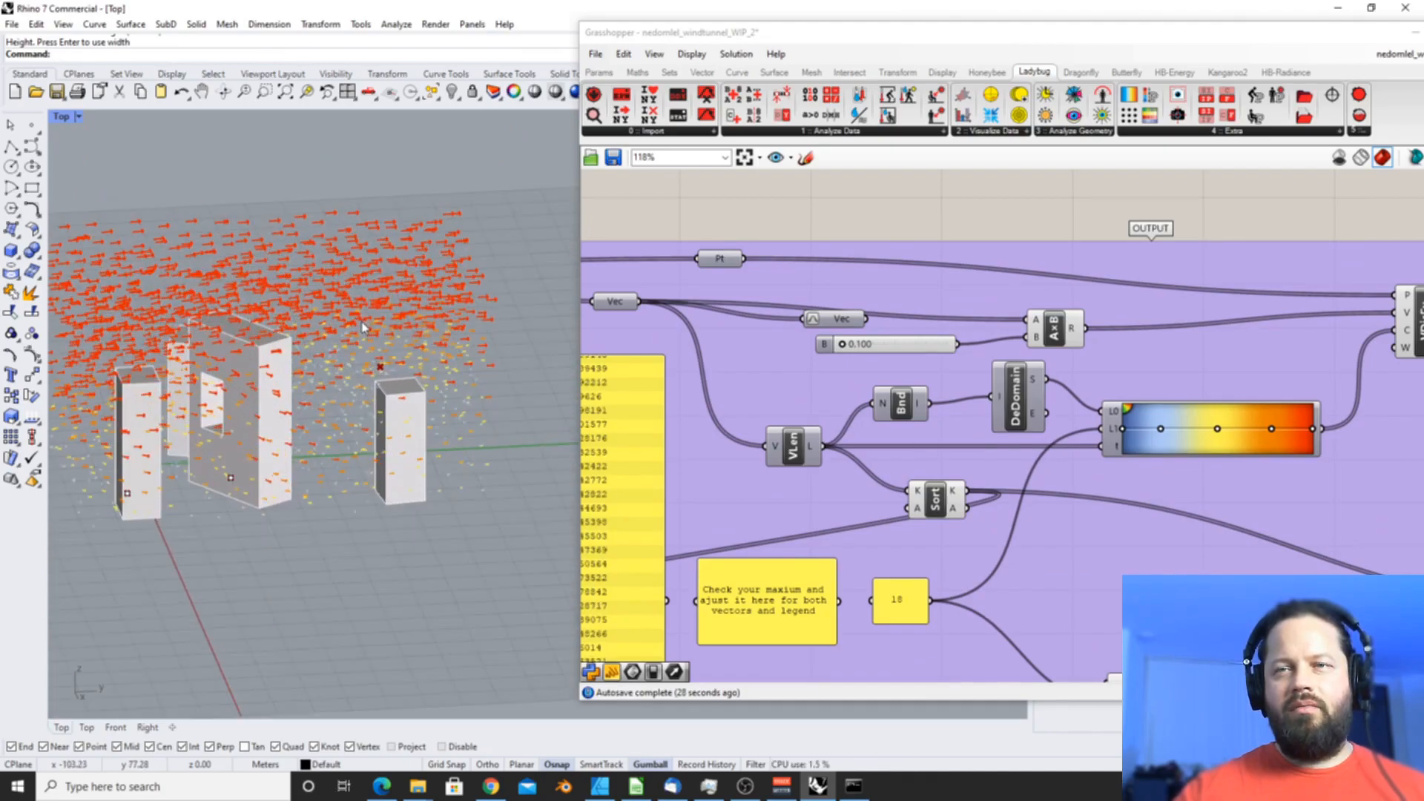
- Rearrange the unitized Vec, the VDisEx vector display component and the source Vec to tidy the OUTPUT group's layout
left_click(1006, 219)
scroll(964, 289, "down", 3)
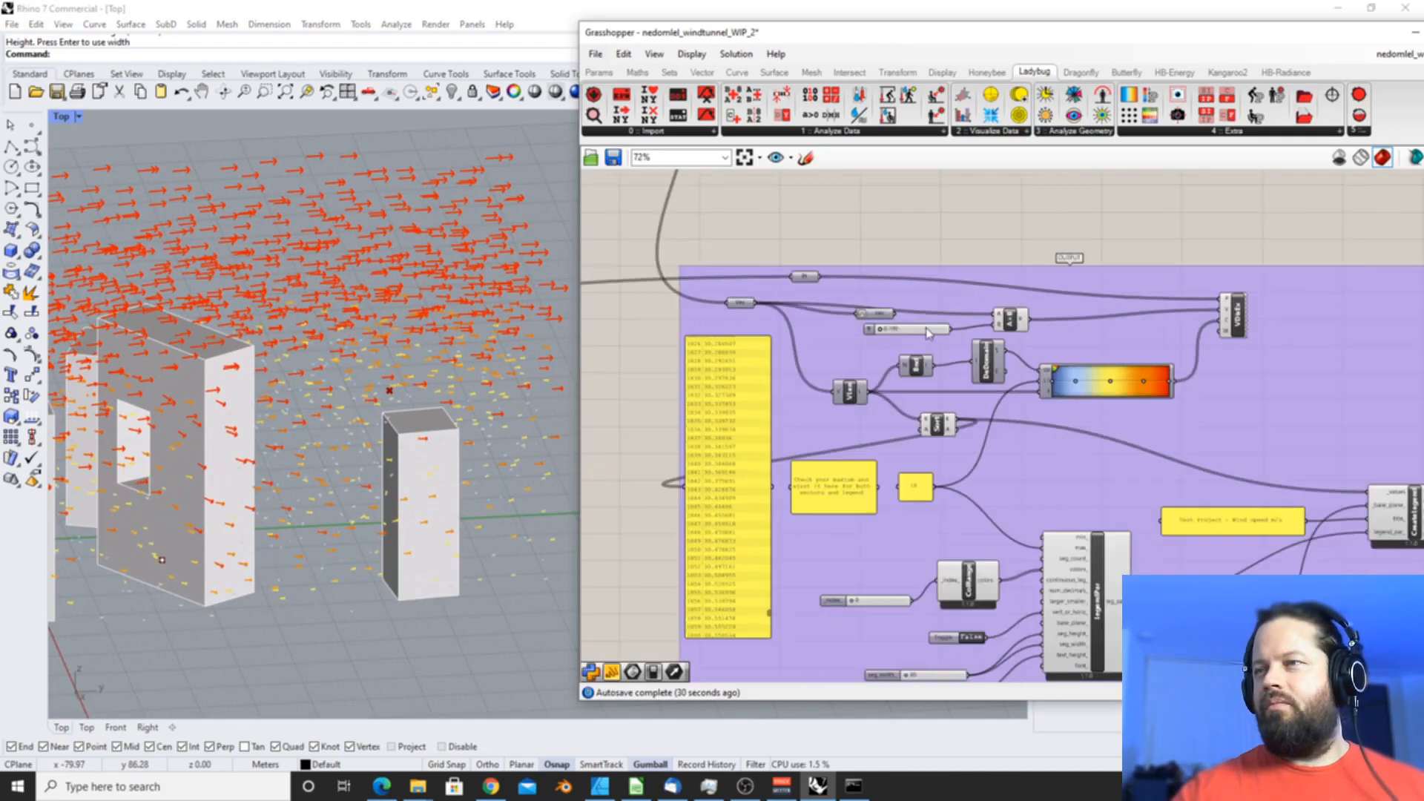
scroll(1020, 308, "up", 4)
scroll(853, 285, "down", 2)
scroll(772, 309, "up", 1)
left_click_drag(772, 309, 848, 287)
scroll(845, 291, "down", 2)
left_click_drag(1220, 310, 1229, 312)
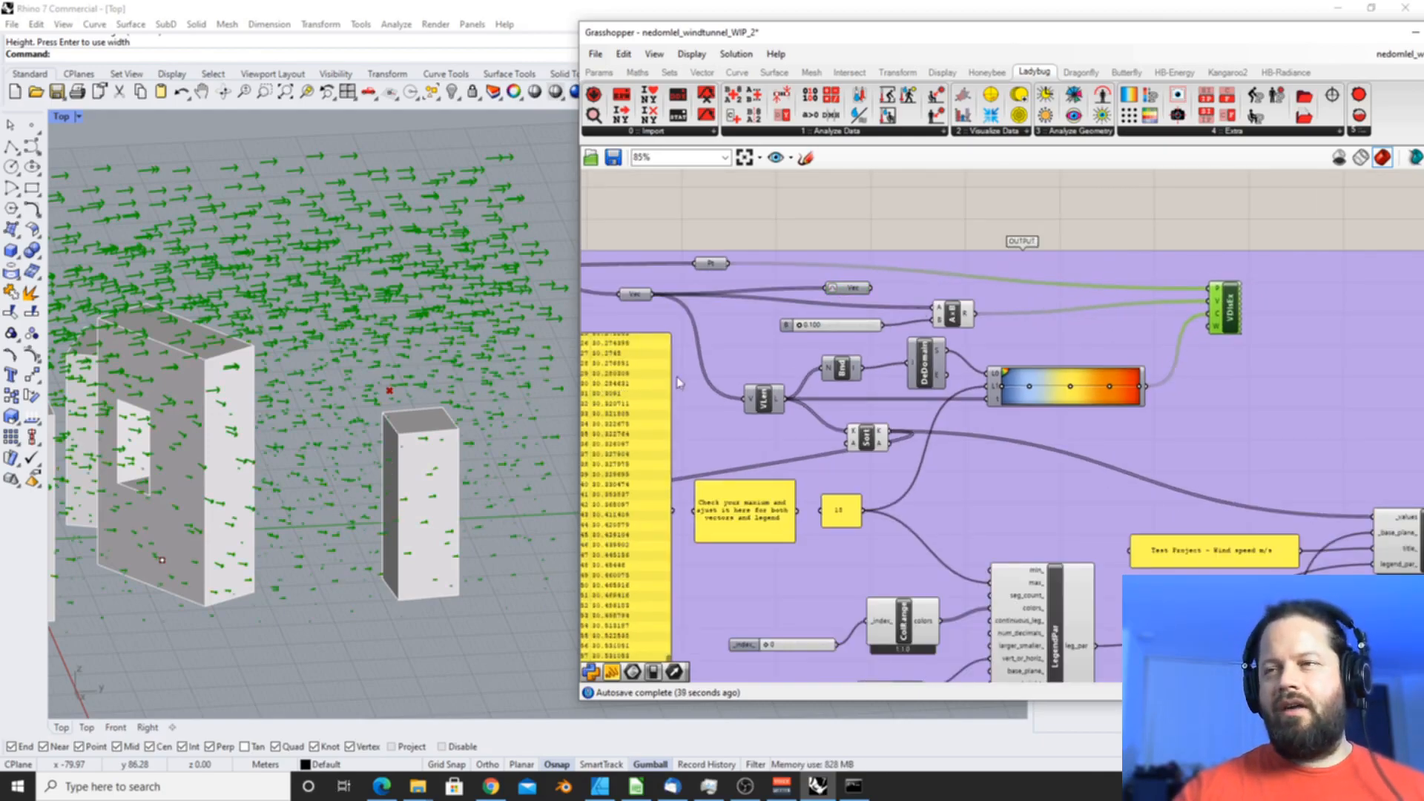
left_click_drag(636, 297, 684, 303)
- Set the B slider of the vector multiplication to 0.200
scroll(379, 395, "up", 4)
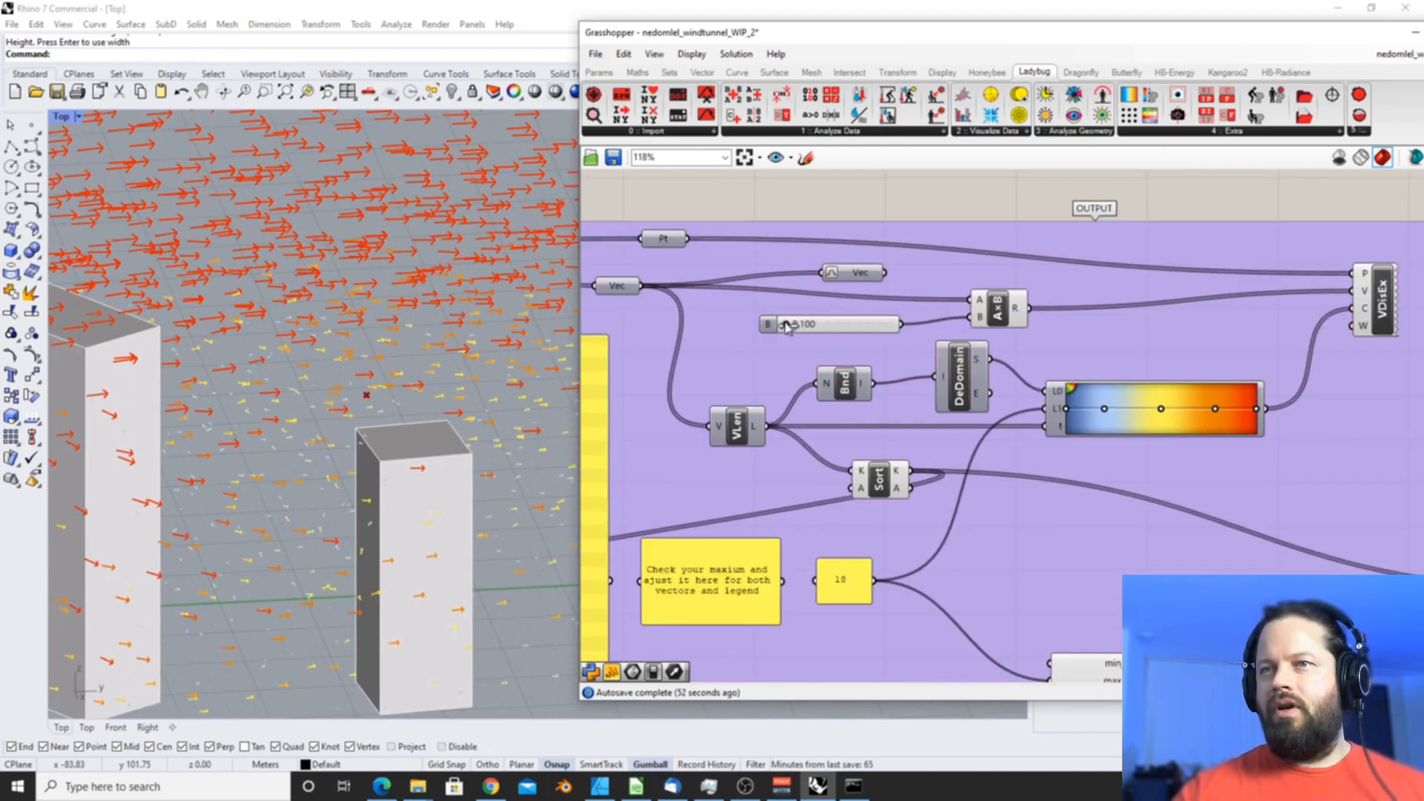
left_click_drag(786, 327, 782, 326)
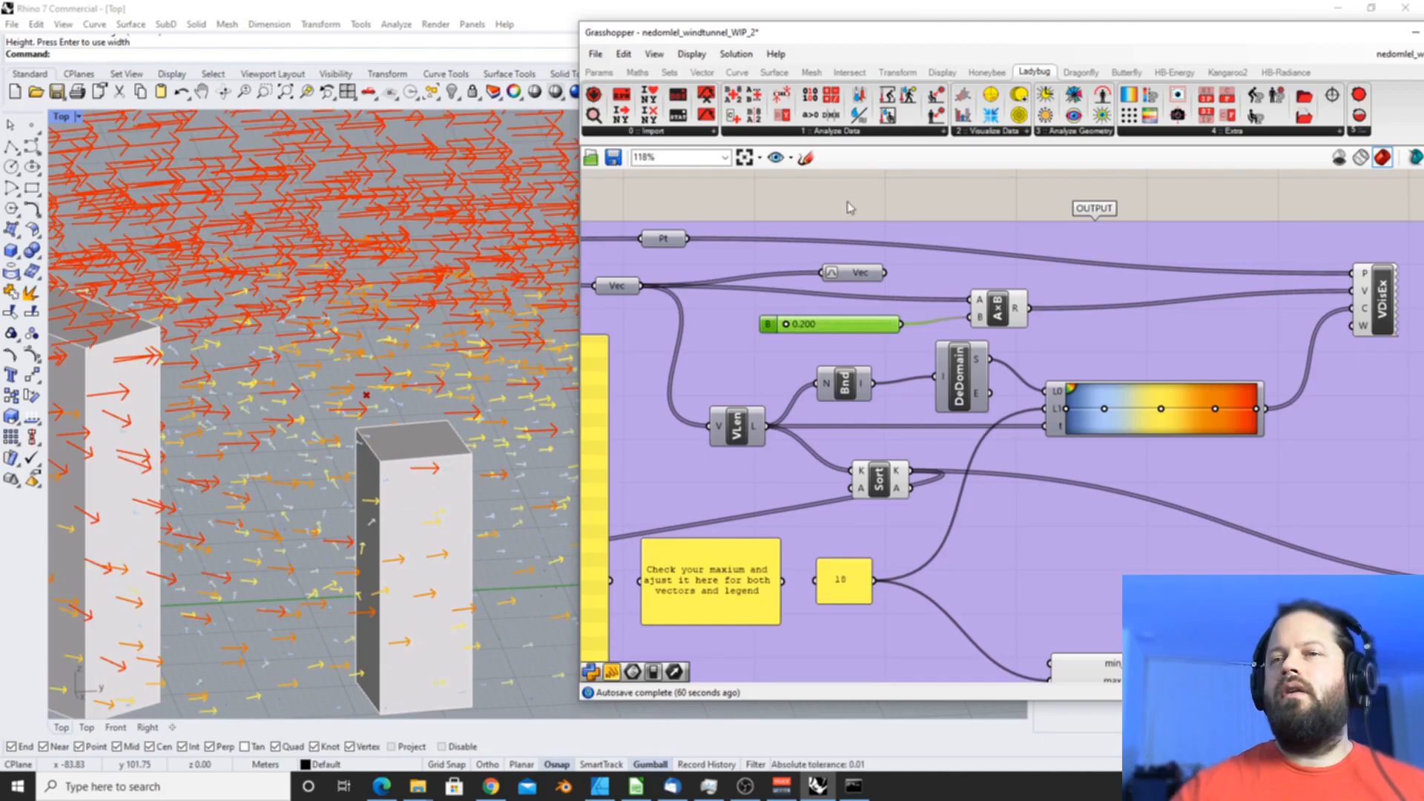
- Inspect the lengths and colours of the rescaled wind arrows around and behind the buildings from several angles
scroll(260, 303, "down", 7)
scroll(208, 318, "up", 7)
right_click_drag(355, 409, 363, 380)
scroll(396, 390, "down", 7)
scroll(453, 326, "up", 8)
right_click_drag(453, 327, 432, 370)
scroll(404, 388, "down", 8)
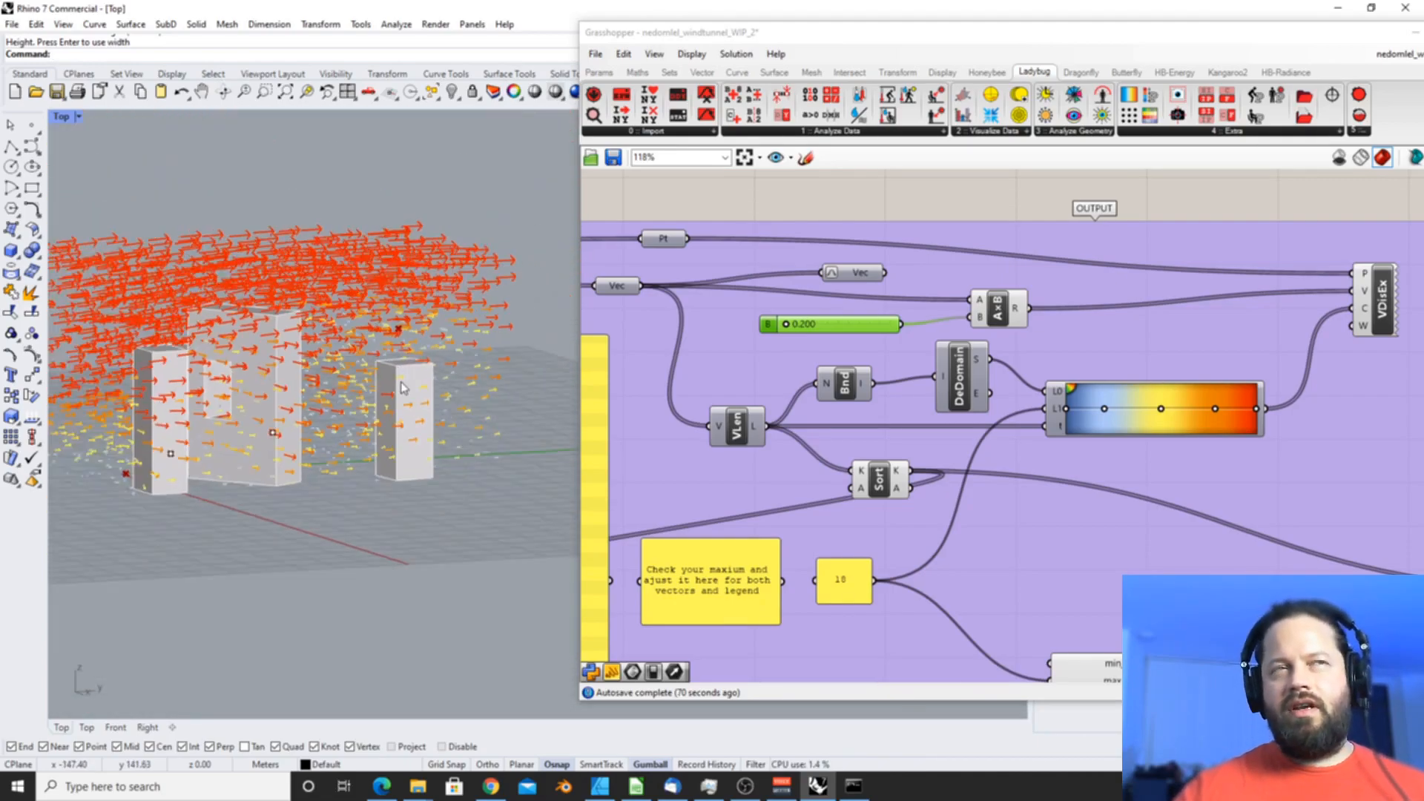
scroll(400, 386, "up", 2)
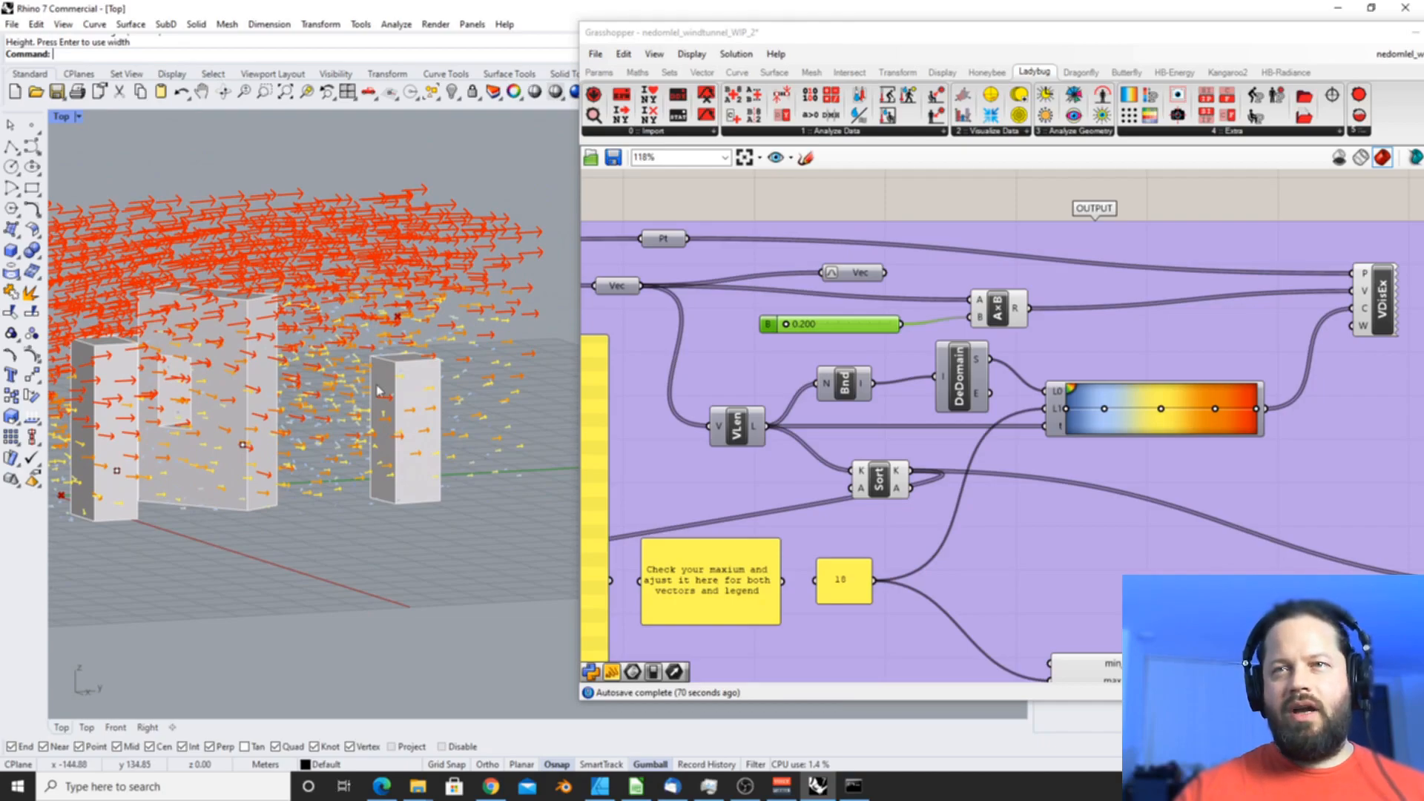
scroll(378, 391, "down", 3)
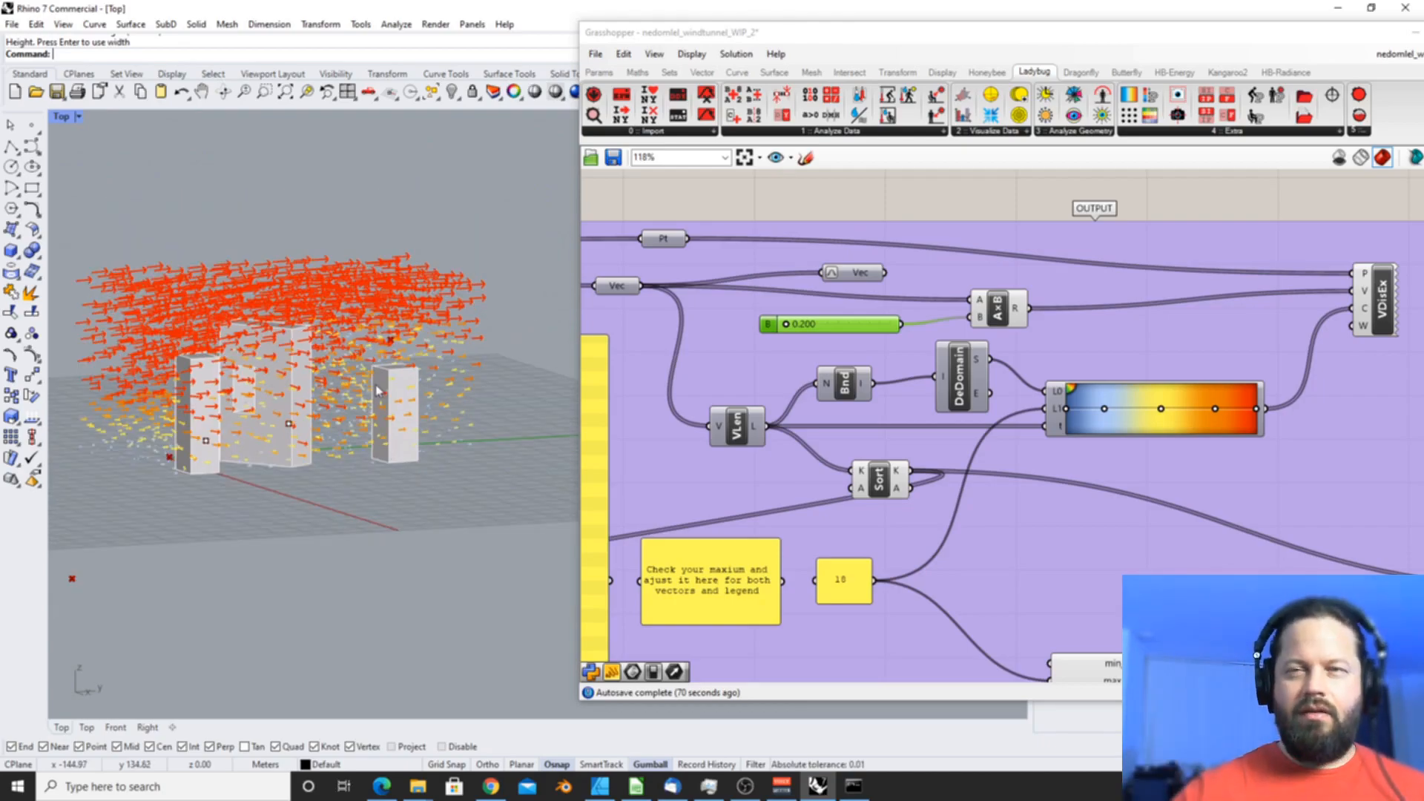
scroll(403, 369, "up", 4)
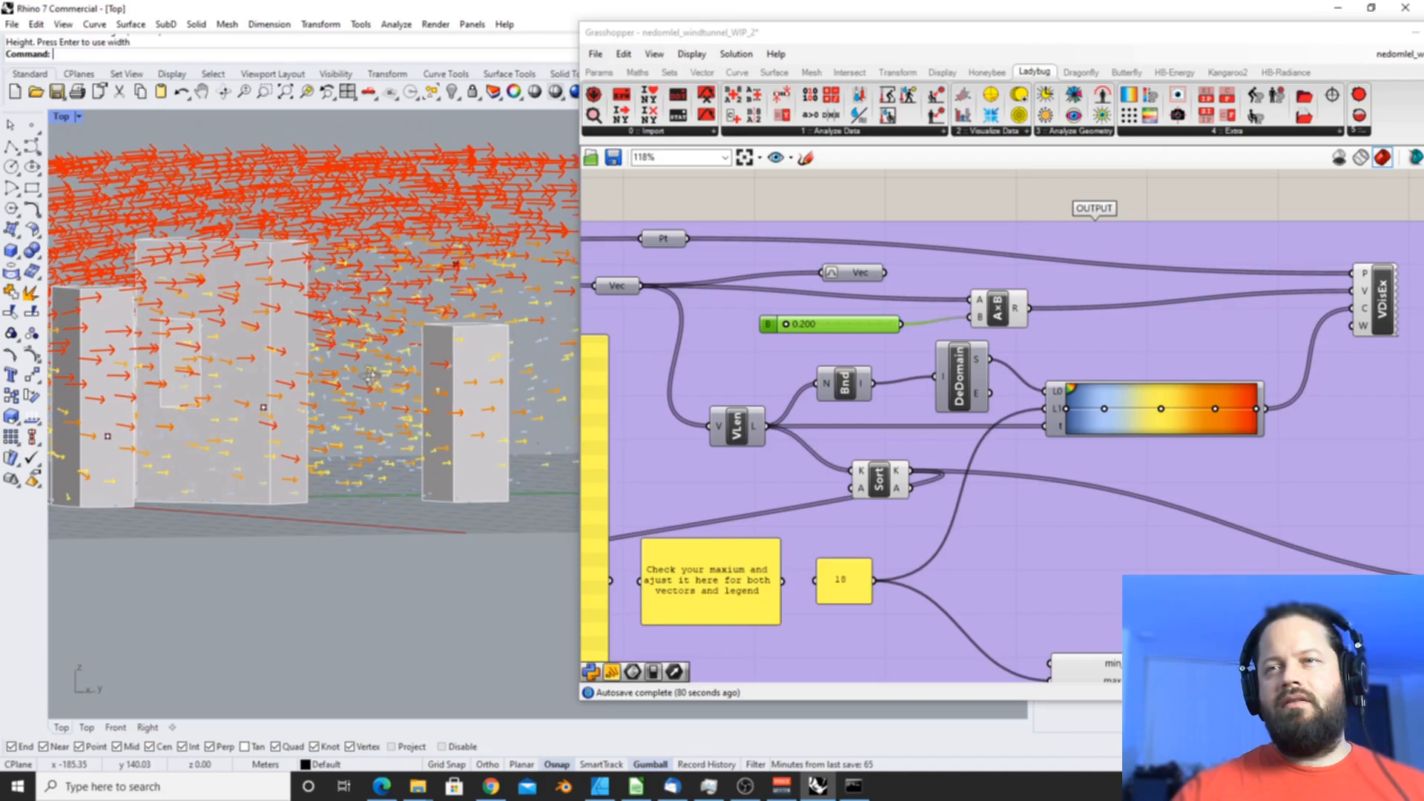
right_click_drag(342, 393, 436, 464)
scroll(414, 412, "down", 5)
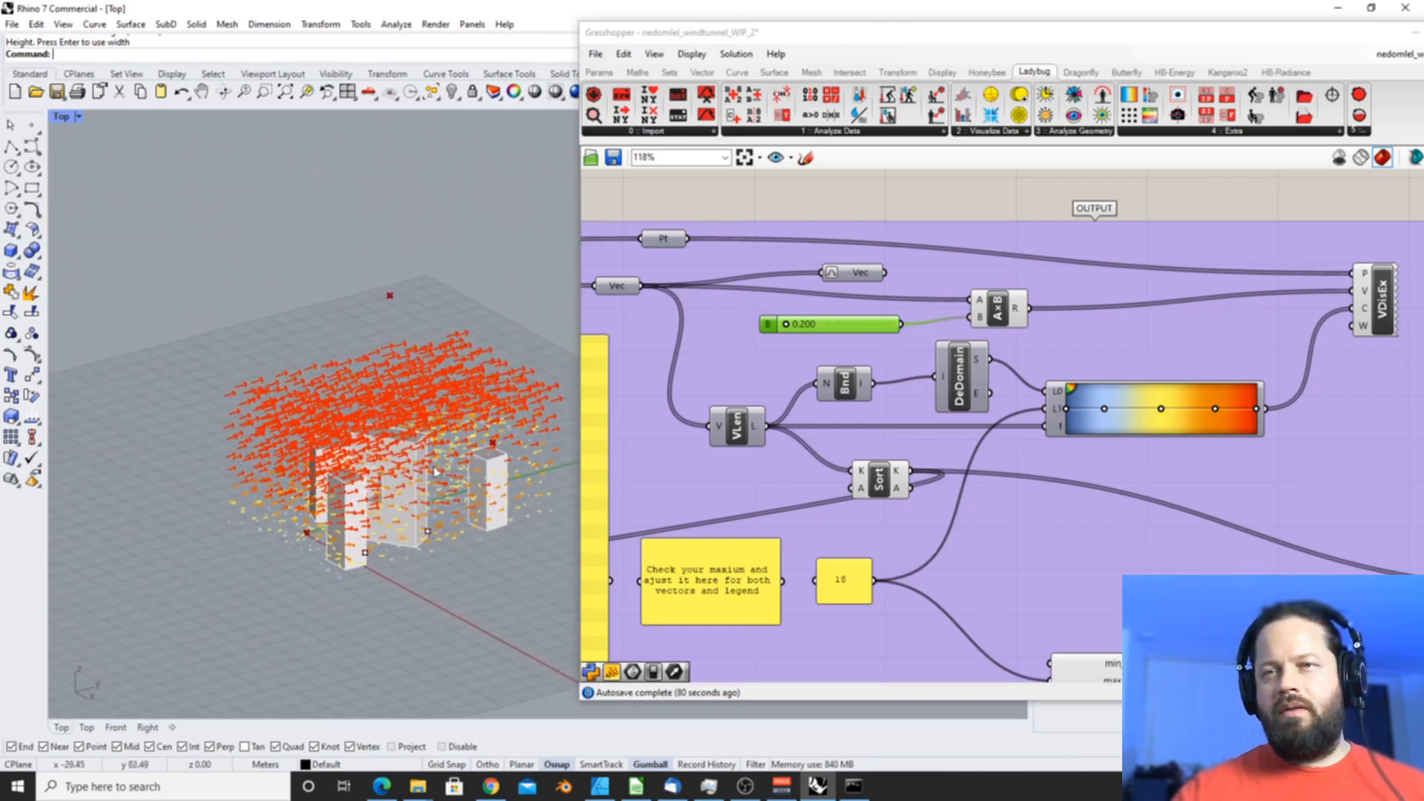
scroll(437, 466, "up", 4)
scroll(987, 438, "down", 5)
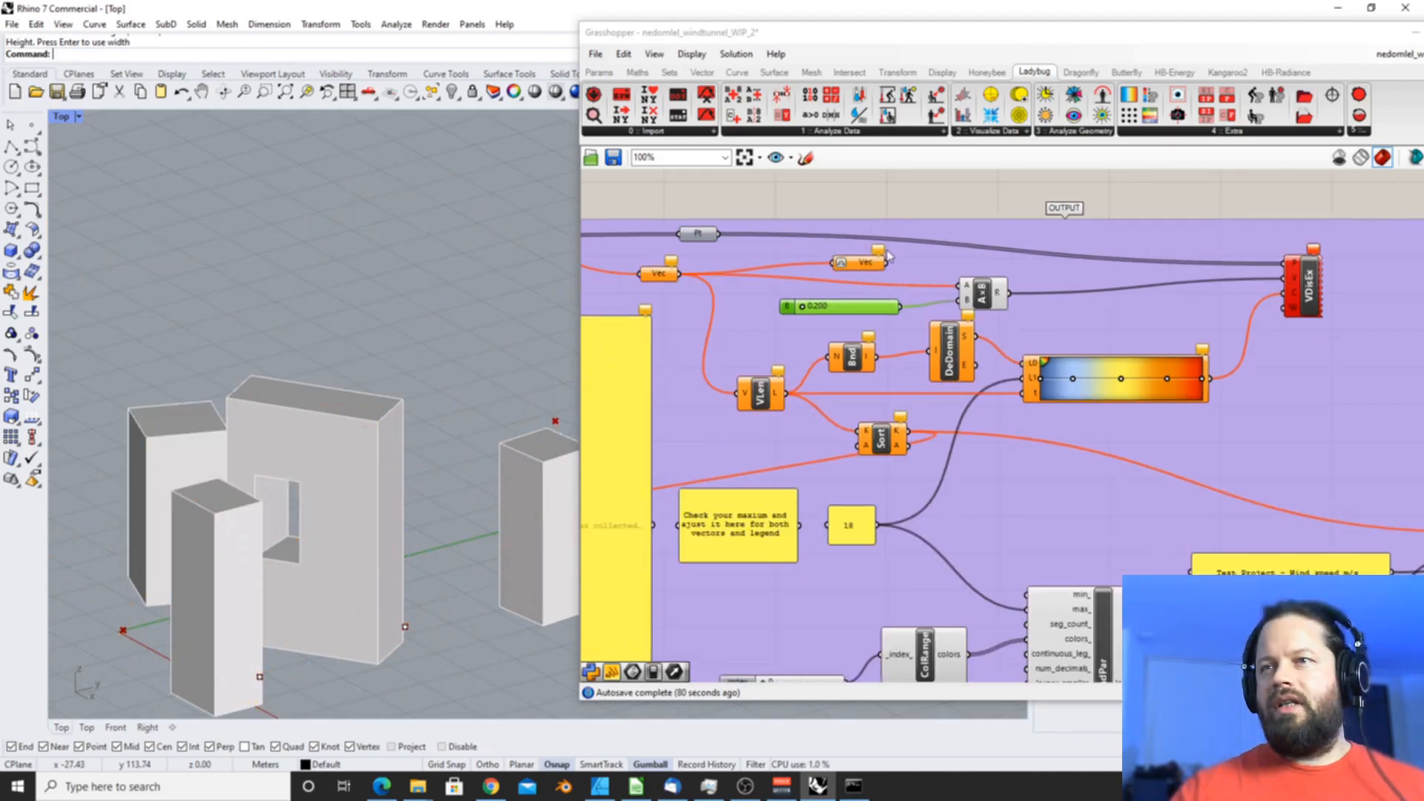
- Nudge the bypassed unitized Vec parameter slightly away from the multiplication wiring in the OUTPUT group
right_click_drag(1011, 485, 1026, 493)
scroll(990, 422, "up", 5)
scroll(1030, 415, "up", 3)
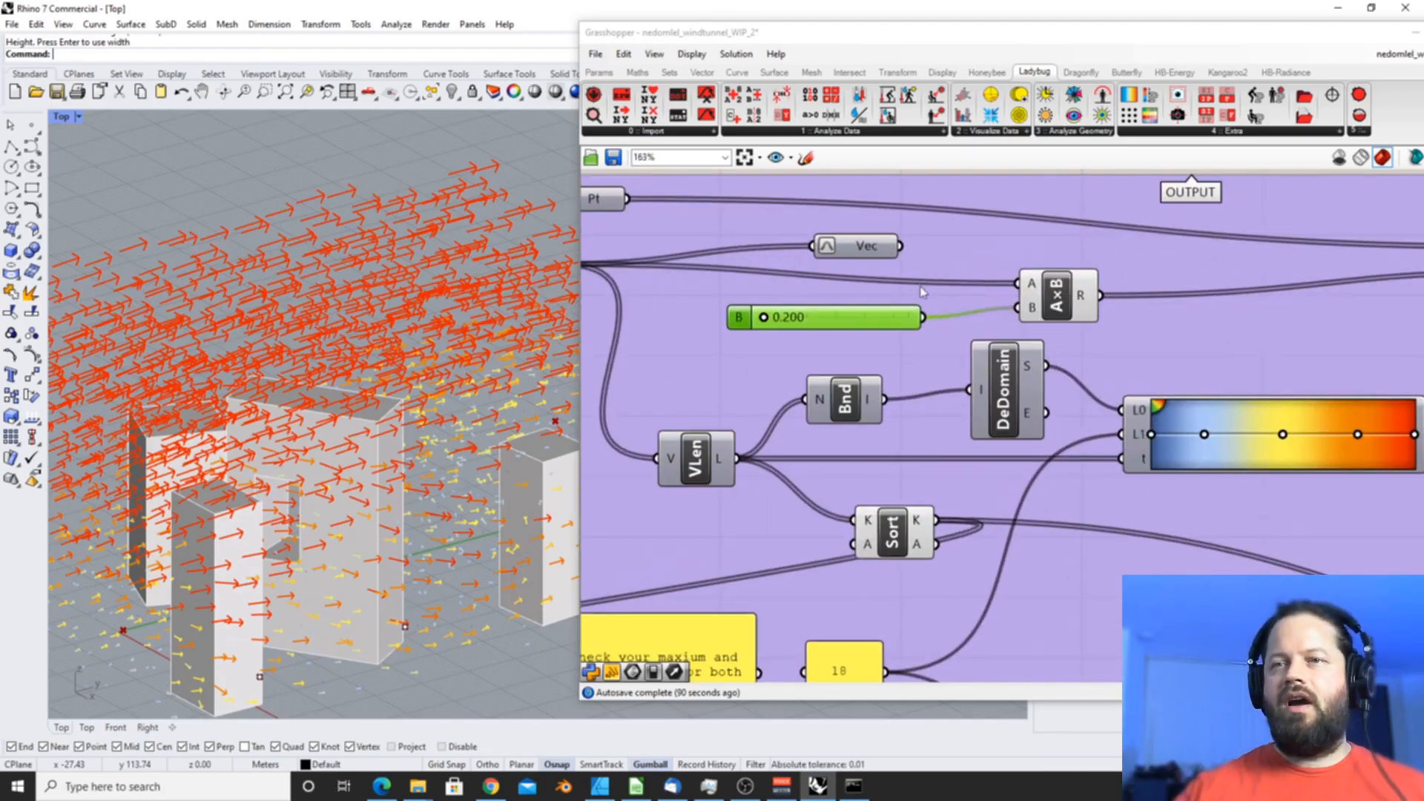
scroll(379, 394, "down", 3)
scroll(378, 394, "up", 3)
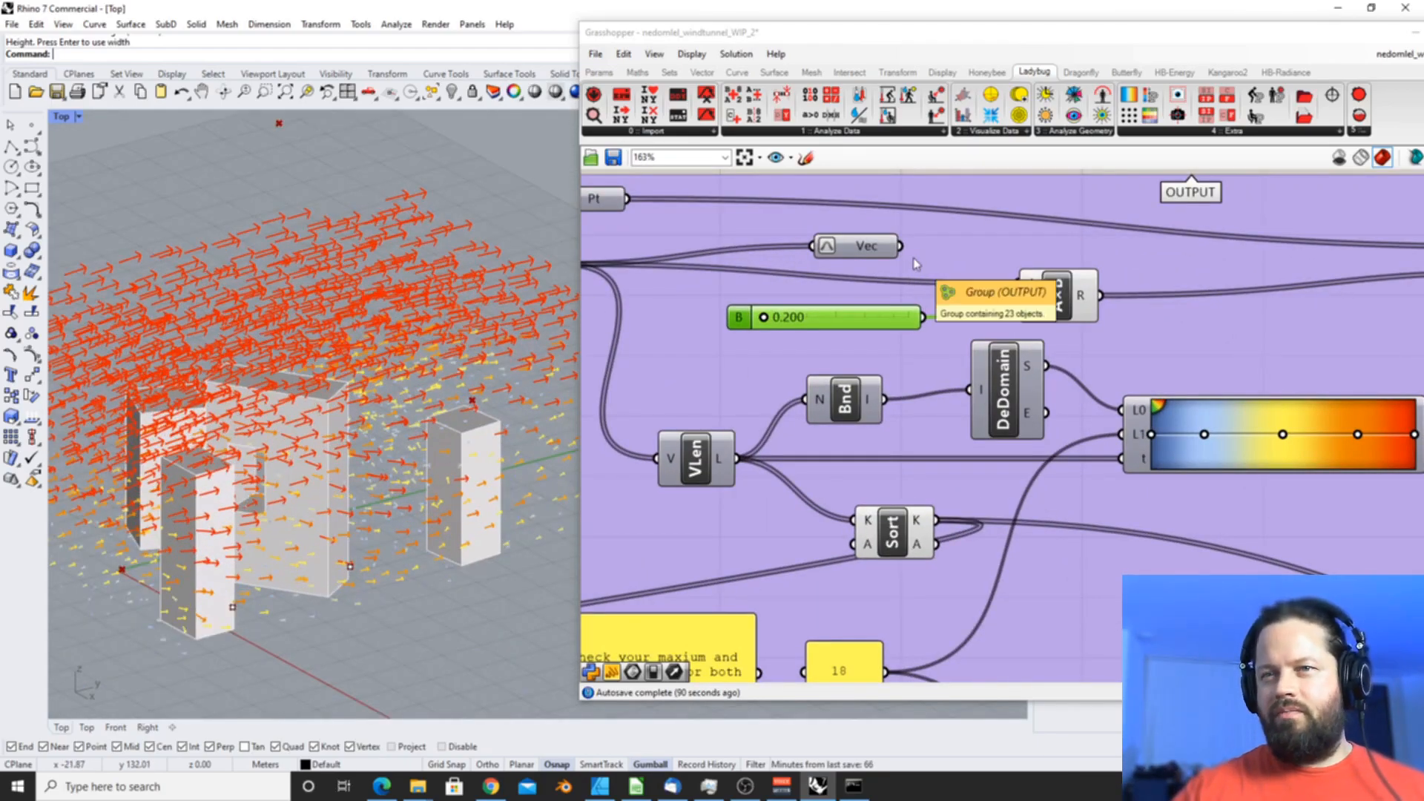
left_click_drag(858, 252, 850, 246)
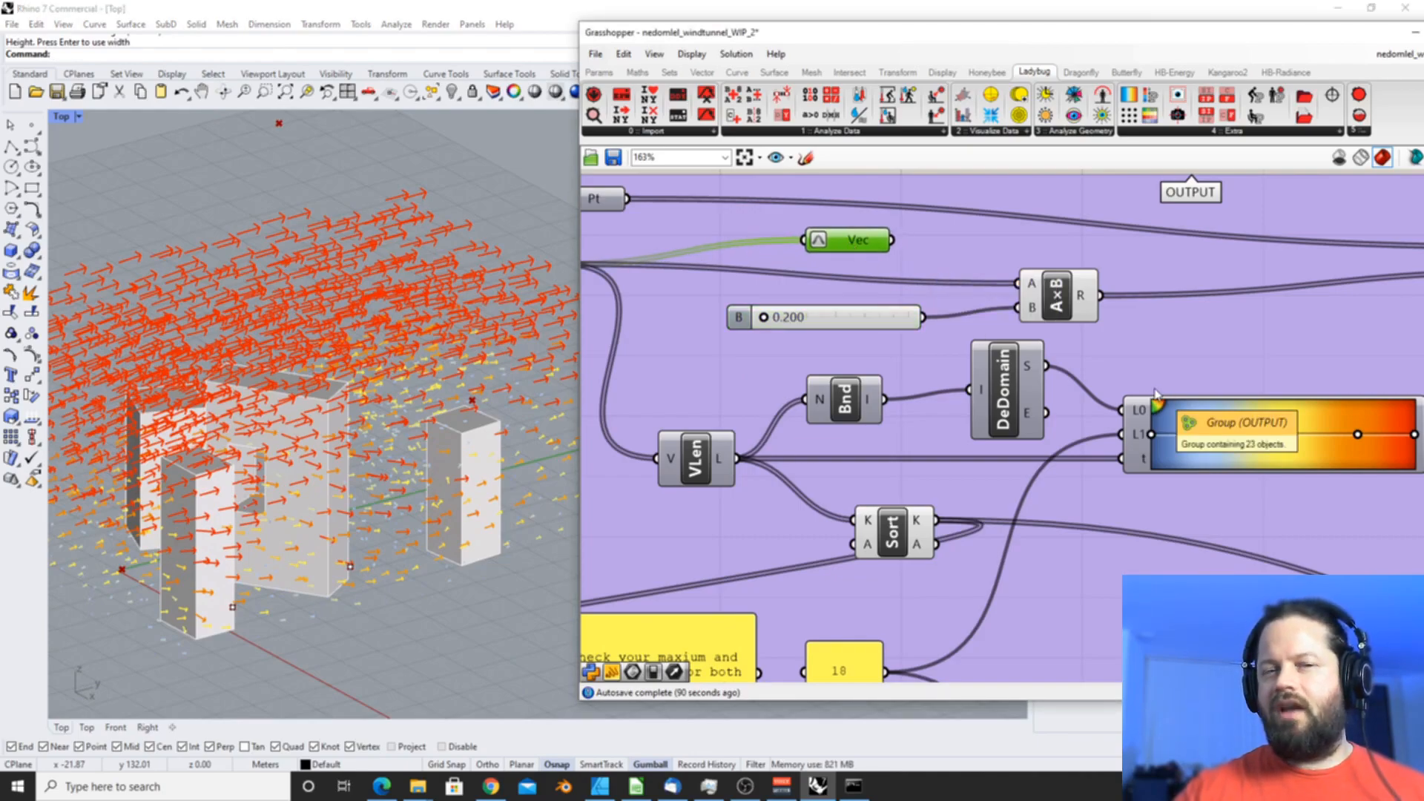
- Examine the updating wind arrows between the buildings up close and from a rotated overview
scroll(745, 346, "down", 2)
scroll(757, 318, "up", 2)
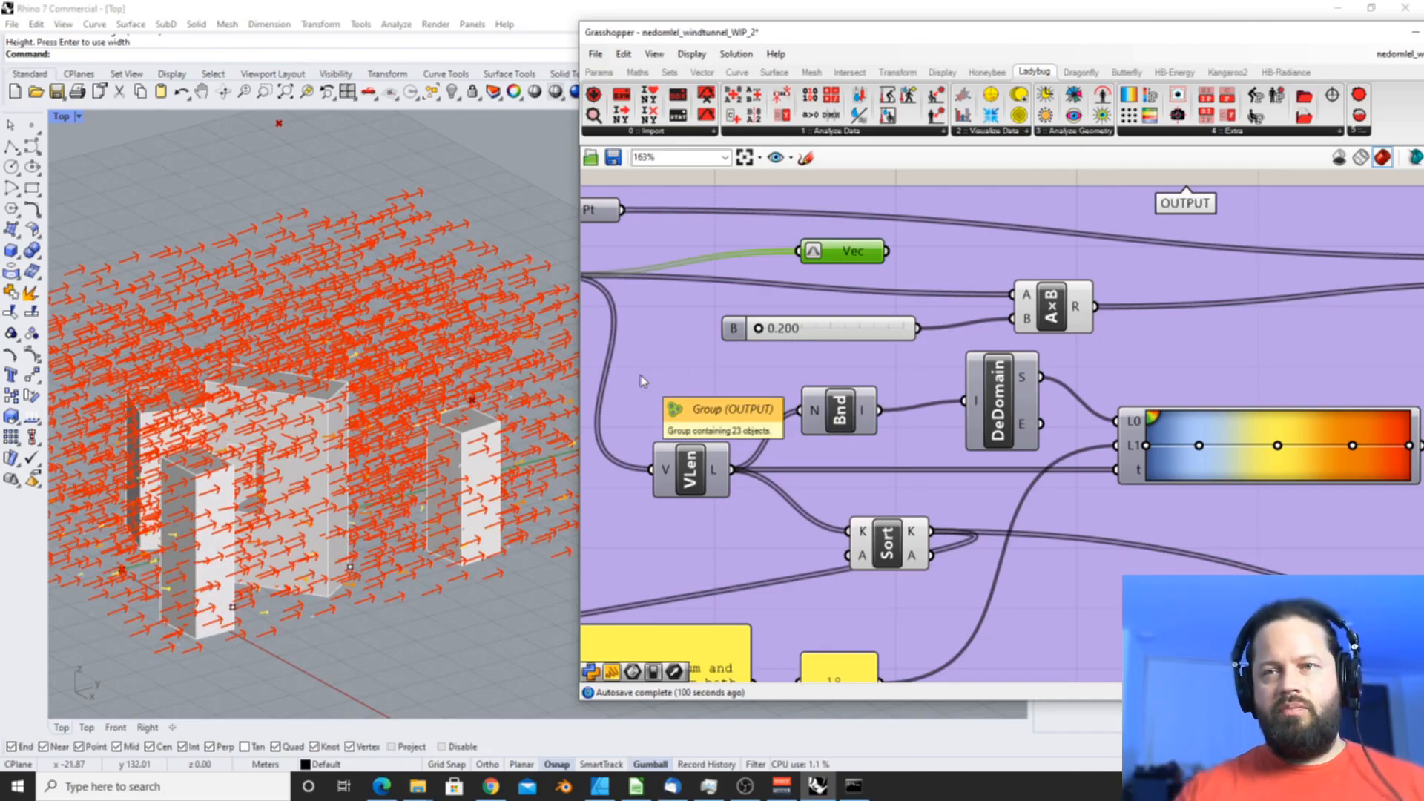
scroll(385, 438, "down", 3)
scroll(376, 436, "up", 7)
scroll(376, 436, "down", 6)
right_click_drag(364, 445, 326, 472)
scroll(704, 282, "up", 1)
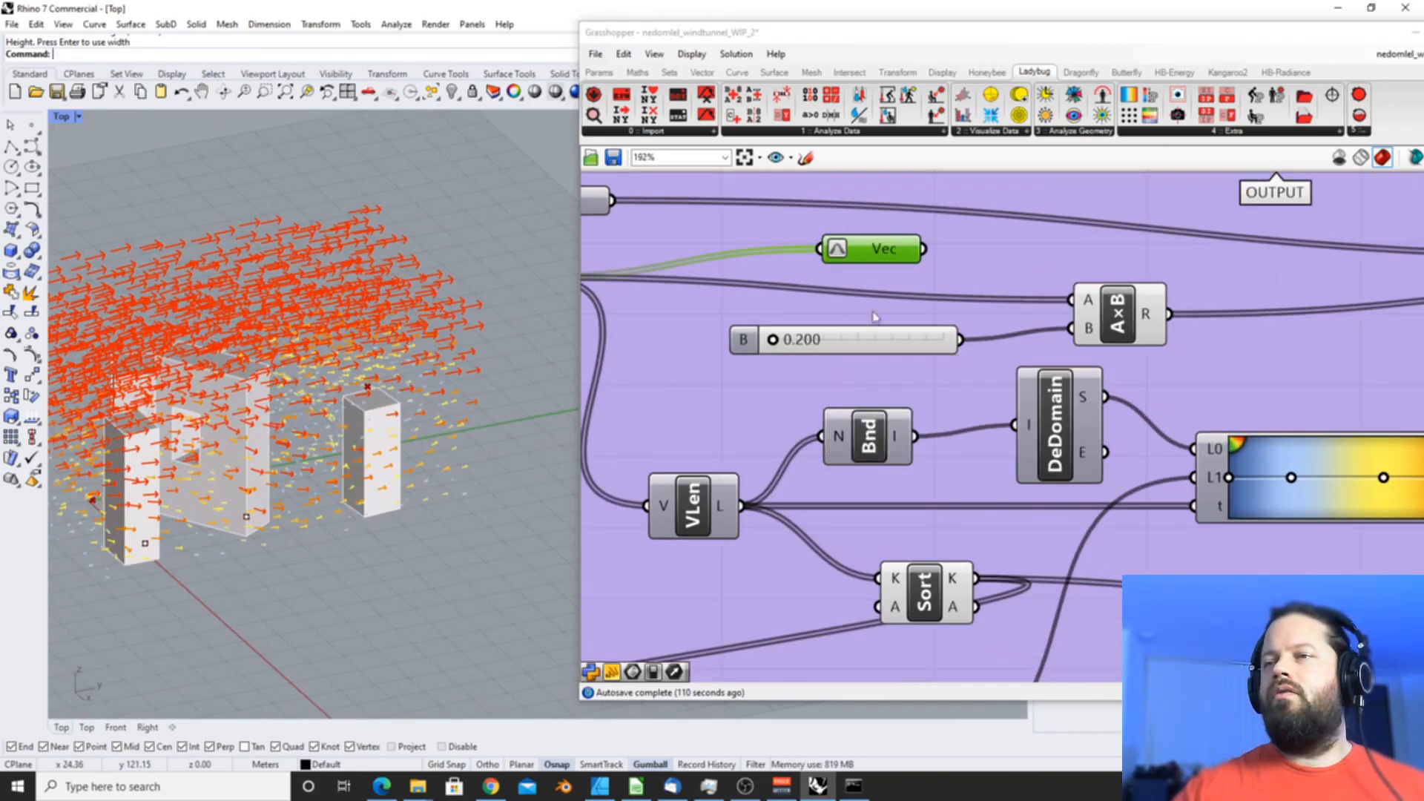
- Check the source Vec's wire connections and the Unitize option of the bypassed Vec parameter
scroll(967, 272, "down", 3)
scroll(653, 267, "up", 3)
left_click(727, 288)
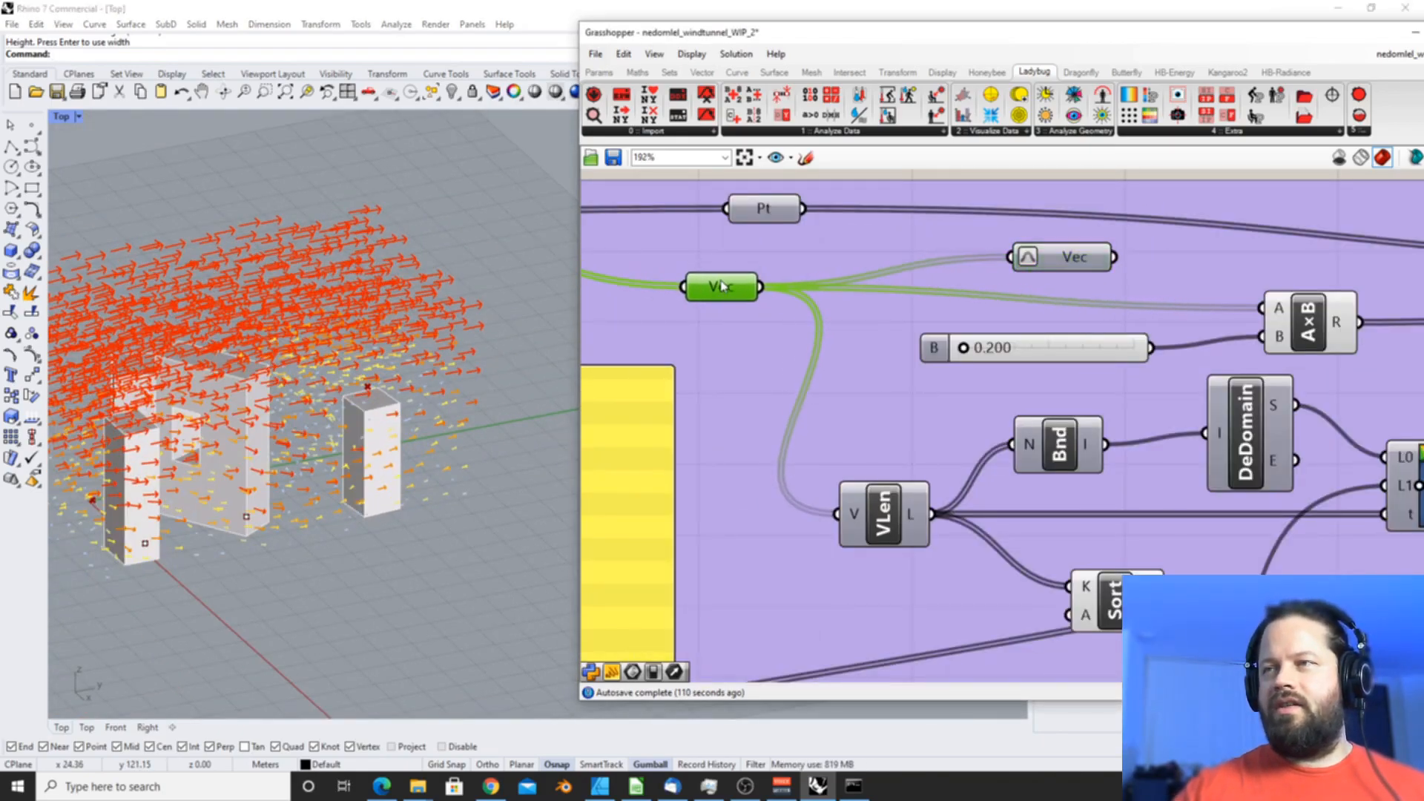
scroll(734, 288, "down", 3)
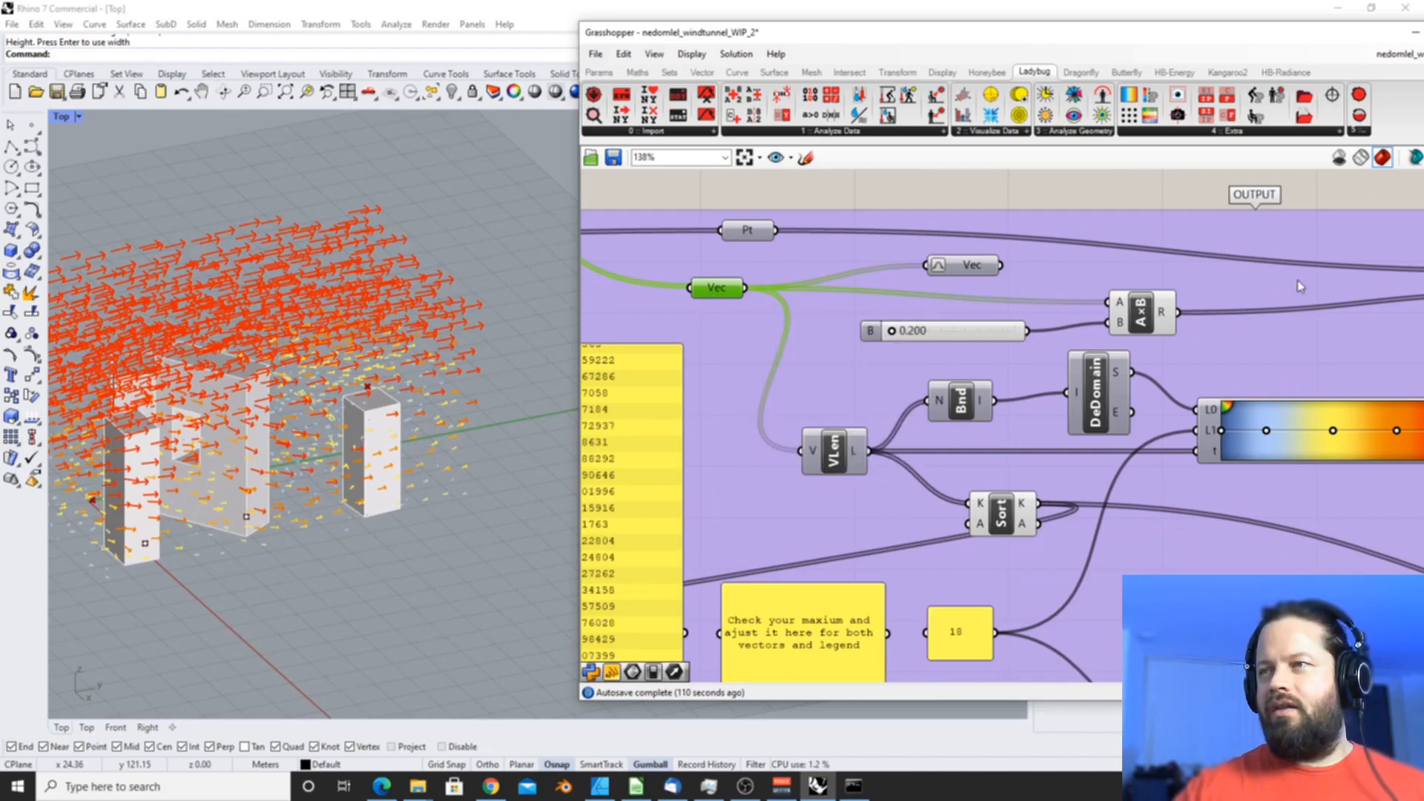
scroll(723, 312, "up", 2)
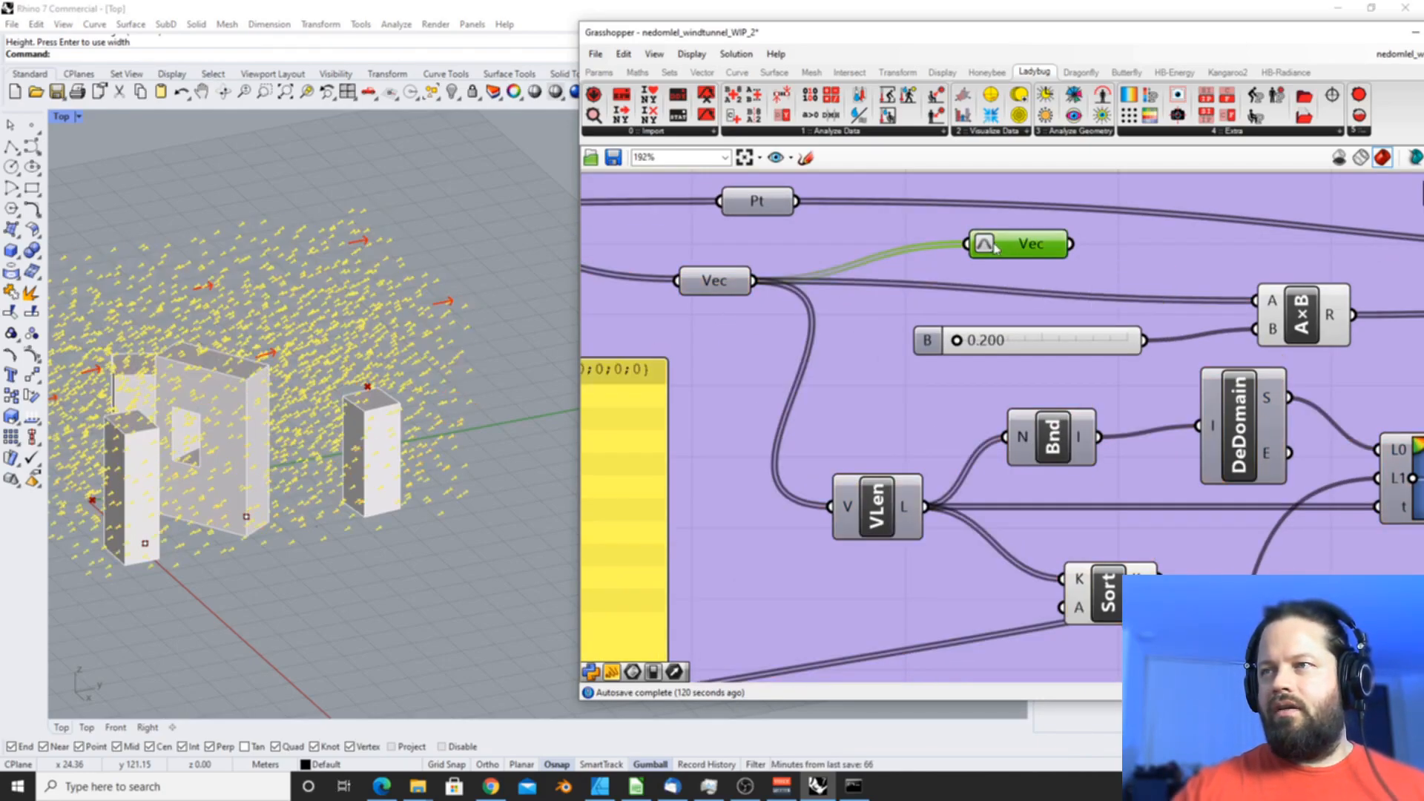
right_click(995, 248)
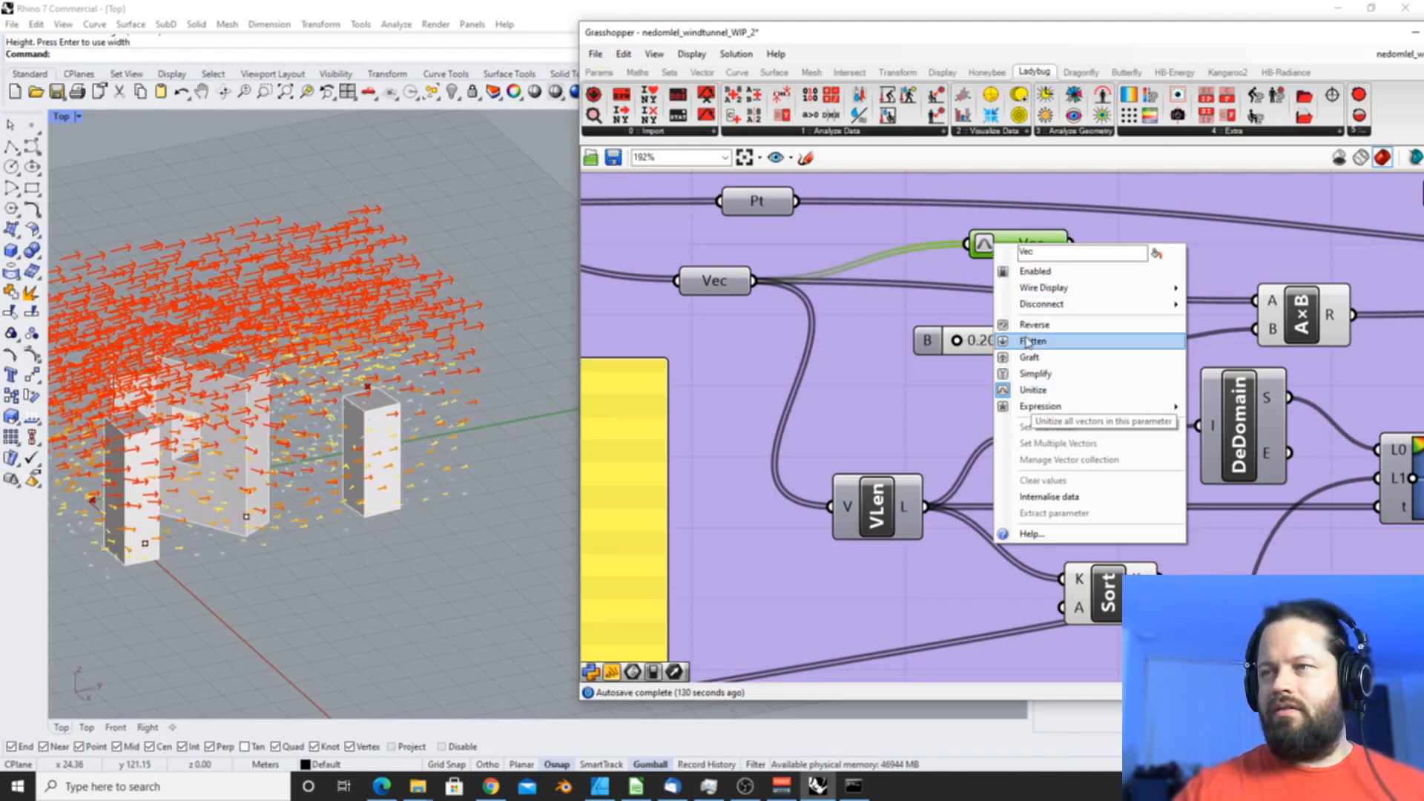
left_click(1039, 390)
scroll(963, 258, "down", 2)
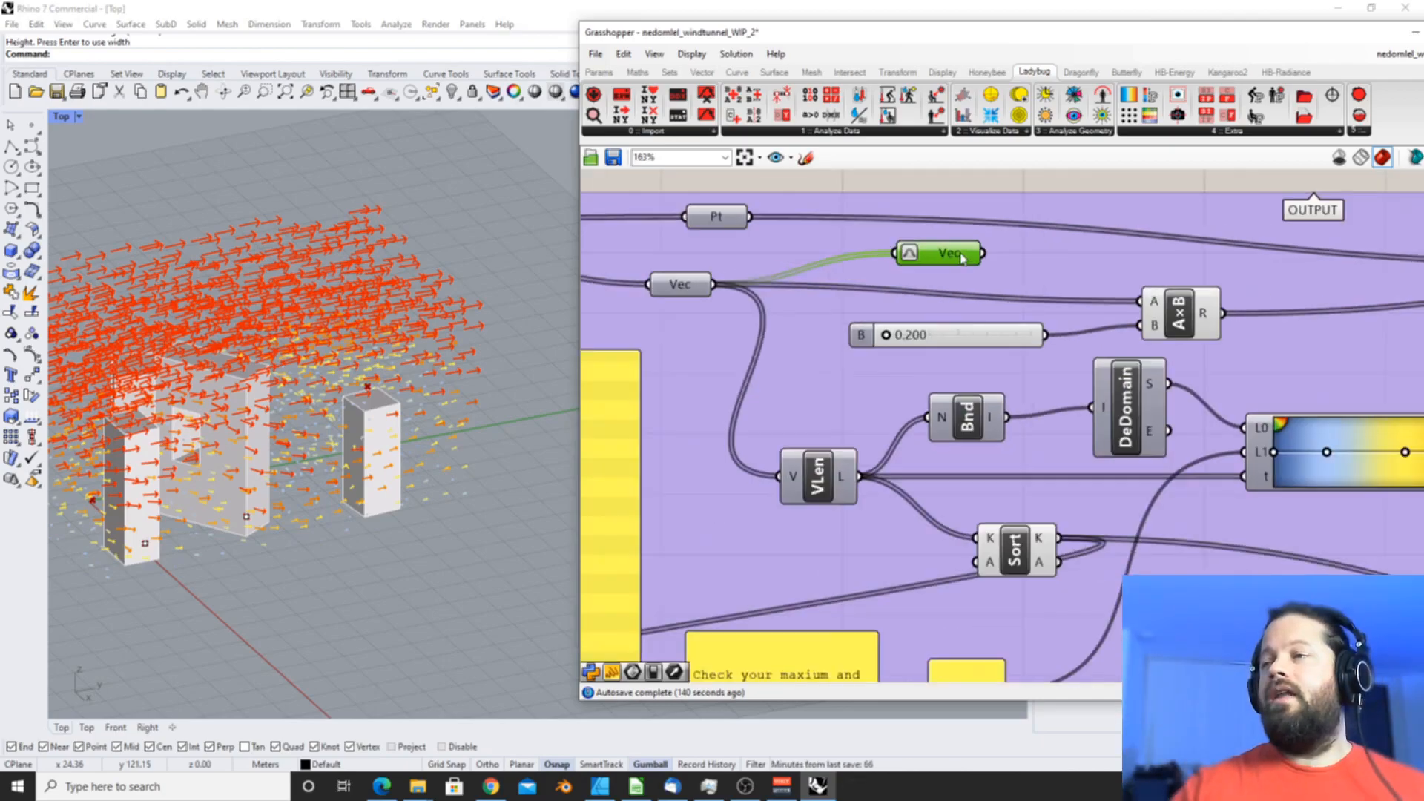
- Replace the multiplication's A input with the unitized Vec parameter and set the B factor slider to 3.210
scroll(984, 256, "down", 1)
left_click_drag(957, 253, 1095, 295)
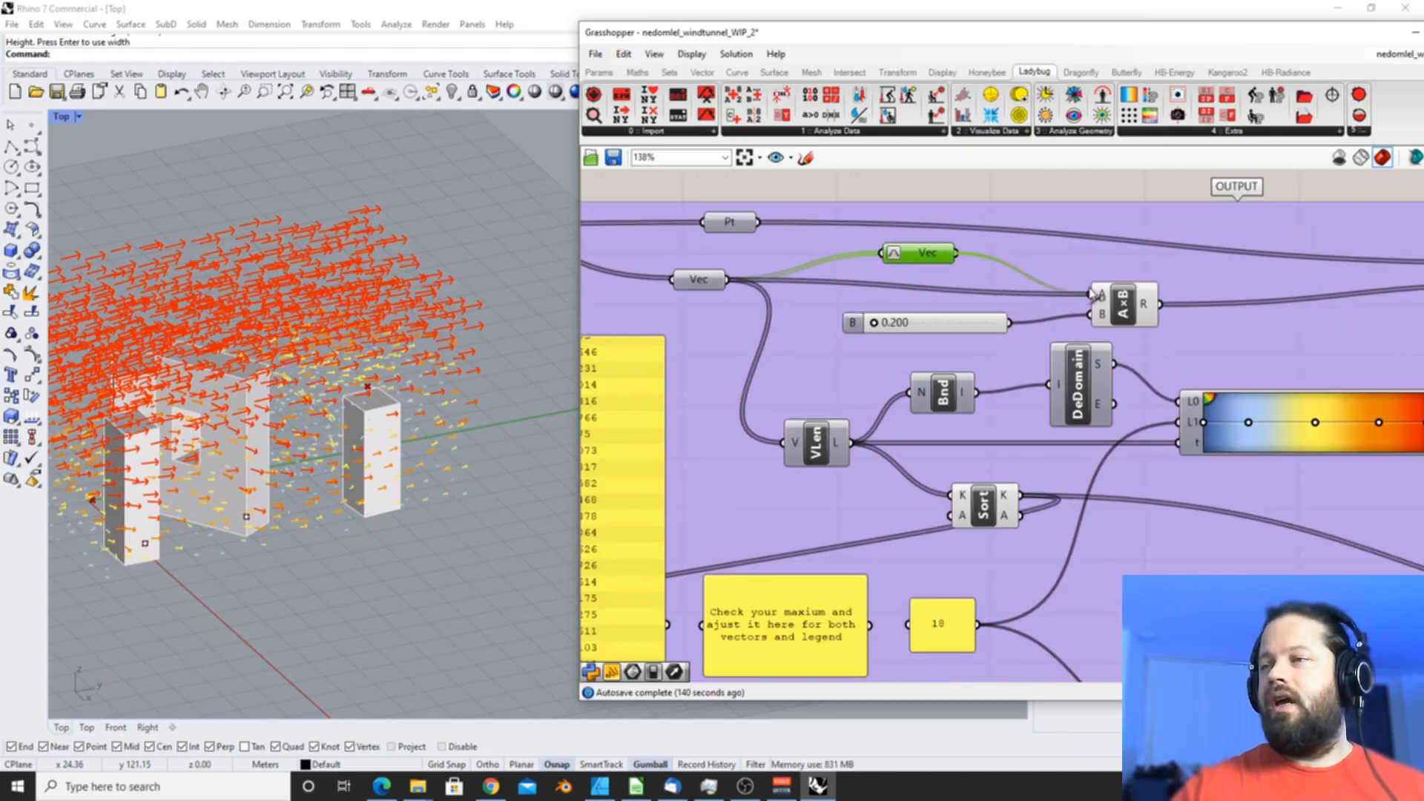
left_click_drag(875, 325, 1042, 304)
- Check the multiplication component's connections to the Vector Display Ex inputs alongside the colour gradient
scroll(880, 320, "down", 4)
scroll(1089, 311, "up", 2)
left_click(1240, 286)
scroll(1246, 304, "up", 4)
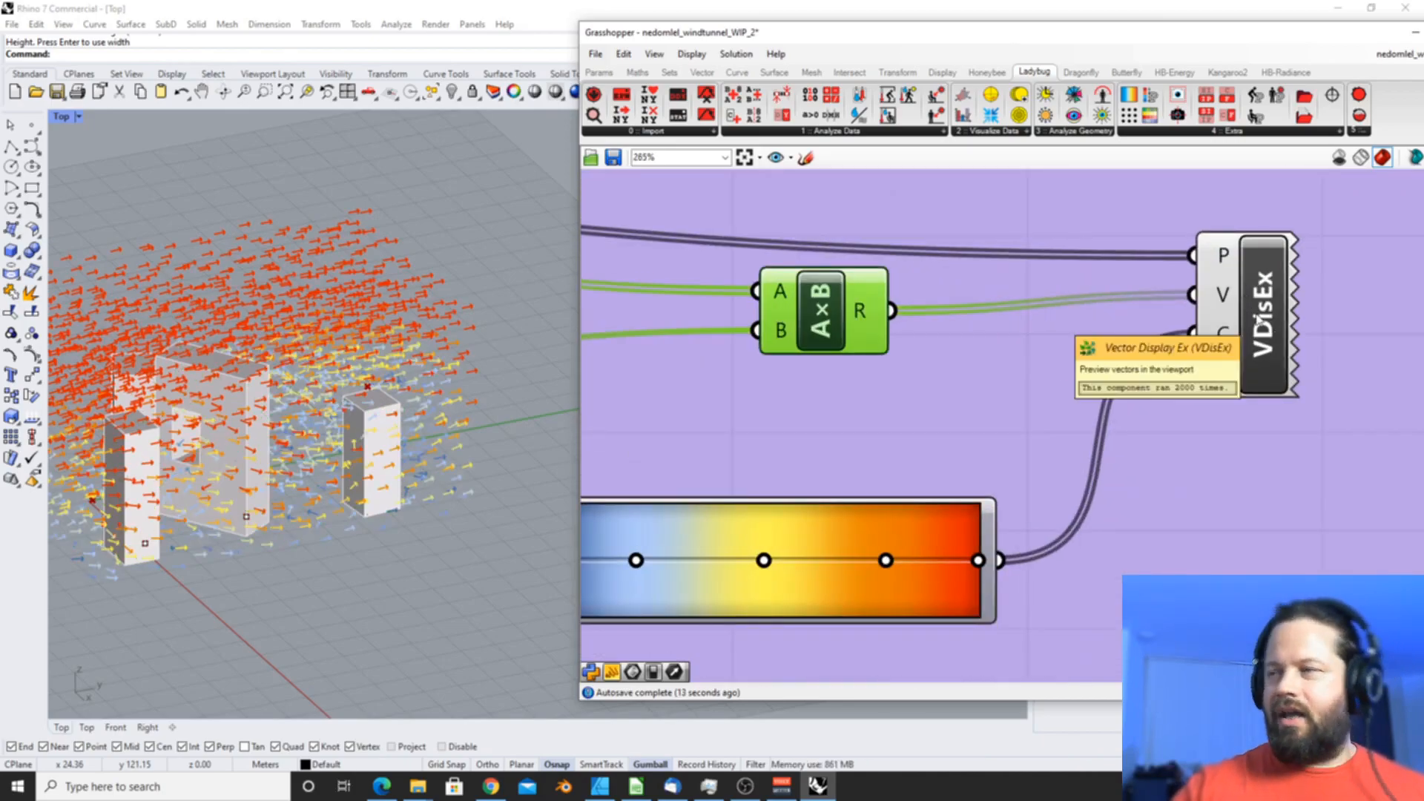
scroll(1260, 315, "down", 3)
scroll(310, 393, "up", 5)
scroll(310, 393, "down", 5)
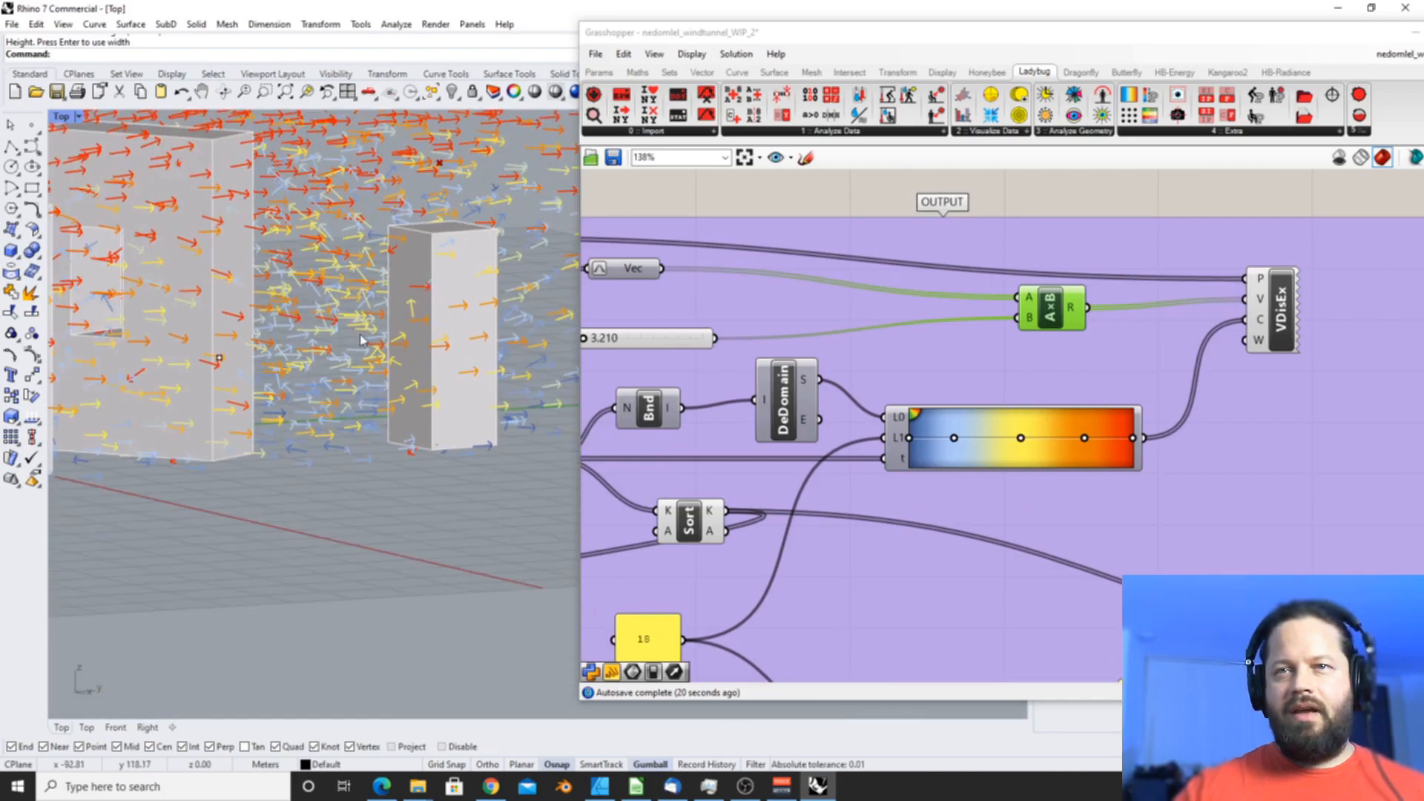
- Set the viewport to Rendered display mode and inspect the unitized wind arrows around the buildings up close and from an overview
left_click(62, 117)
left_click(120, 213)
scroll(312, 405, "down", 3)
right_click_drag(320, 408, 276, 450)
scroll(345, 401, "up", 3)
scroll(349, 403, "down", 4)
scroll(280, 425, "up", 6)
scroll(278, 354, "down", 6)
right_click_drag(416, 315, 154, 368)
scroll(408, 306, "up", 7)
scroll(390, 382, "down", 6)
right_click_drag(185, 318, 253, 460)
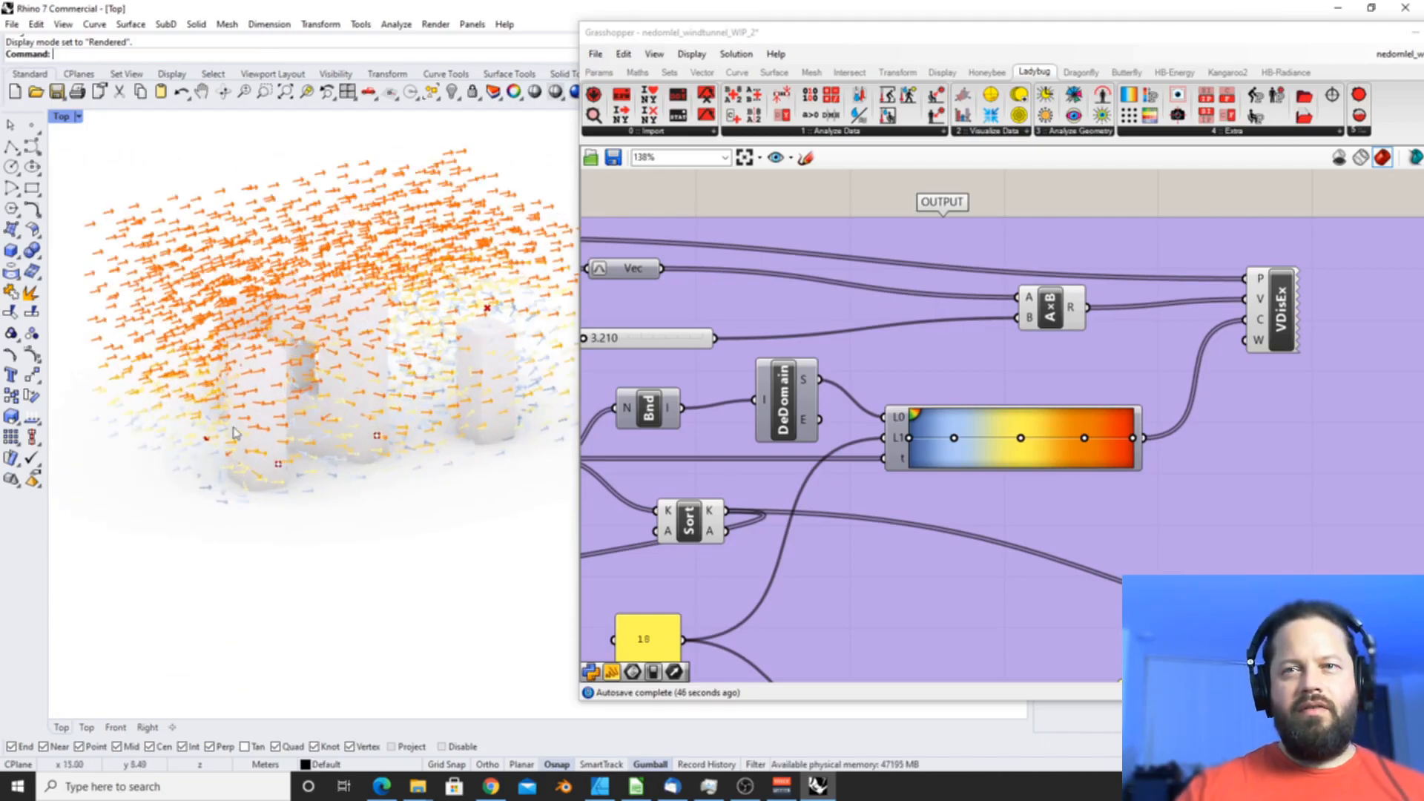
left_click(11, 148)
left_click(97, 152)
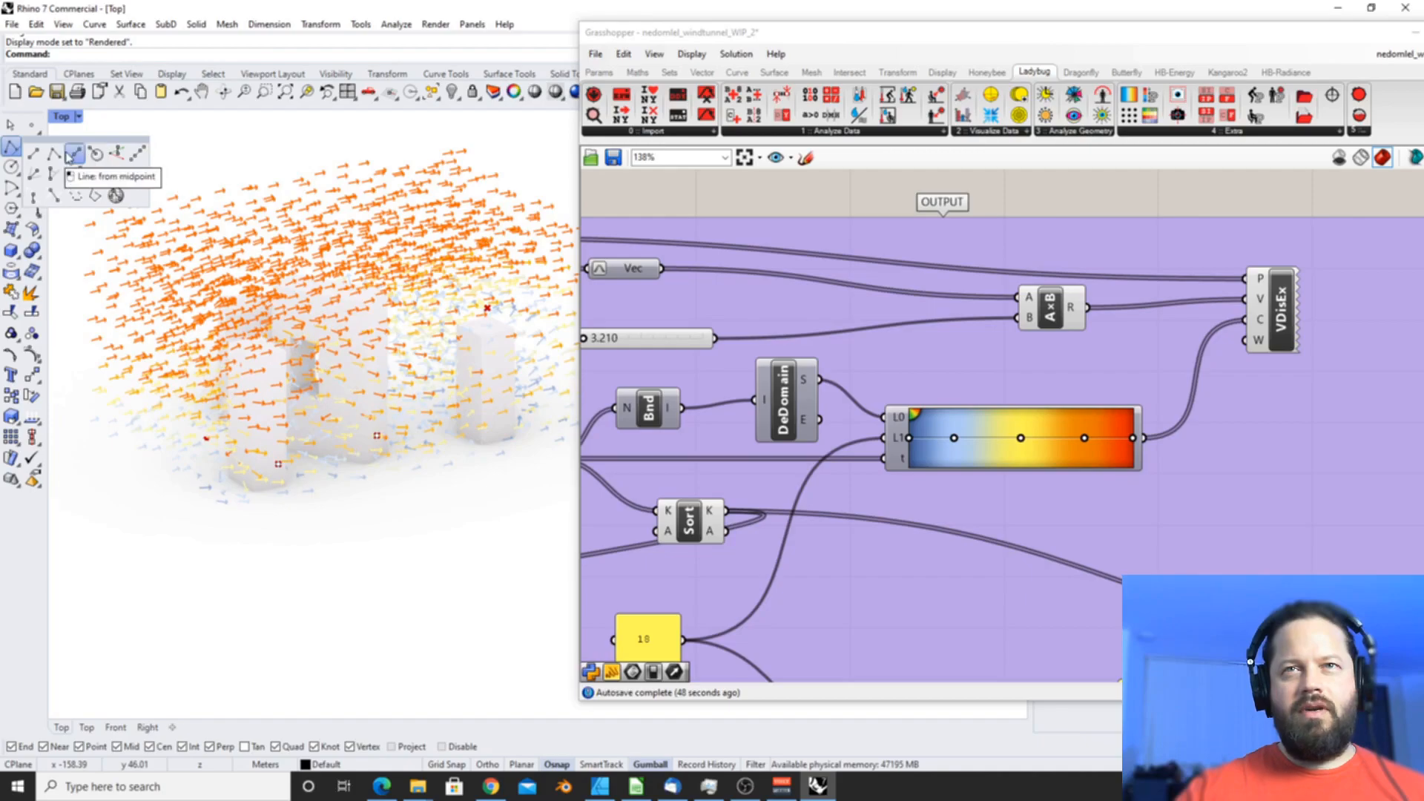
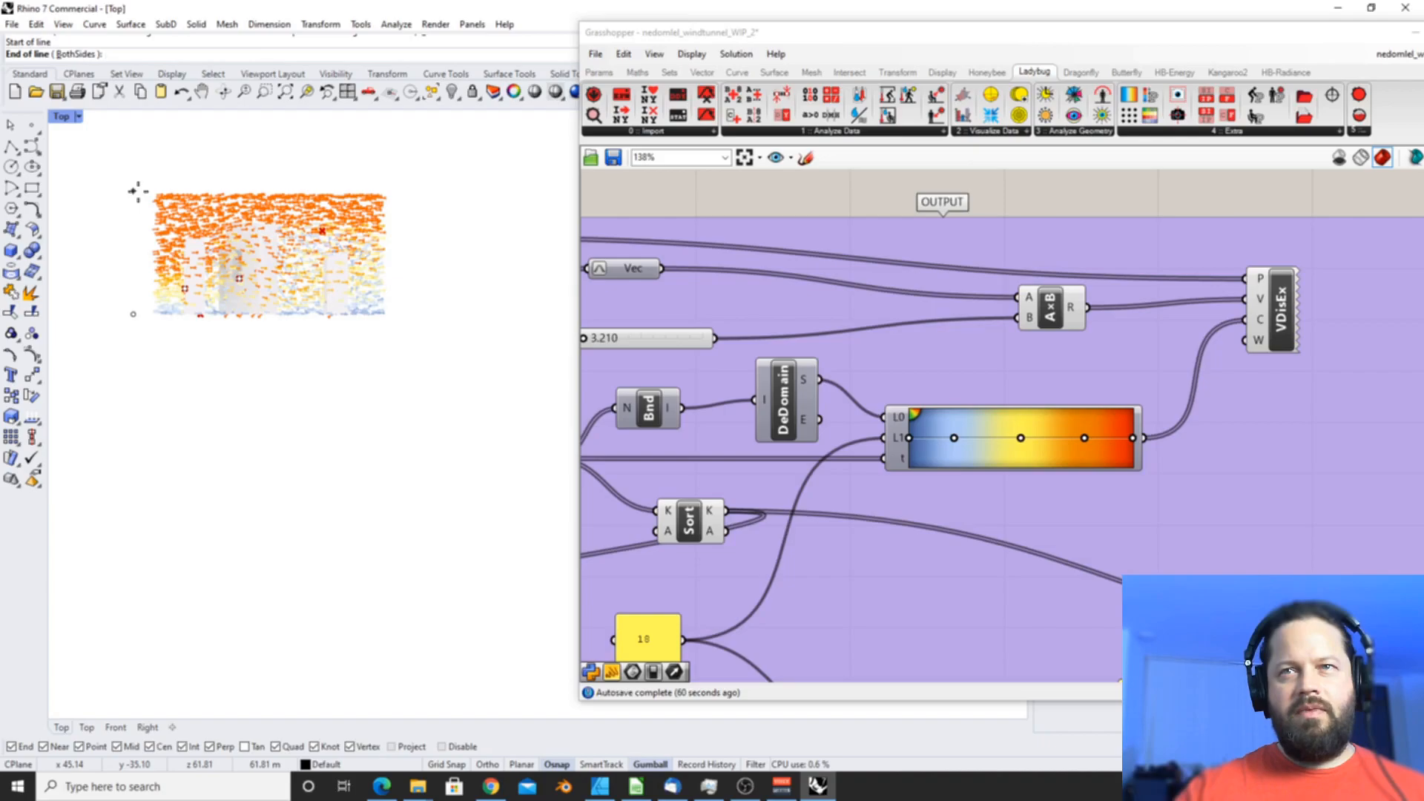
key("Escape")
- Inspect the rendered wind arrows from a raised, rotated overview and at closer range
right_click_drag(140, 195, 160, 222)
scroll(193, 254, "up", 6)
scroll(163, 312, "down", 8)
scroll(299, 254, "up", 6)
scroll(304, 254, "up", 3)
scroll(247, 359, "down", 8)
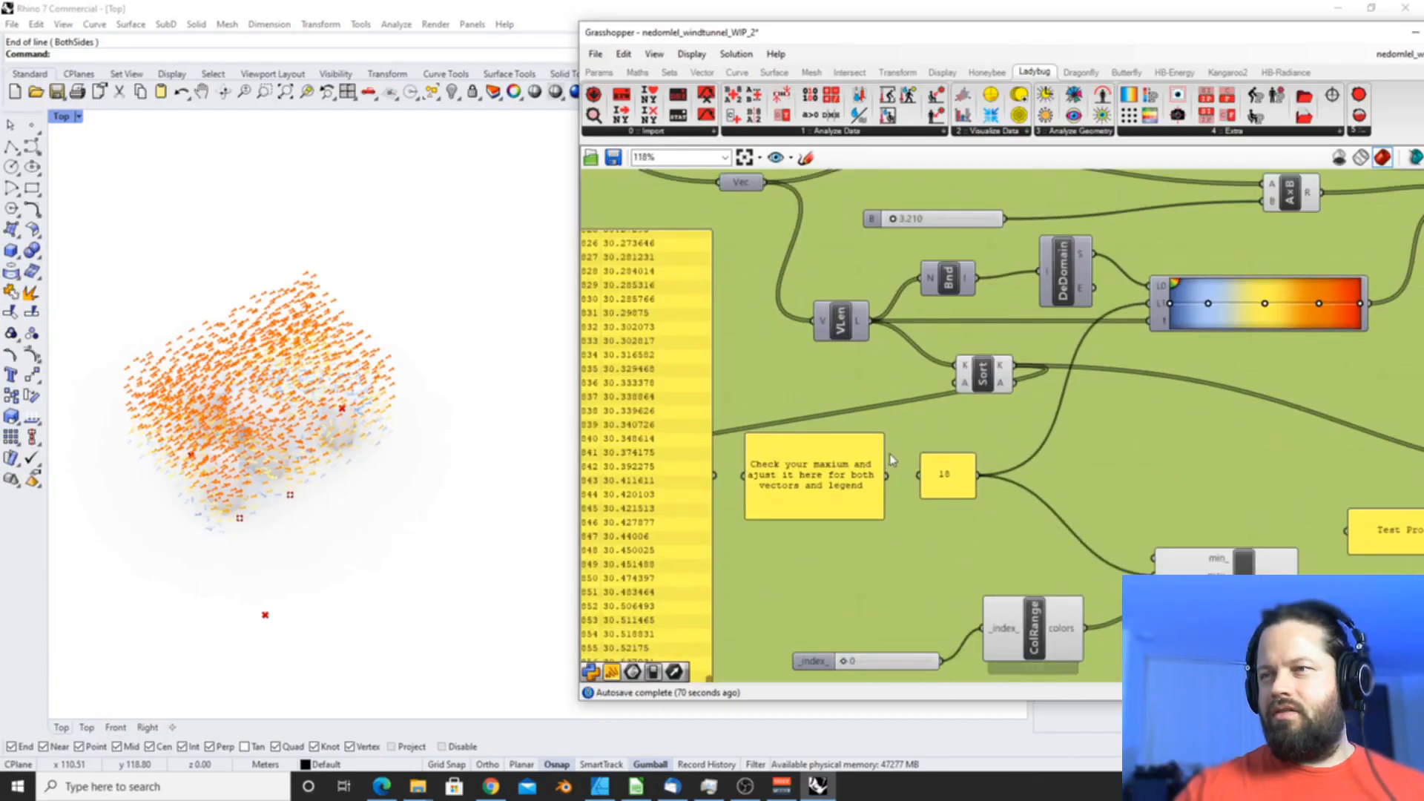
- Review the OUTPUT group's vector length, bounds and sorting connections together with the arrow length slider
scroll(920, 460, "up", 3)
scroll(994, 415, "down", 5)
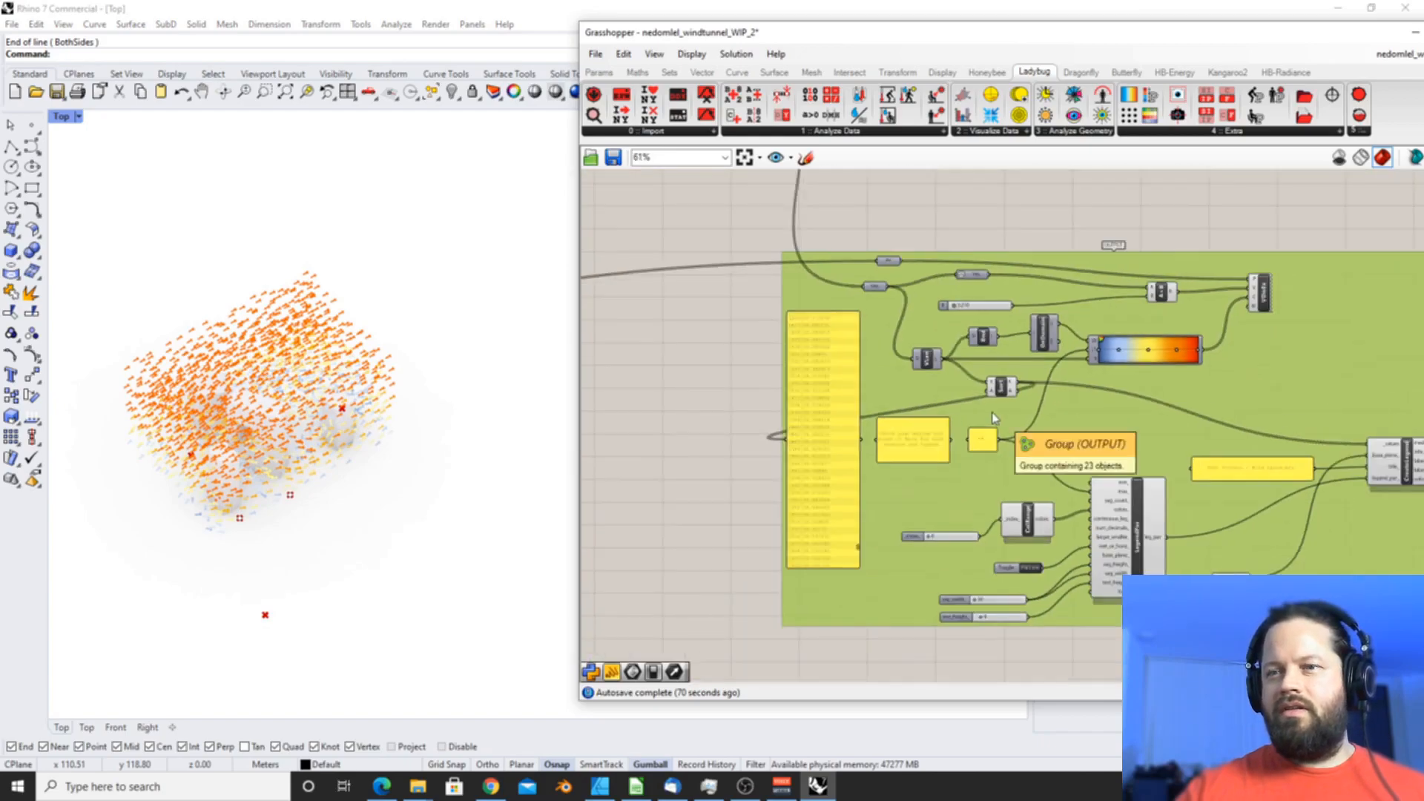
scroll(966, 455, "down", 3)
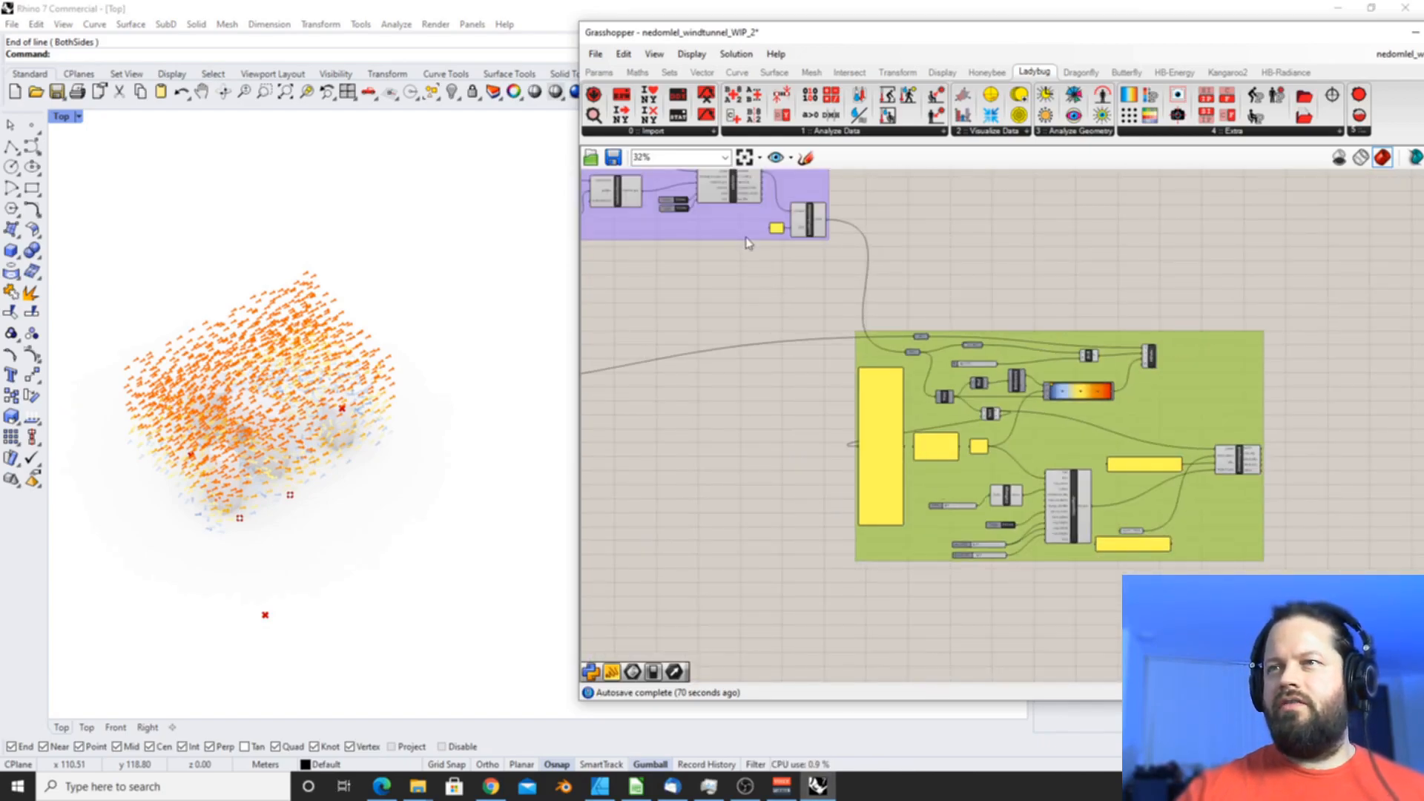
left_click(689, 240)
scroll(887, 251, "up", 5)
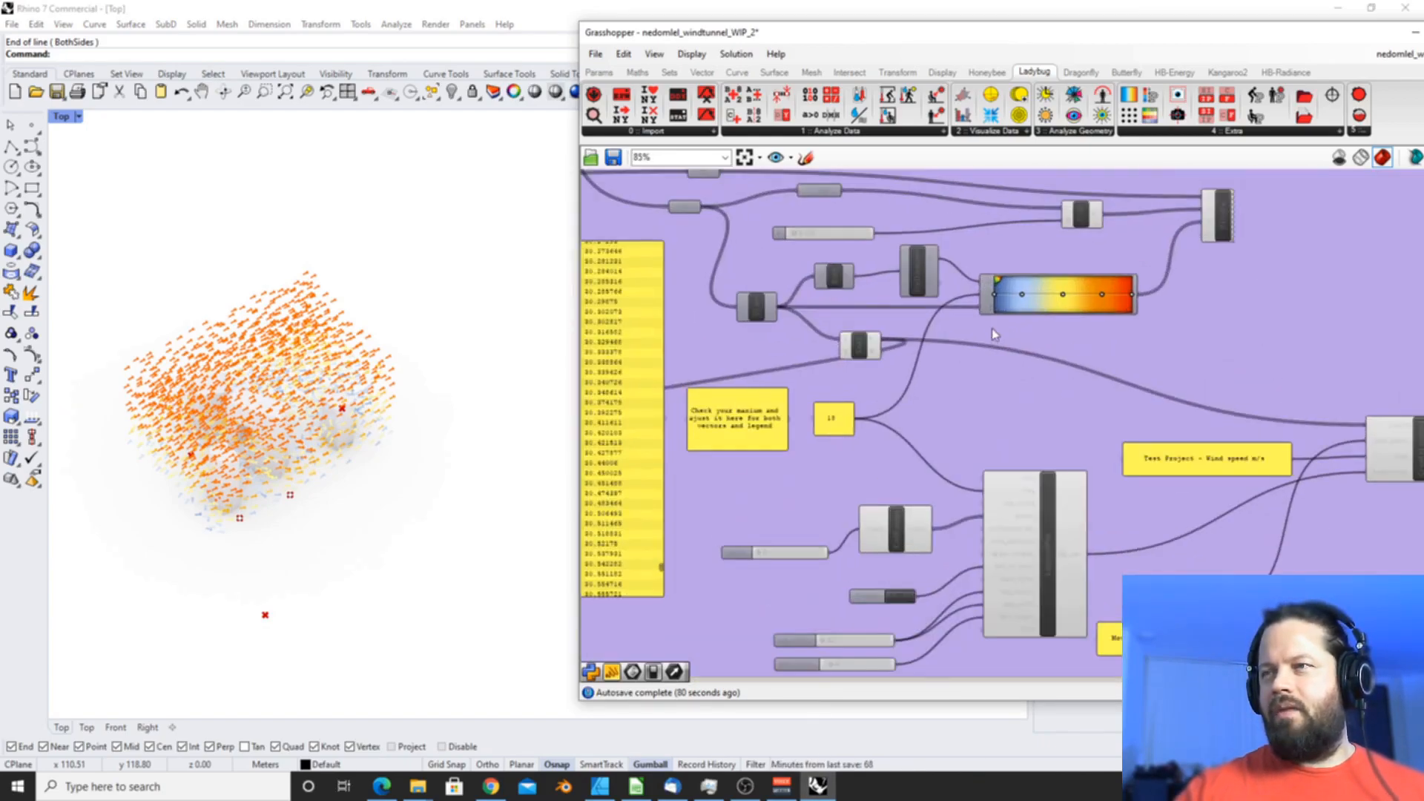
left_click(763, 309)
scroll(799, 230, "up", 6)
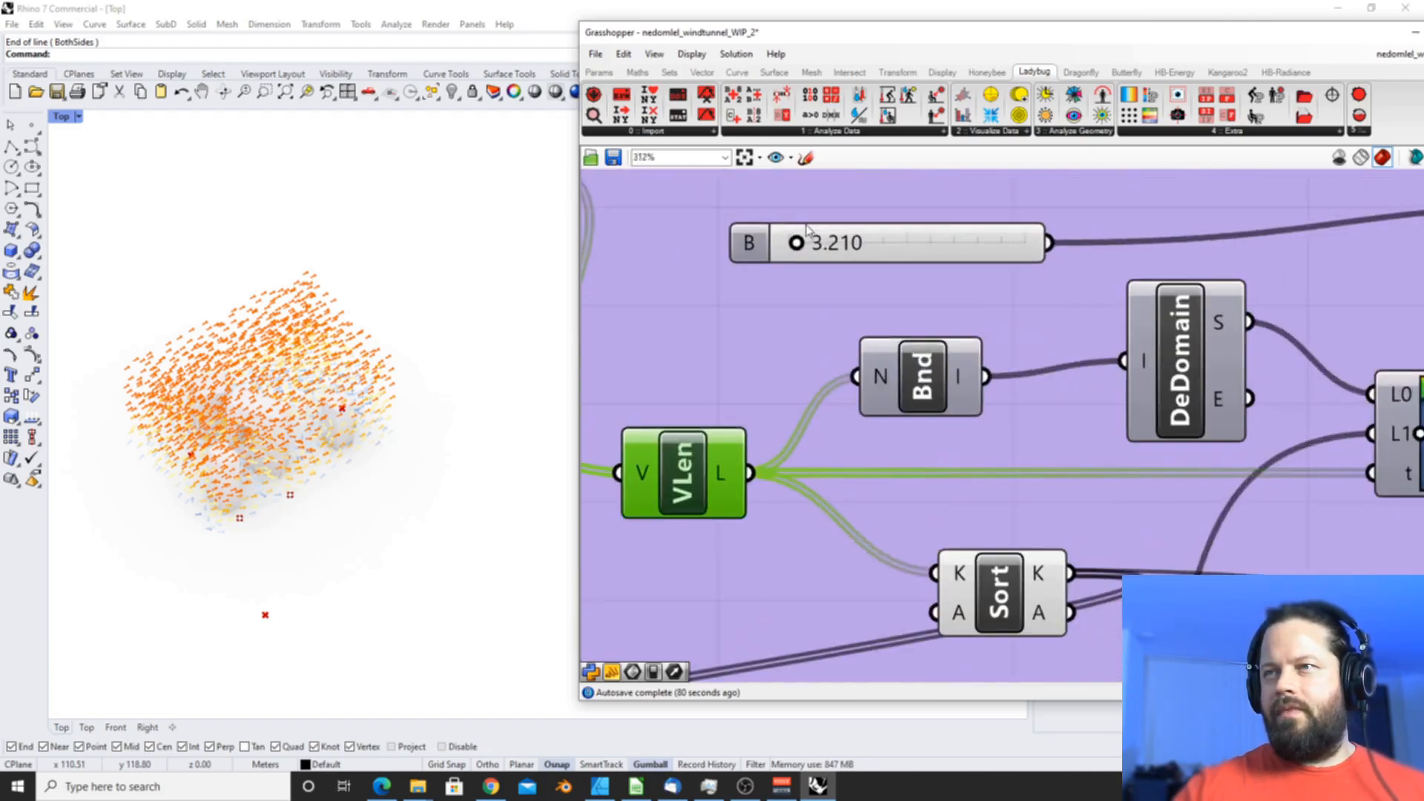
left_click_drag(800, 250, 796, 253)
- Examine the wind arrows between the buildings in the Top view and from a rotated angle
left_click(62, 116)
mouse_move(172, 460)
left_click(294, 474)
scroll(452, 667, "up", 12)
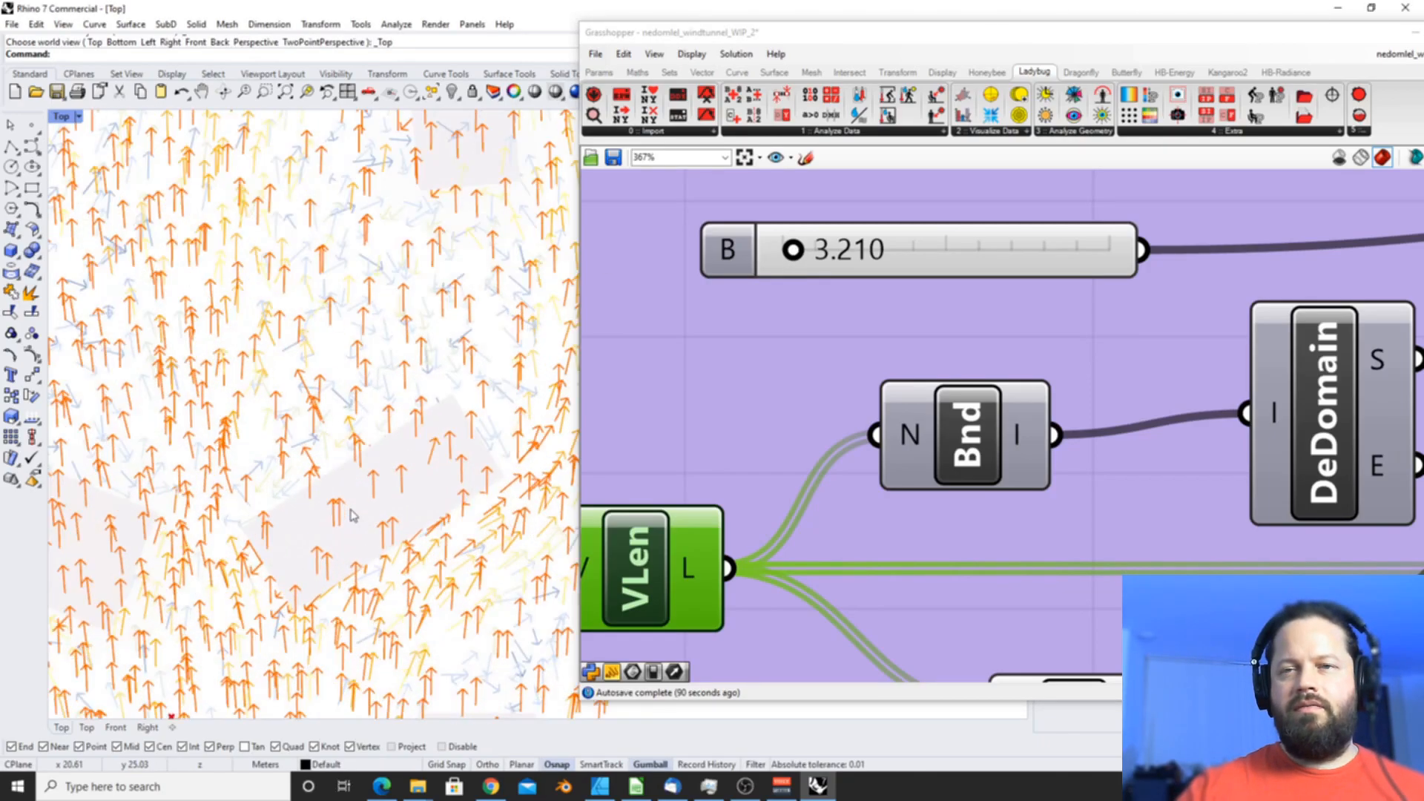
scroll(351, 516, "down", 10)
scroll(352, 516, "up", 3)
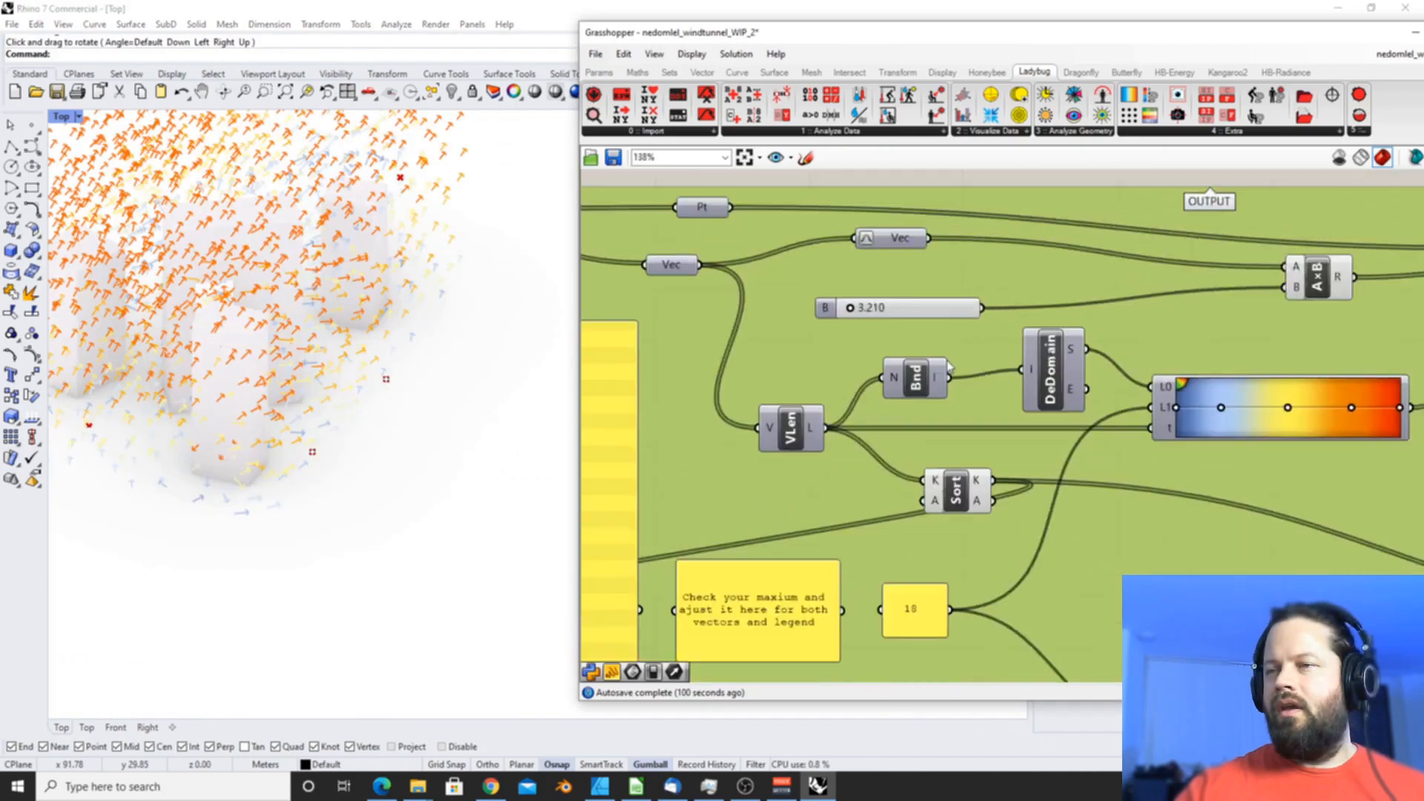
- Read the highest wind speeds near the end of the sorted velocity panel
scroll(948, 364, "down", 5)
scroll(788, 460, "up", 4)
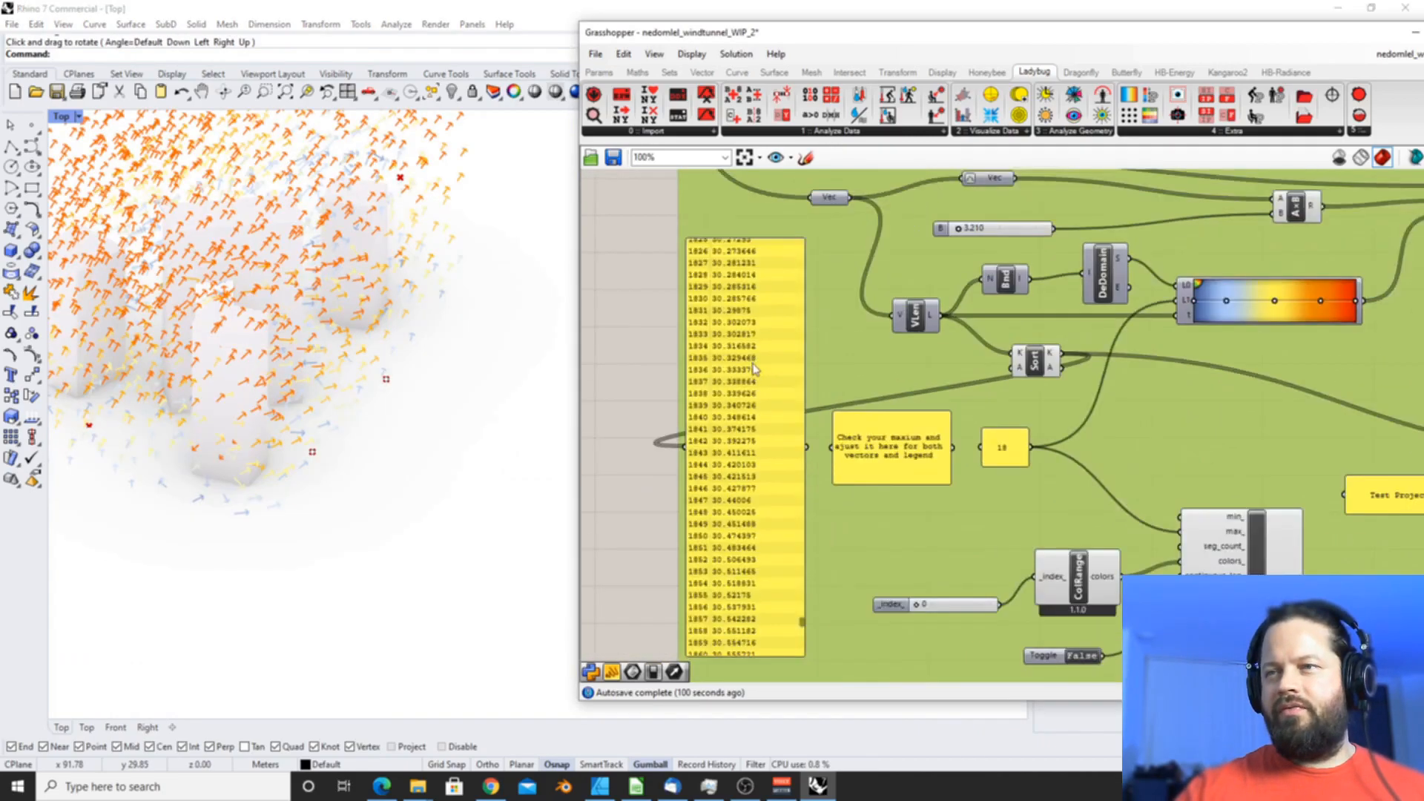
left_click_drag(800, 588, 796, 600)
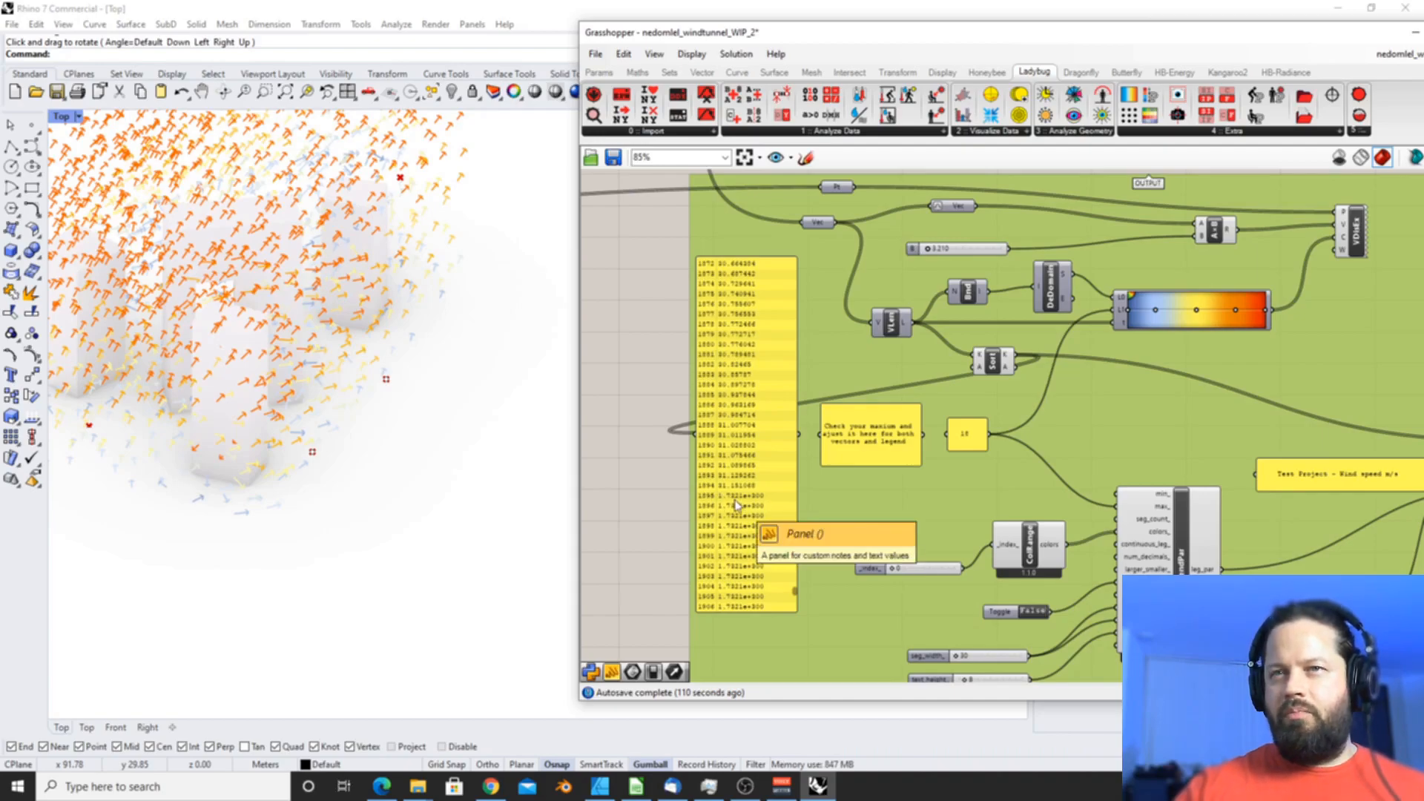
- Compare the arrow colours above and around the buildings from a lower viewing angle
right_click_drag(364, 243, 332, 385)
scroll(368, 356, "down", 6)
scroll(350, 334, "up", 6)
right_click_drag(350, 334, 365, 254)
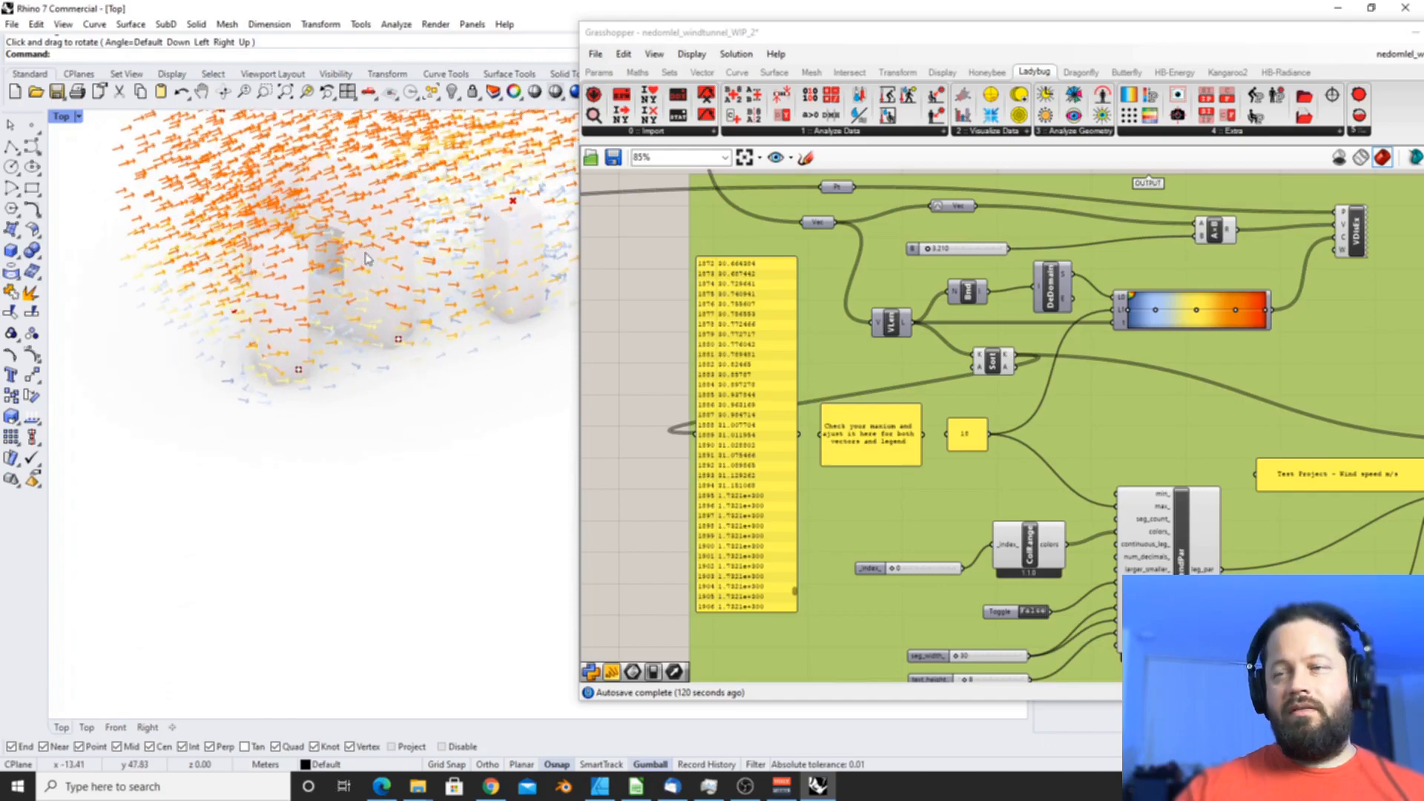
scroll(741, 527, "down", 3)
scroll(751, 531, "up", 5)
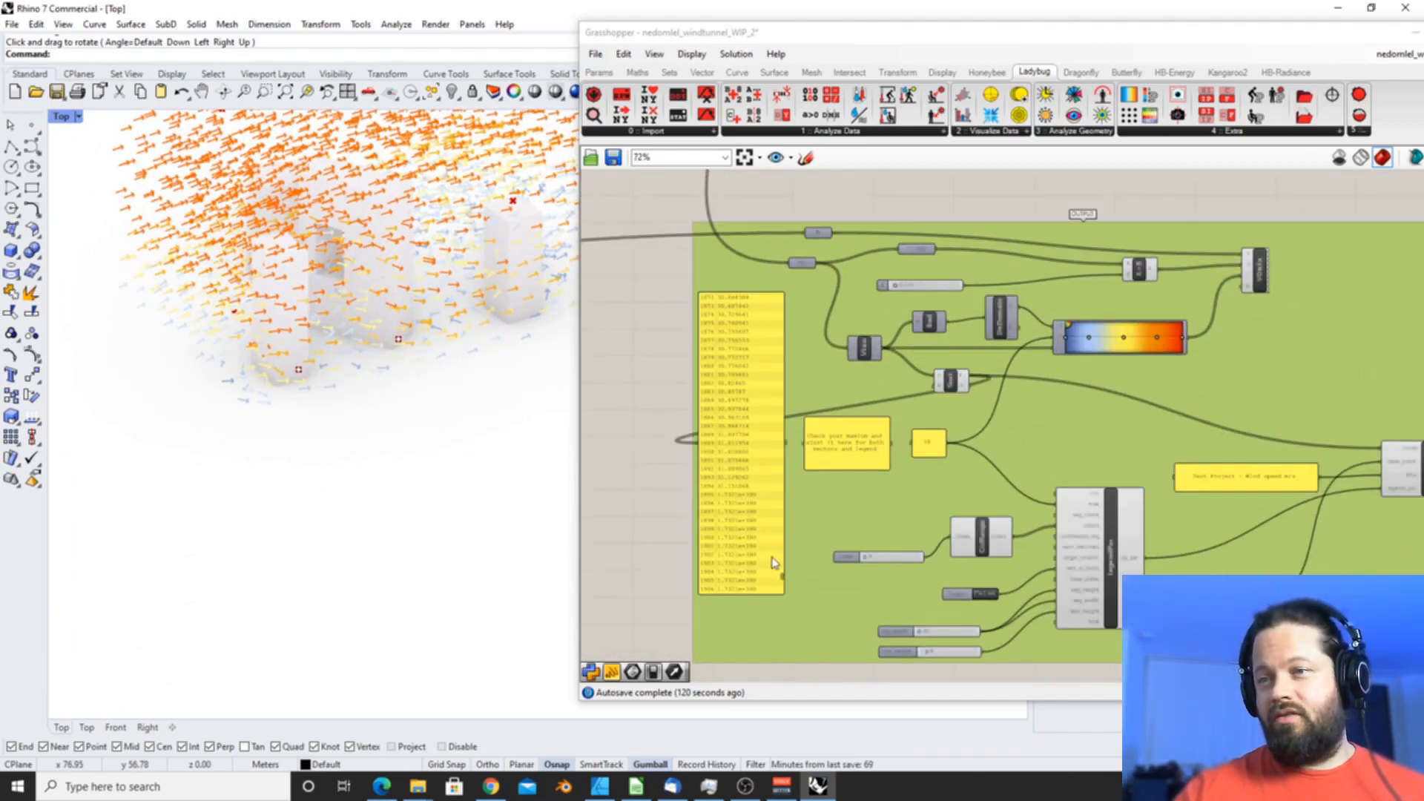
- Check the largest valid speed in the sorted panel and set the shared gradient and legend maximum to 31
mouse_move(790, 591)
left_mouse_down()
mouse_move(790, 611)
mouse_move(792, 595)
left_mouse_up()
scroll(794, 504, "down", 3)
scroll(657, 414, "up", 5)
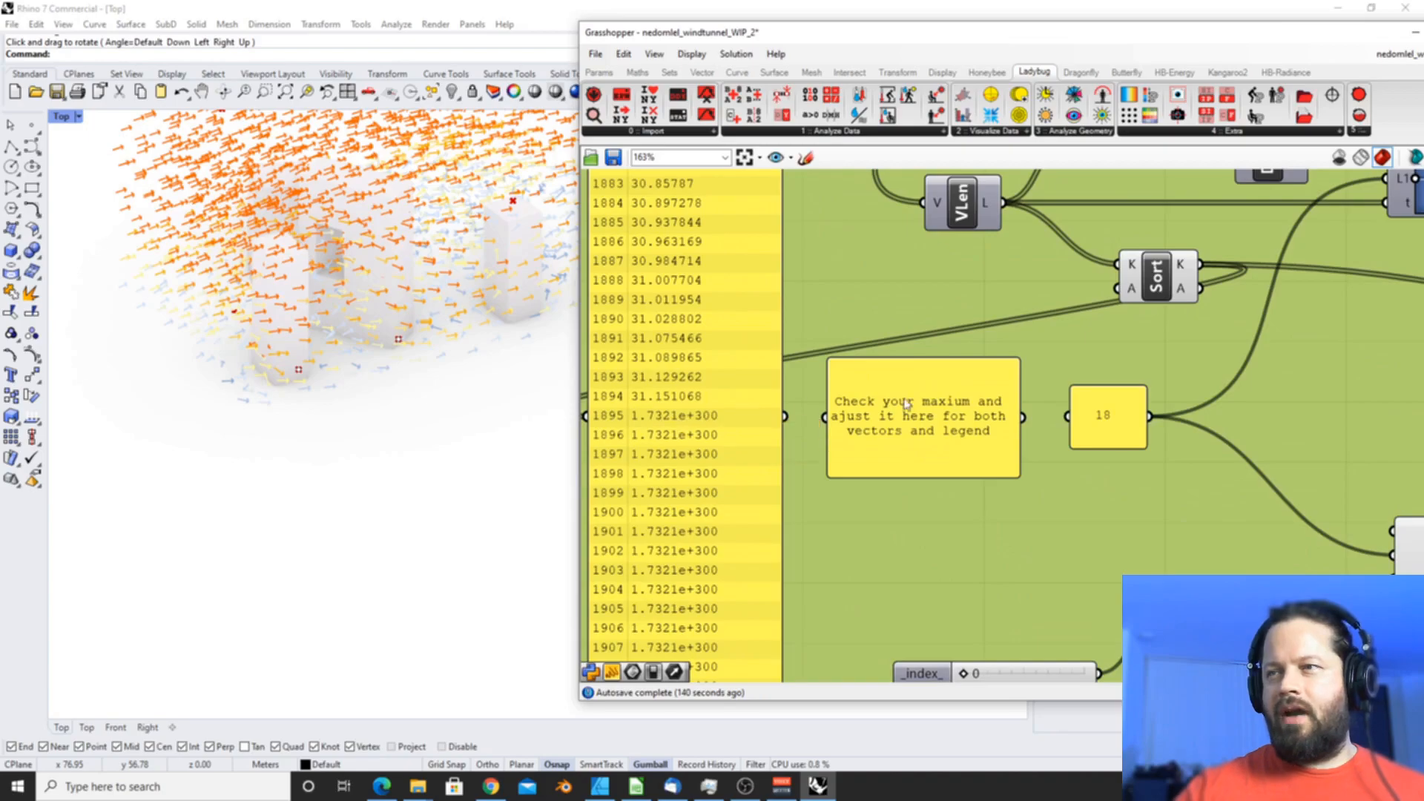
scroll(935, 408, "down", 5)
scroll(1098, 301, "up", 3)
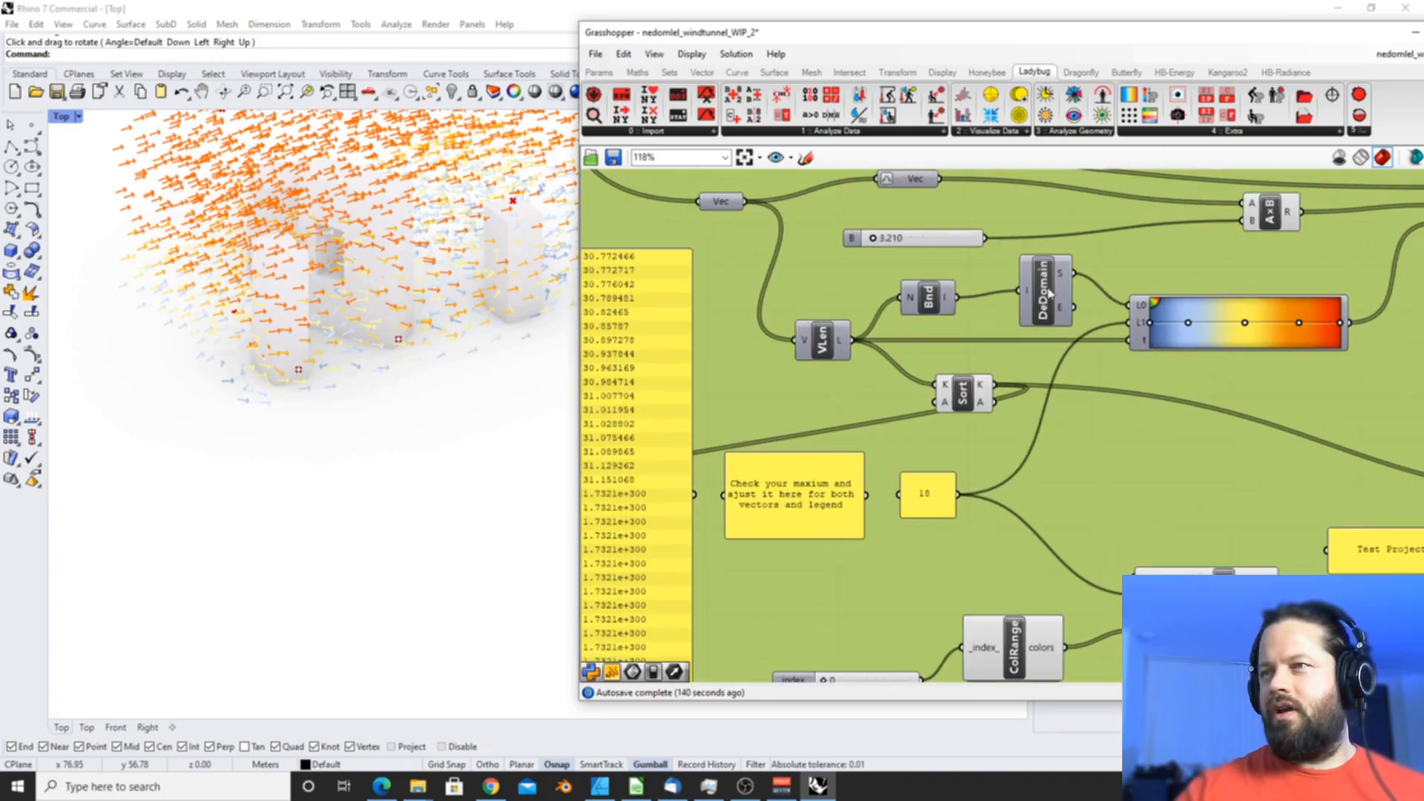
double_click(939, 512)
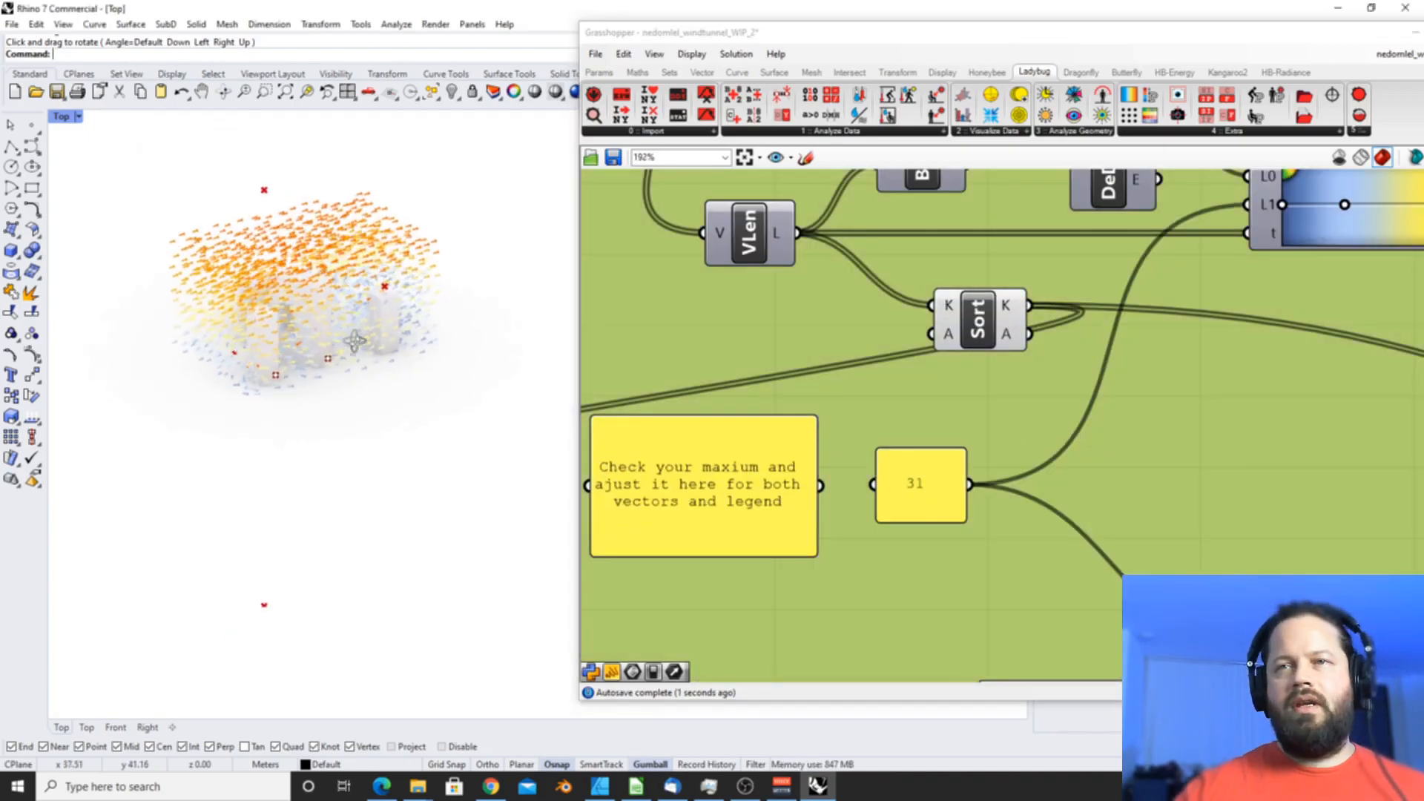
- Inspect the recoloured wind arrows around the buildings from several angles and distances
right_click_drag(297, 357, 308, 324)
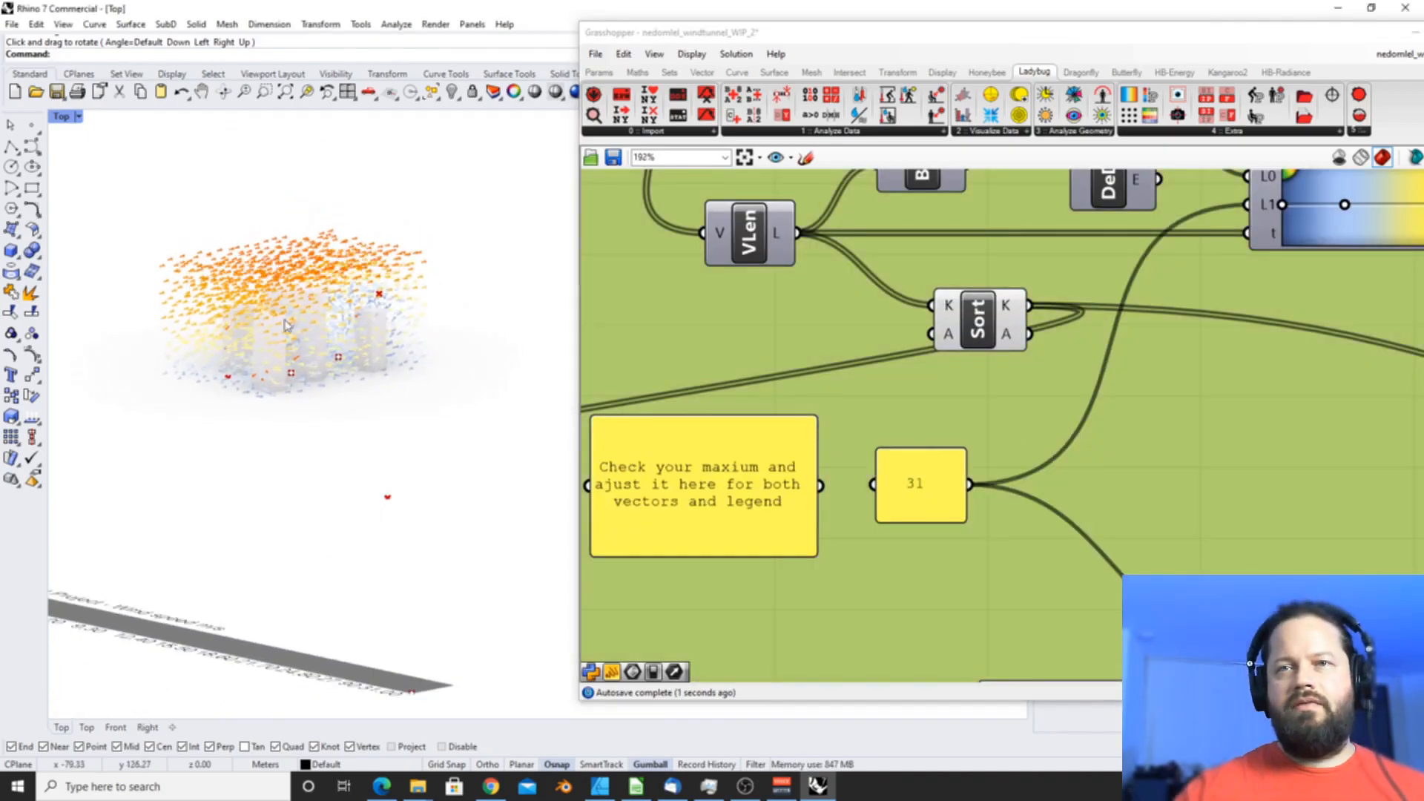
scroll(306, 320, "up", 5)
right_click_drag(270, 396, 451, 423)
scroll(279, 374, "up", 5)
scroll(429, 386, "down", 3)
scroll(411, 416, "down", 5)
scroll(356, 445, "up", 5)
scroll(421, 331, "down", 6)
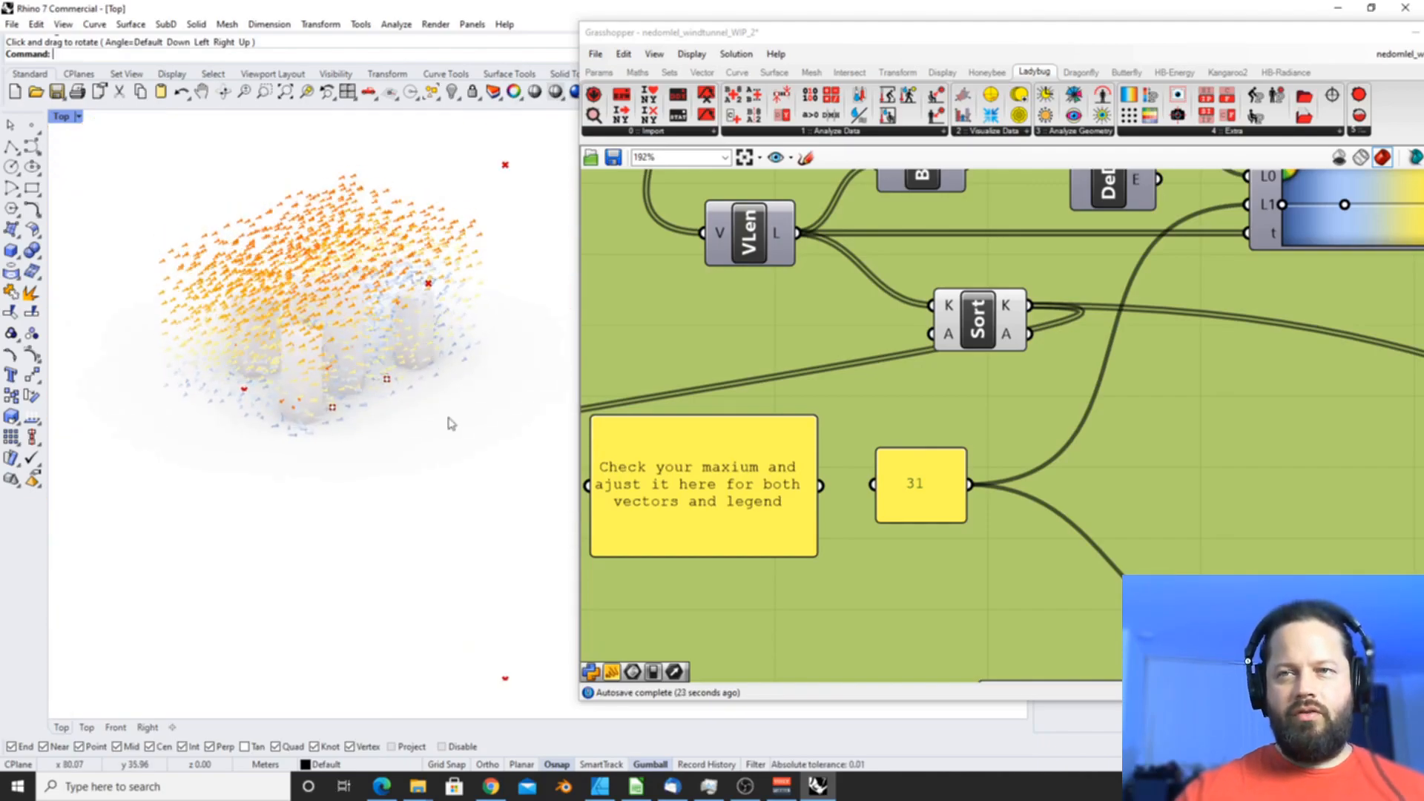
- Add a horizontal clipping plane beside the buildings with ClippingPlane and adjust its height to cut through the towers
type("ClippingPlane")
key("Return")
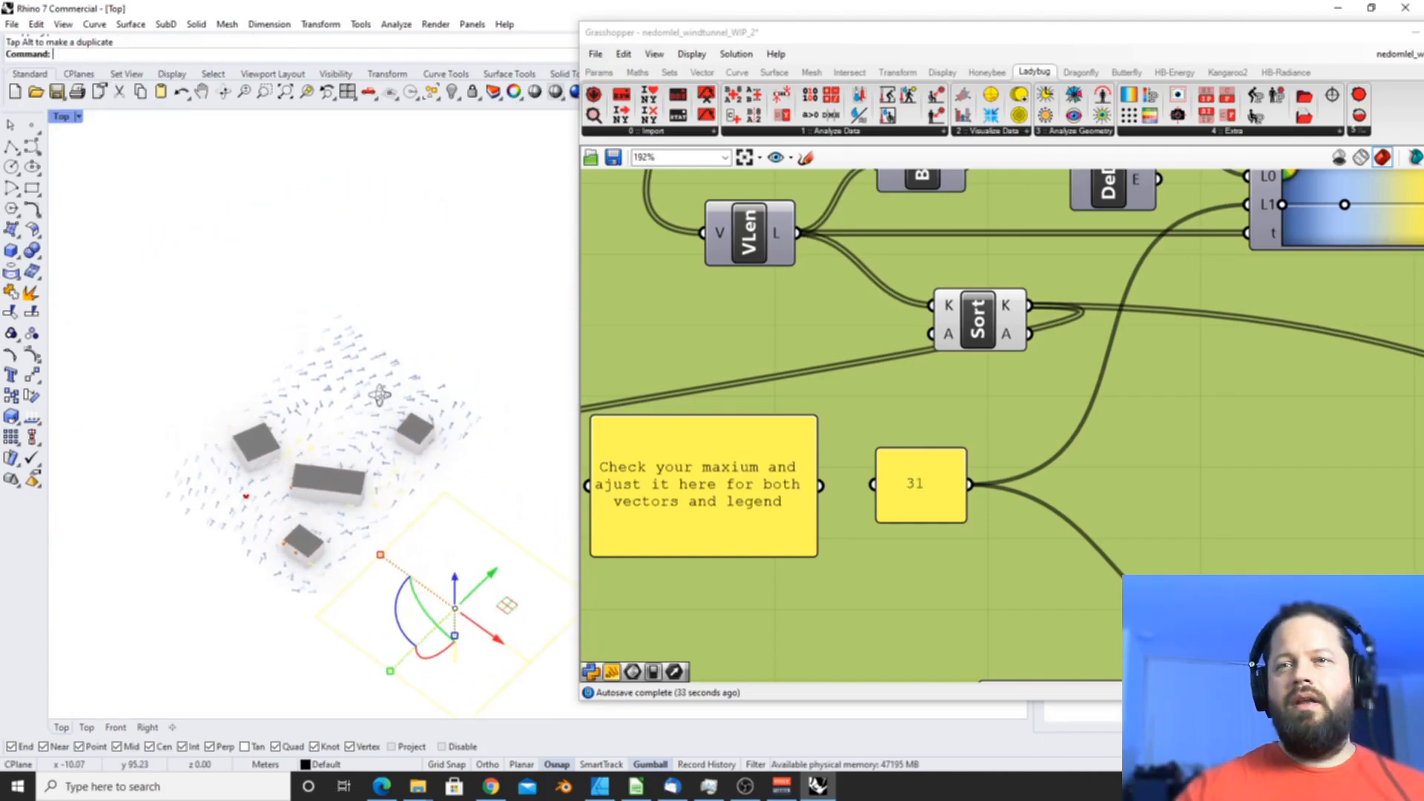
scroll(341, 448, "up", 6)
scroll(326, 446, "down", 8)
scroll(292, 438, "up", 3)
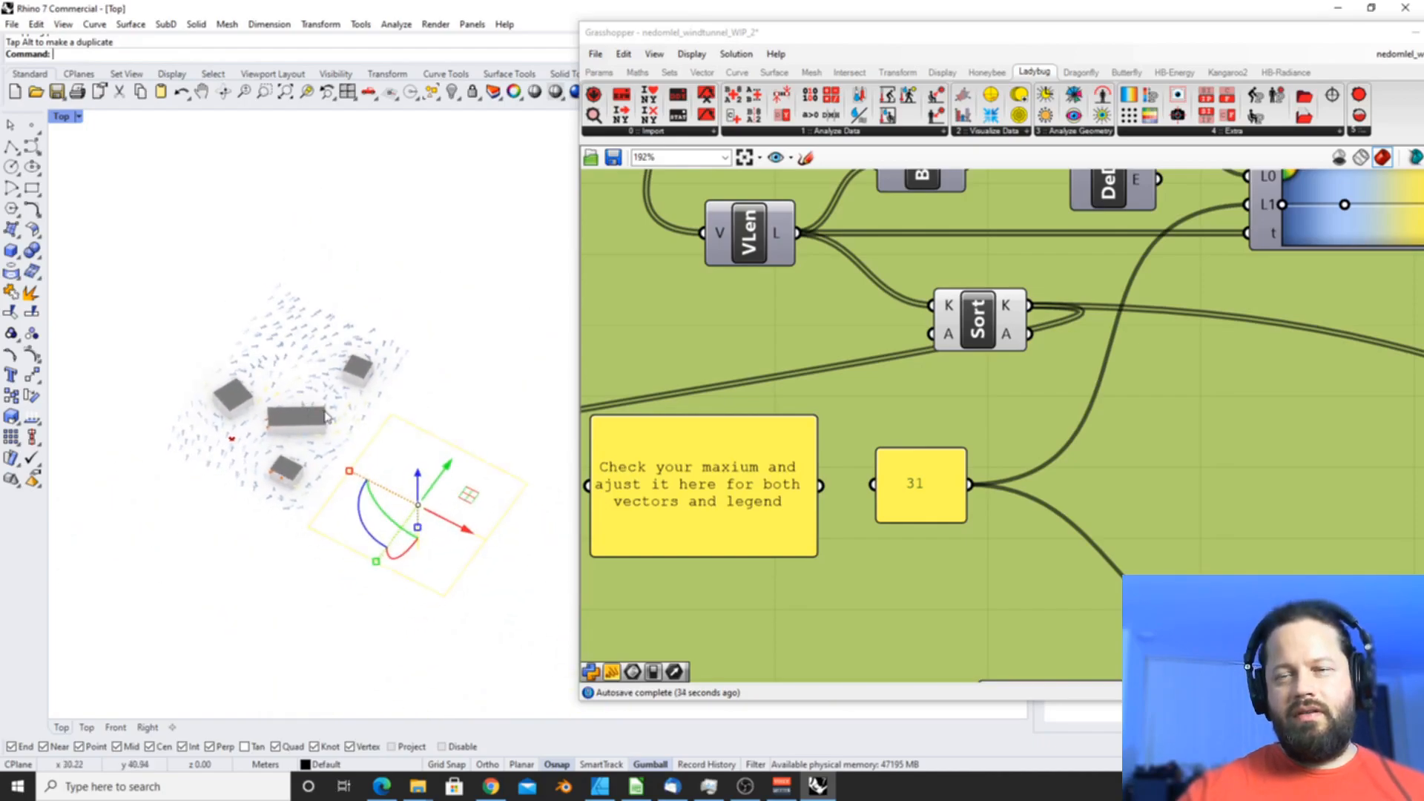
left_click_drag(469, 532, 469, 539)
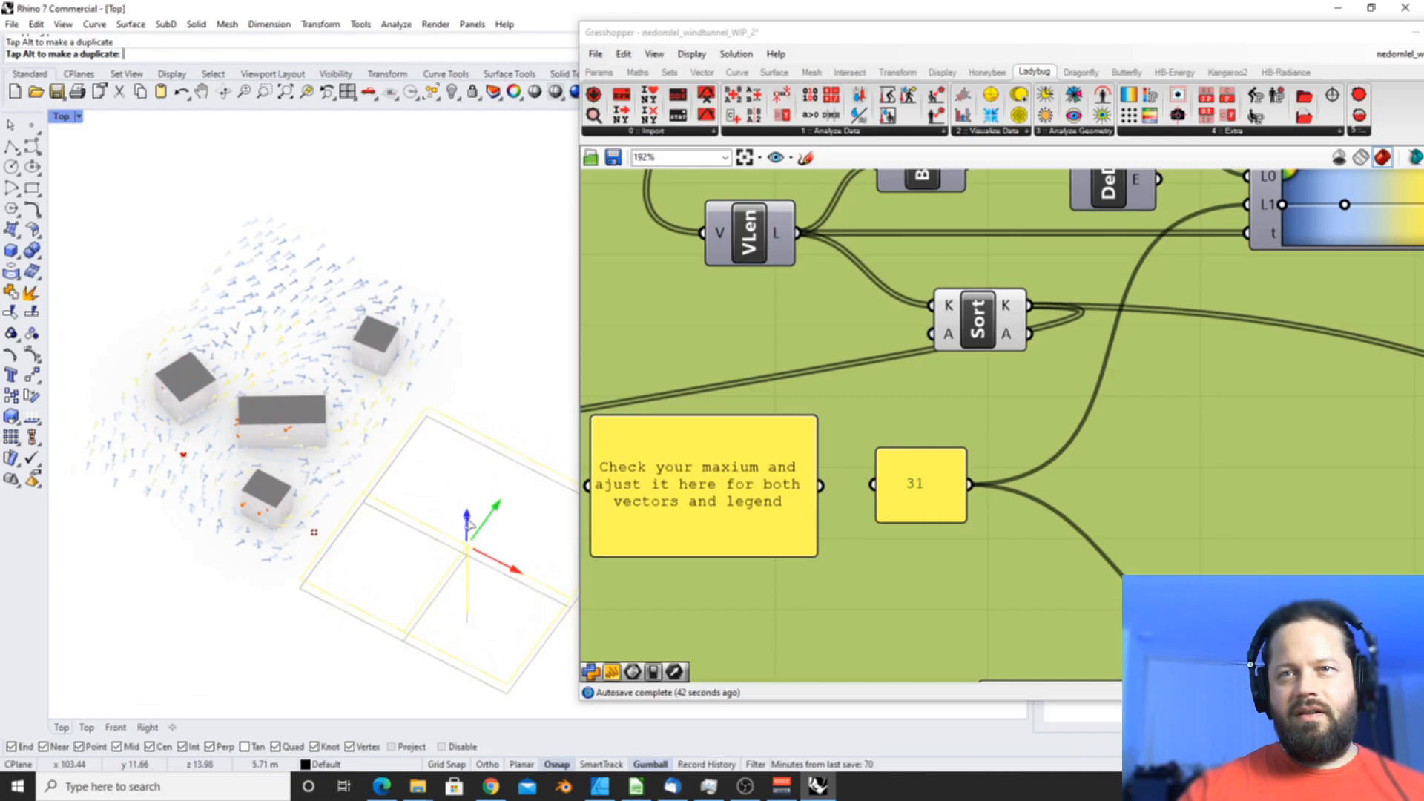
left_click_drag(469, 529, 469, 530)
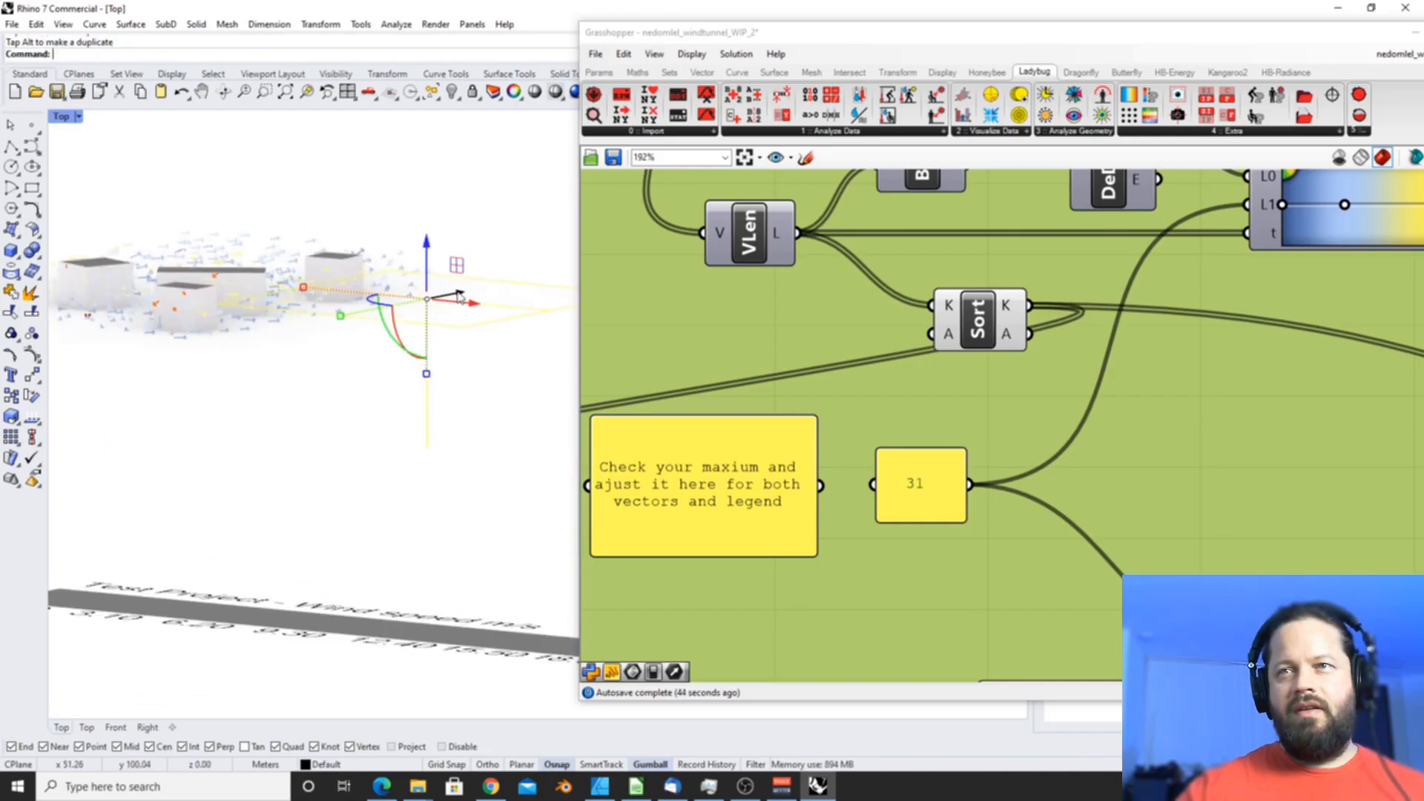
- Select the second clipping plane and flip its direction to isolate a horizontal slice of arrows
left_click(469, 315)
left_click(485, 289)
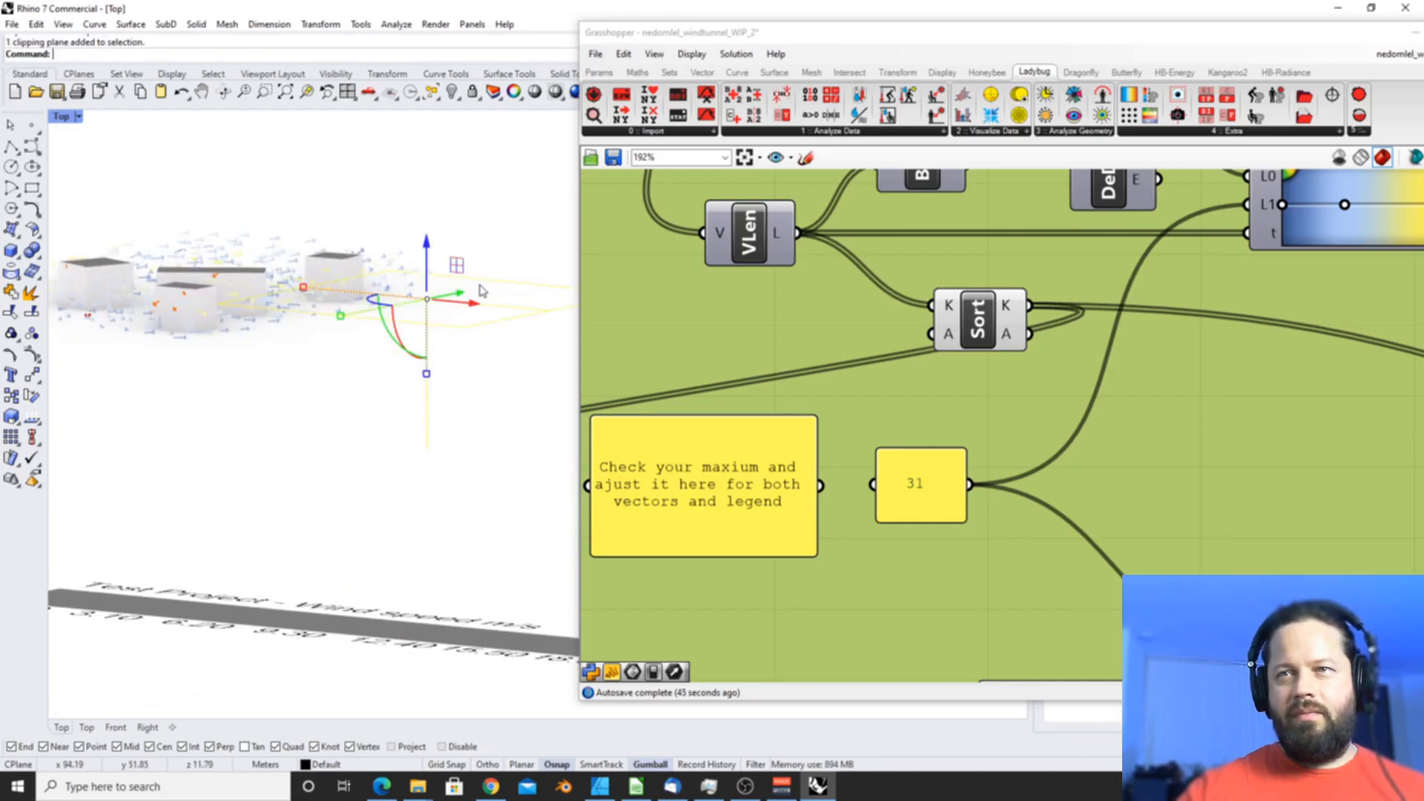
type("F")
type("li[p")
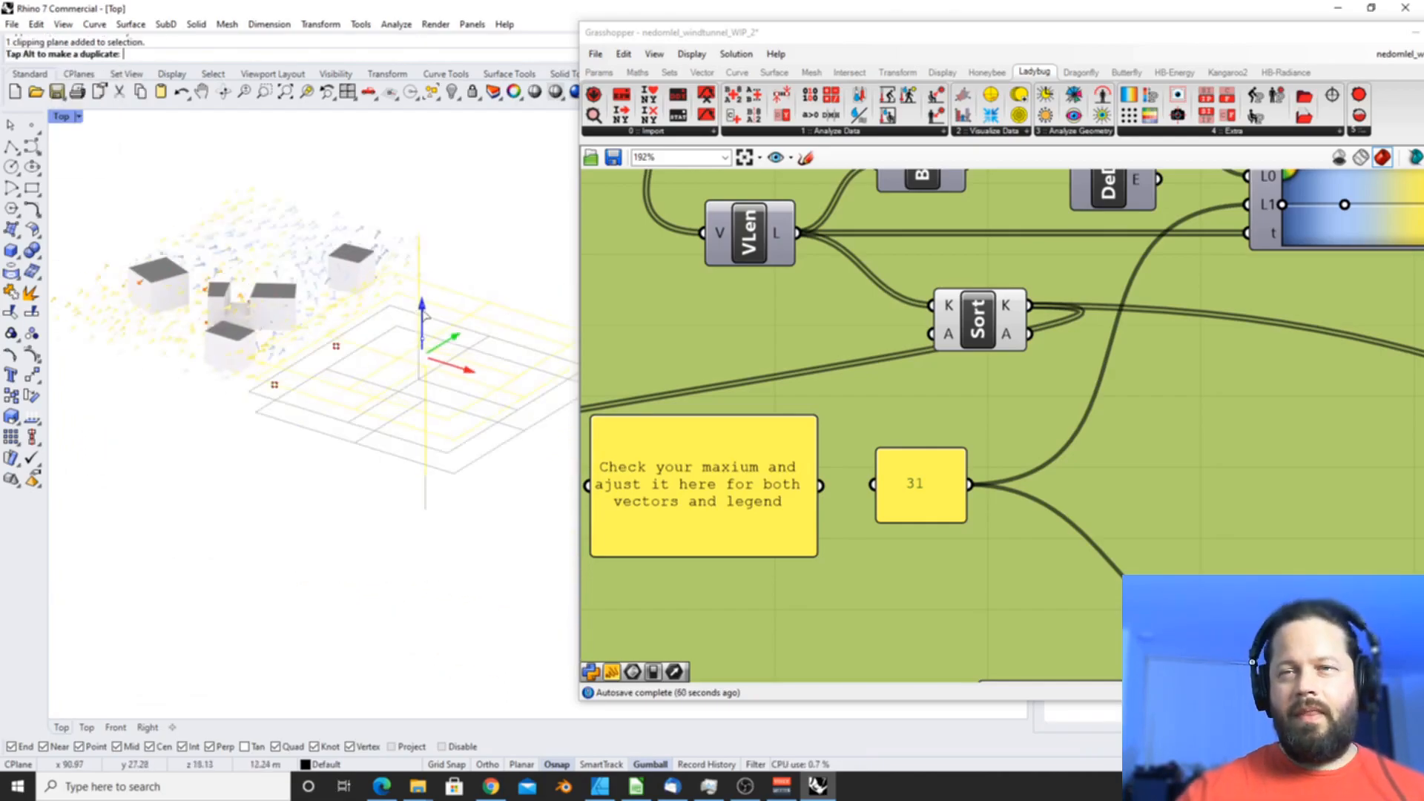
- Raise both clipping planes together and view the higher slice of wind arrows from above
mouse_move(423, 317)
left_mouse_down()
mouse_move(423, 368)
mouse_move(423, 294)
left_mouse_up()
scroll(428, 389, "down", 4)
right_click_drag(428, 389, 421, 445)
scroll(390, 464, "up", 4)
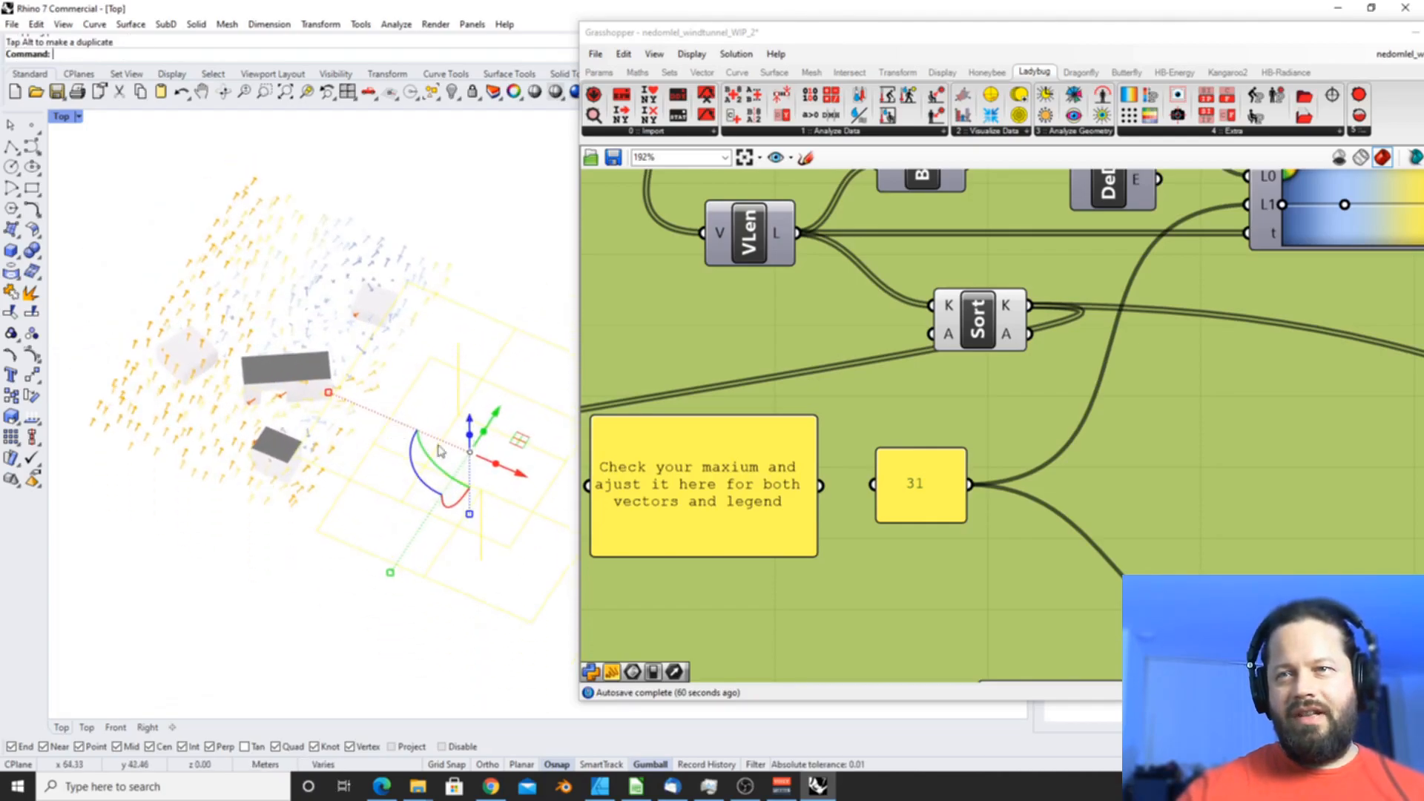
- Lower both clipping planes to the opening in the central building and examine the arrows passing through it
left_click_drag(470, 430, 470, 445)
scroll(207, 414, "up", 8)
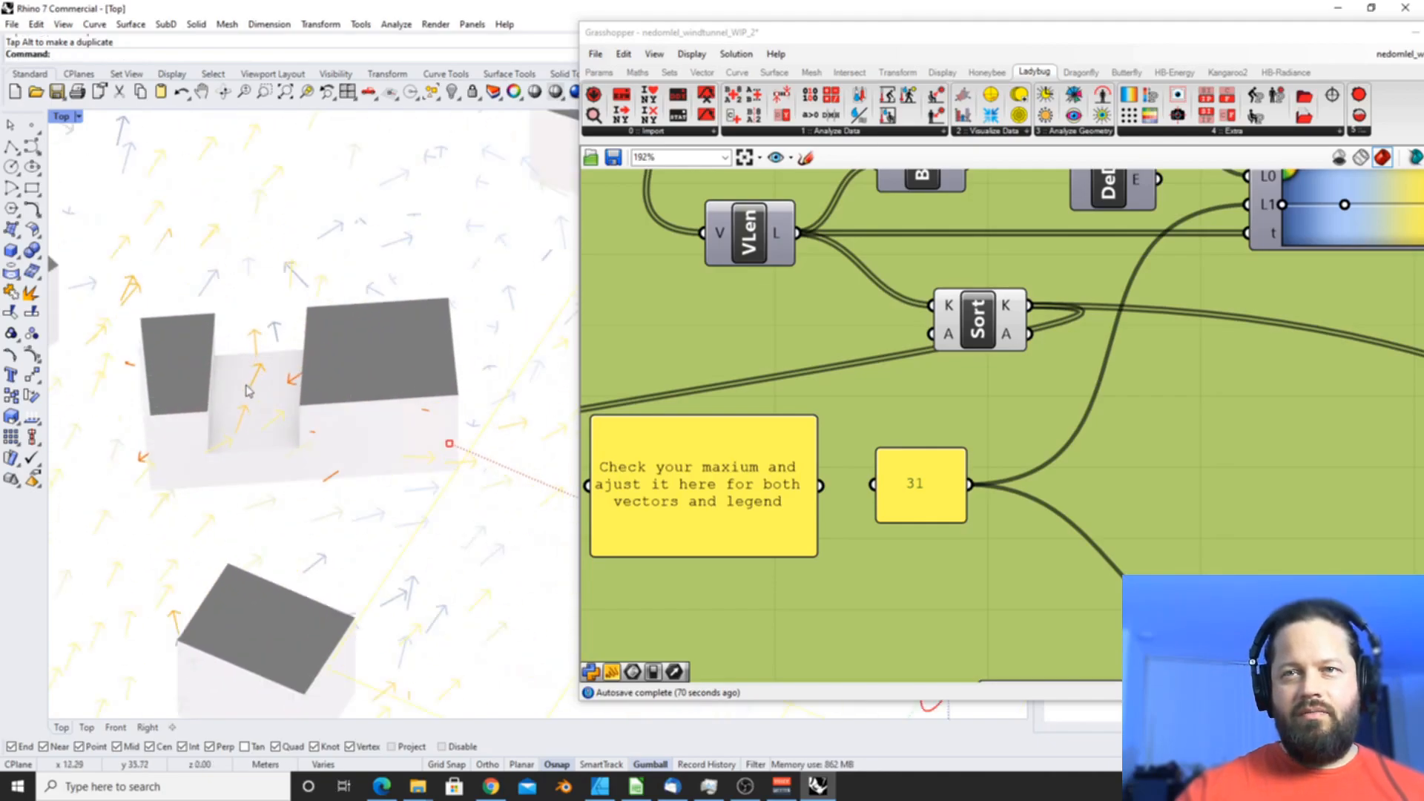
scroll(207, 415, "down", 9)
scroll(241, 412, "up", 6)
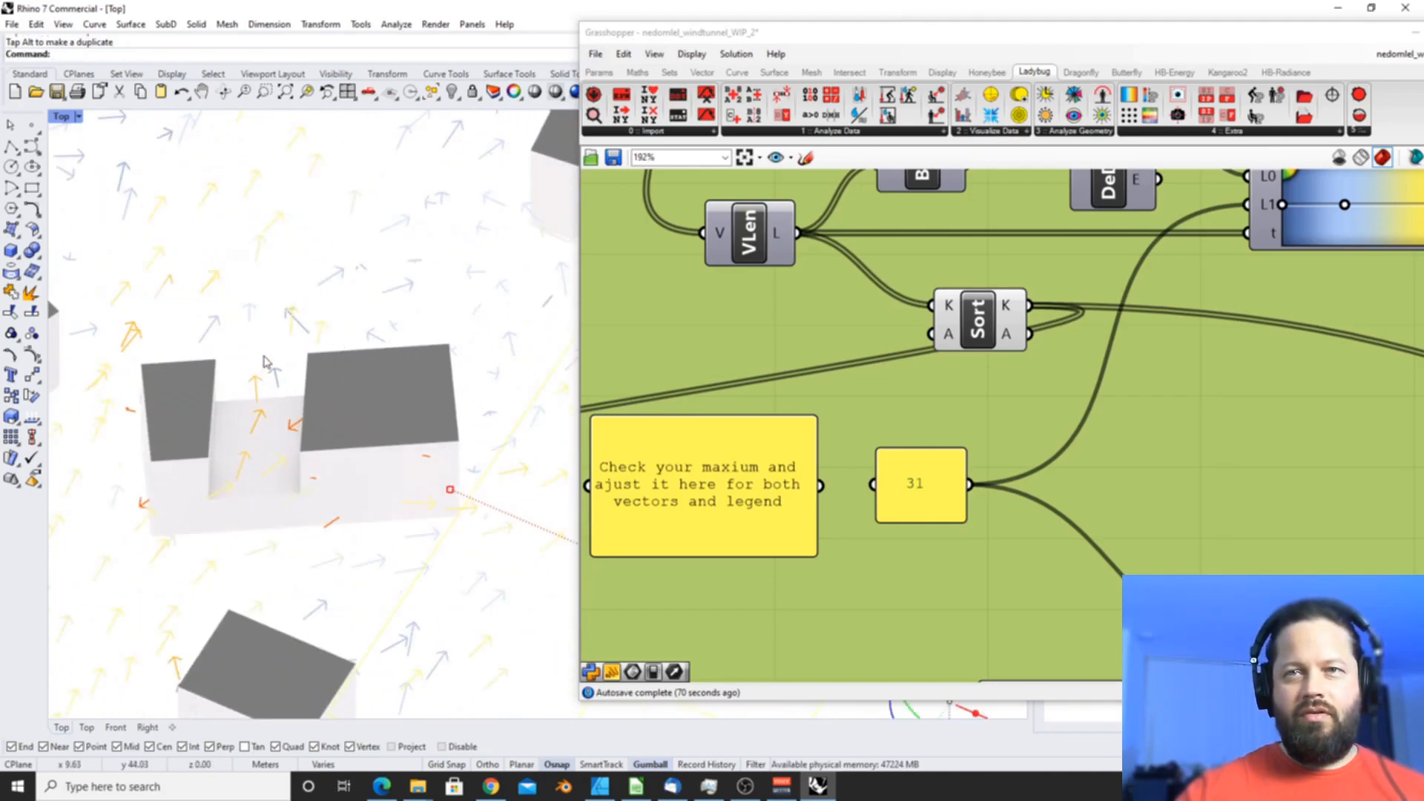
scroll(241, 412, "down", 4)
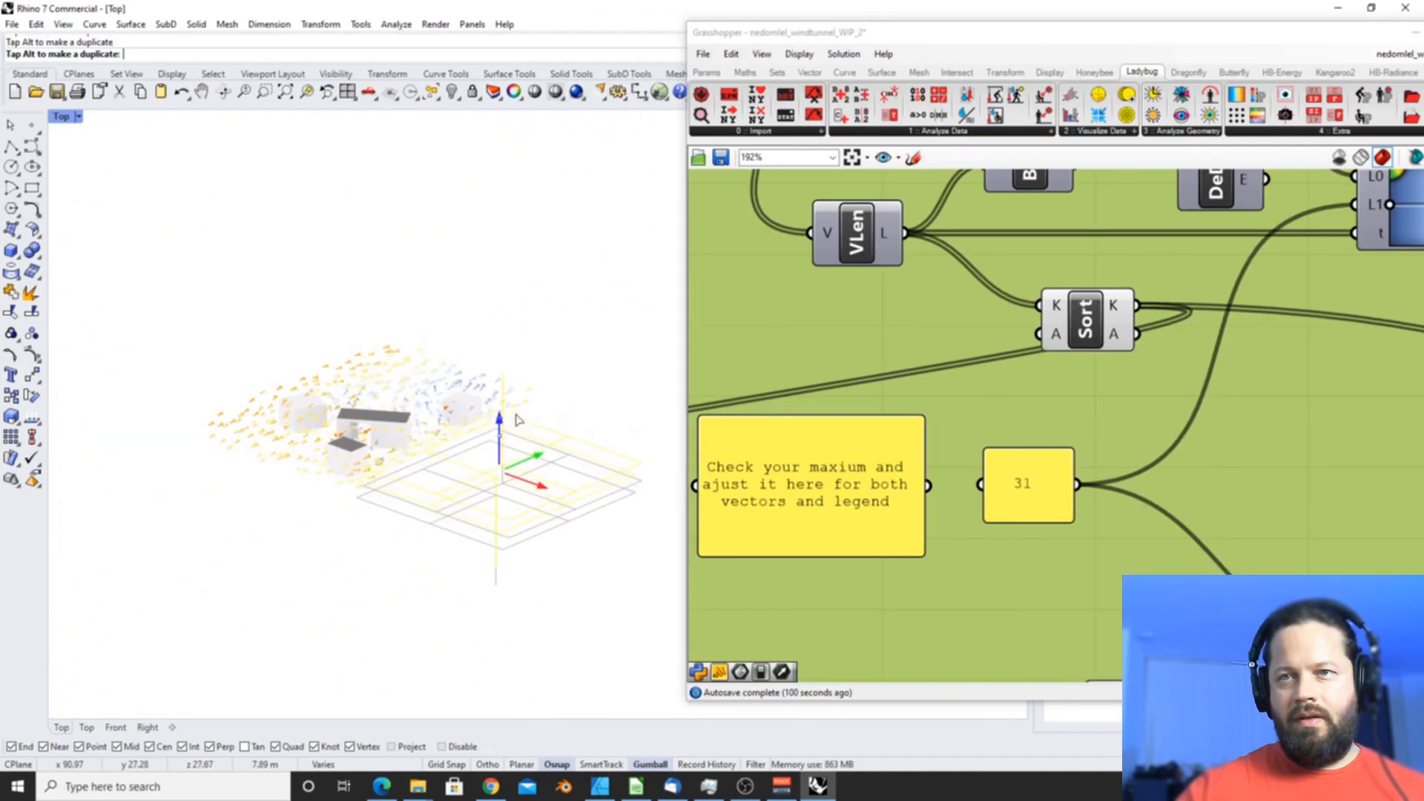
- Readjust the height of both clipping planes at the central building's opening and inspect the arrow slice from several angles
left_click_drag(518, 420, 517, 430)
right_click_drag(433, 480, 408, 553)
scroll(382, 466, "up", 9)
scroll(431, 475, "down", 10)
right_click_drag(417, 486, 421, 446)
scroll(965, 334, "down", 5)
scroll(972, 315, "up", 4)
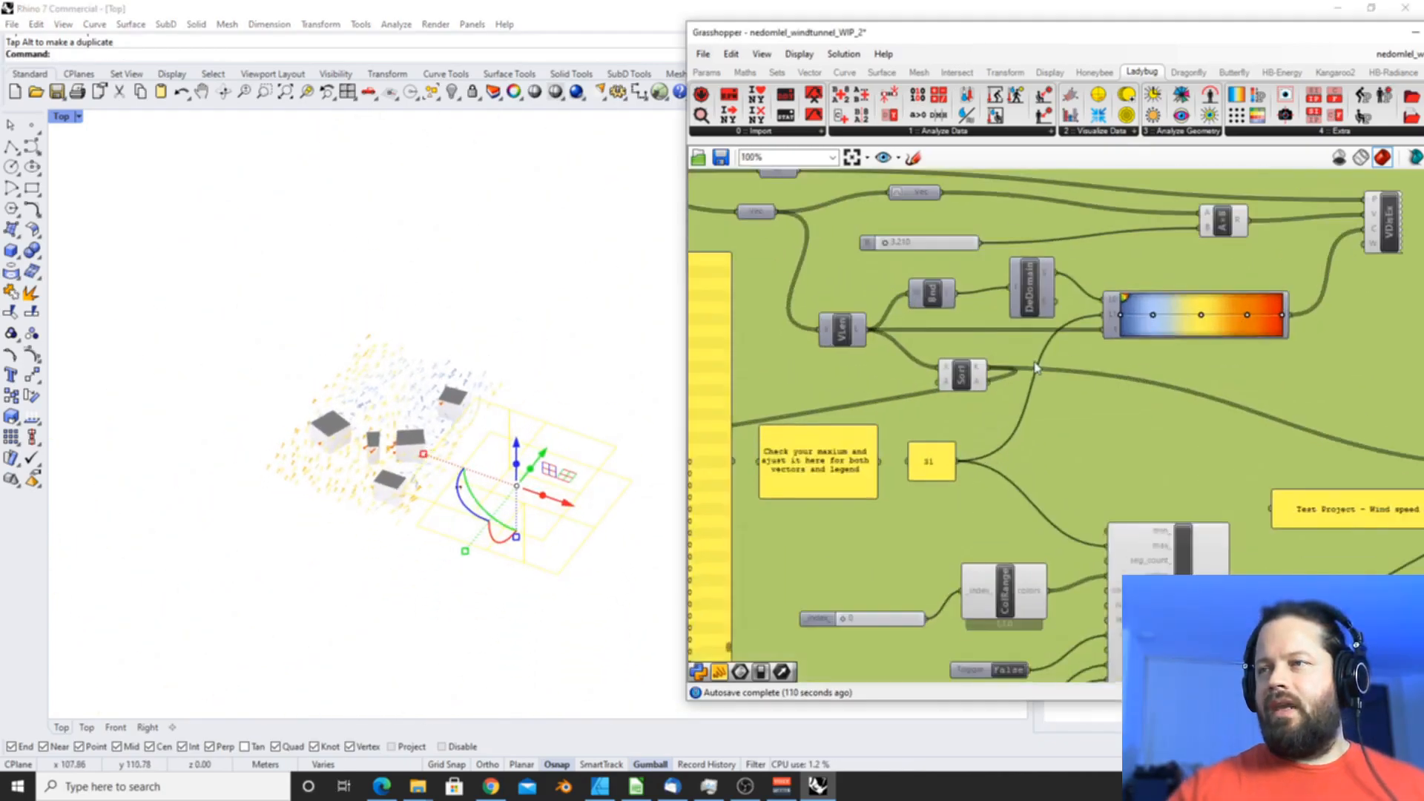
- Select the Sort component and trace its input and output wires in the OUTPUT group
scroll(836, 349, "down", 3)
scroll(883, 346, "up", 2)
left_click(883, 345)
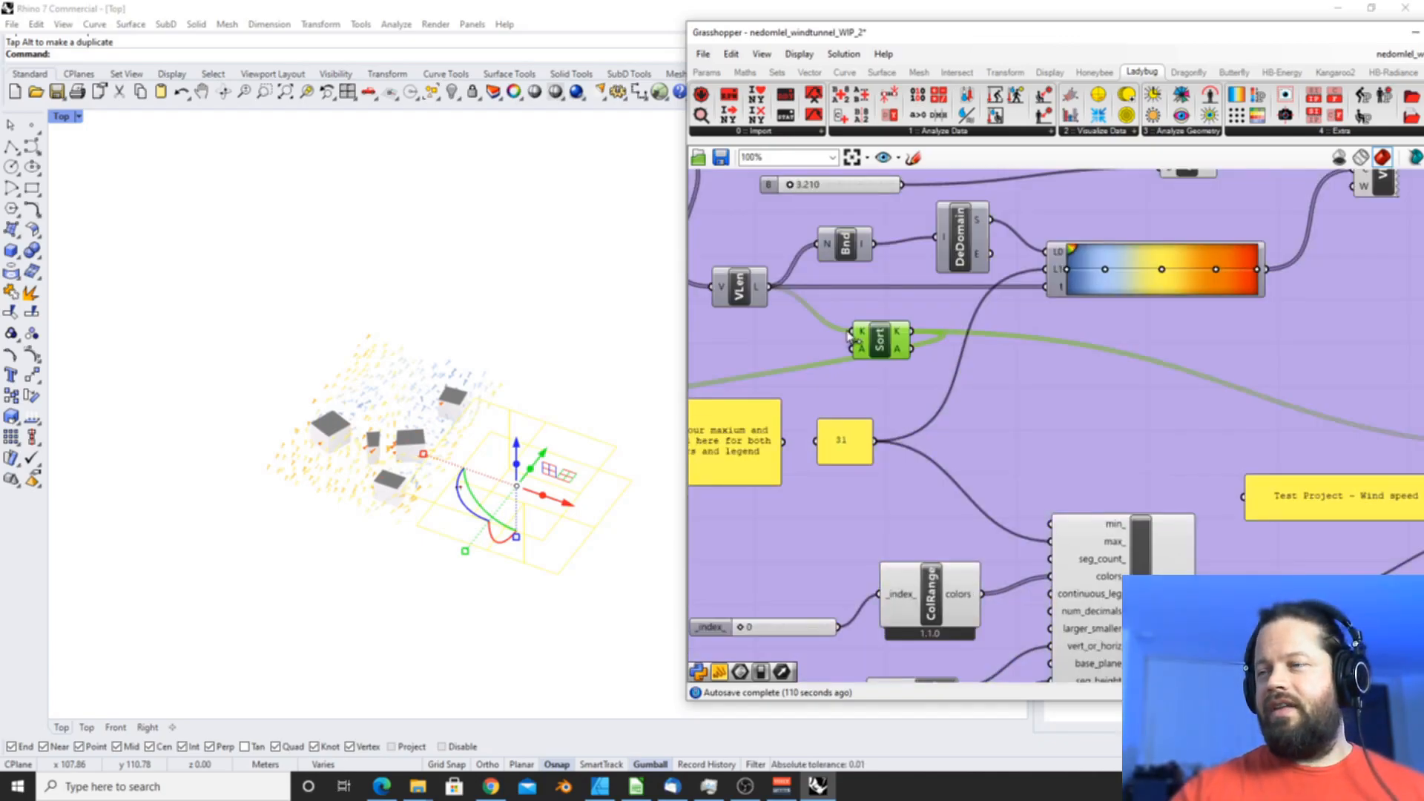
scroll(850, 335, "down", 1)
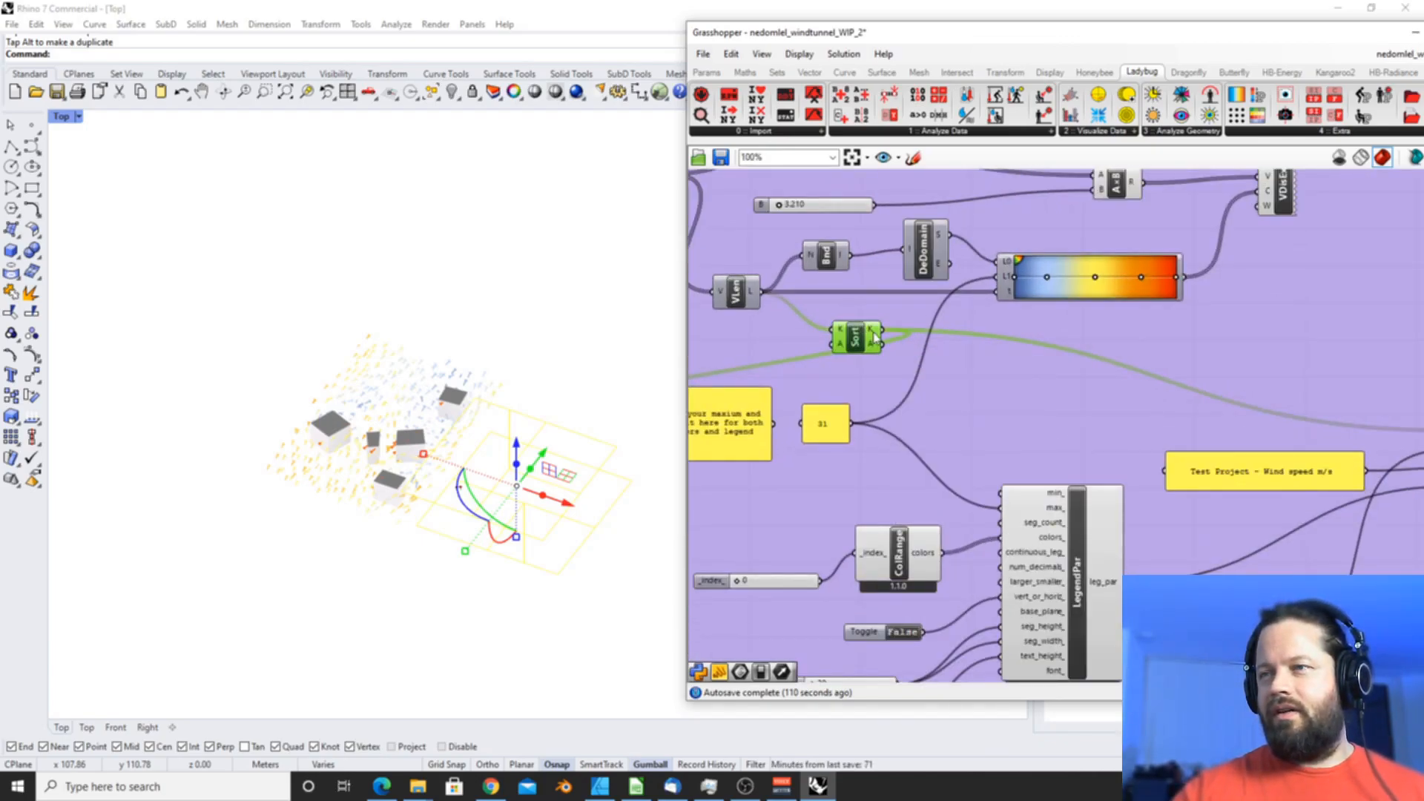
- Trace the Sort component's output to Create Legend and review the legend components in the OUTPUT group
mouse_move(876, 338)
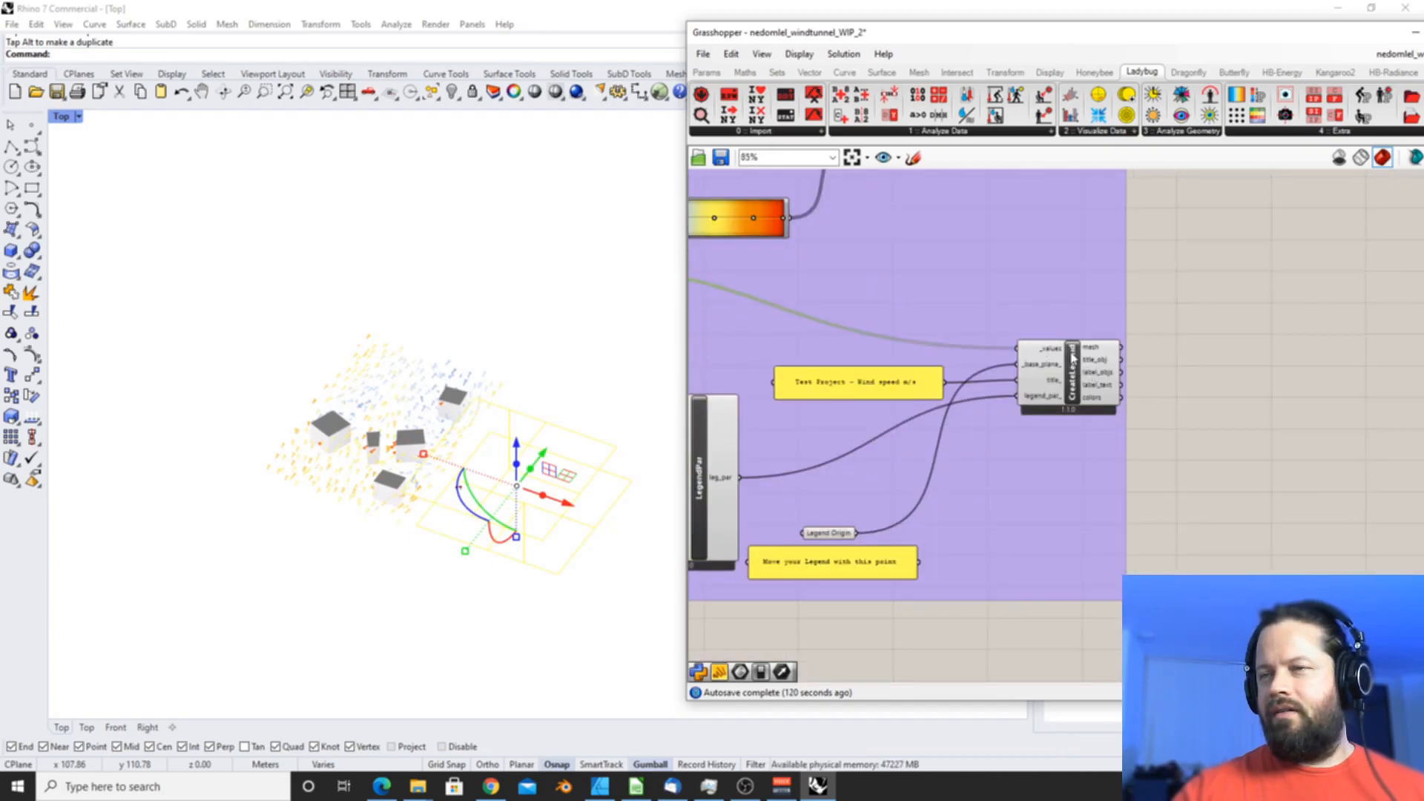
scroll(1073, 358, "down", 3)
scroll(664, 279, "up", 4)
scroll(897, 336, "down", 3)
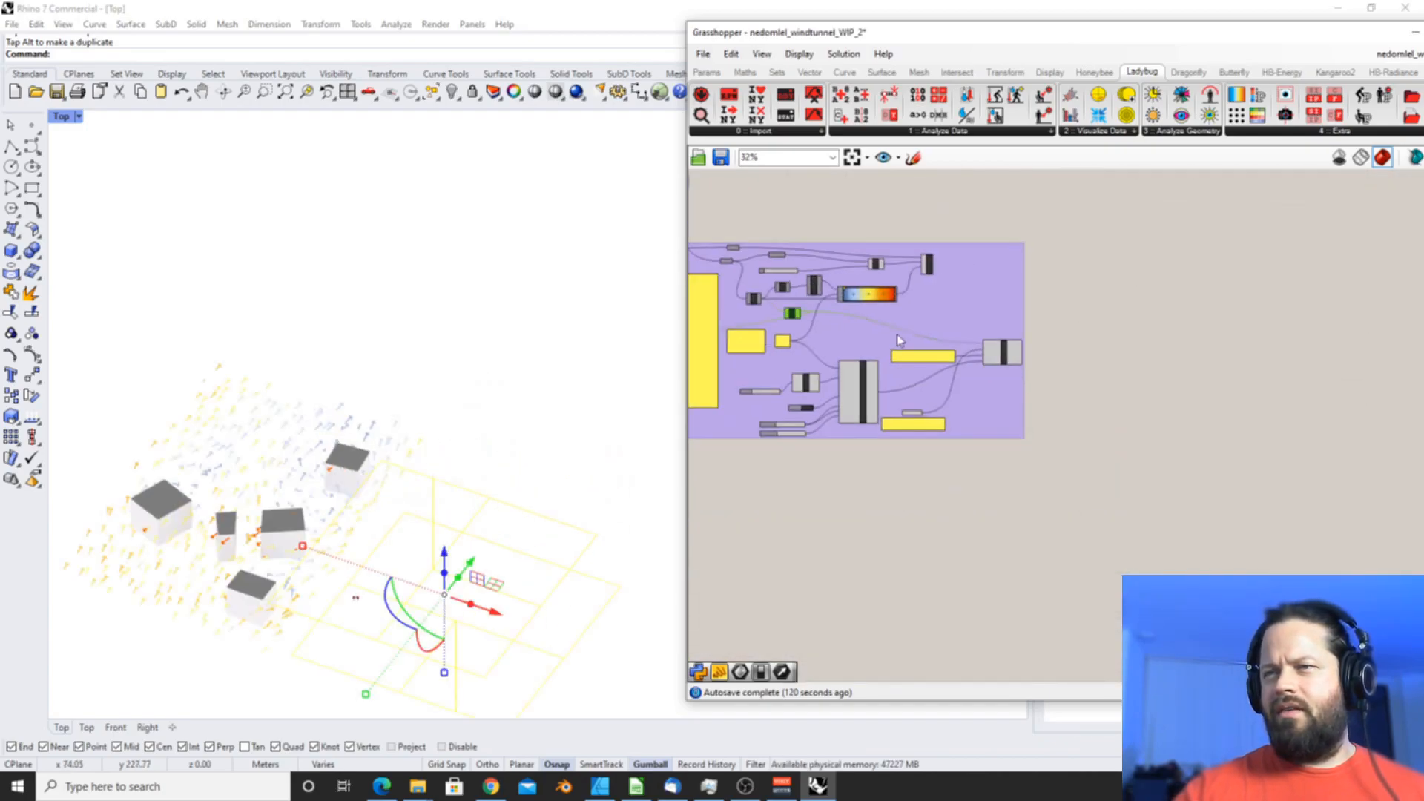
scroll(1237, 466, "down", 2)
scroll(968, 377, "up", 4)
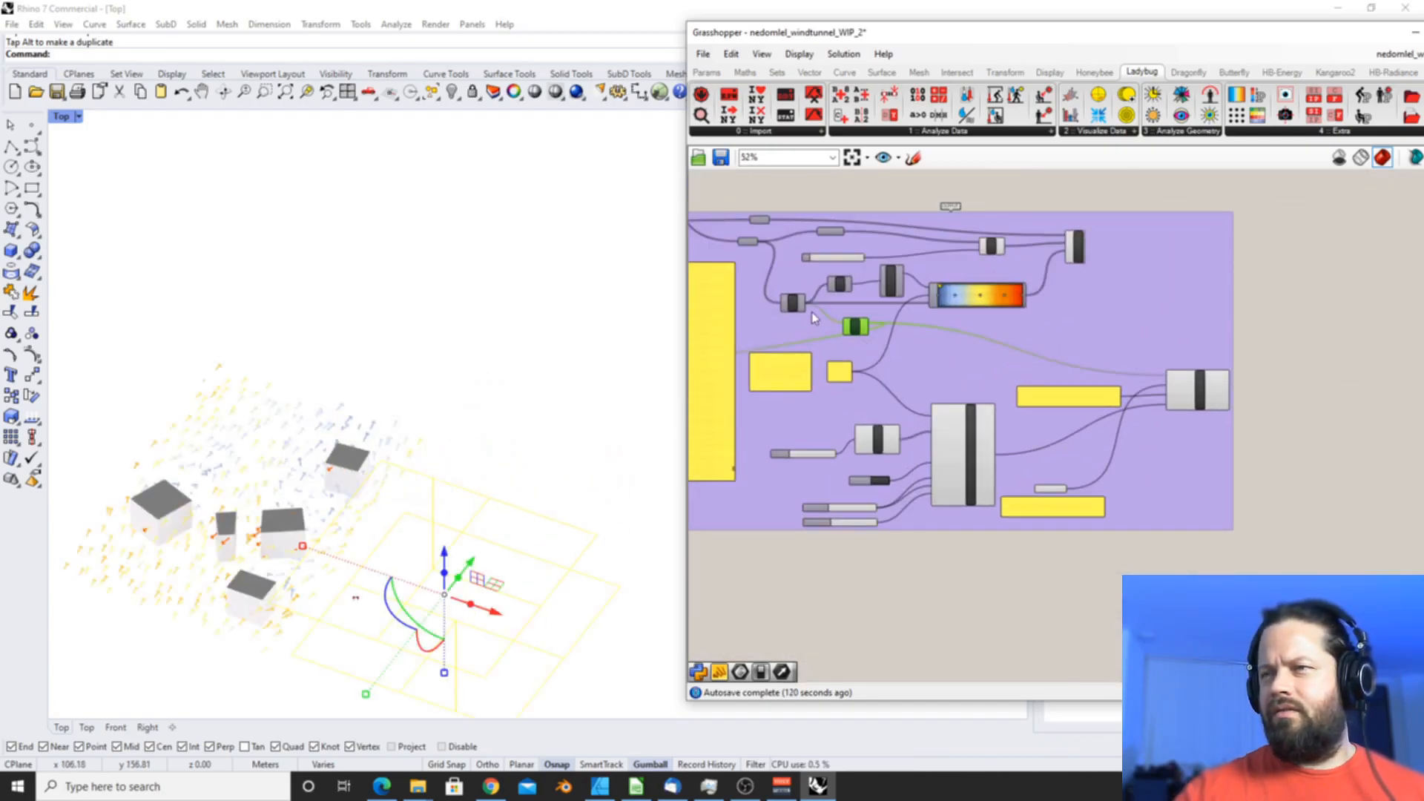
scroll(814, 320, "up", 2)
scroll(493, 330, "down", 4)
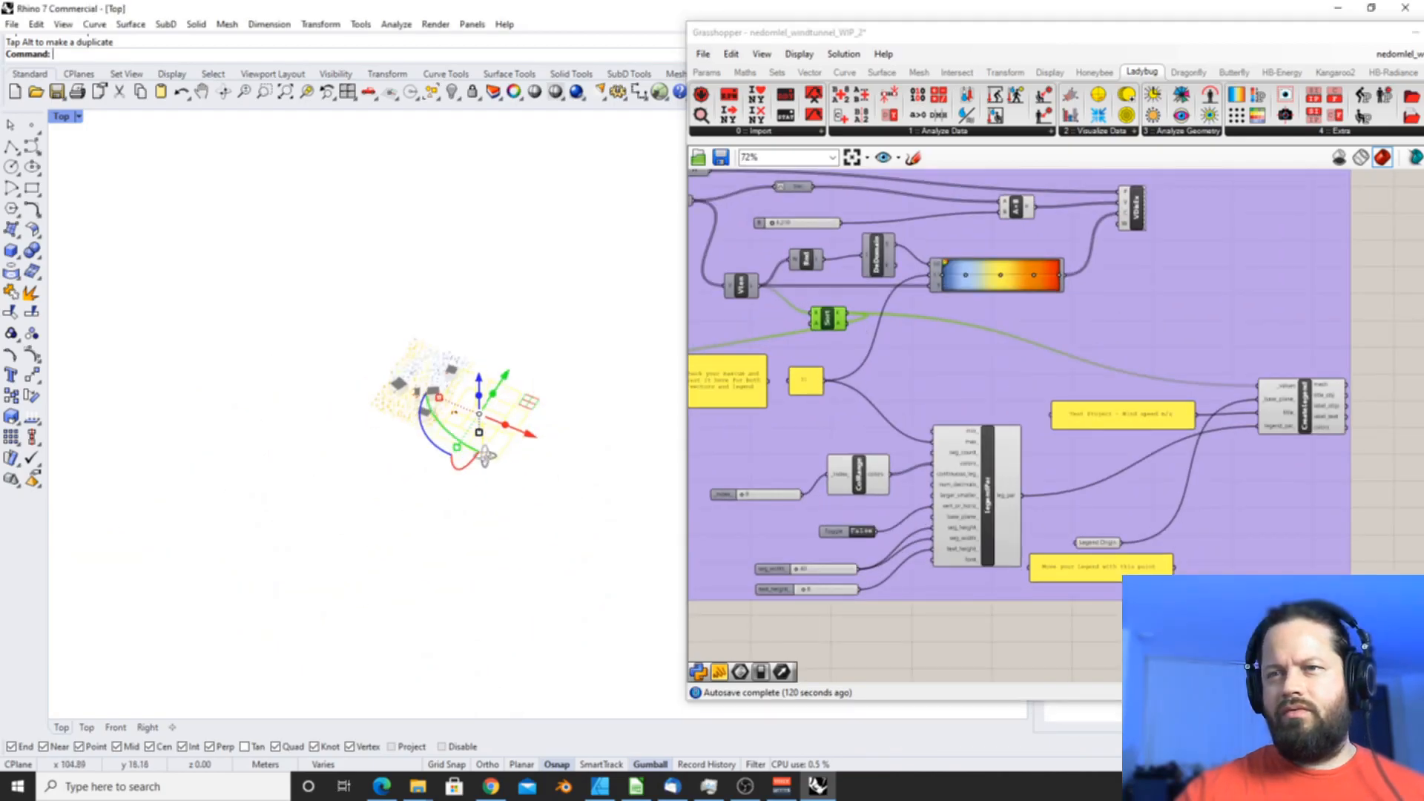
- Delete the clipping planes in the Rhino model and show the full set of wind arrows together with the legend
scroll(535, 401, "up", 3)
left_click(532, 374)
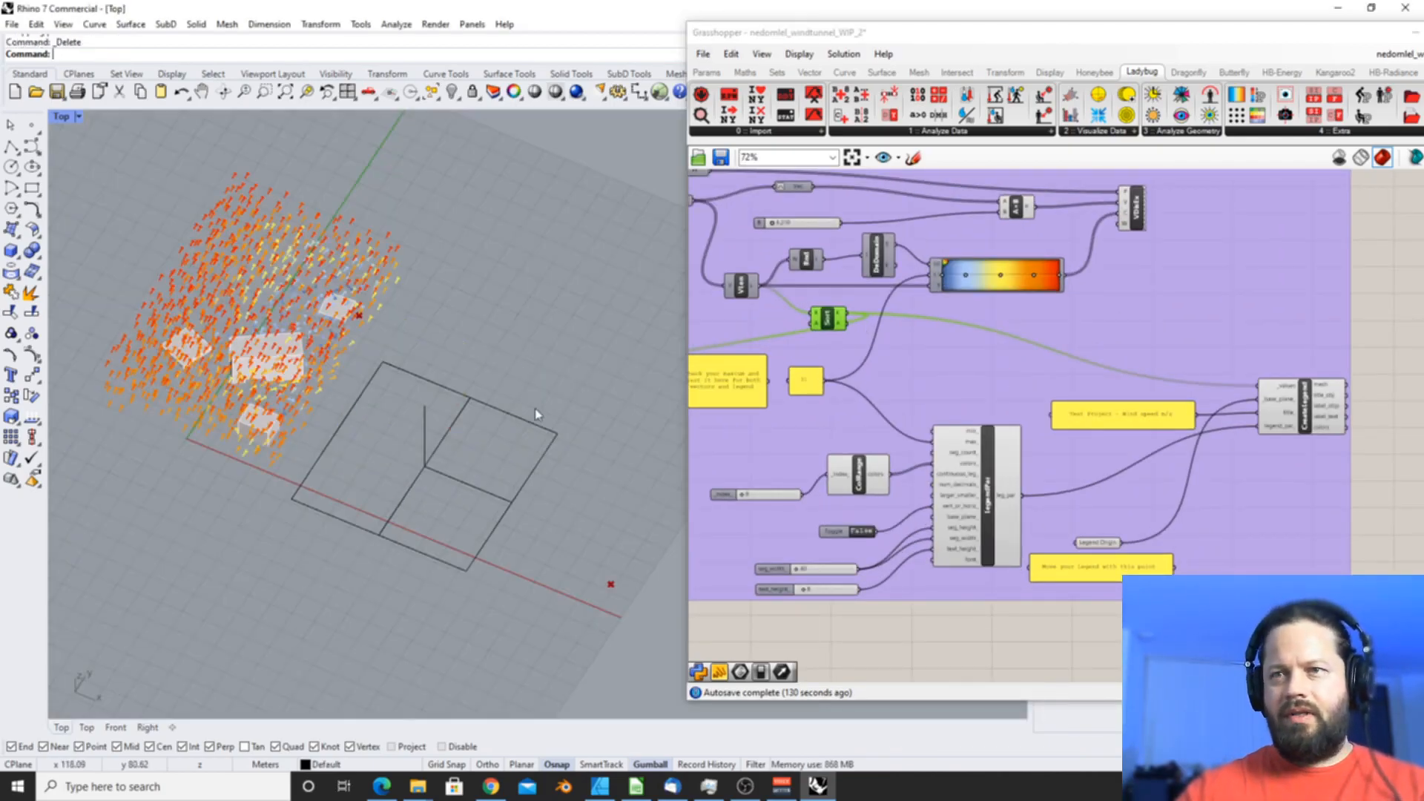
key("Delete")
scroll(430, 381, "down", 4)
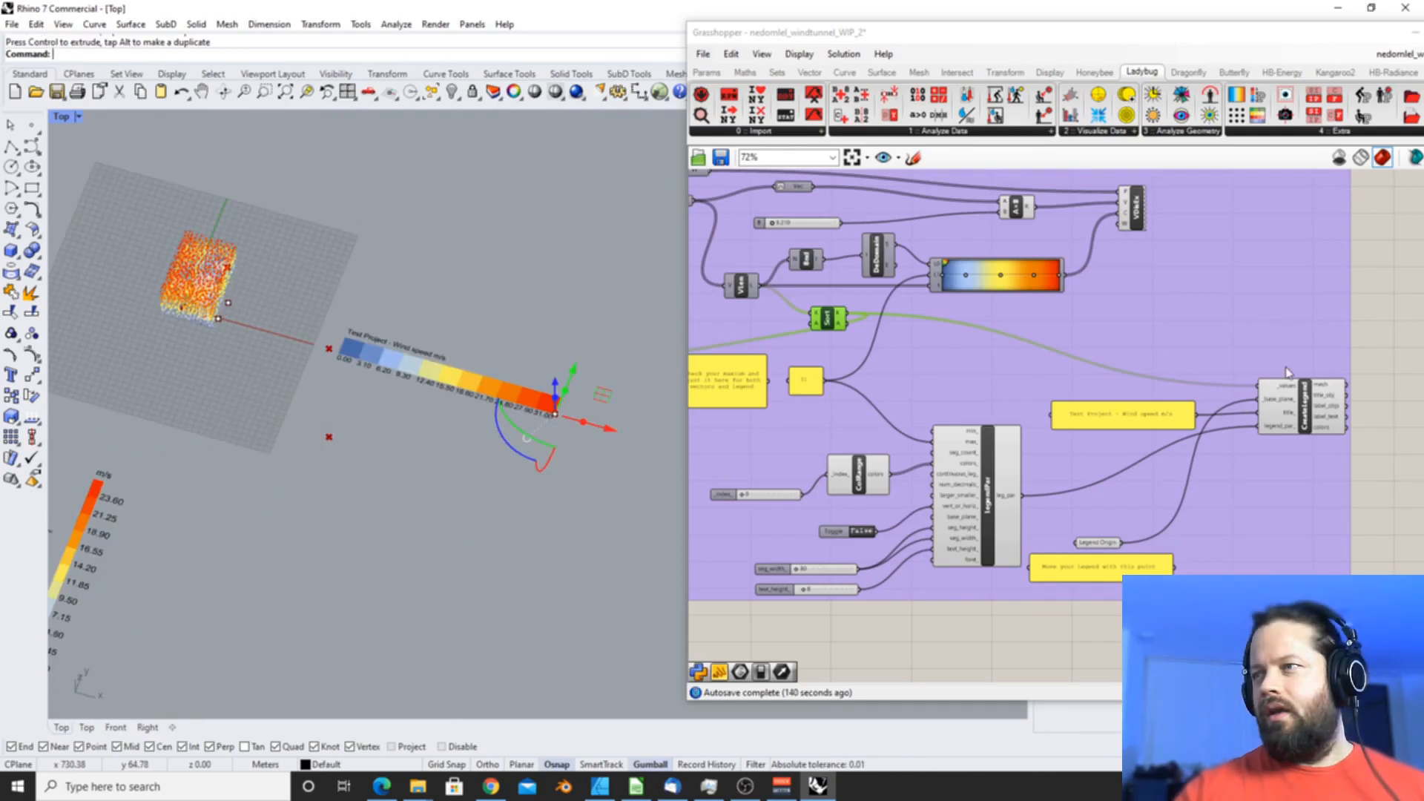
- Select the Create Legend component and locate LB Create Legend among the Ladybug Extra components
left_click(1309, 405)
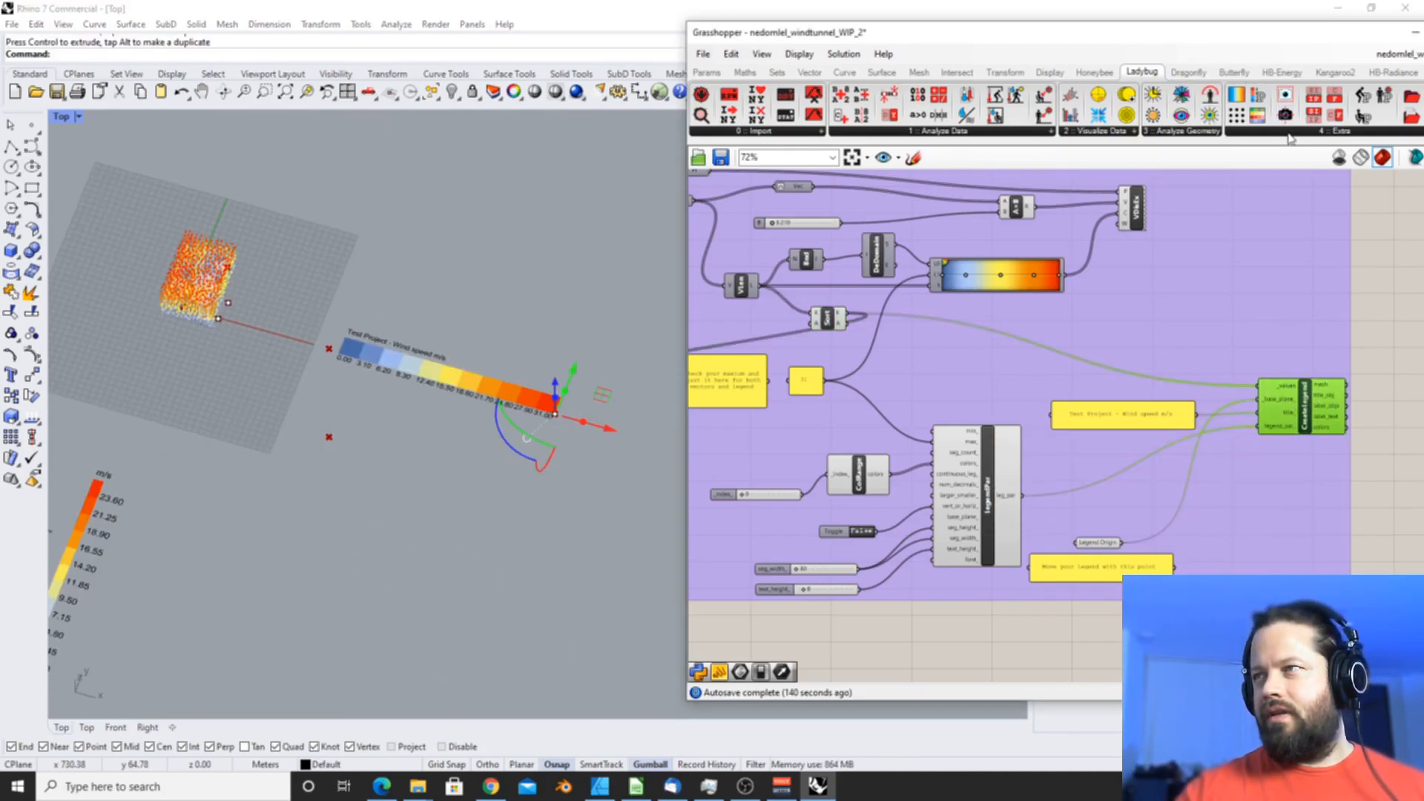
left_click_drag(1160, 37, 1124, 37)
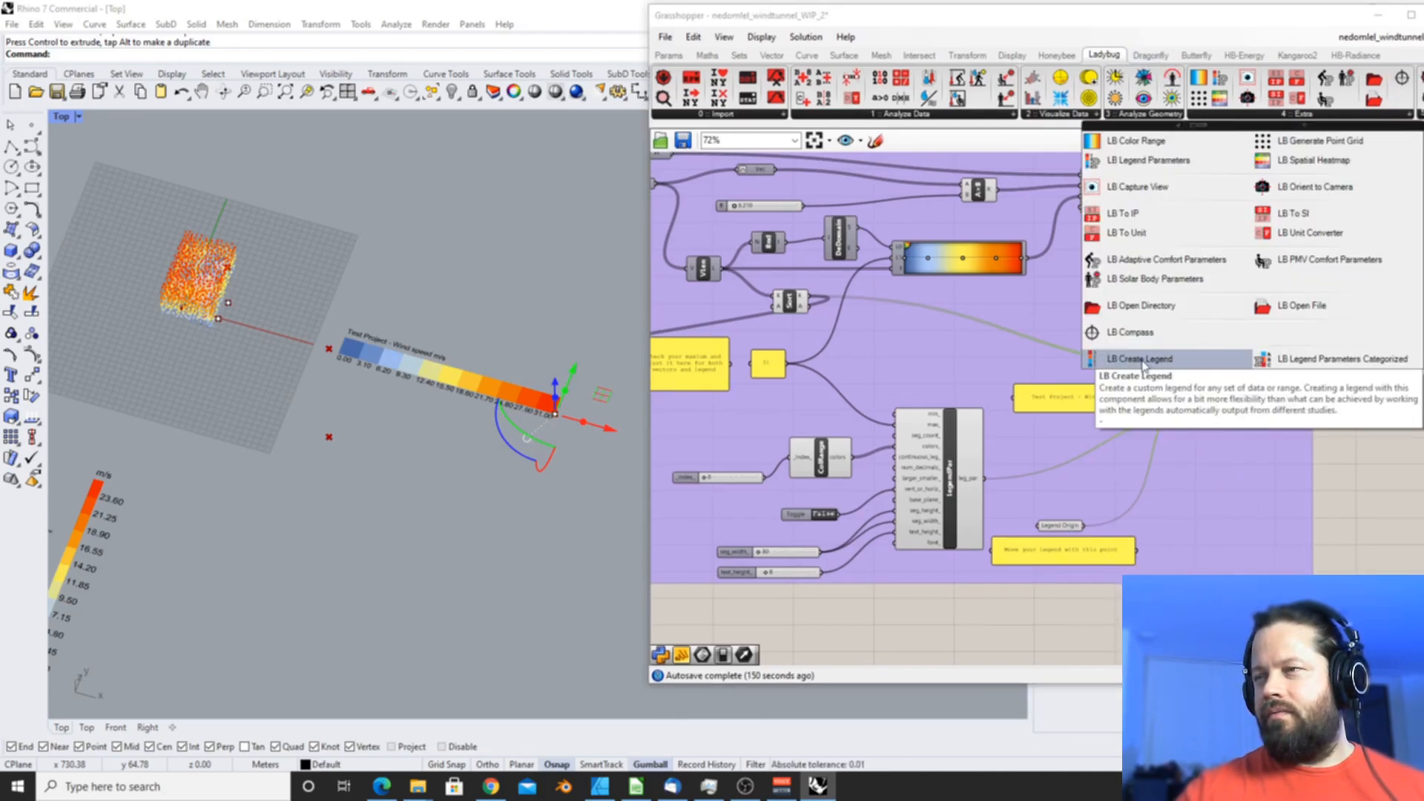
left_click(1143, 365)
left_click(1269, 466)
scroll(1269, 469, "up", 3)
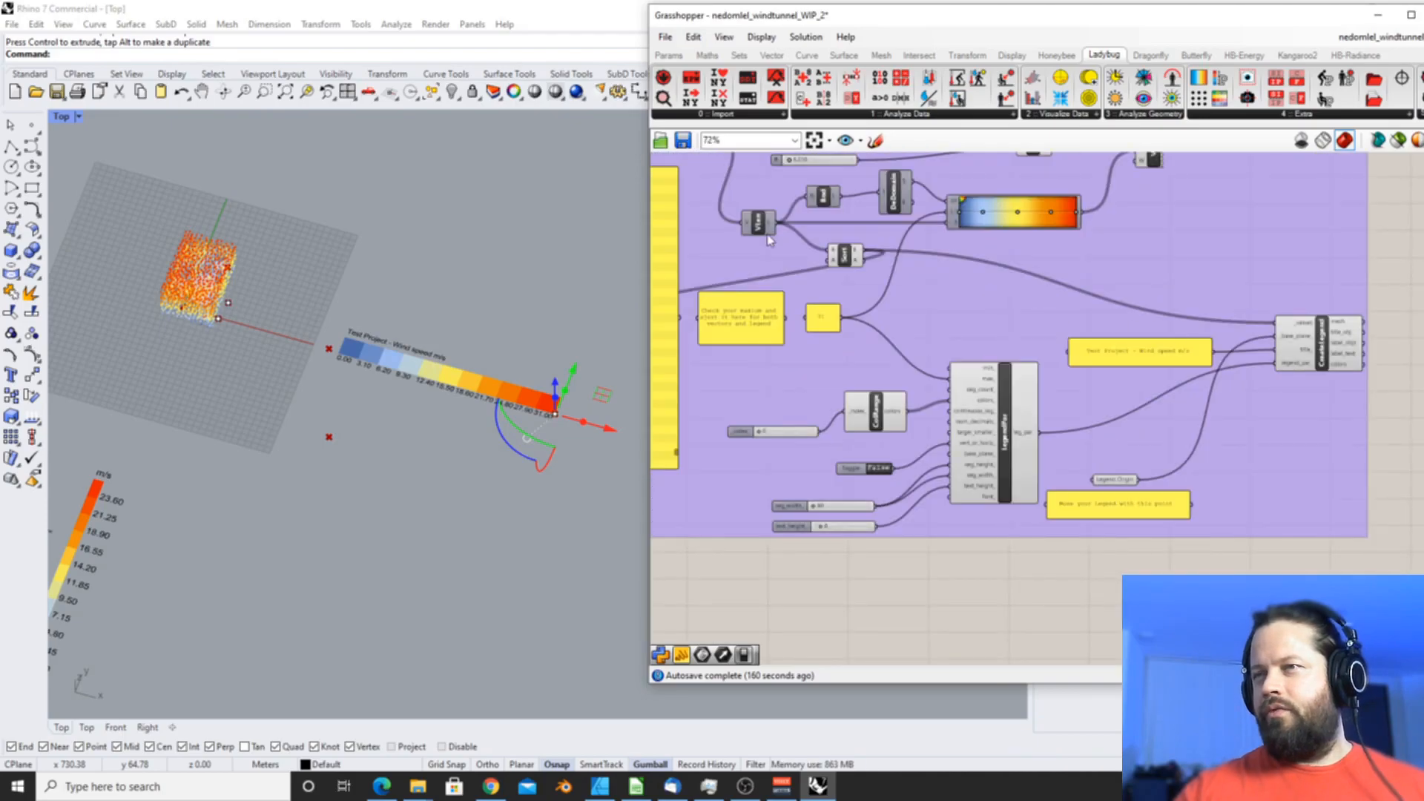
- Review the inputs of Create Legend and reposition the "Test Project - Wind speed m/s" panel beside its title input
scroll(1324, 319, "up", 2)
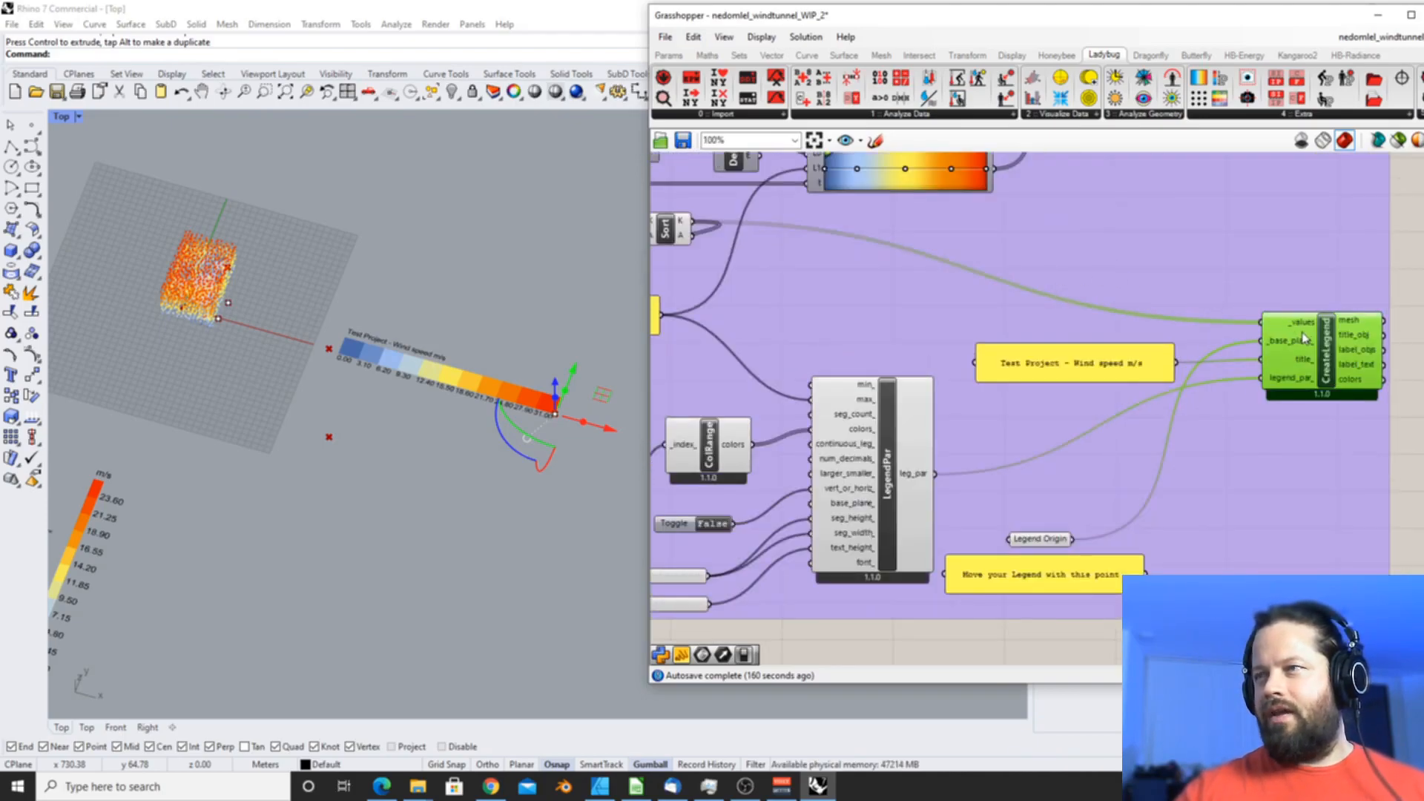
scroll(1300, 330, "down", 2)
scroll(895, 355, "up", 1)
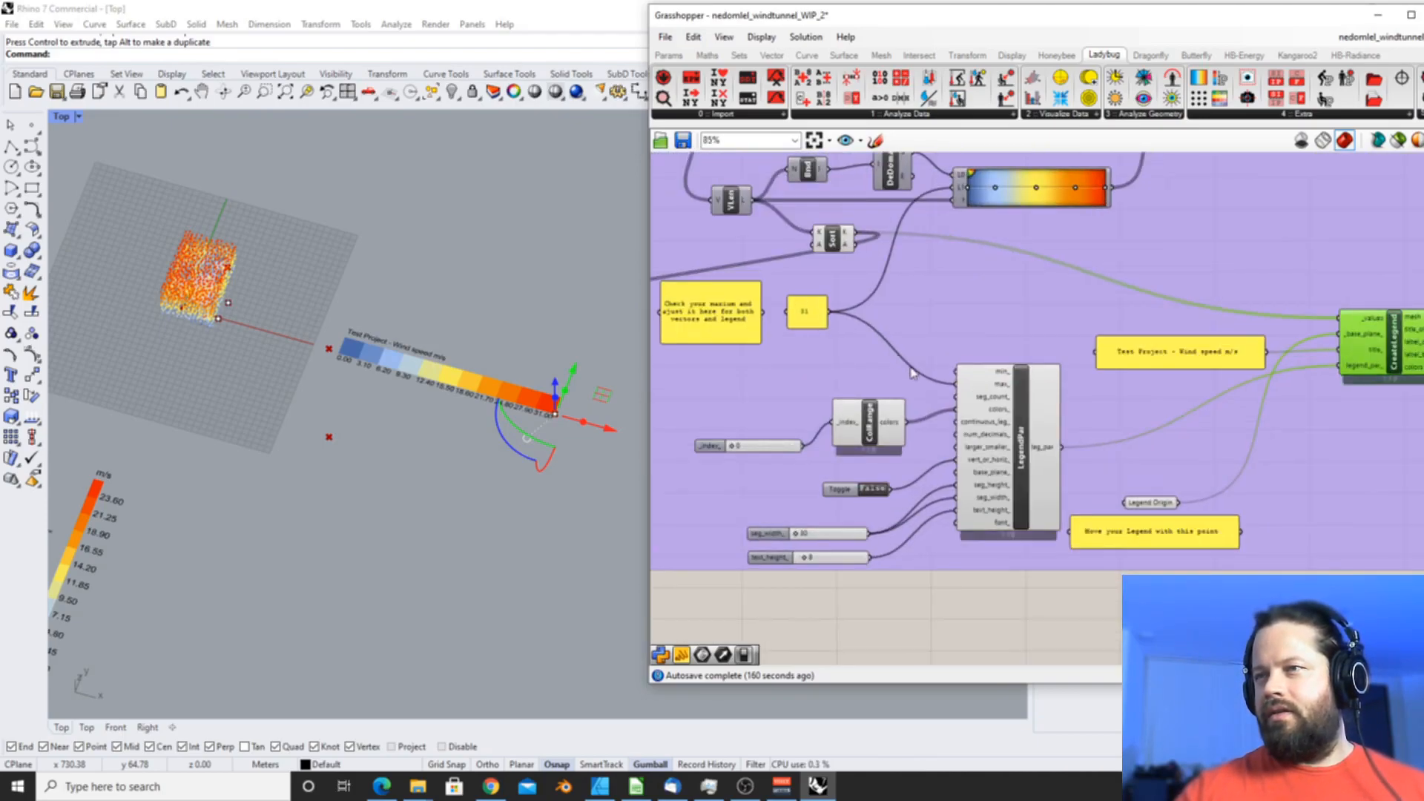
scroll(1189, 370, "down", 2)
scroll(1143, 362, "up", 3)
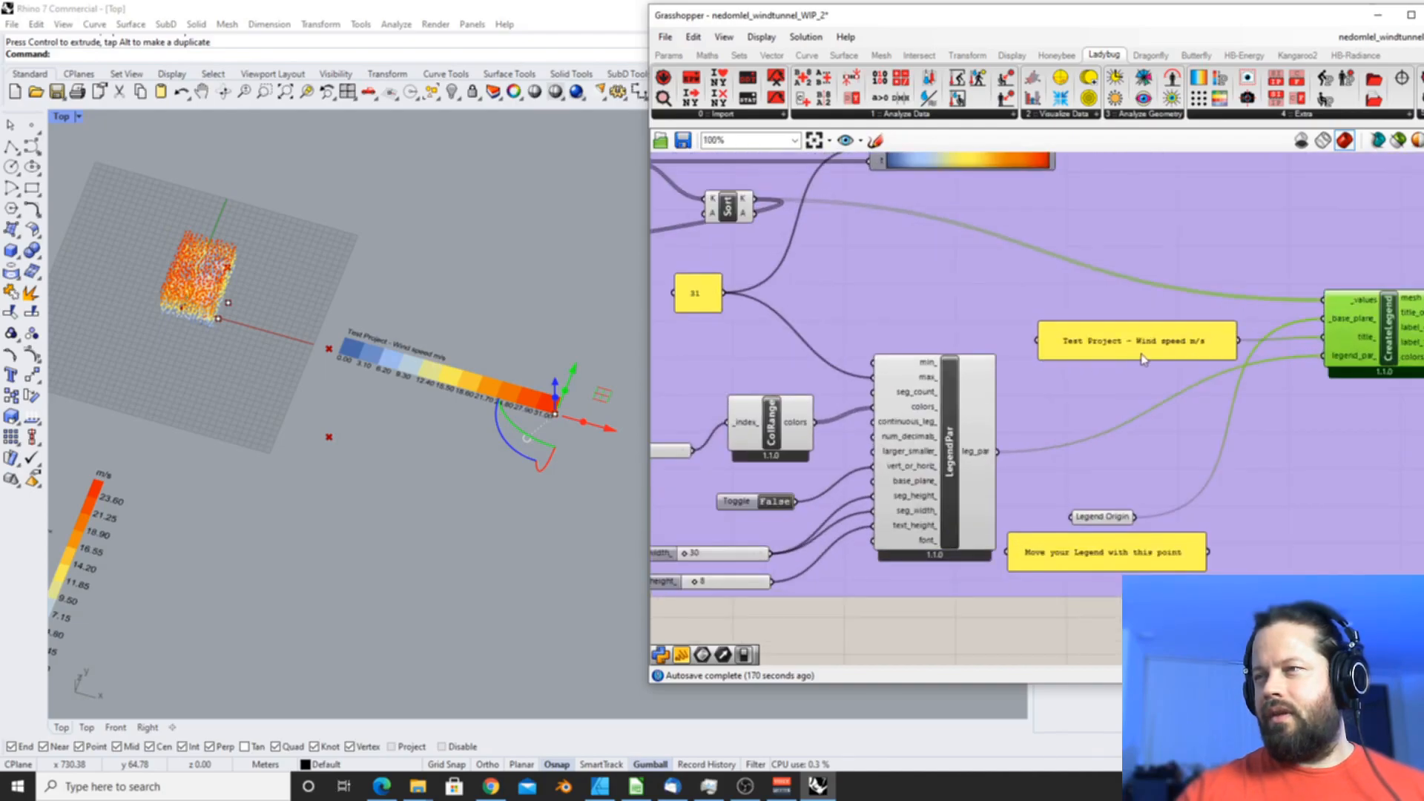
left_click_drag(1157, 351, 1147, 339)
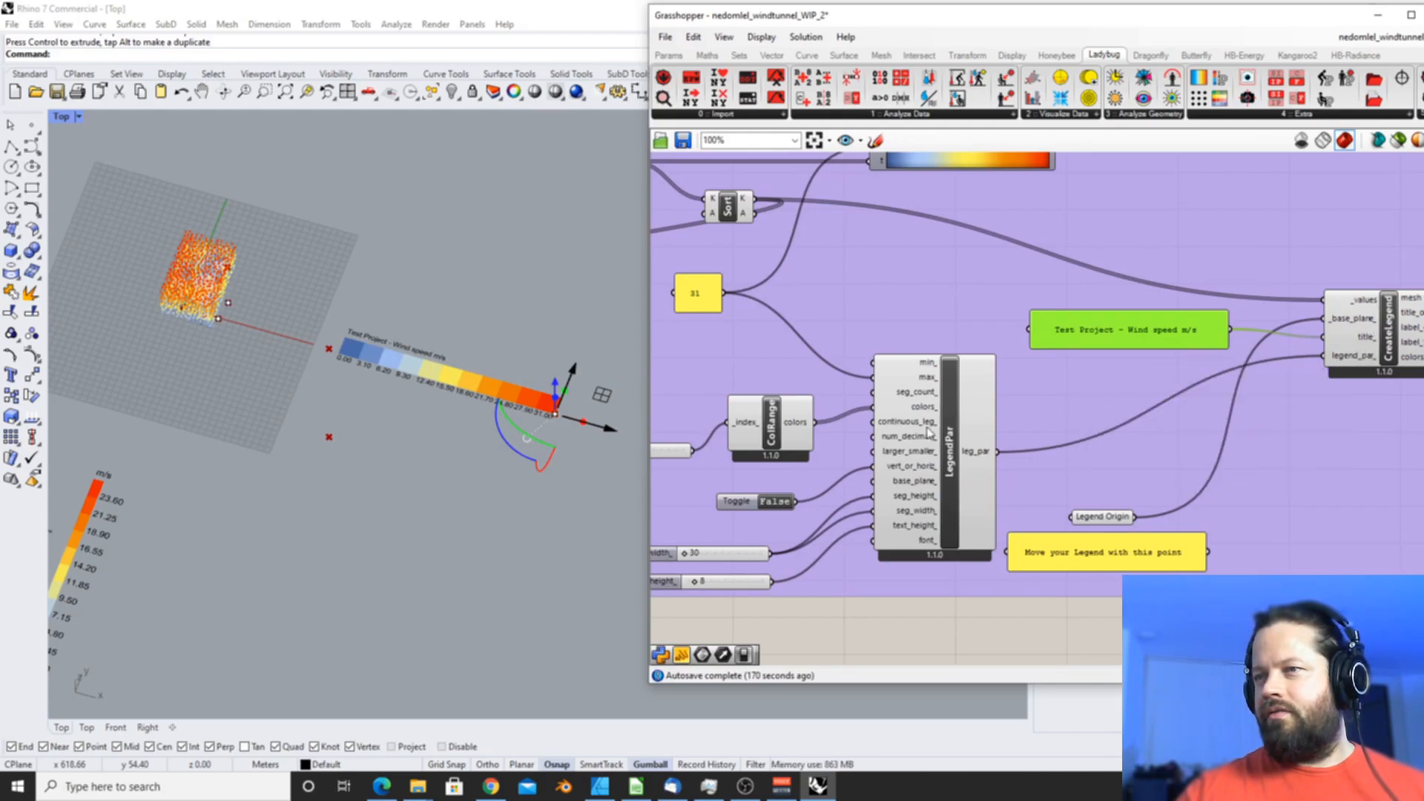
left_click_drag(1184, 328, 1202, 337)
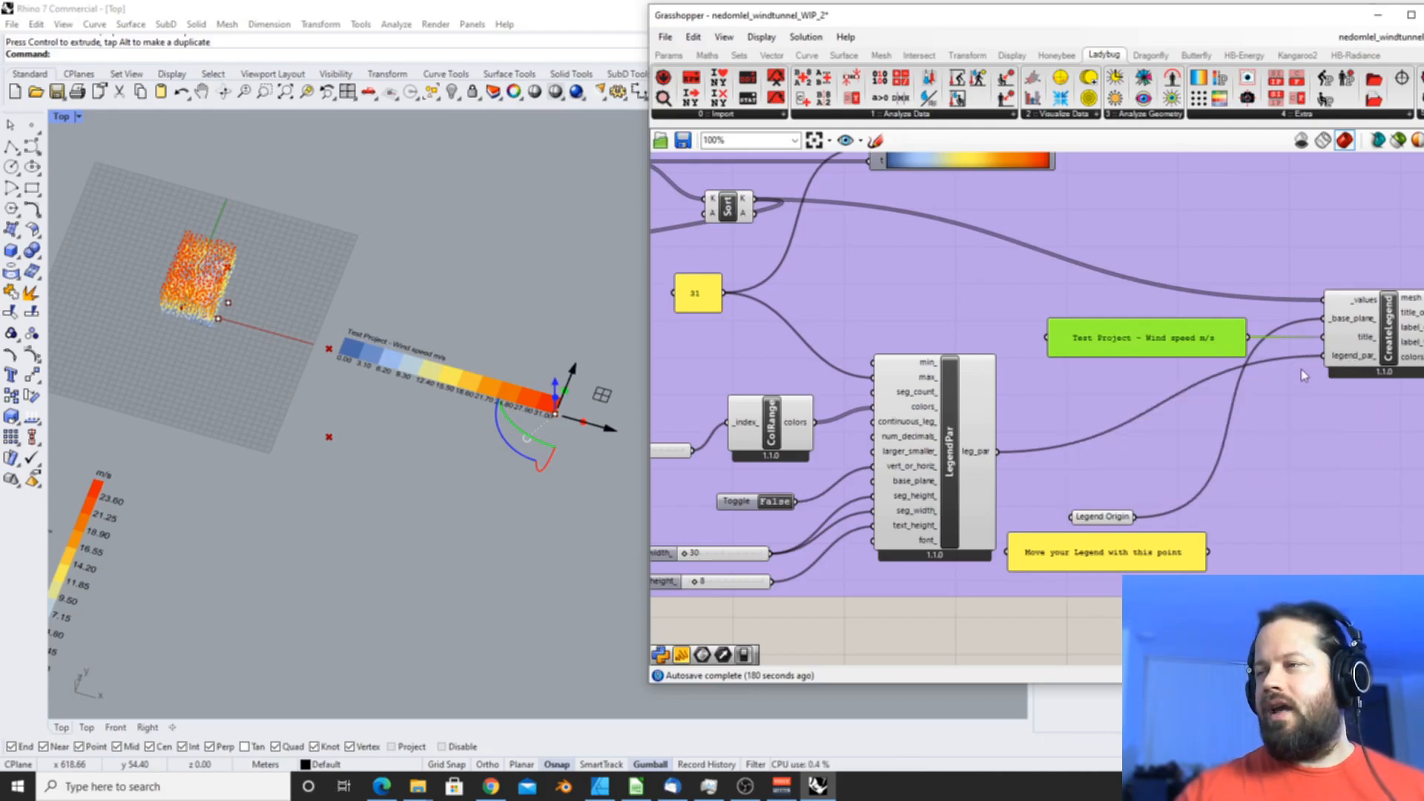
- Select the Legend Parameters component and examine the wind speed legend up close in the Rhino model
left_click(1254, 119)
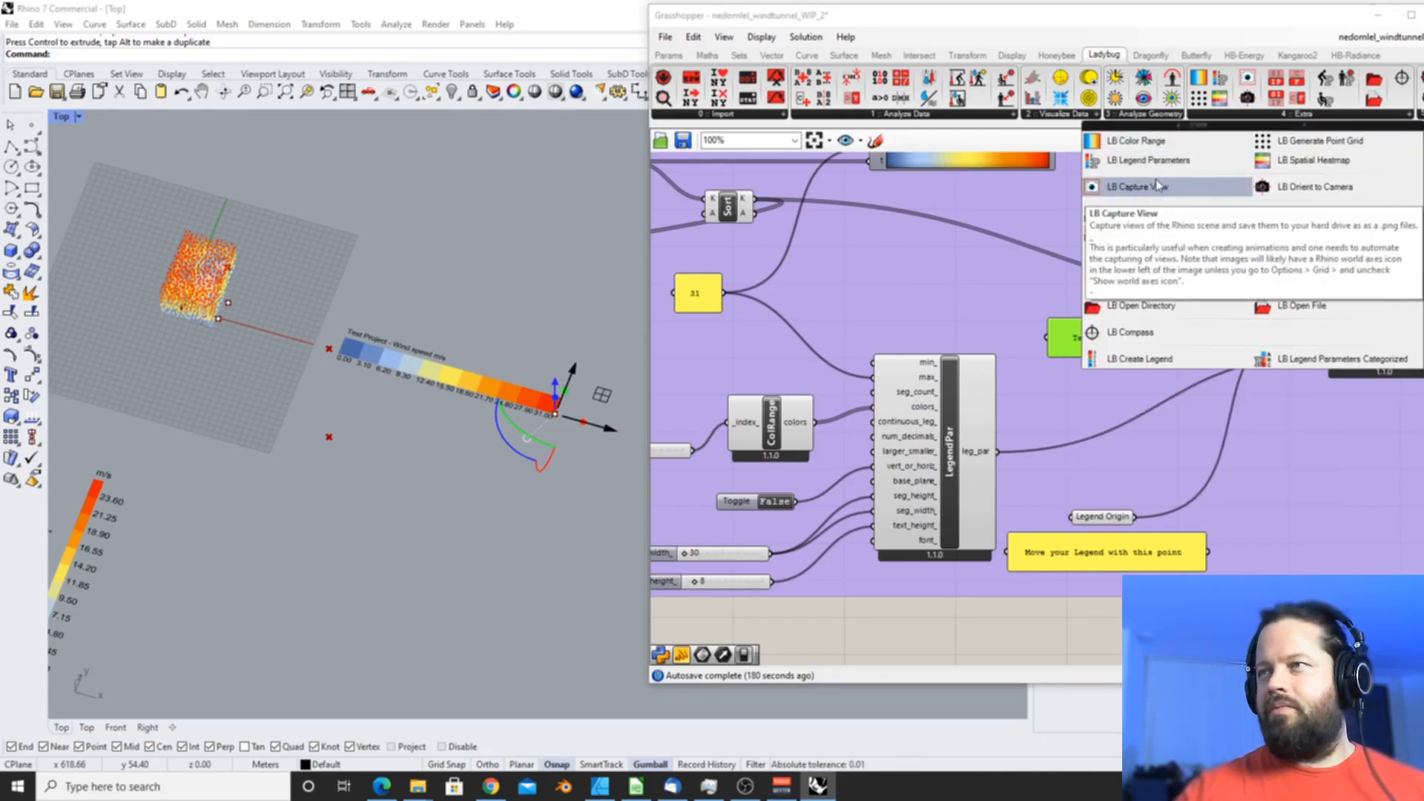
left_click(946, 425)
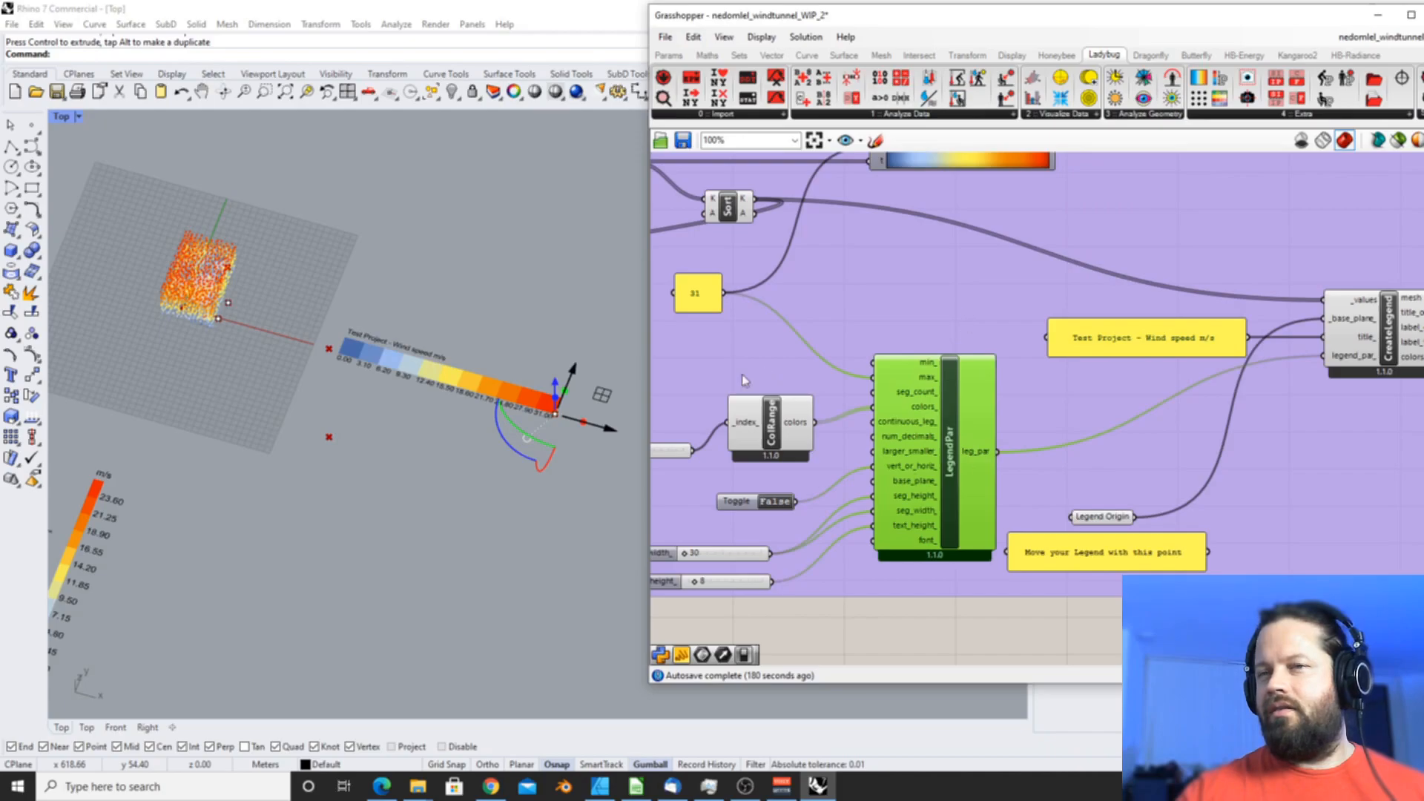
right_click_drag(457, 468, 467, 467)
scroll(467, 462, "down", 4)
scroll(483, 416, "up", 9)
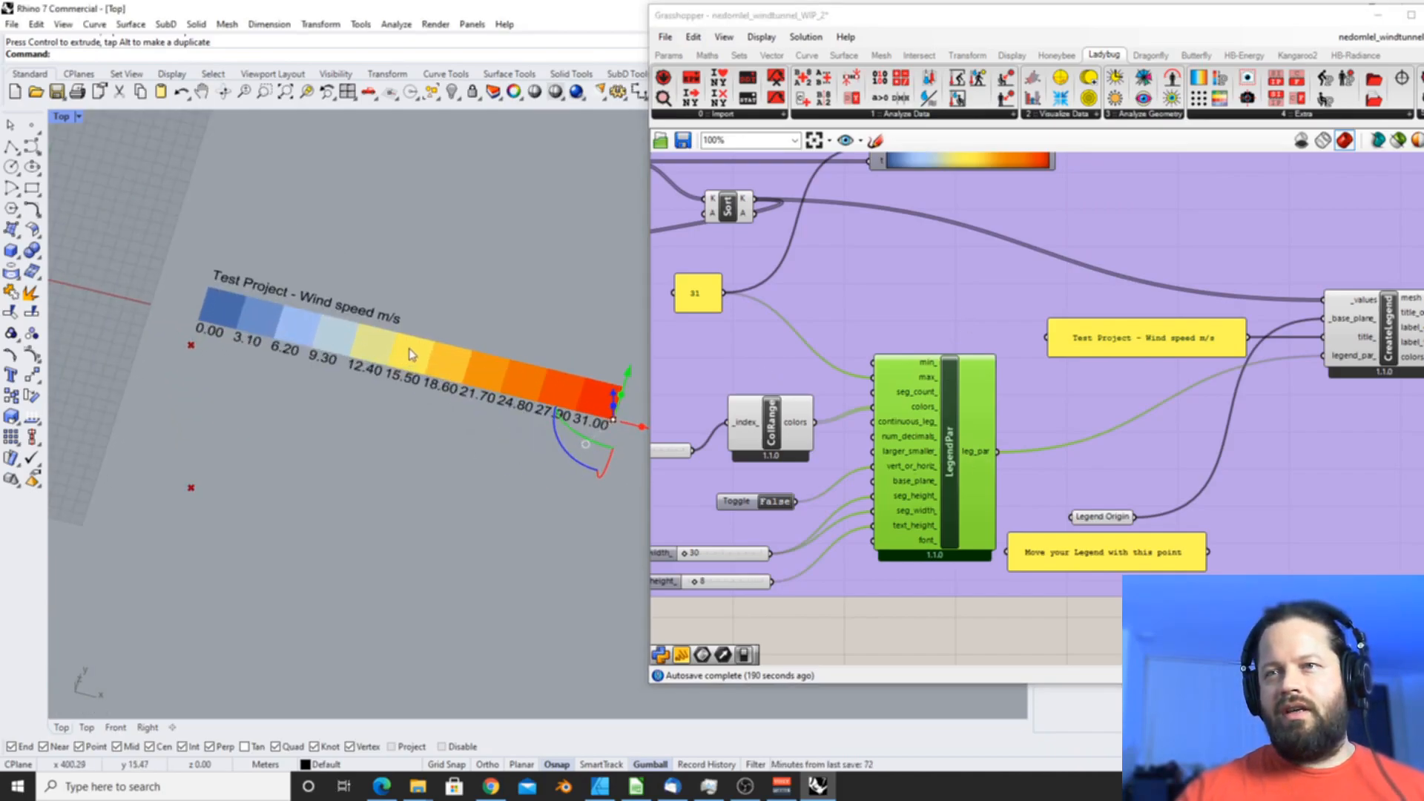
scroll(410, 355, "down", 5)
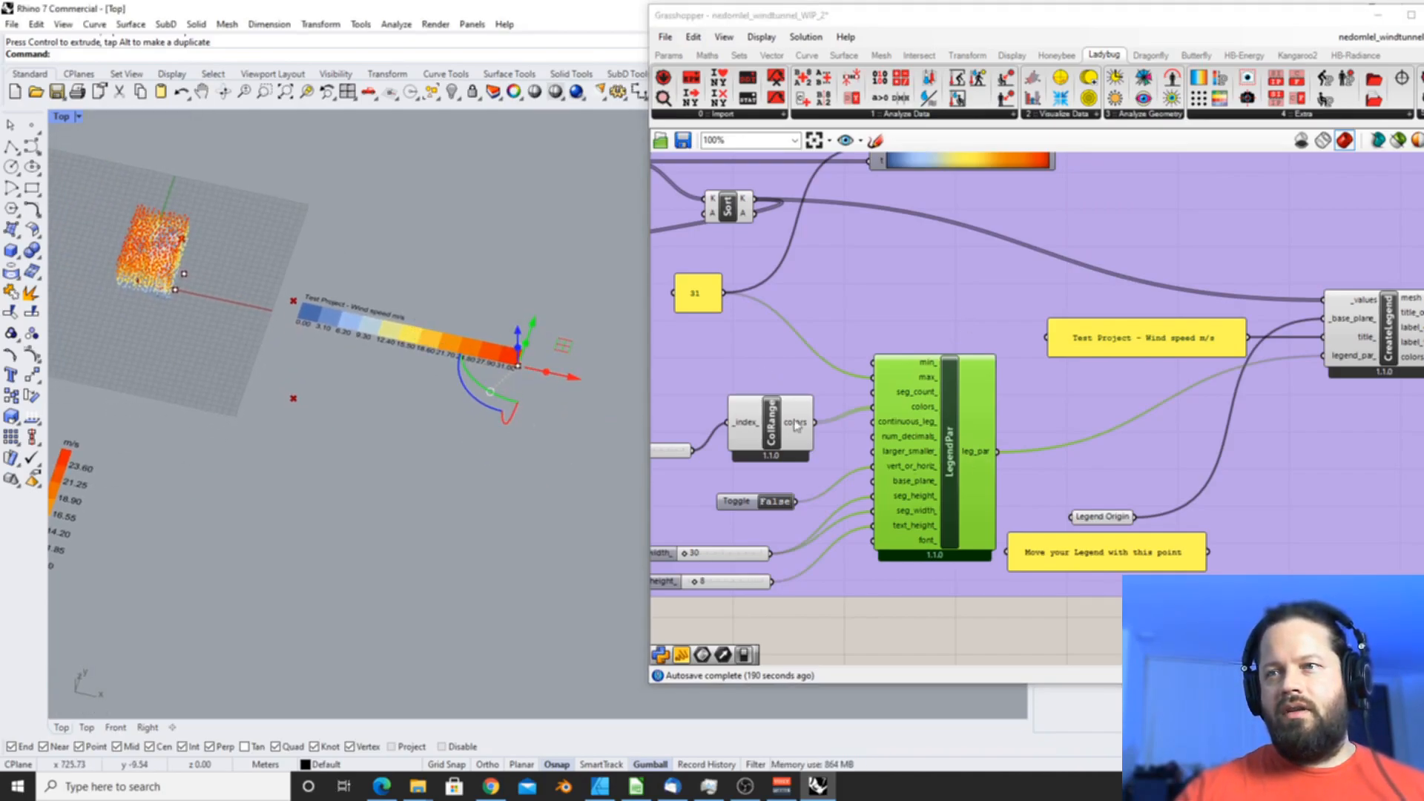
- Examine the inputs of Legend Parameters and select the gradient that colours the wind vectors
right_click_drag(690, 407, 804, 385)
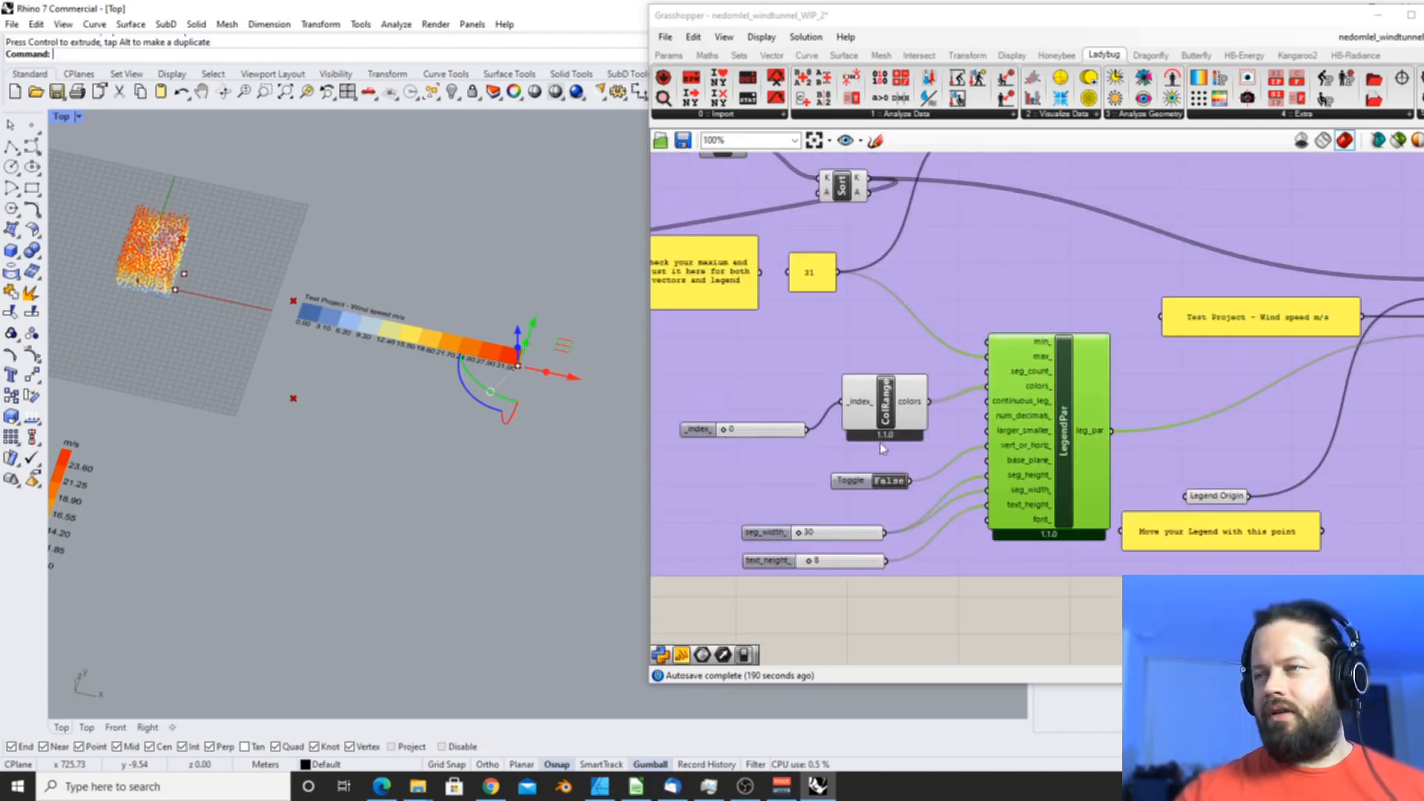
scroll(875, 444, "down", 3)
scroll(1019, 307, "up", 2)
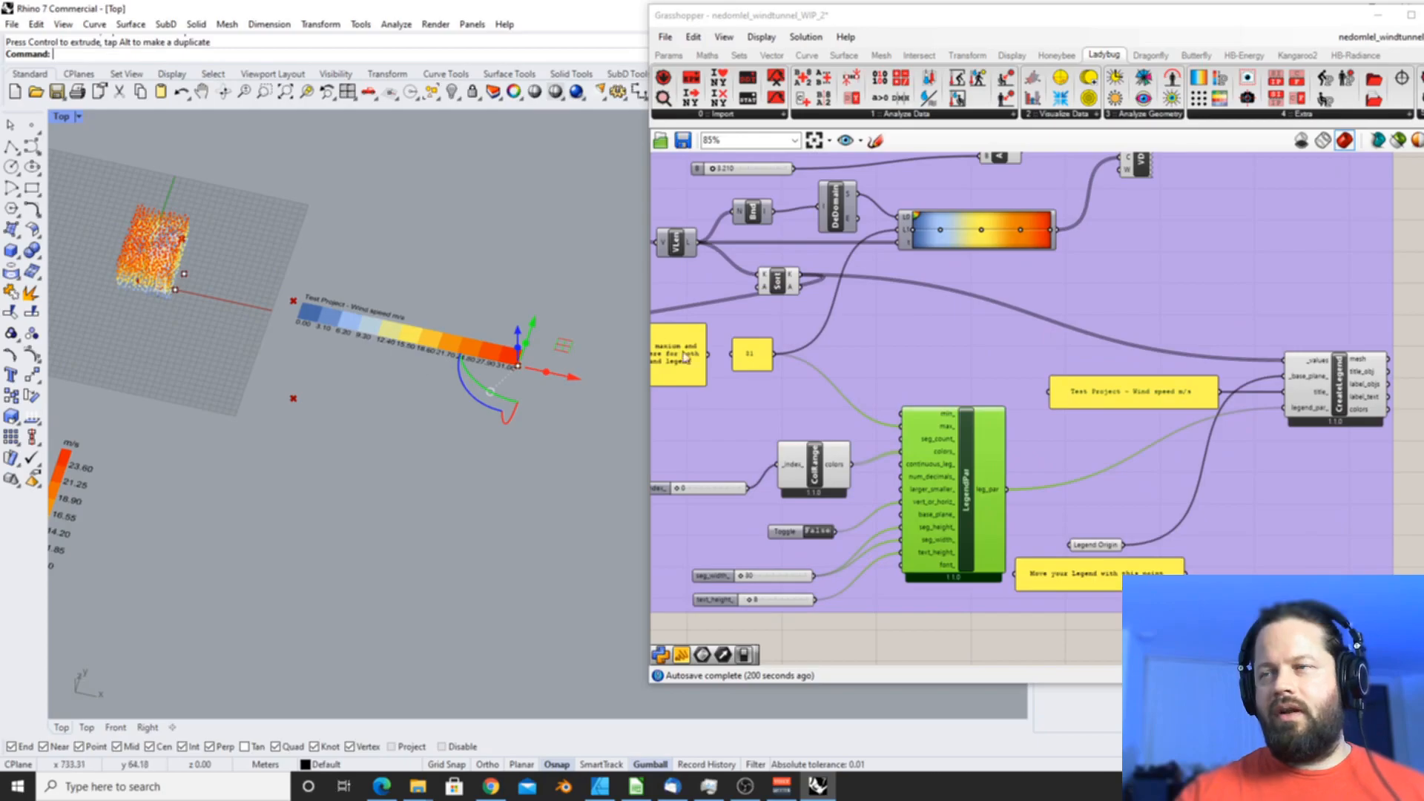
scroll(977, 229, "up", 2)
scroll(904, 270, "down", 2)
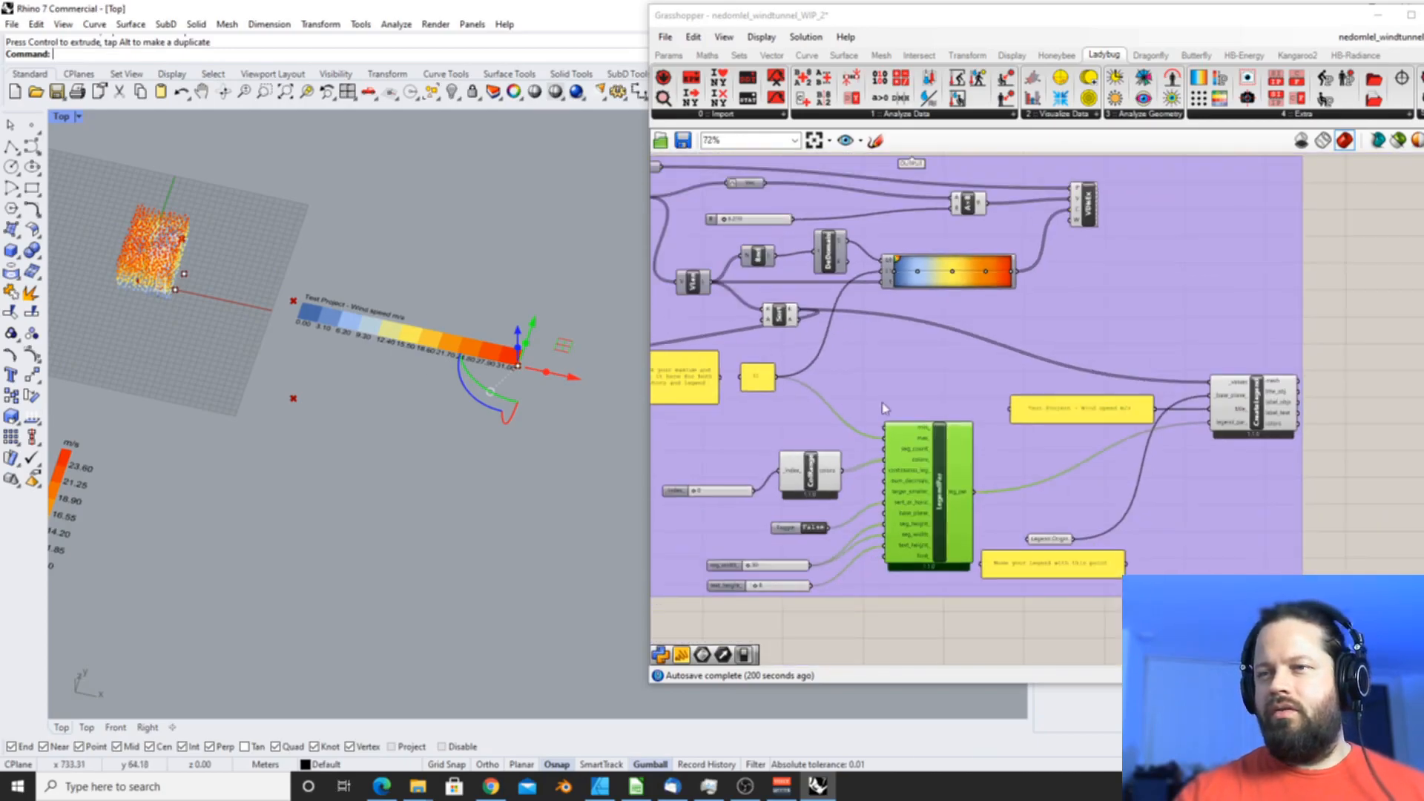
scroll(966, 296, "up", 1)
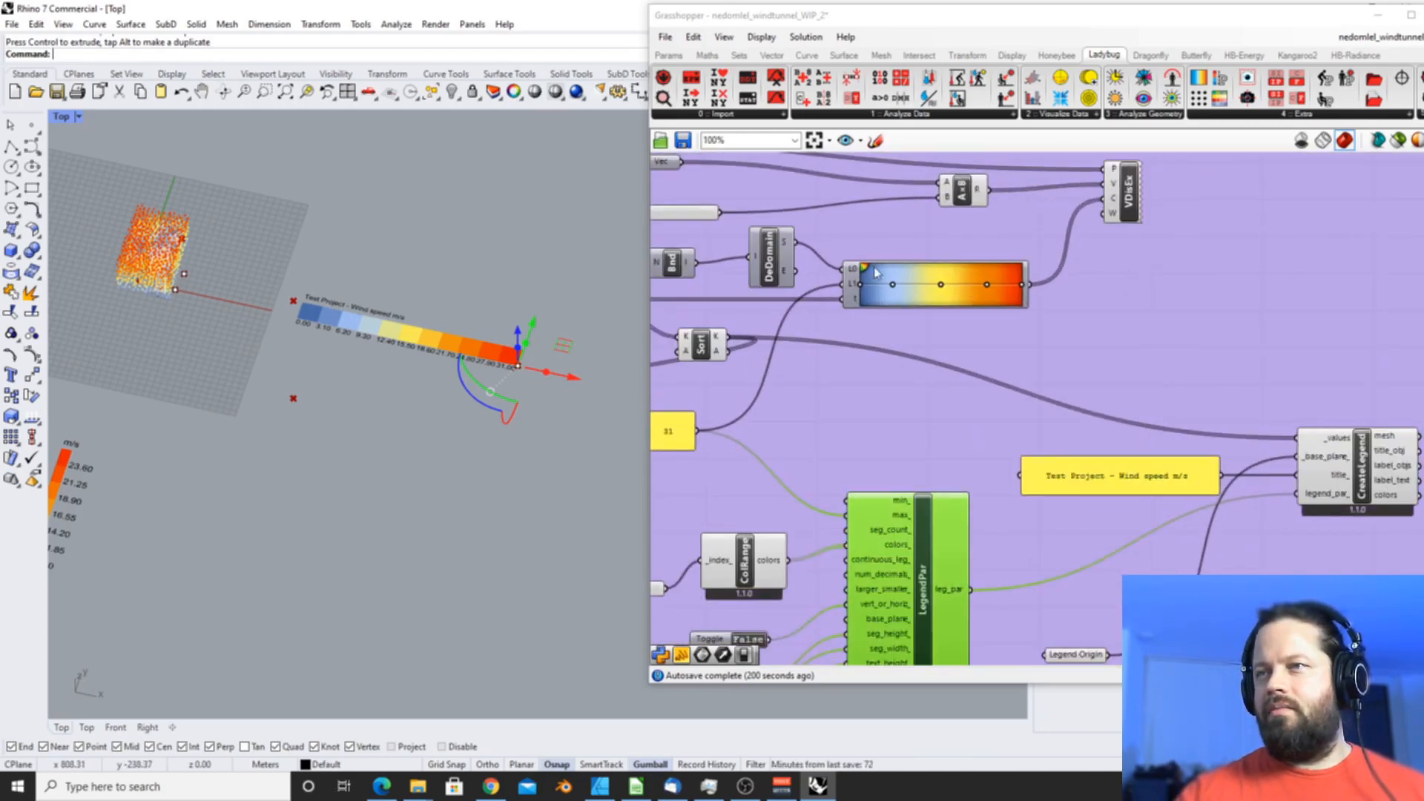
scroll(876, 273, "up", 2)
left_click(850, 275)
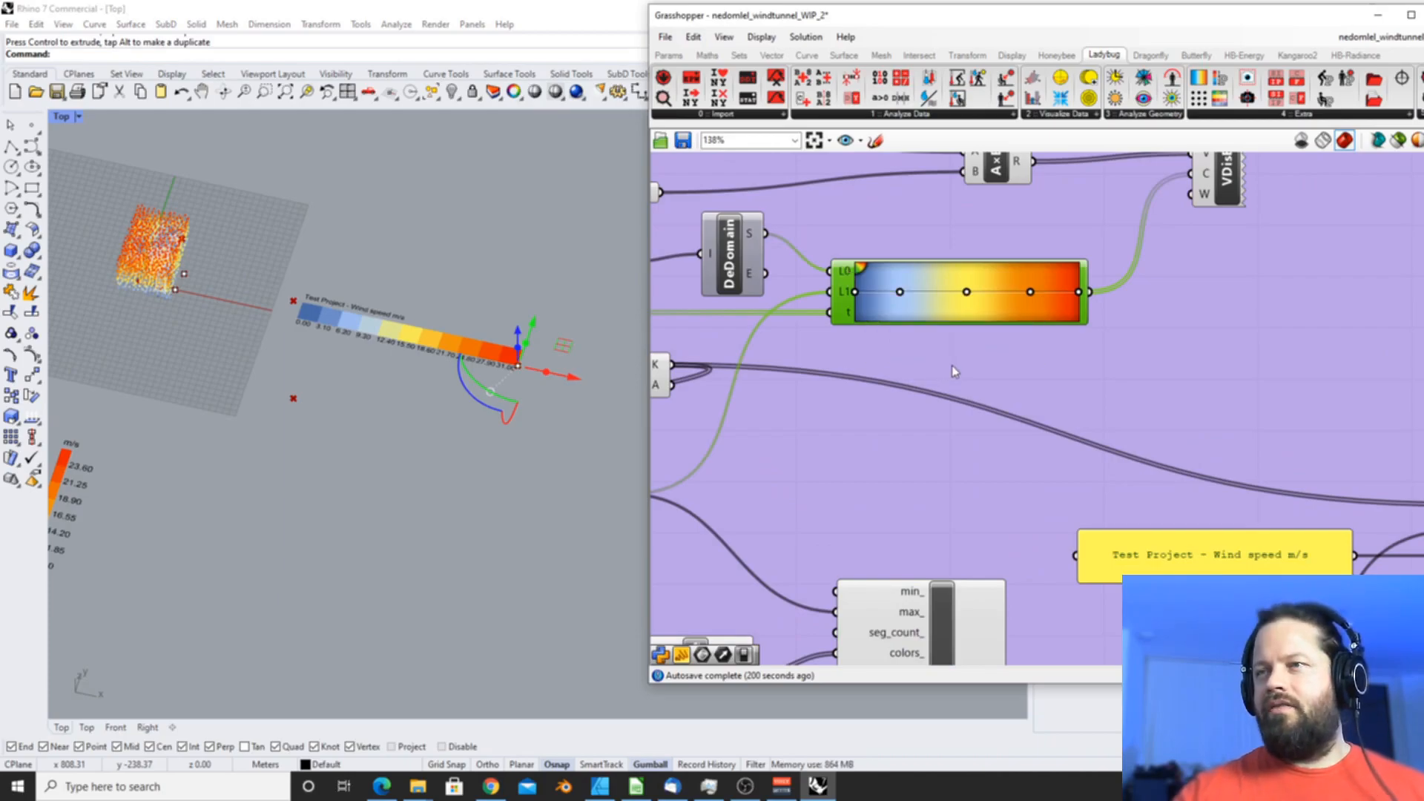
- Compare the legend colours with the coloured wind arrows around the buildings in the Rhino model
right_click_drag(517, 358, 515, 371)
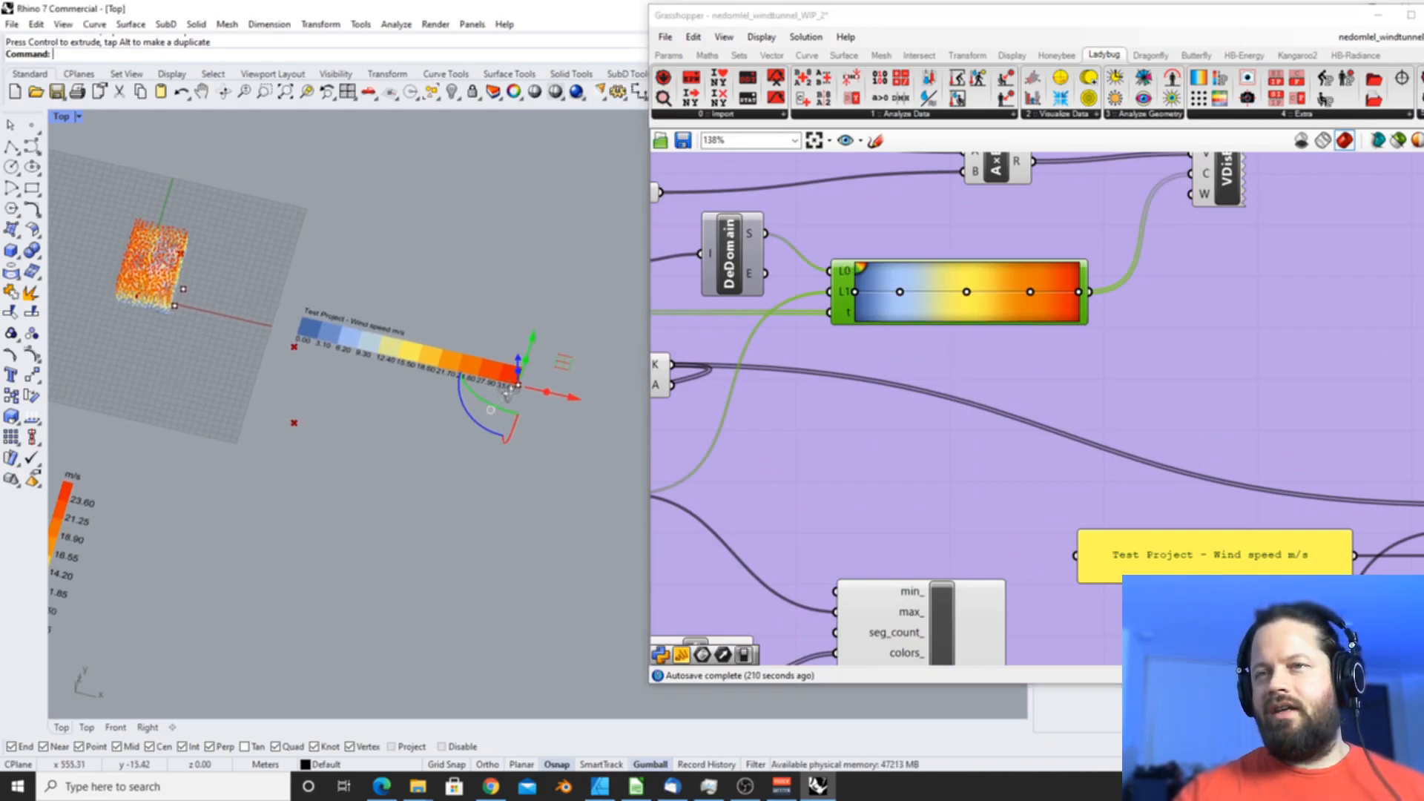
scroll(451, 345, "up", 2)
right_click_drag(445, 343, 353, 302)
scroll(679, 371, "down", 3)
scroll(311, 357, "down", 5)
scroll(327, 275, "up", 3)
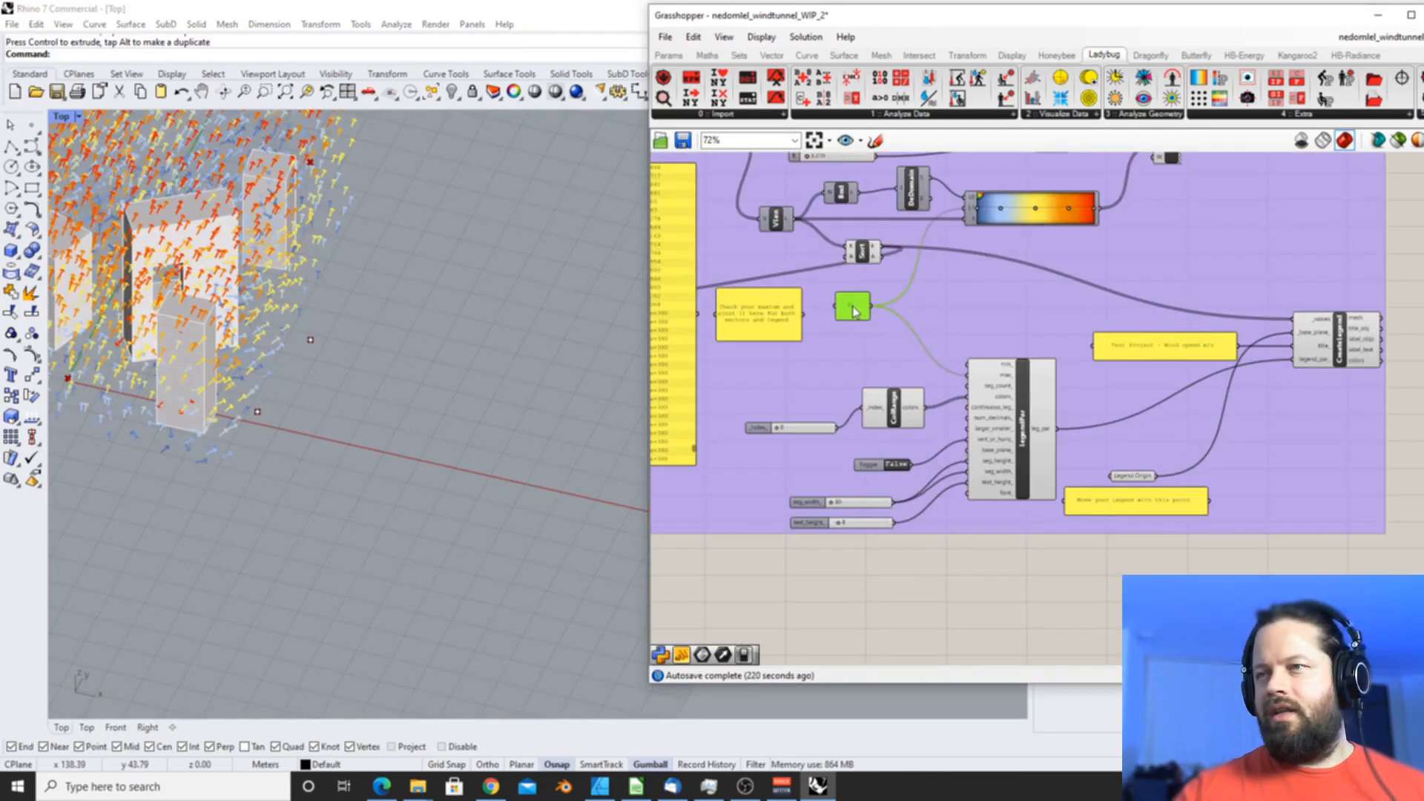
- Reposition the panel holding the maximum value of 31 that feeds the gradient and Legend Parameters
left_click_drag(855, 312, 836, 323)
right_click_drag(654, 311, 670, 308)
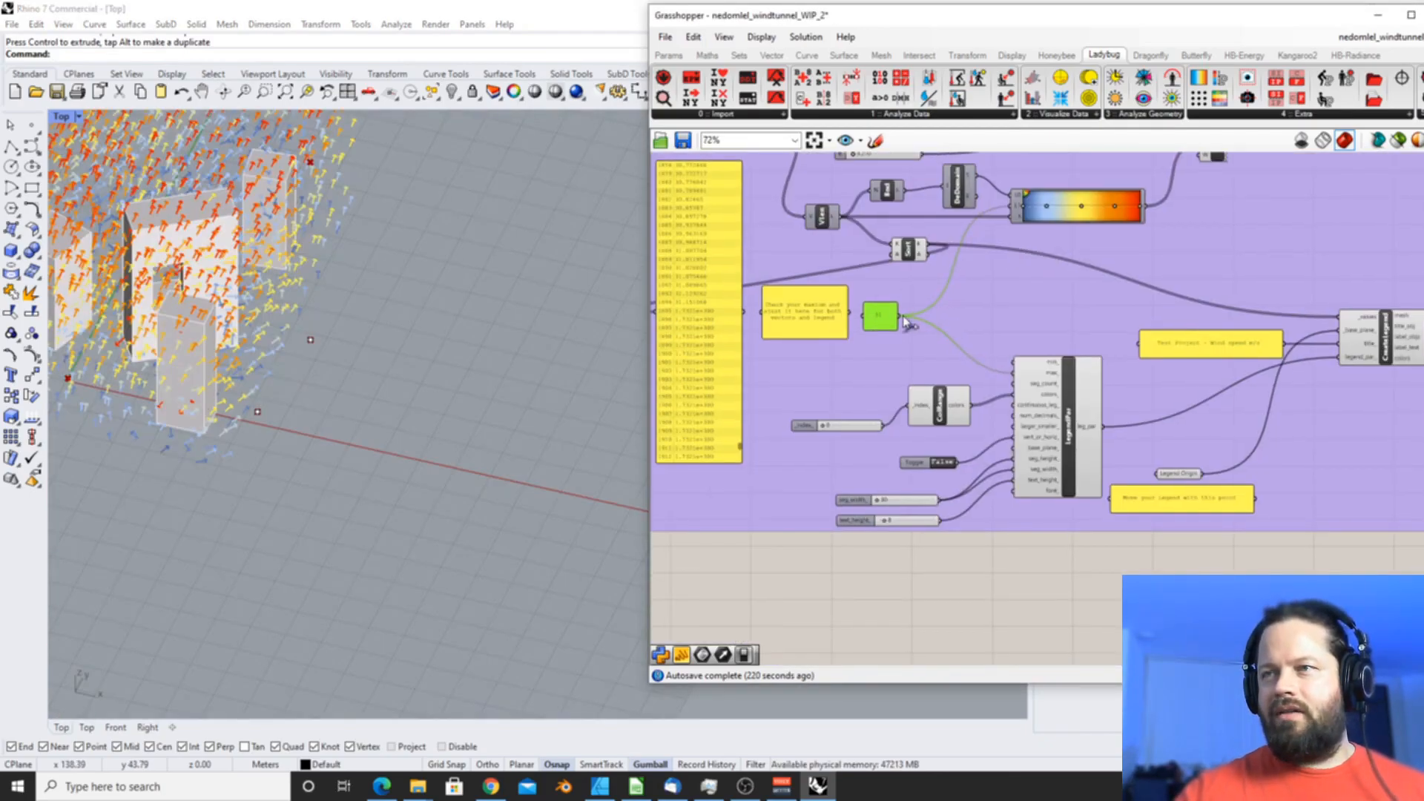
left_click_drag(889, 318, 899, 306)
- Place a second LB Legend Parameters component over the existing one and delete it
left_click(1074, 394)
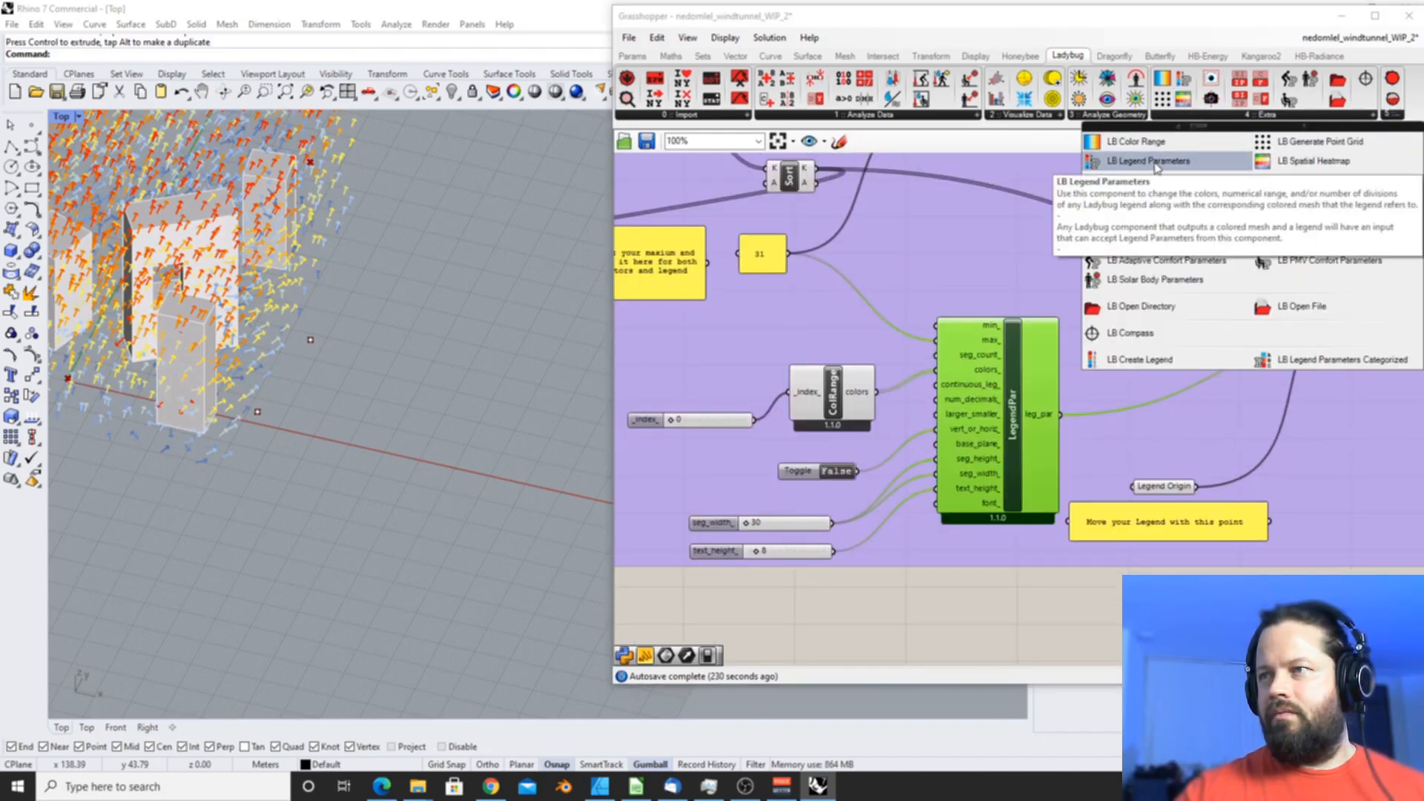
left_click(1155, 168)
left_click(1022, 288)
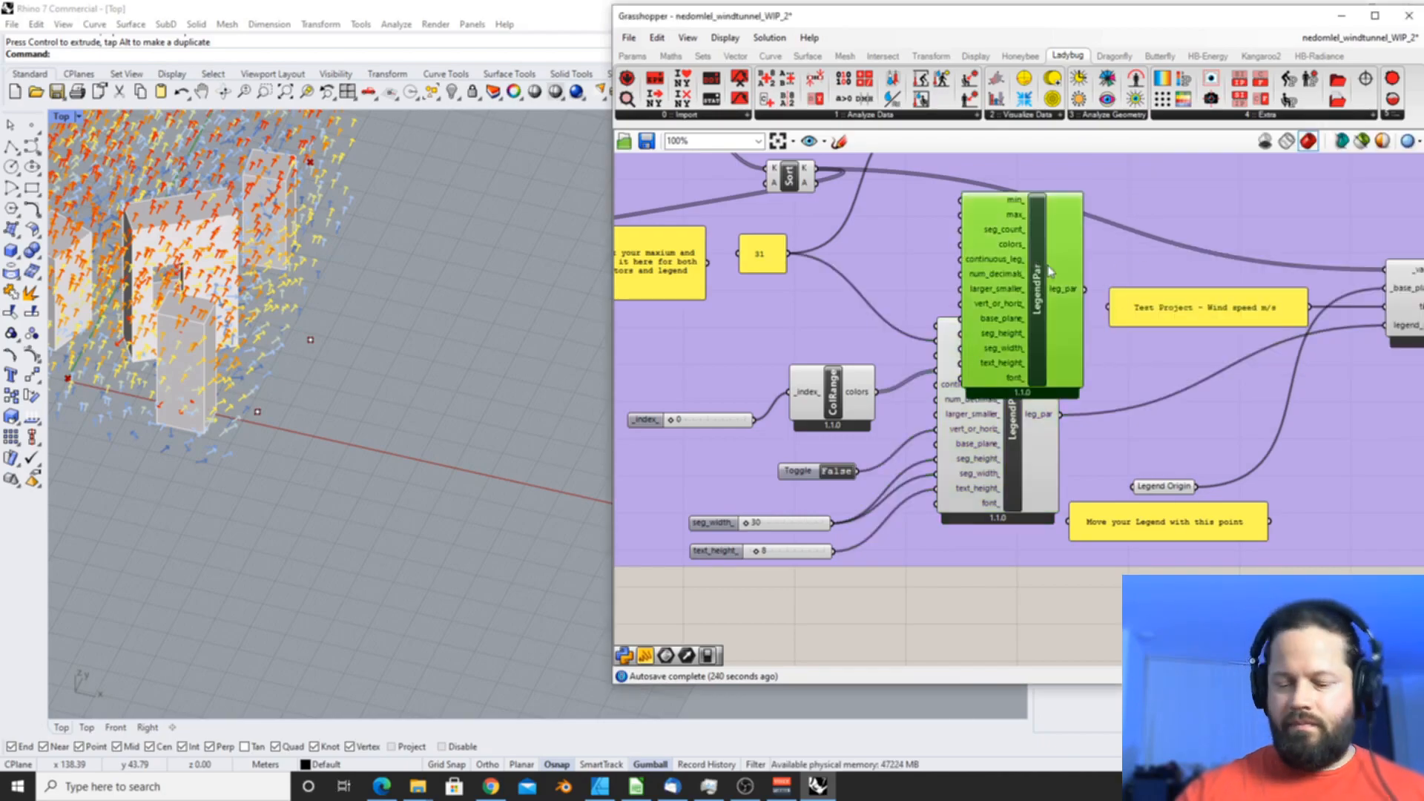
key("Delete")
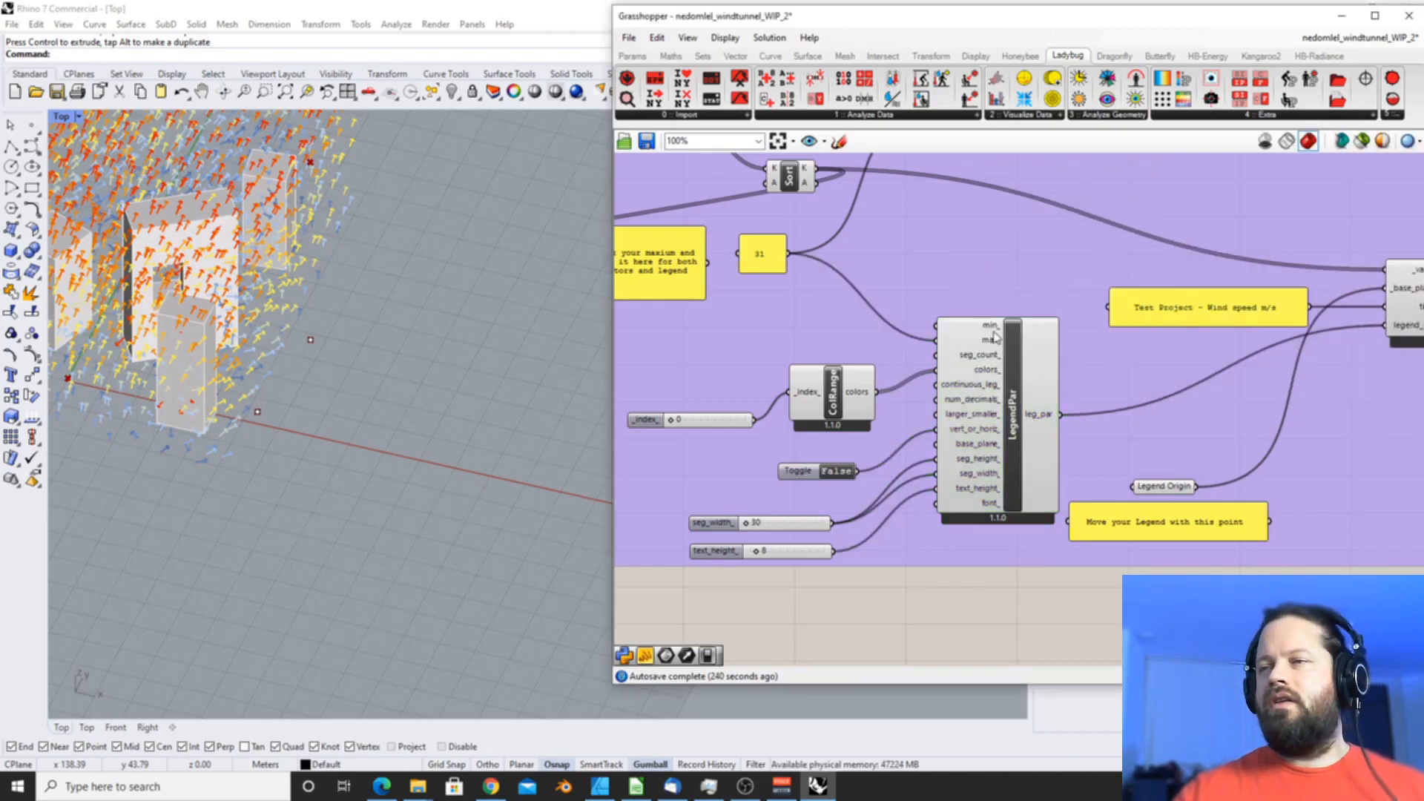
- Trace the maximum value panel to the gradient and the legend's max input, and select the Color Range index slider
mouse_move(988, 333)
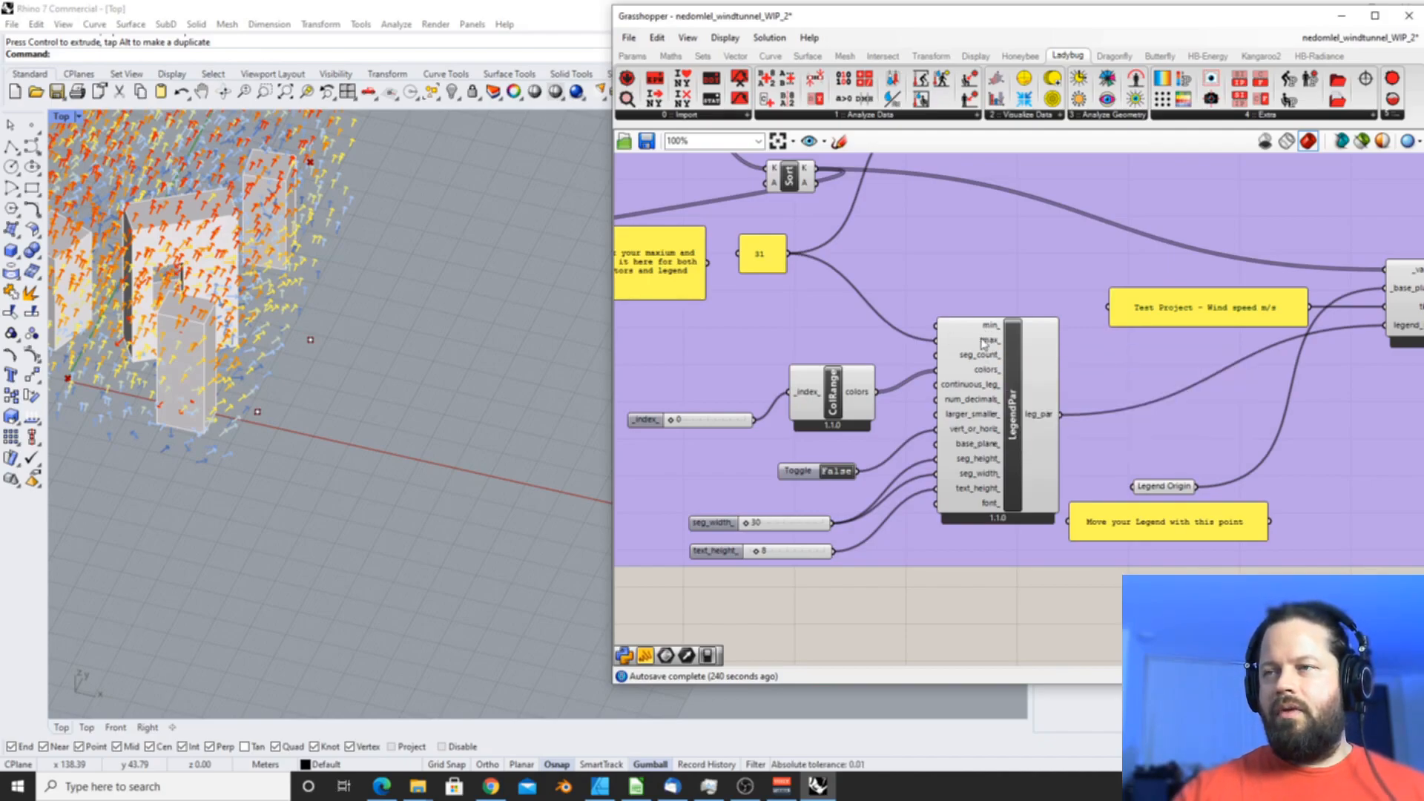
left_click(764, 260)
scroll(846, 297, "down", 2)
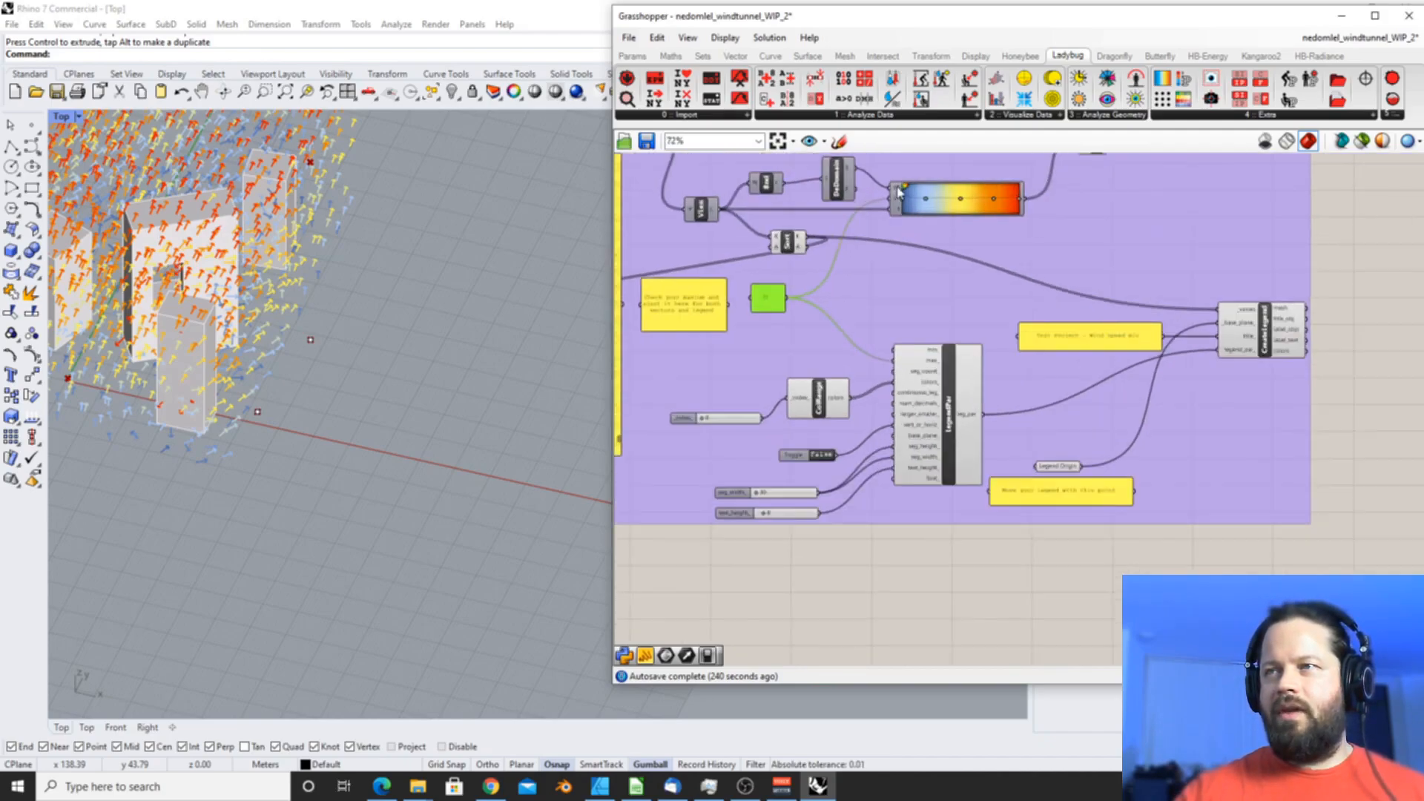
scroll(898, 204, "up", 2)
scroll(887, 334, "down", 1)
scroll(822, 475, "up", 1)
left_click_drag(817, 467, 771, 424)
scroll(911, 451, "down", 1)
scroll(742, 465, "up", 1)
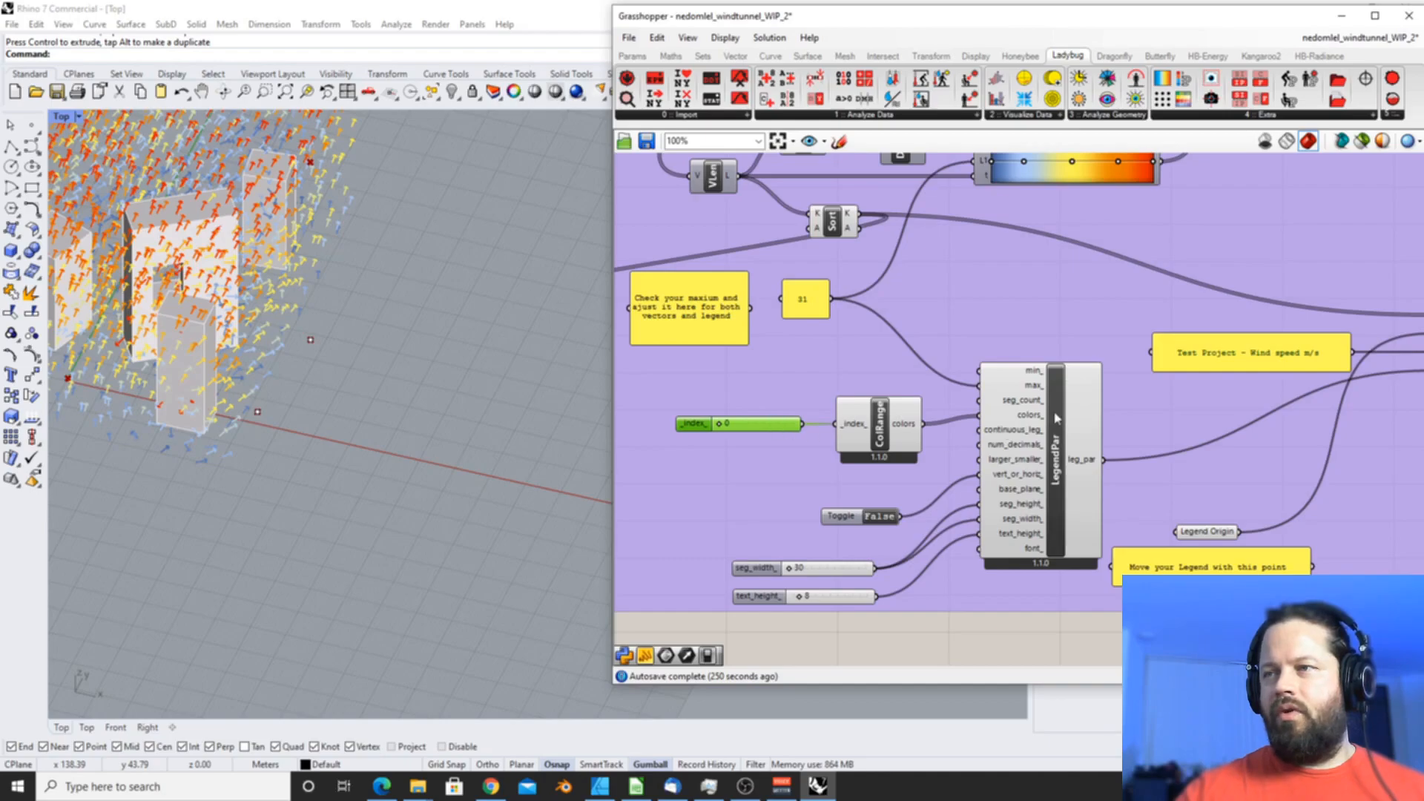
- View the legend in the Rhino model, select the Color Range component and read the gradient options of its index input
left_click(376, 349)
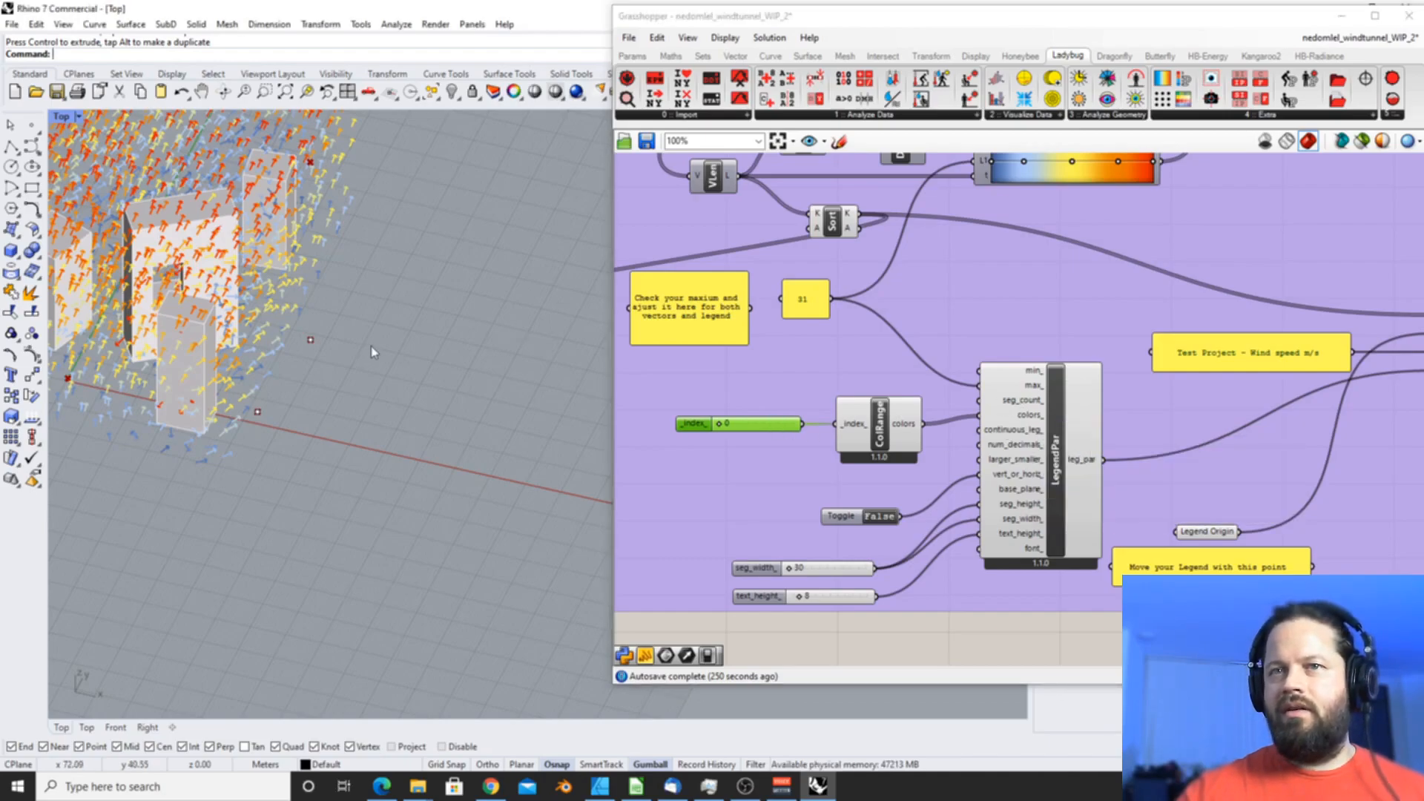
scroll(374, 371, "down", 4)
right_click_drag(369, 407, 389, 411)
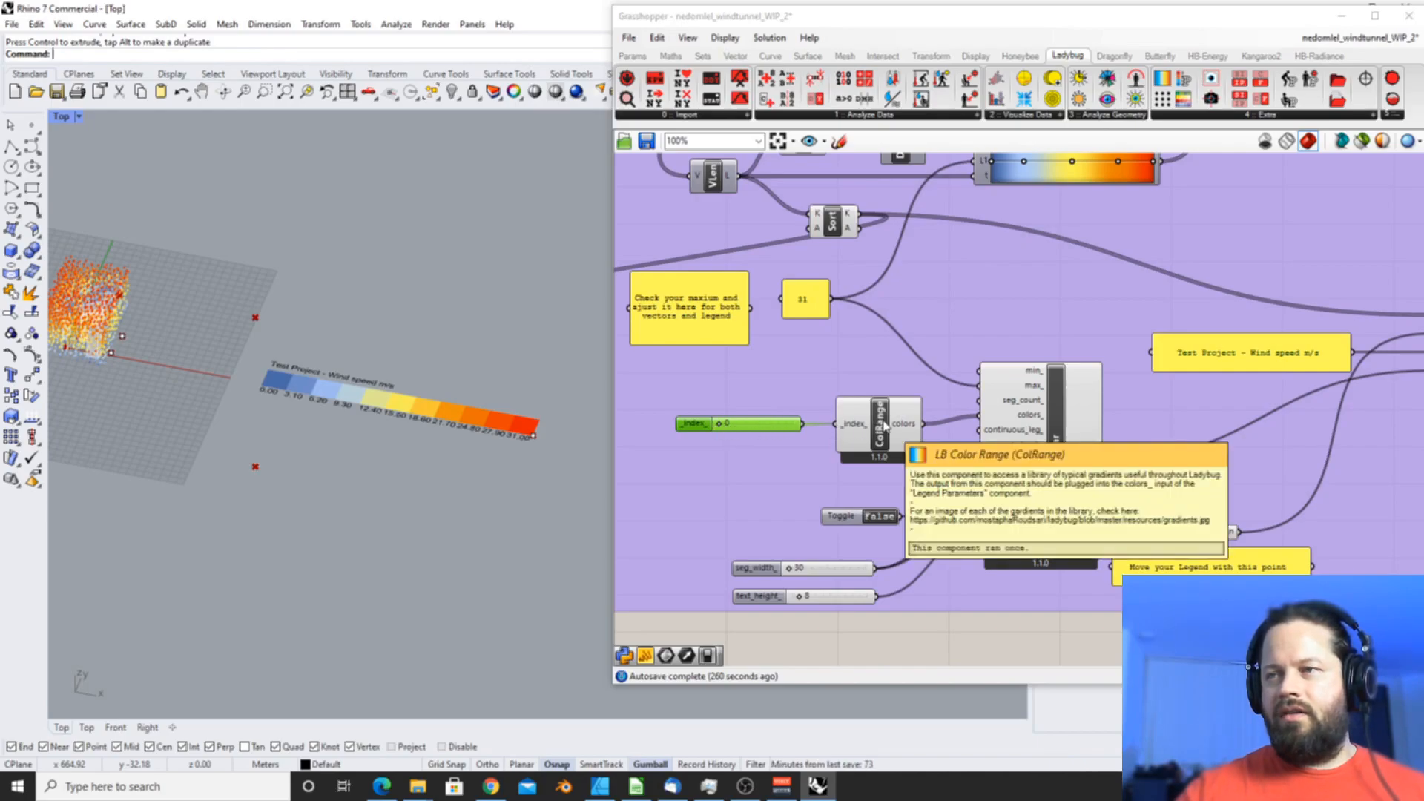
left_click(856, 423)
mouse_move(857, 424)
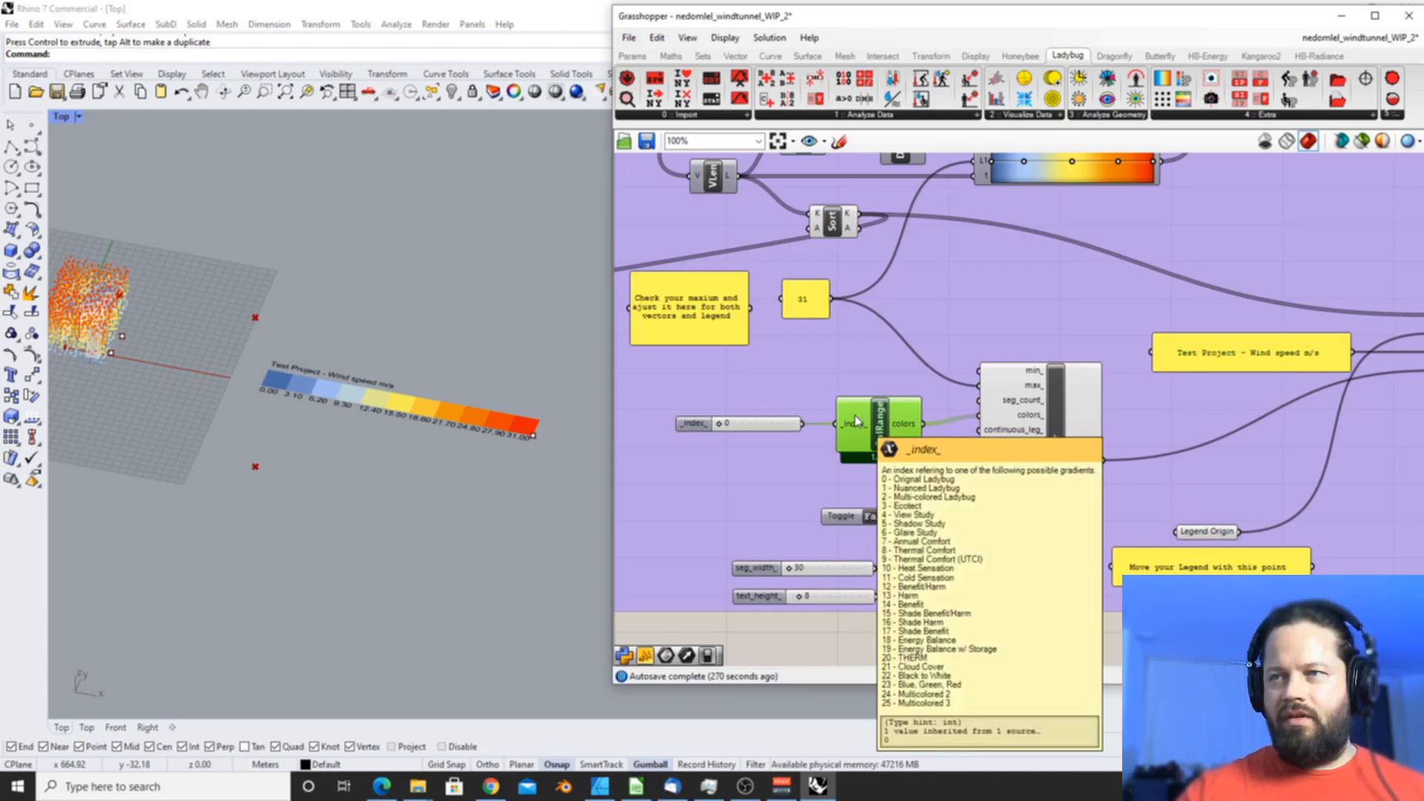
- Examine the gradient index options and the colors output of the Color Range component feeding the legend
scroll(853, 422, "down", 4)
scroll(791, 419, "up", 4)
mouse_move(766, 416)
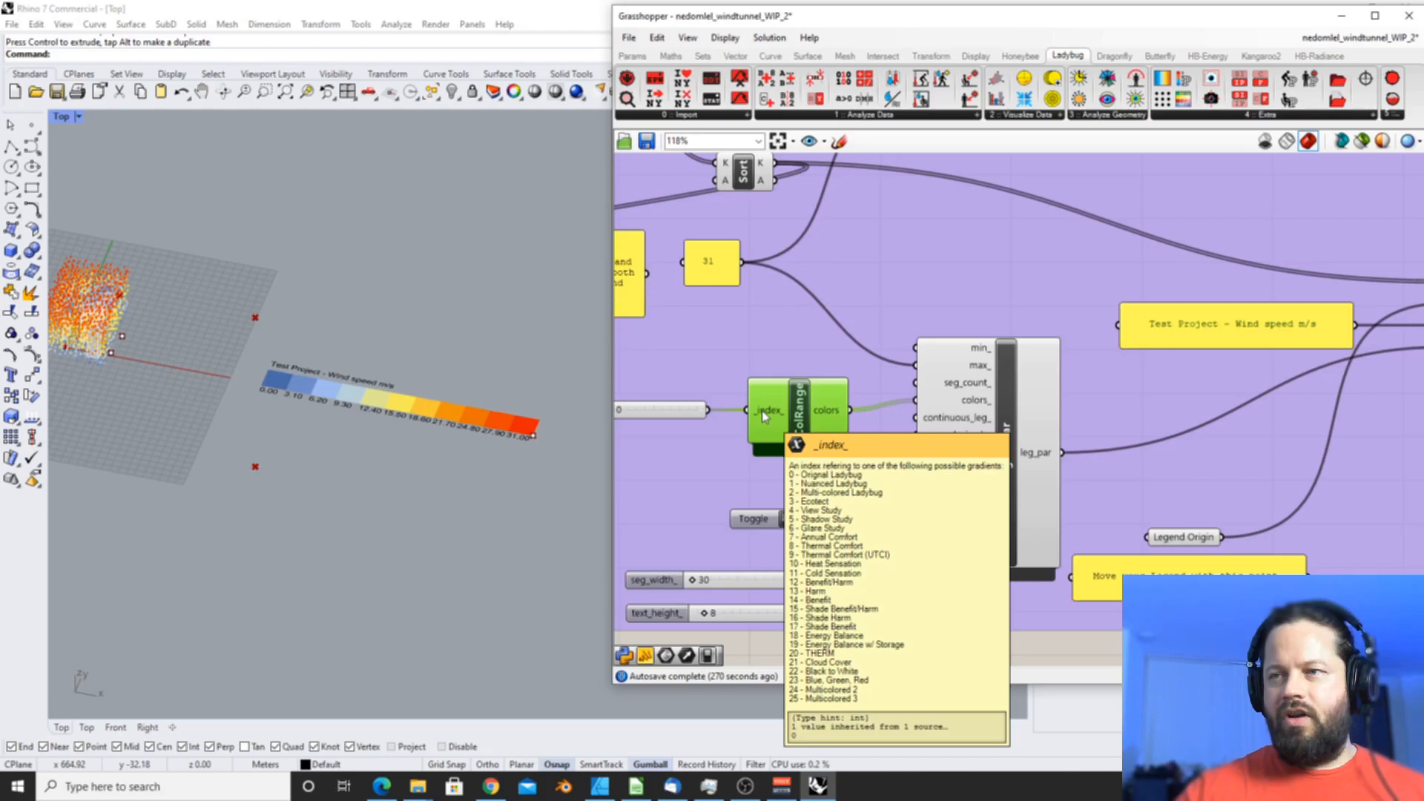
scroll(765, 416, "down", 3)
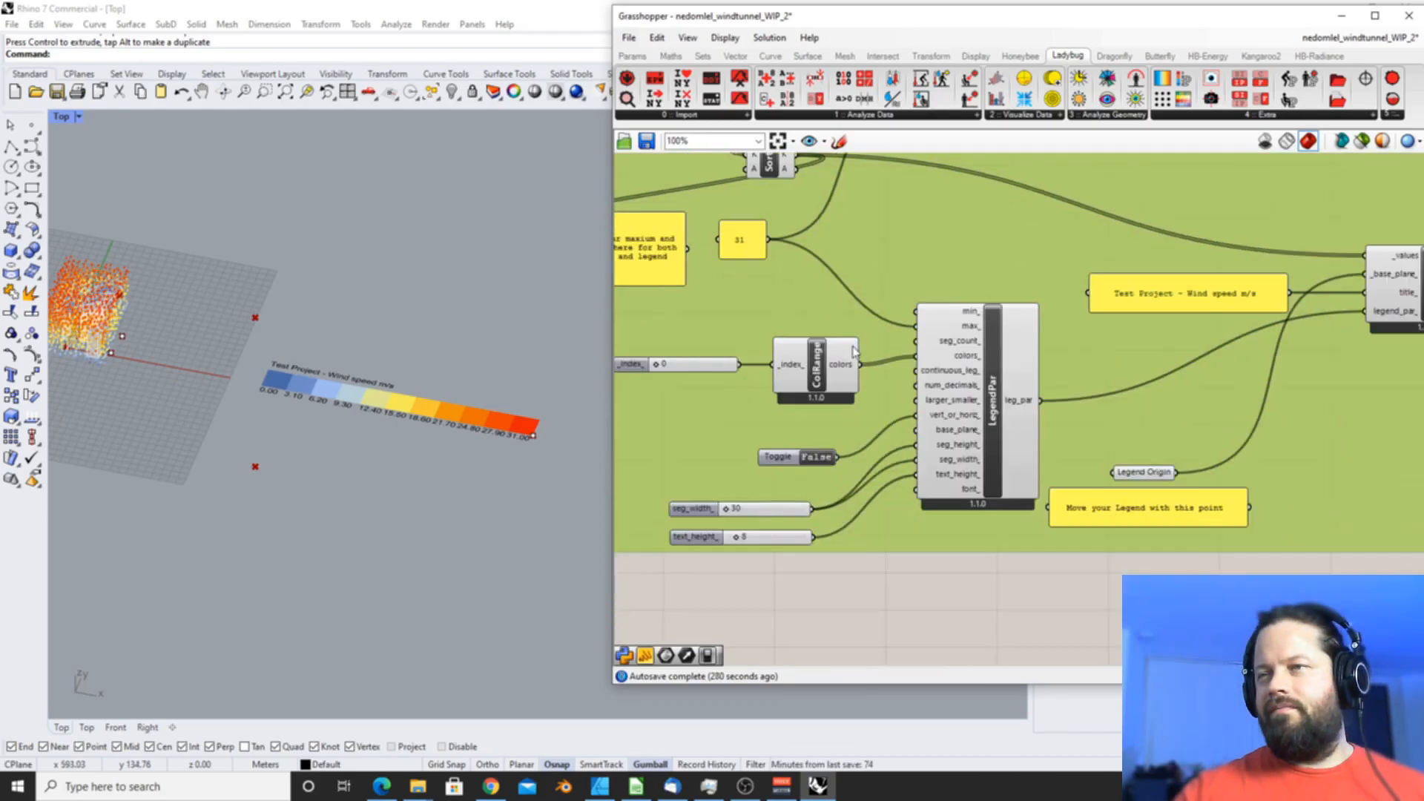
left_click(941, 238)
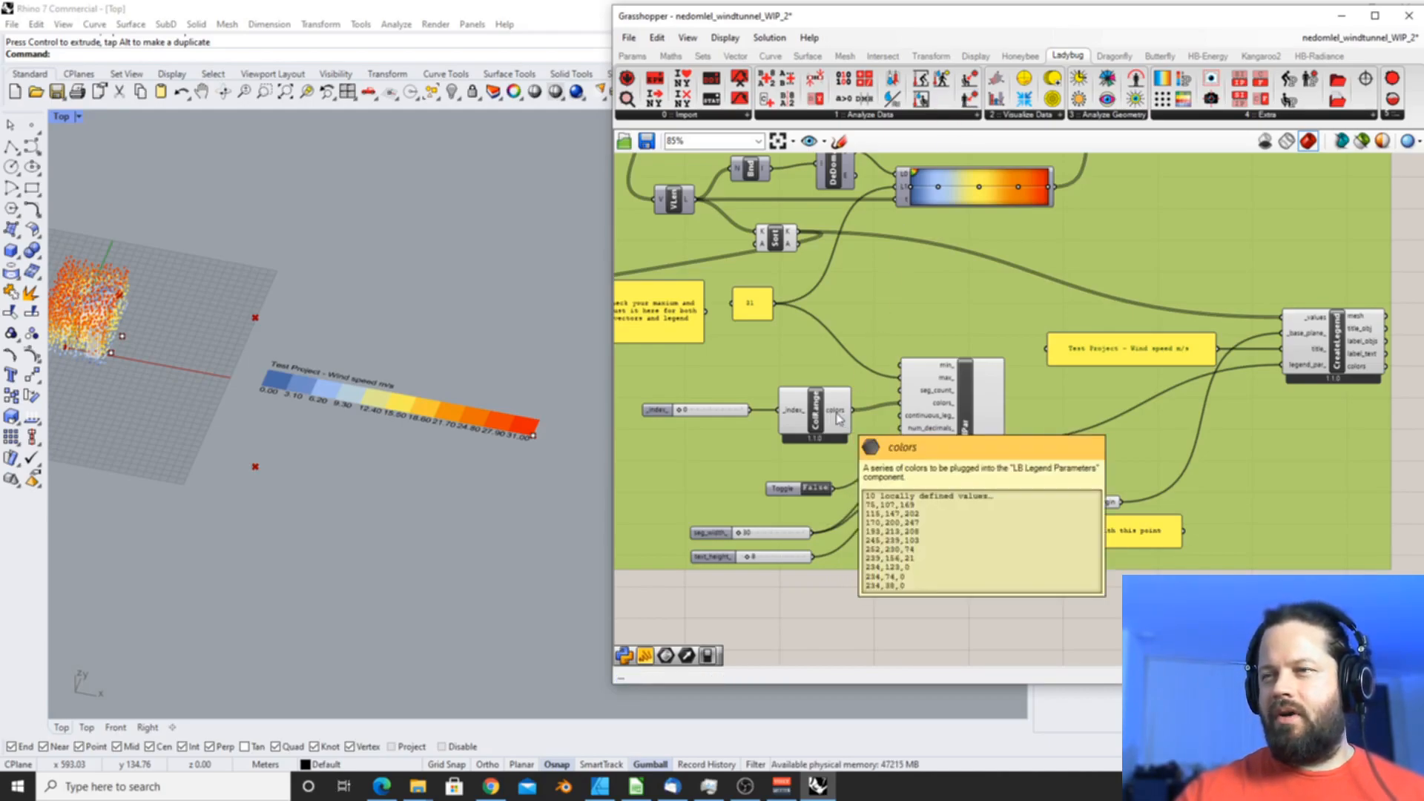
- Move the vert_or_horiz toggle up, test it at True, restore it to False and view the legend in the model
mouse_move(800, 490)
left_mouse_down()
mouse_move(801, 465)
mouse_move(805, 477)
left_mouse_up()
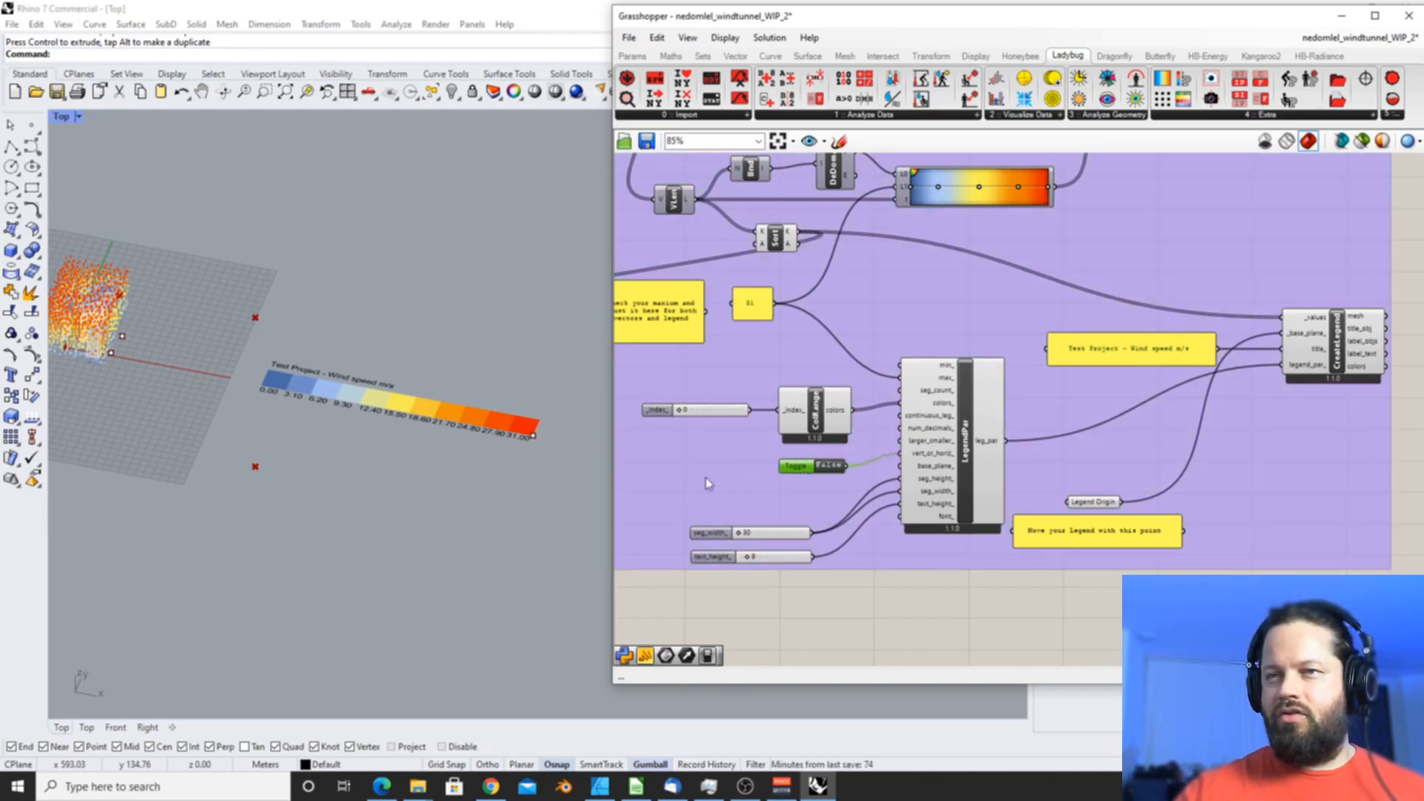
left_click(829, 466)
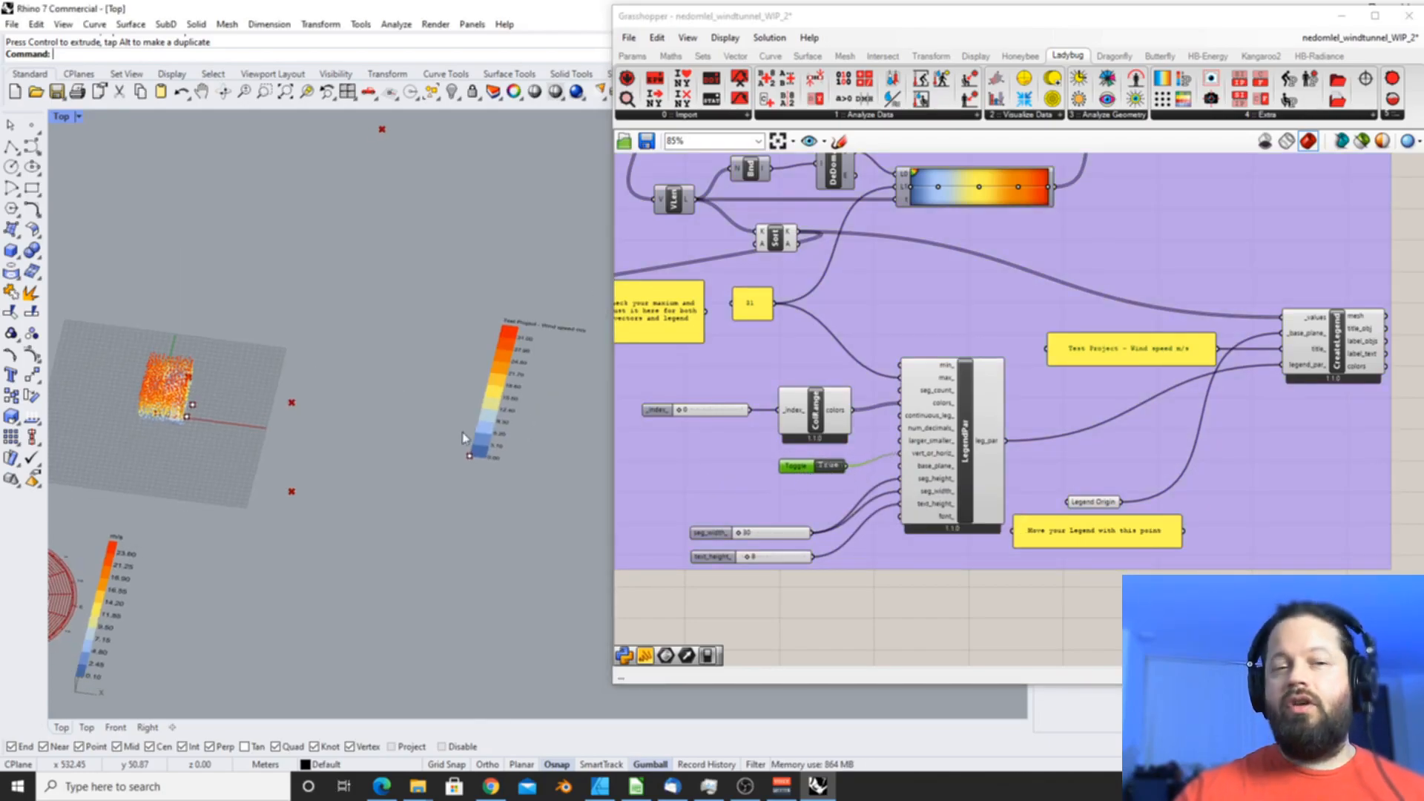
left_click(819, 468)
scroll(322, 427, "up", 10)
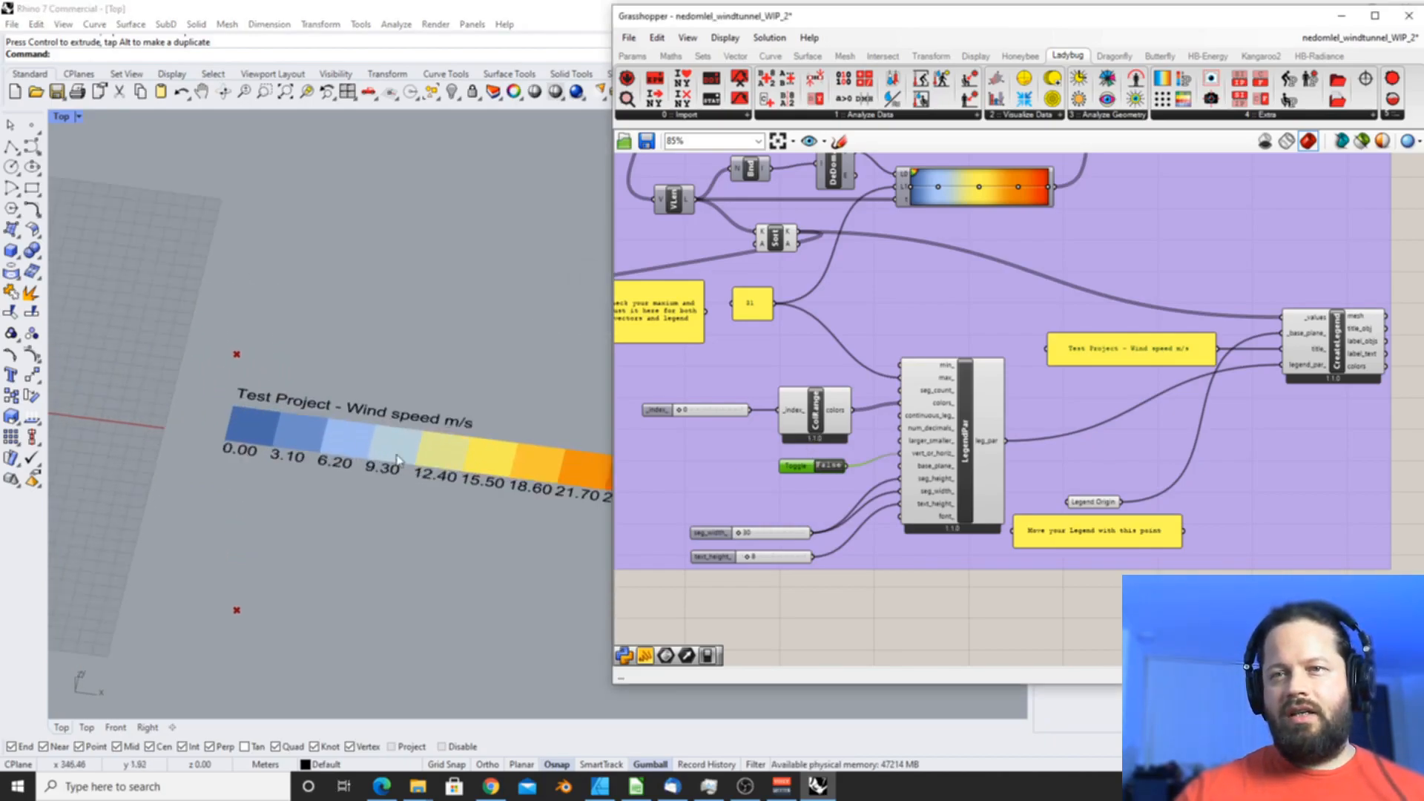
scroll(363, 410, "down", 6)
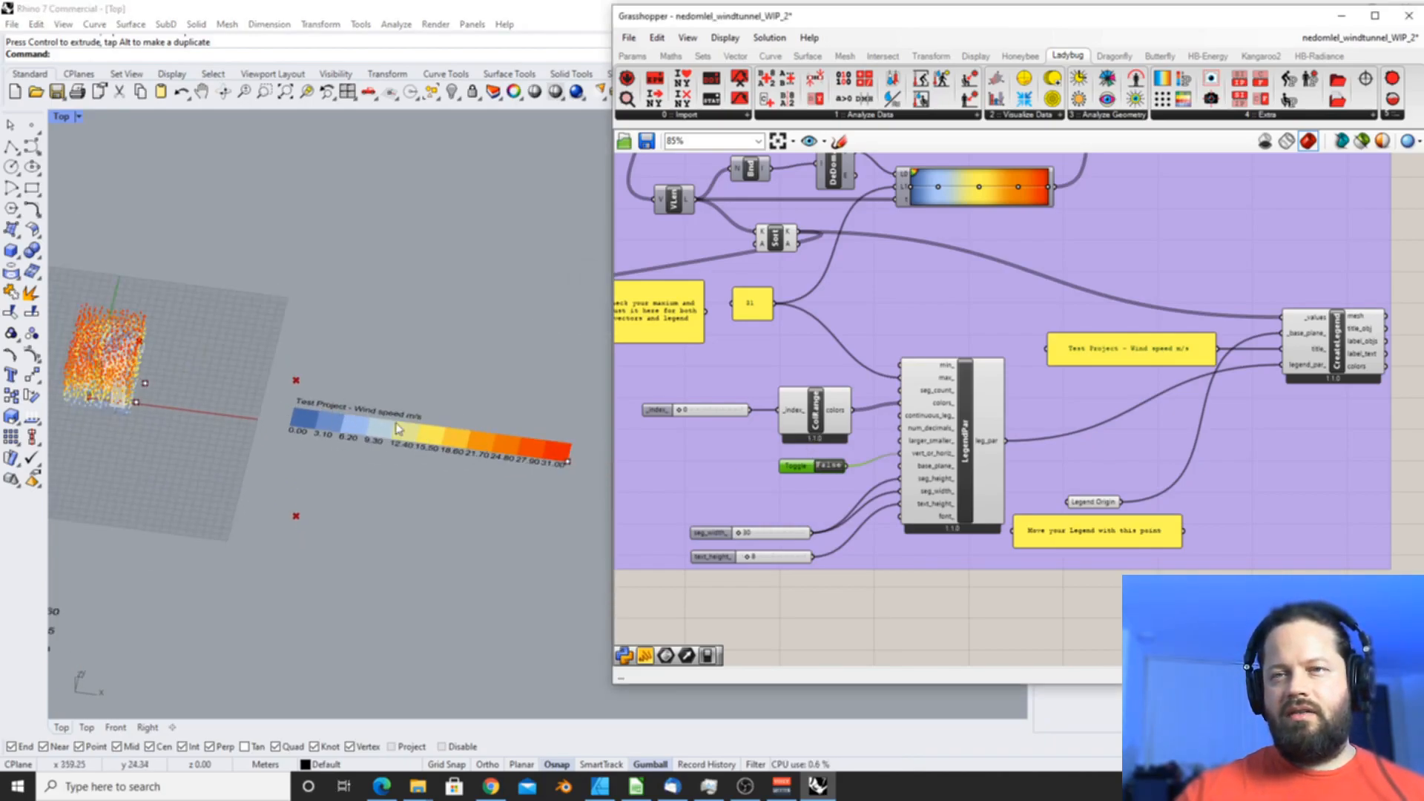
- Move the seg_width and text_height sliders up beneath the toggle and set text_height to 10
scroll(222, 422, "down", 4)
left_click(728, 502)
scroll(777, 551, "up", 3)
left_click(681, 528)
left_click_drag(682, 568, 700, 512, "shift")
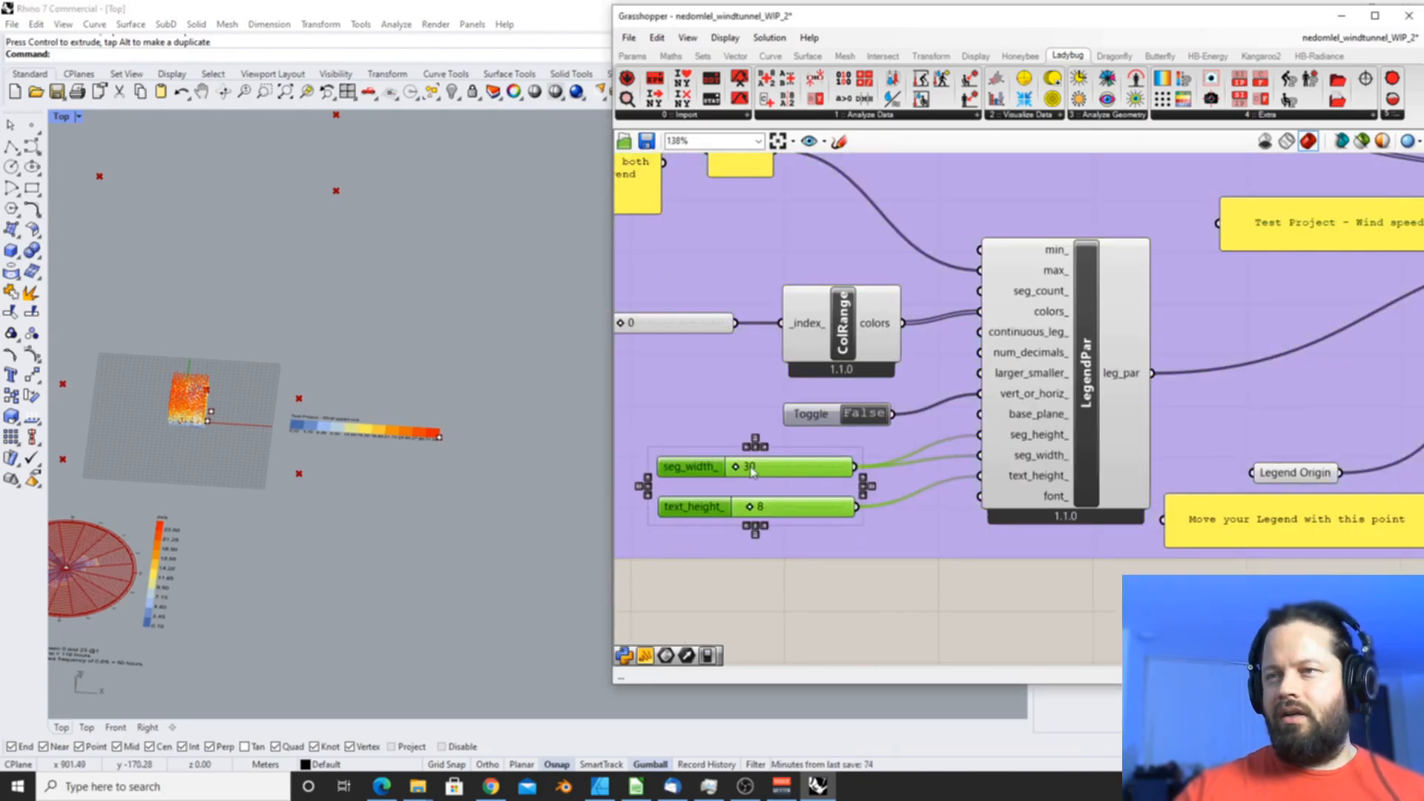
left_click_drag(741, 467, 755, 508)
scroll(748, 487, "up", 1)
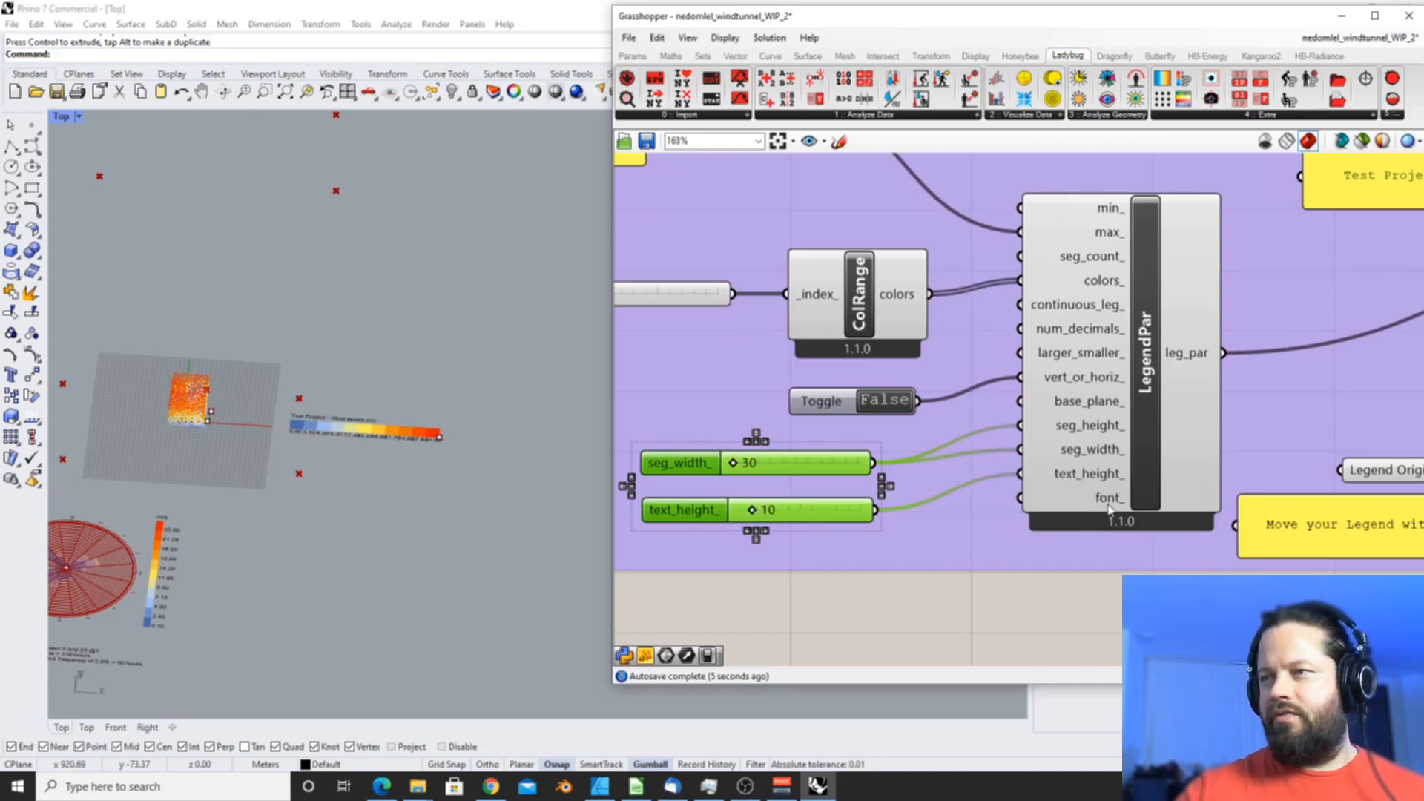
scroll(1066, 472, "down", 2)
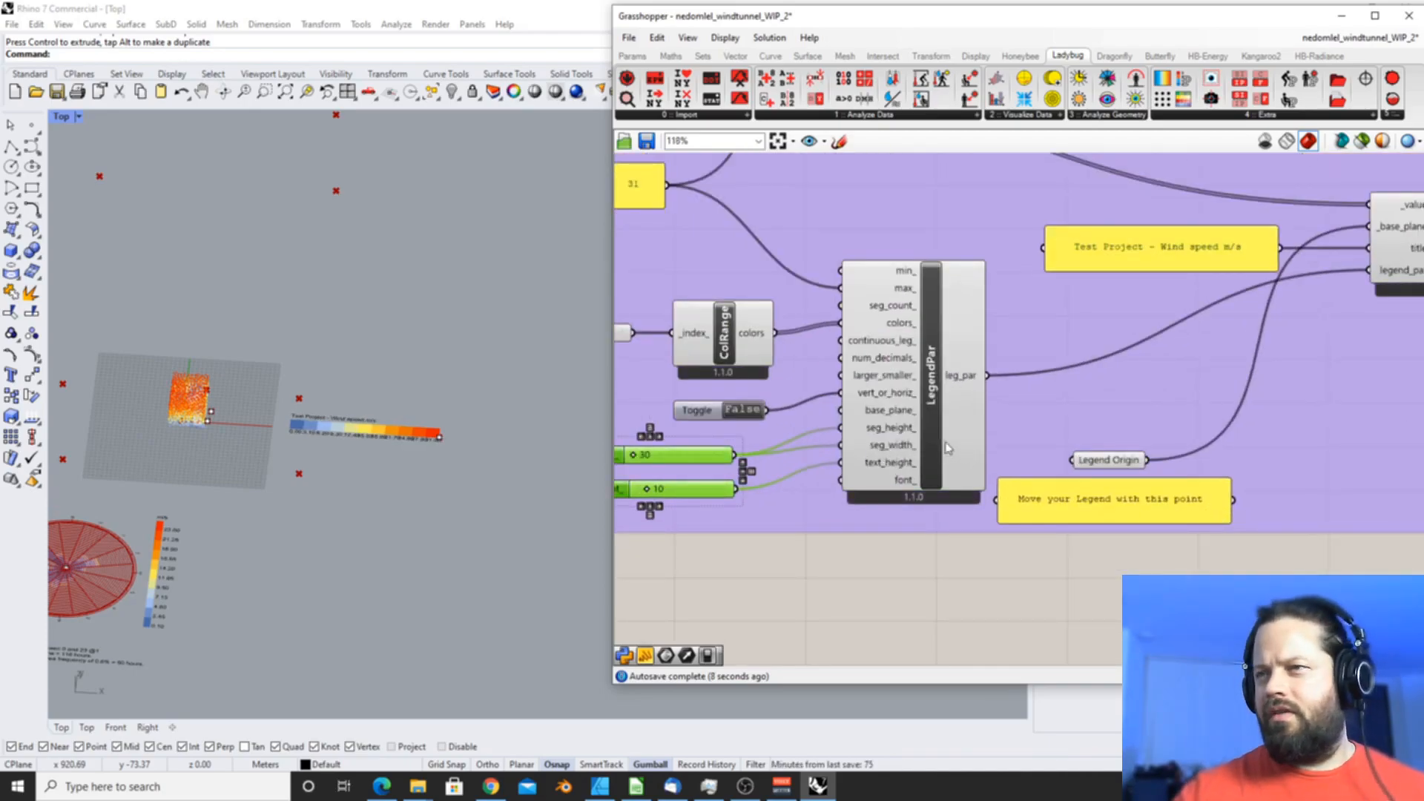
- Select the Legend Origin point together with the note about moving the legend
scroll(920, 446, "up", 2)
left_click(1061, 466)
left_click(1065, 511, "shift")
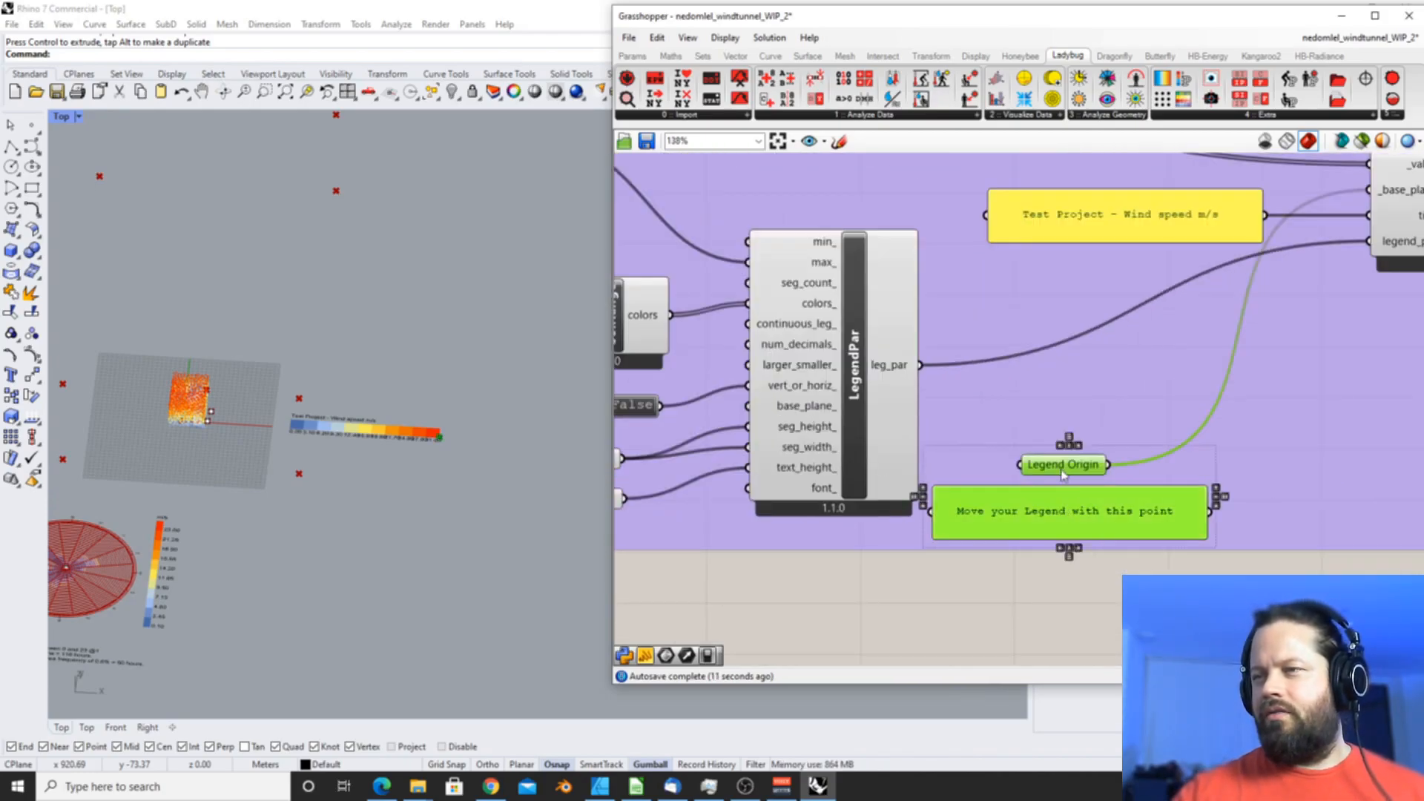
- Set the write and run toggles of the Butterfly solution component to False
scroll(1261, 445, "down", 4)
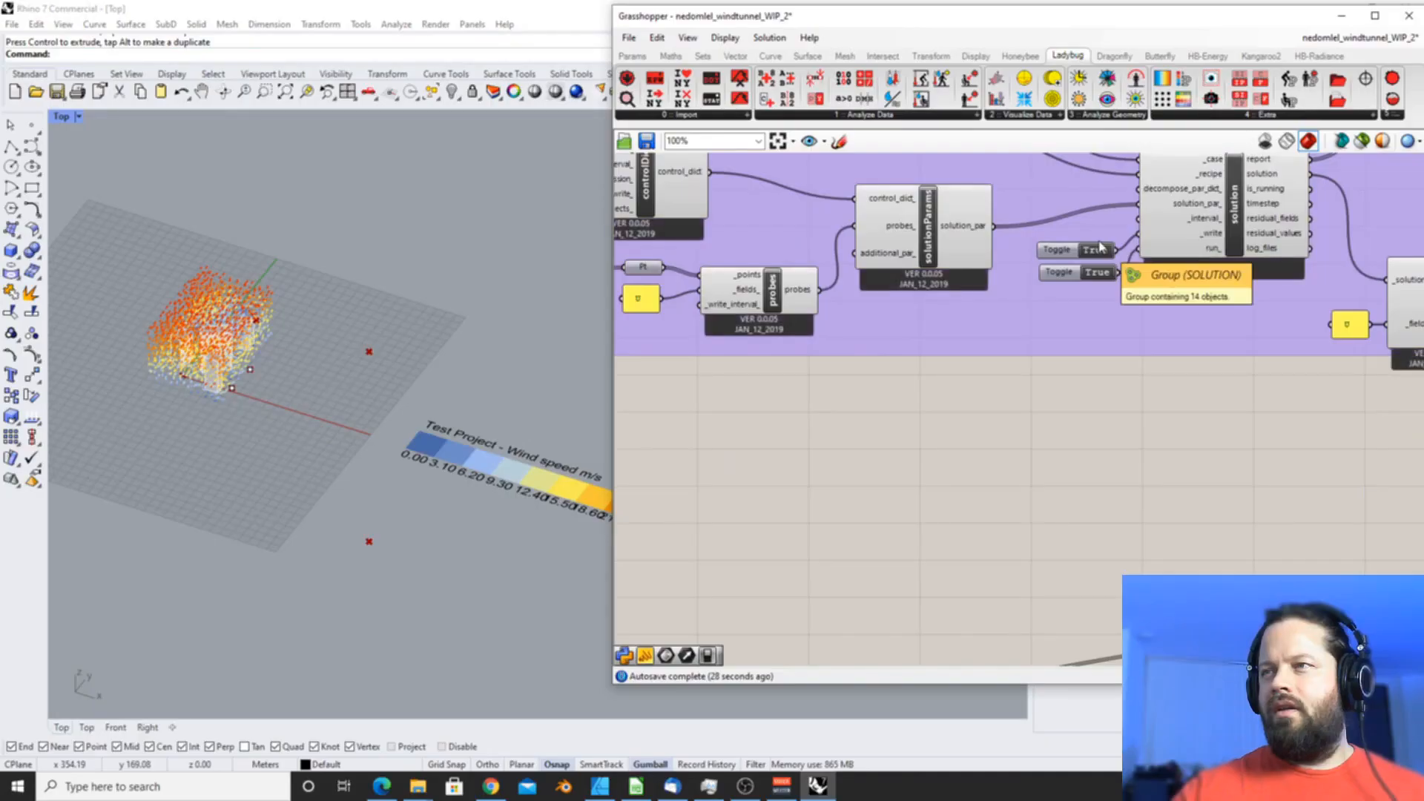
scroll(1100, 265, "up", 2)
double_click(1099, 260)
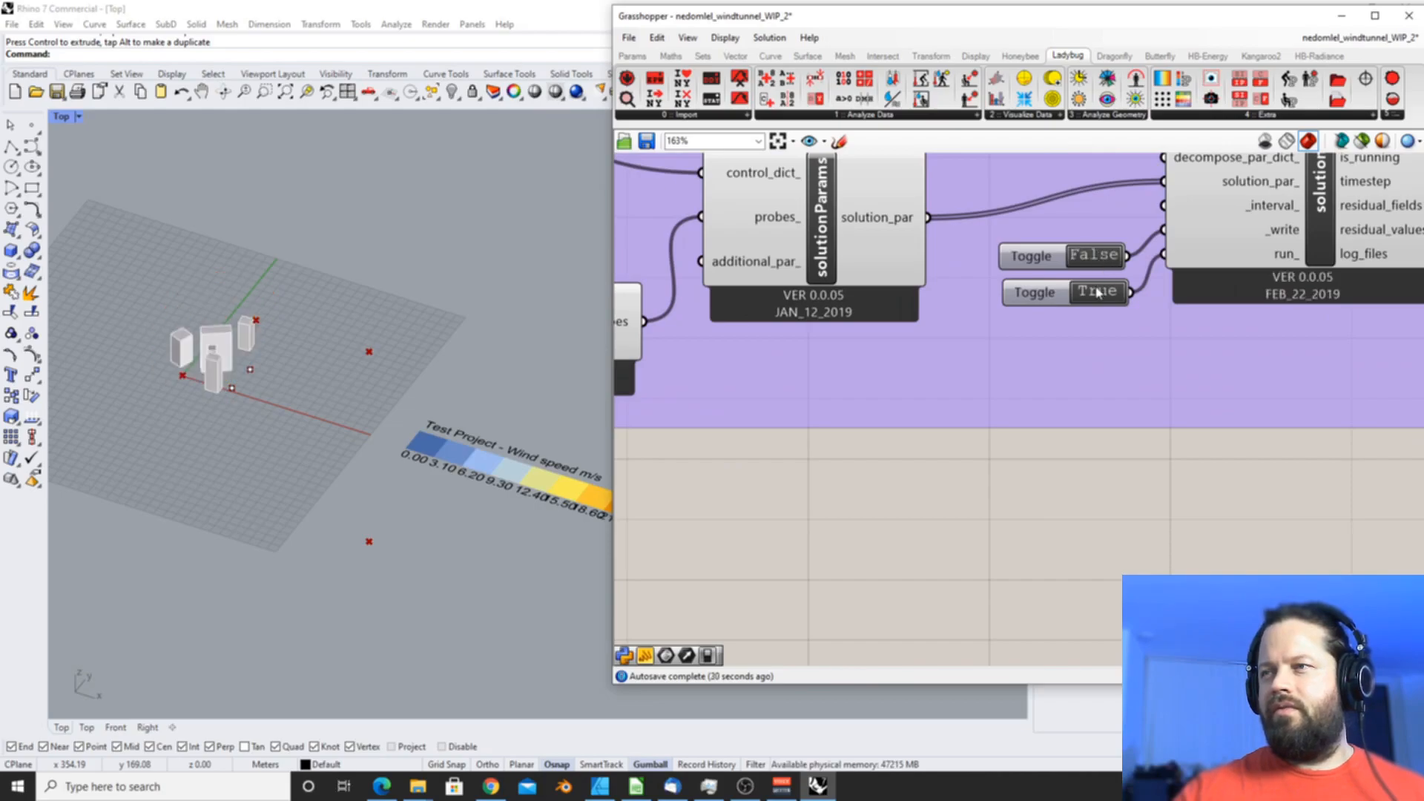
scroll(1089, 297, "down", 5)
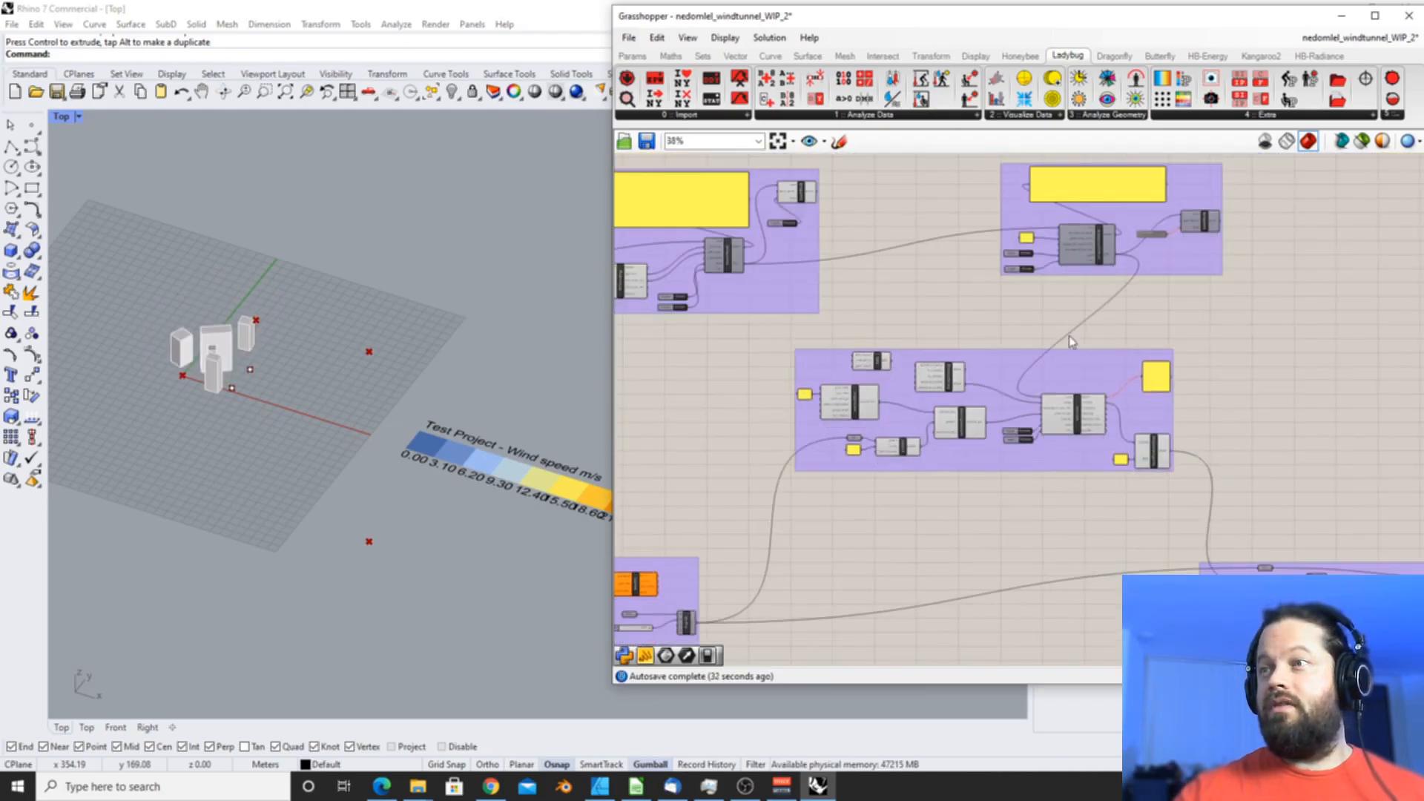
- Increase the point count populating the box in the POINTS group and view the probe points around the buildings
scroll(964, 356, "up", 1)
scroll(957, 352, "down", 1)
scroll(956, 352, "down", 2)
scroll(831, 436, "up", 6)
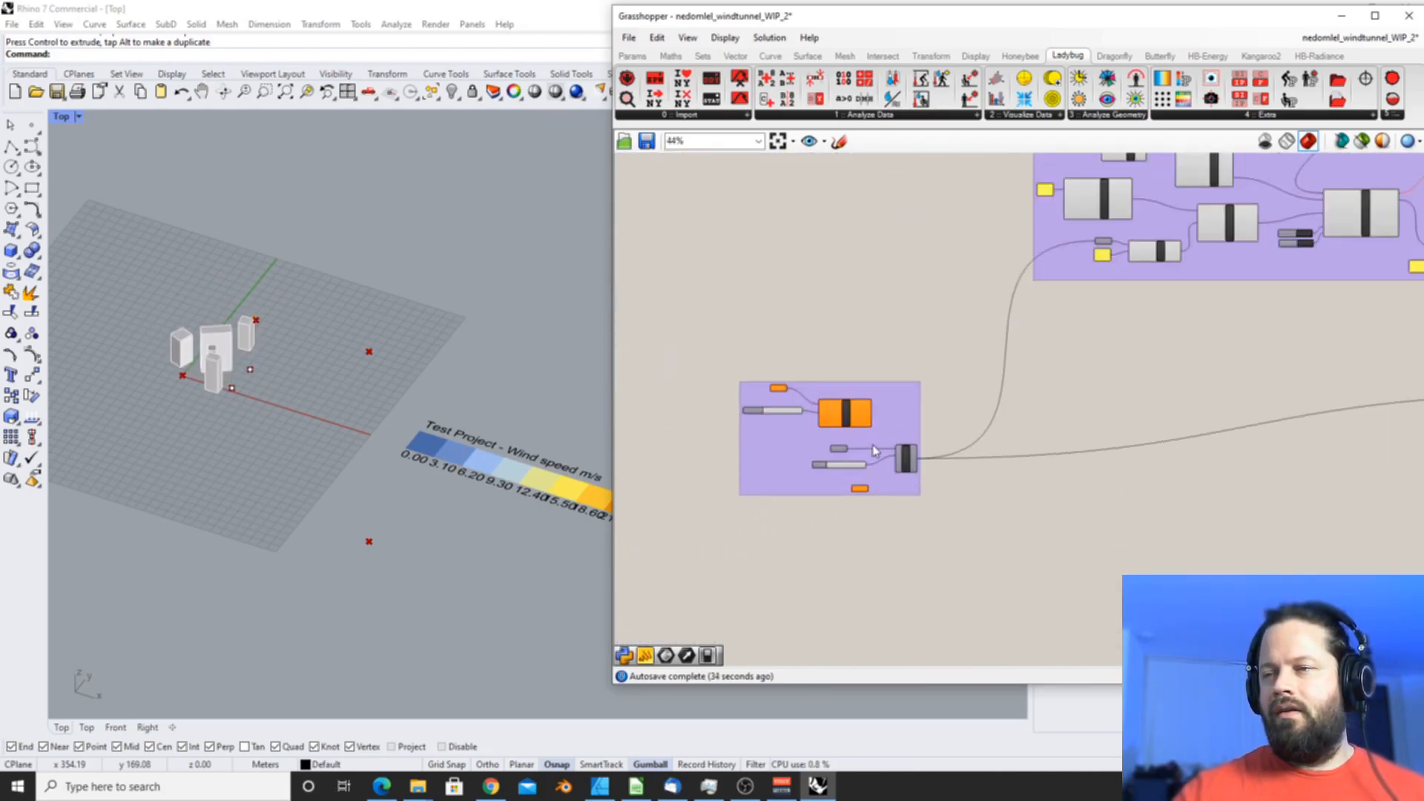
left_click(835, 462)
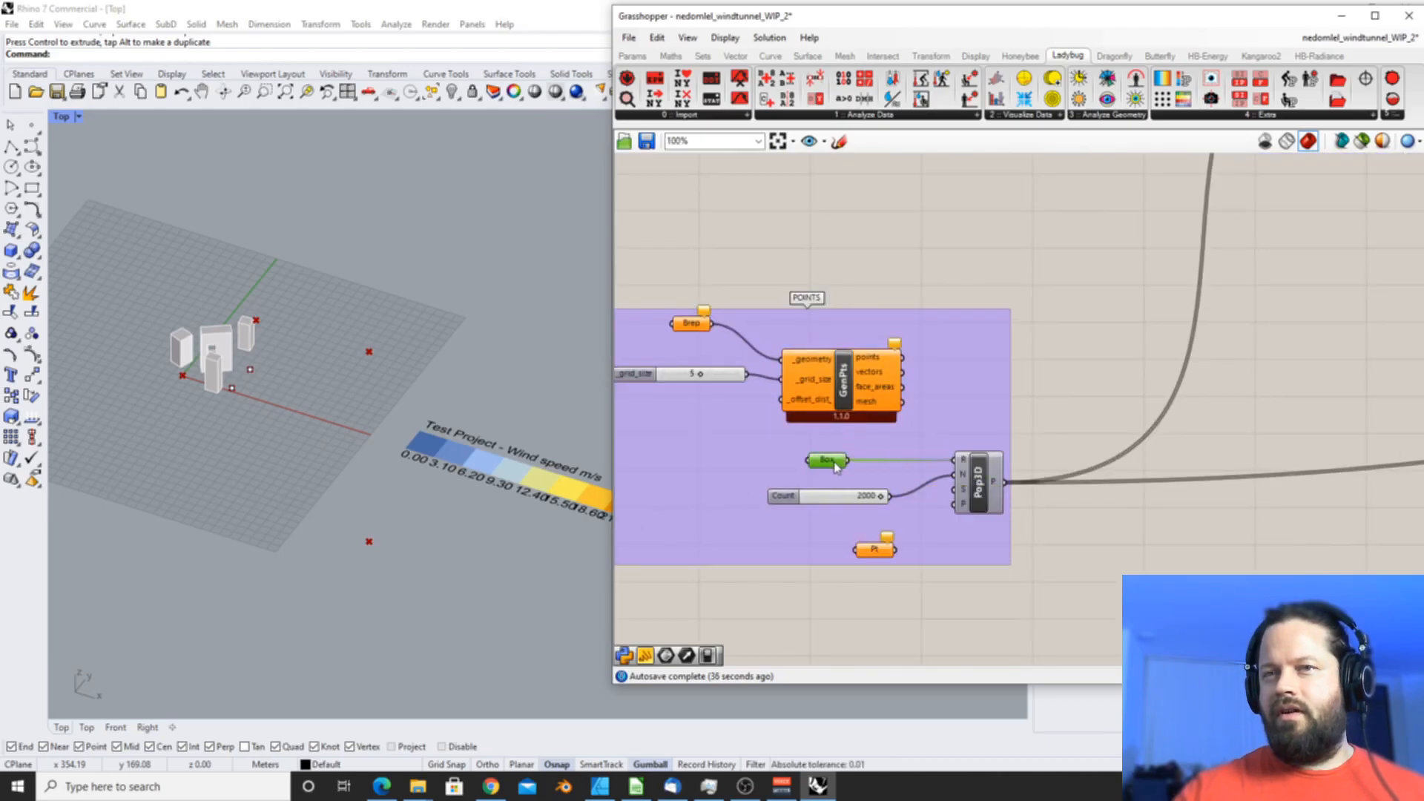
left_click(979, 484)
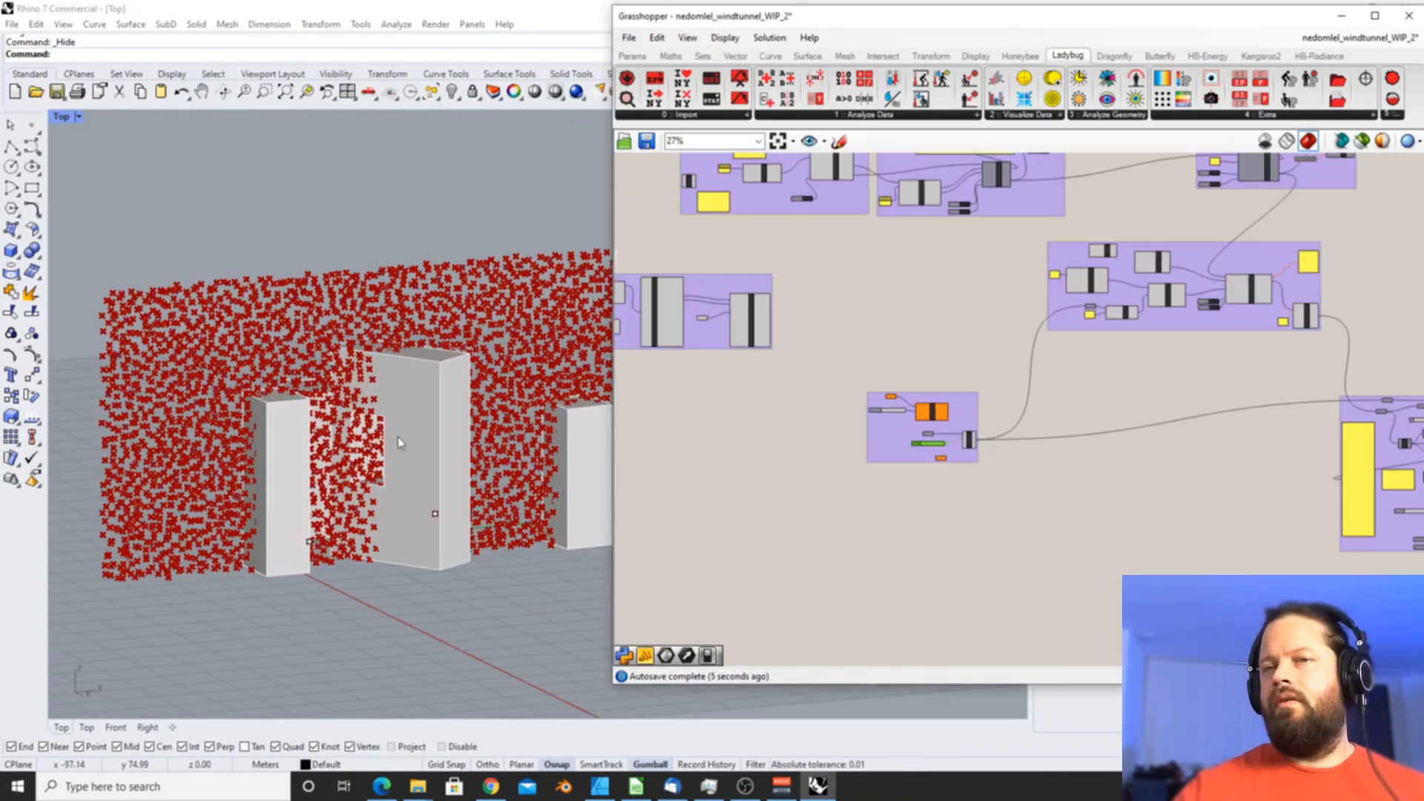
- Place the laminar and LES turbulence components above the RAS component, adjust the RAS position and select both new components
scroll(1069, 374, "up", 5)
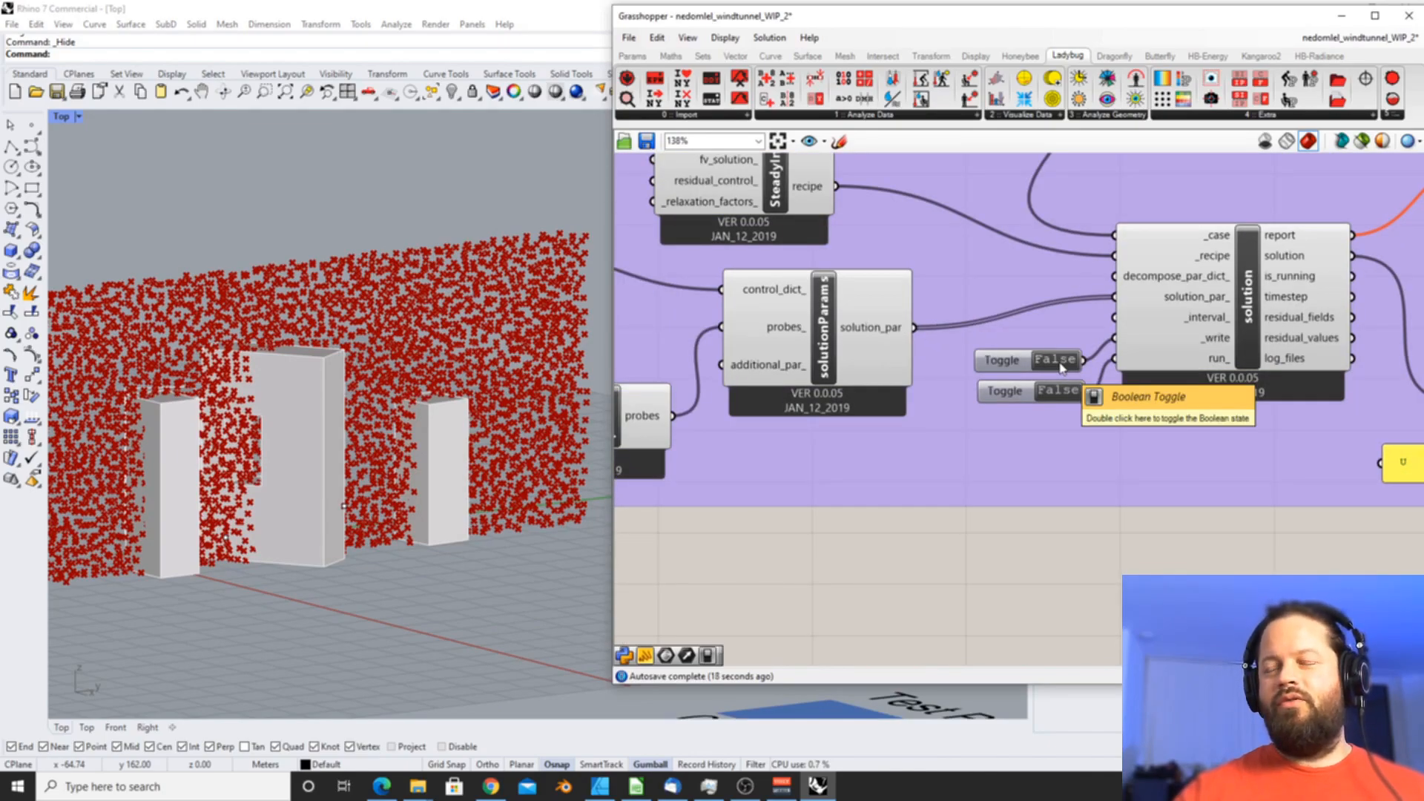
scroll(1062, 369, "down", 4)
scroll(890, 278, "up", 5)
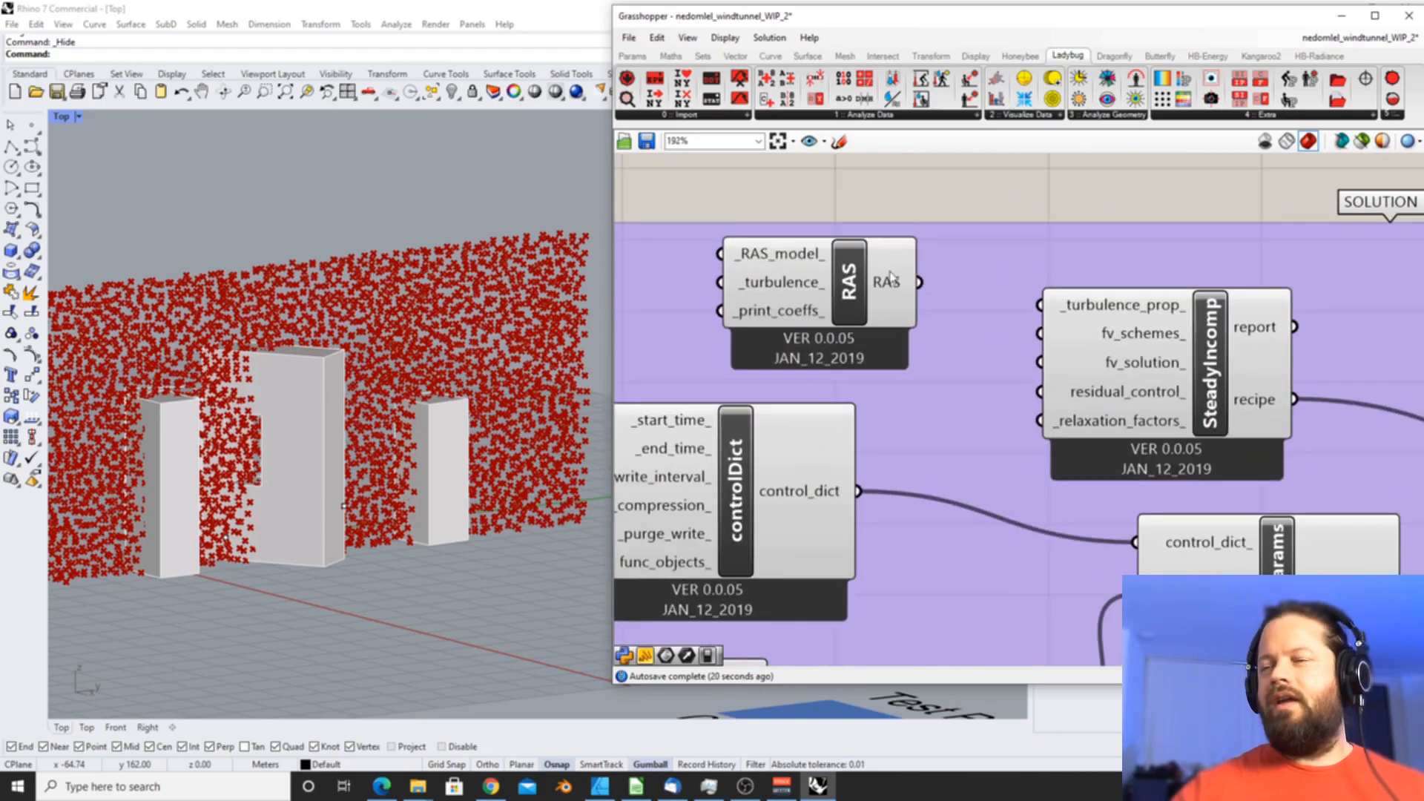
left_click_drag(805, 280, 834, 276)
scroll(814, 303, "down", 3)
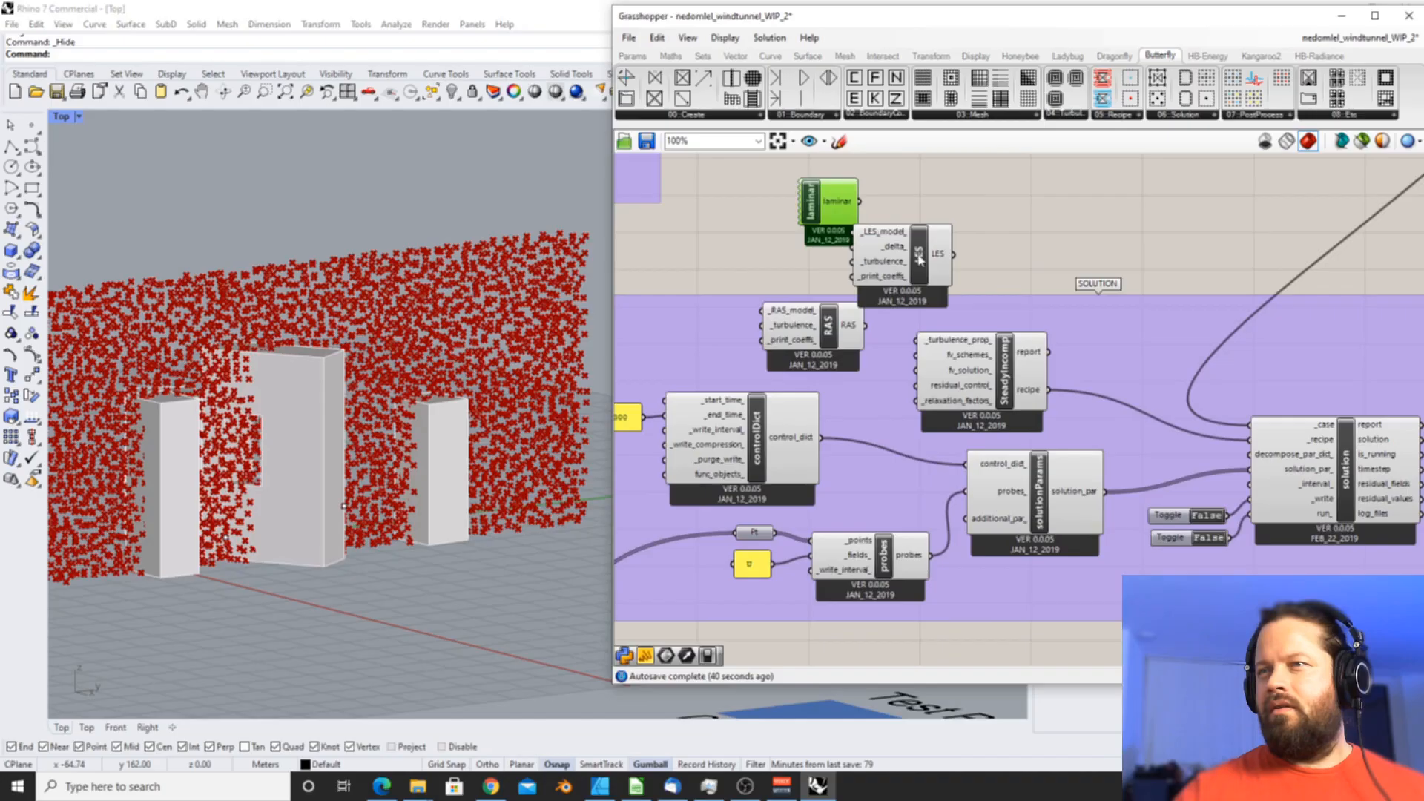
left_click_drag(831, 219, 825, 356)
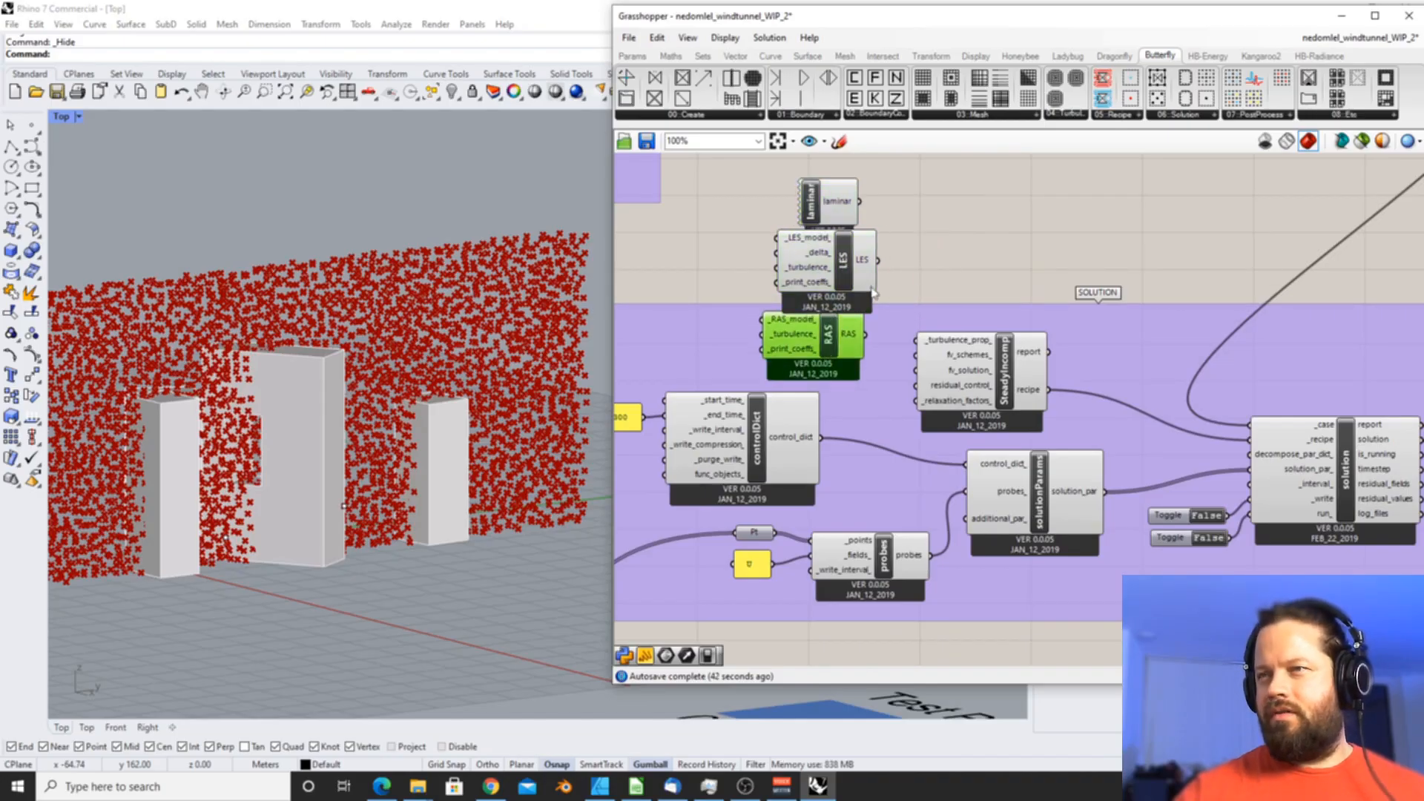
left_click(849, 276)
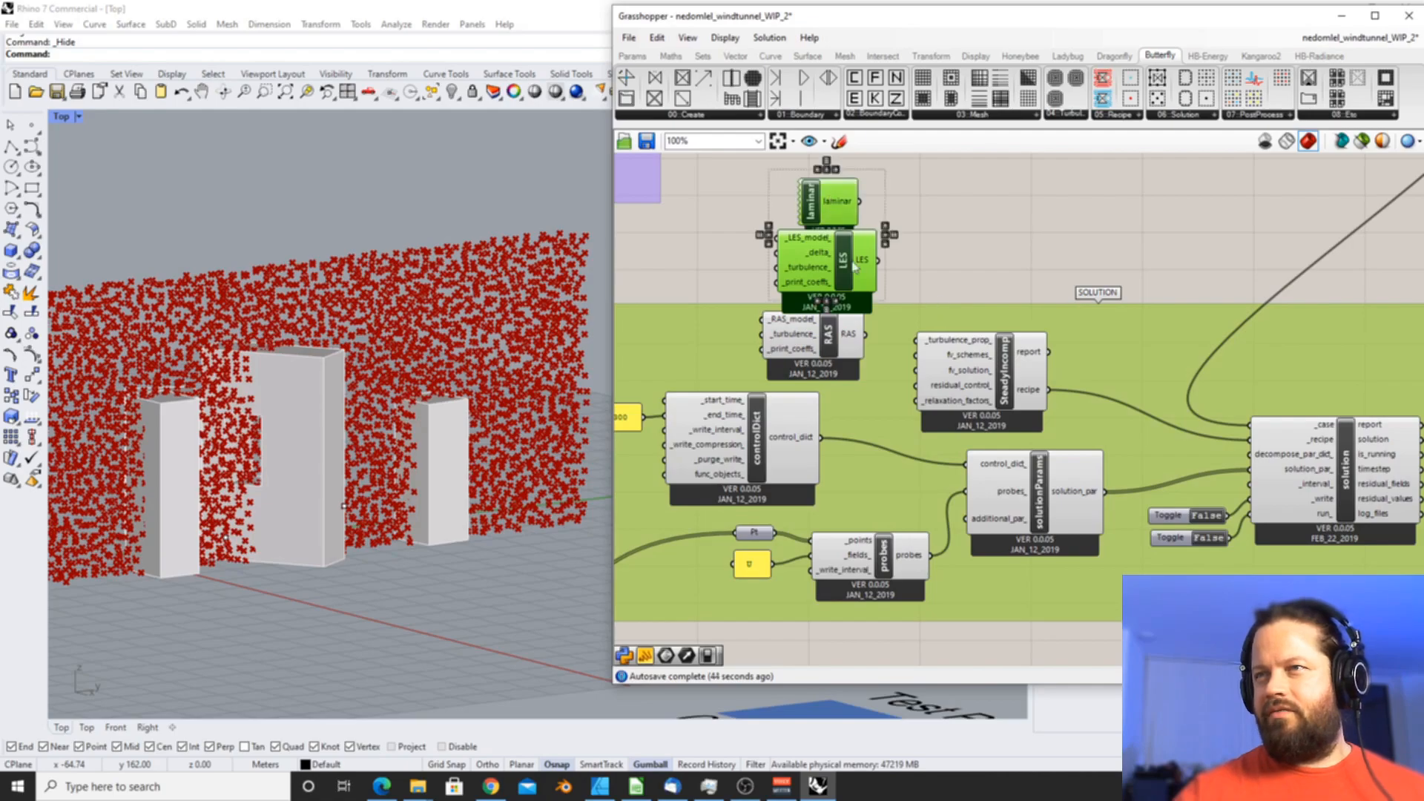
- Add the selected laminar and LES components to the SOLUTION group and review the enlarged group
right_click(894, 333)
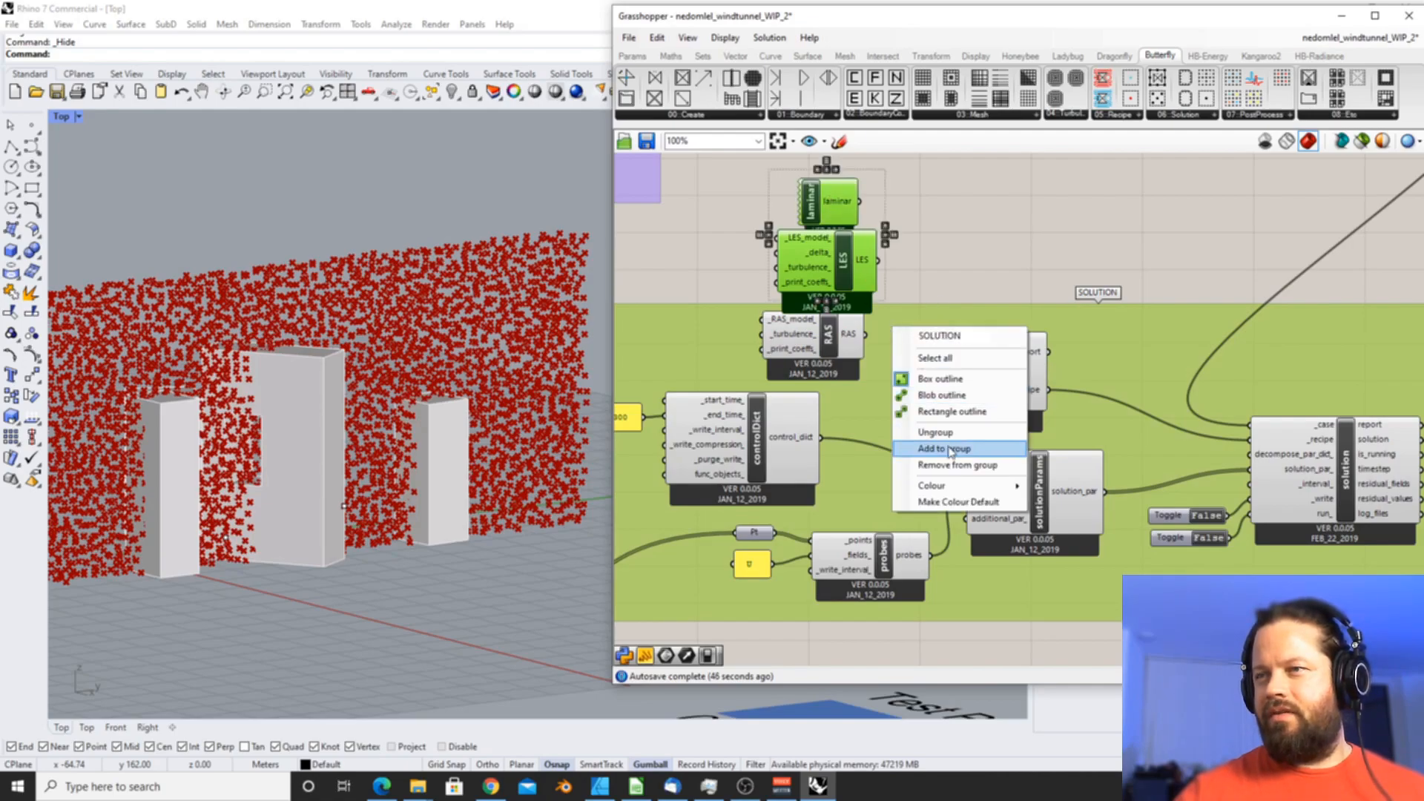
left_click(954, 448)
right_click_drag(861, 252, 877, 293)
scroll(877, 293, "up", 1)
mouse_move(851, 247)
right_mouse_down()
mouse_move(833, 245)
mouse_move(849, 248)
right_mouse_up()
left_click(937, 229)
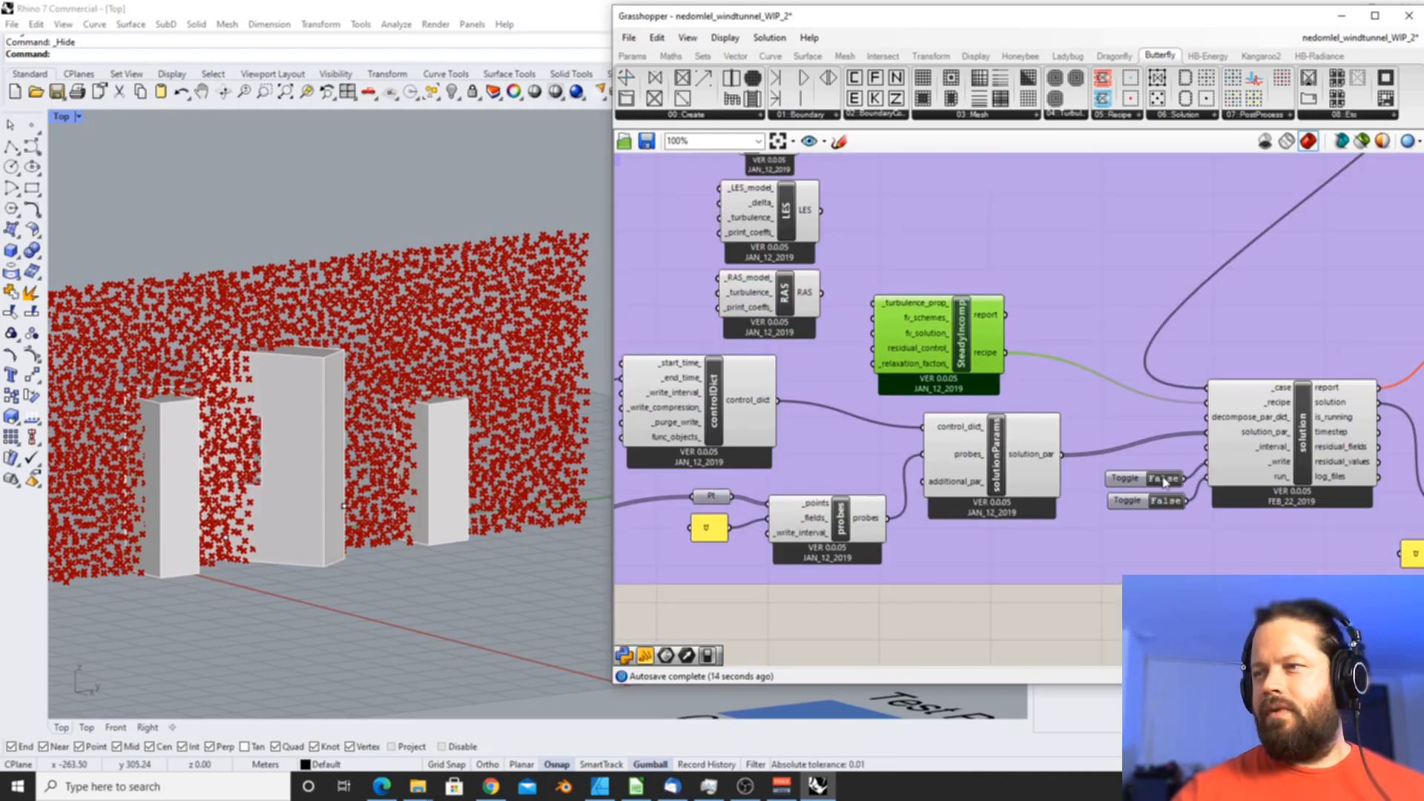
- Run the solution with its write and run toggles set to True and view the coloured wind vectors around the buildings
left_click(1060, 343)
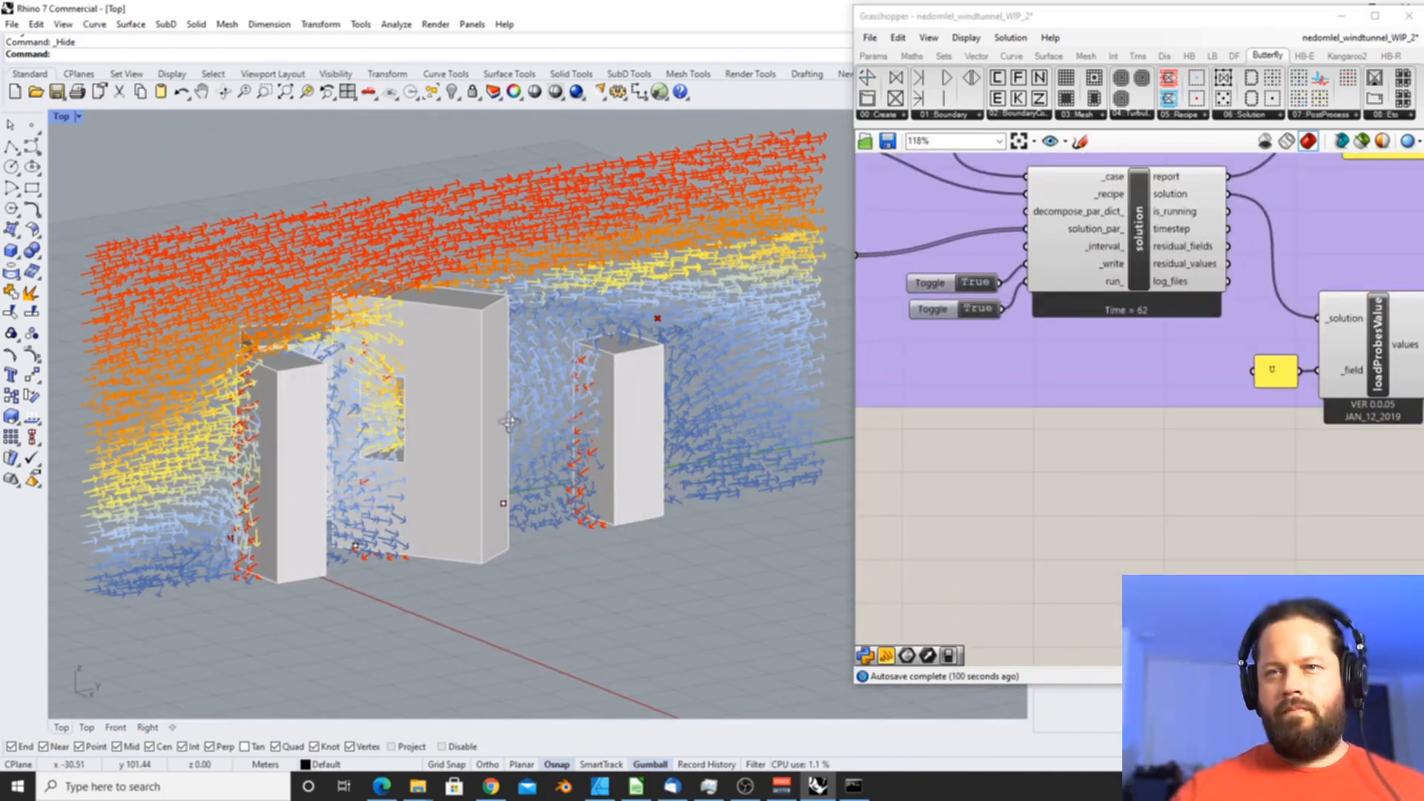
right_click_drag(523, 421, 490, 420)
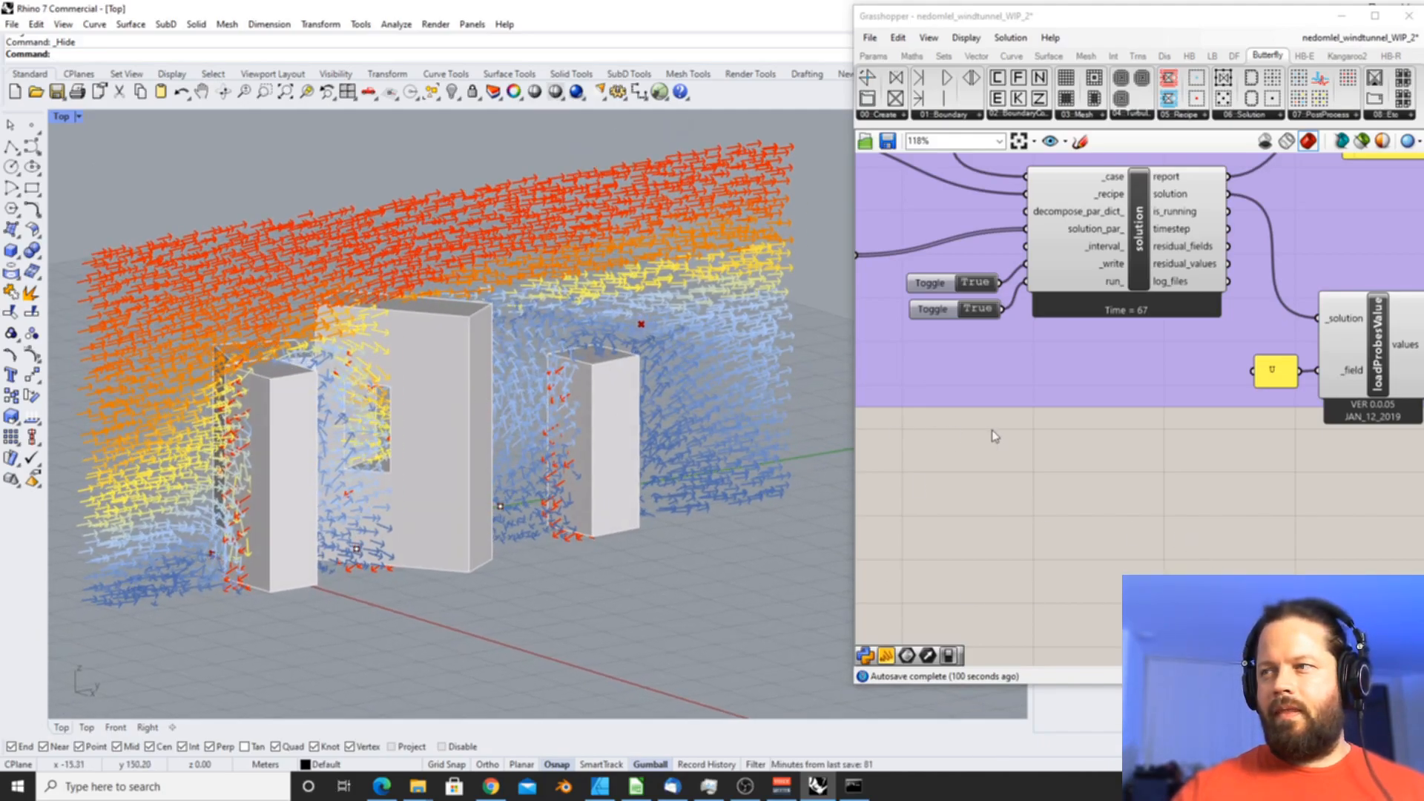
left_click(1078, 401)
- Reposition the end time panel that feeds the controlDict component in the SOLUTION group
scroll(1080, 386, "down", 8)
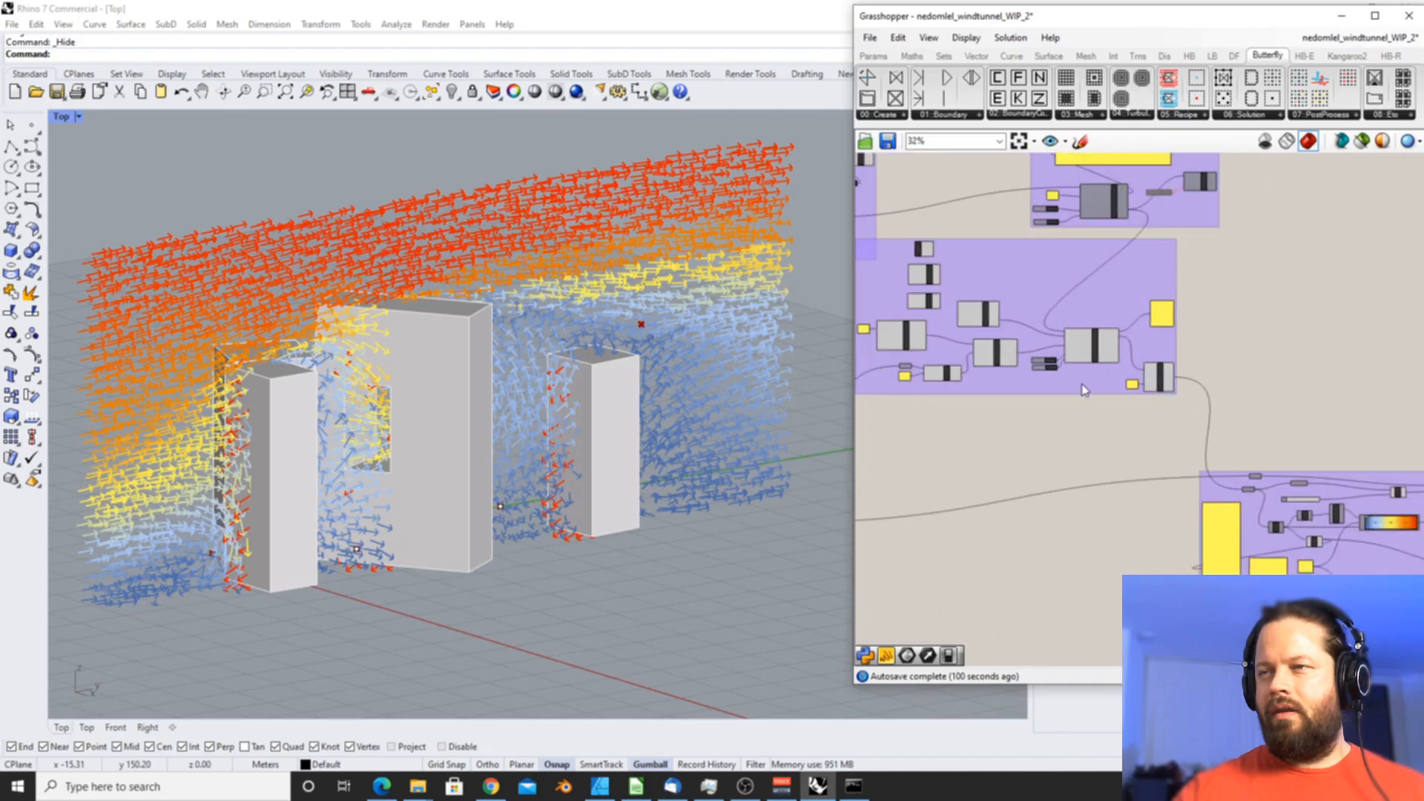
scroll(971, 355, "up", 8)
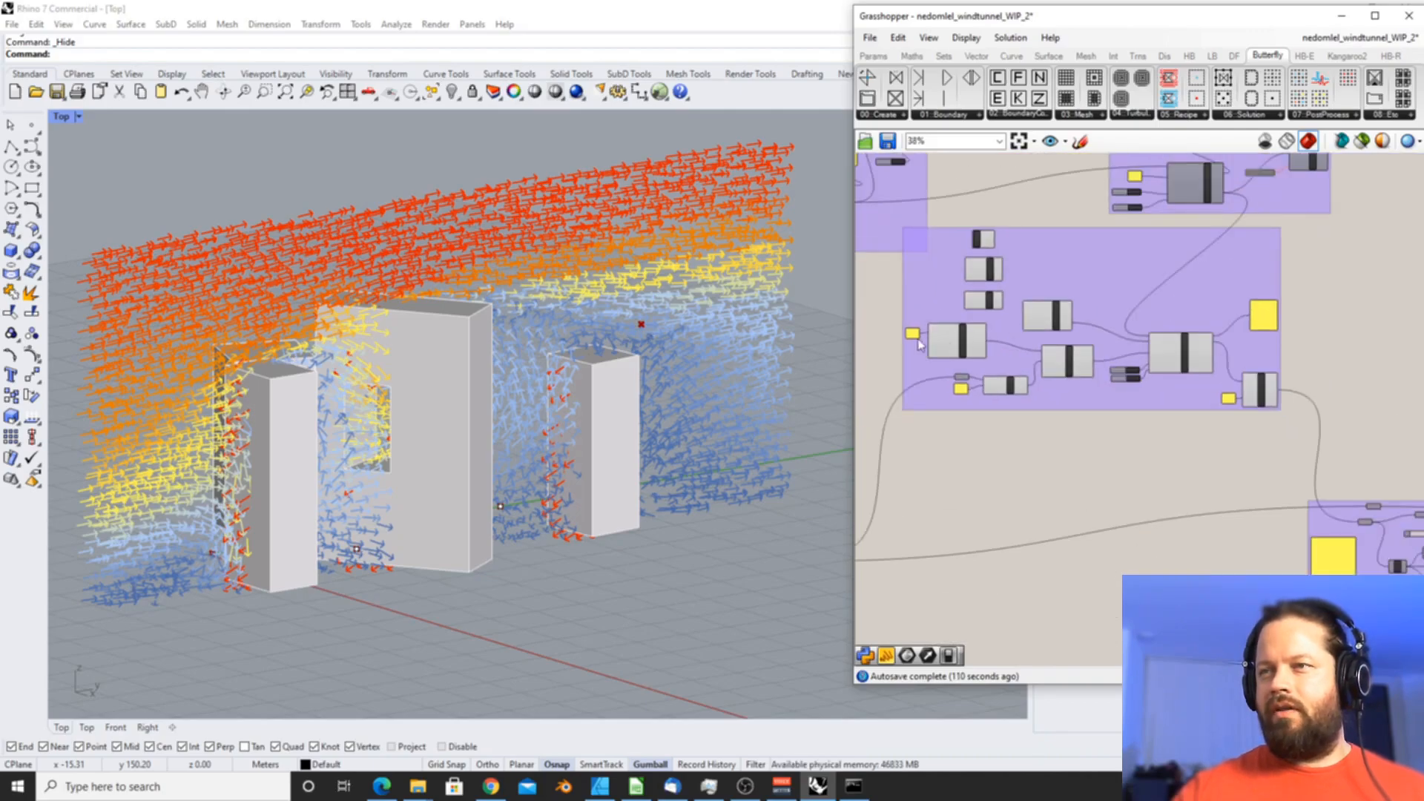
left_click_drag(927, 316, 914, 325)
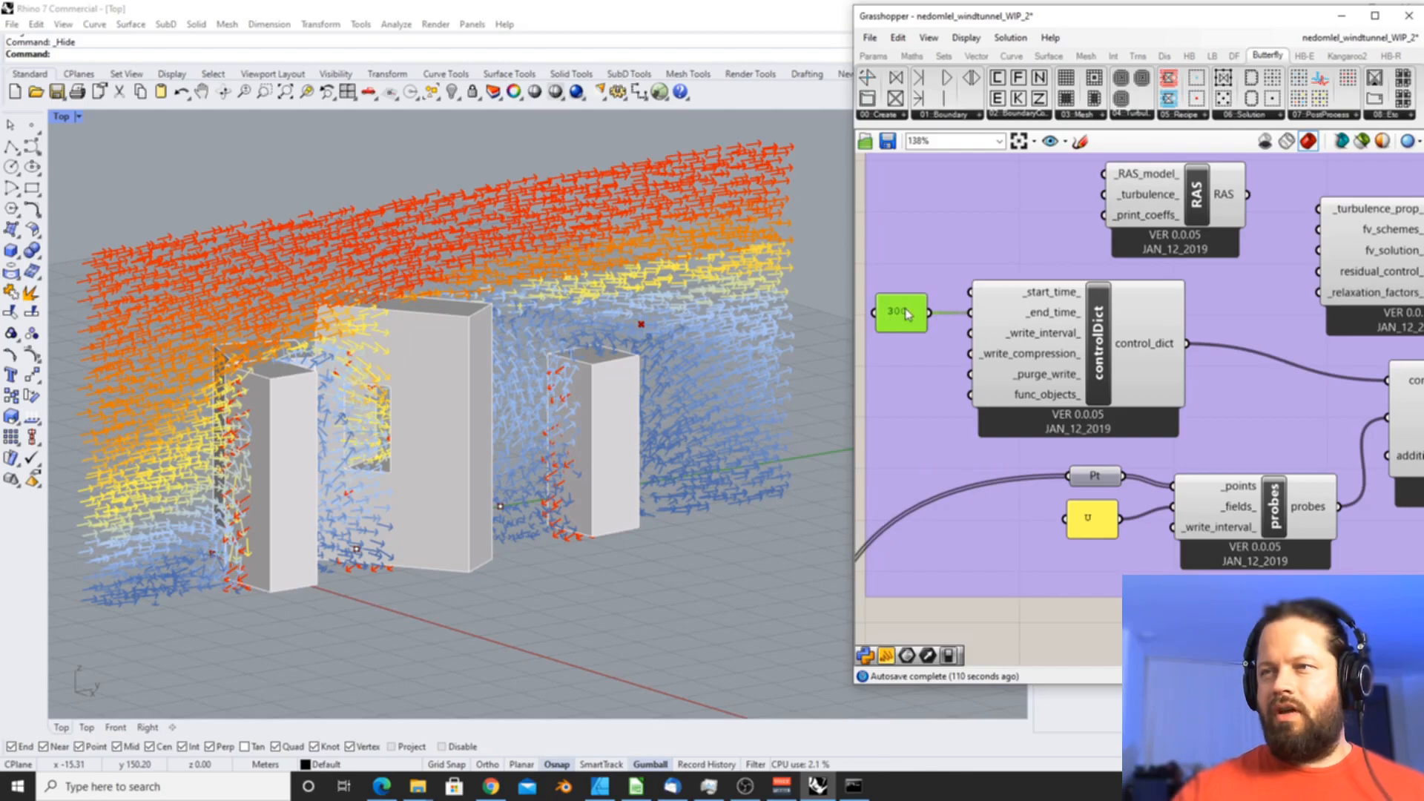
- Check the highest valid wind speeds in the sorted list and set the shared vector and legend maximum to 32
scroll(909, 315, "down", 8)
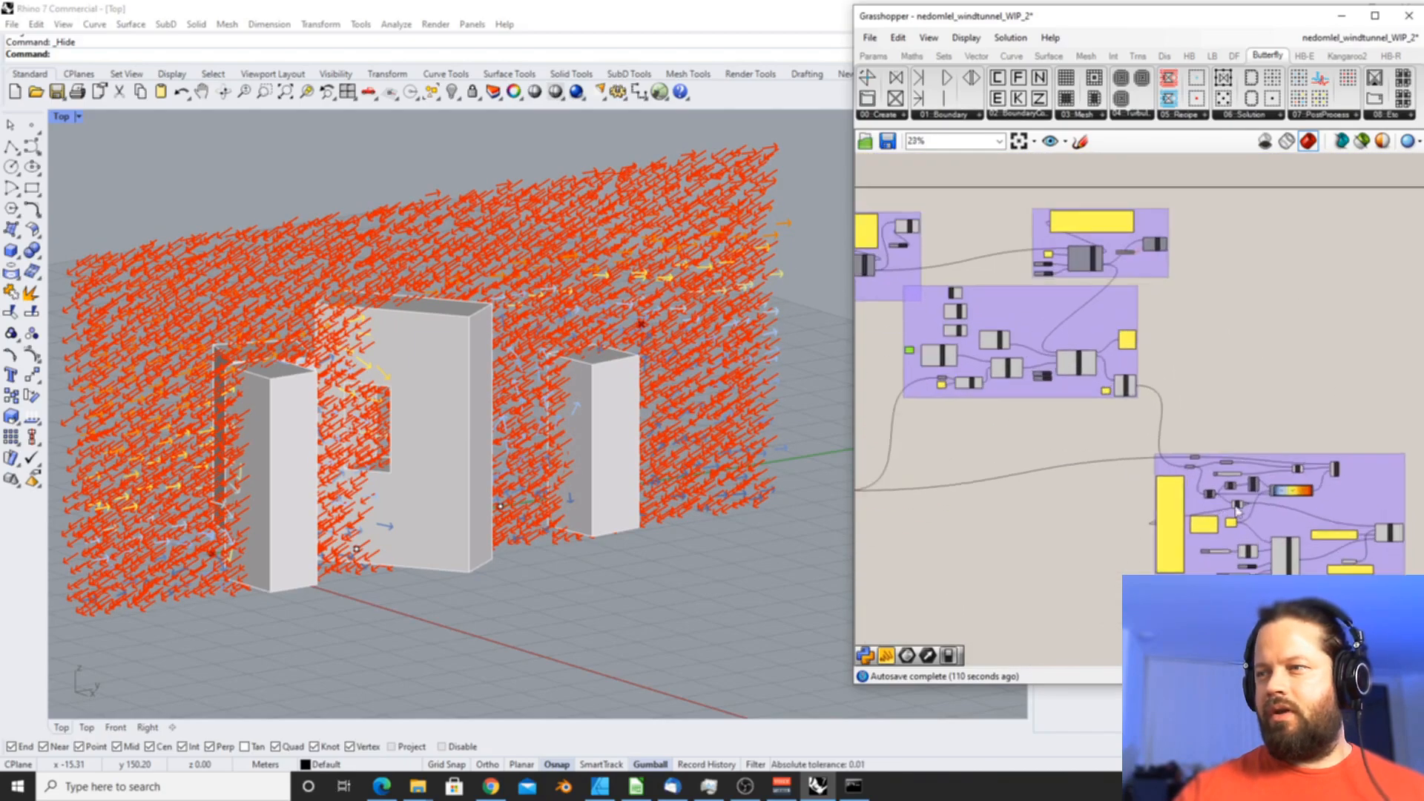
scroll(1232, 542, "up", 7)
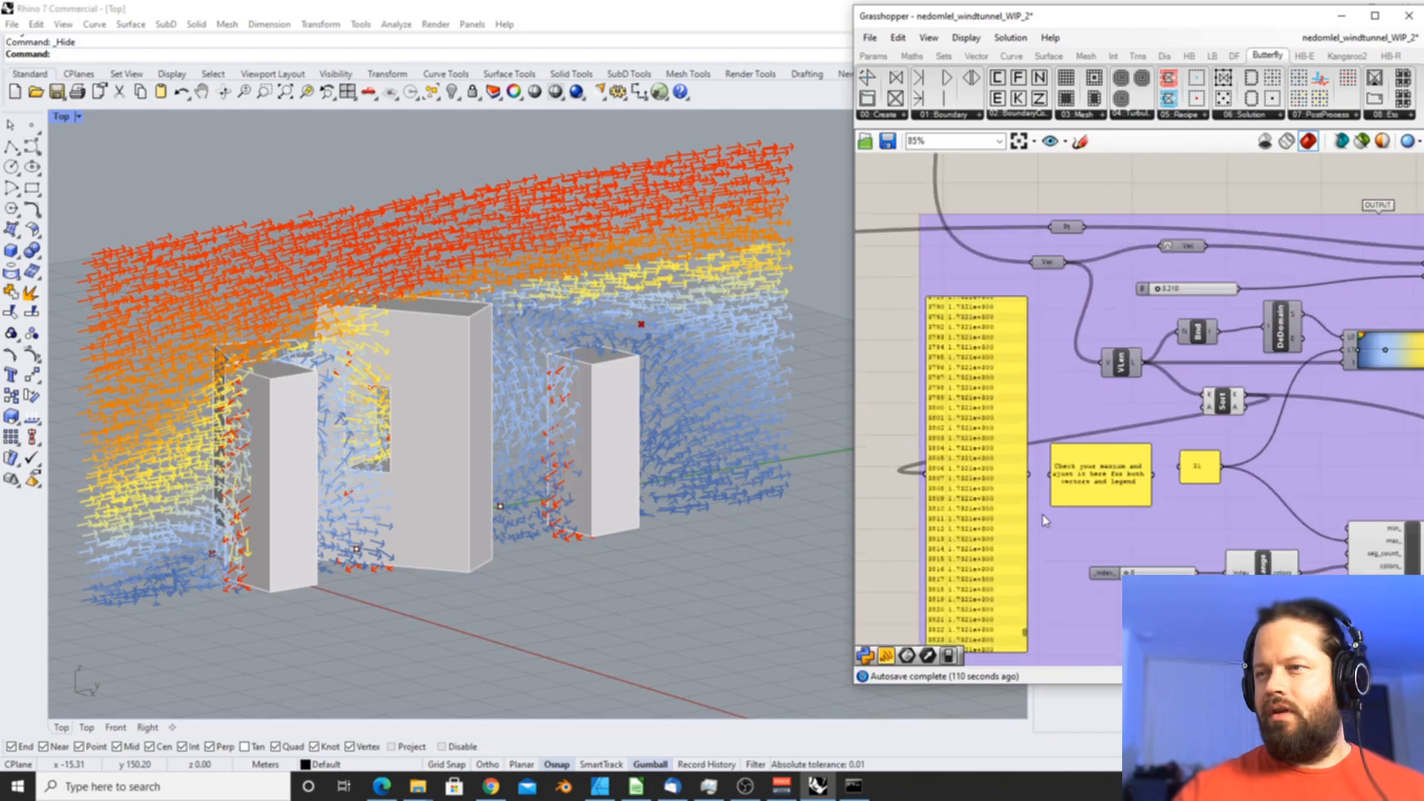
scroll(1001, 463, "down", 1)
scroll(1003, 586, "up", 2)
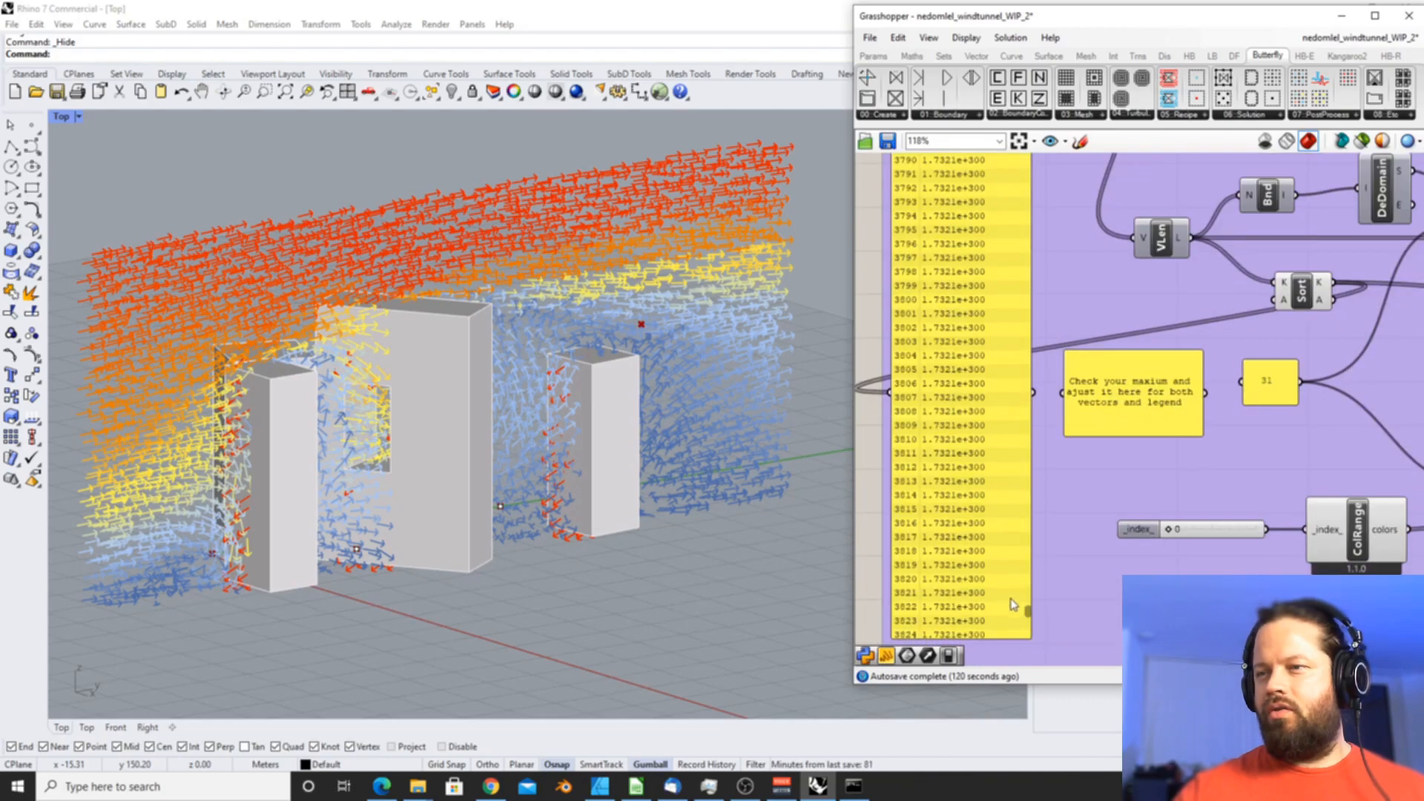
left_click_drag(1029, 613, 1027, 568)
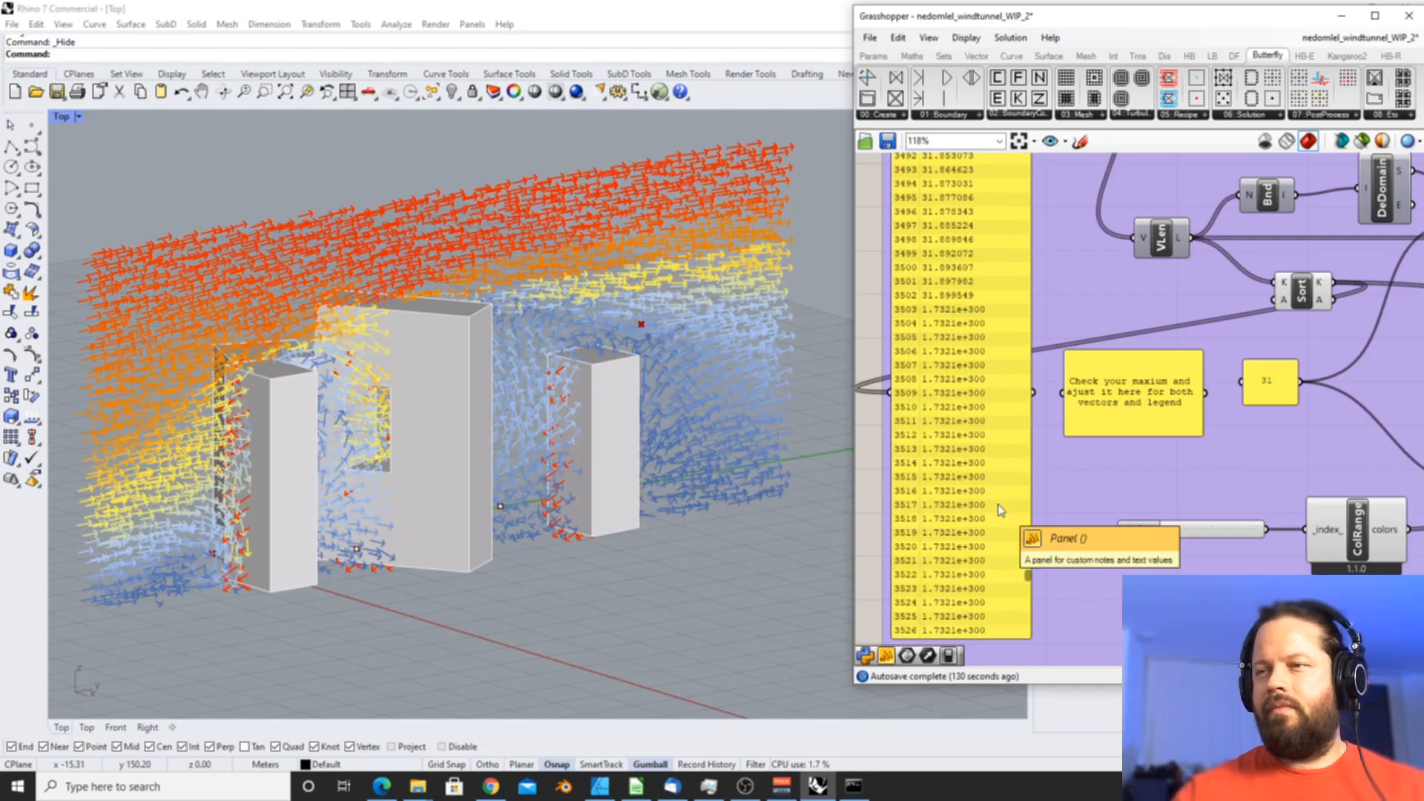
scroll(1028, 581, "up", 6)
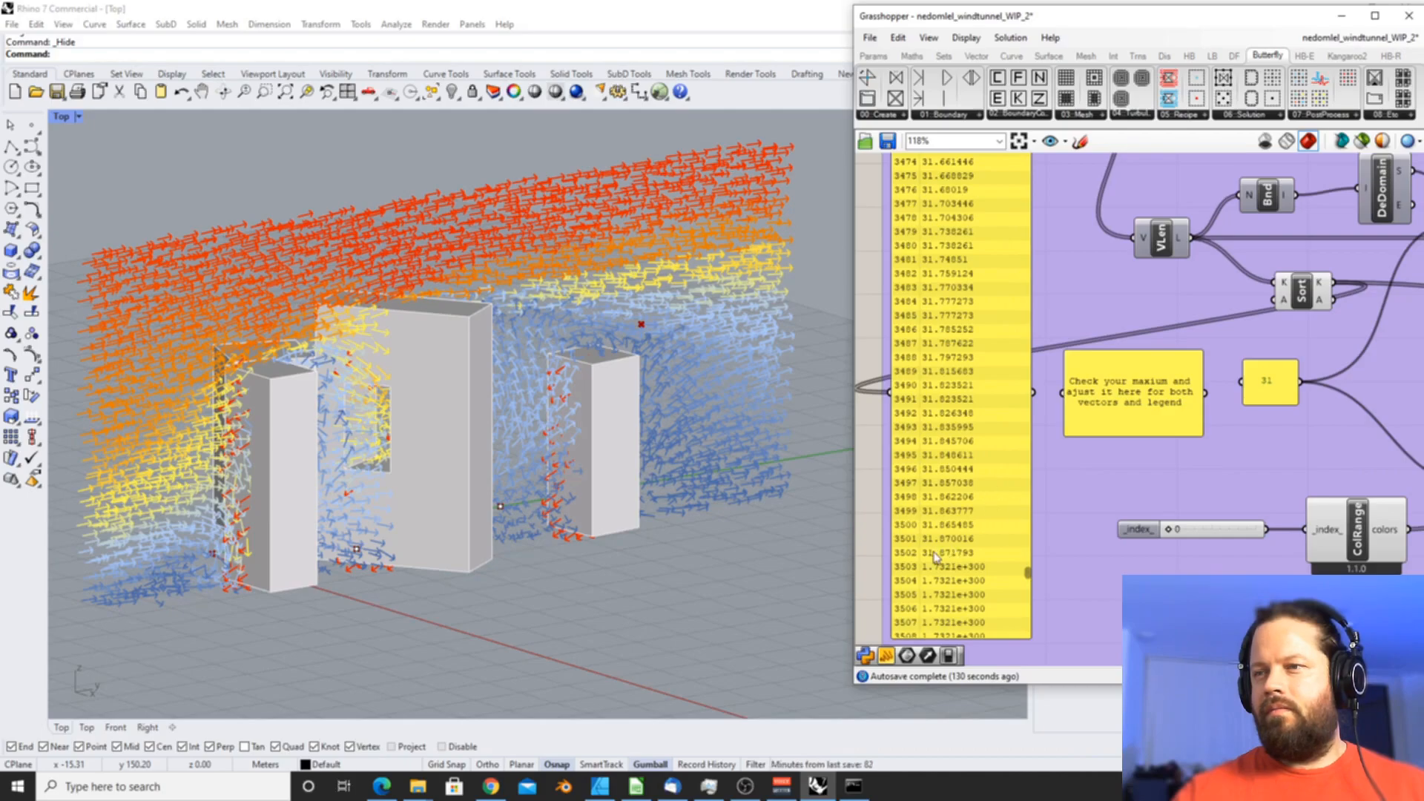
double_click(1266, 388)
type("32")
left_click(1295, 498)
scroll(484, 459, "down", 2)
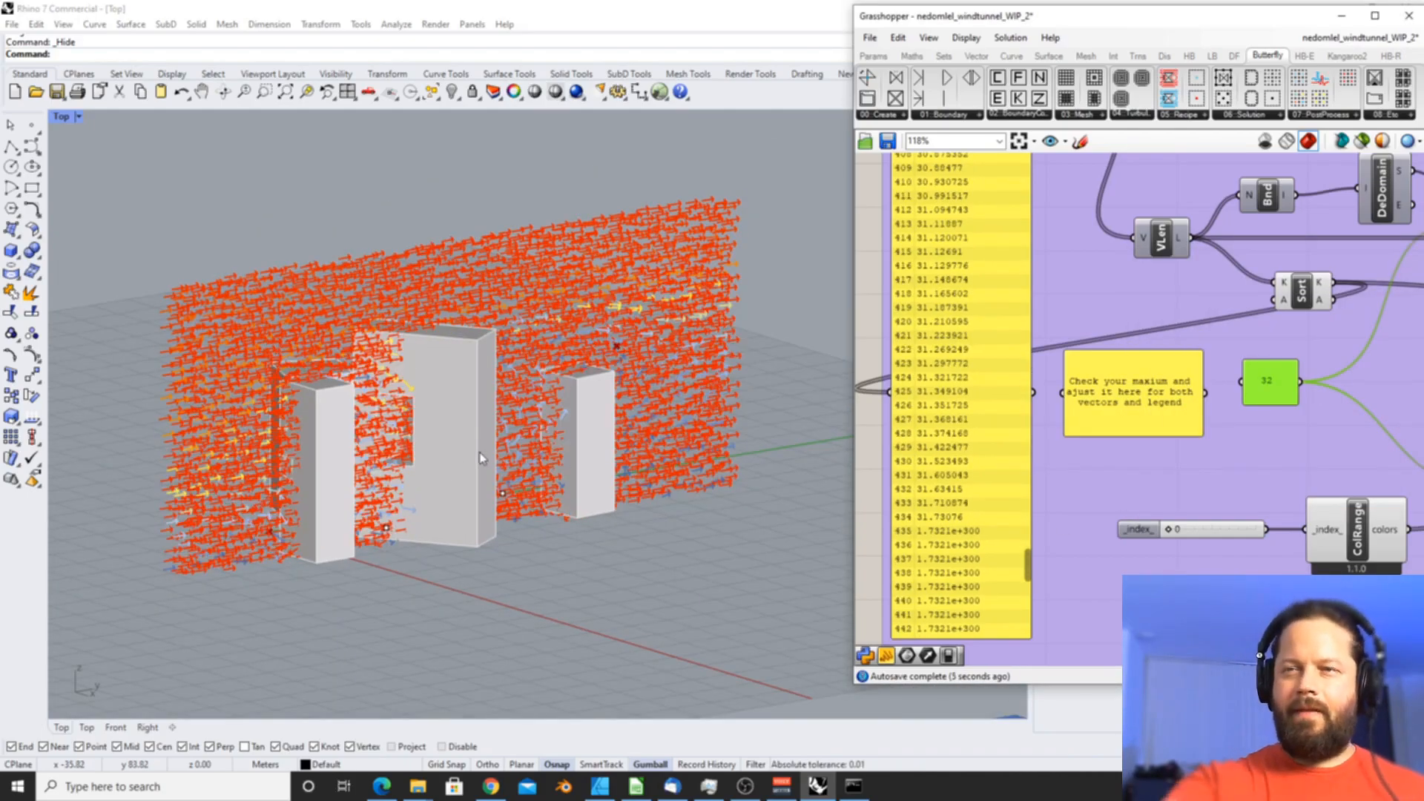
- Try the Artistic display mode on the building model and settle on the Arctic display mode
right_click_drag(485, 459, 549, 458)
scroll(549, 458, "up", 2)
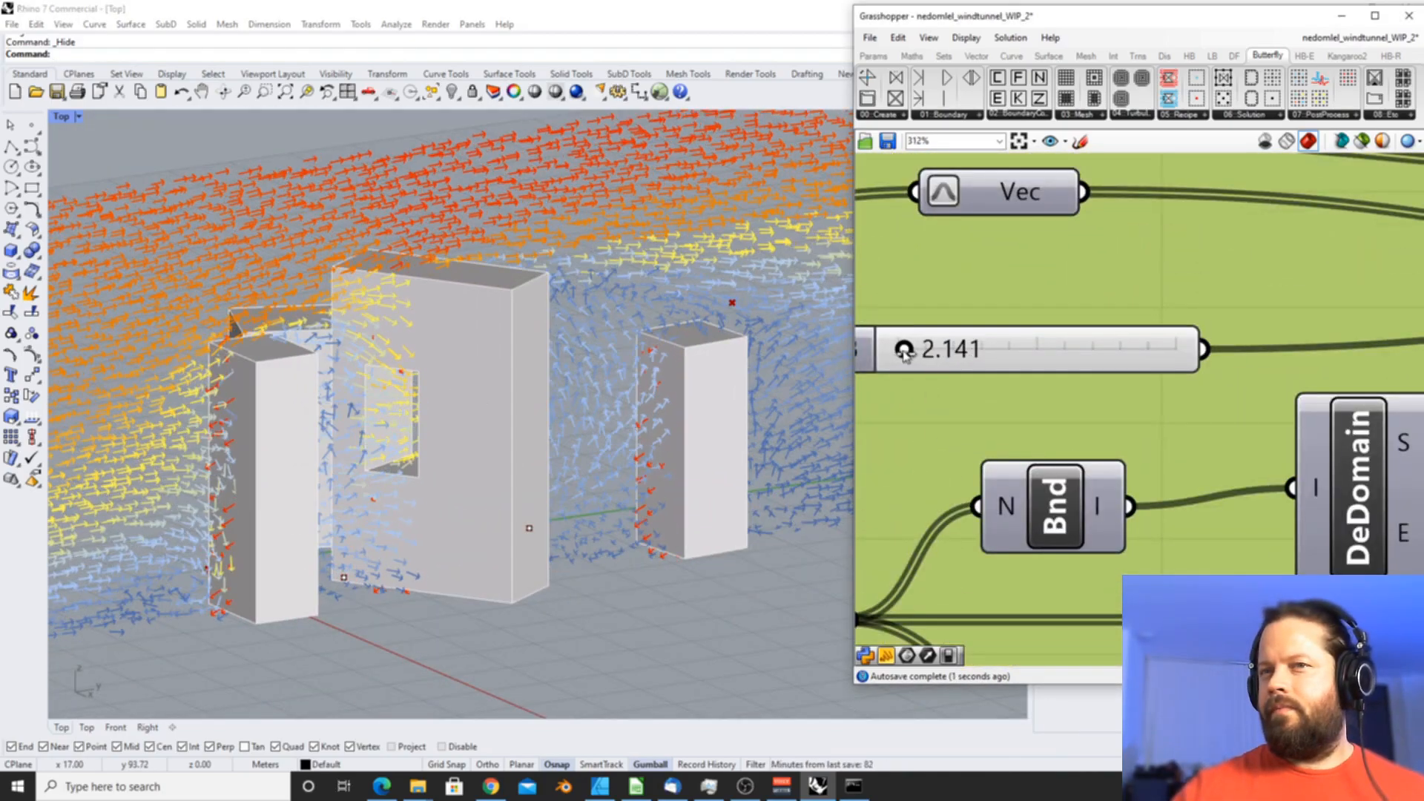
left_click(61, 116)
left_click(88, 268)
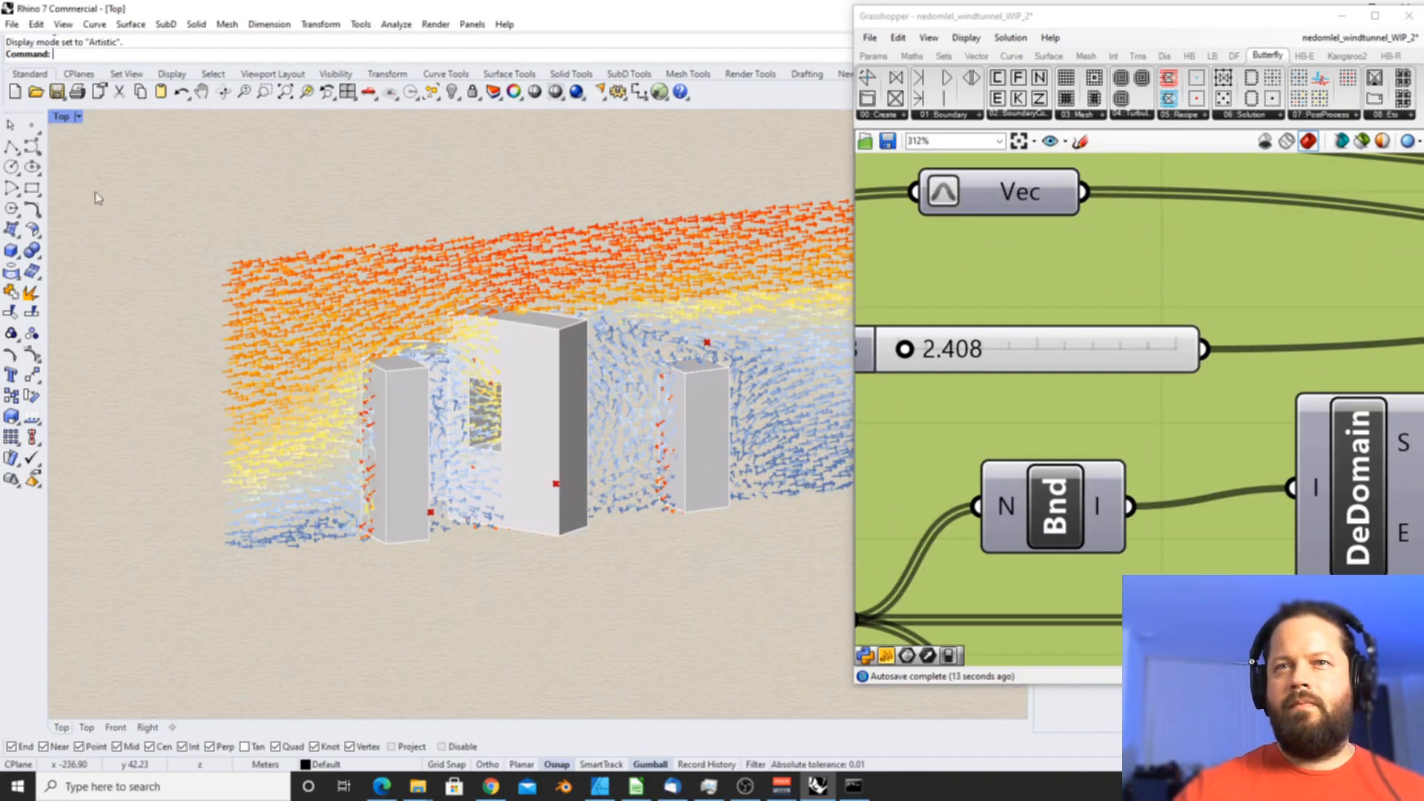
left_click(63, 117)
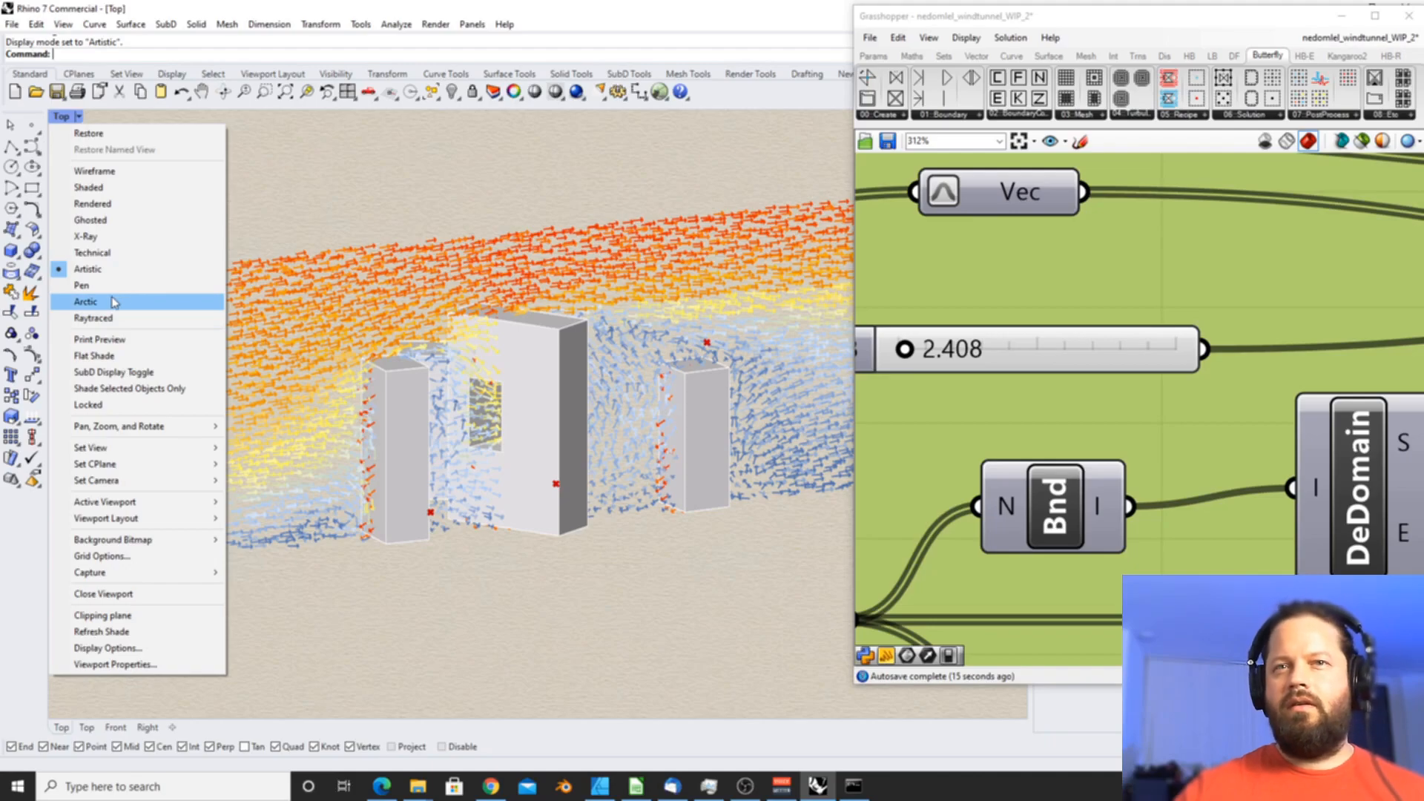
left_click(87, 301)
right_click_drag(545, 412, 493, 386)
scroll(512, 400, "down", 4)
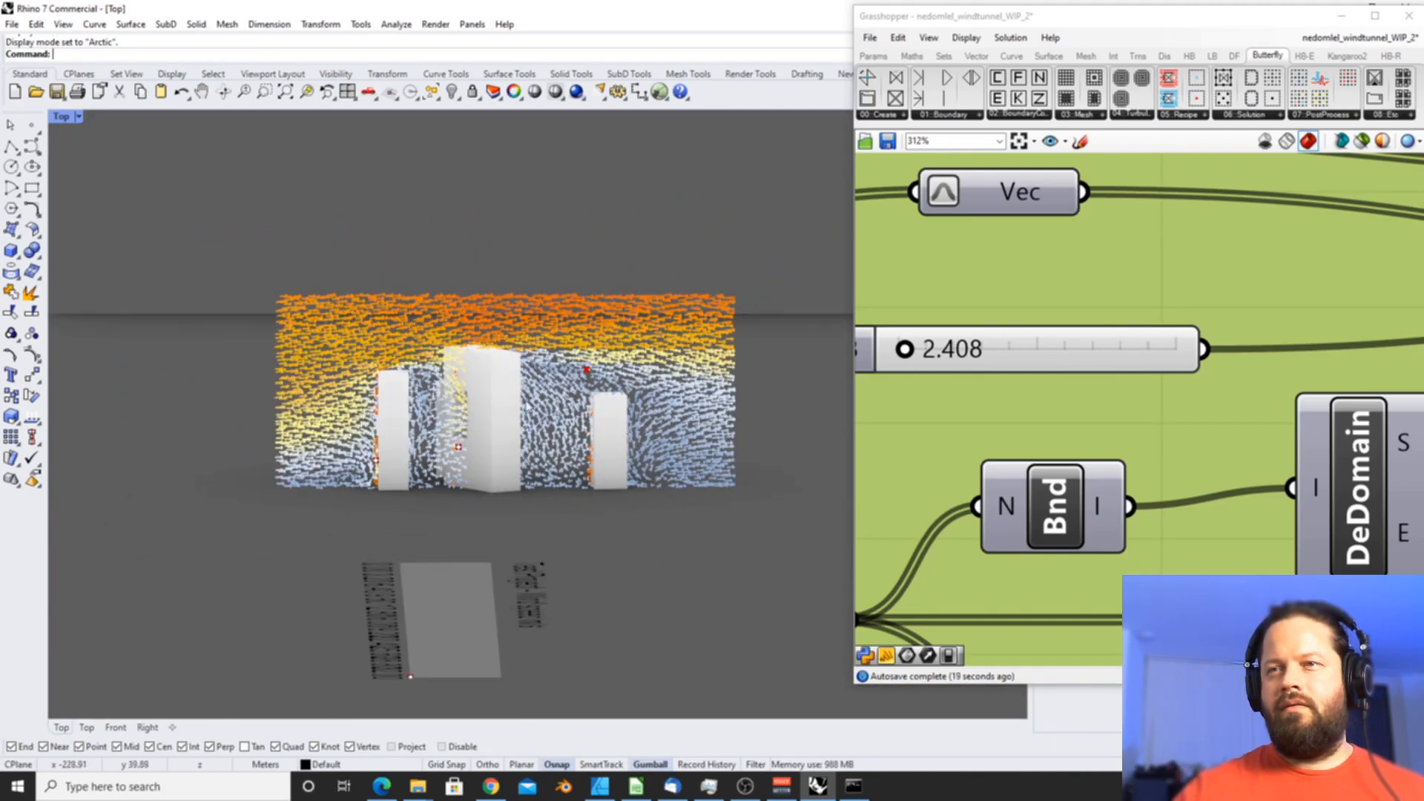
scroll(543, 410, "up", 3)
- Try the Left view for the wind vectors and buildings, and change the viewport to the Right view
left_click(58, 116)
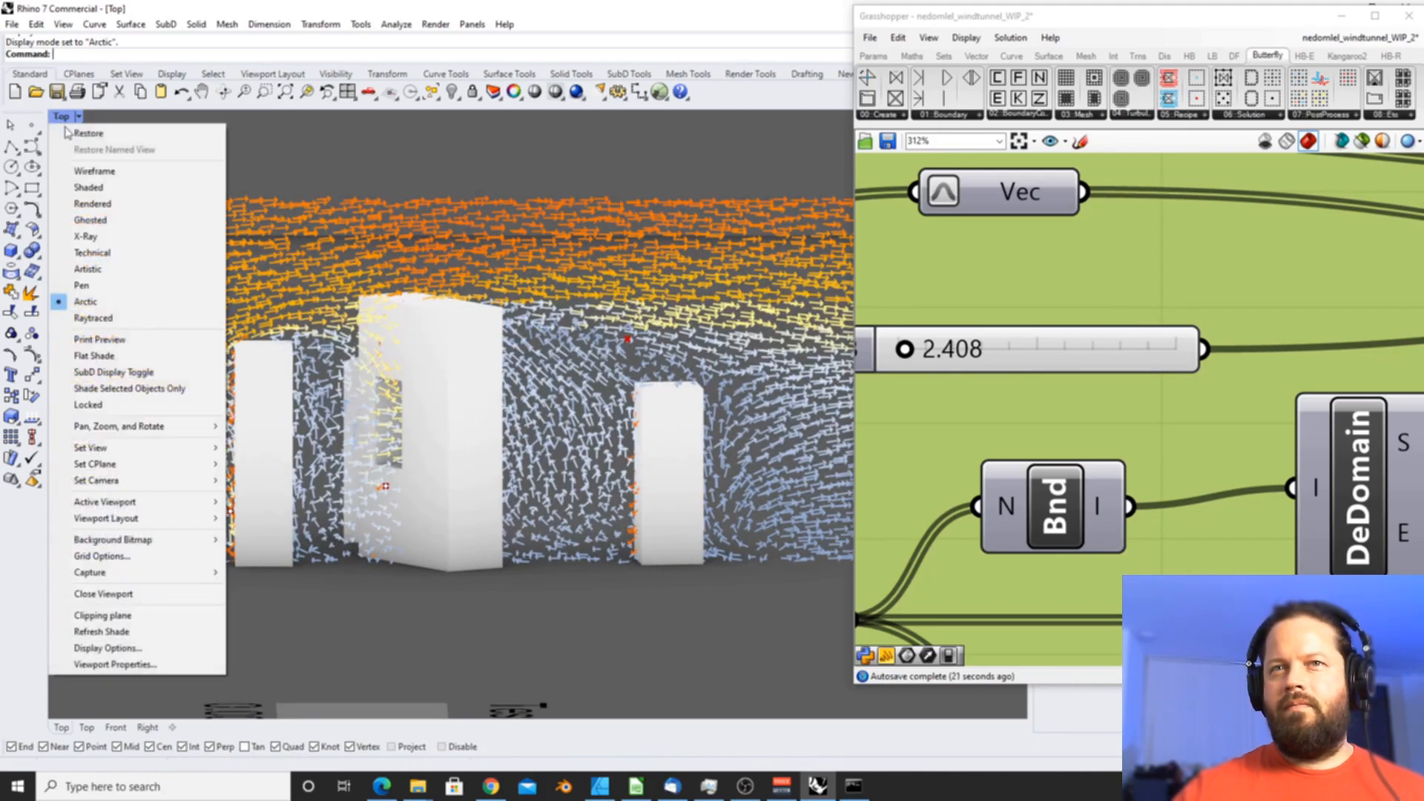
mouse_move(168, 449)
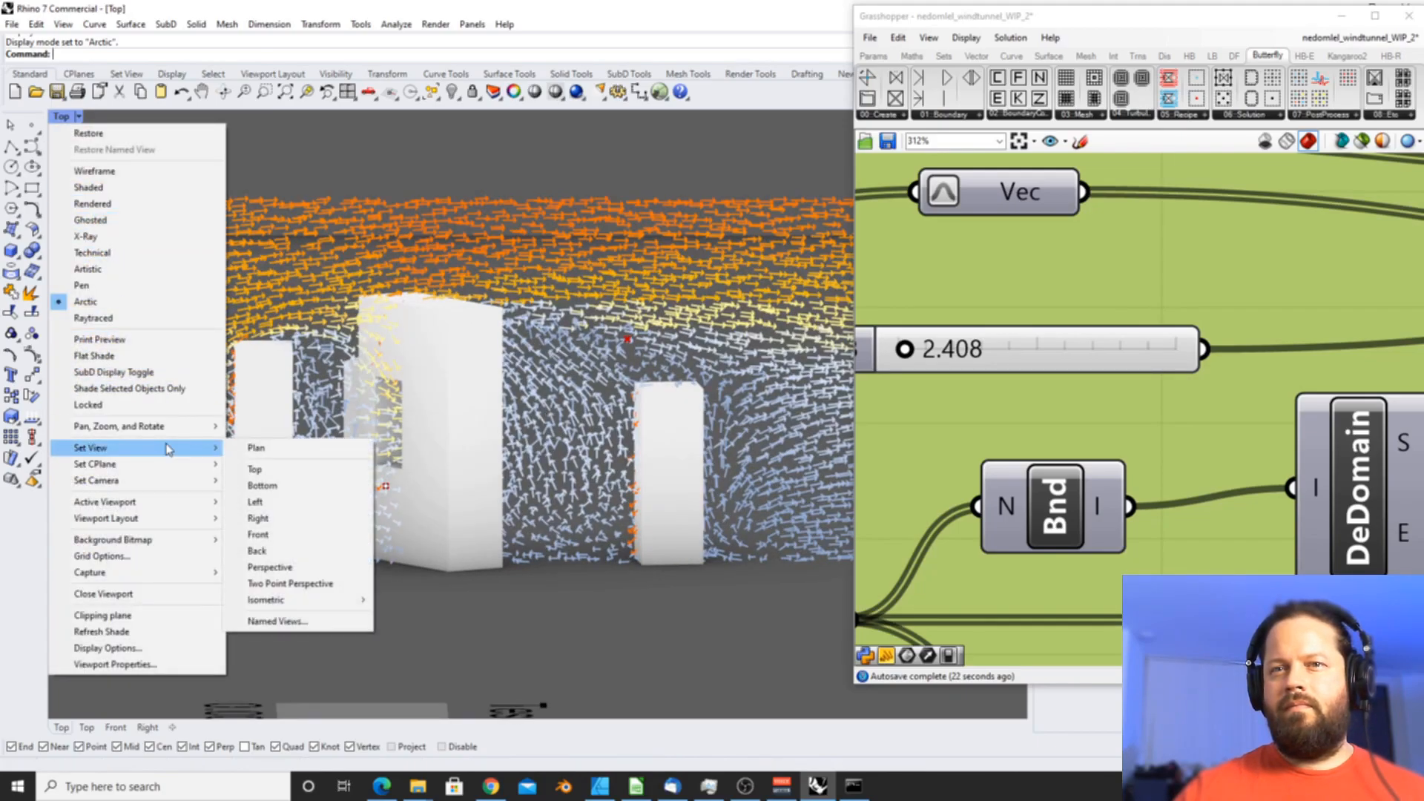
left_click(280, 502)
scroll(519, 445, "up", 2)
left_click(62, 116)
left_click(267, 519)
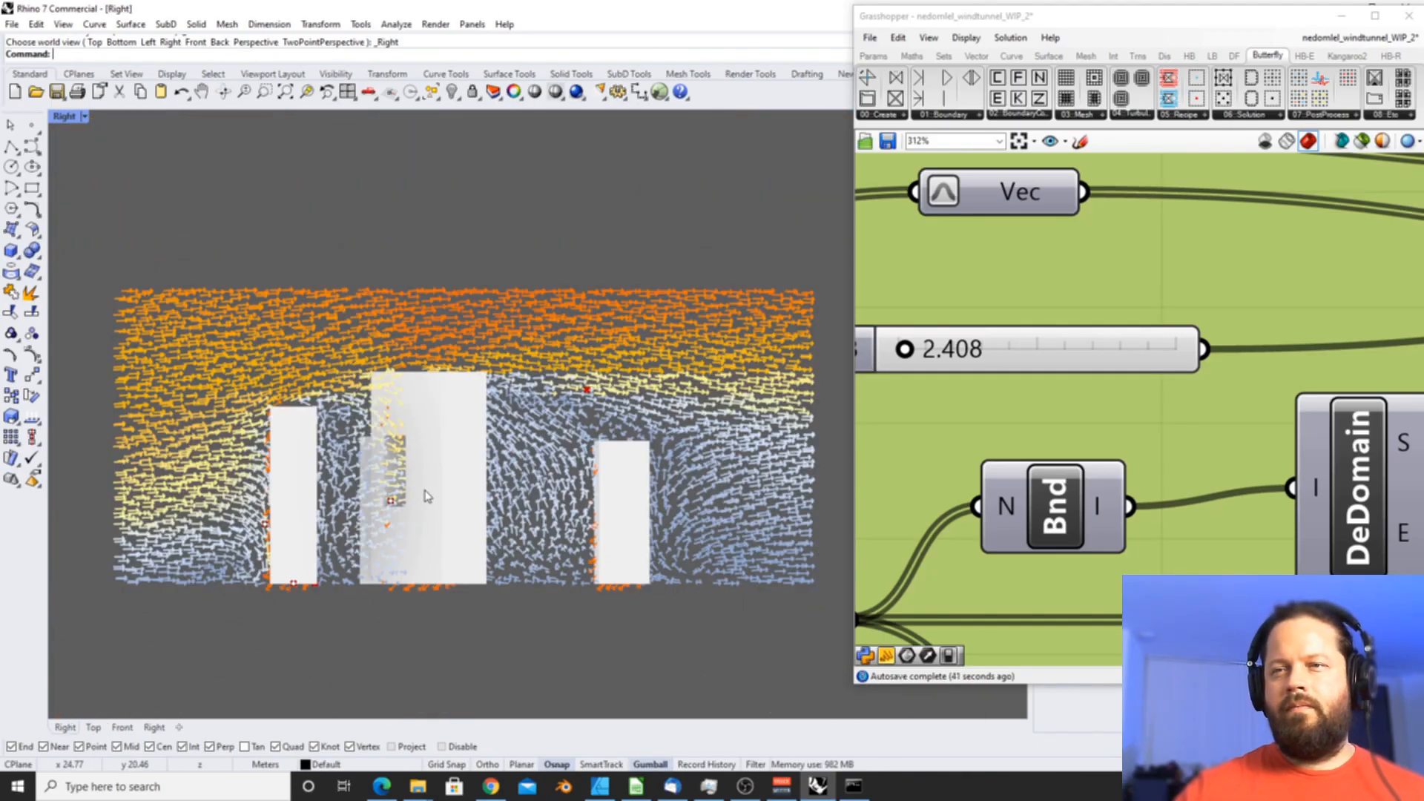
- Narrow the Grasshopper window and fit the entire wind vector field into the exposed Rhino viewport
scroll(968, 253, "down", 8)
scroll(333, 446, "up", 2)
left_click(964, 564)
right_click_drag(858, 365, 952, 359)
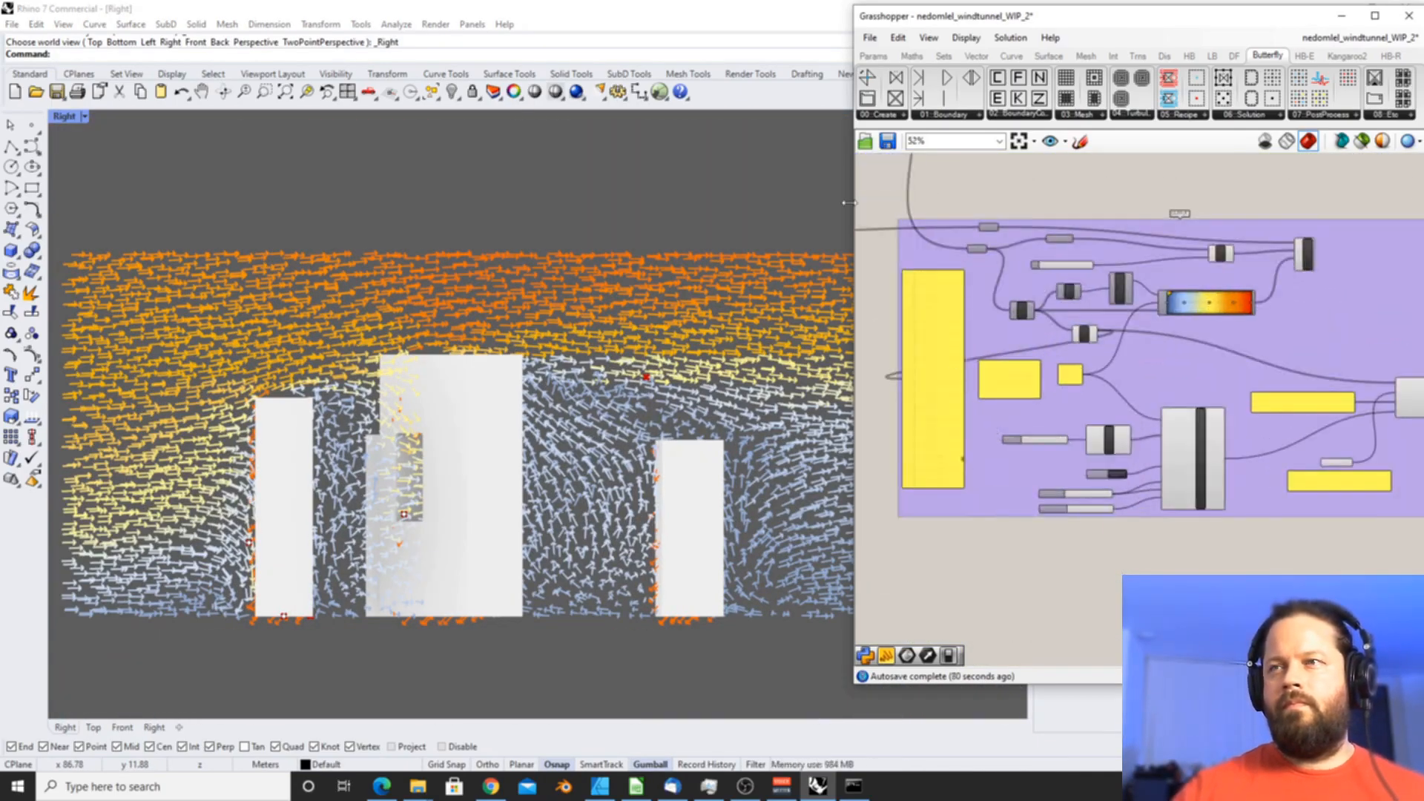
left_click_drag(855, 371, 980, 371)
right_click_drag(667, 416, 673, 415)
scroll(1187, 400, "down", 5)
right_click_drag(1069, 386, 1237, 419)
right_click_drag(650, 391, 664, 386)
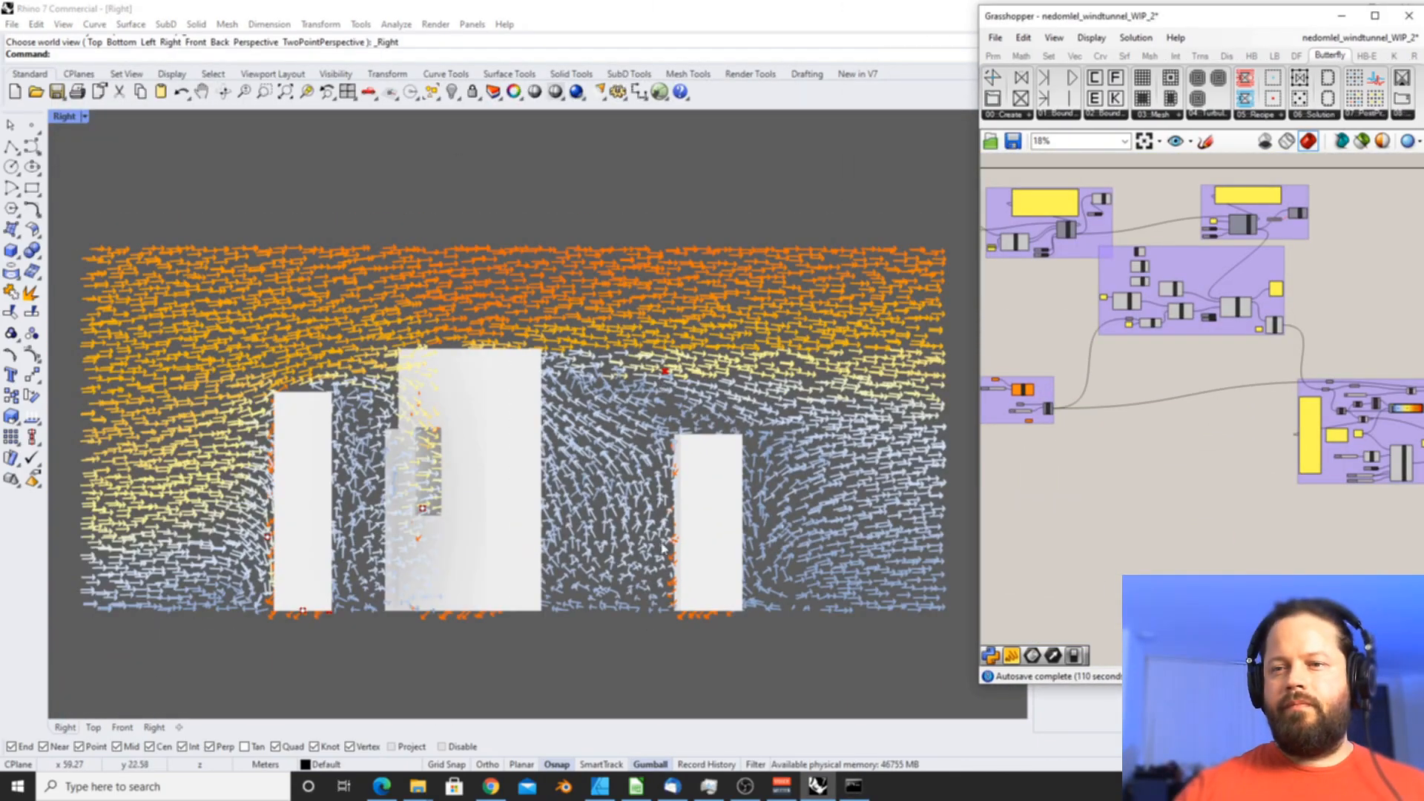
- Save the Right view of the wind vectors as a Scalable Vector Graphics file named Butterfly
left_click(12, 23)
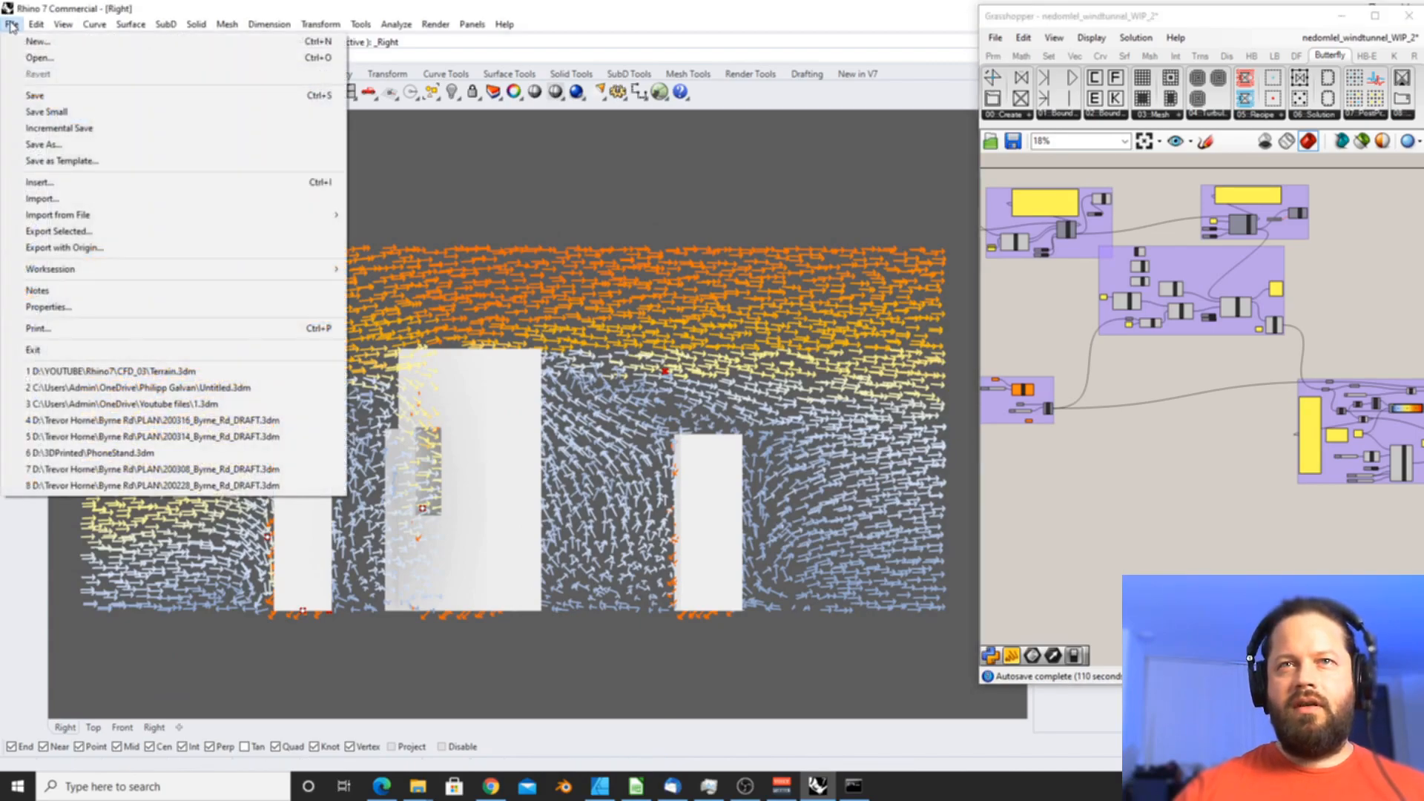
left_click(46, 144)
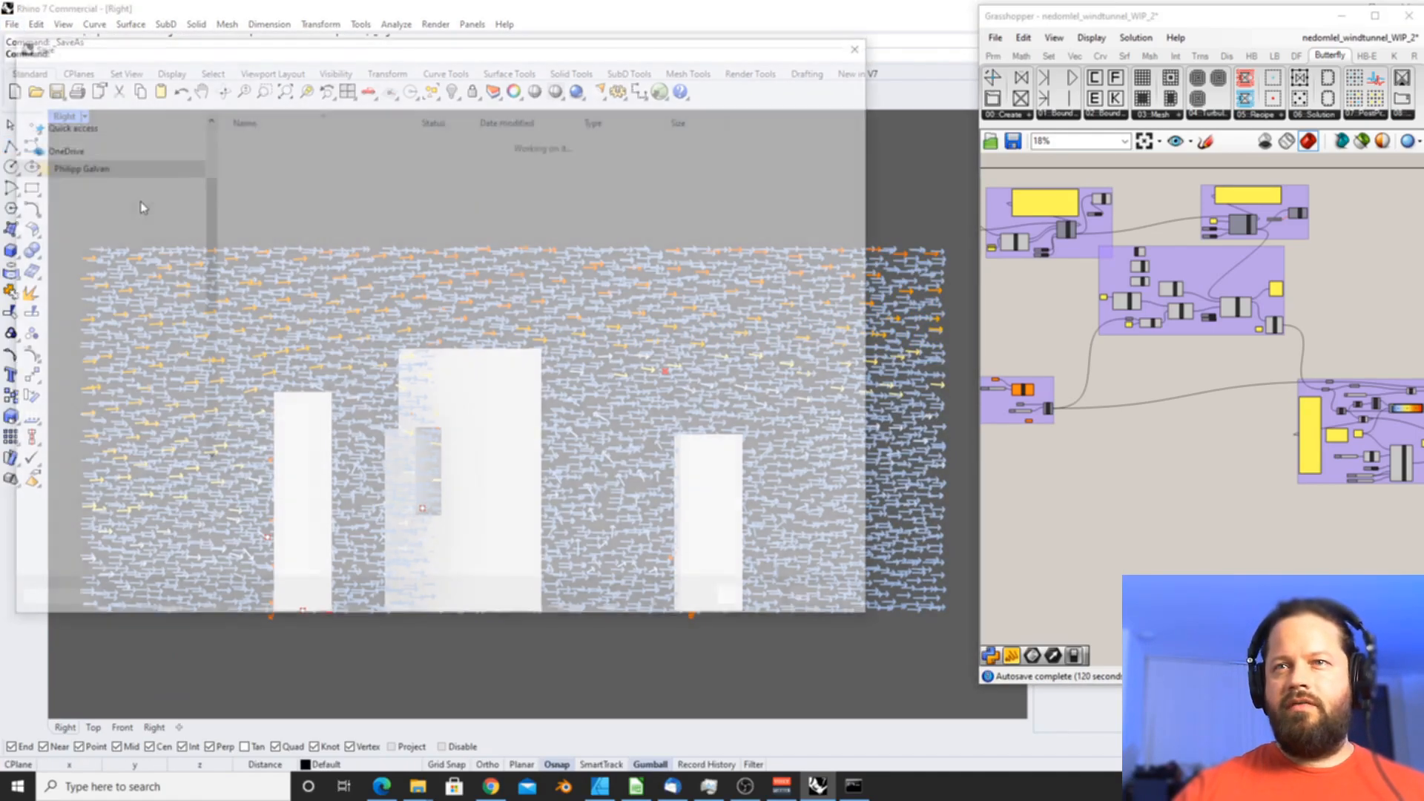
left_click(297, 501)
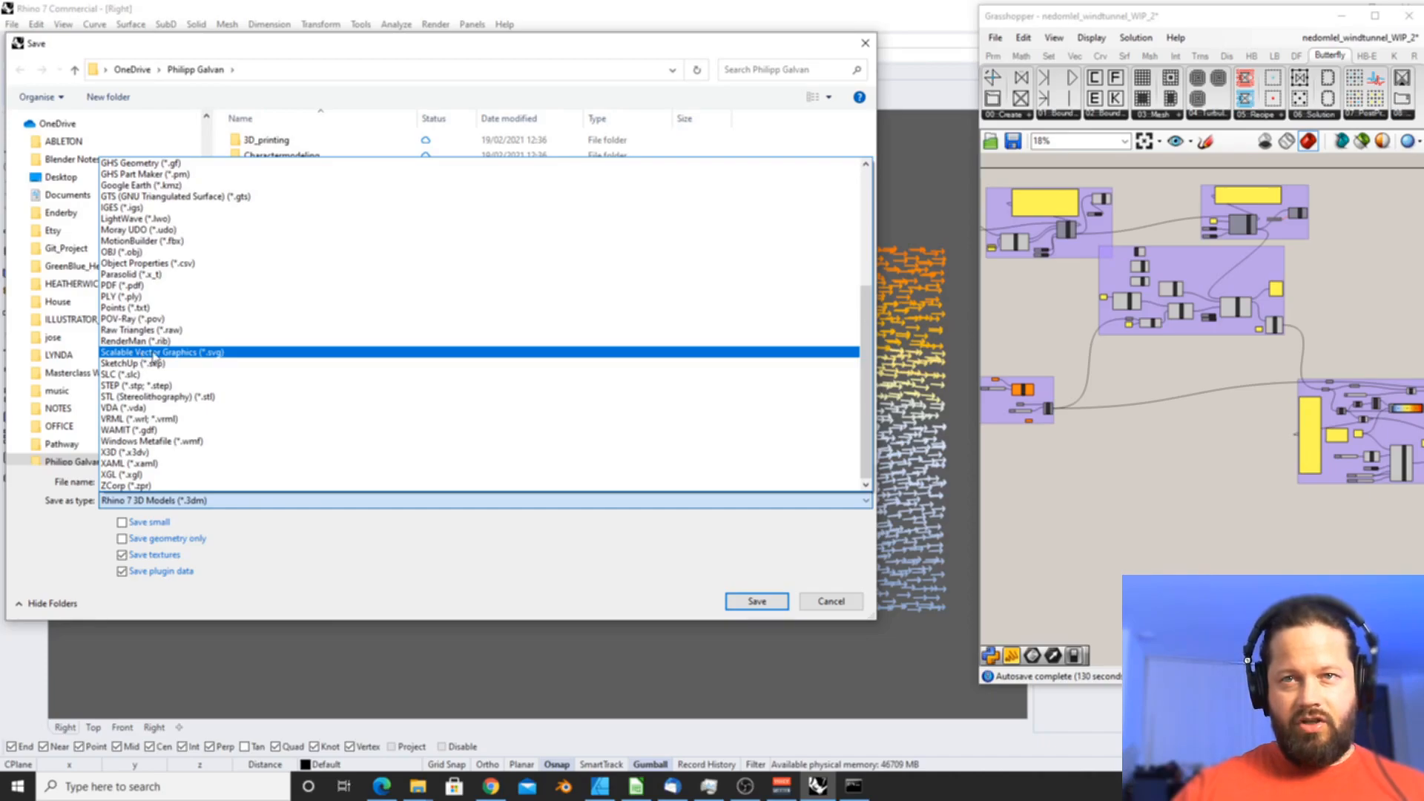
left_click(166, 353)
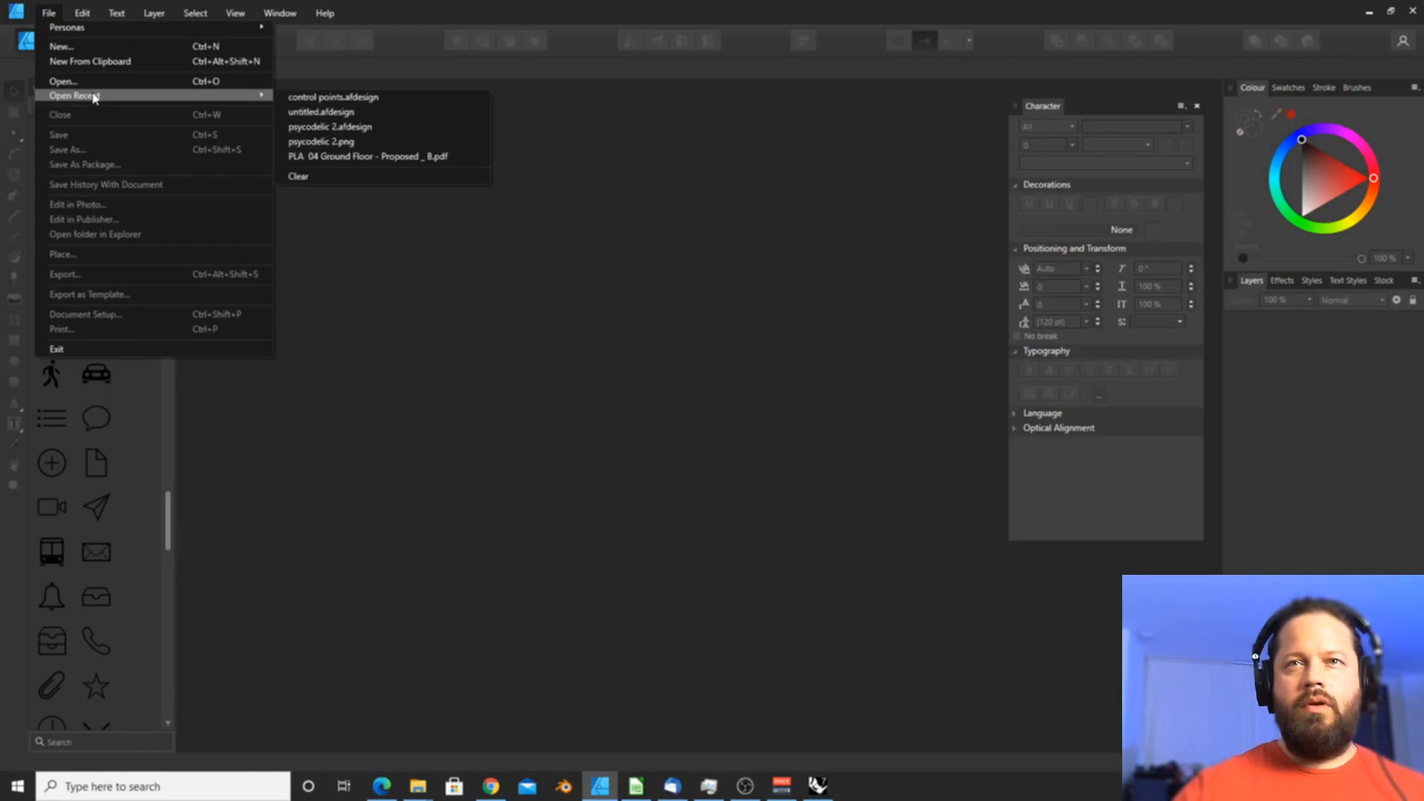
- Switch to Affinity Designer, open Butterfly.svg and close the floating Character settings covering the drawing
left_click(77, 82)
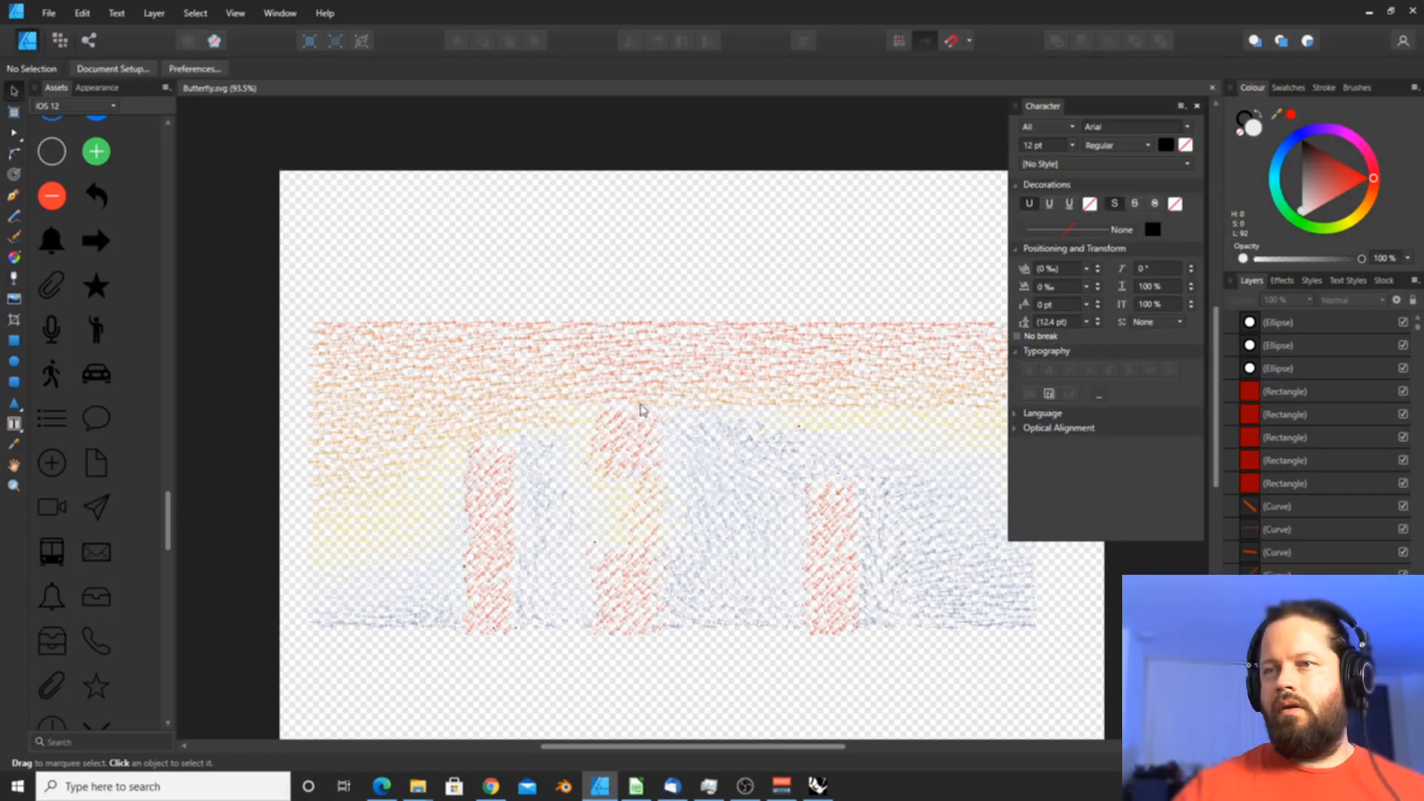
scroll(643, 411, "down", 2)
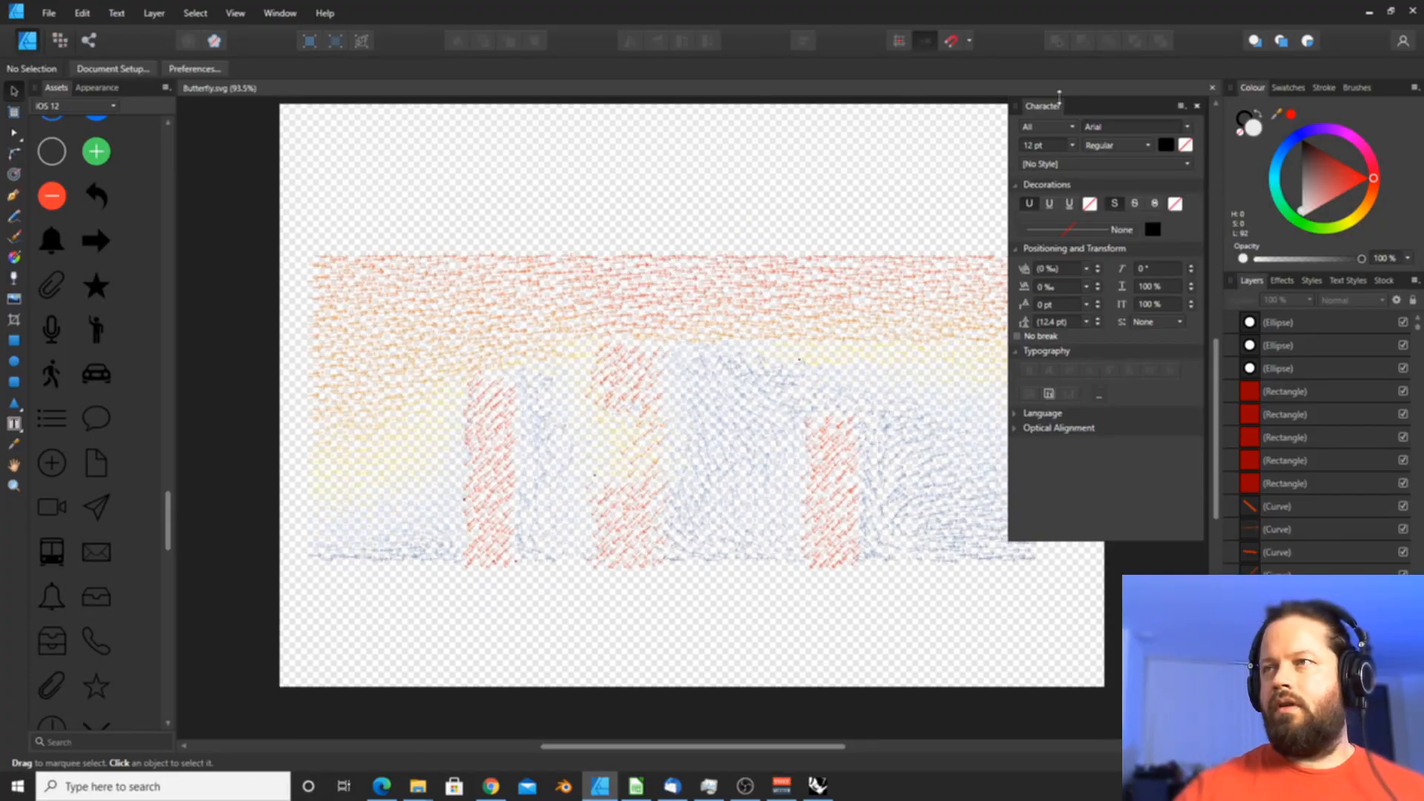
left_click(1196, 109)
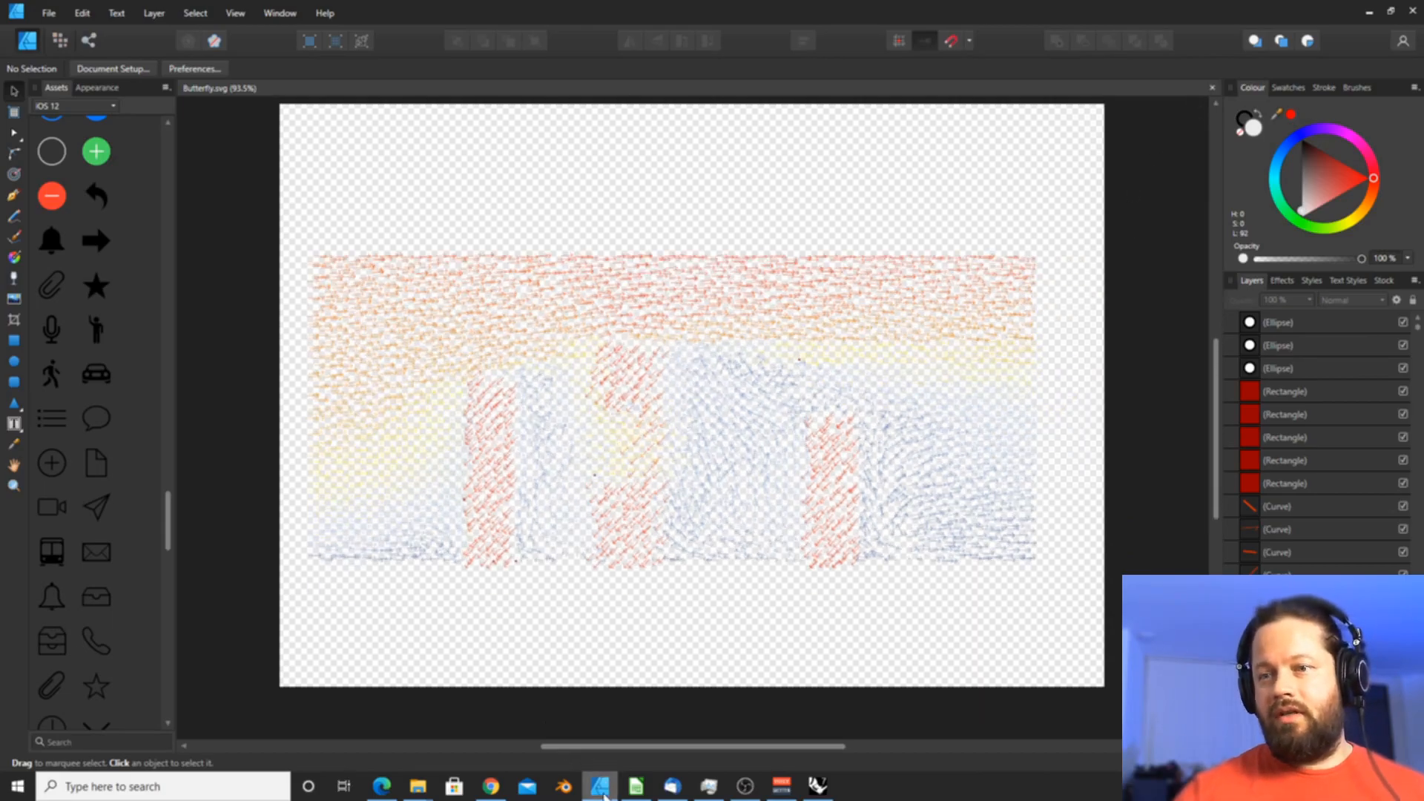
- Examine the imported vector arrows around the buildings at 200% and group all the objects
mouse_move(602, 792)
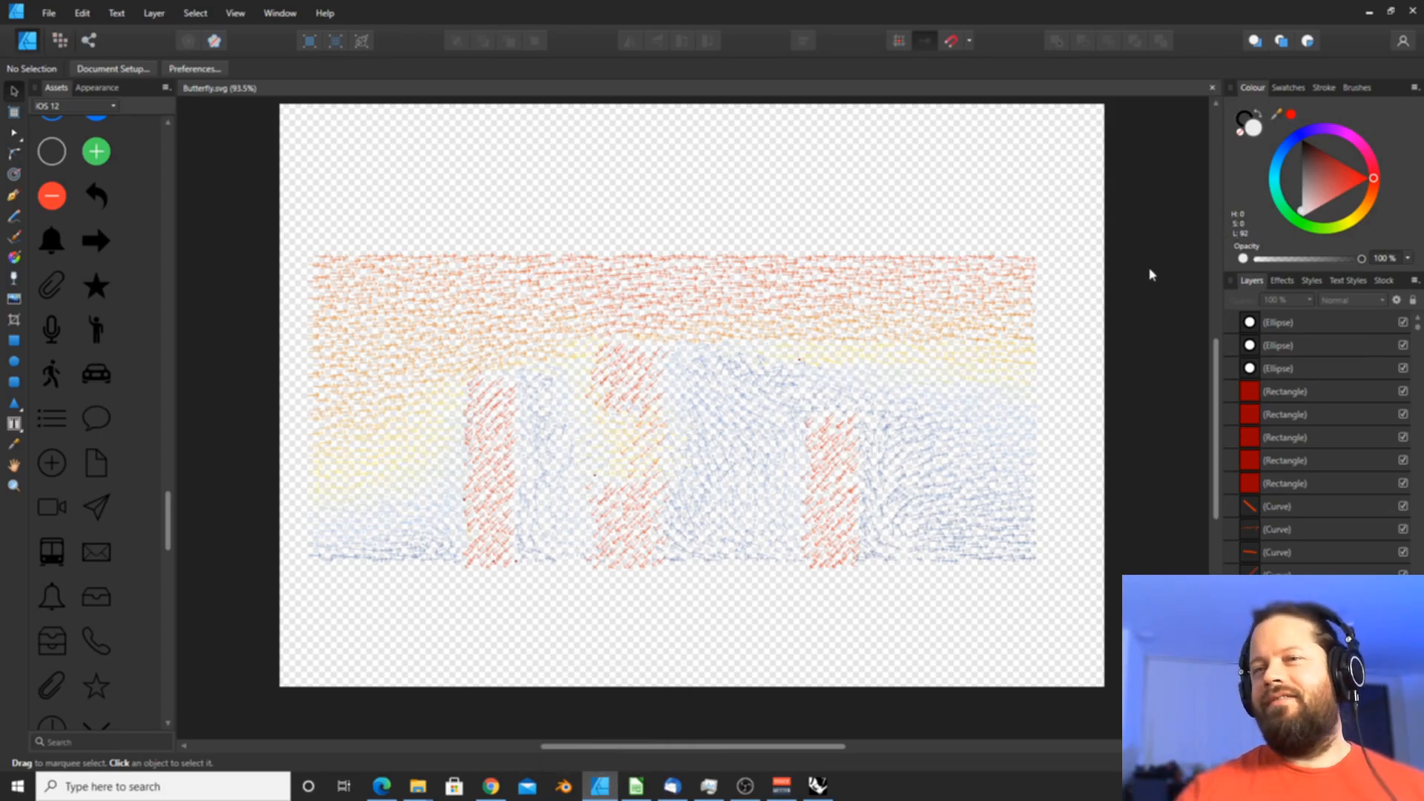
key("z")
left_click(603, 475)
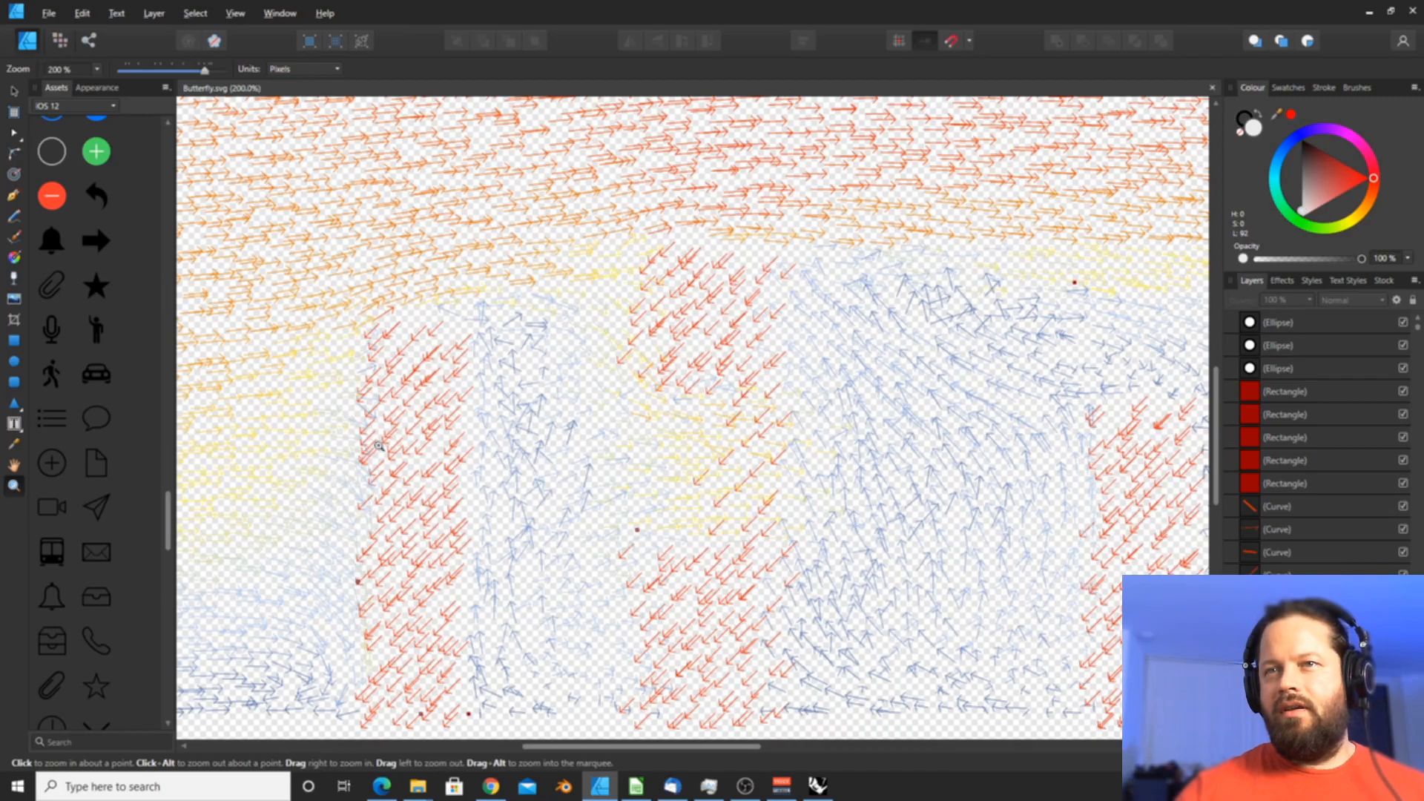
scroll(684, 386, "down", 1)
left_click(756, 451, "alt")
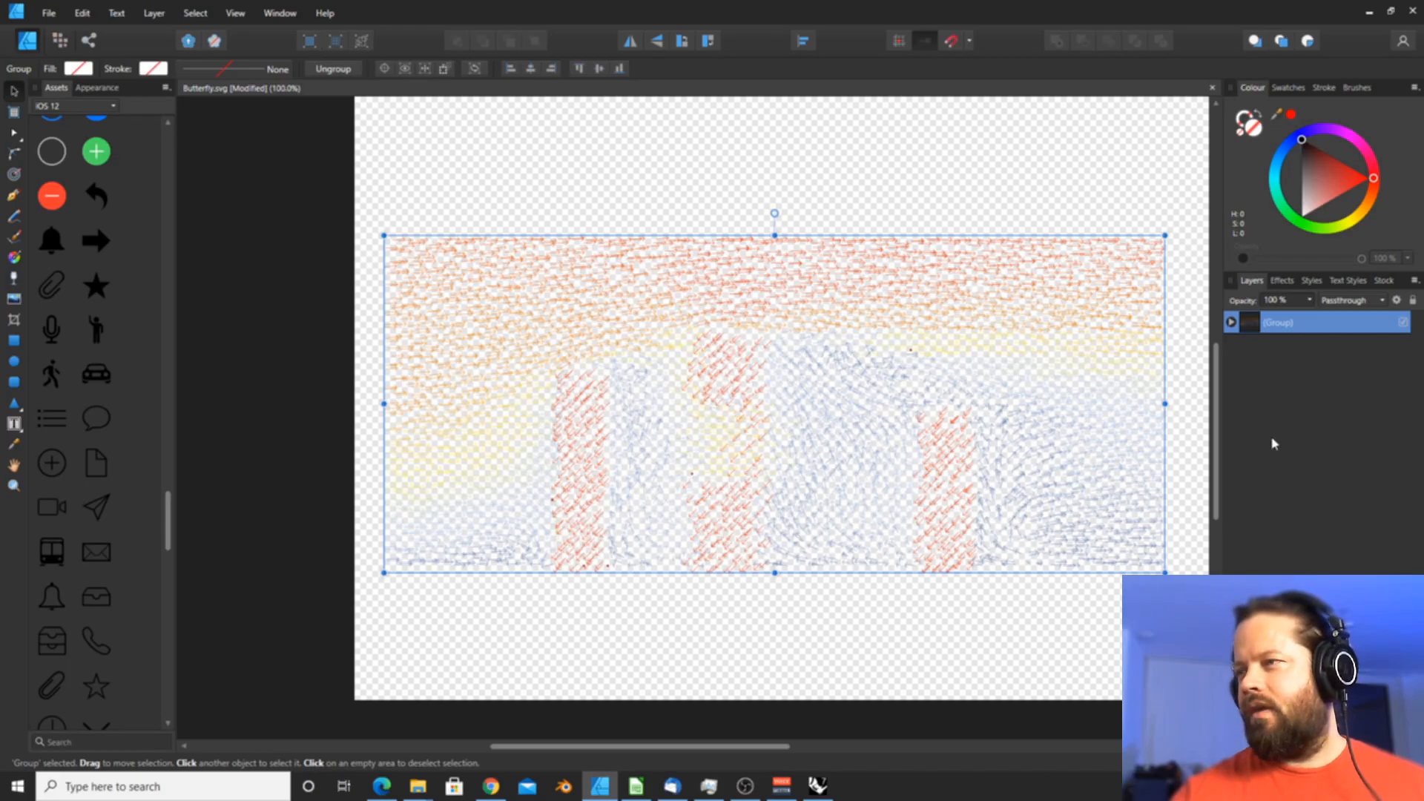
- Add a new layer beneath the grouped arrows and draw a background rectangle across the page
left_click(1131, 174)
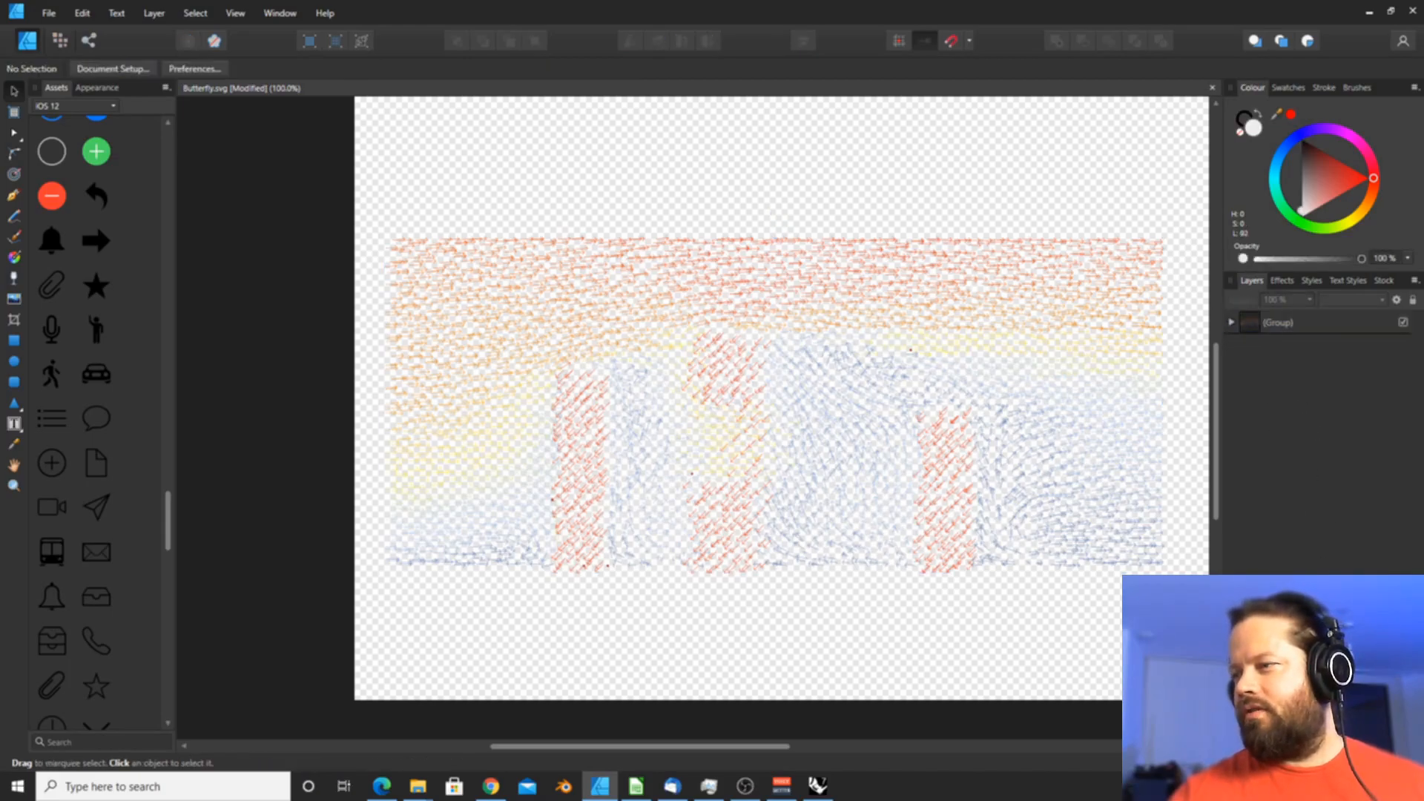
key("ctrl+shift+l")
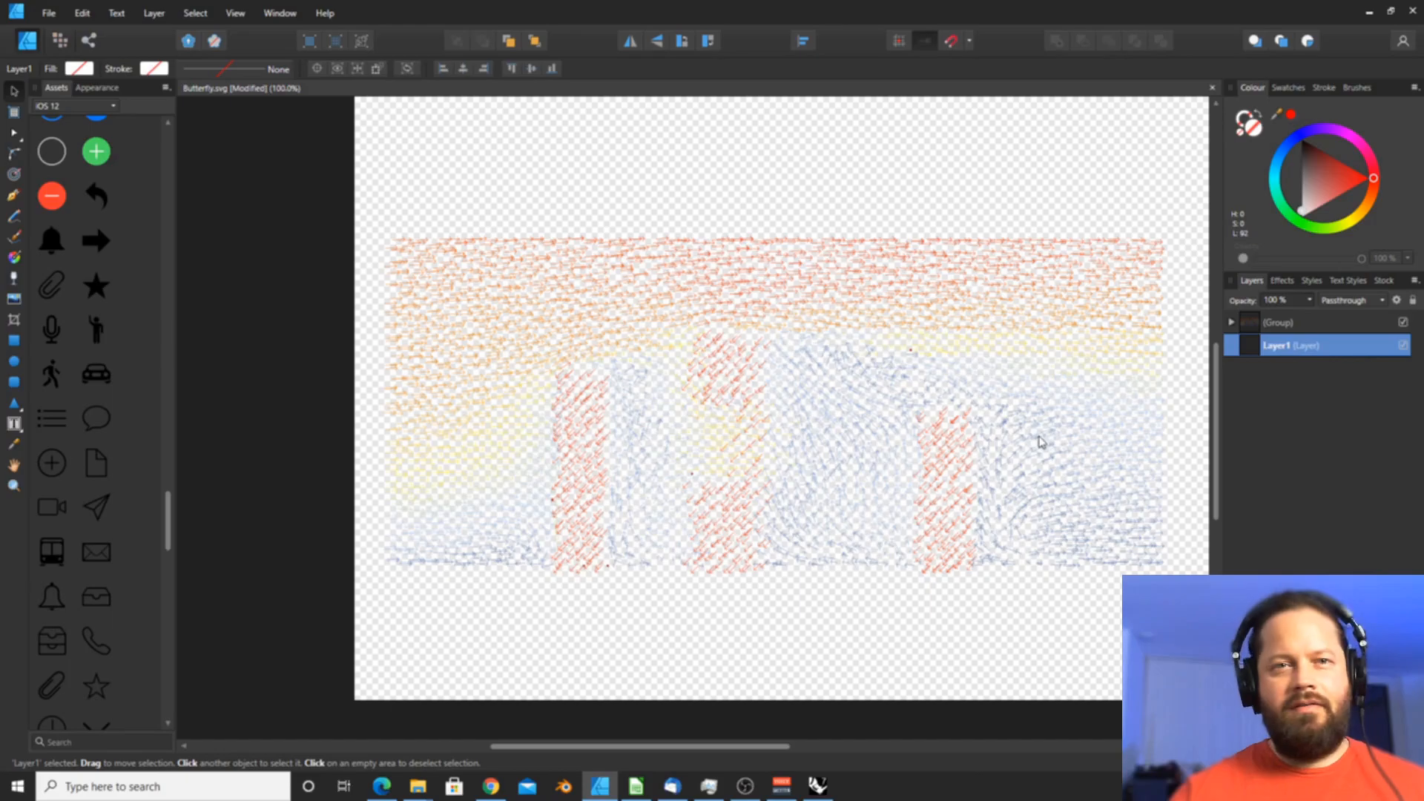
left_click(14, 341)
scroll(397, 160, "up", 1)
mouse_move(346, 116)
left_mouse_down()
mouse_move(1116, 675)
mouse_move(1101, 700)
left_mouse_up()
left_click(81, 12)
left_click(1270, 369)
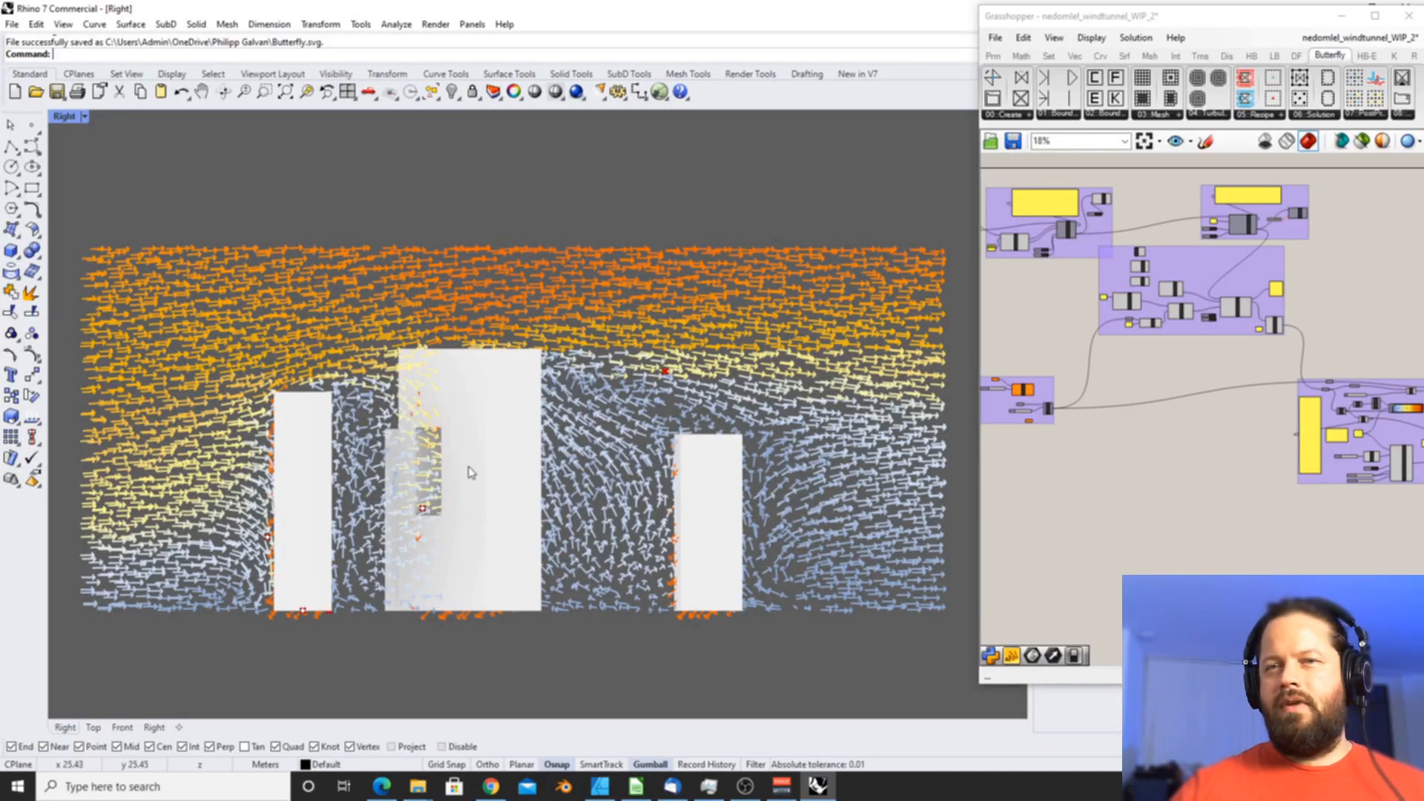
- Return to Rhino and examine the wind vectors around the buildings in the Right view
scroll(571, 472, "down", 3)
scroll(520, 445, "up", 4)
scroll(483, 413, "down", 3)
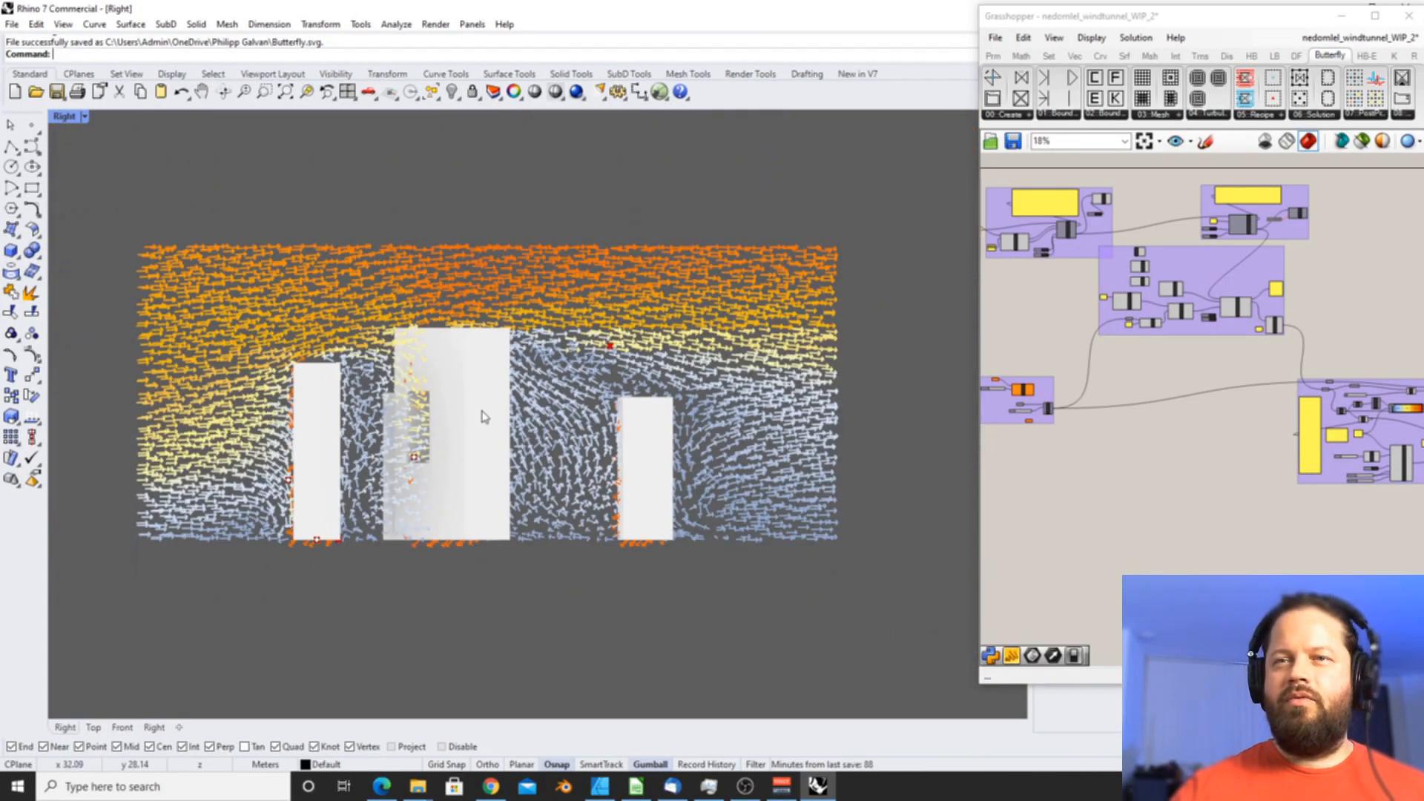
scroll(478, 412, "up", 3)
scroll(580, 410, "down", 4)
scroll(577, 411, "up", 2)
- Check the highest valid speeds in the sorted list and set the shared vector and legend maximum to 31.3
left_click(1069, 454)
scroll(1075, 441, "down", 3)
scroll(1254, 451, "up", 2)
scroll(1253, 451, "up", 5)
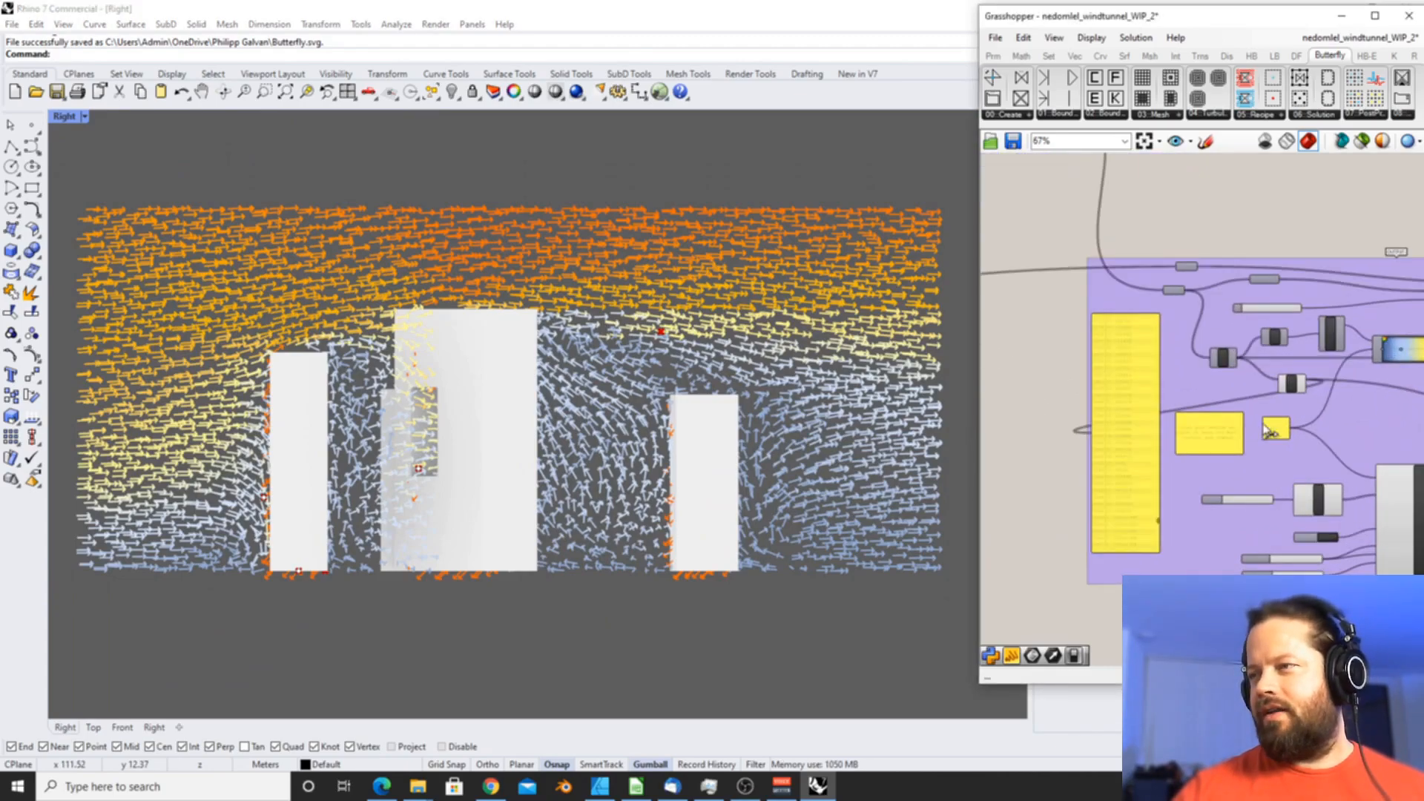
scroll(1290, 434, "down", 2)
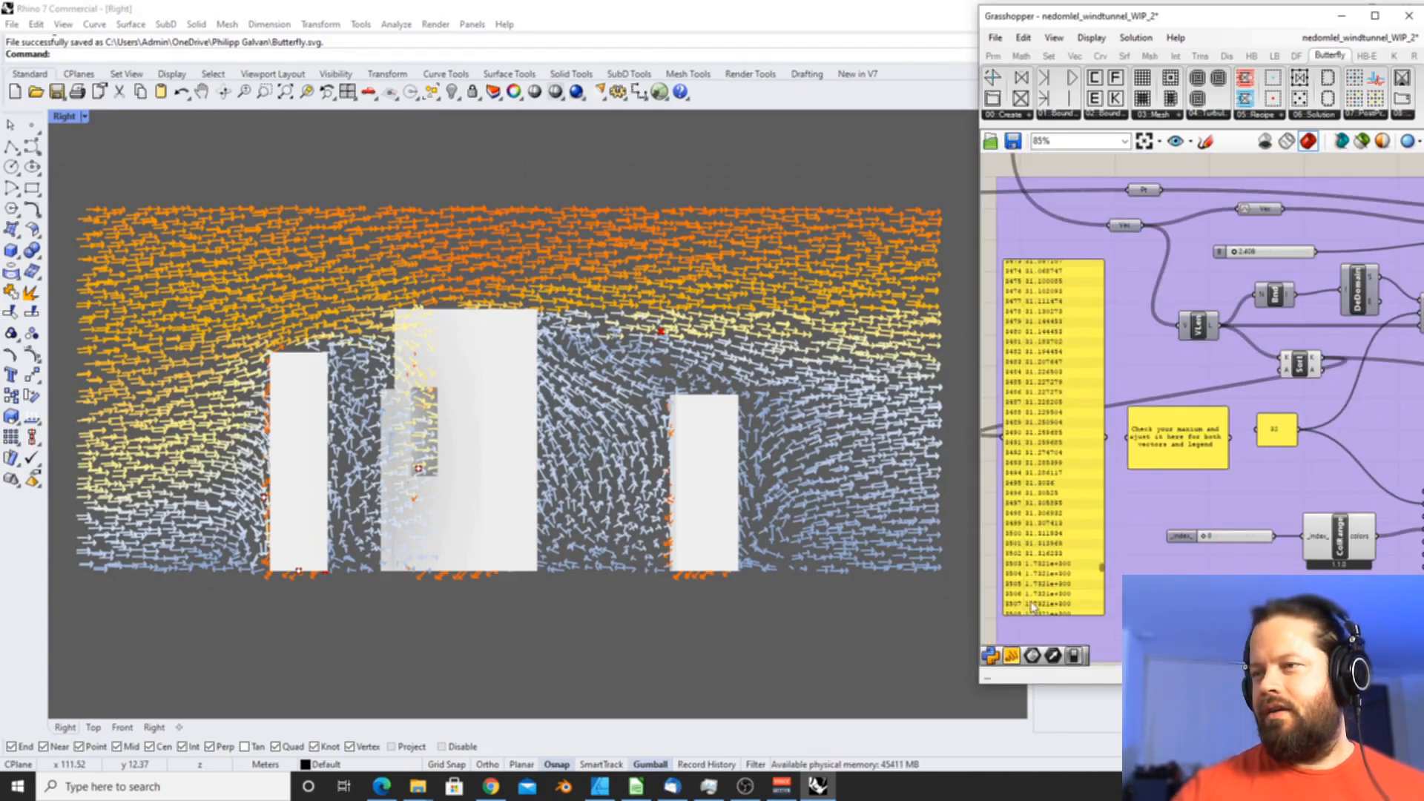
double_click(1276, 434)
type("31")
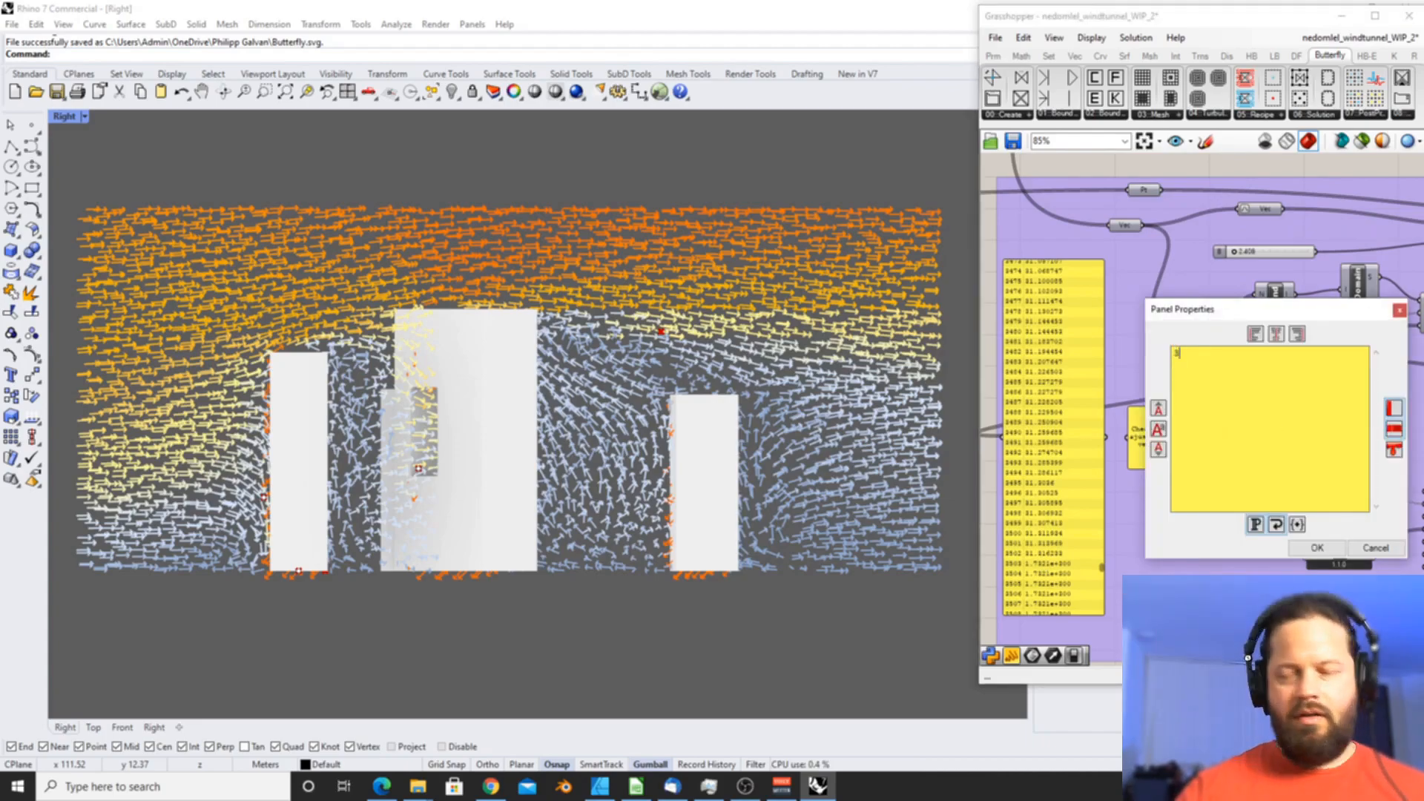
type(".3")
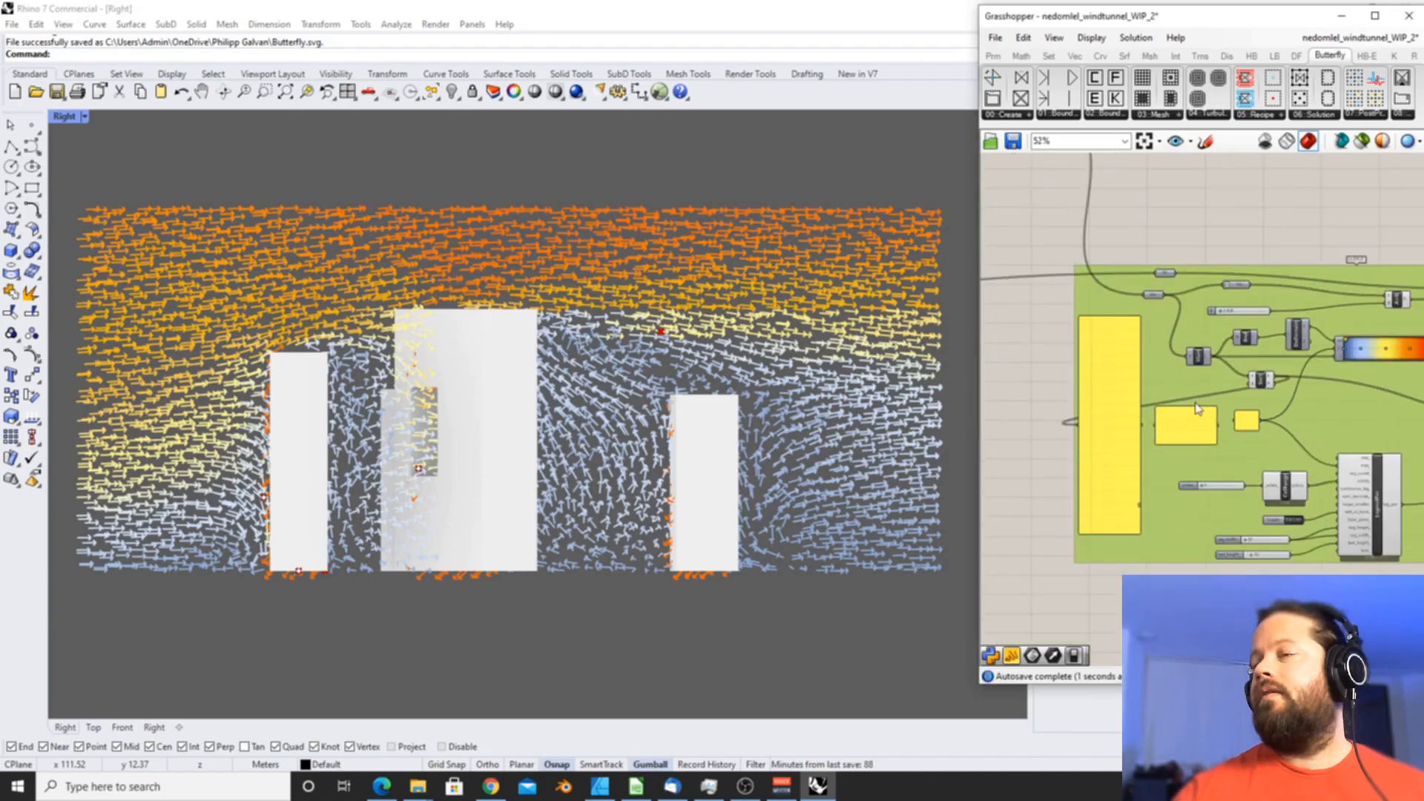
- Frame the recoloured wind vectors in the Right view and capture the viewport to a JPG image file
right_click_drag(1388, 362, 1312, 375)
scroll(1392, 372, "up", 2)
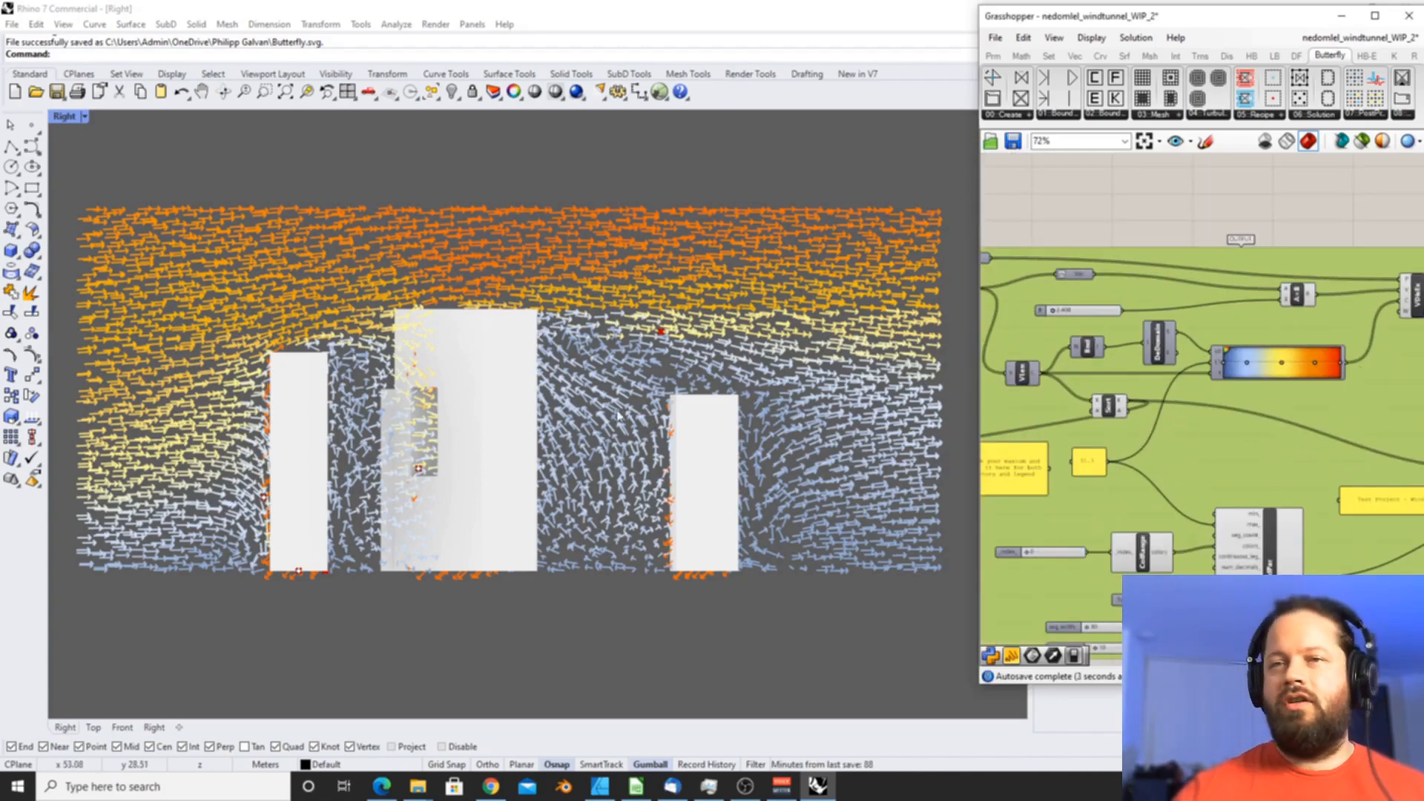
scroll(600, 416, "down", 4)
scroll(577, 419, "up", 4)
scroll(474, 410, "down", 2)
scroll(585, 418, "up", 2)
scroll(586, 423, "down", 2)
scroll(586, 422, "up", 2)
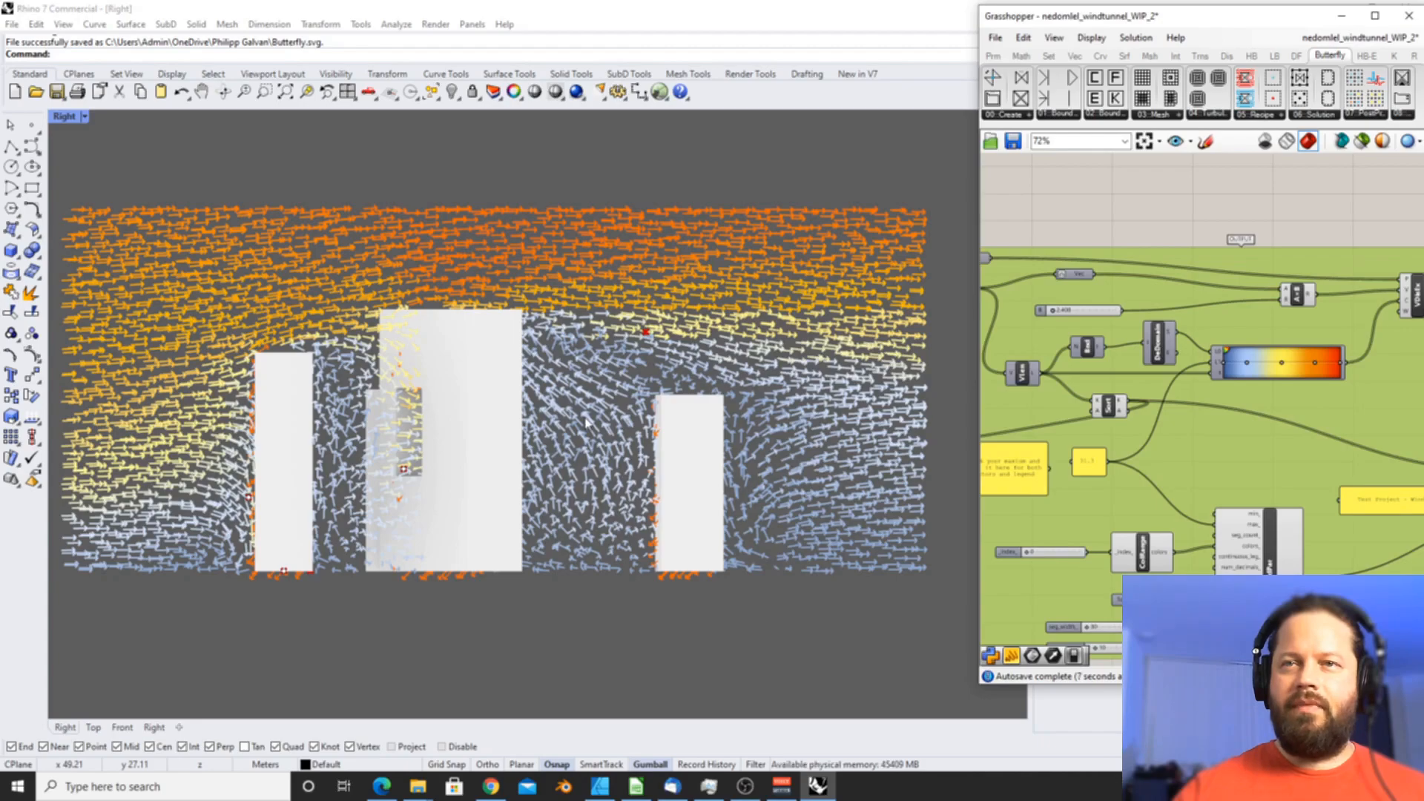
left_click(77, 59)
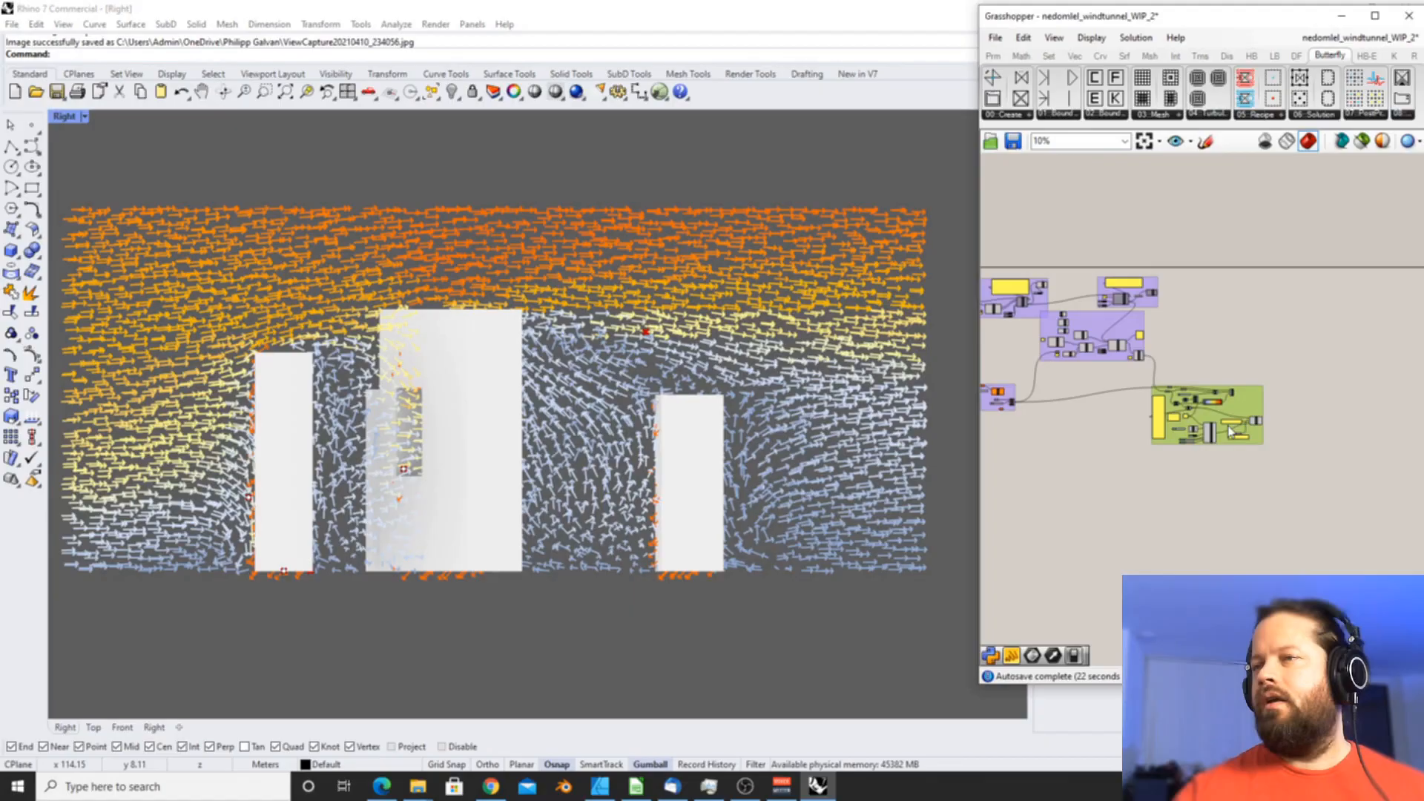
- Switch off the running solution with its toggle in the SOLUTION group
scroll(1118, 389, "down", 2)
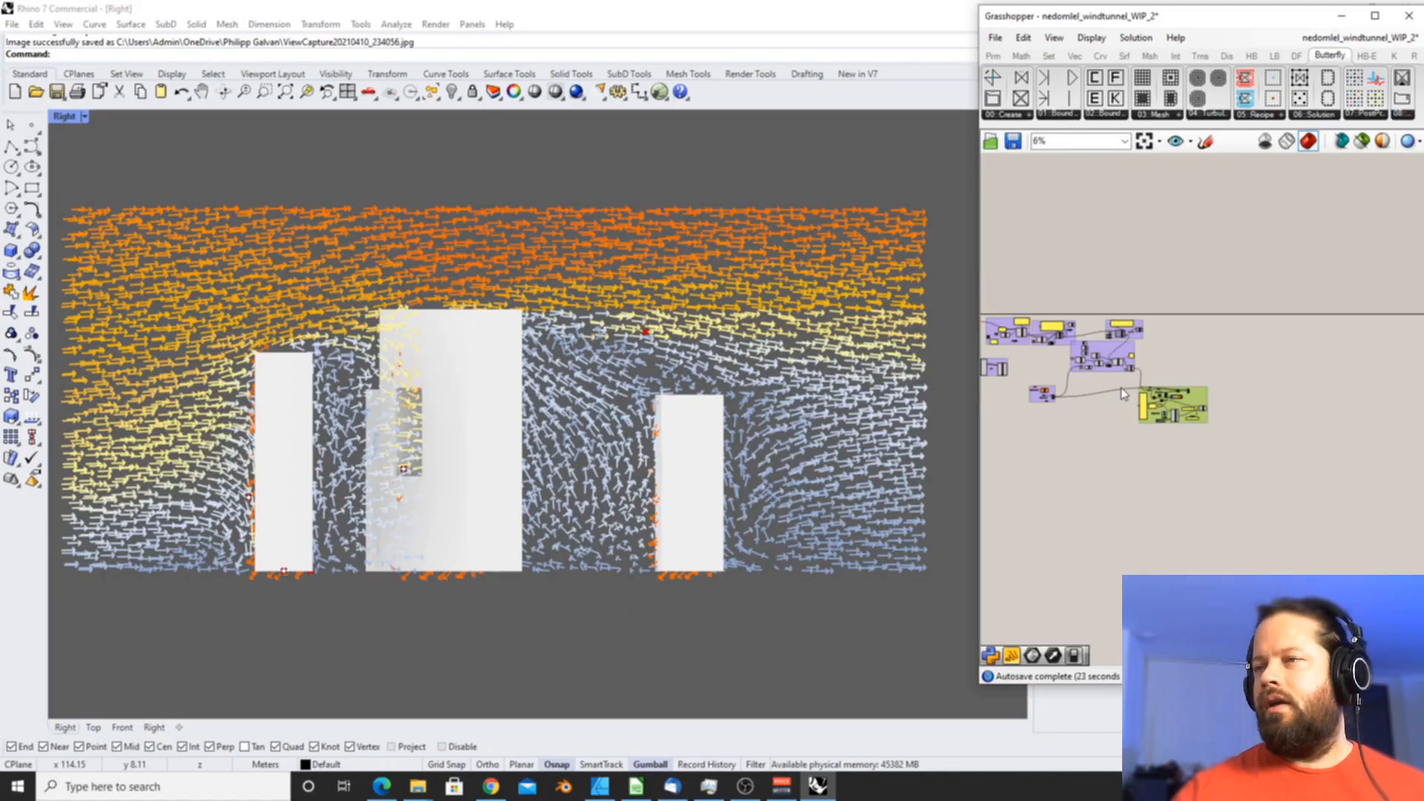
scroll(1047, 365, "up", 7)
scroll(1146, 363, "up", 2)
left_click(1149, 364)
scroll(1202, 416, "down", 6)
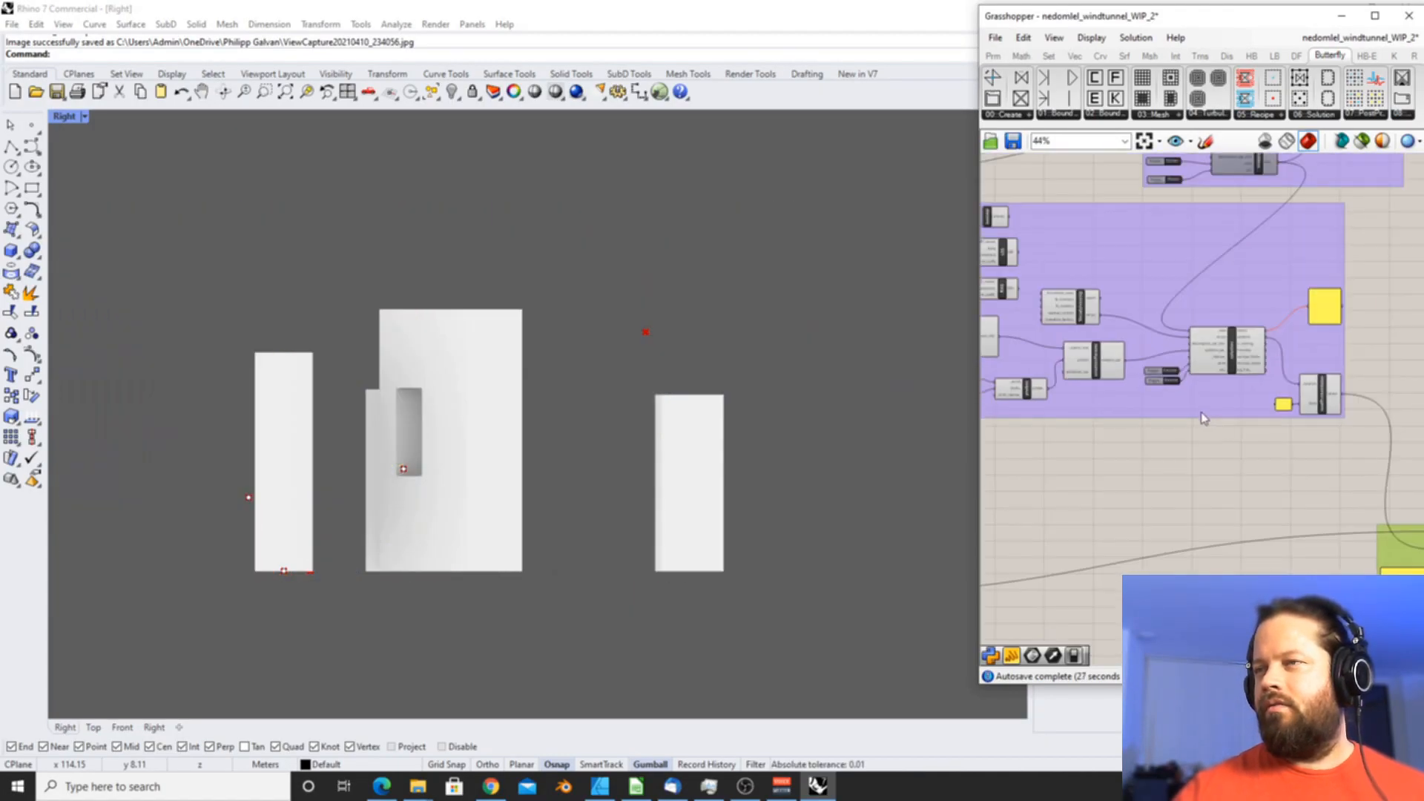
- Connect the RAS turbulence model to the turbulence properties input of the steady incompressible recipe
scroll(1127, 347, "up", 4)
scroll(1129, 352, "up", 5)
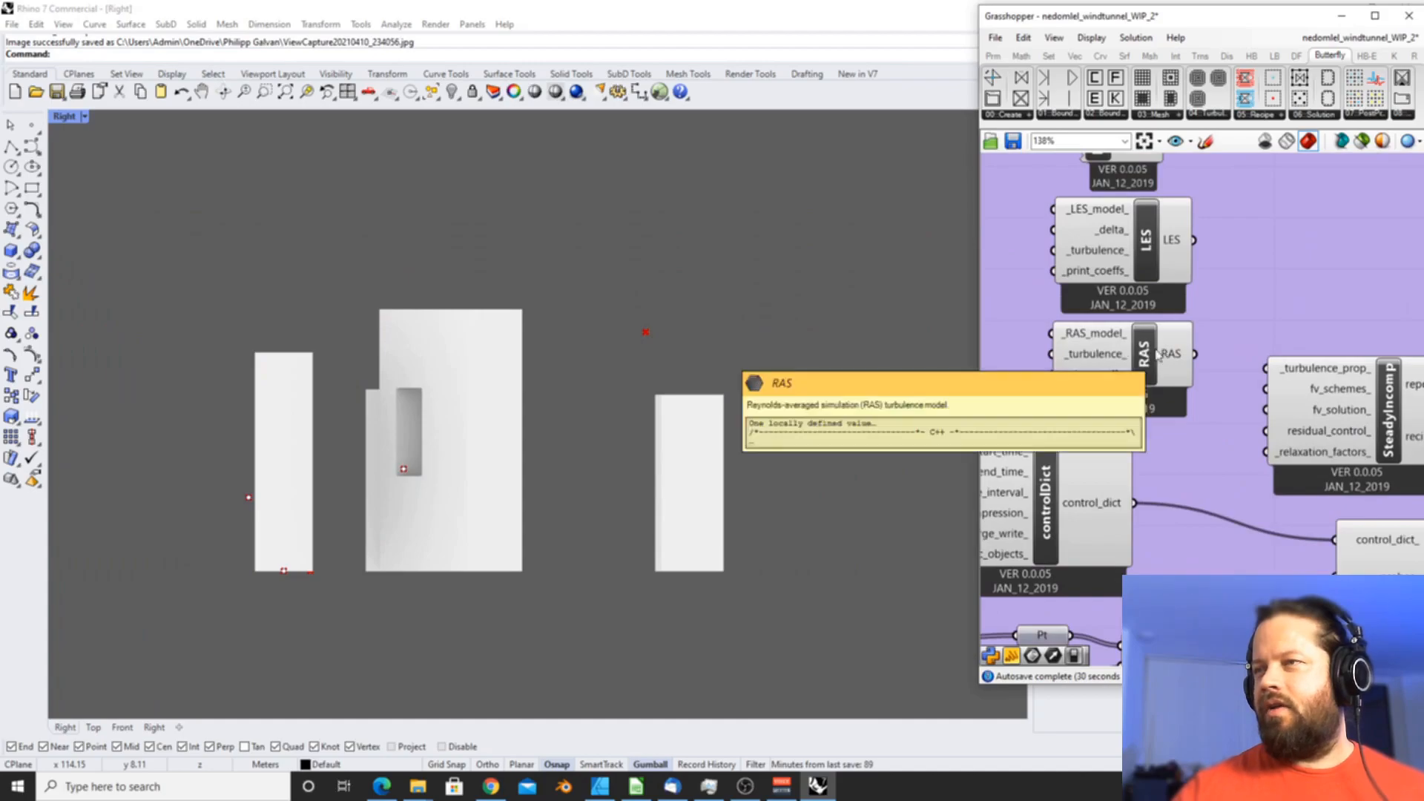
scroll(1137, 360, "down", 2)
scroll(1139, 364, "up", 2)
scroll(1139, 365, "down", 1)
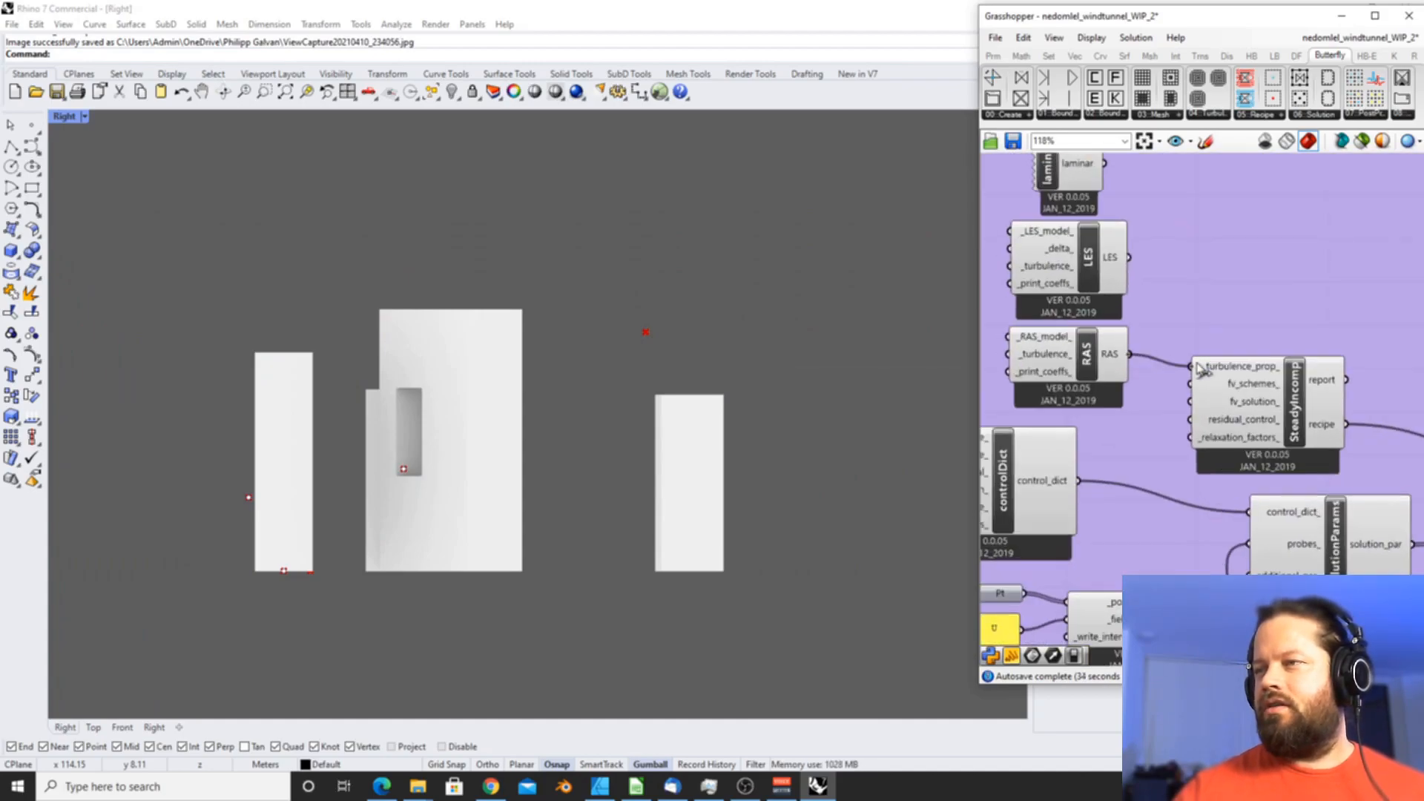
- Rerun the solution using the RAS model with its write and run toggles set to True
scroll(1135, 347, "down", 7)
scroll(1234, 421, "up", 6)
left_click(1234, 427)
scroll(1217, 419, "down", 9)
scroll(1098, 386, "up", 7)
left_click_drag(1089, 287, 1127, 359)
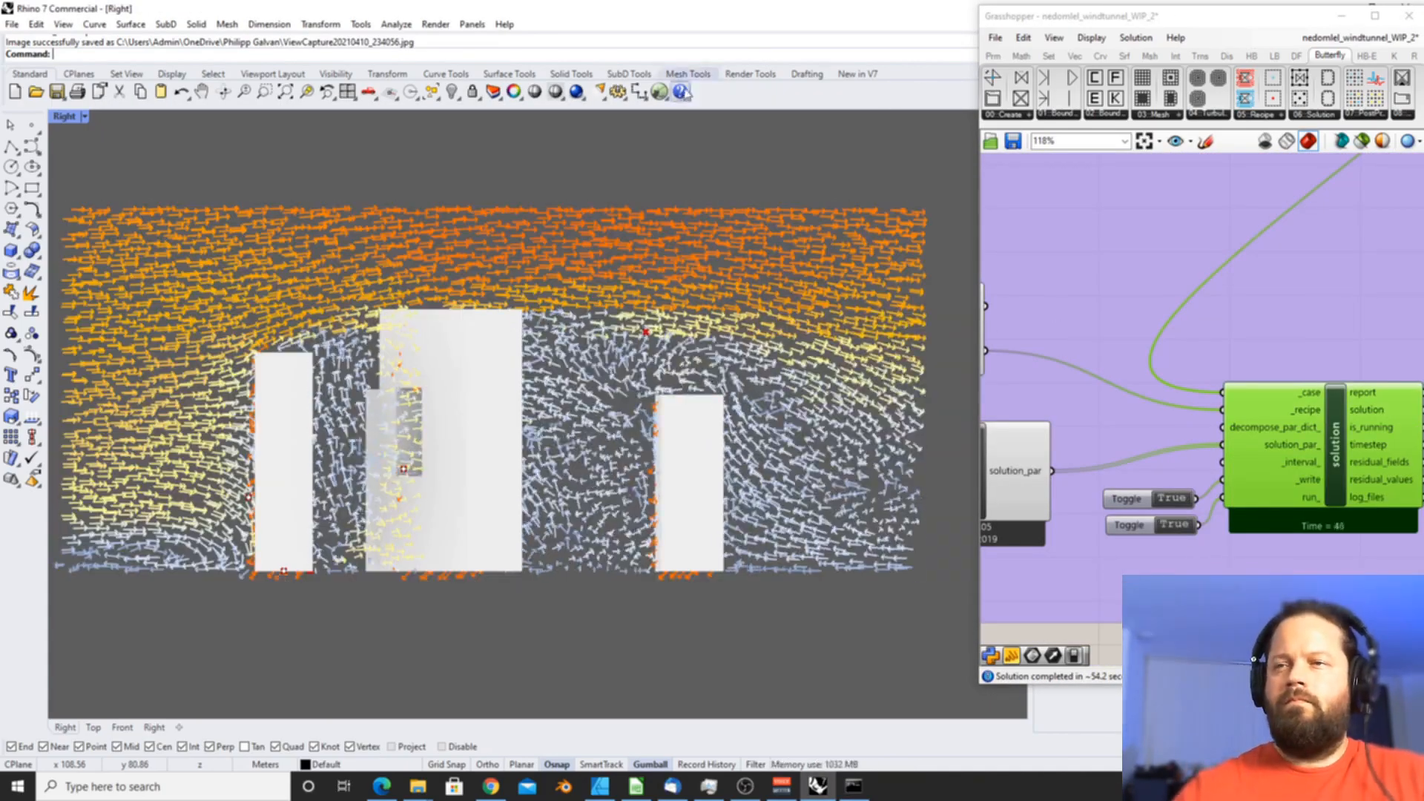
- Examine the speed-coloured wind arrows around the buildings from the side while the RAS solution runs
scroll(650, 376, "down", 3)
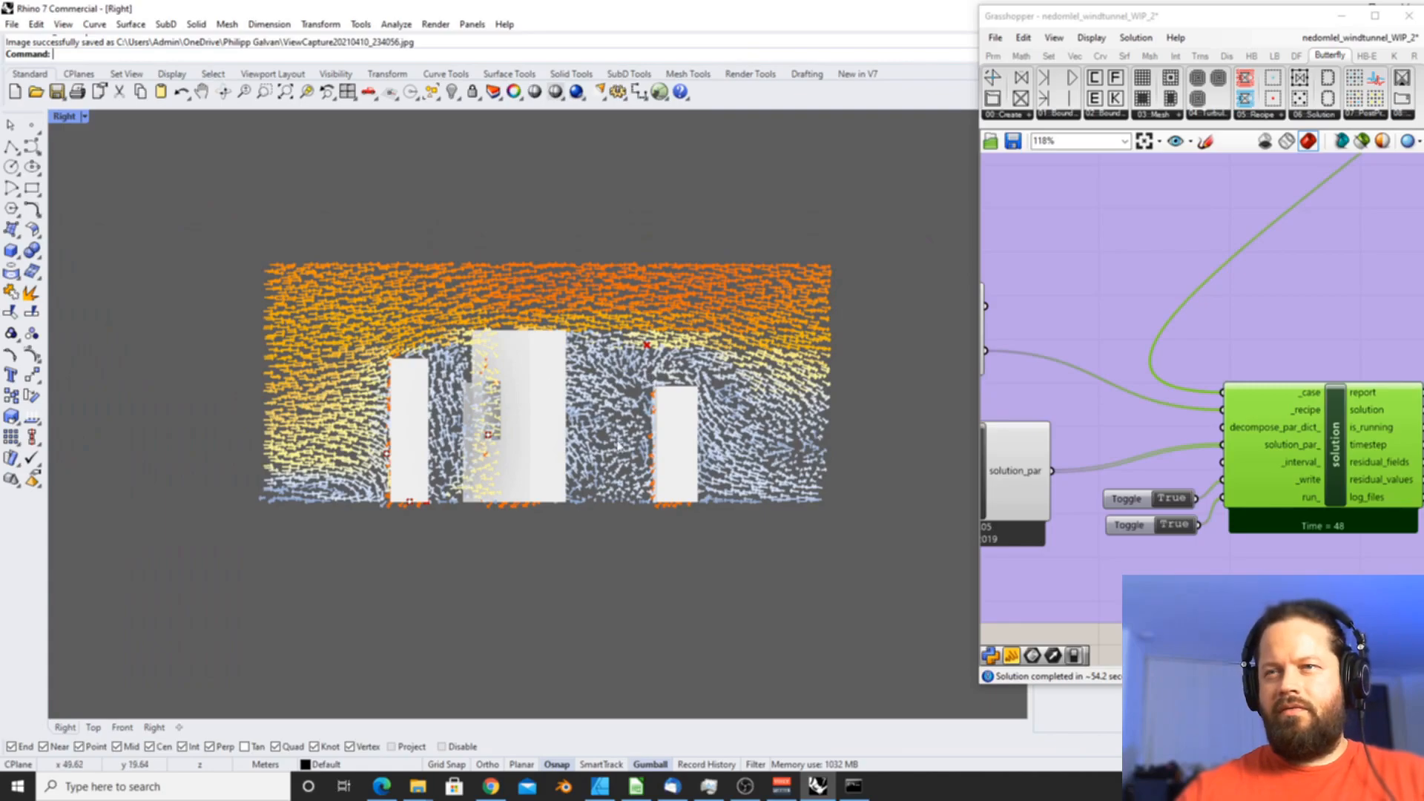
scroll(649, 475, "up", 4)
scroll(533, 314, "down", 4)
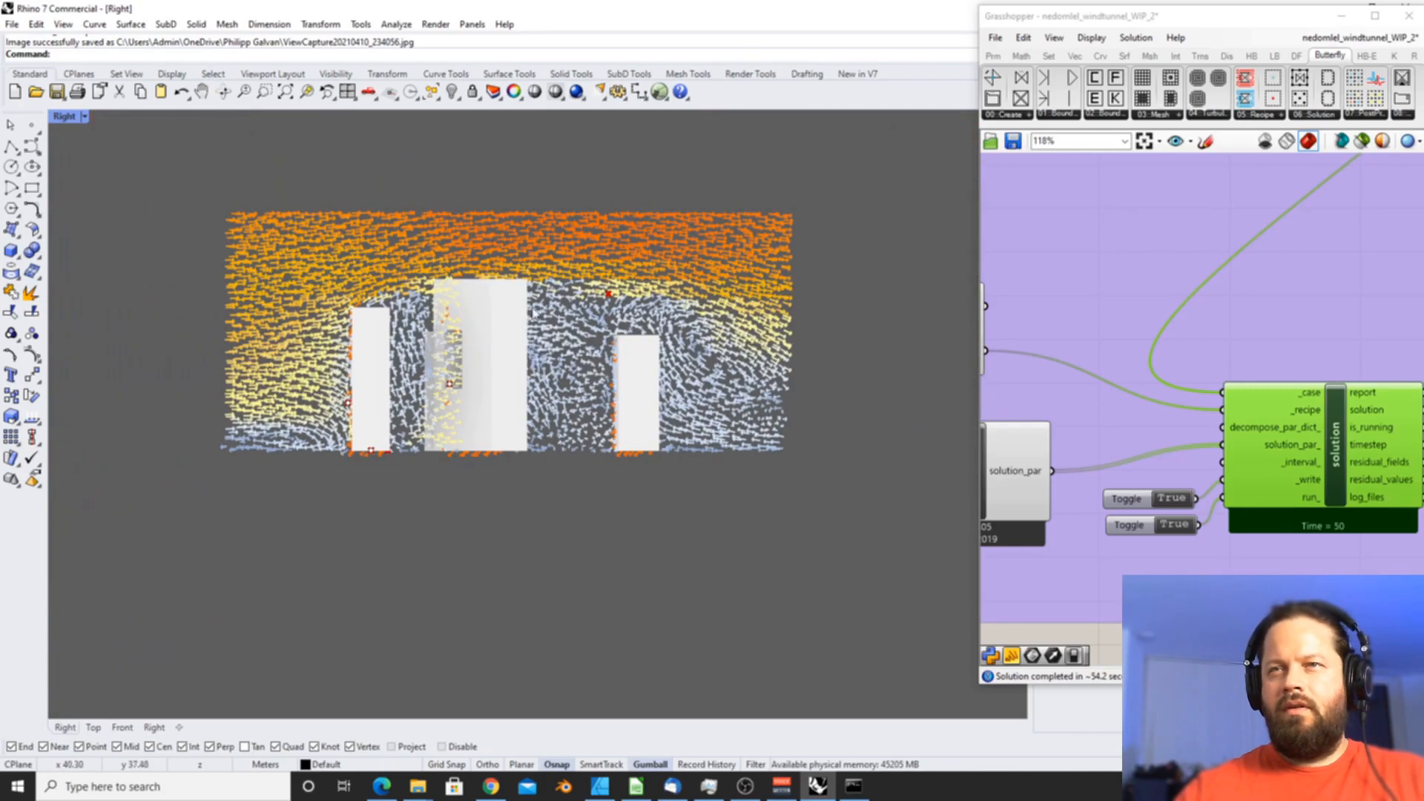
left_click(223, 91)
mouse_move(452, 334)
left_mouse_down()
mouse_move(328, 315)
mouse_move(381, 329)
mouse_move(359, 318)
mouse_move(499, 312)
mouse_move(499, 327)
mouse_move(464, 317)
left_mouse_up()
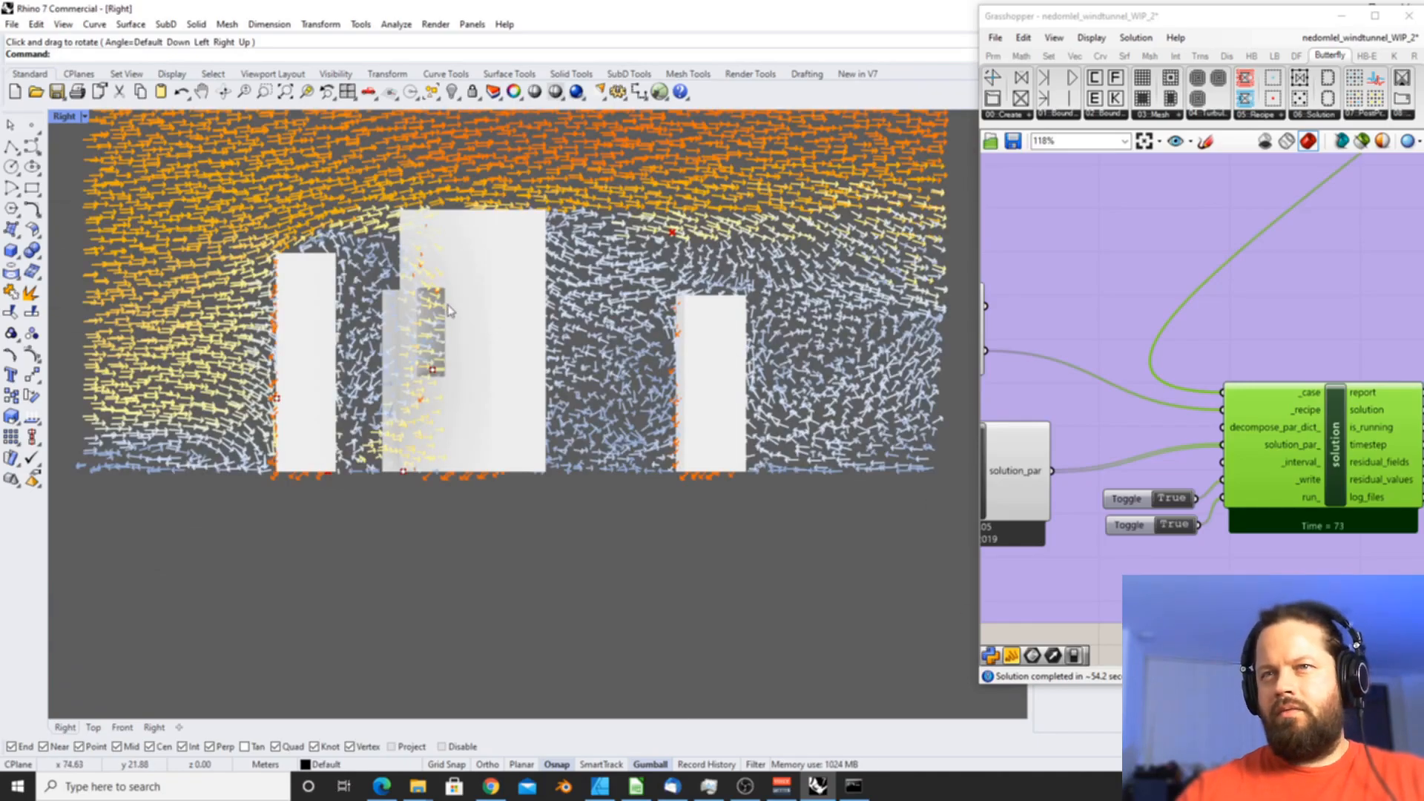
scroll(461, 317, "down", 4)
scroll(461, 331, "up", 4)
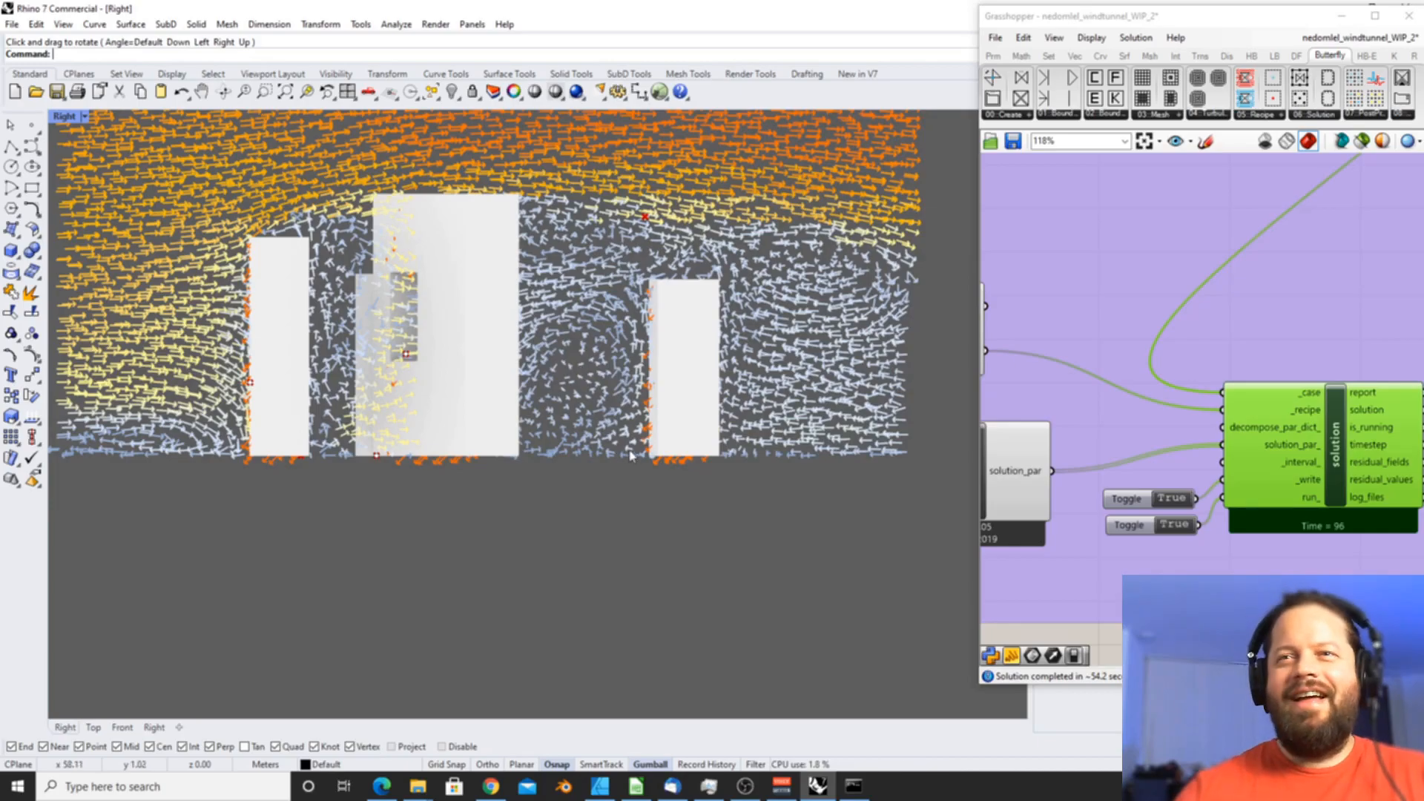
right_click_drag(480, 293, 626, 379)
scroll(626, 378, "up", 2)
scroll(625, 375, "down", 4)
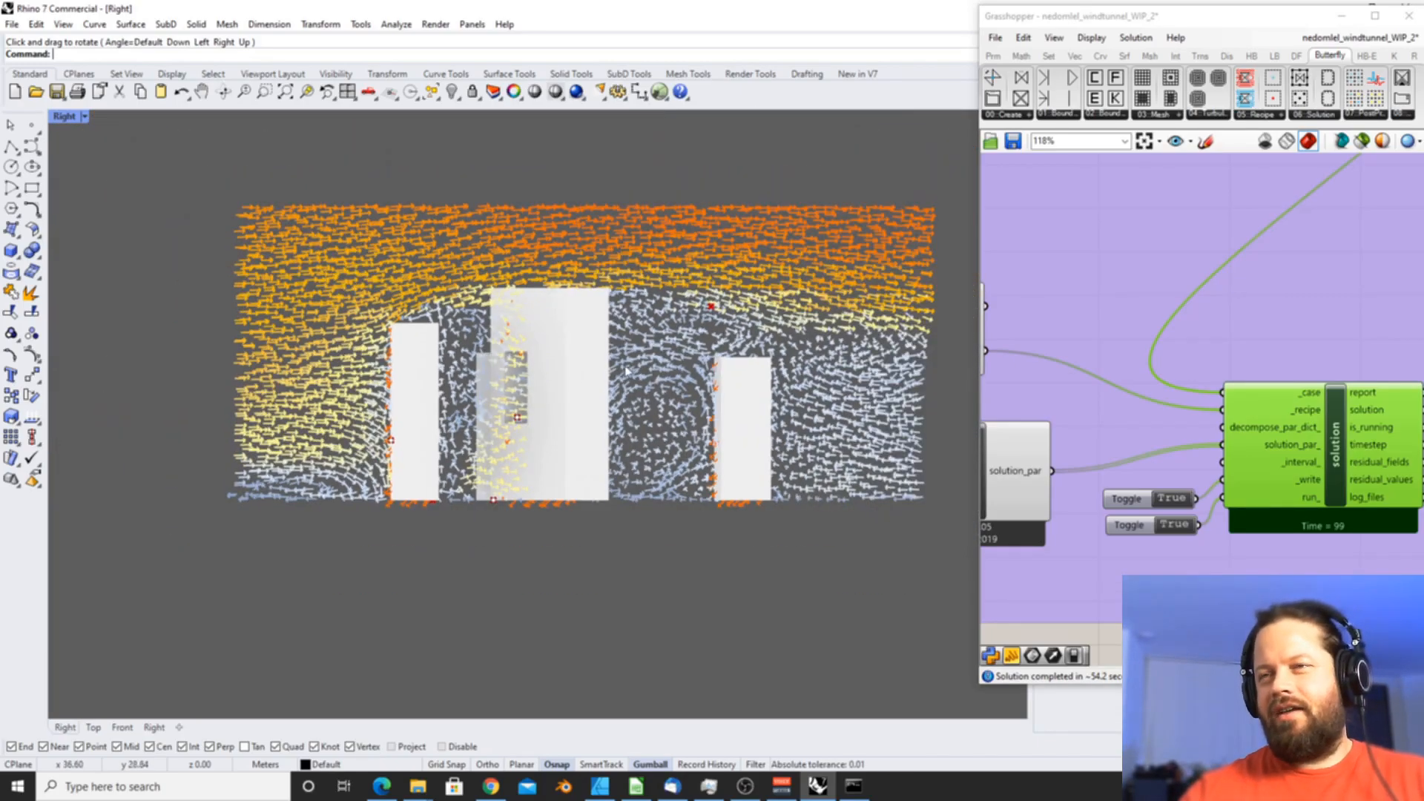
scroll(626, 373, "down", 2)
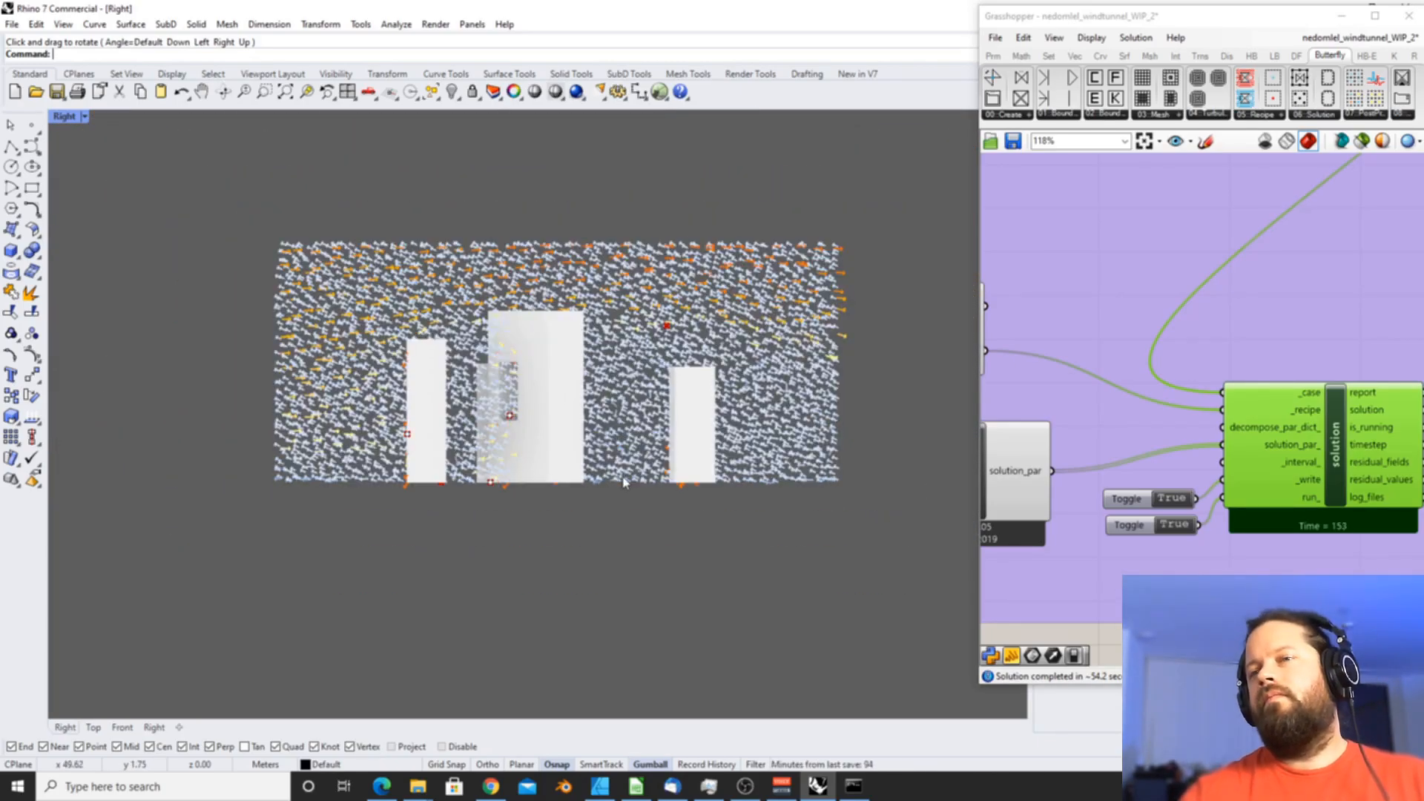
- Inspect the wind arrows around and between the towers from several oblique perspective angles
scroll(671, 382, "up", 7)
scroll(667, 383, "down", 5)
right_click_drag(668, 383, 594, 415, "ctrl+shift")
scroll(622, 335, "up", 4)
right_click_drag(621, 335, 512, 370, "ctrl+shift")
scroll(646, 362, "up", 8)
right_click_drag(645, 362, 597, 357, "ctrl+shift")
scroll(594, 358, "down", 3)
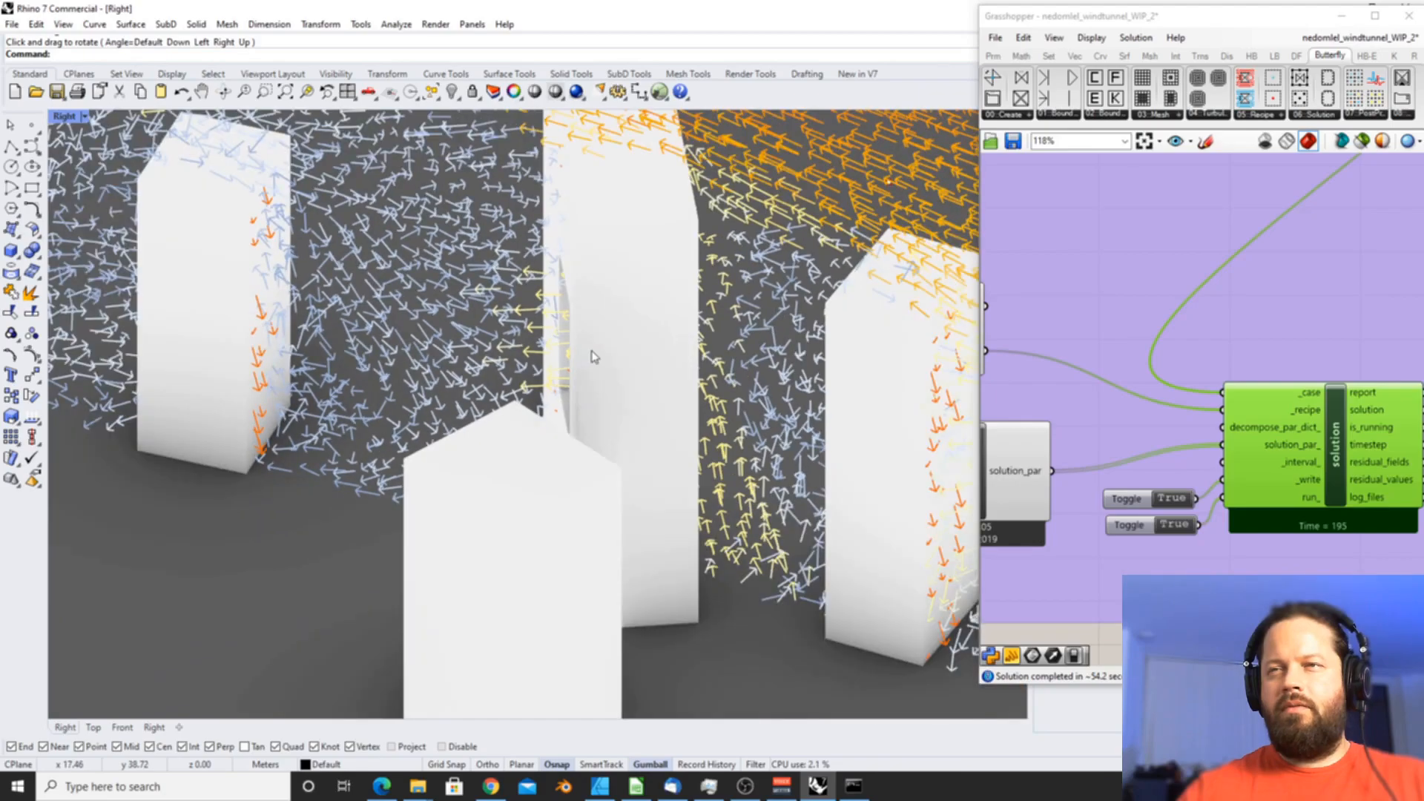
right_click_drag(811, 387, 749, 384, "ctrl+shift")
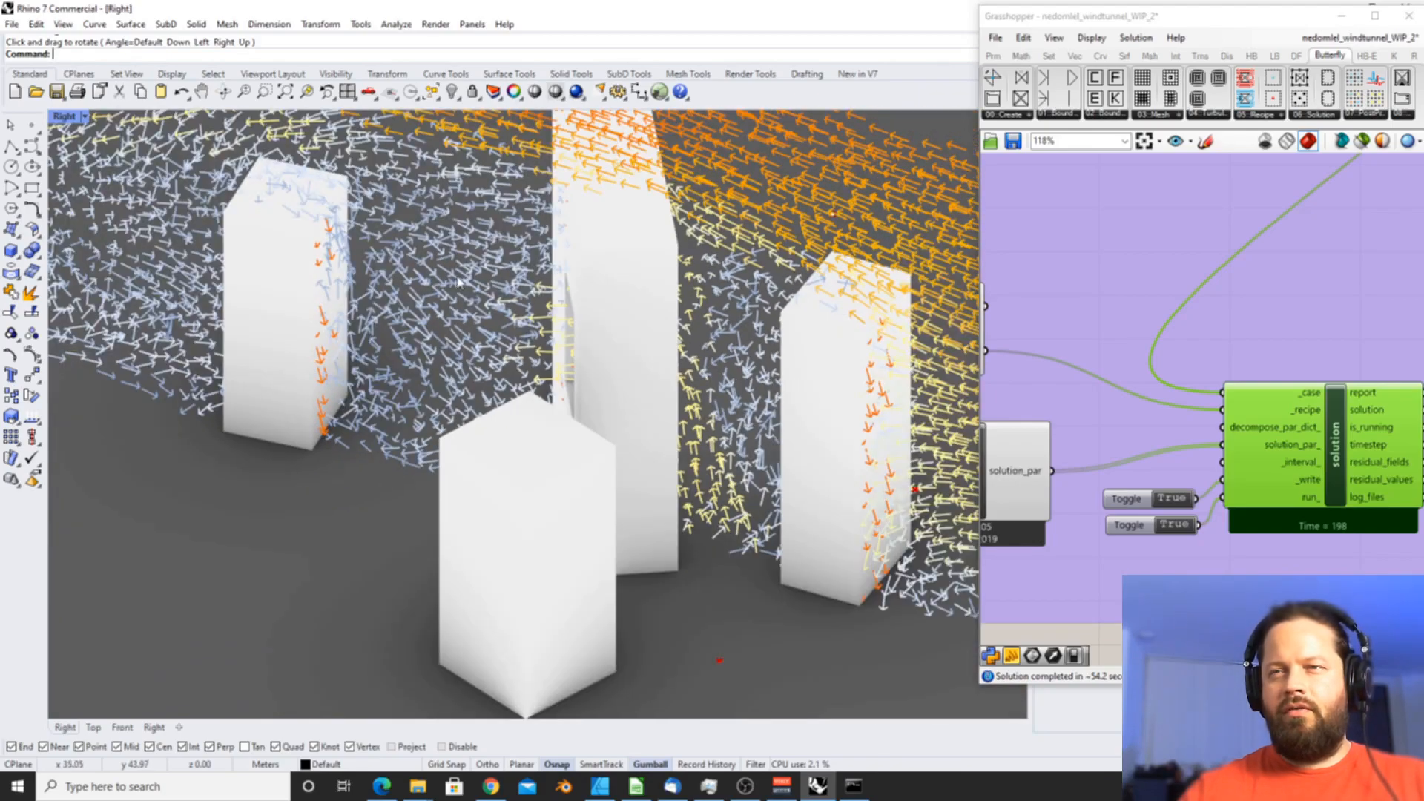
right_click_drag(454, 282, 553, 320, "ctrl+shift")
scroll(552, 320, "up", 6)
scroll(573, 421, "down", 10)
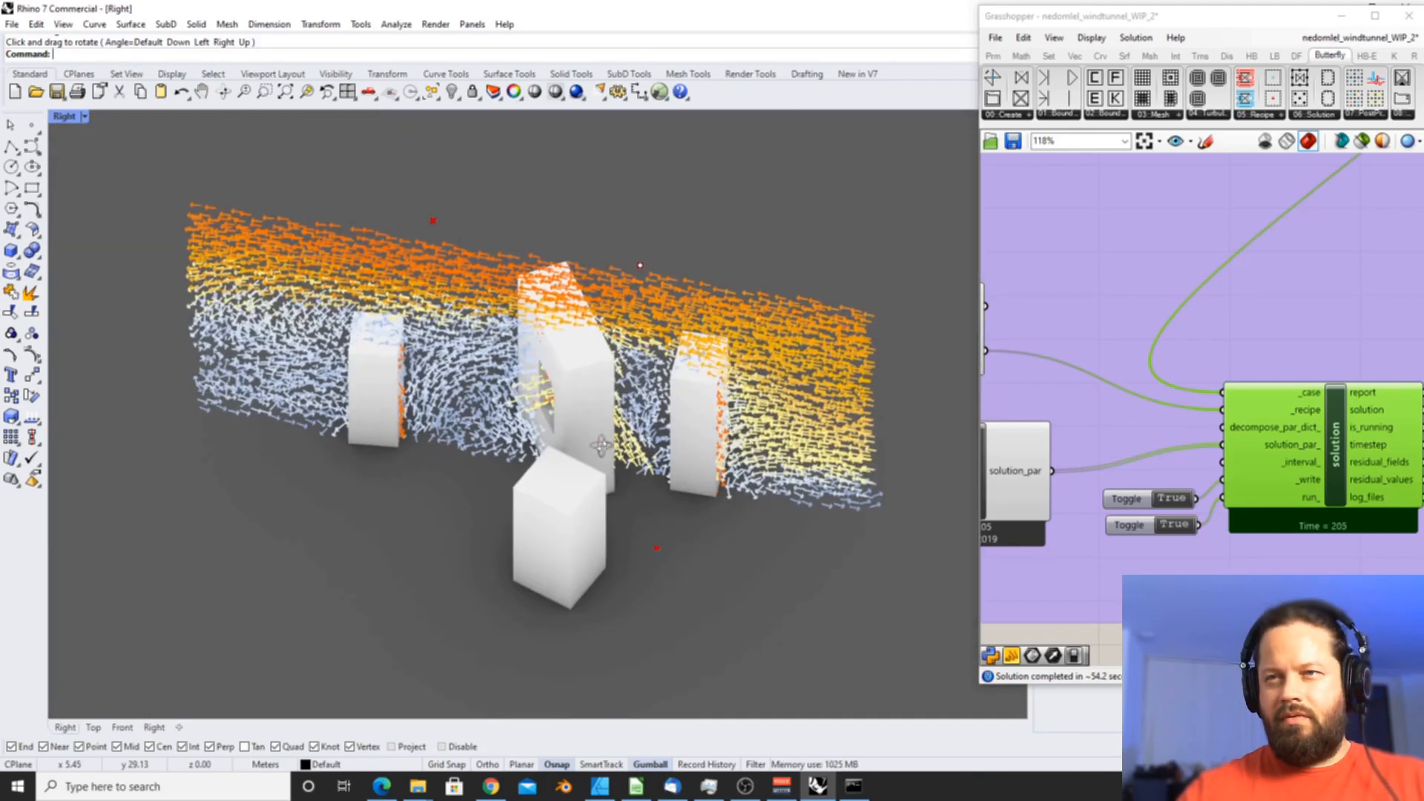
right_click_drag(636, 429, 582, 378, "ctrl+shift")
scroll(594, 376, "up", 7)
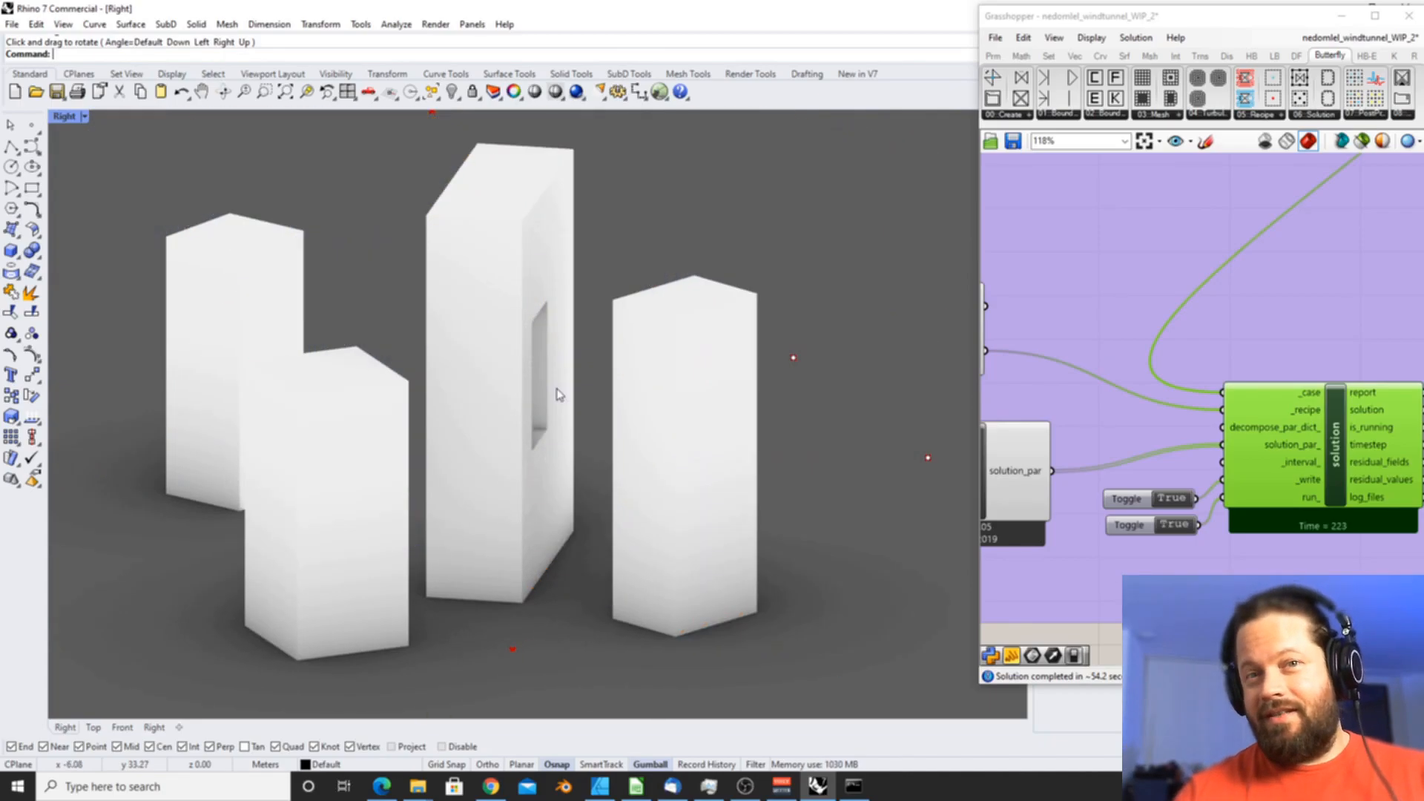
scroll(609, 436, "down", 4)
right_click_drag(852, 426, 704, 356, "ctrl+shift")
scroll(668, 371, "up", 5)
- Restore the Right view and capture the viewport to the image file ViewCapture20210410_2340562.jpg
left_click(369, 92)
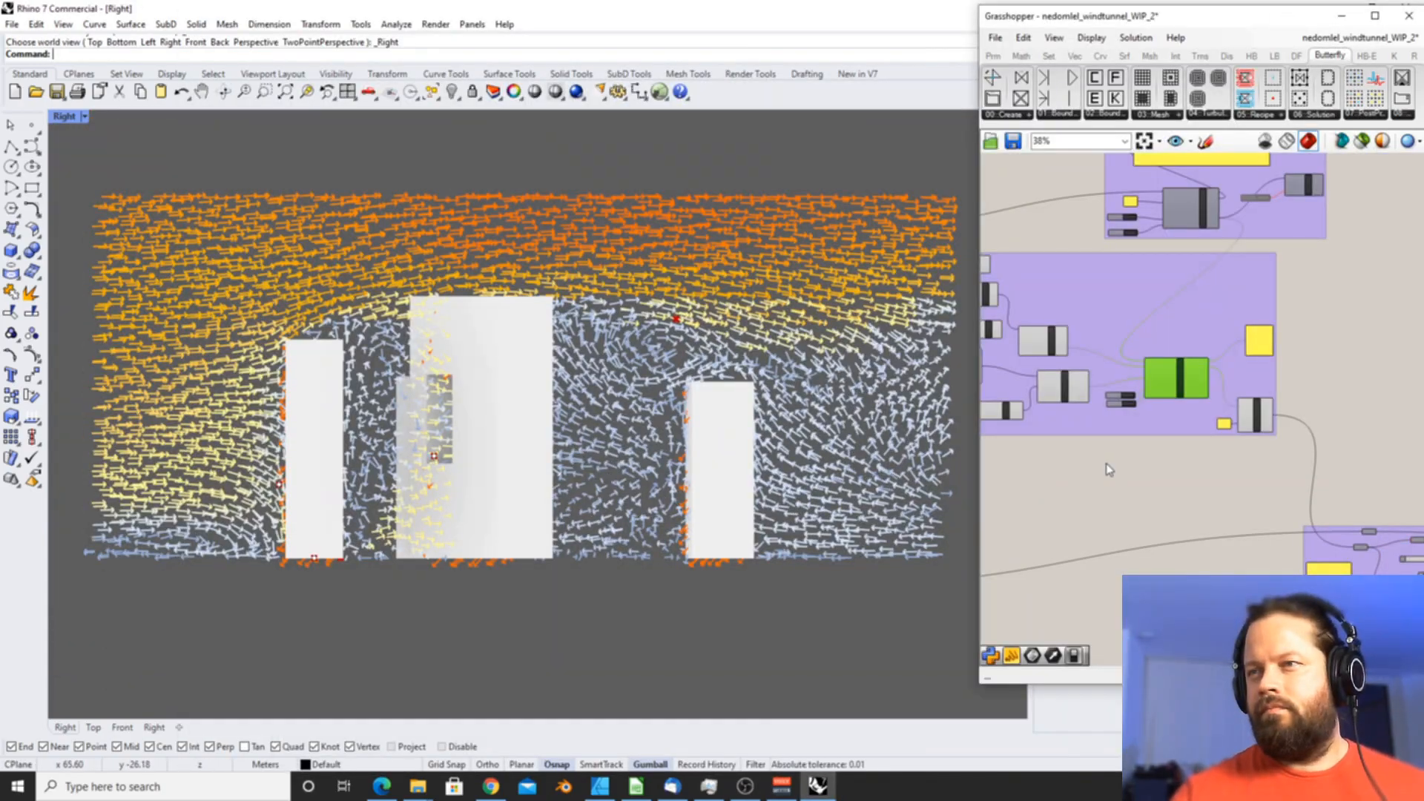
scroll(1146, 407, "down", 2)
scroll(1165, 402, "up", 3)
scroll(1171, 400, "down", 5)
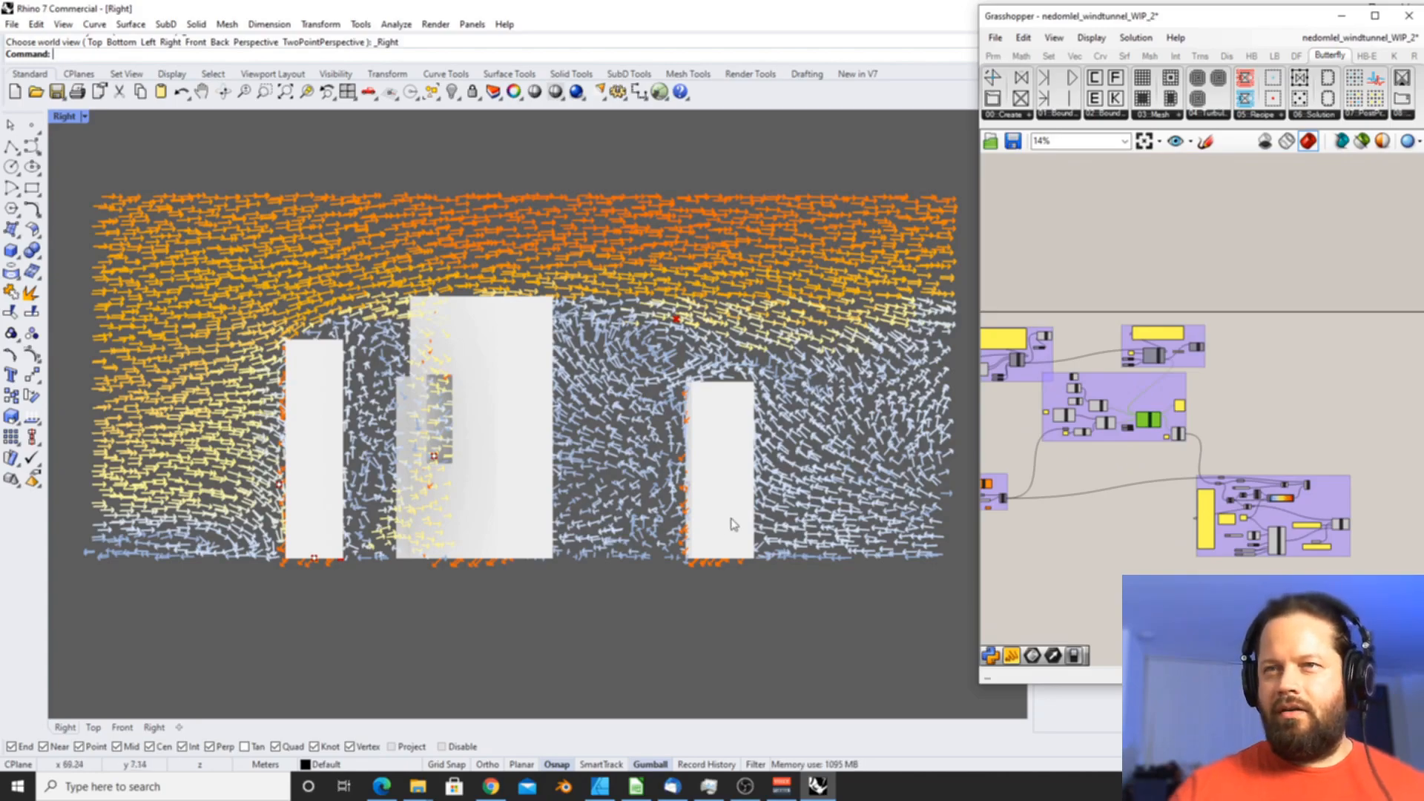
type("viewcapturetofile")
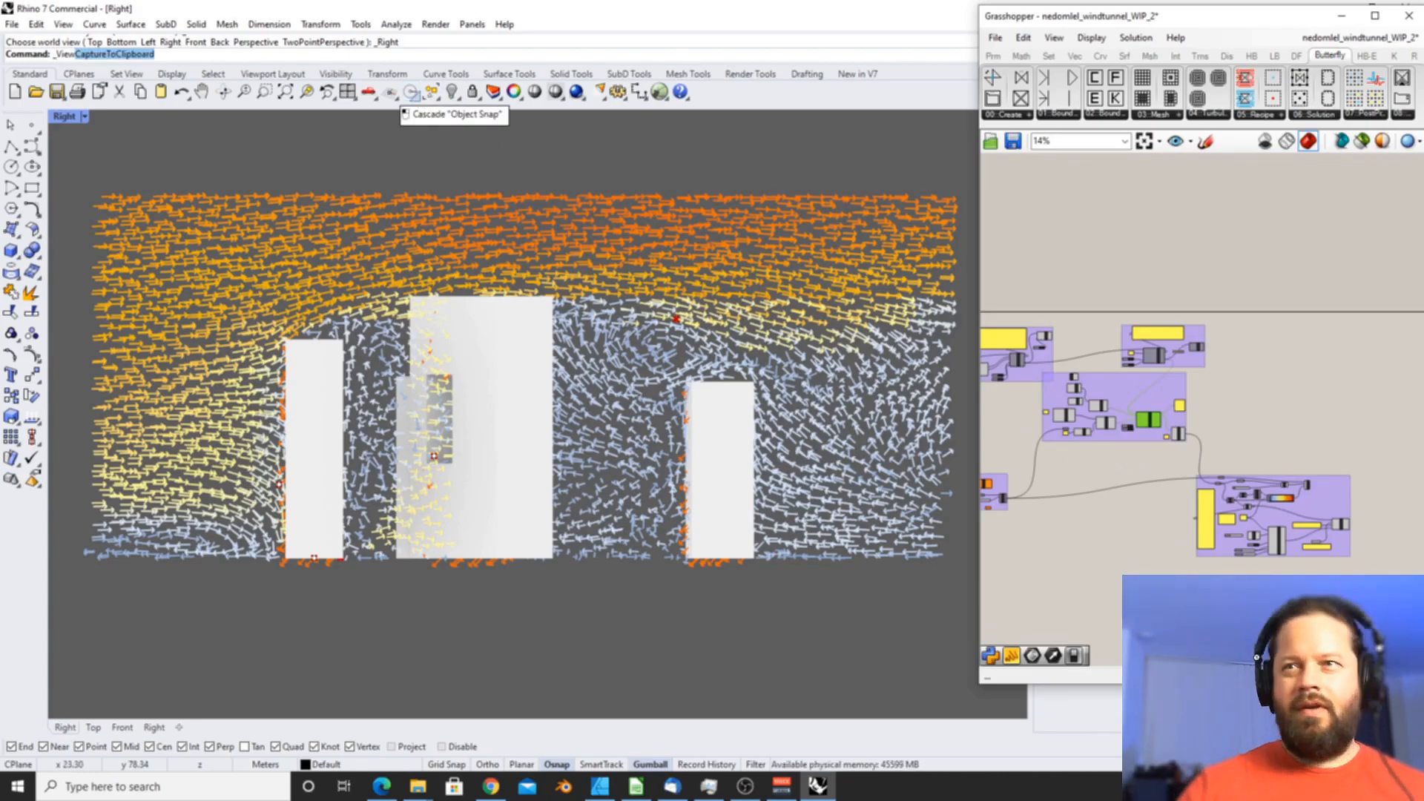
key("Return")
left_click(632, 579)
left_click(312, 218)
left_click(221, 481)
type("2")
left_click(297, 70)
left_click(757, 533)
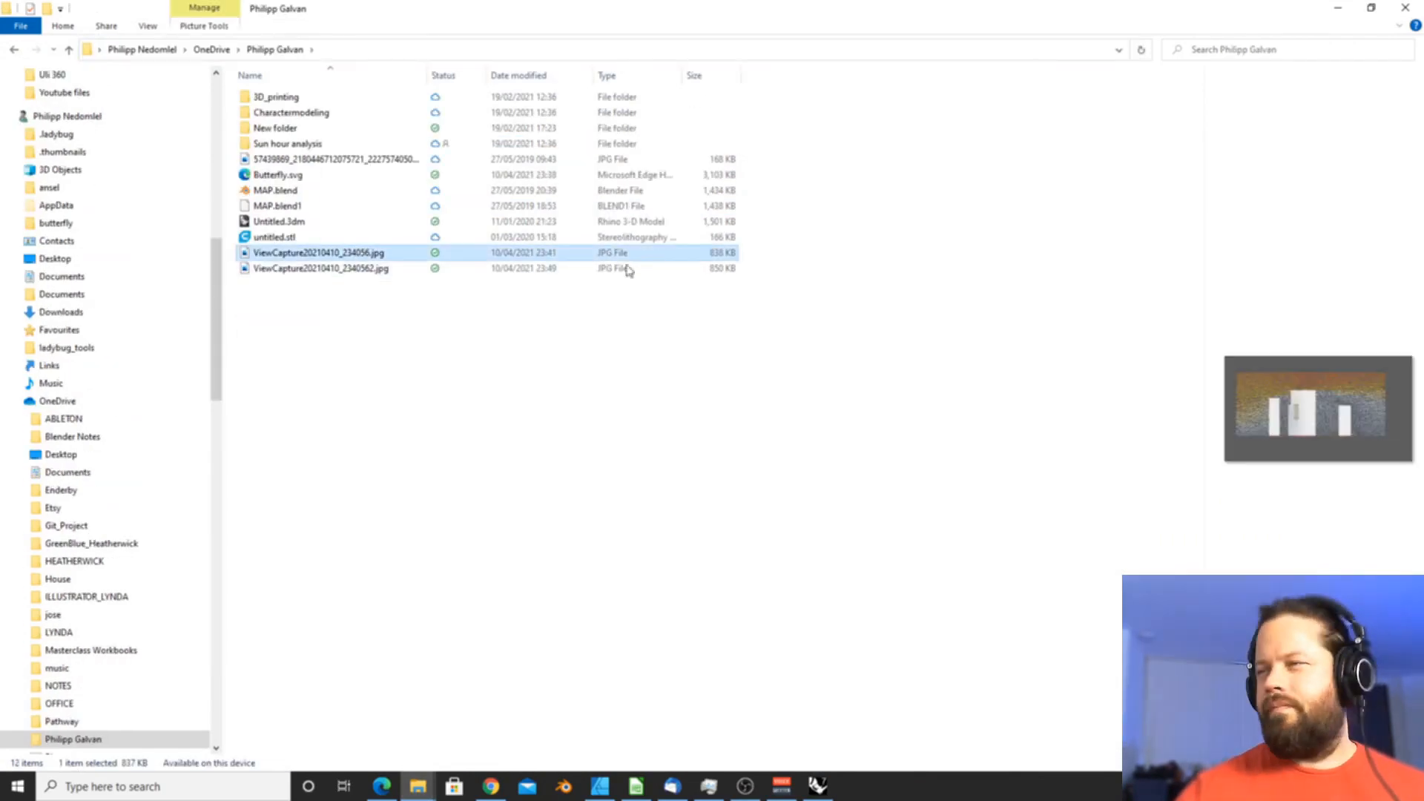
left_click(1348, 10)
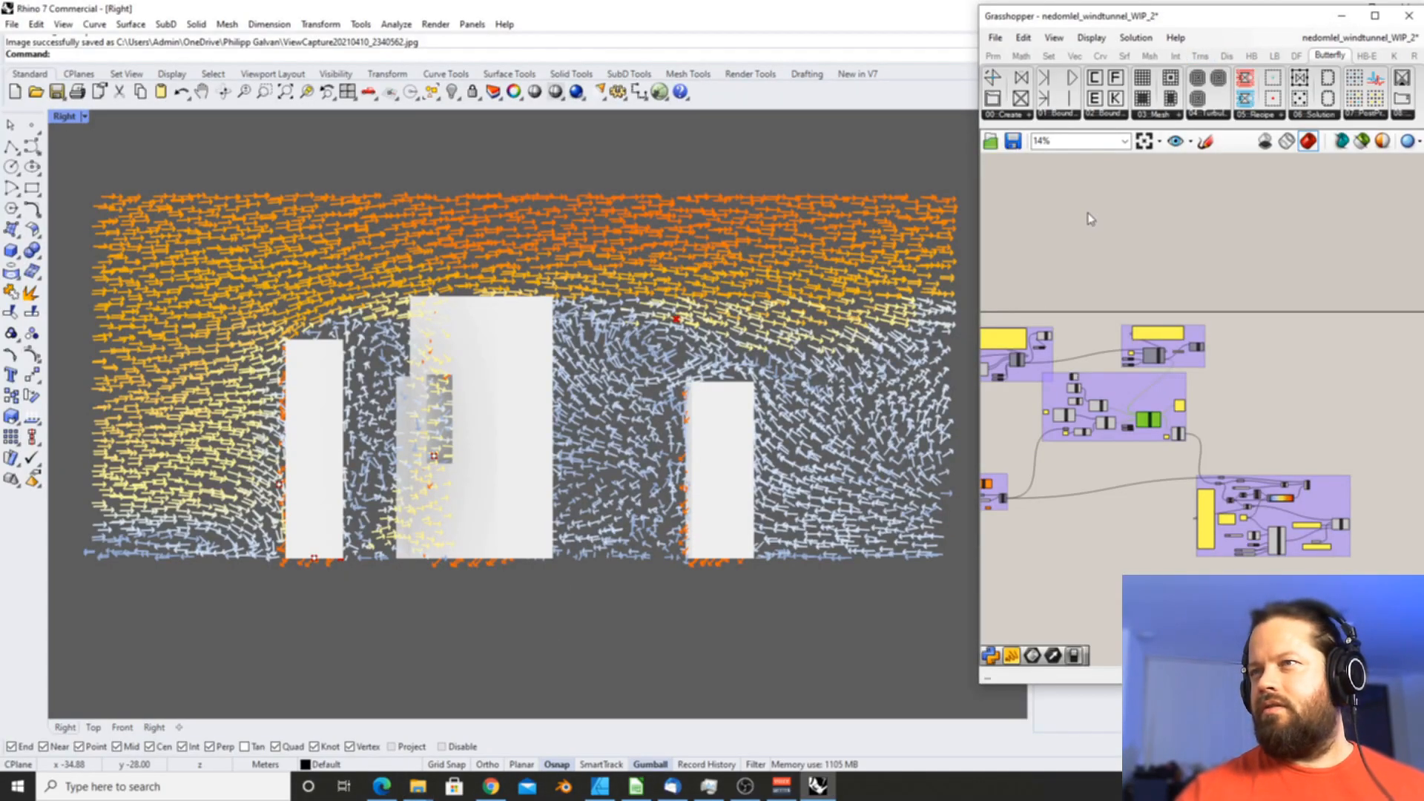
- Rerun the solution by switching its write and run toggles to False and back to True
scroll(1117, 384, "up", 10)
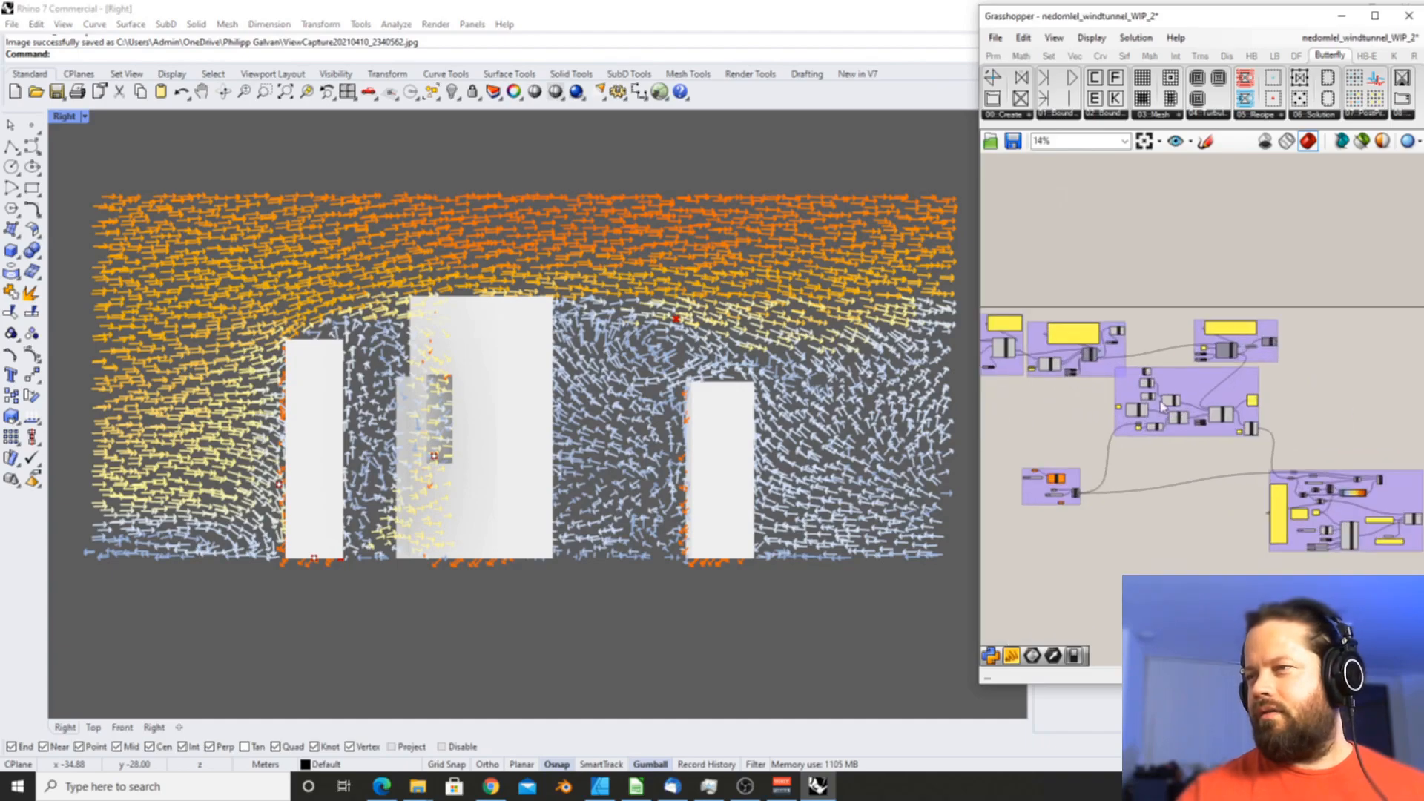
scroll(1266, 439, "up", 3)
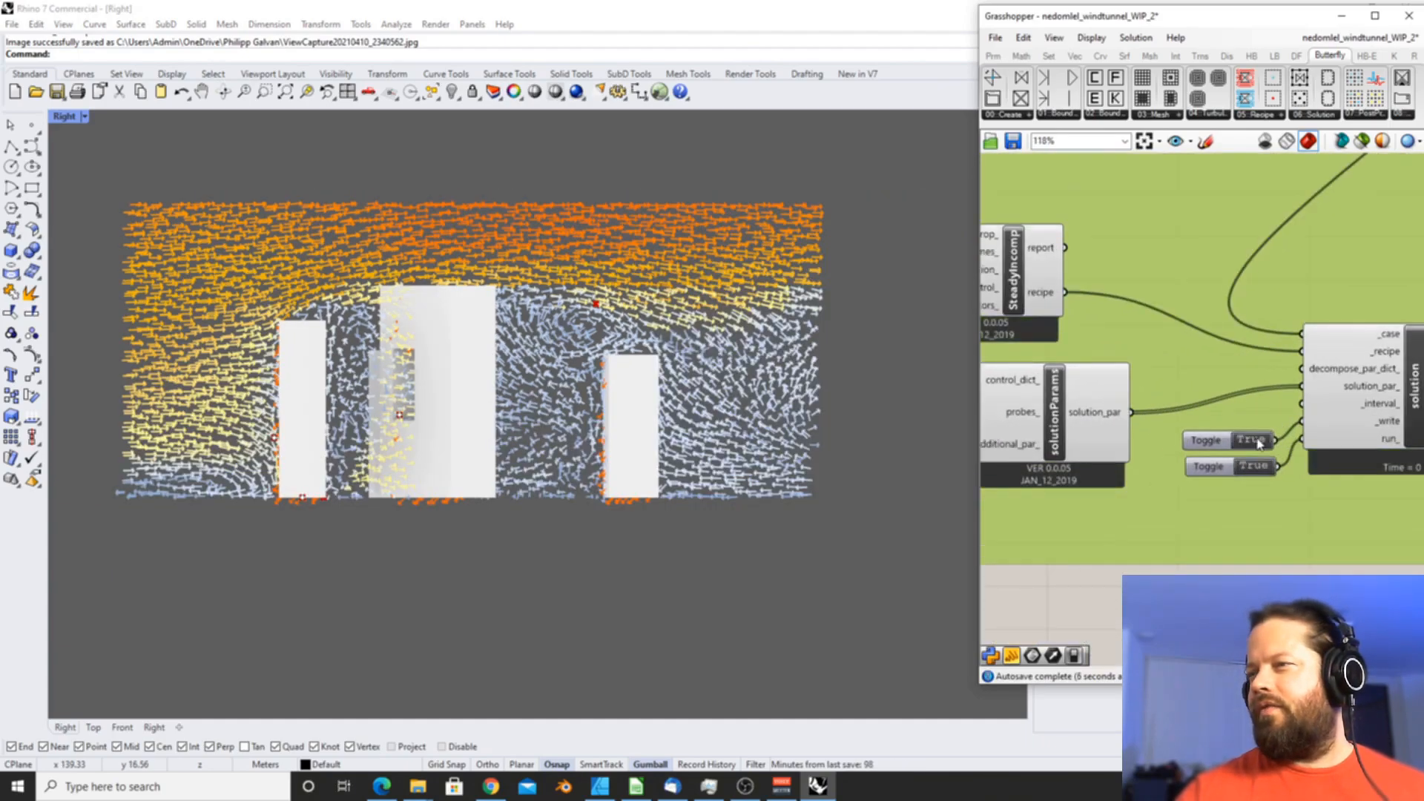
double_click(1262, 439)
double_click(1259, 467)
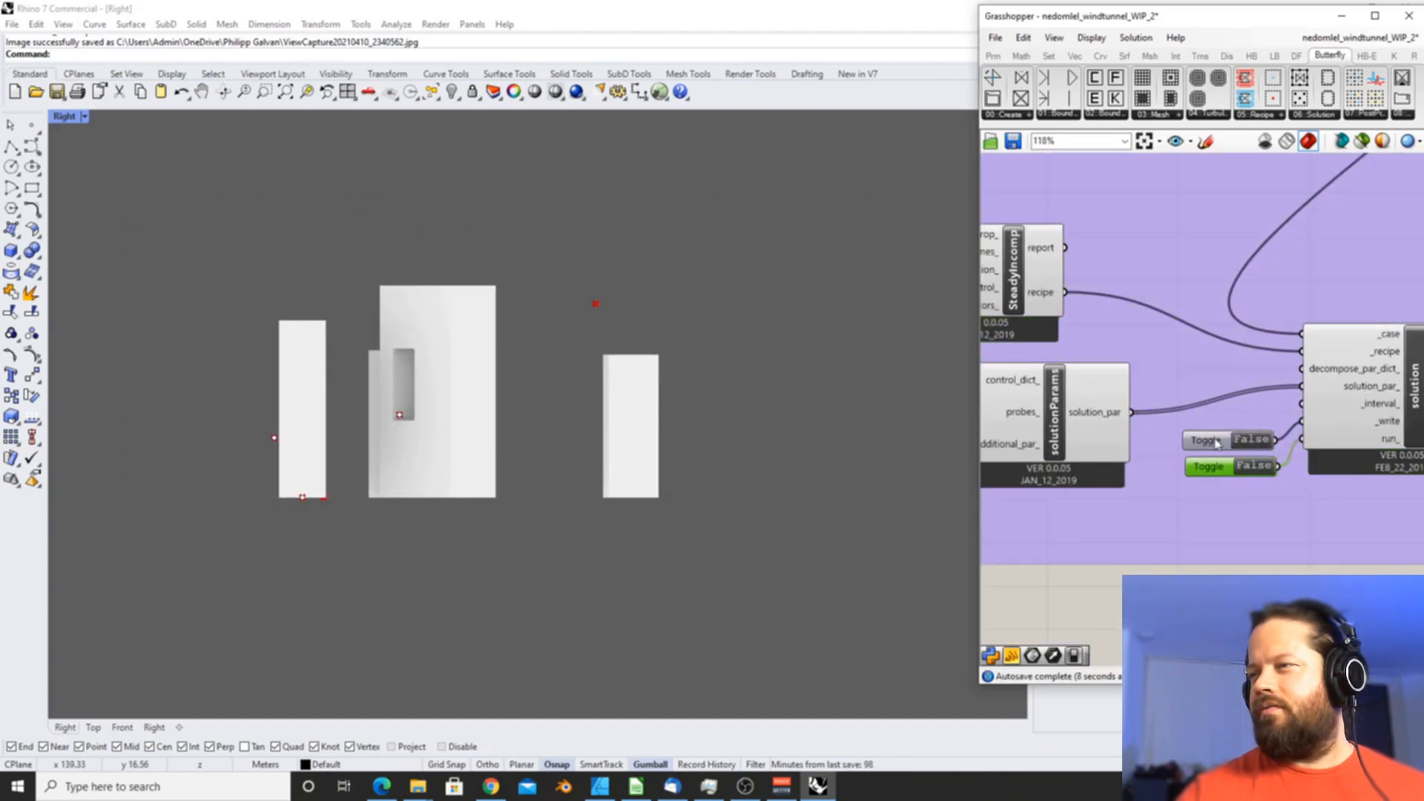
scroll(1230, 449, "up", 1)
double_click(1238, 436)
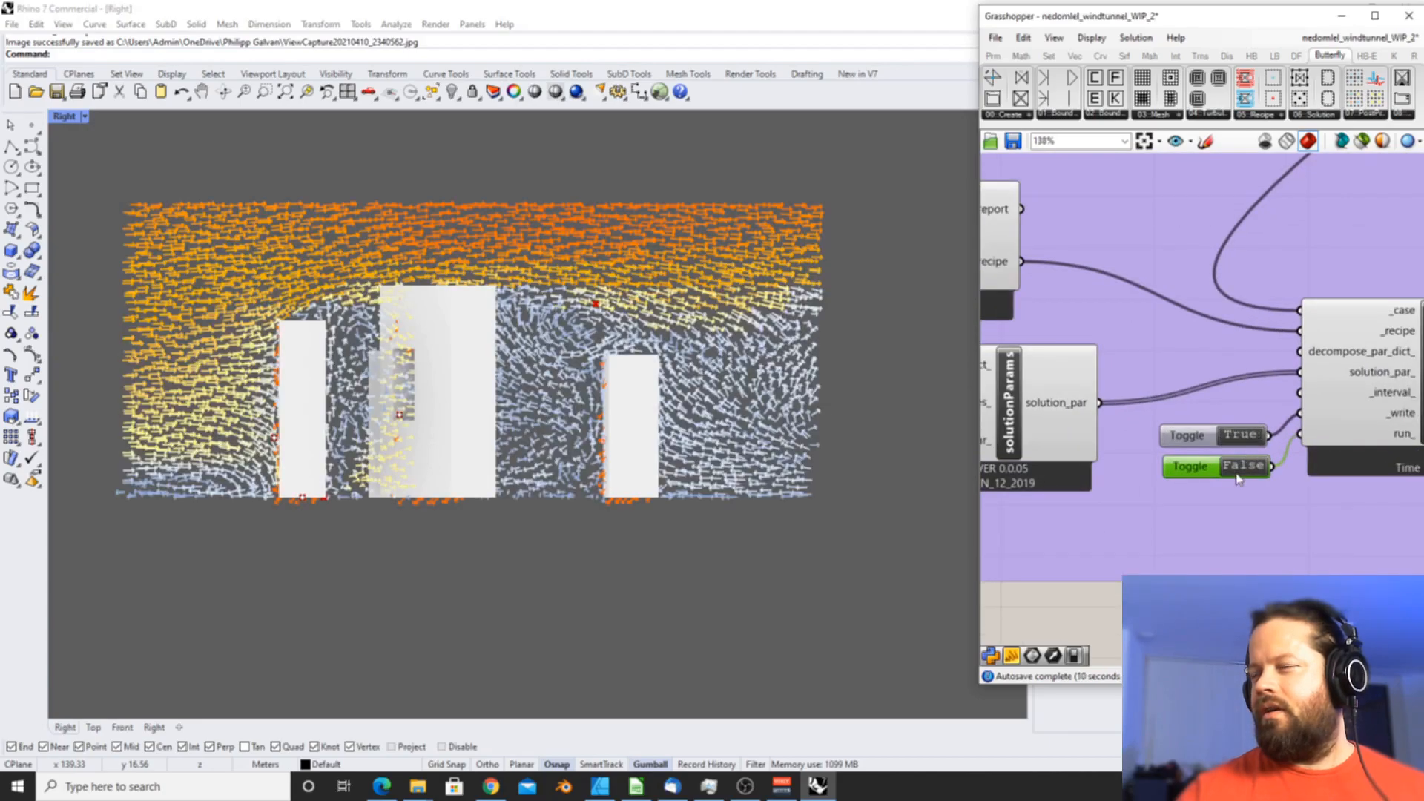
scroll(1238, 441, "down", 1)
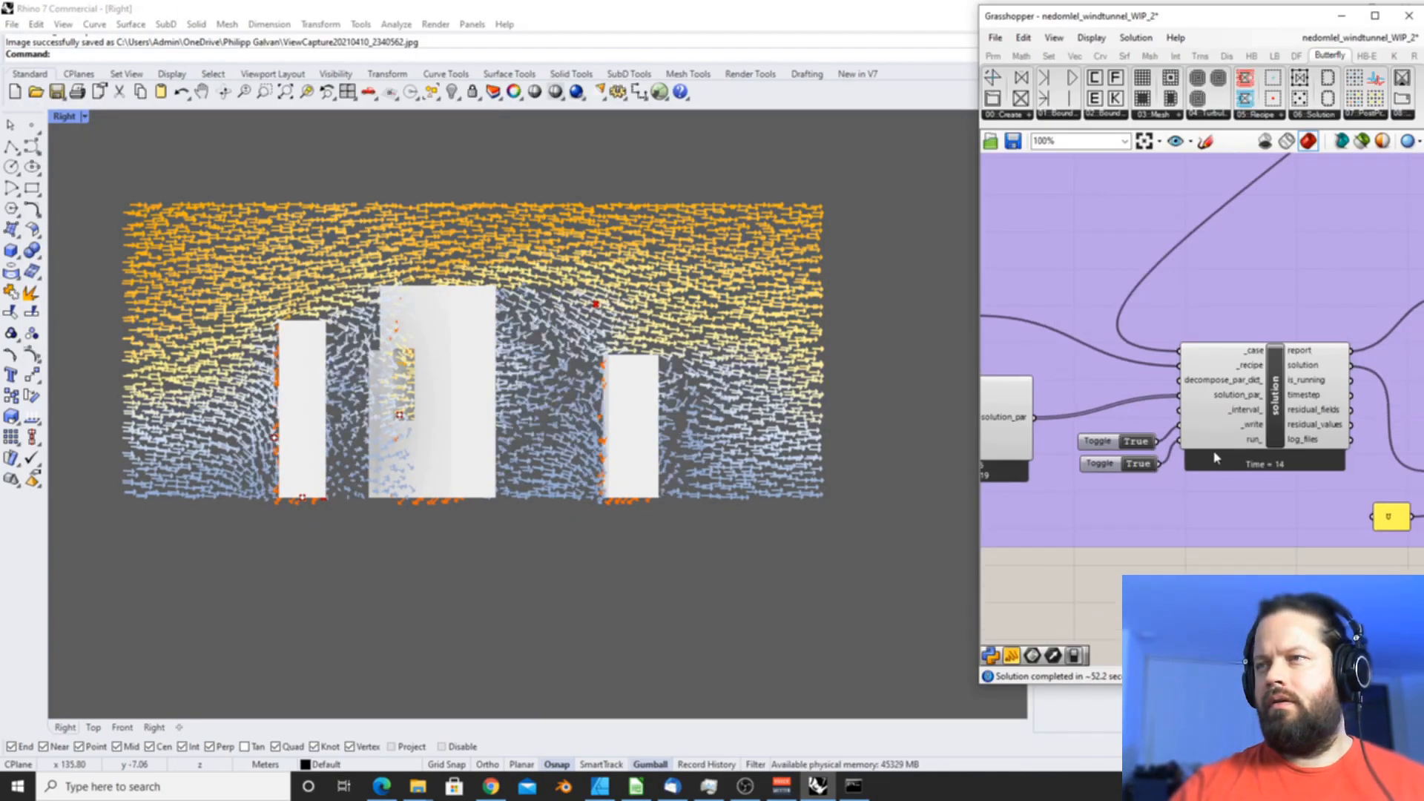
- Check which turbulence model feeds the steady incompressible recipe while the solution runs
scroll(1134, 454, "down", 10)
scroll(1134, 454, "up", 10)
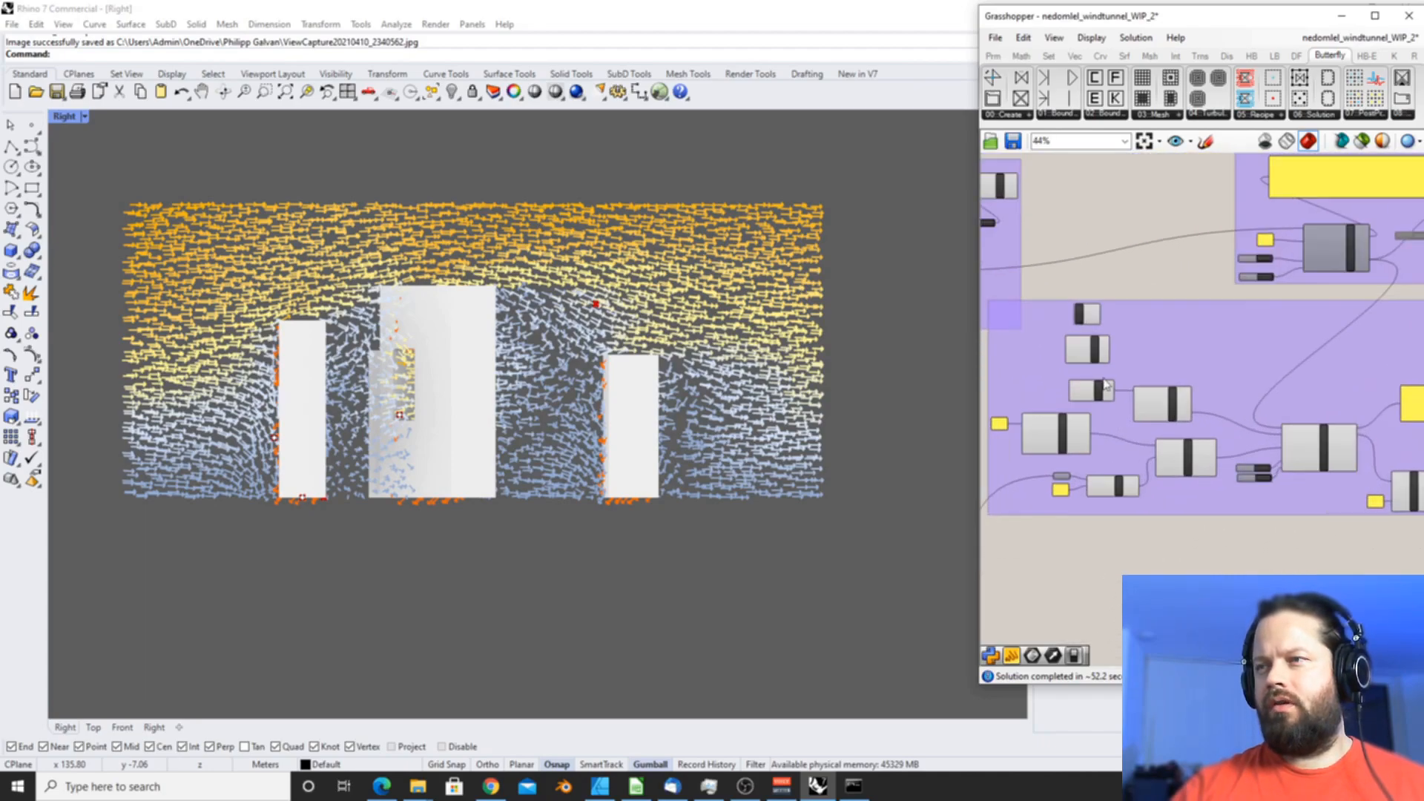
left_click(1078, 425)
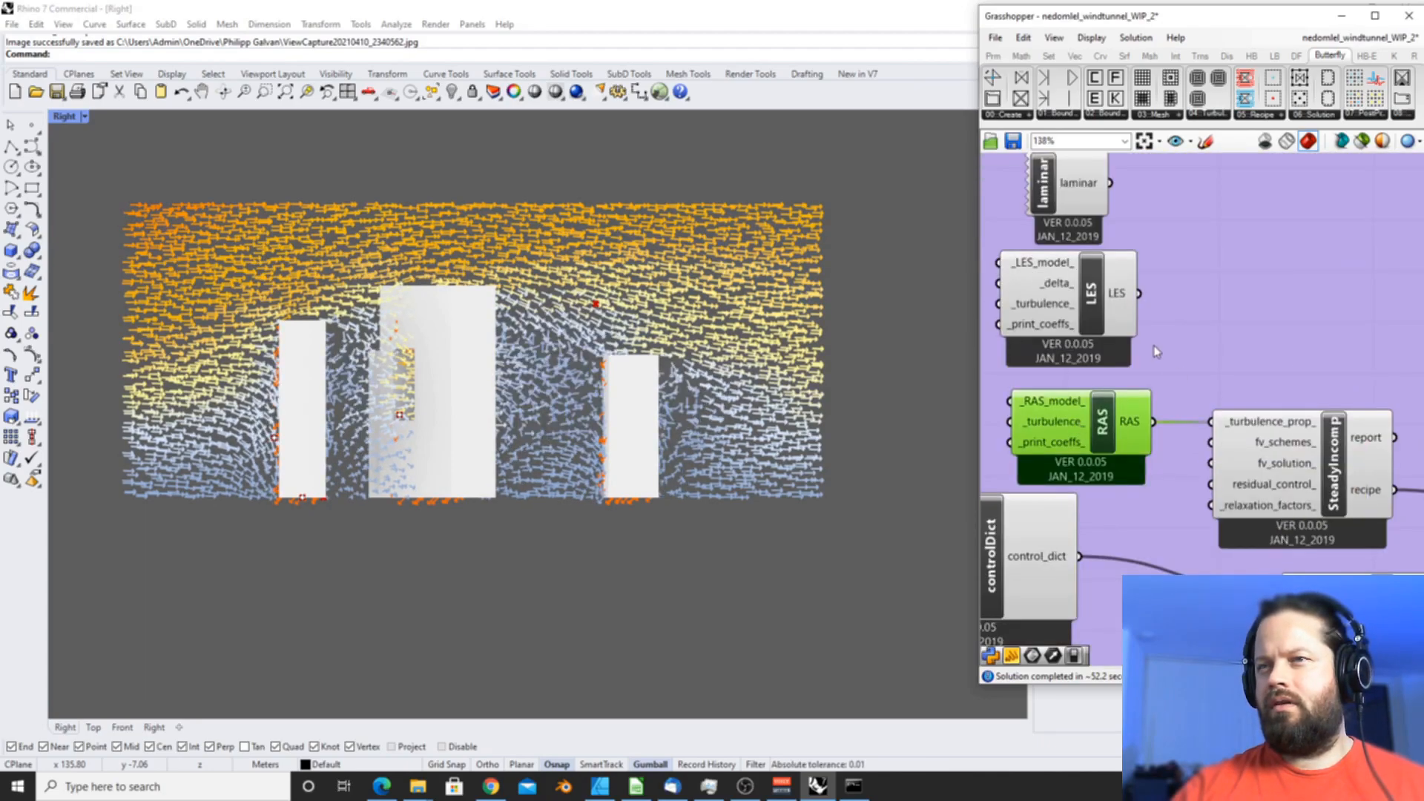
scroll(1069, 449, "up", 3)
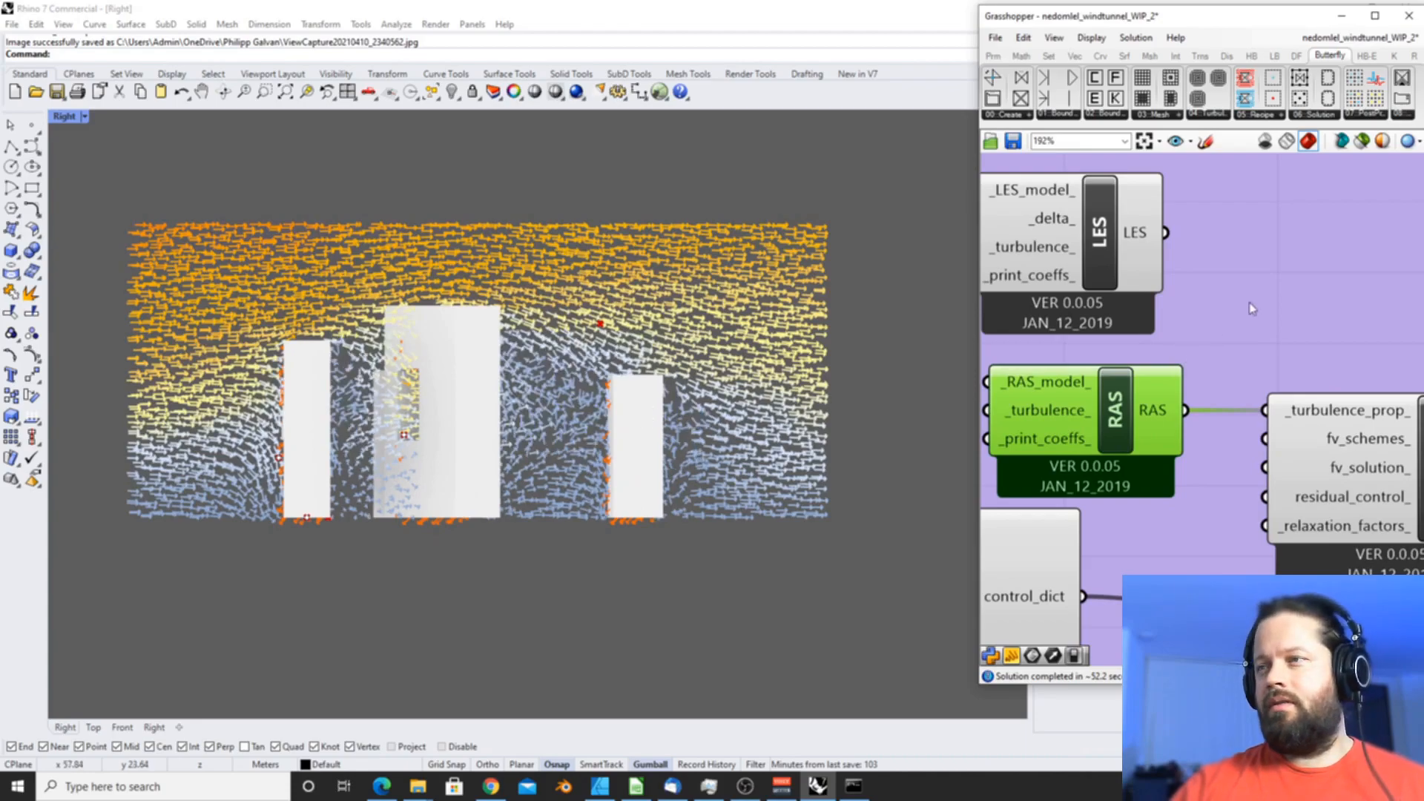
scroll(1237, 319, "down", 12)
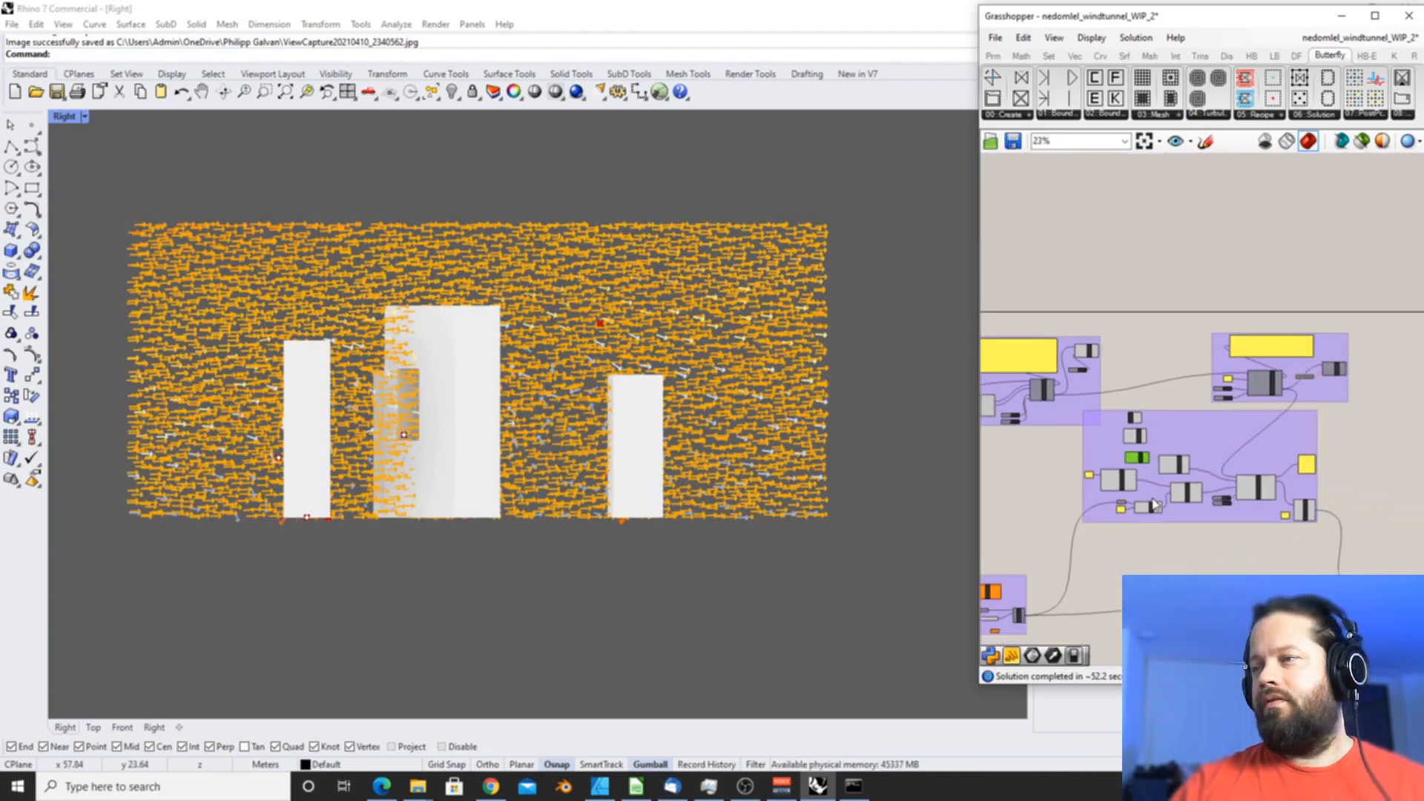
scroll(1338, 614, "up", 5)
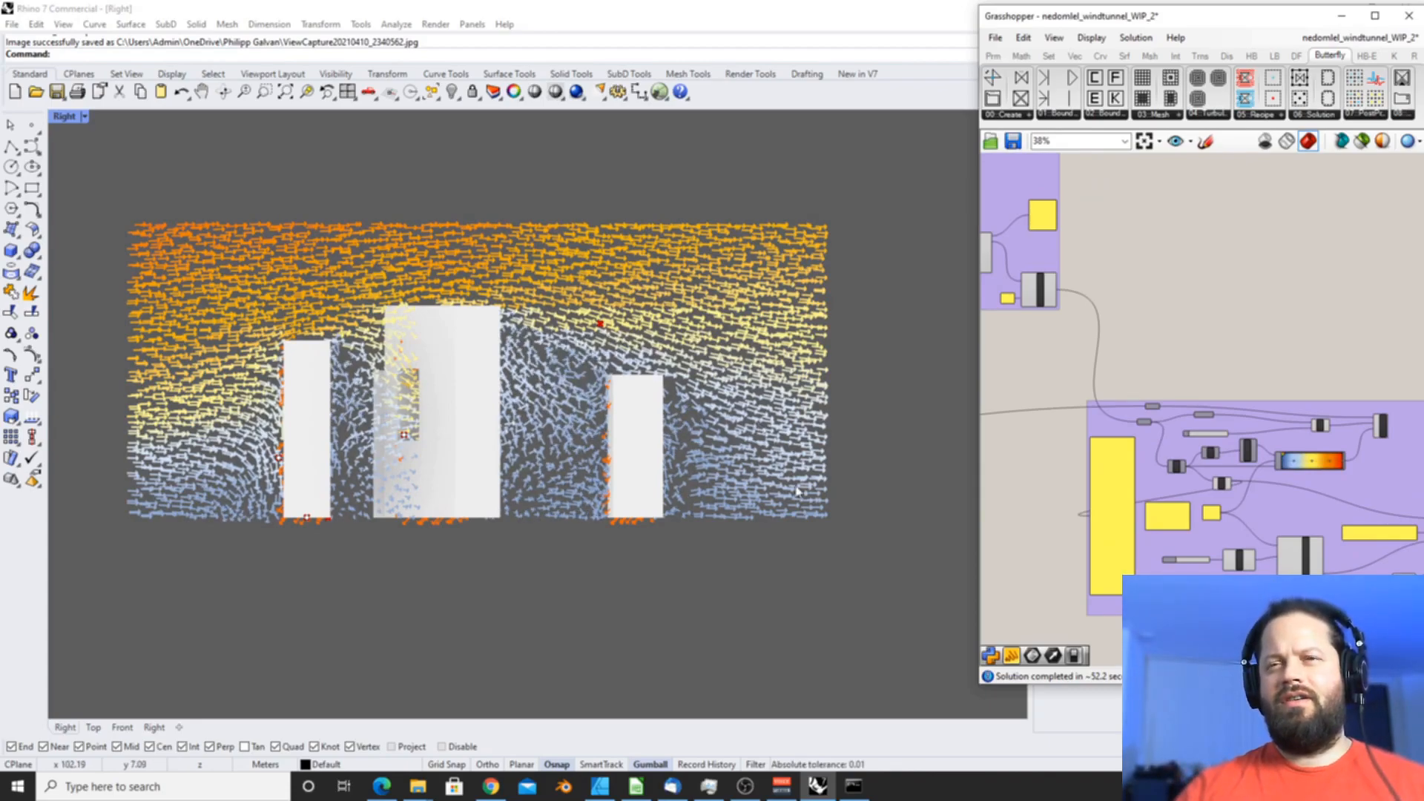
- Add a vertical clipping plane that sections the buildings and the wind arrows, and view the cut obliquely
left_click(223, 93)
left_click_drag(473, 379, 488, 528)
right_click_drag(489, 529, 598, 433)
type("clippingplane")
key("Return")
key("Escape")
key("Return")
right_click_drag(527, 585, 519, 535)
left_click(503, 590)
left_click(726, 275)
right_click_drag(726, 275, 586, 459)
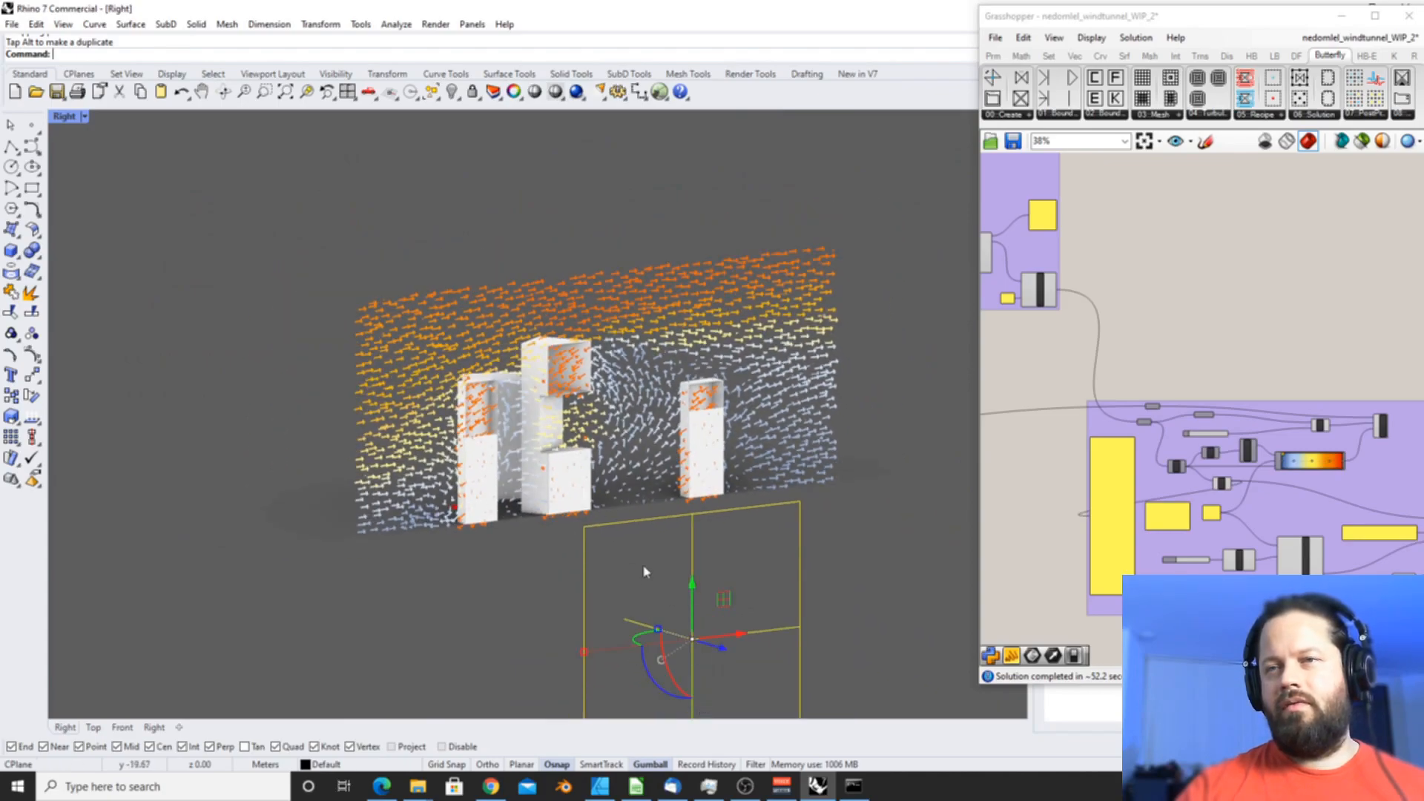
- Shift the clipping plane along its normal to adjust where it cuts the buildings
scroll(645, 568, "up", 2)
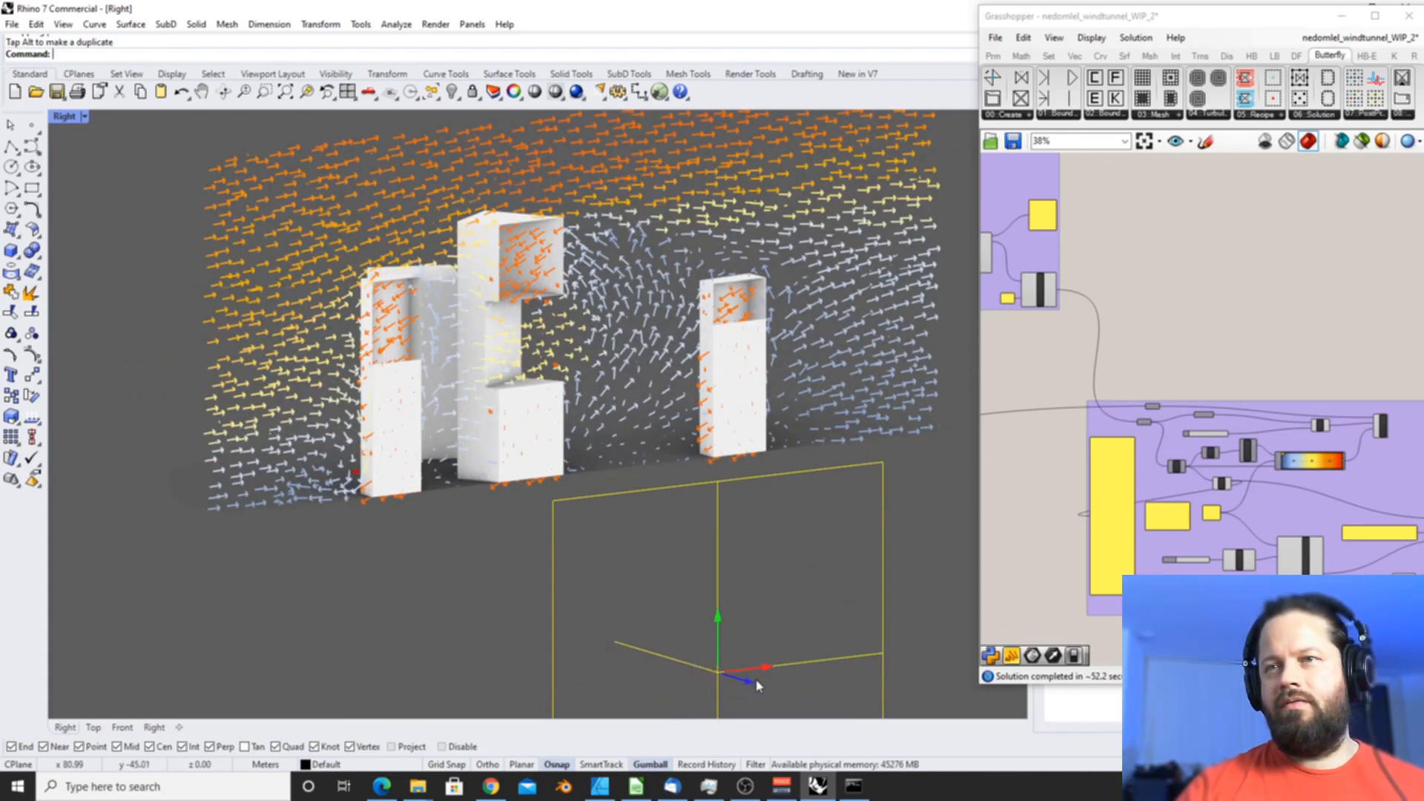
left_click_drag(757, 685, 758, 687)
left_click_drag(758, 685, 753, 683)
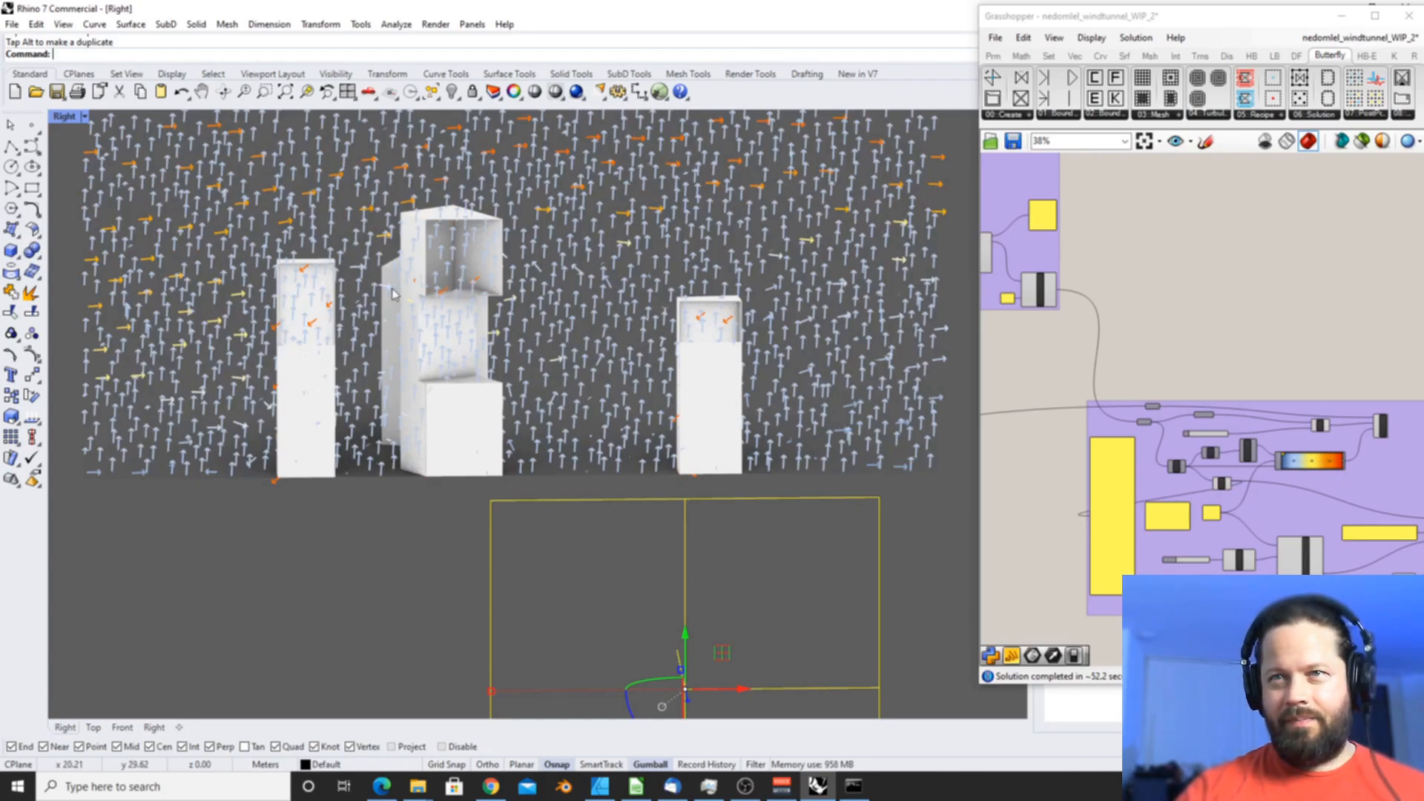
- Examine the sectioned wind field around the buildings and the population component supplying its 4000 probe points
right_click_drag(466, 404, 482, 403)
left_click(1249, 287)
scroll(1196, 330, "down", 5)
scroll(1085, 440, "down", 3)
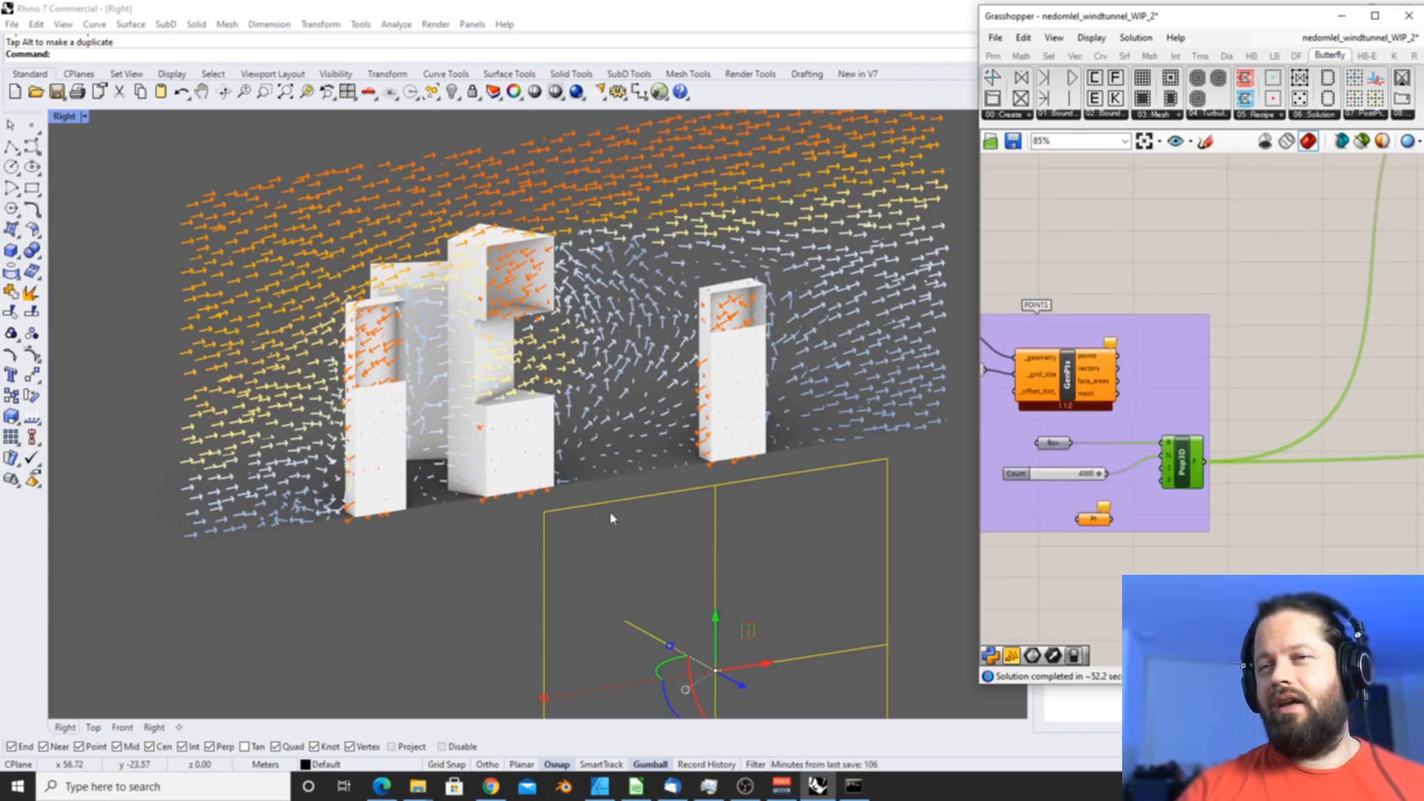
right_click_drag(857, 472, 973, 406)
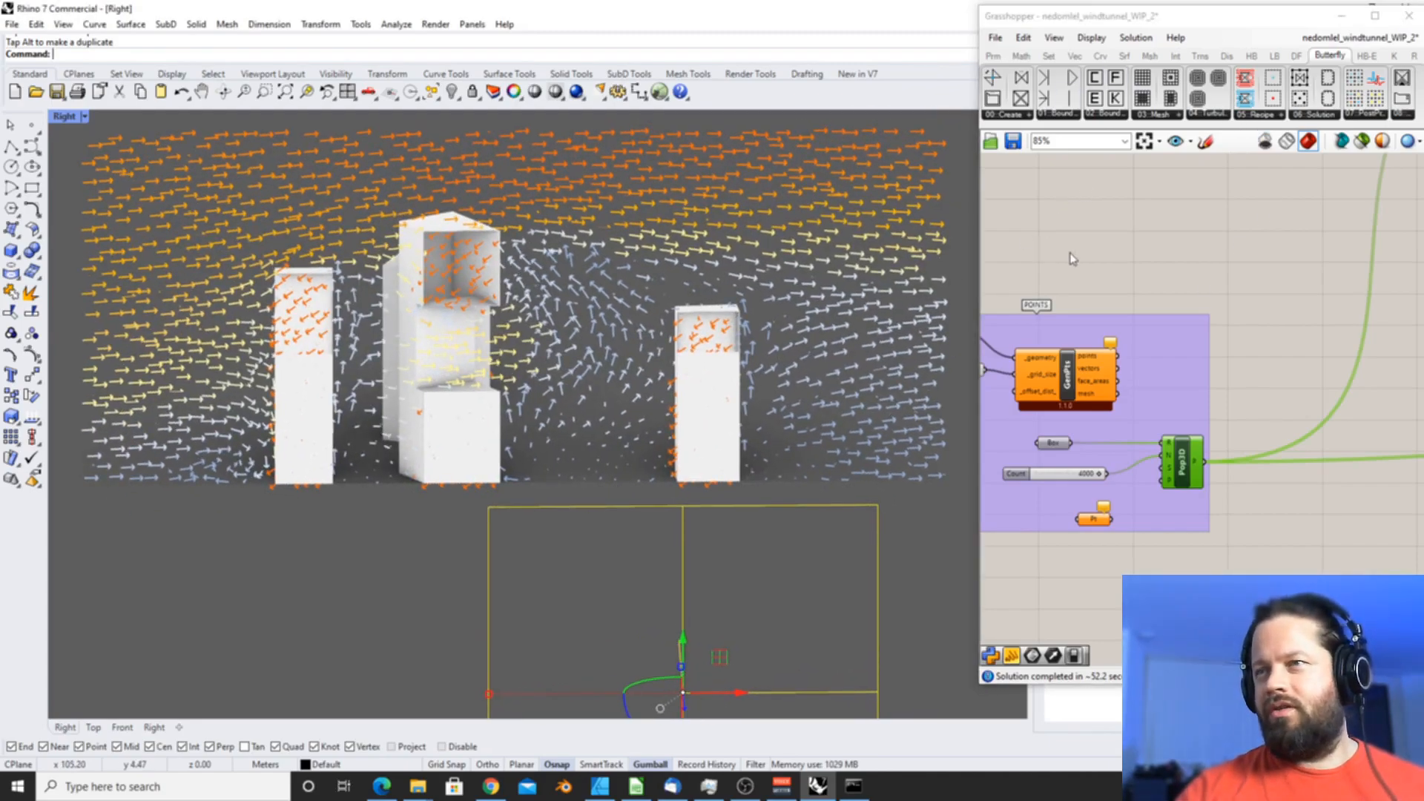
scroll(1065, 248, "down", 6)
scroll(1225, 276, "up", 2)
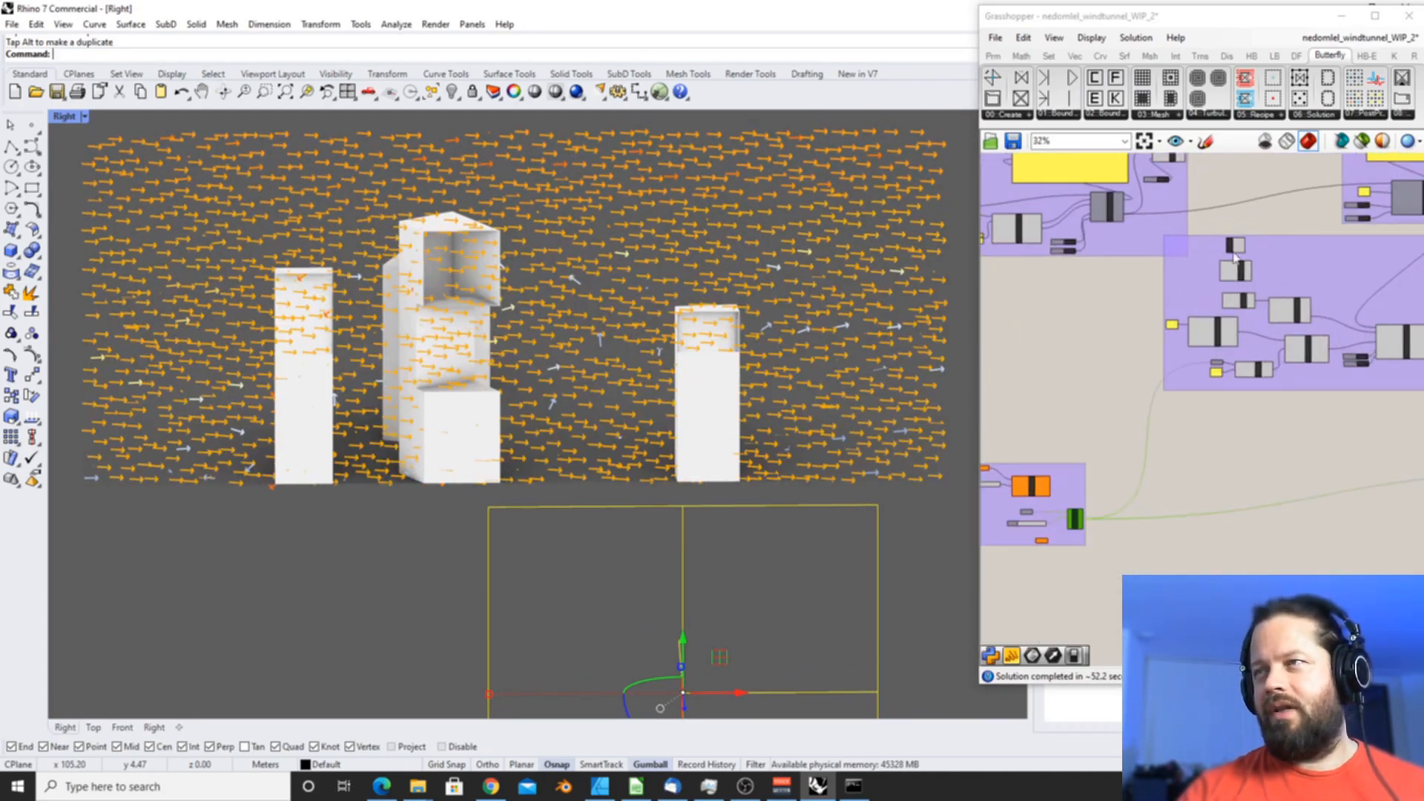
right_click_drag(593, 400, 644, 401)
scroll(643, 335, "down", 6)
right_click_drag(636, 459, 664, 479)
scroll(664, 479, "up", 4)
mouse_move(706, 515)
left_mouse_down()
mouse_move(740, 529)
mouse_move(693, 500)
mouse_move(710, 511)
left_mouse_up()
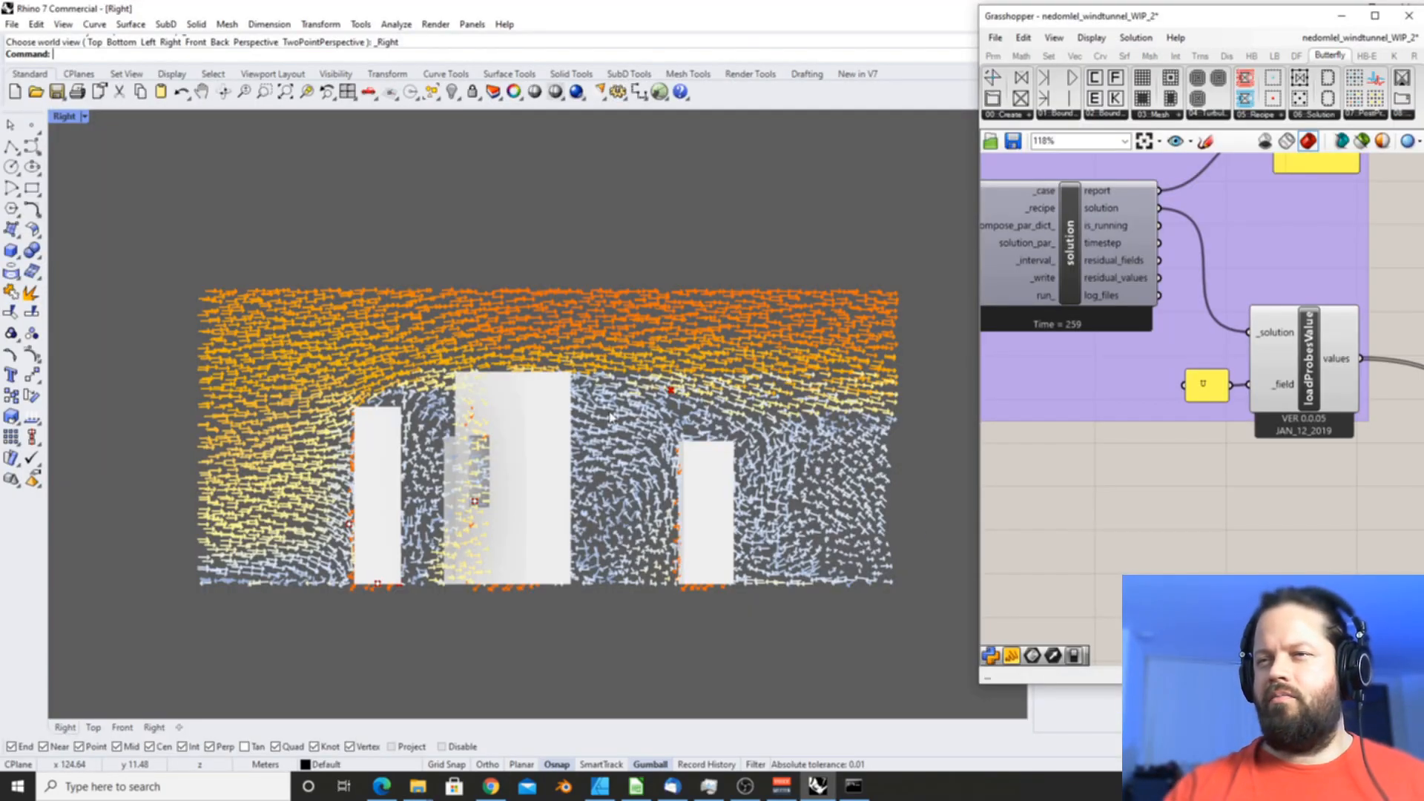
- Check the solution component's progress and its write and run toggles while the simulation runs
scroll(1099, 538, "down", 10)
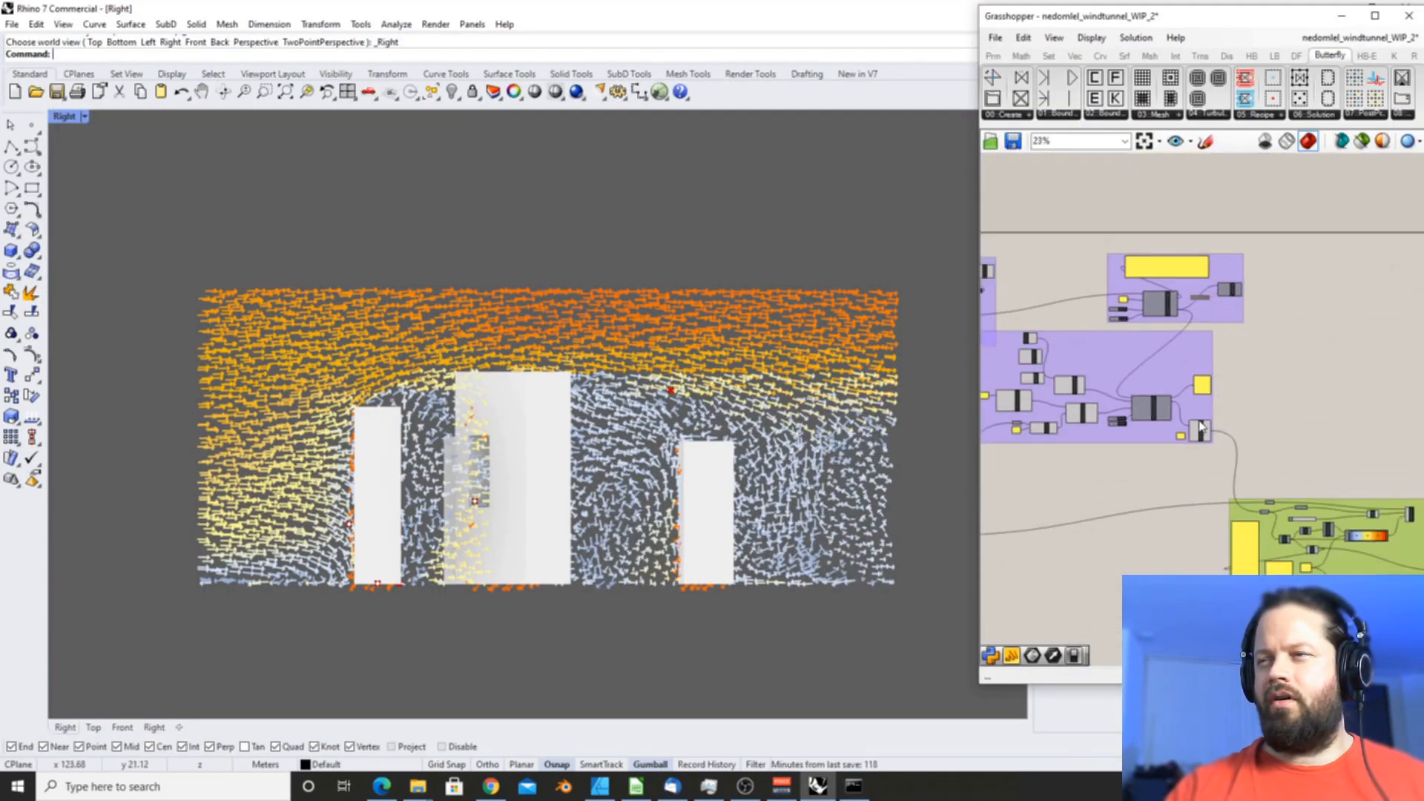
scroll(1092, 409, "up", 6)
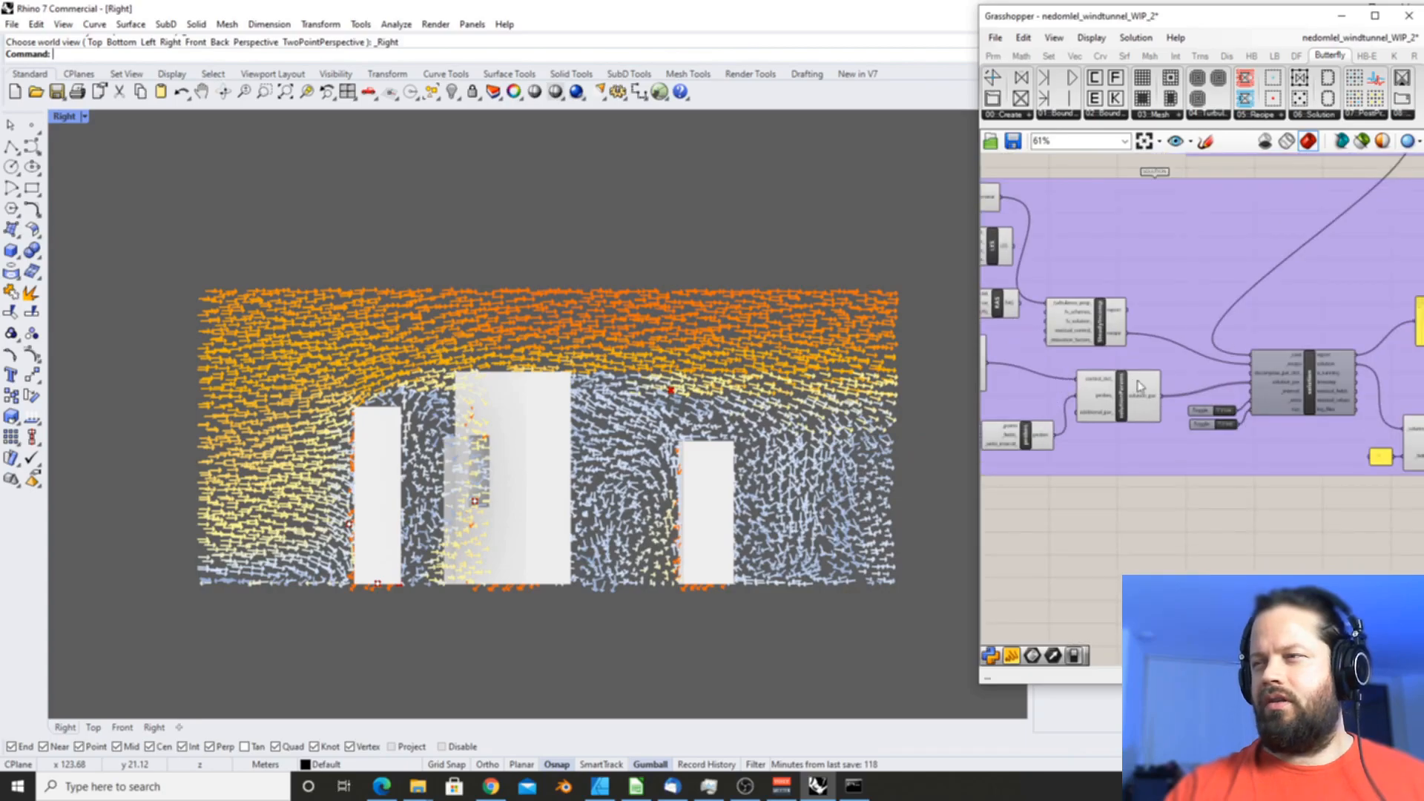
scroll(1310, 429, "up", 4)
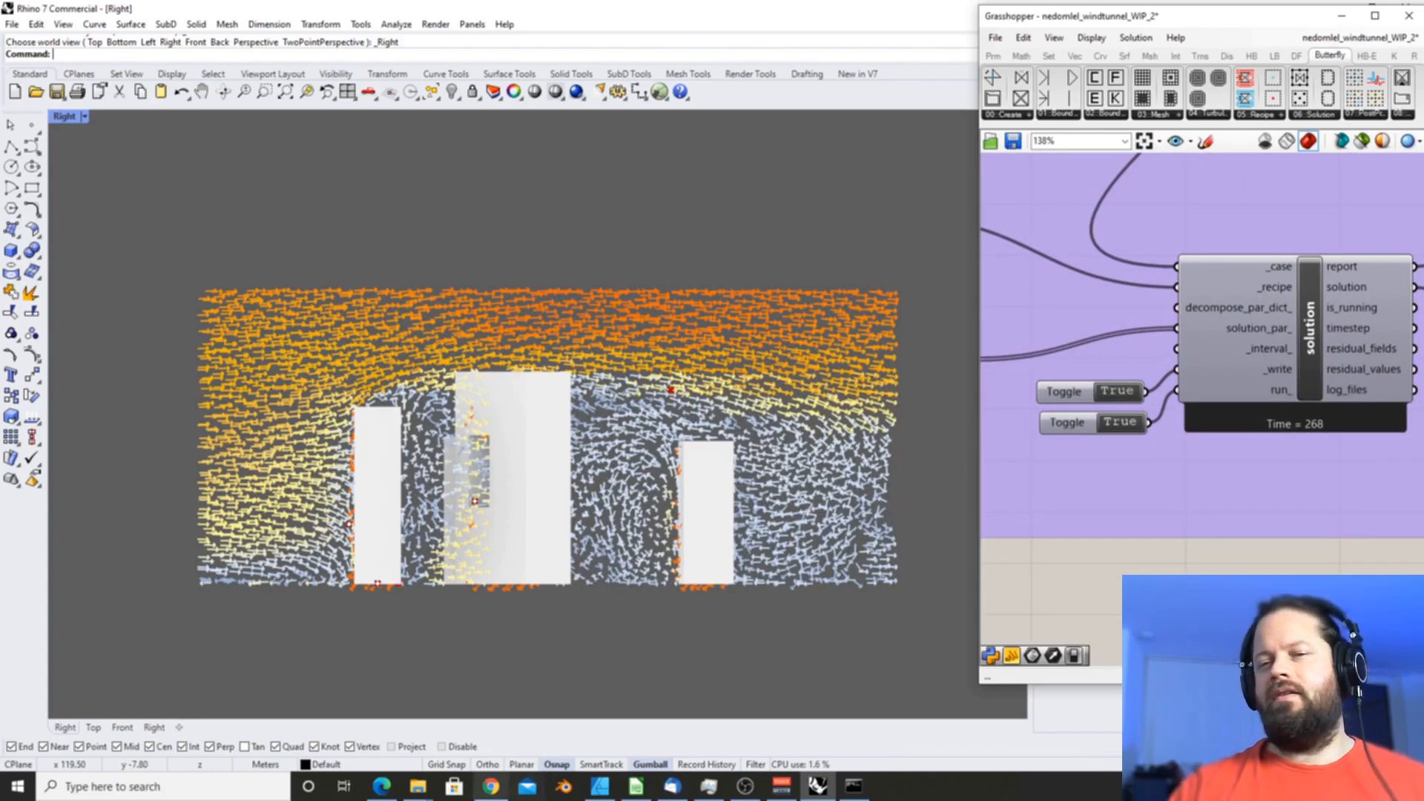
- Switch to File Explorer and preview the saved wind view captures in the OneDrive image folder
mouse_move(418, 786)
left_click(93, 723)
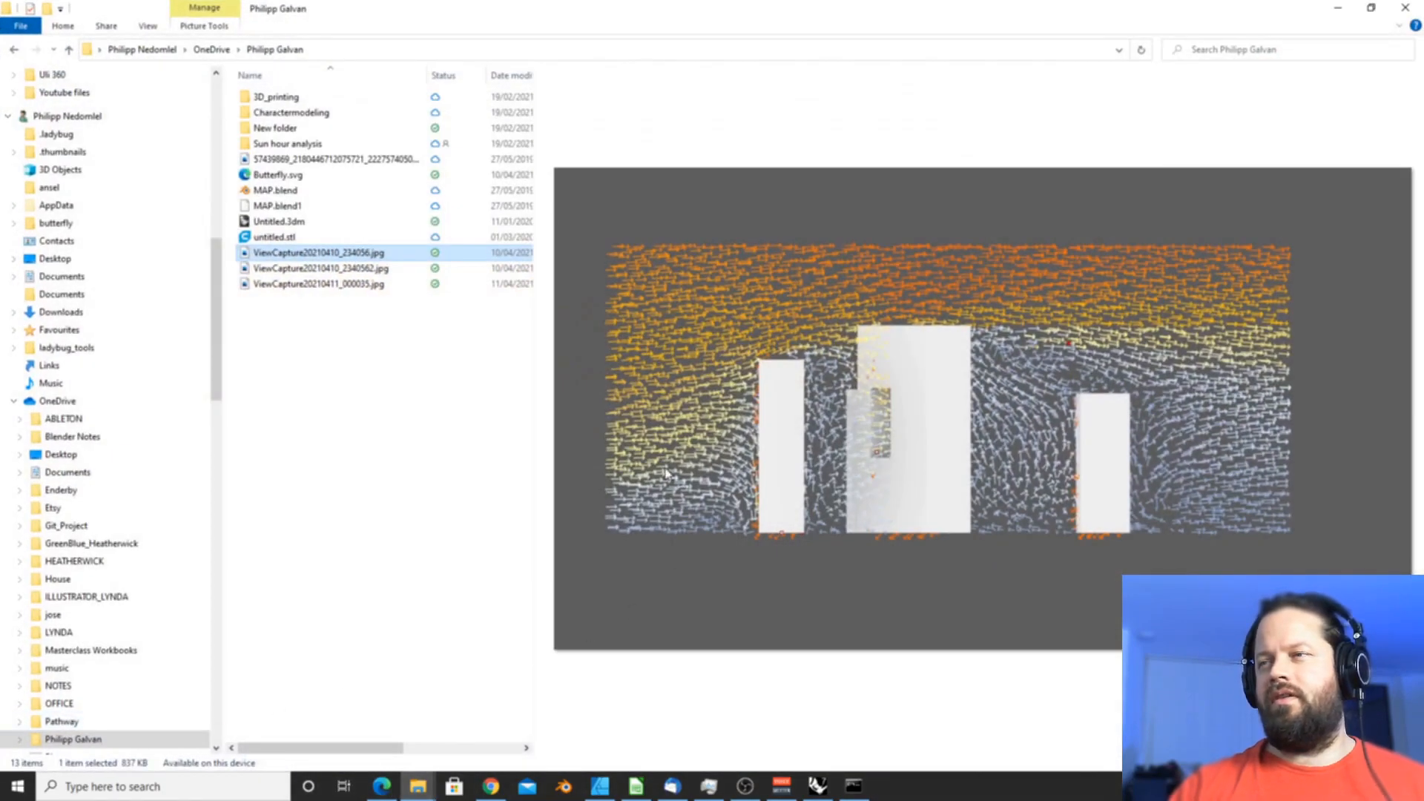
left_click(295, 270)
left_click(296, 285)
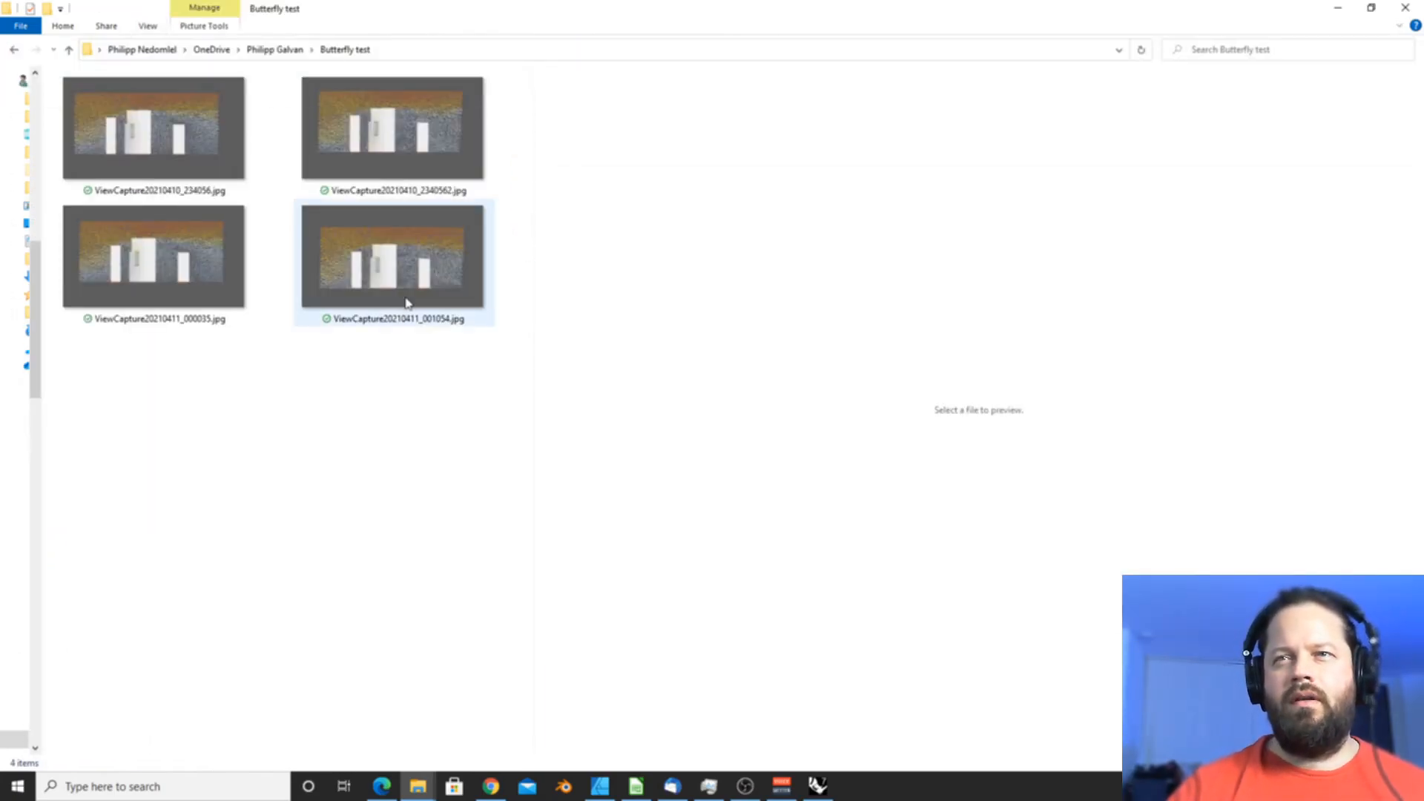
- Compare ViewCapture20210410_234056.jpg with ViewCapture20210410_2340562.jpg in the Butterfly test folder by previewing them alternately
left_click(152, 115)
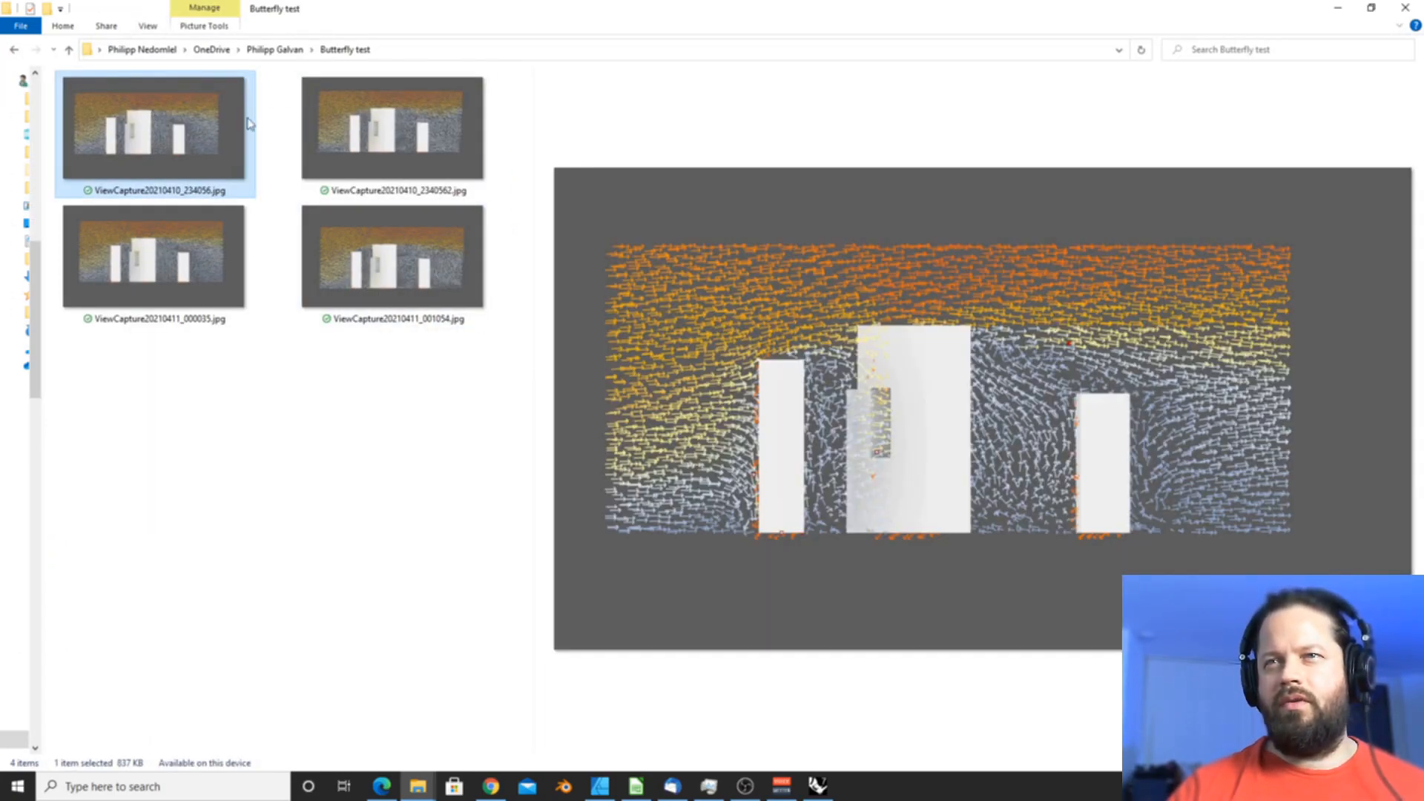
left_click(424, 134)
left_click(172, 129)
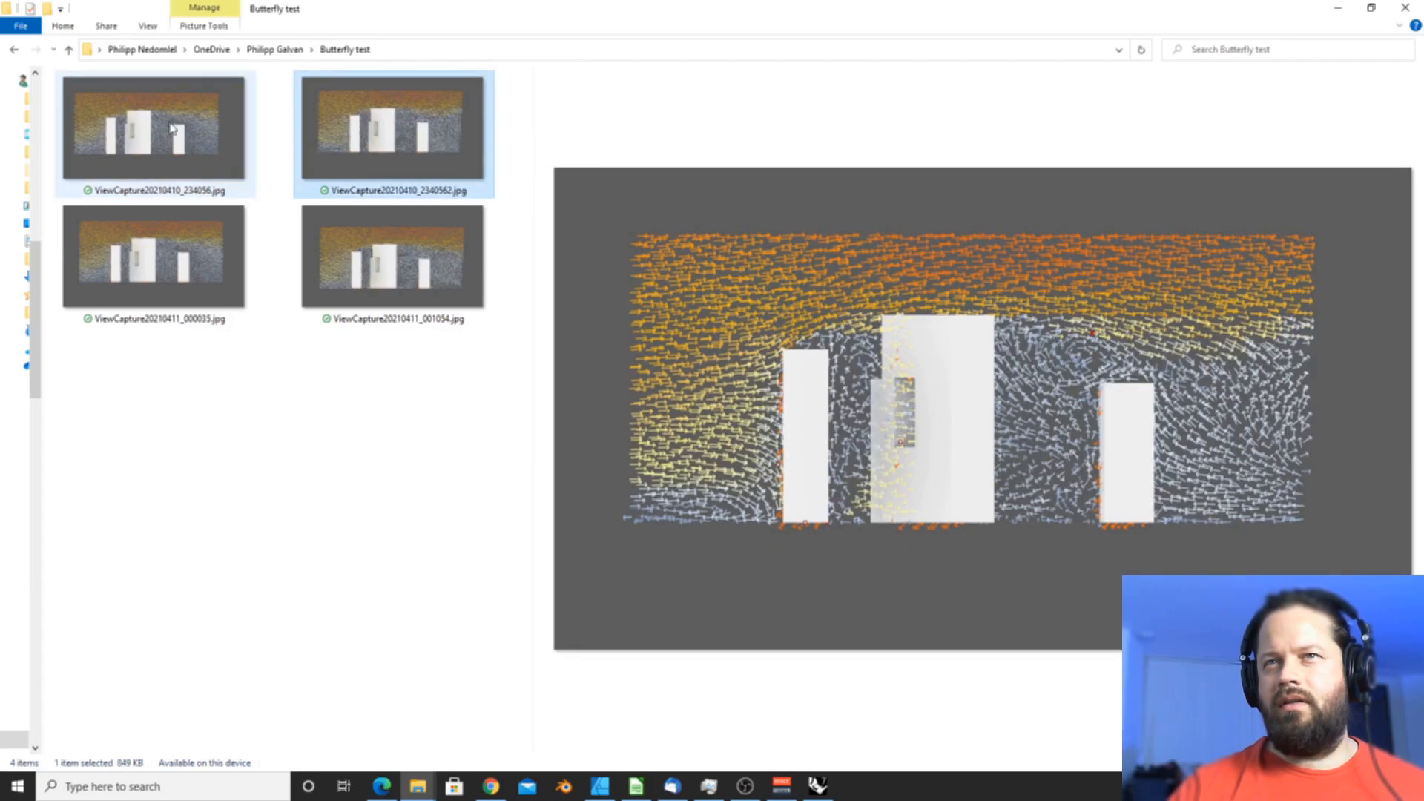
left_click(371, 145)
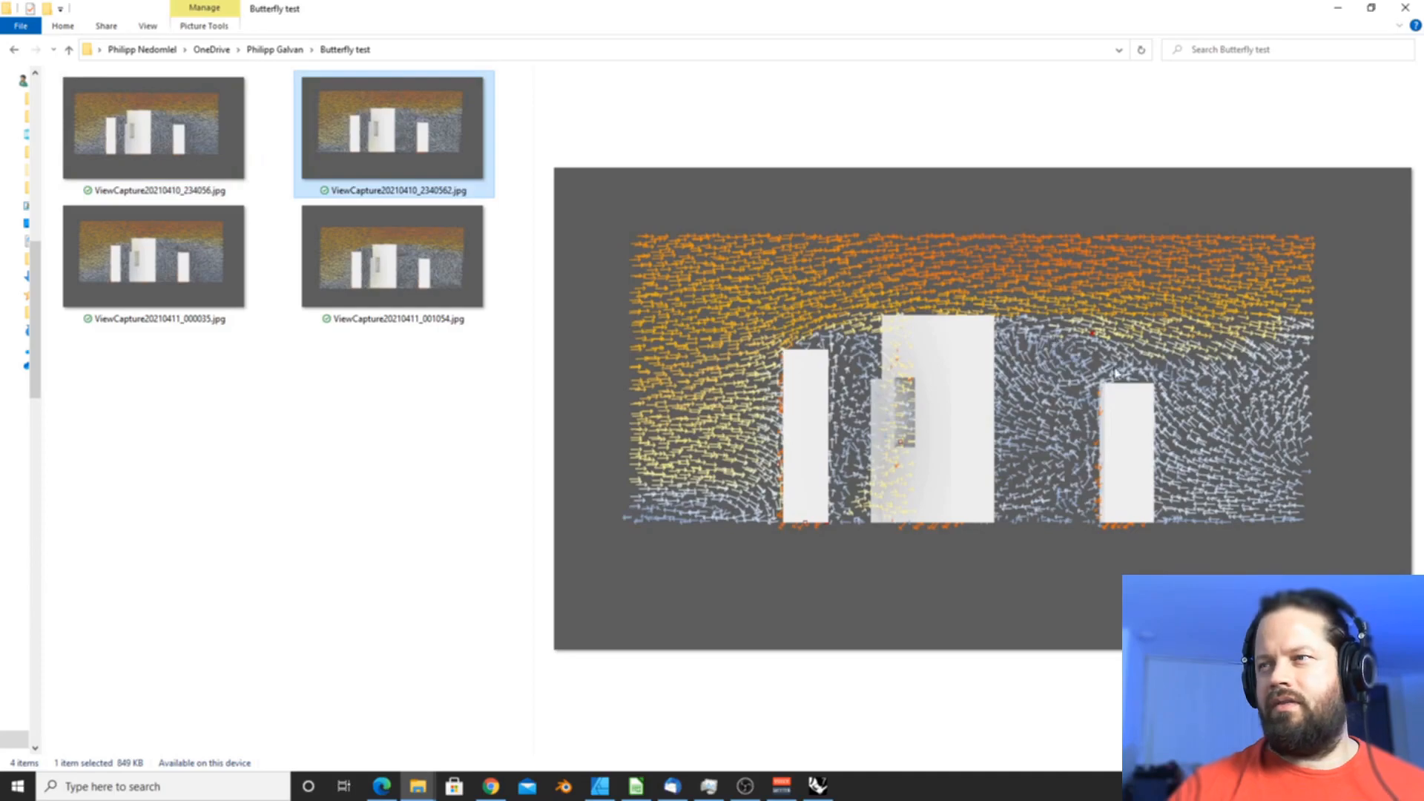
left_click(206, 178)
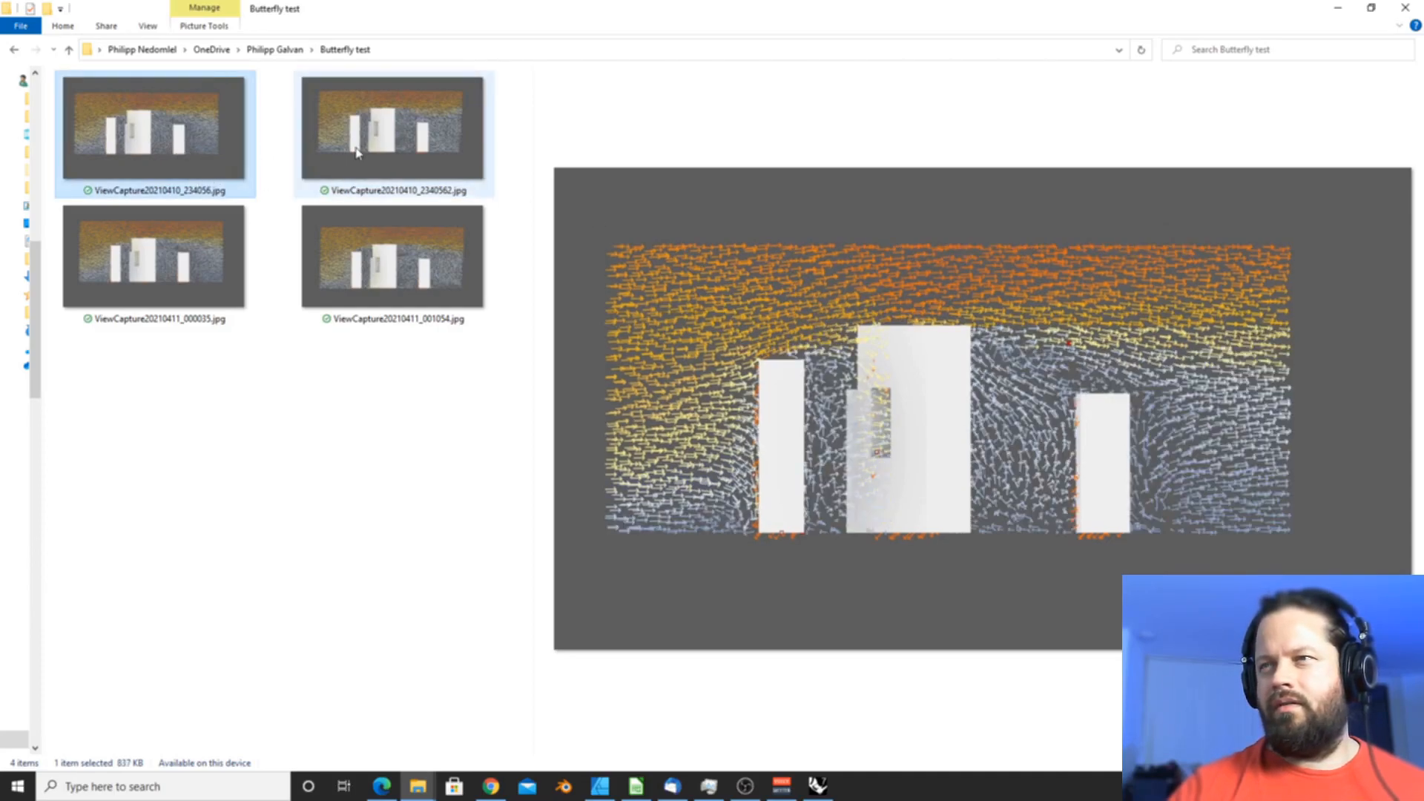
left_click(356, 152)
- Compare ViewCapture20210411_000035.jpg with the two 20210410 captures, previewing them in turn
left_click(157, 273)
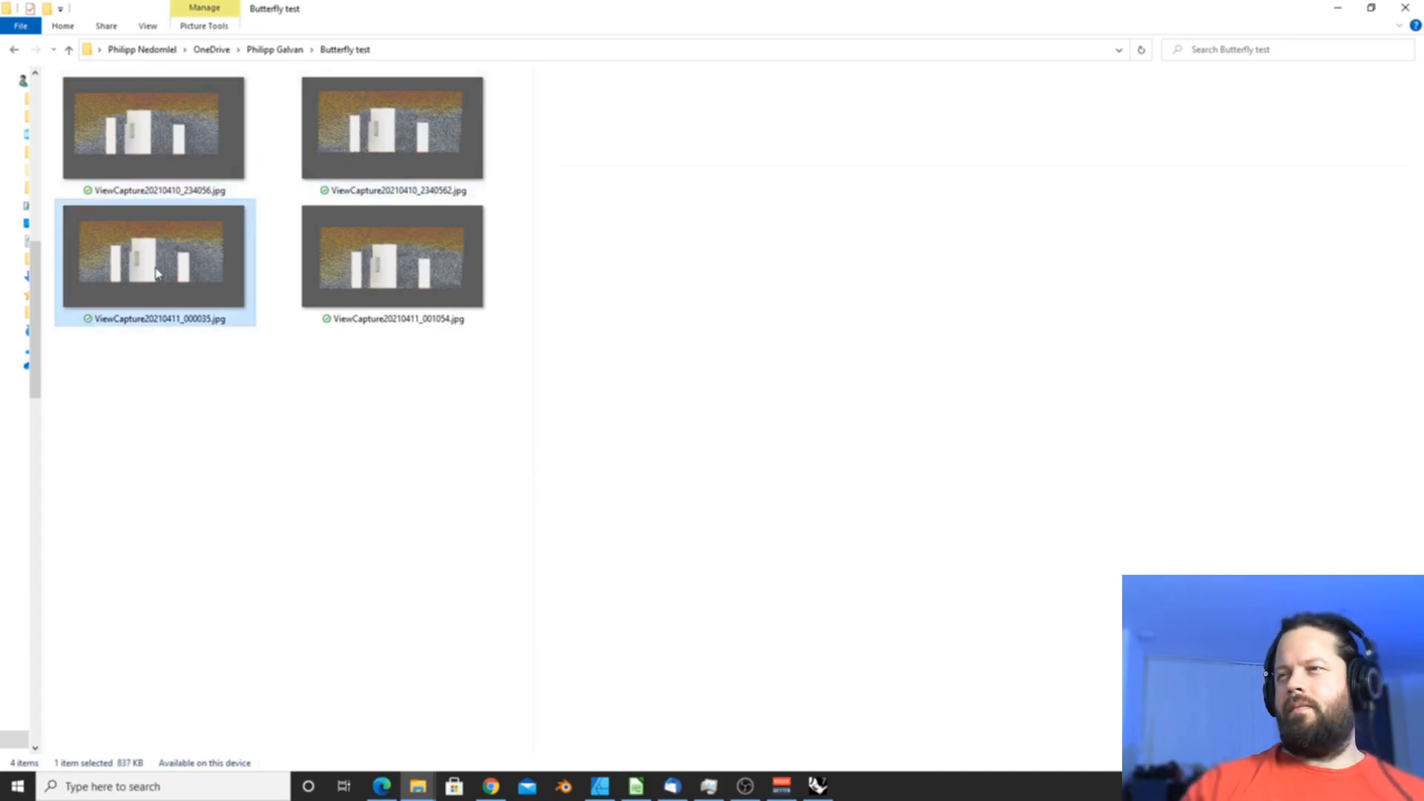
left_click(362, 152)
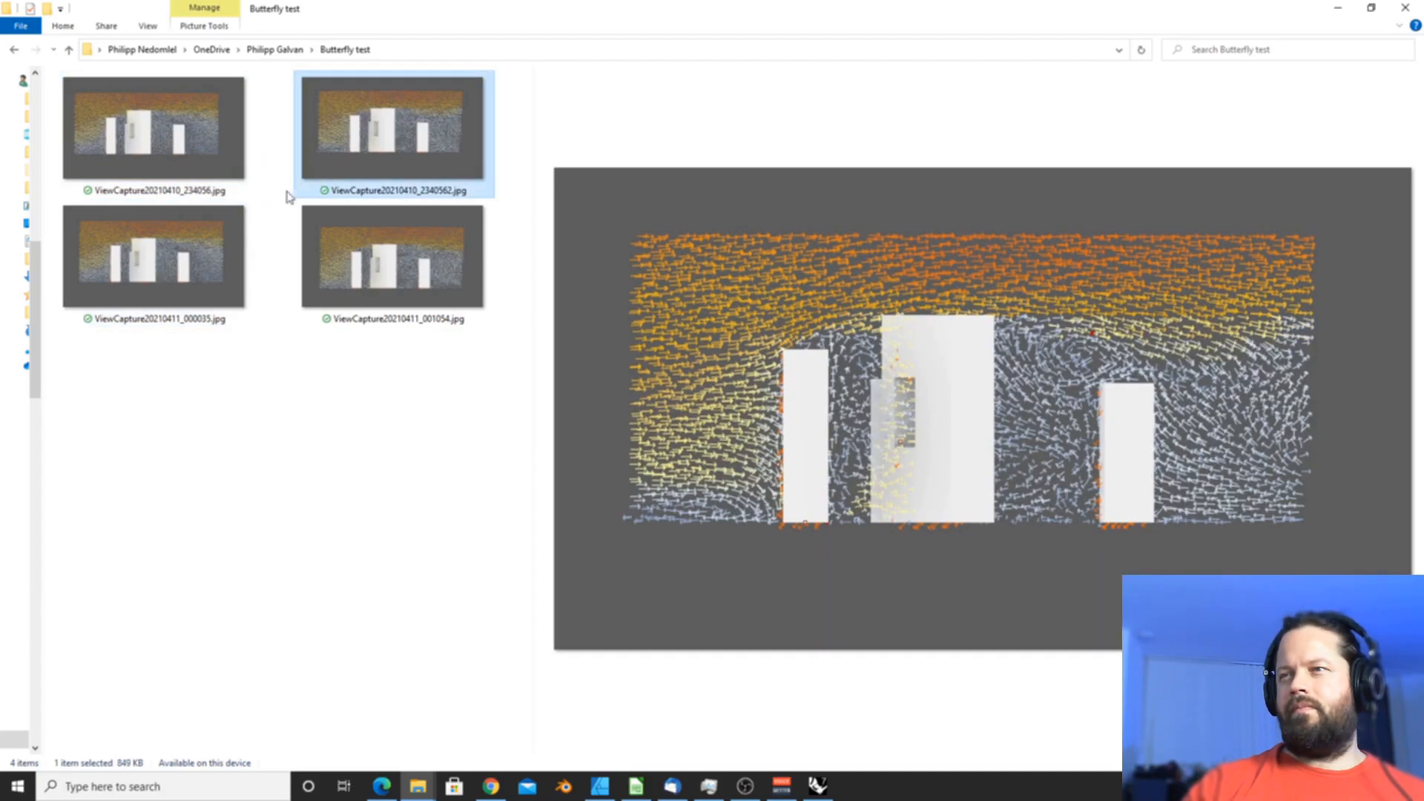
left_click(186, 258)
left_click(174, 137)
left_click(172, 251)
left_click(145, 121)
left_click(153, 272)
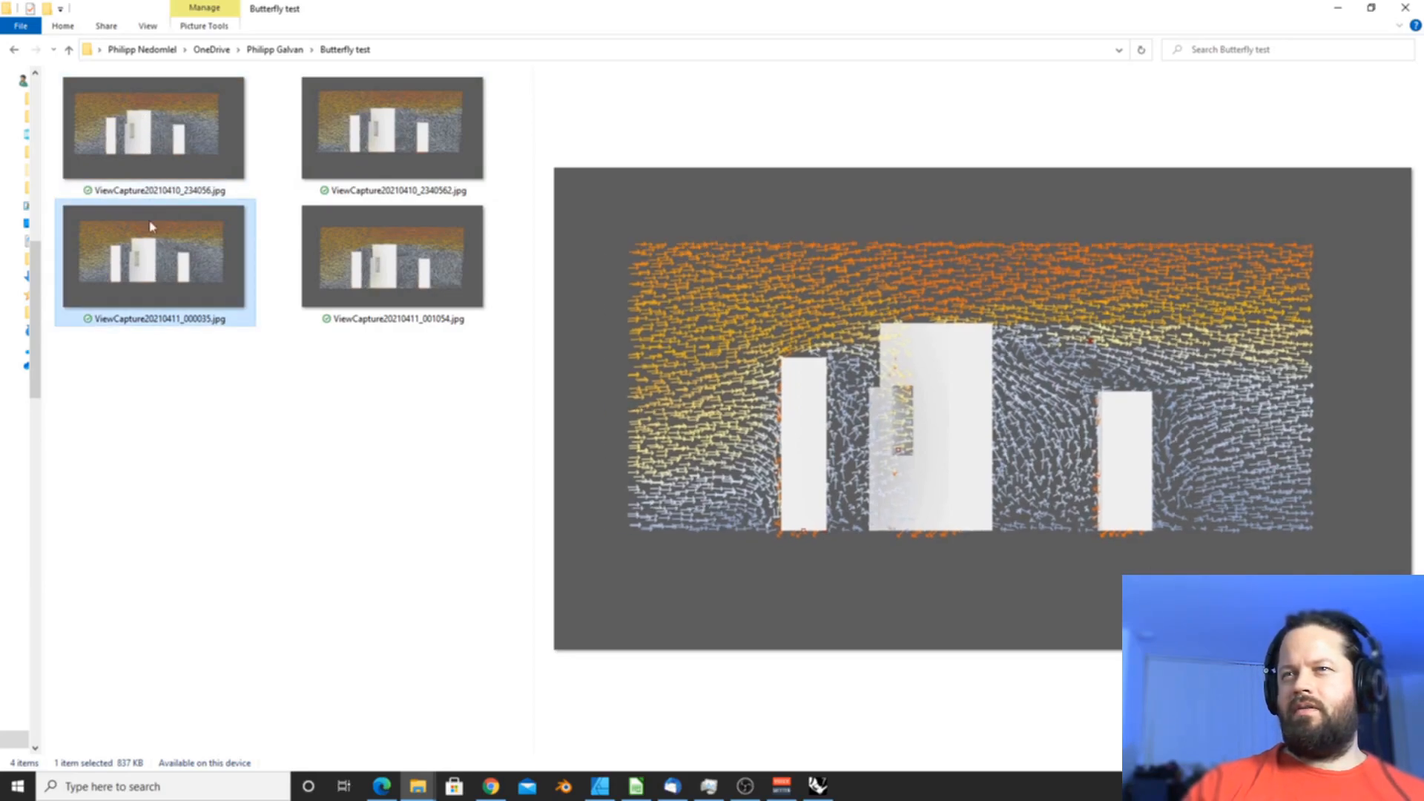
- Compare the airflow in ViewCapture20210411_001054.jpg with the two 20210410 captures around the buildings
left_click(409, 271)
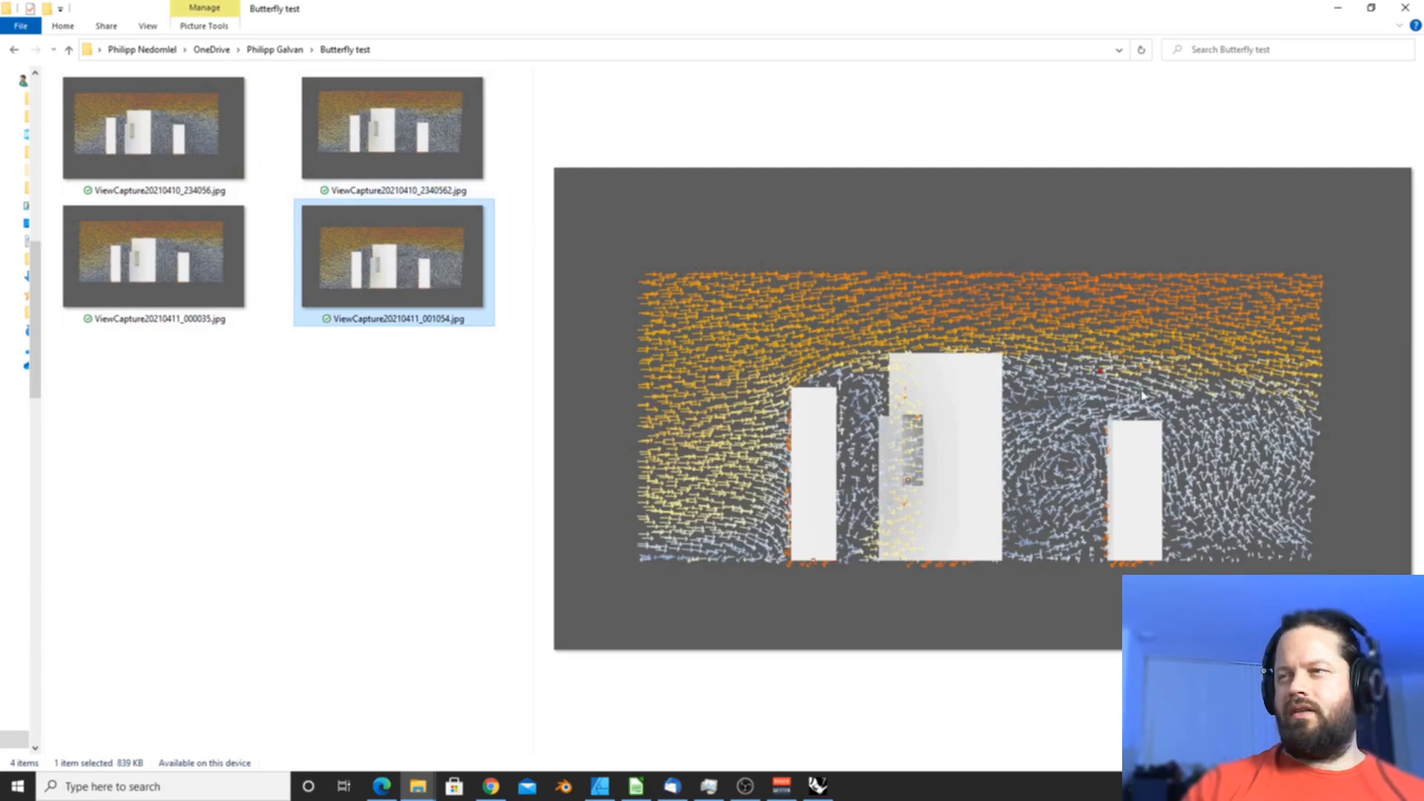
left_click(195, 134)
left_click(392, 257)
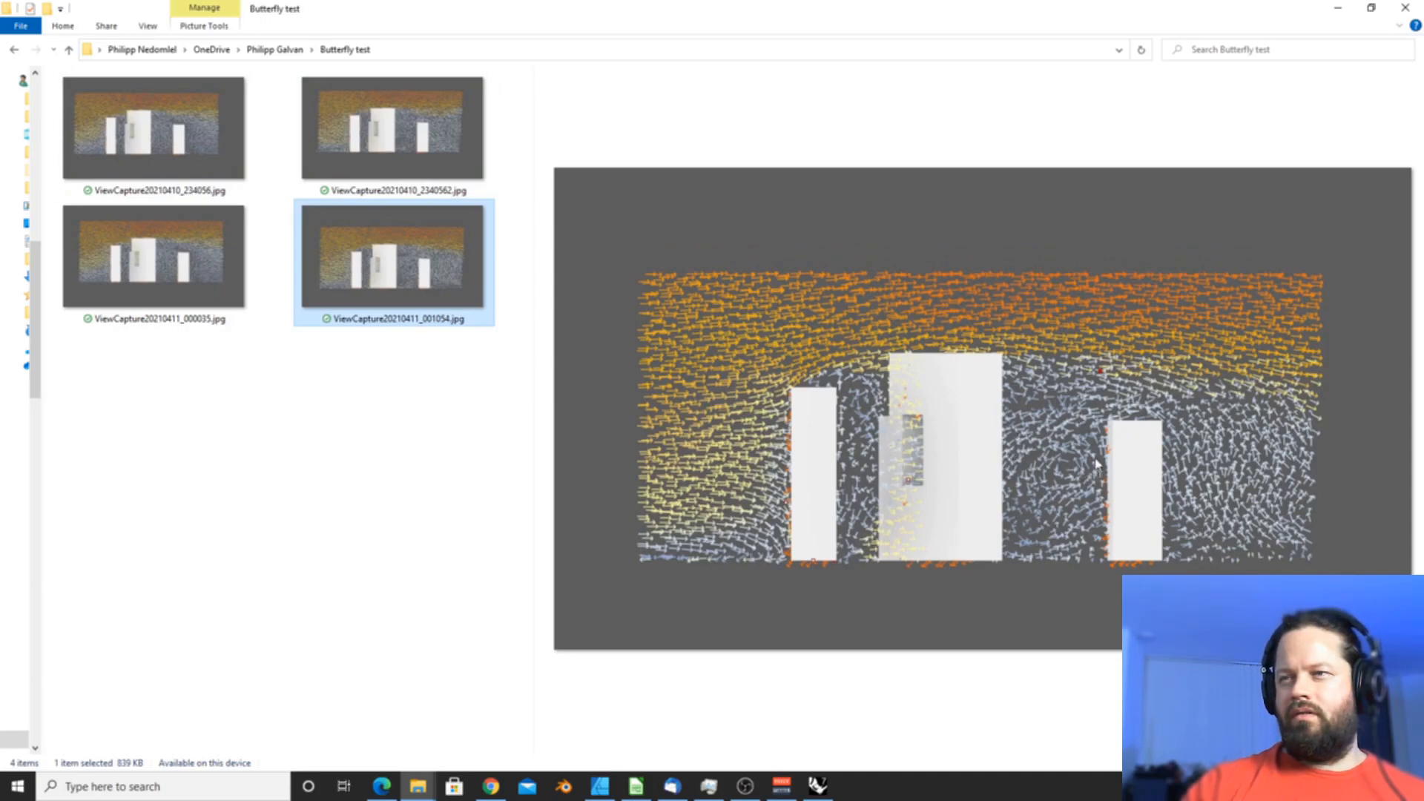
left_click(164, 127)
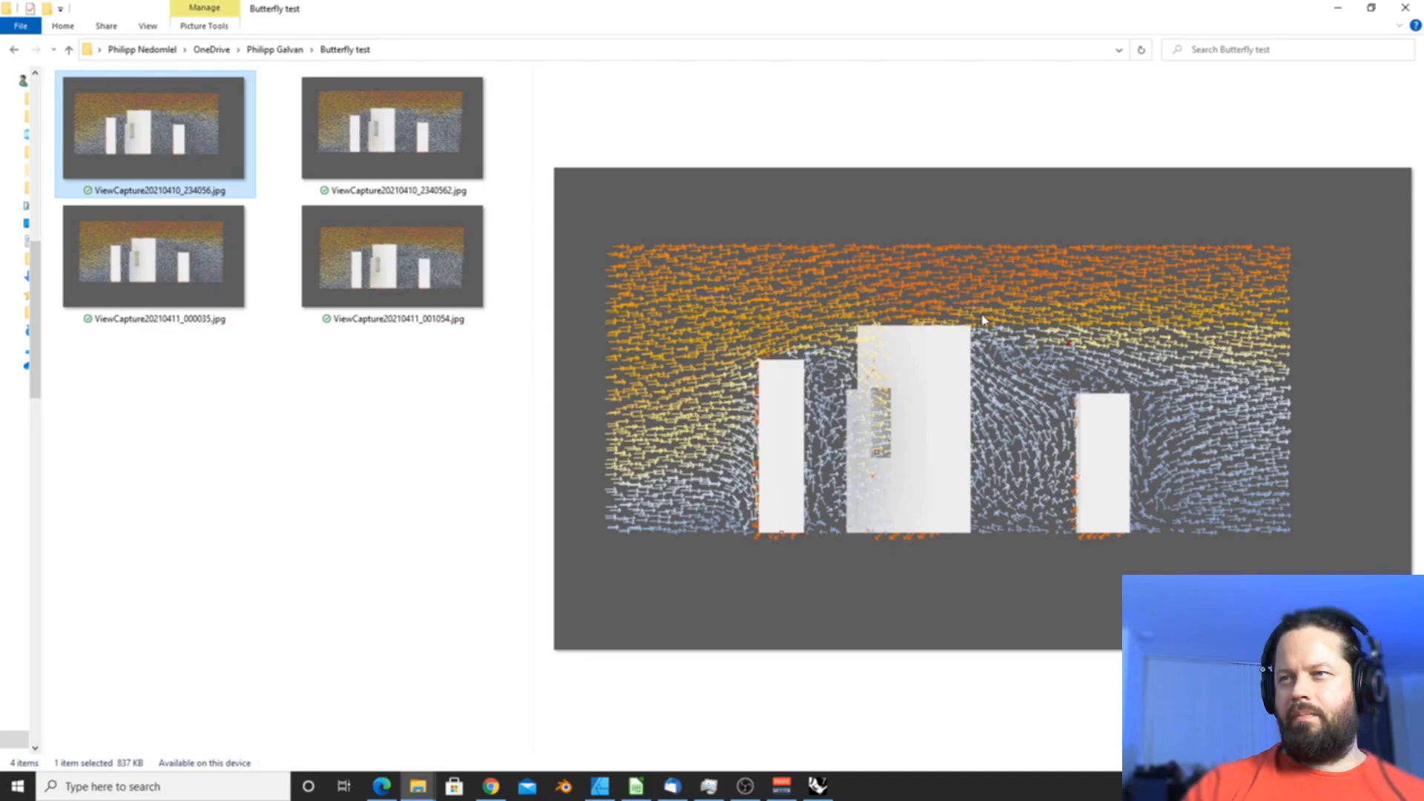
left_click(381, 125)
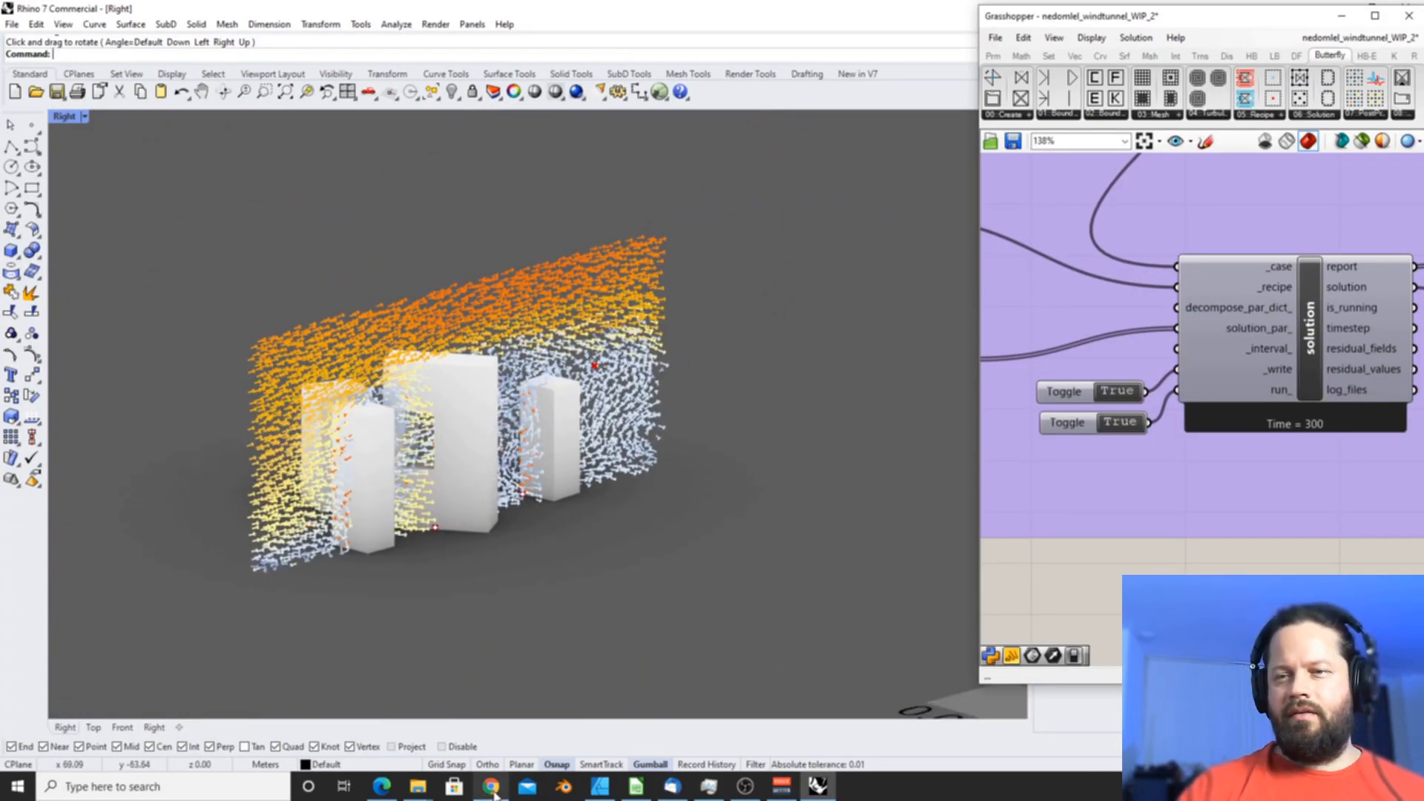
- Look up the OpenFOAM turbulence user guide in Chrome, and return to Rhino with a wider Grasshopper window
left_click(491, 785)
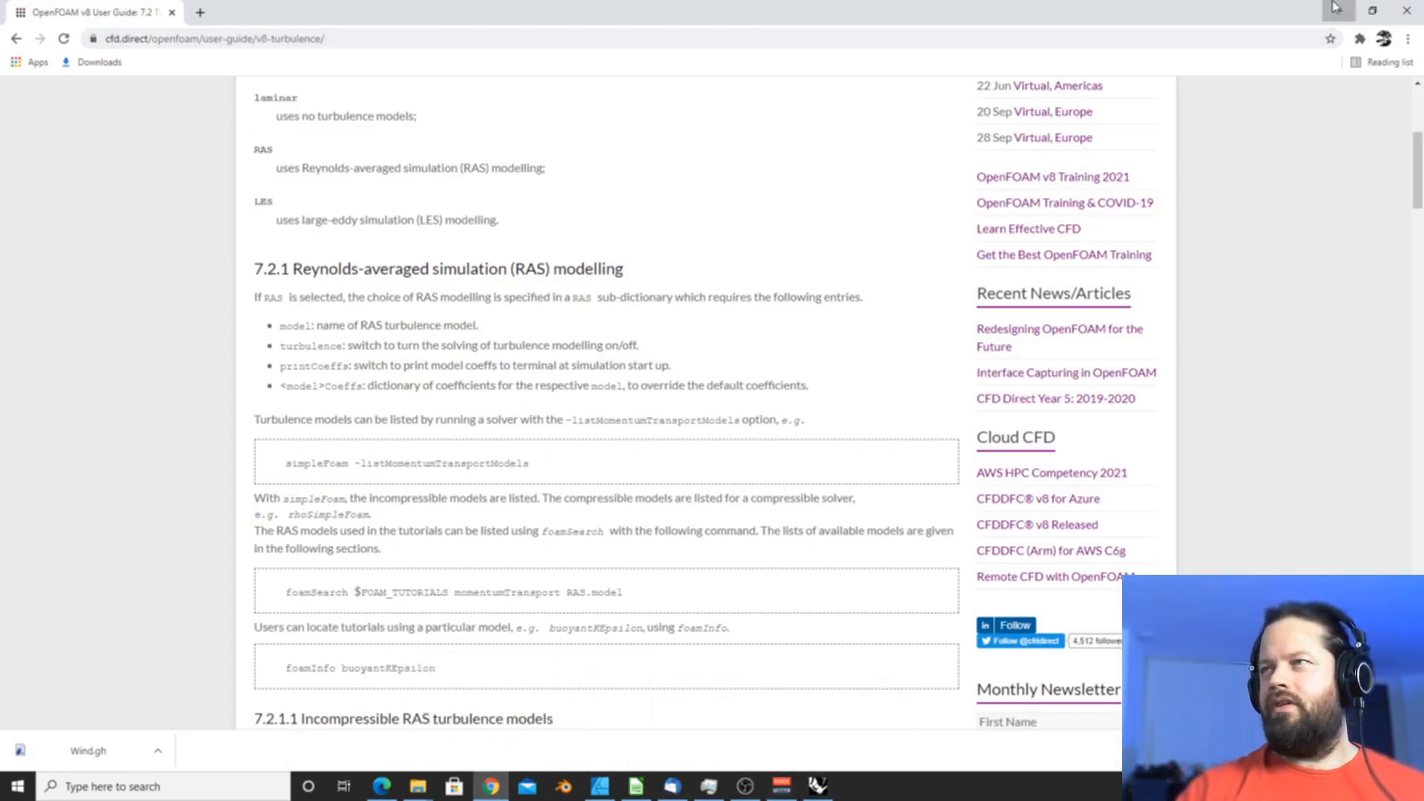
left_click(818, 786)
left_click_drag(974, 382, 828, 356)
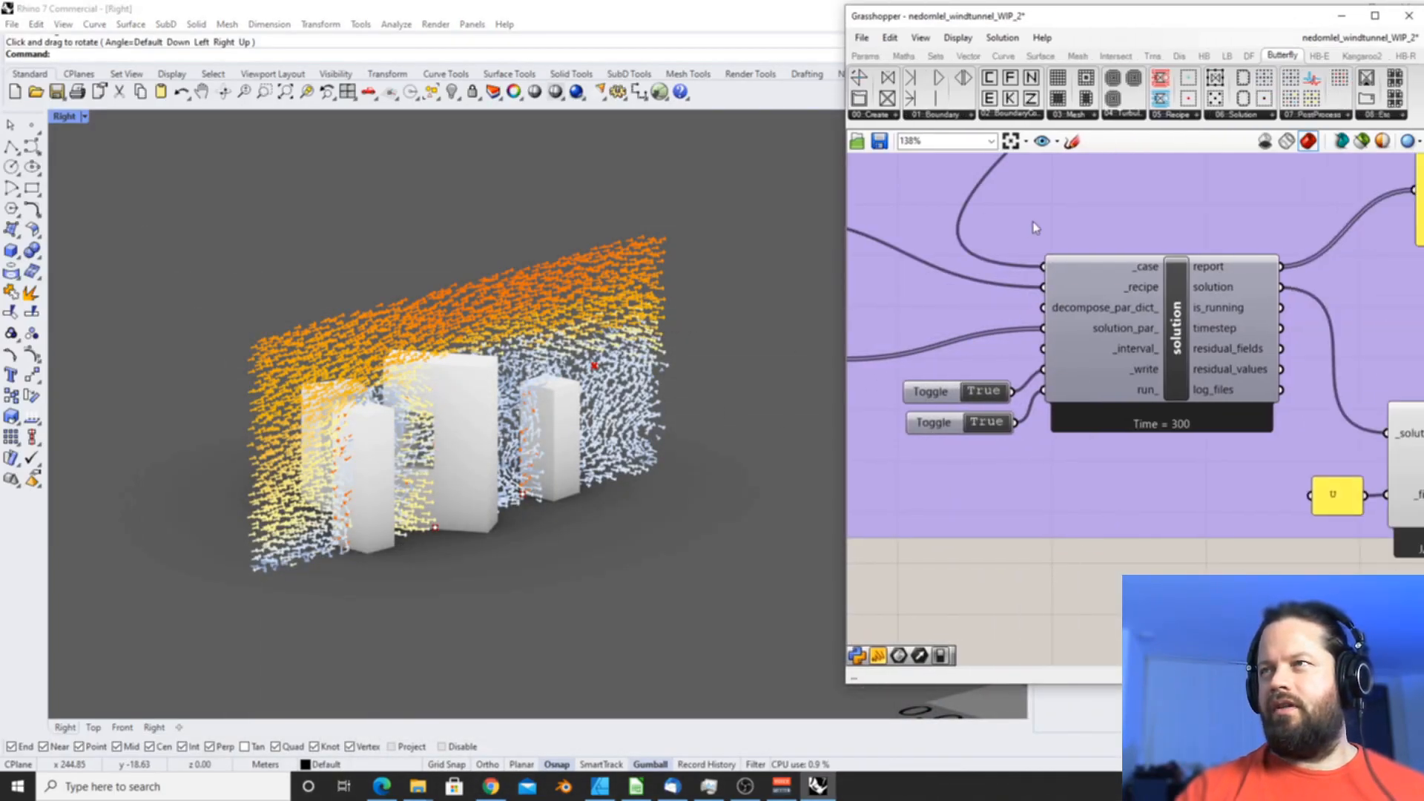
- Find the turbulence model components feeding the steady incompressible recipe and open the RAS component's Python script
scroll(1102, 260, "down", 4)
scroll(1110, 267, "up", 3)
left_click_drag(1059, 366, 1054, 354)
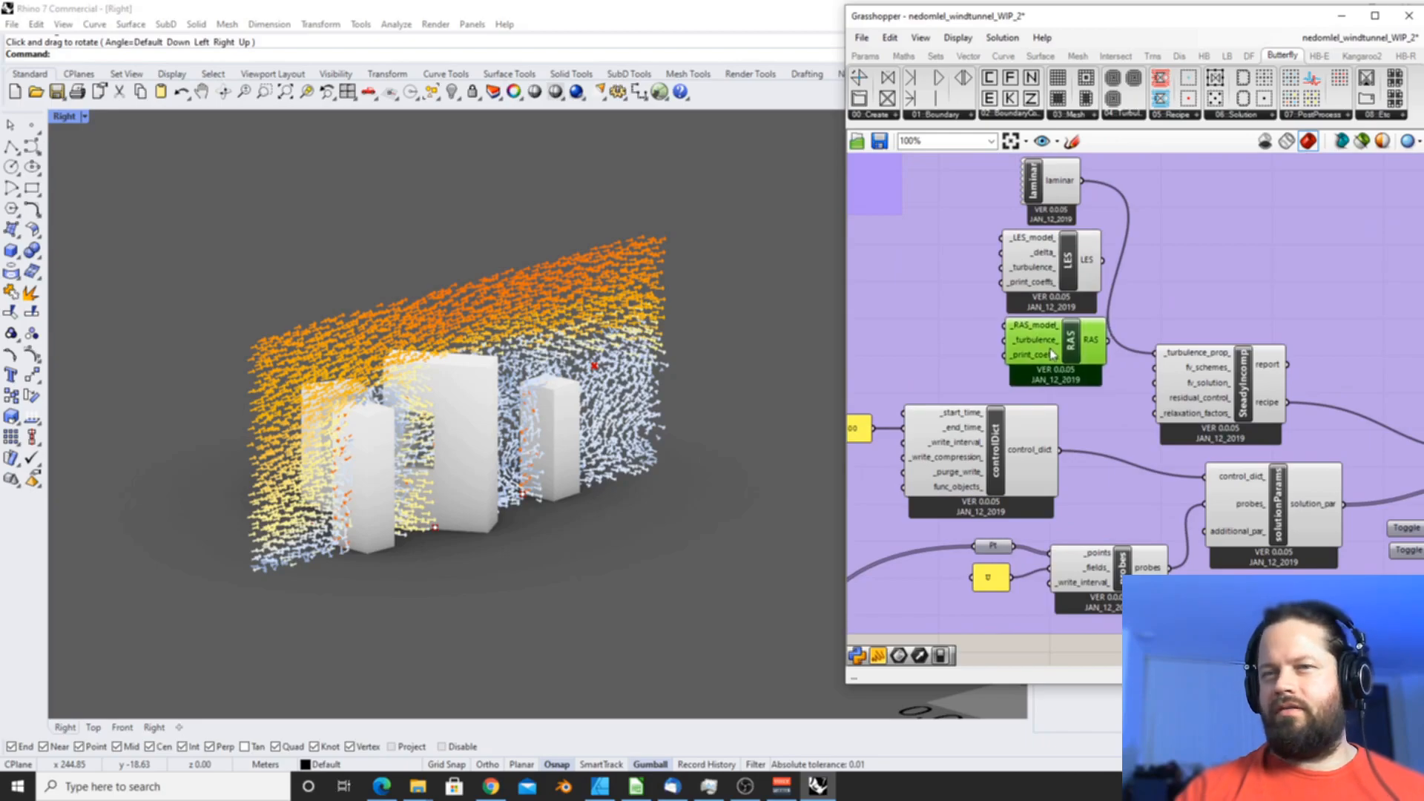
double_click(1072, 343)
- Read the RAS script's documentation and select the YouTube link on its "Watch this" line
scroll(929, 397, "down", 9)
scroll(930, 397, "up", 8)
left_click(1197, 247)
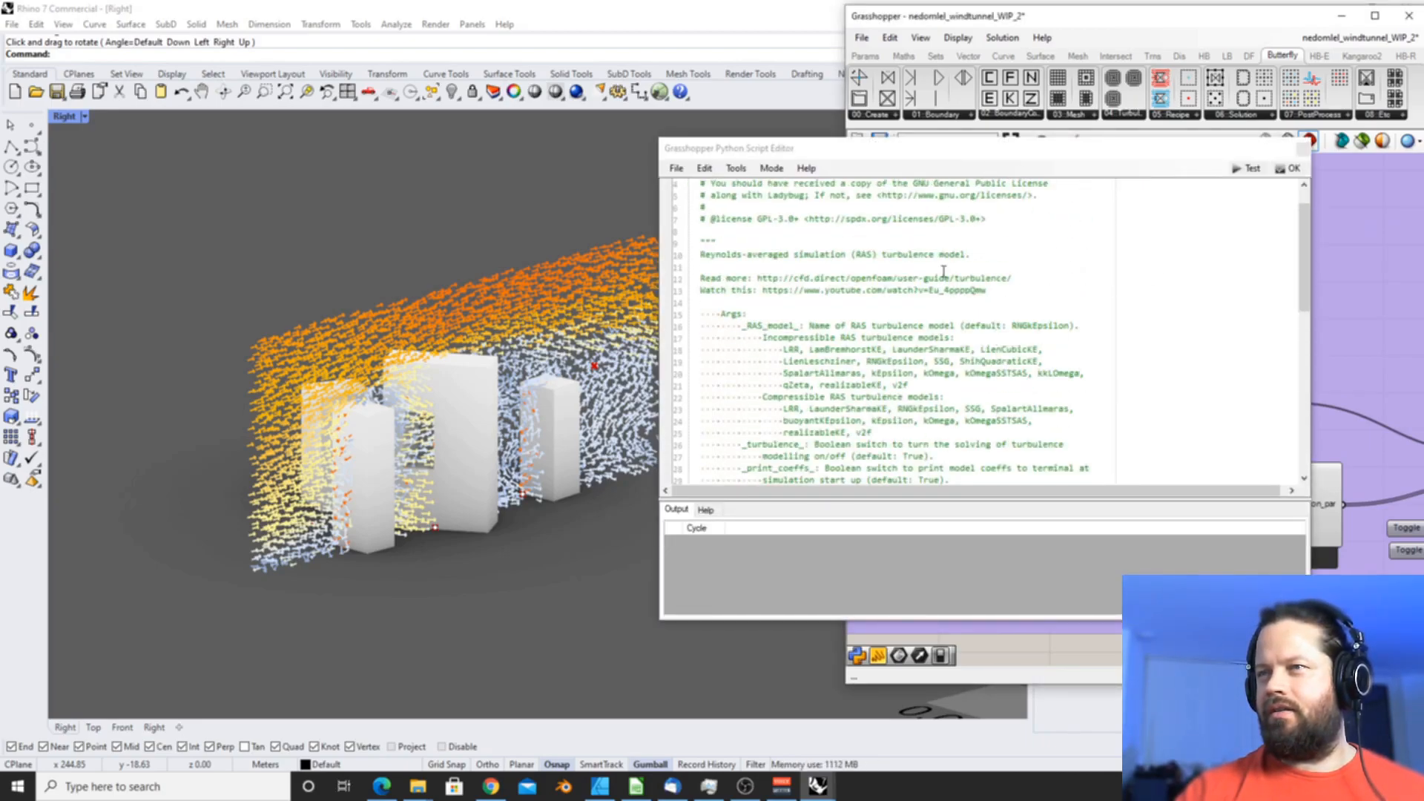
scroll(952, 247, "up", 1)
left_click_drag(764, 327, 988, 329)
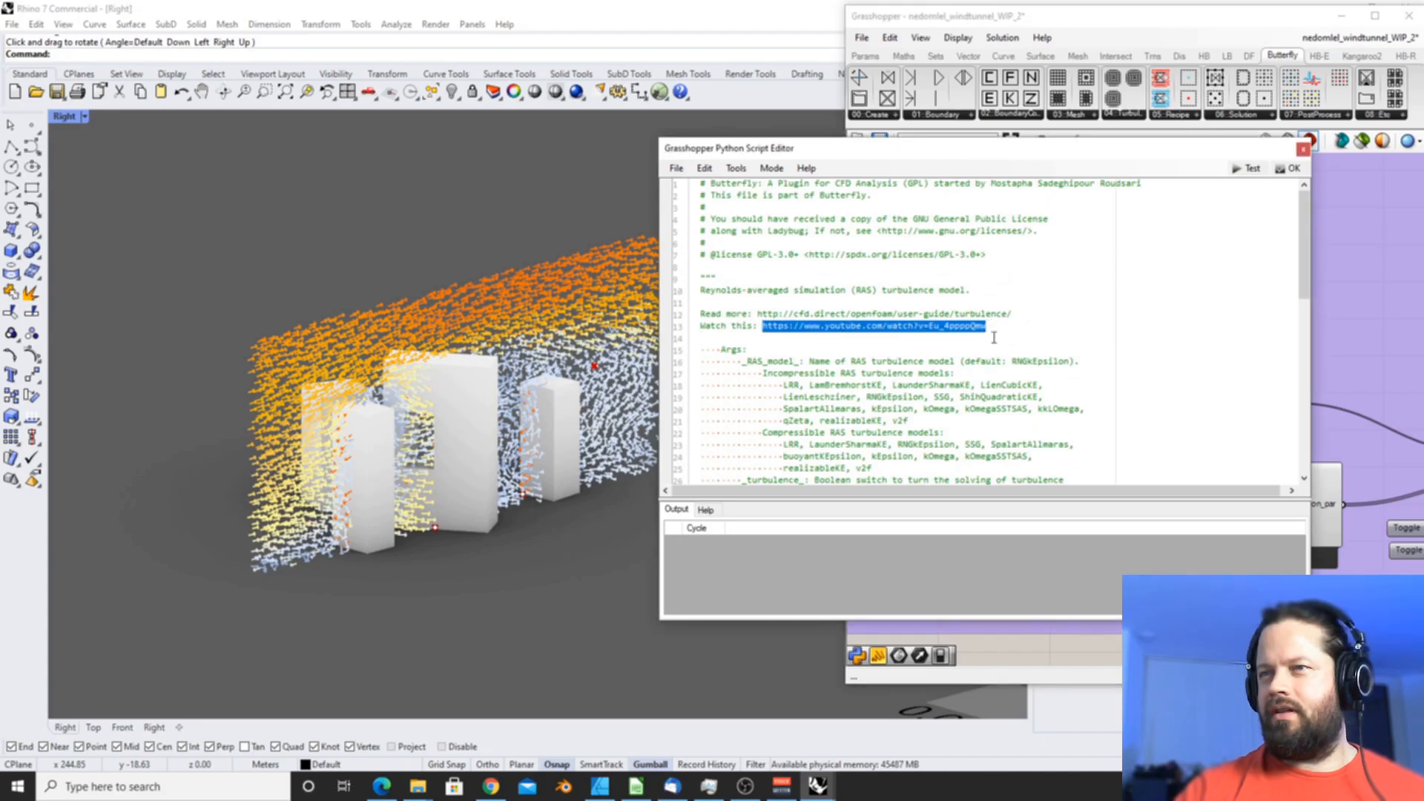